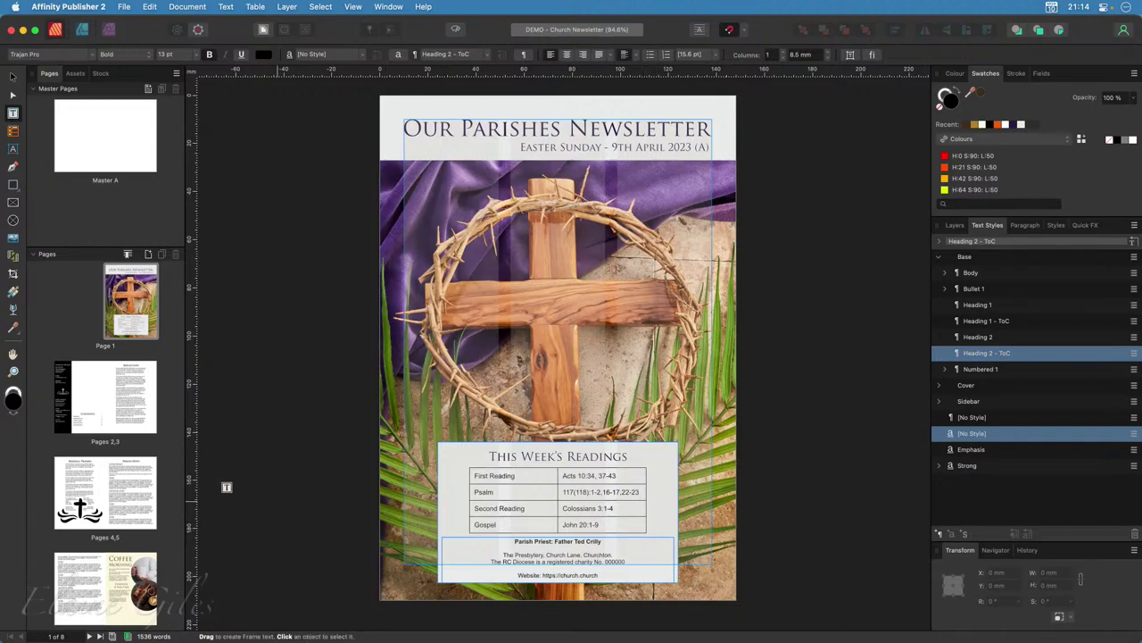
Review the church newsletter's spreads from pages 2,3 through page 8 in preview mode, and inspect the Master A spread.
click(104, 391)
click(105, 391)
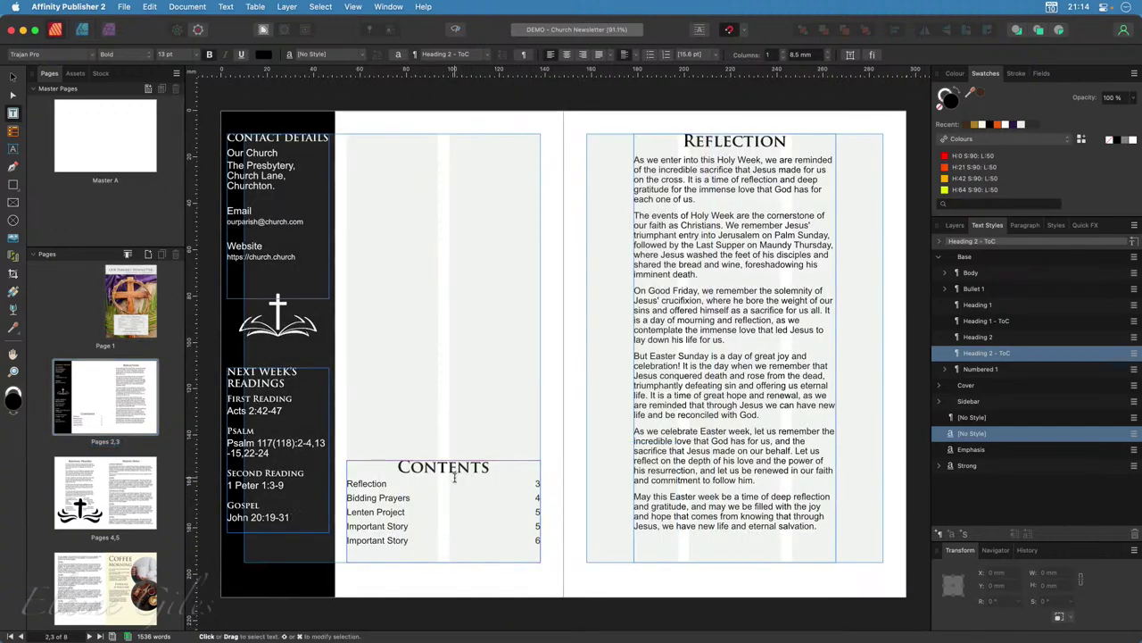
key(w)
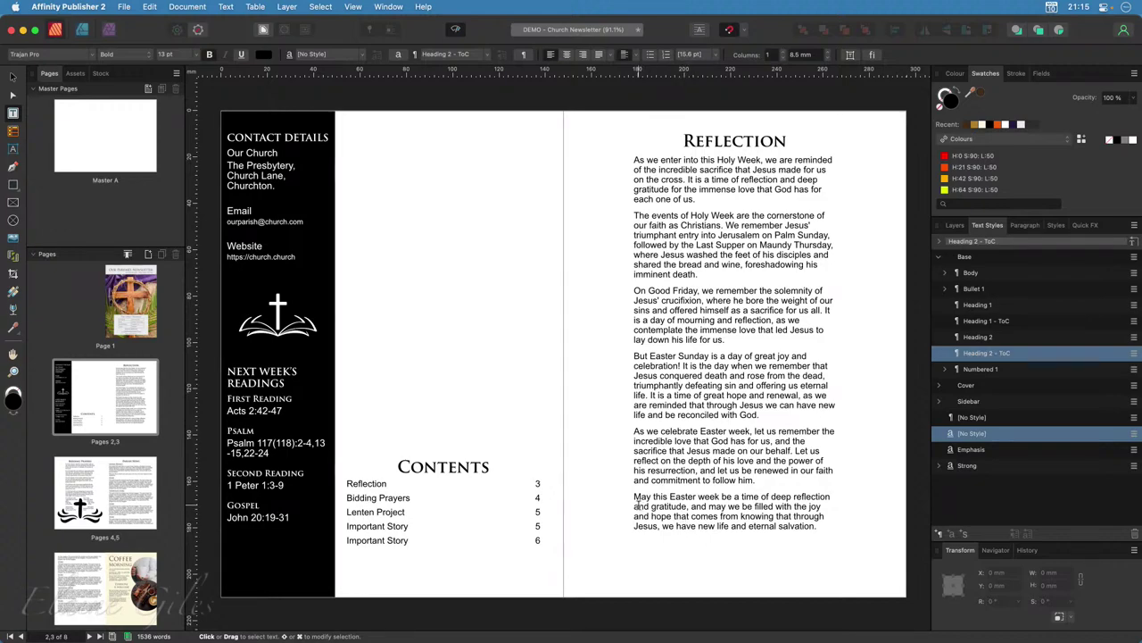
click(103, 488)
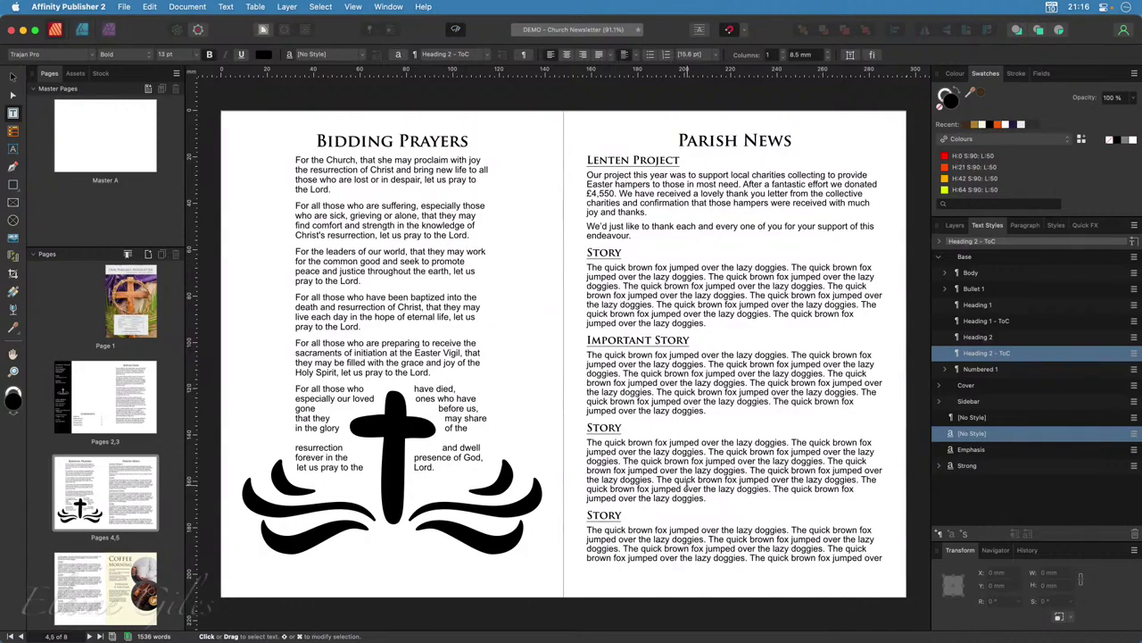
click(109, 588)
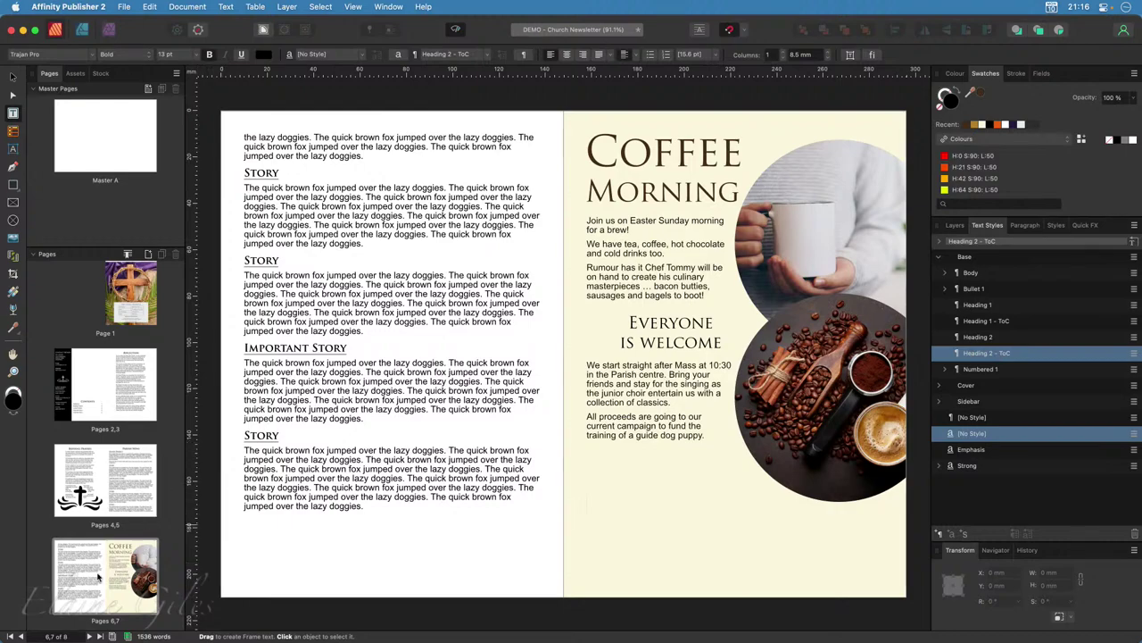
scroll(102, 575, down, 3)
scroll(103, 574, down, 2)
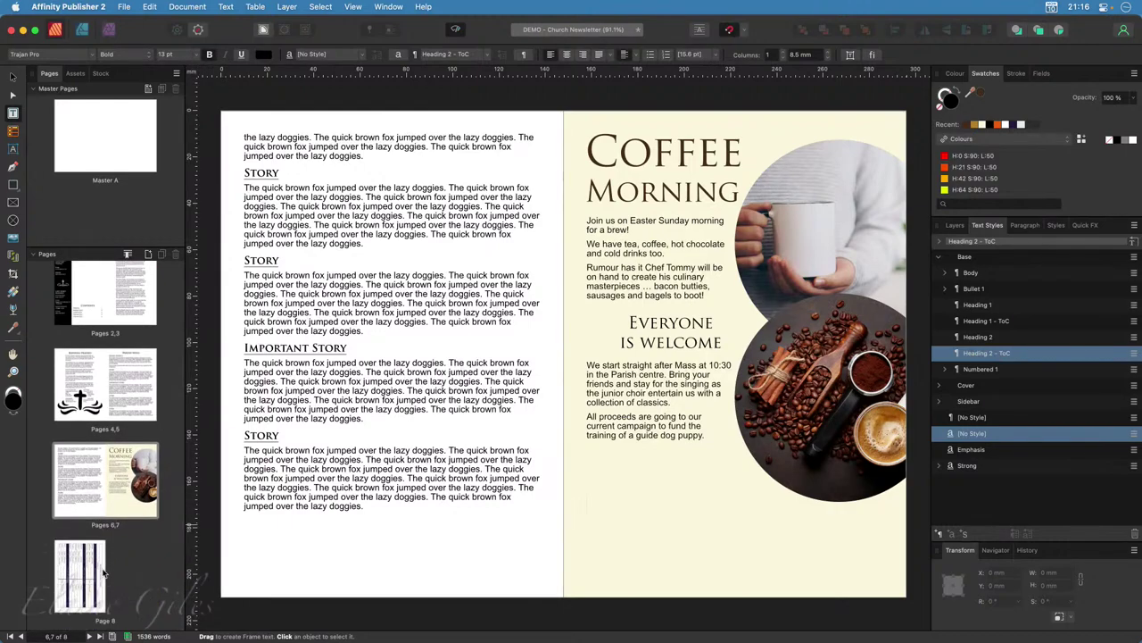
click(81, 578)
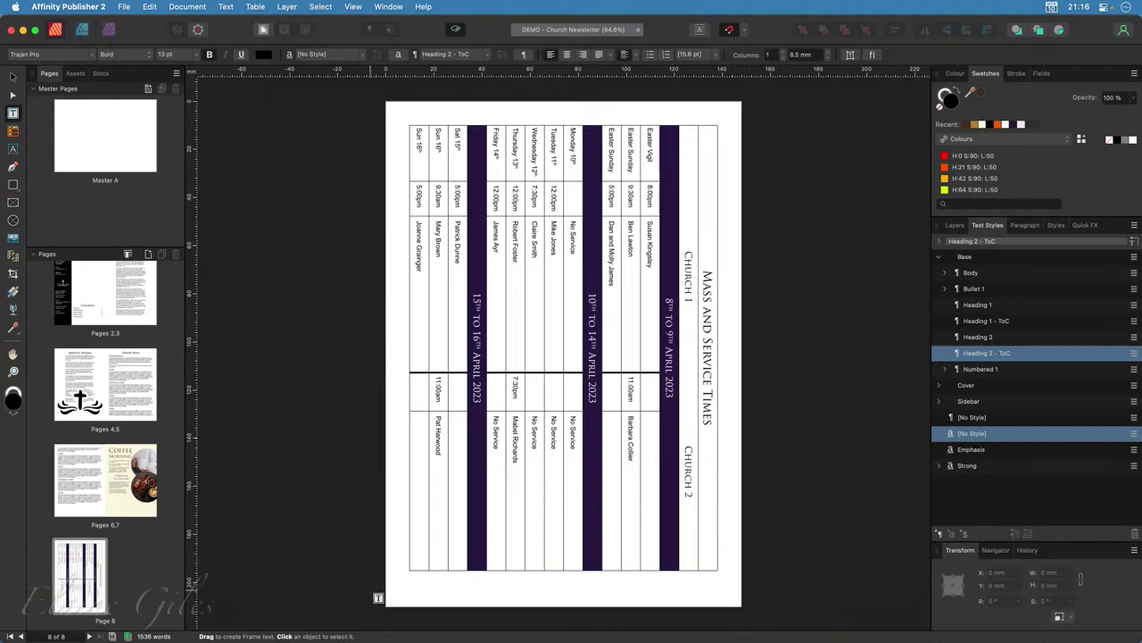
double_click(101, 136)
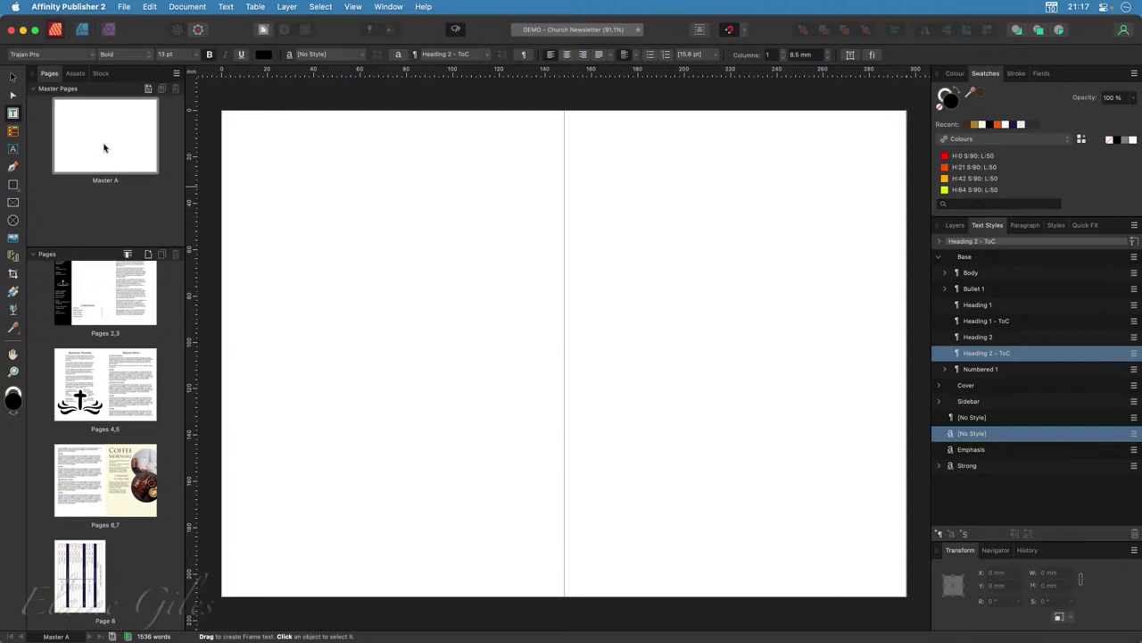
scroll(95, 375, up, 5)
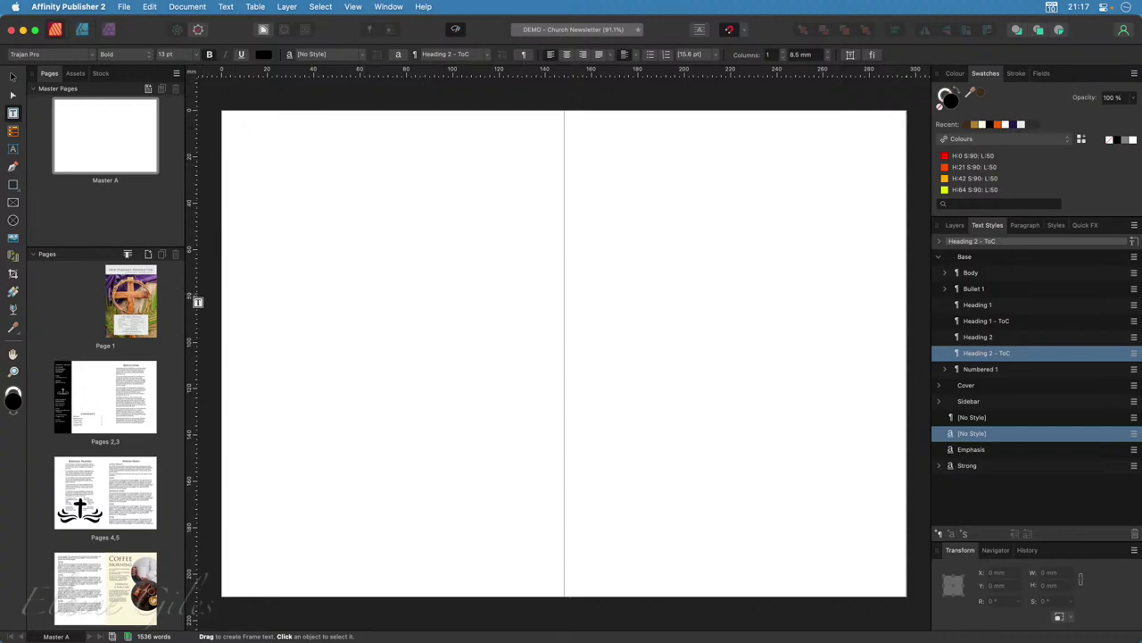
Start a new document from the A5 print preset and show its layout settings.
click(127, 5)
click(130, 24)
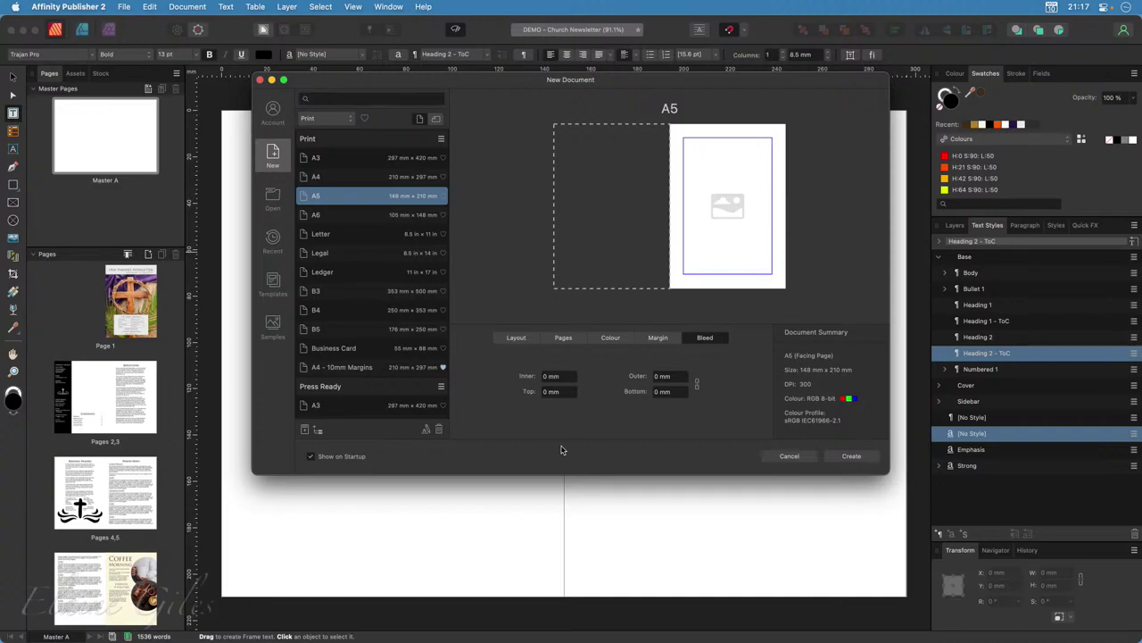
click(522, 339)
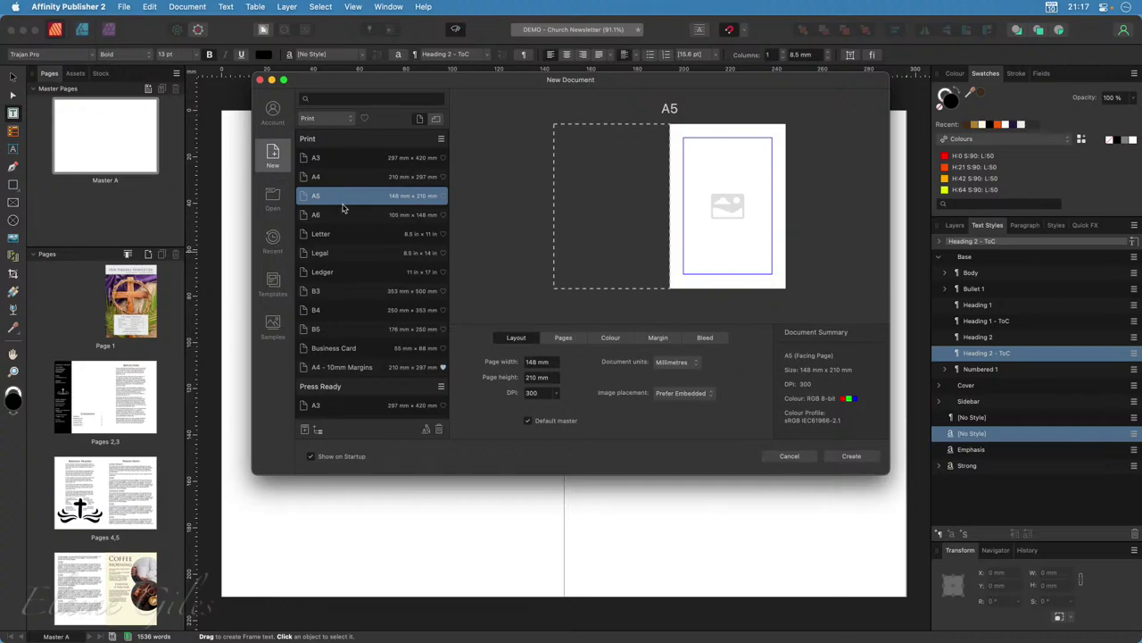
Look through the saved templates, selecting Bingo Card, and return to the new document presets.
click(283, 287)
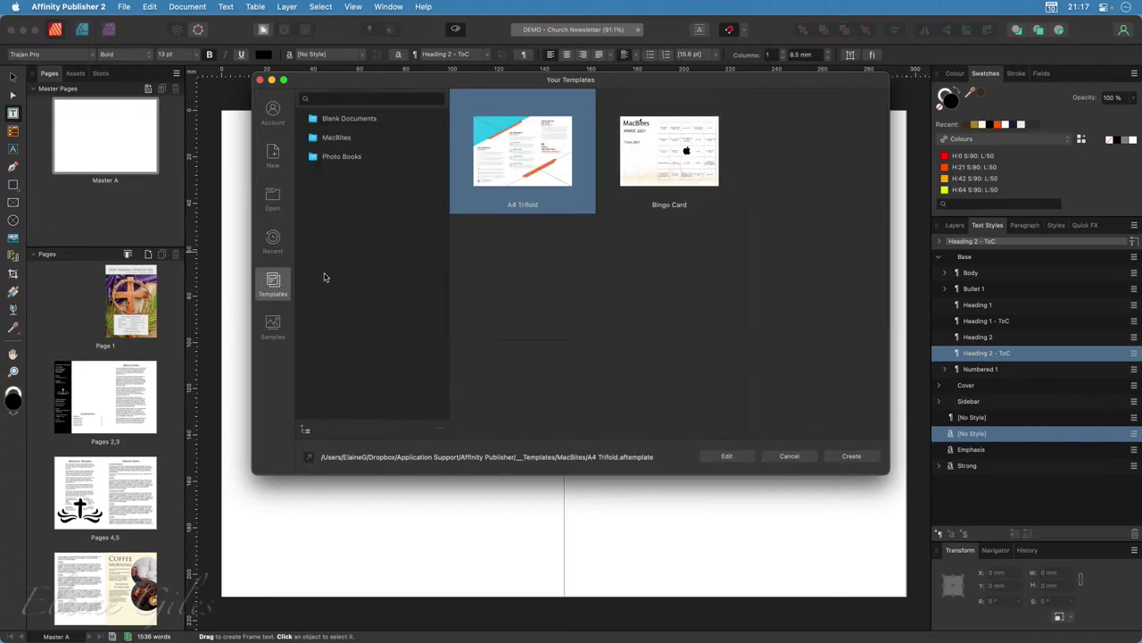
click(676, 137)
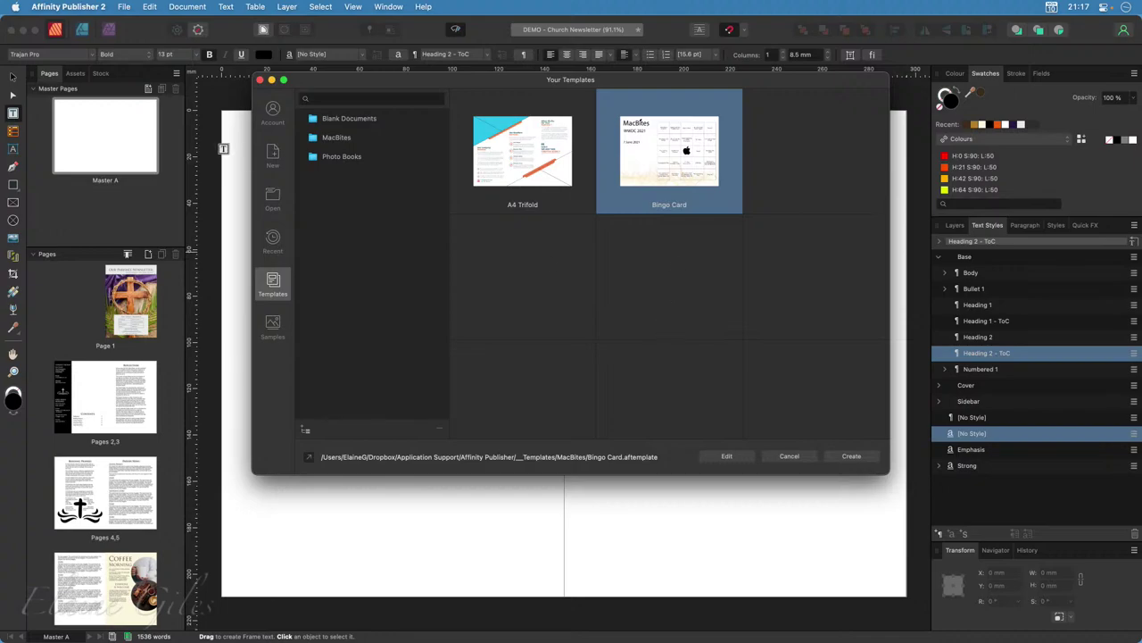
click(271, 157)
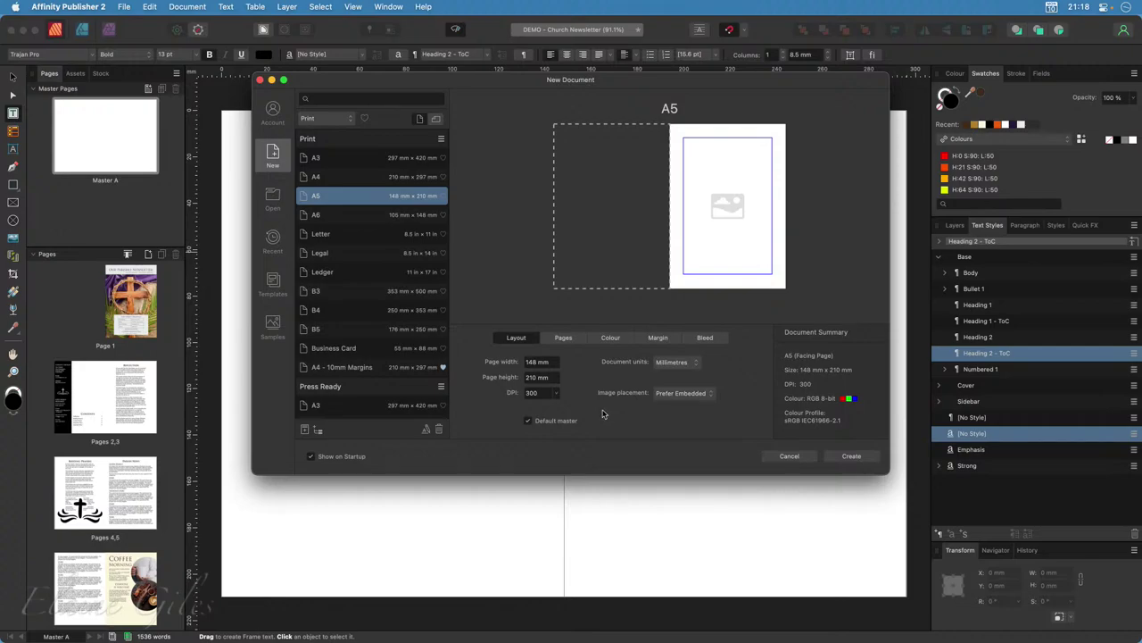
Set the new A5 document's resolution to 144 DPI.
click(557, 394)
drag(533, 410, 517, 411)
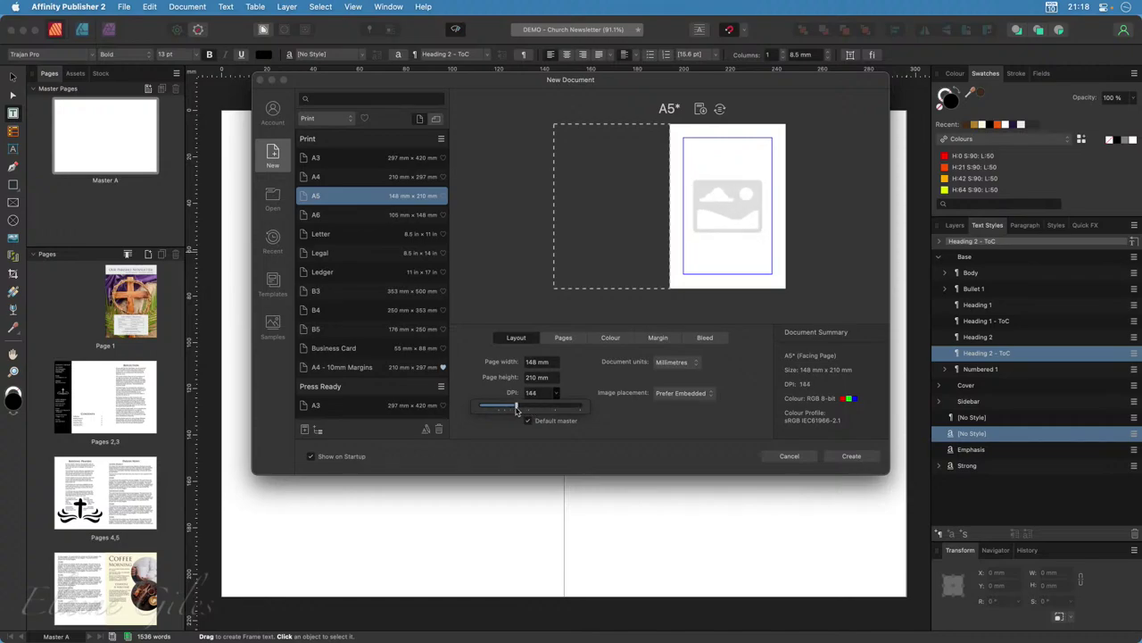
click(630, 444)
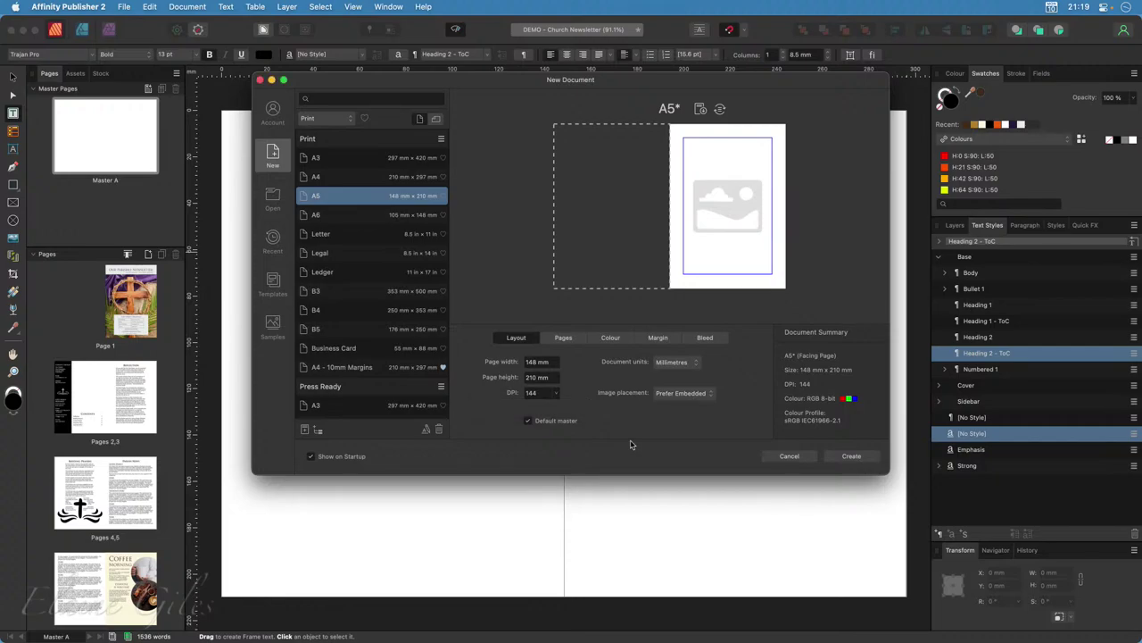
Check the new document's page arrangement against the existing newsletter's page thumbnails, and examine its colour format and profile.
click(571, 339)
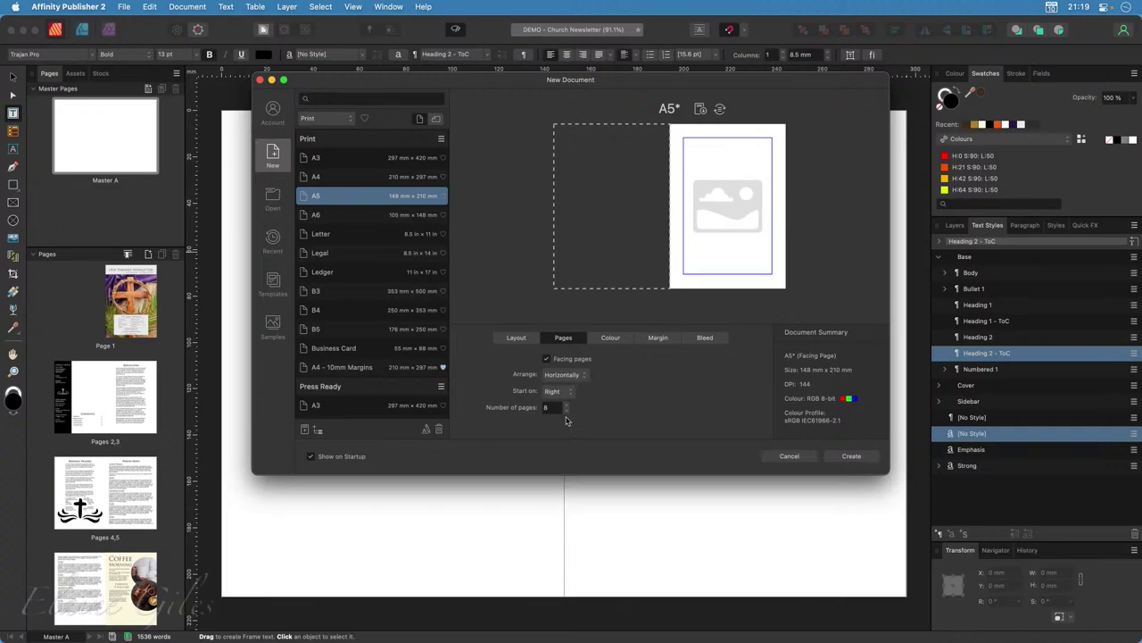
scroll(170, 572, down, 3)
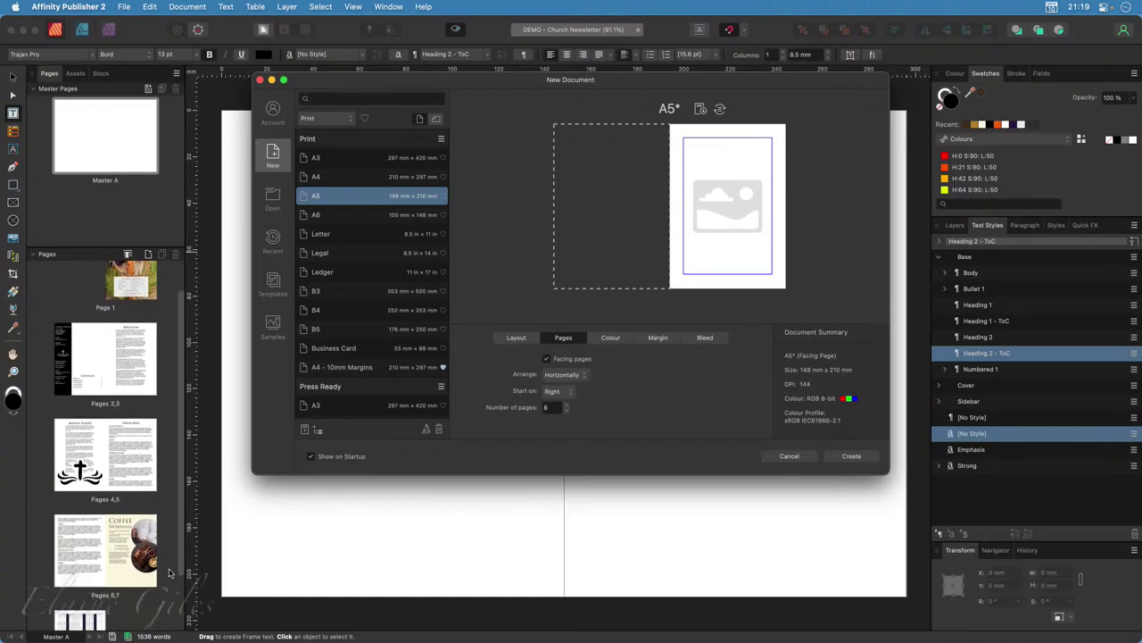
scroll(170, 573, up, 1)
scroll(157, 436, down, 3)
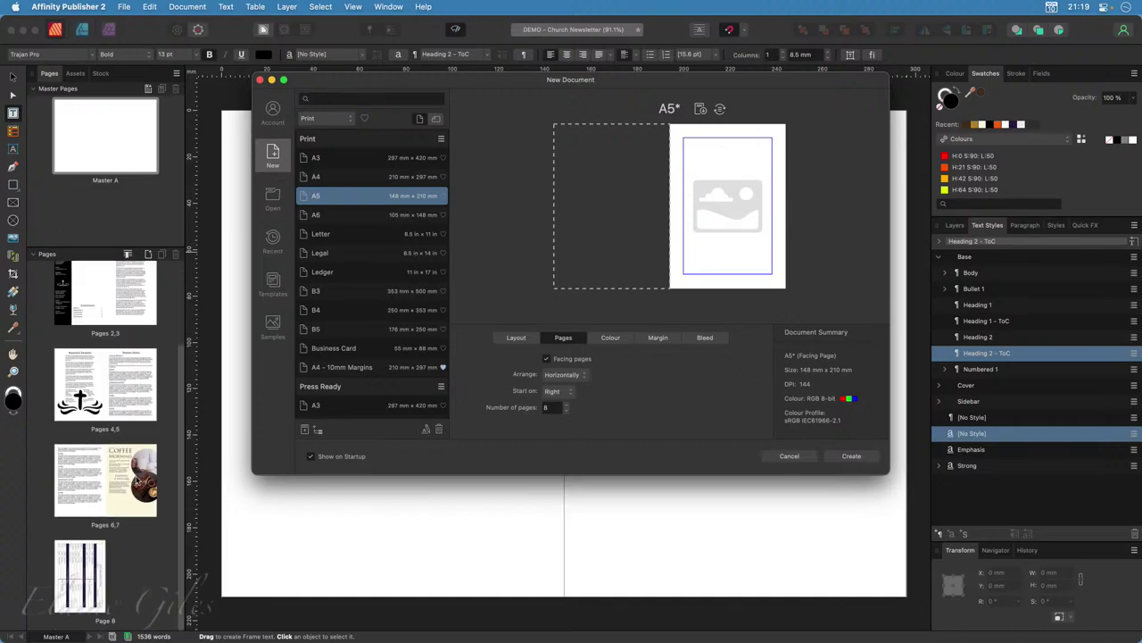
scroll(121, 528, up, 2)
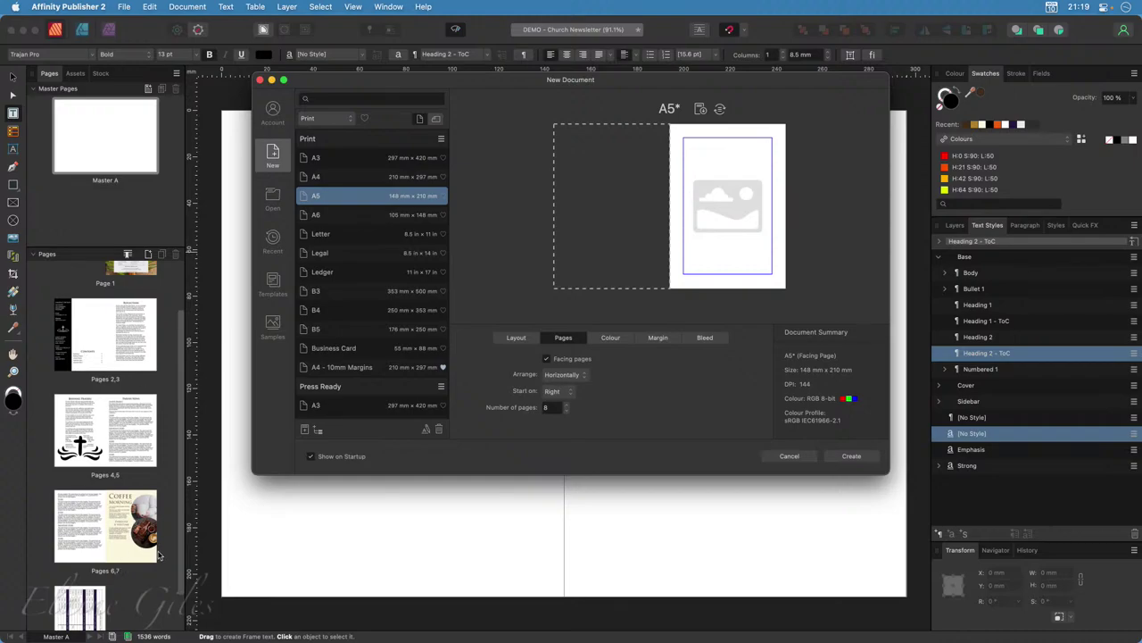
click(612, 338)
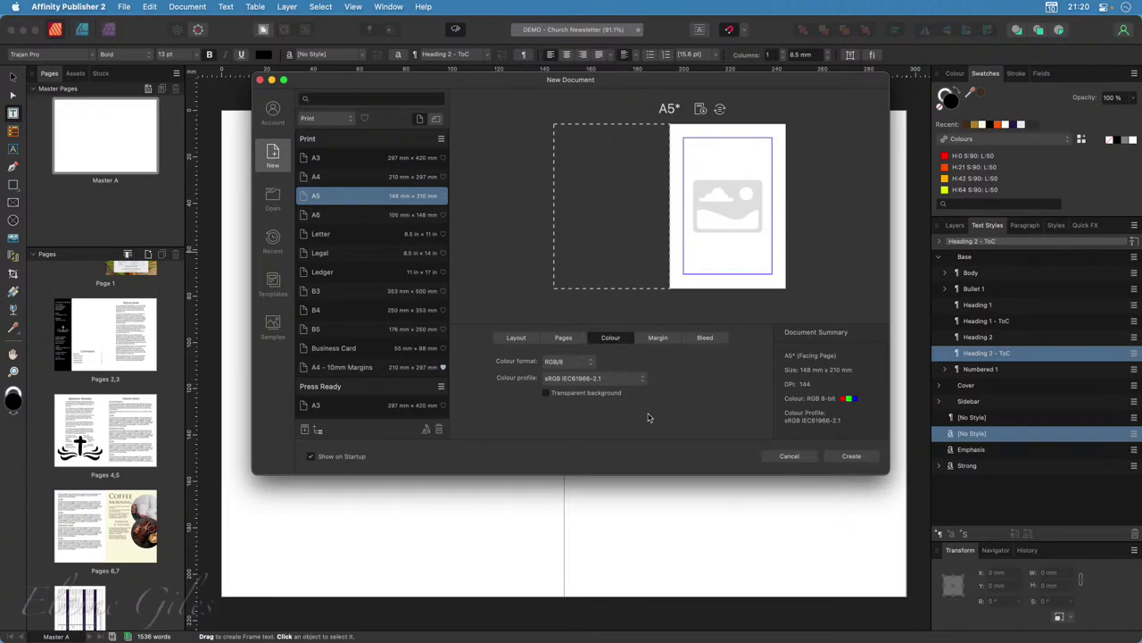
Set the new document's inner, outer and top margins to 10 mm and the bottom margin to 15 mm.
click(659, 338)
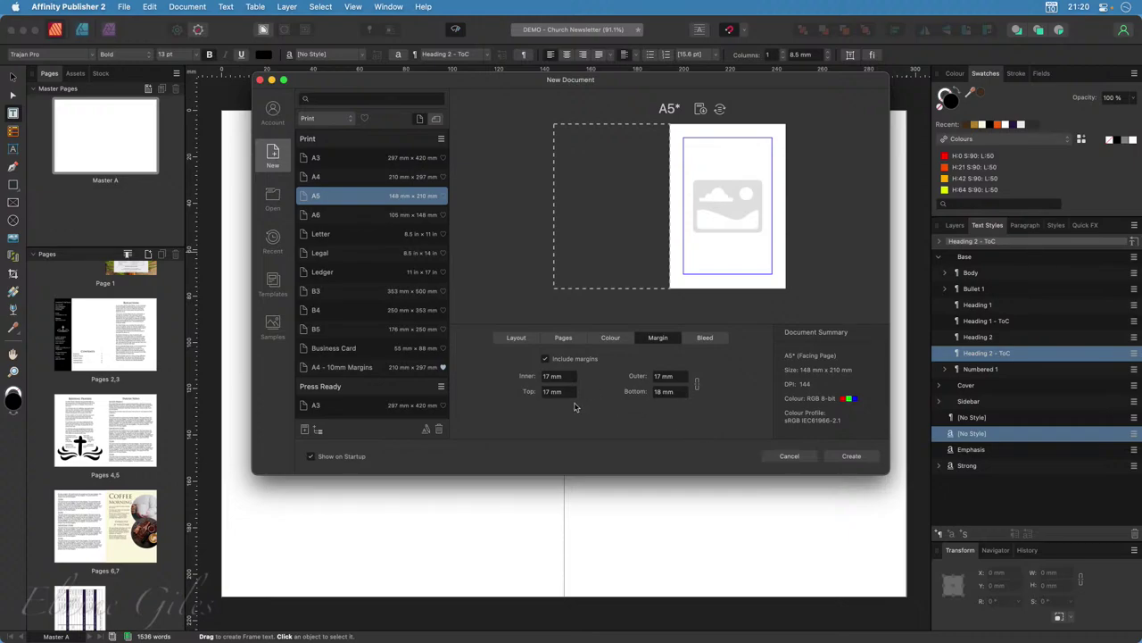
click(562, 376)
text(10)
key(Tab)
text(10)
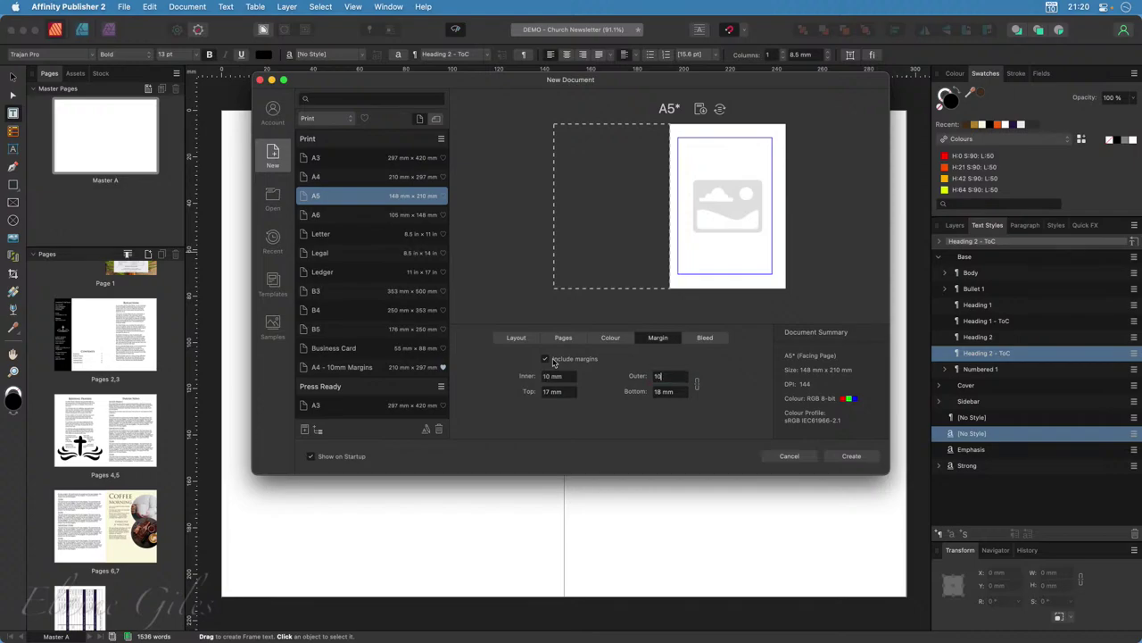
key(Tab)
text(10)
key(Tab)
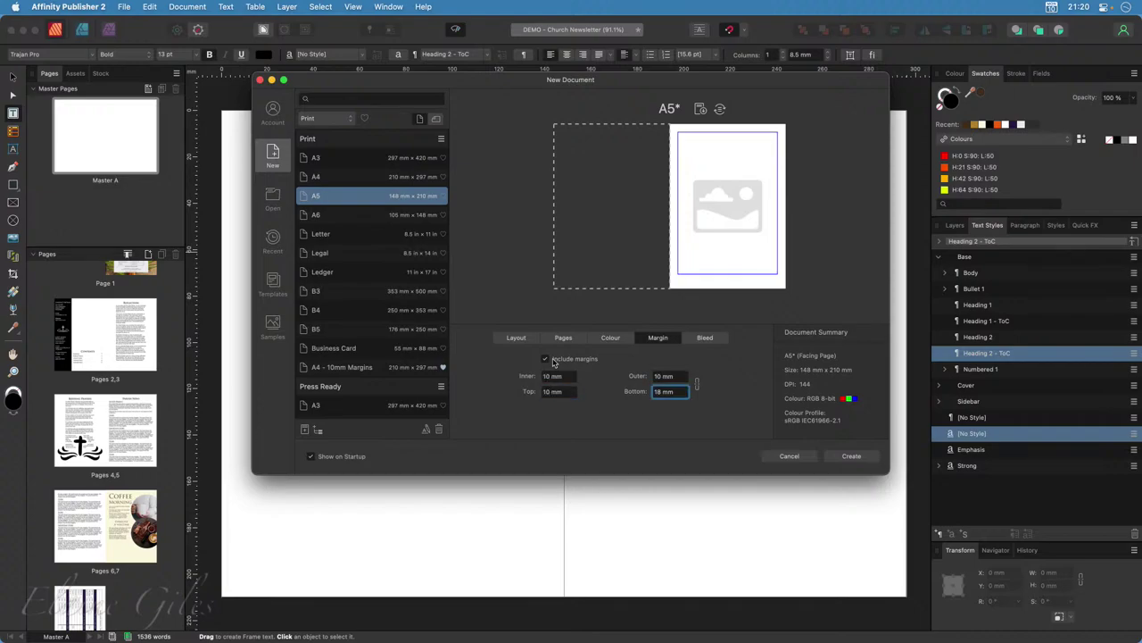
text(15)
key(Tab)
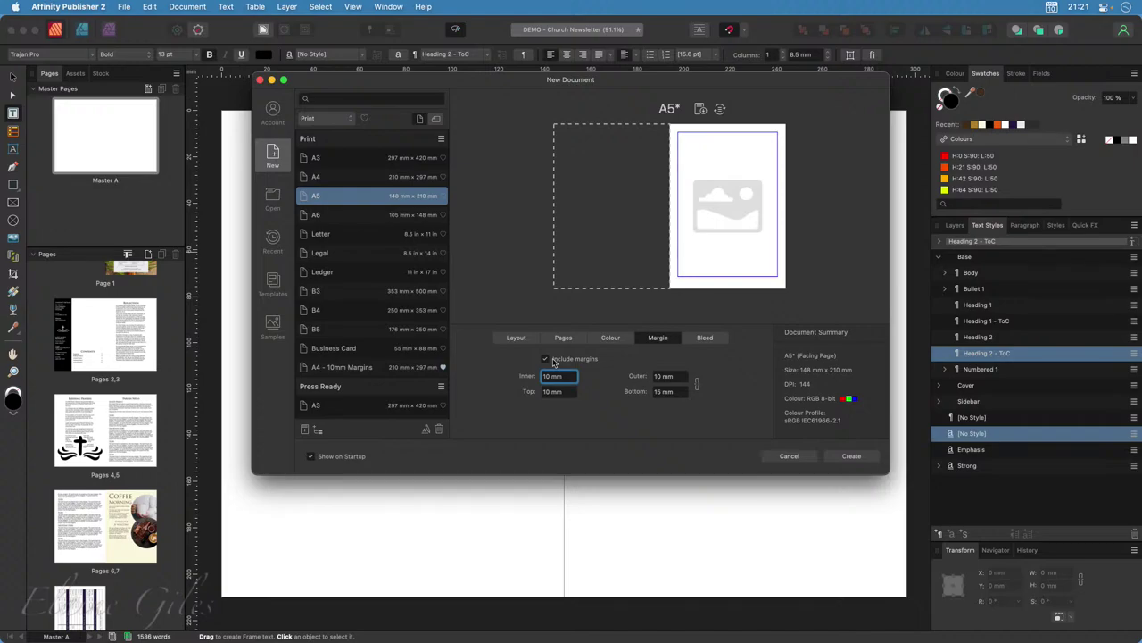
Check the bleed and margin settings and create the new A5 document.
click(714, 339)
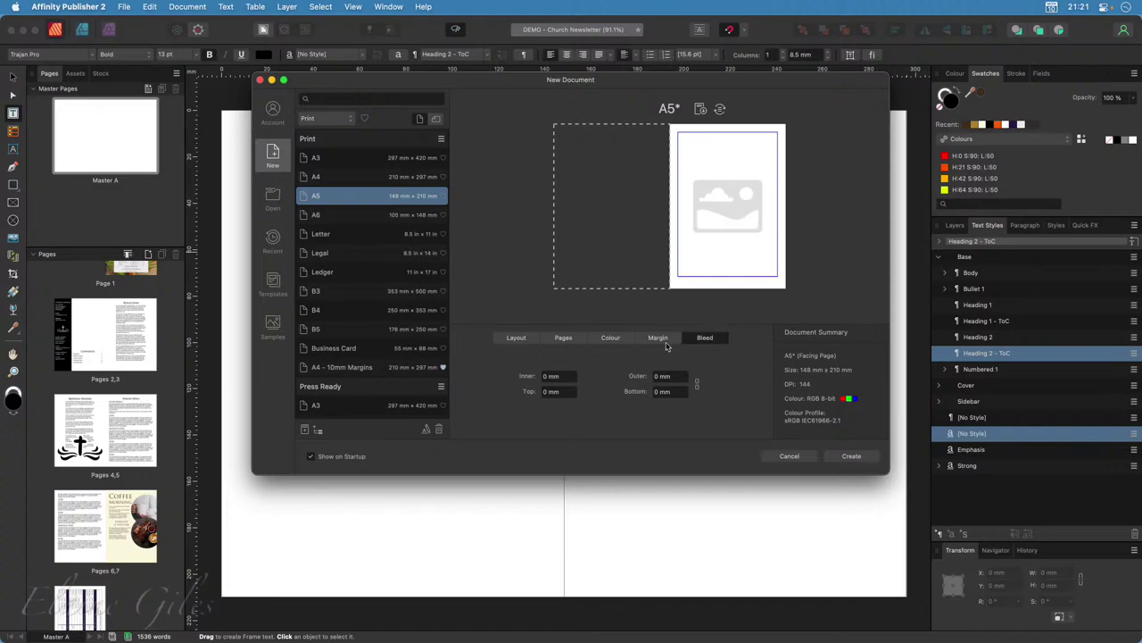
click(670, 343)
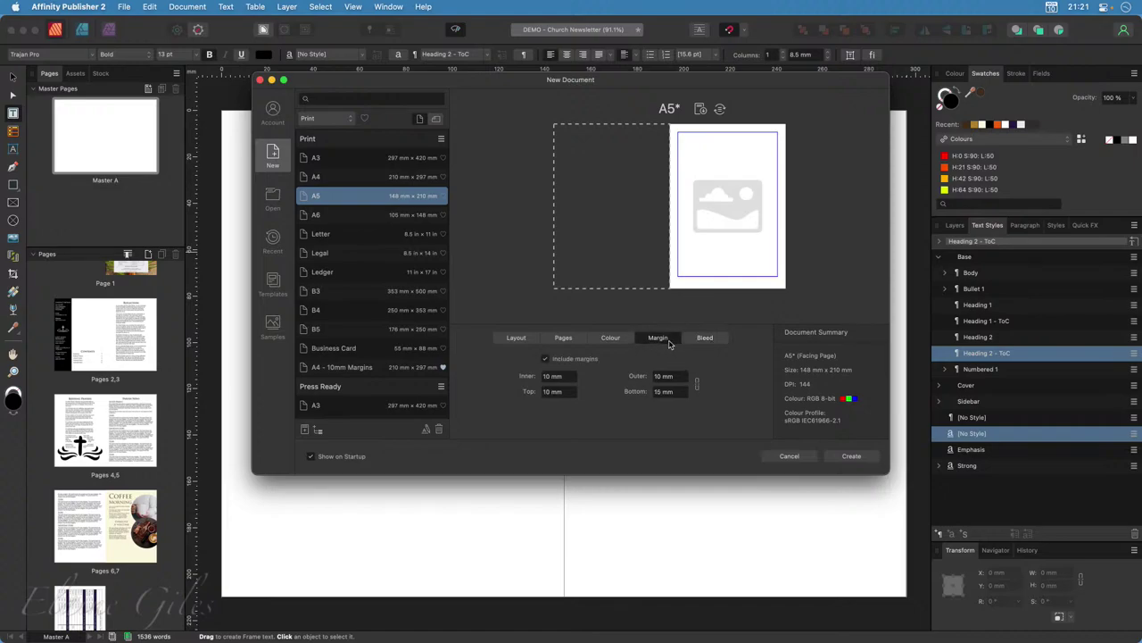
click(860, 459)
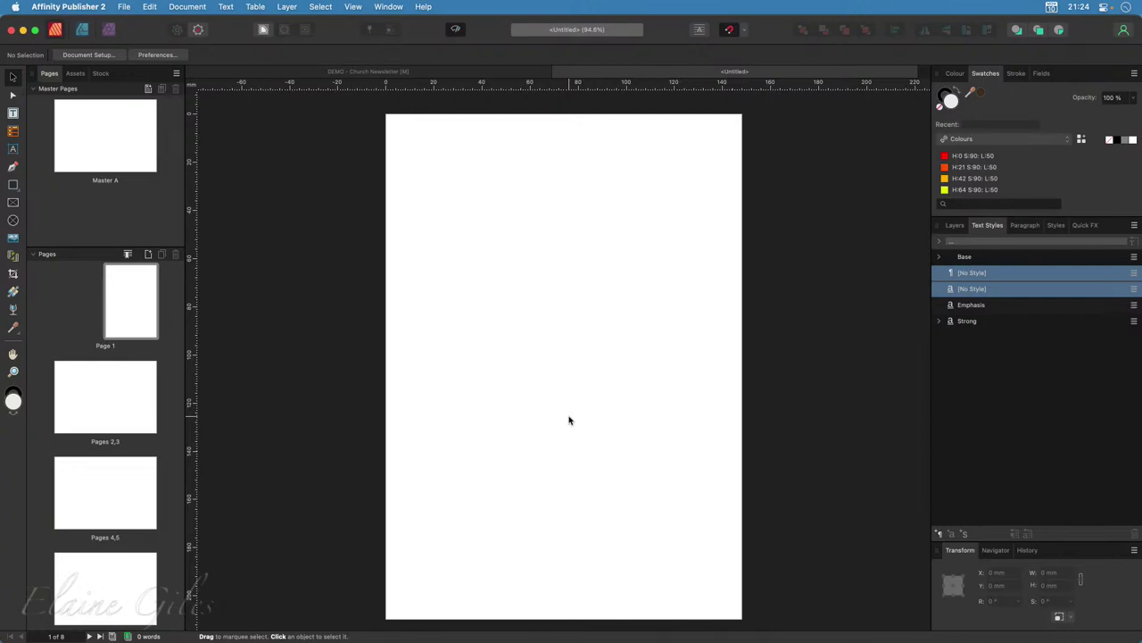
Compare the text style groups in the DEMO - Church Newsletter document with the Base styles in the new untitled document.
click(437, 73)
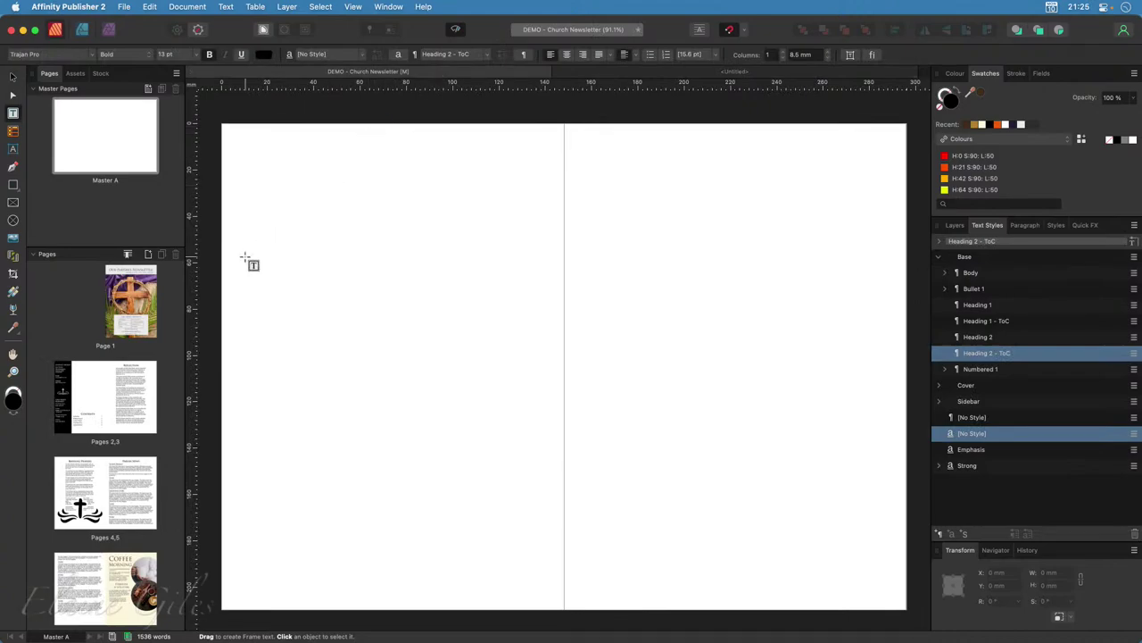
click(134, 303)
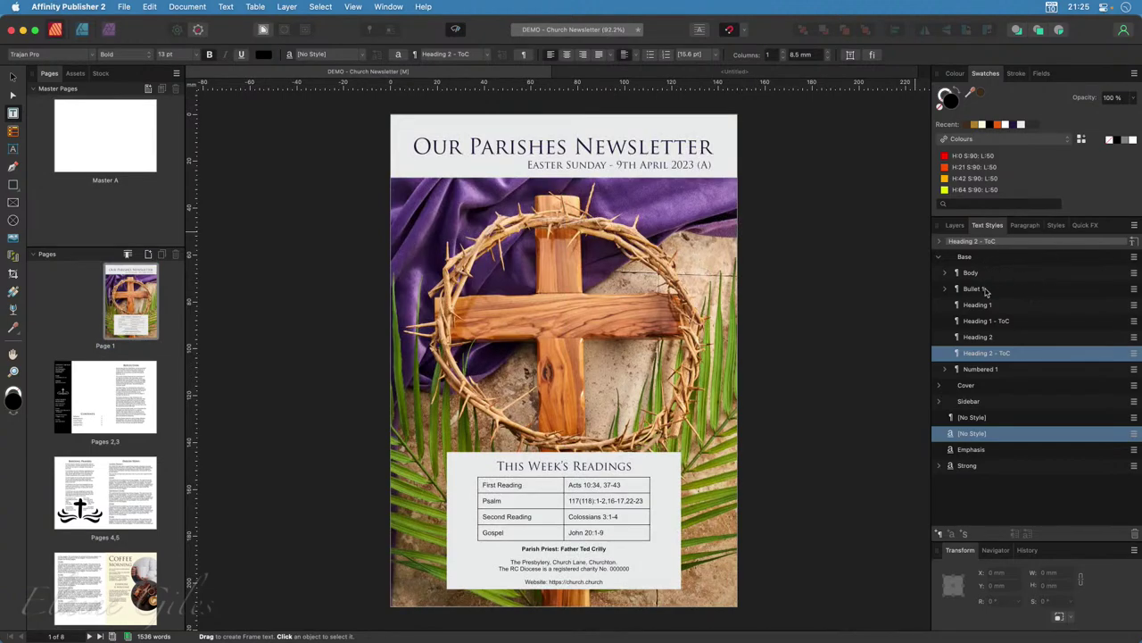
click(939, 257)
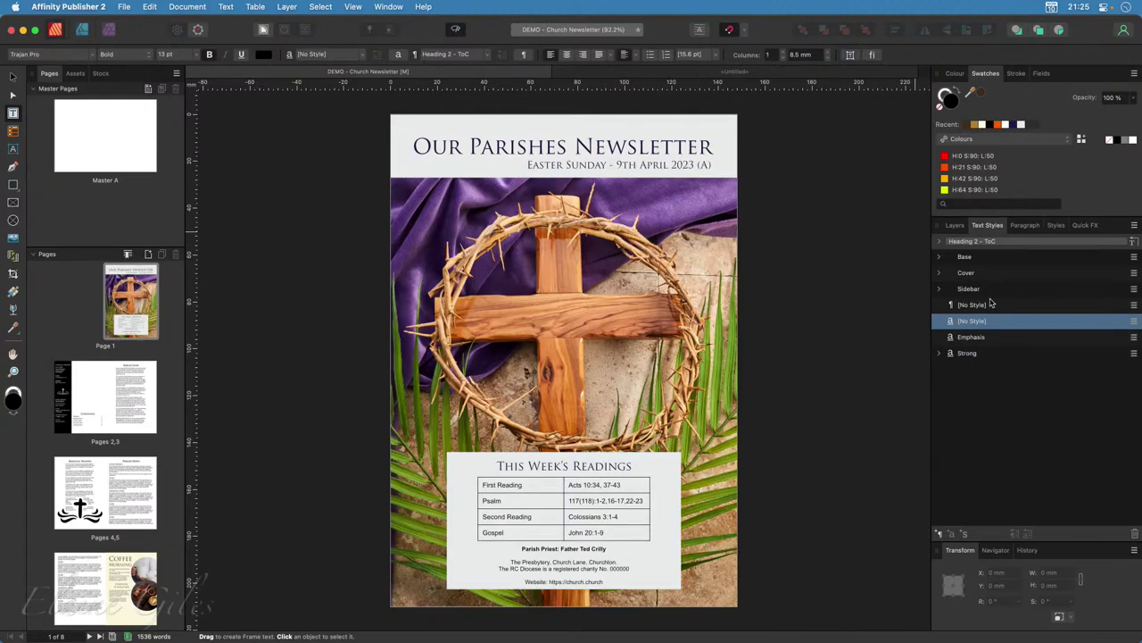
click(1134, 226)
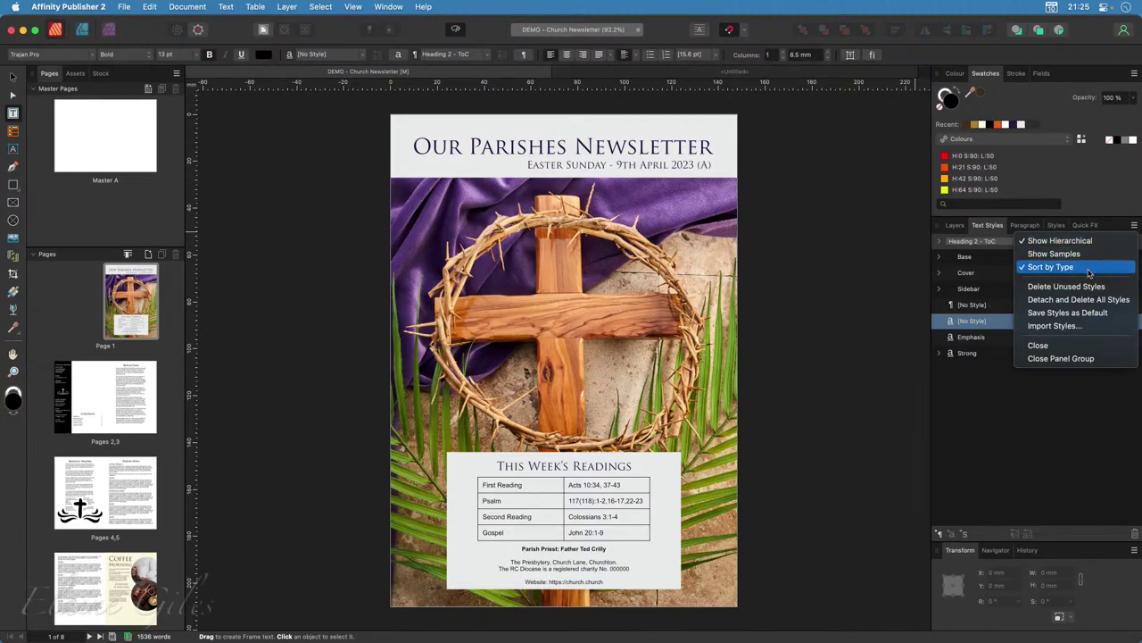
click(1010, 433)
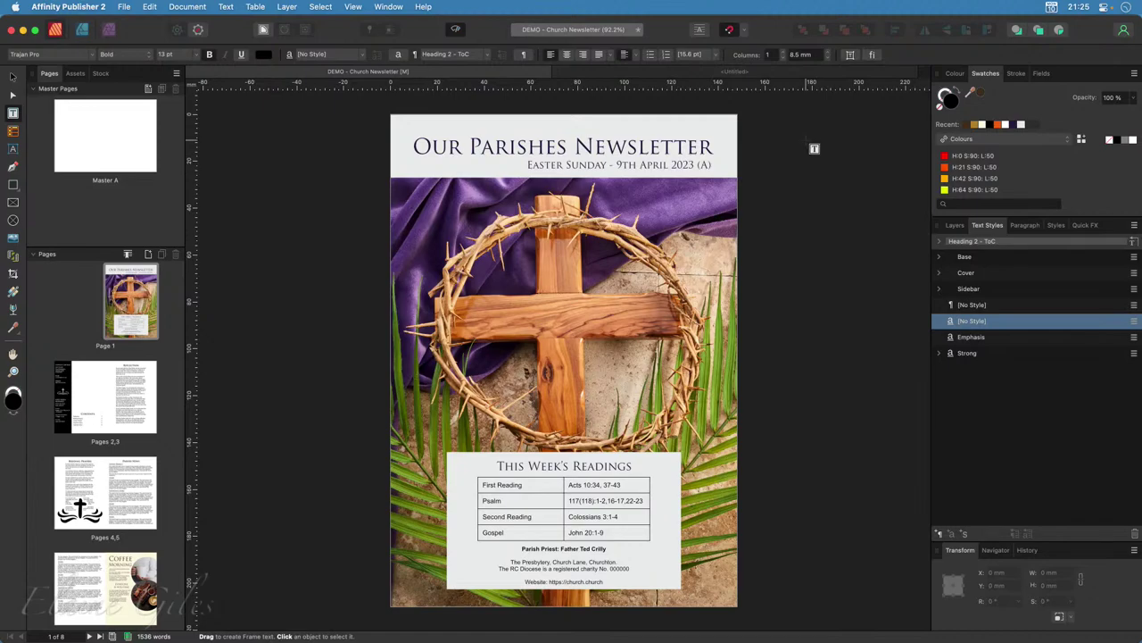
click(700, 72)
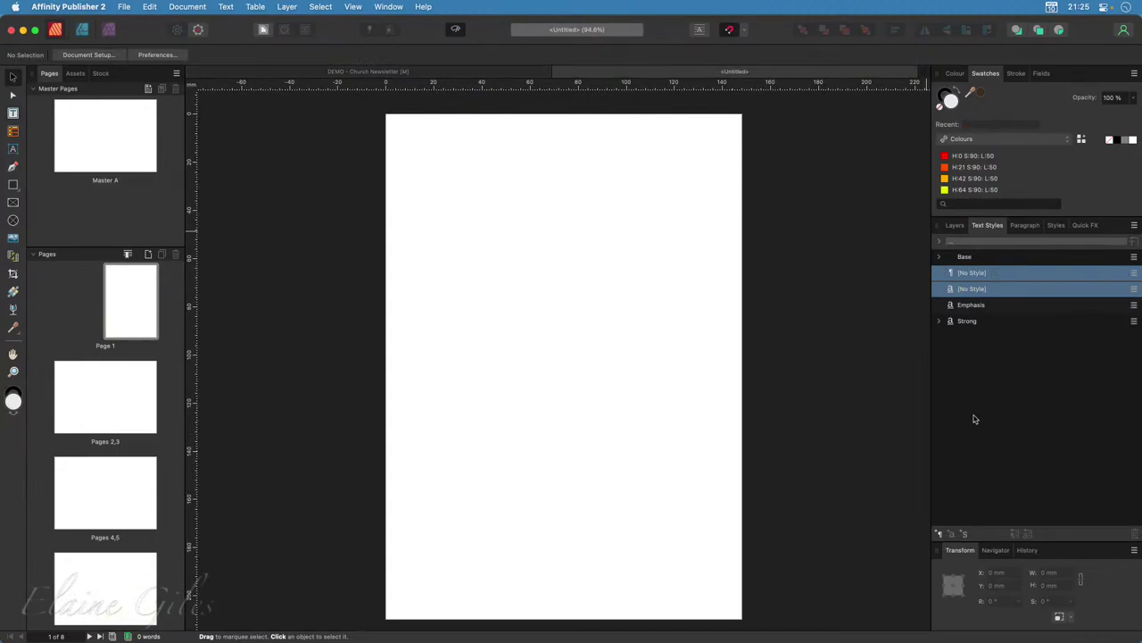
click(939, 257)
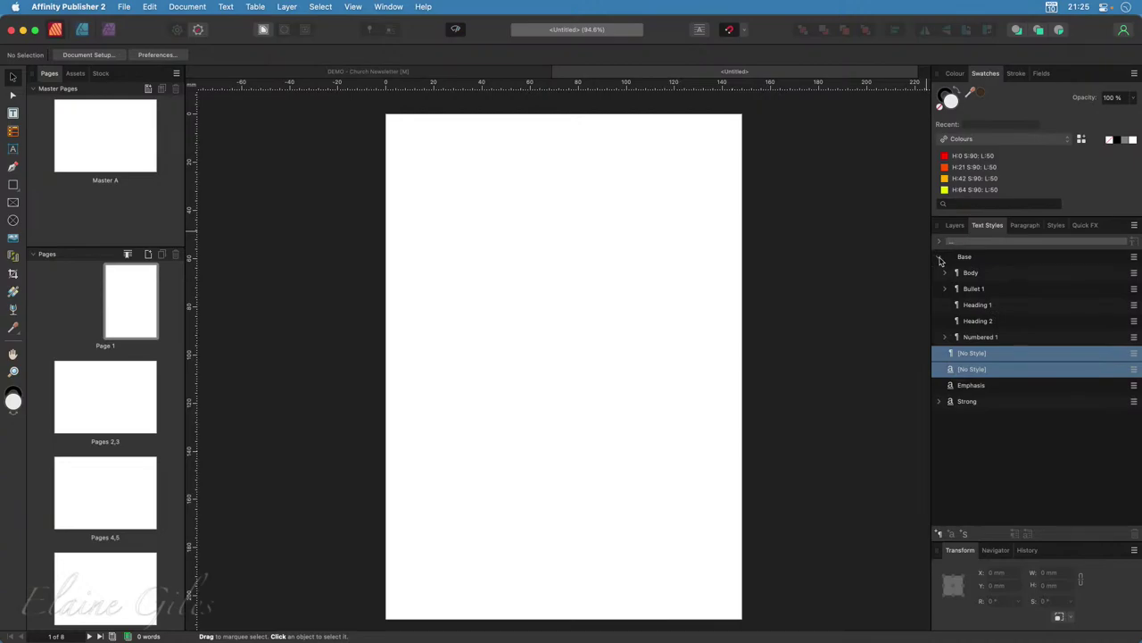
click(939, 257)
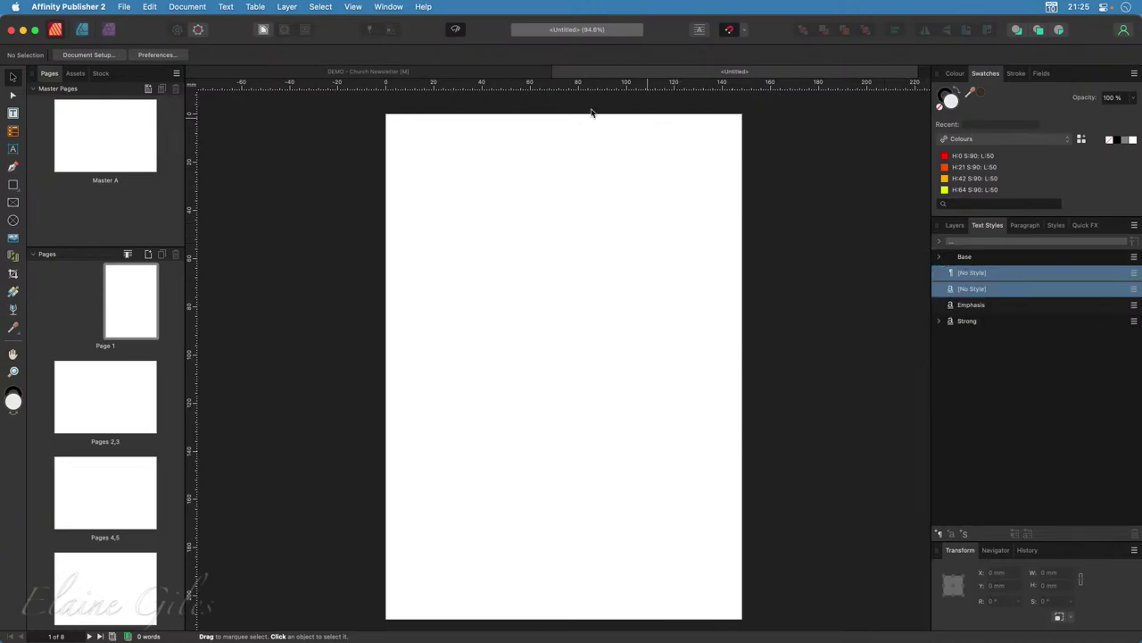
Examine the styles inside the Base, Cover and Sidebar text style groups of the DEMO - Church Newsletter document.
click(402, 72)
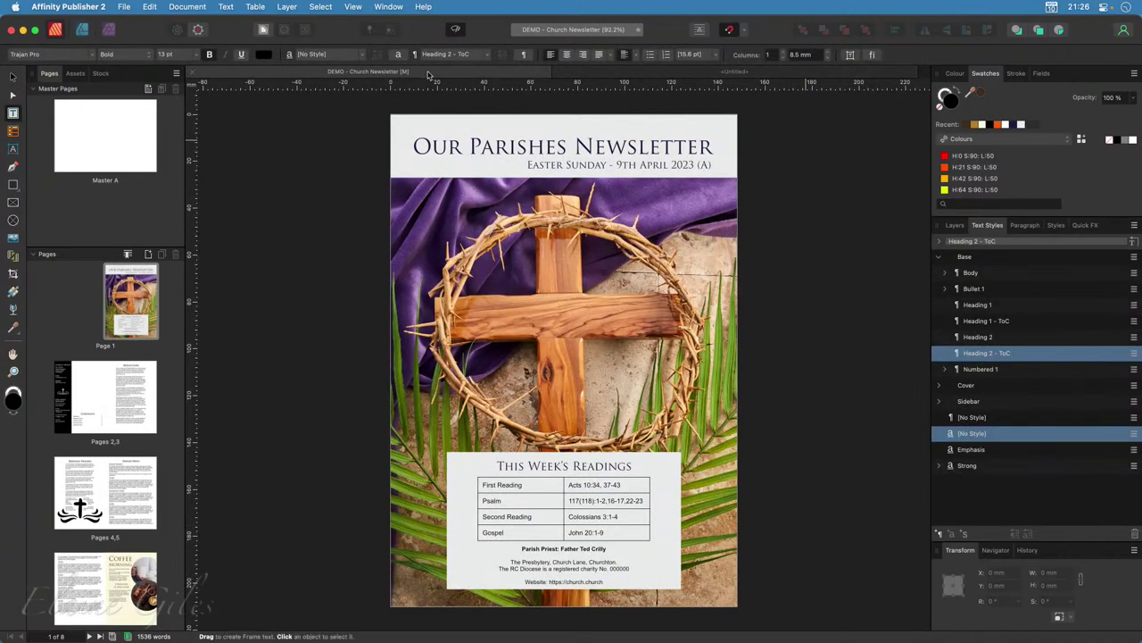
click(939, 258)
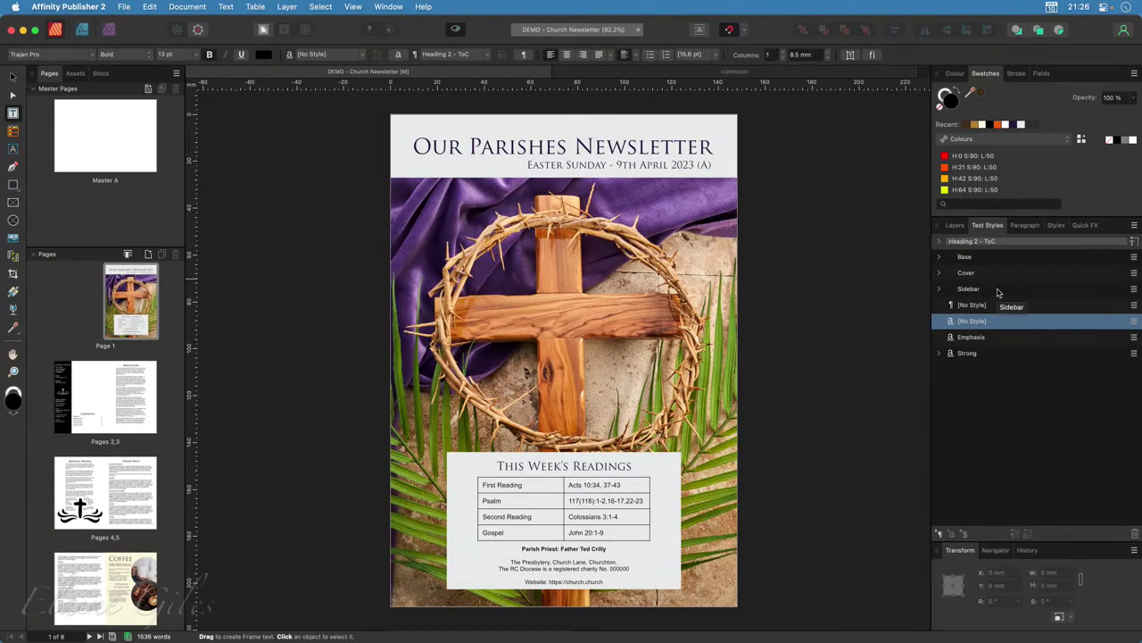
click(939, 258)
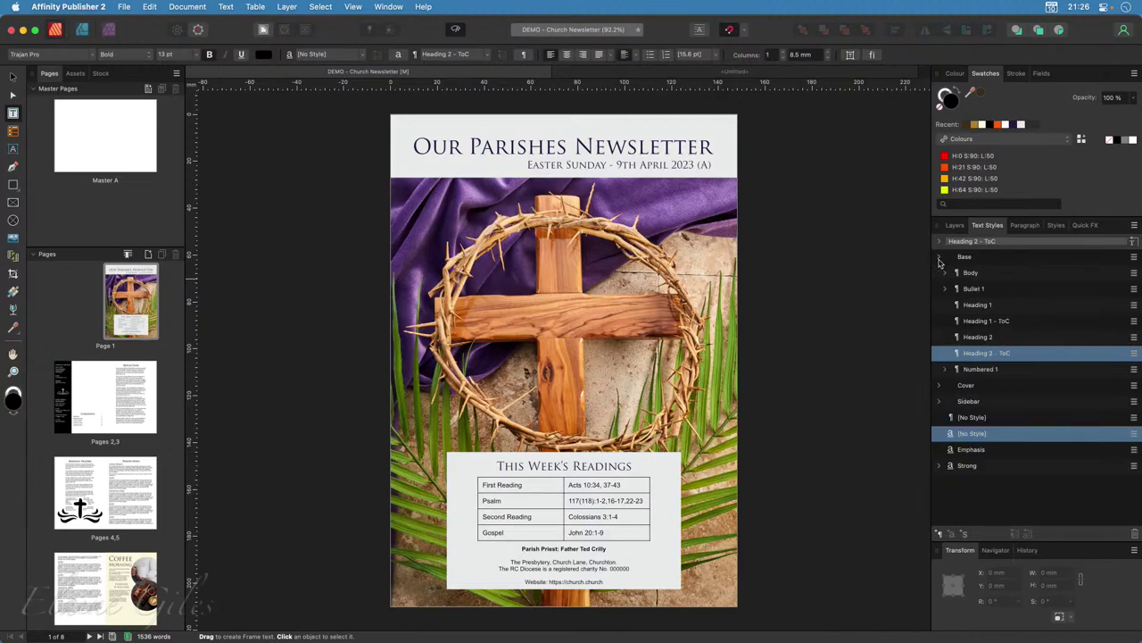
click(939, 258)
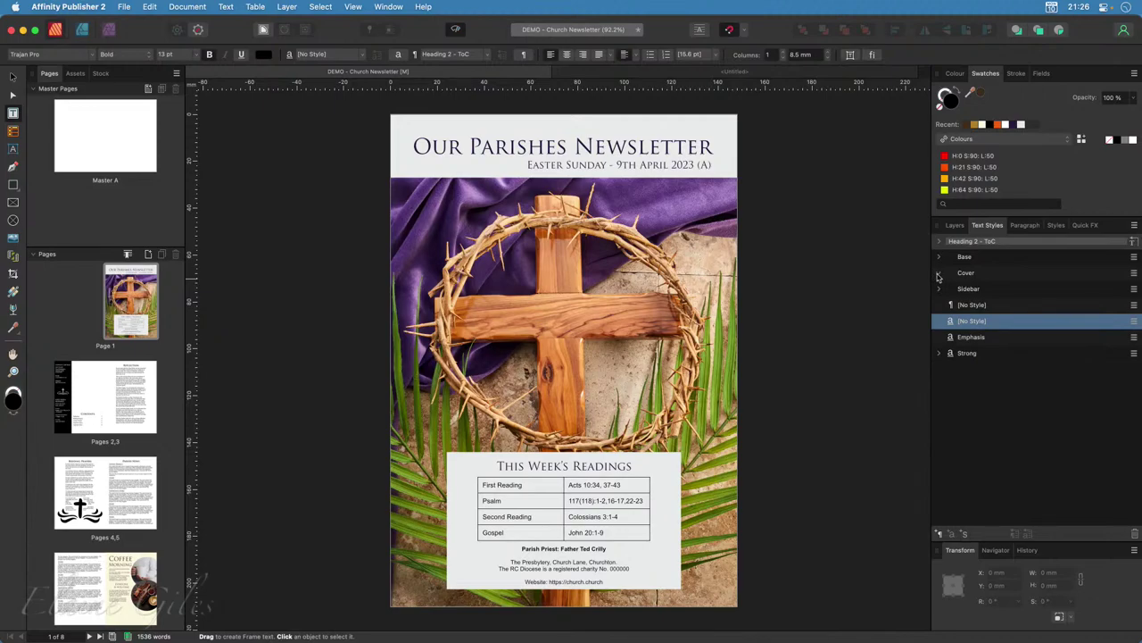
click(938, 273)
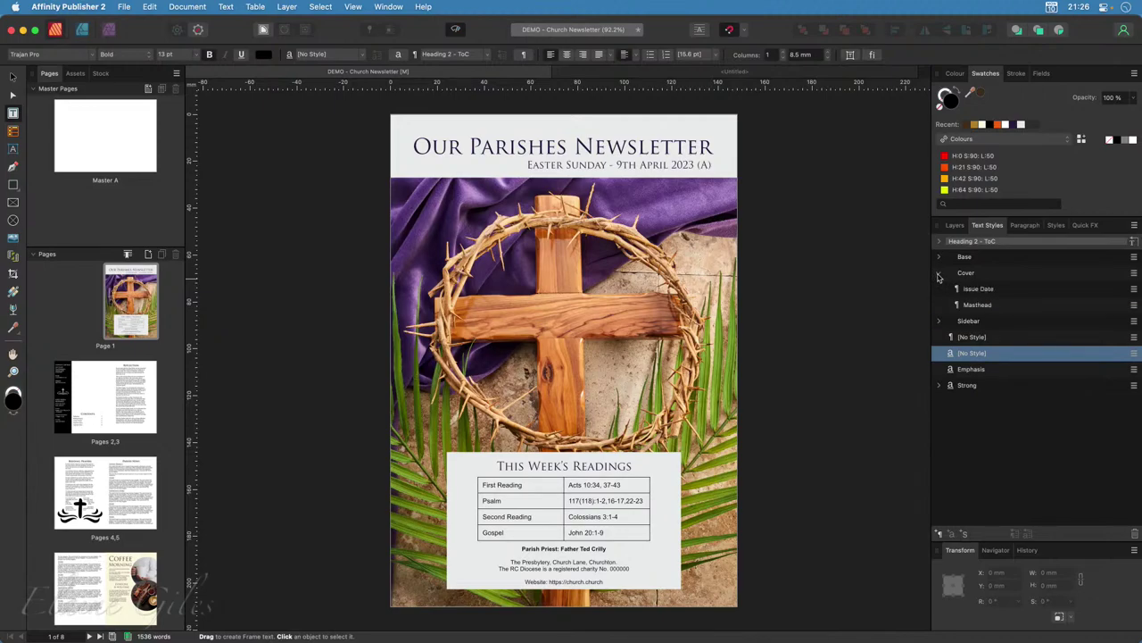
click(938, 273)
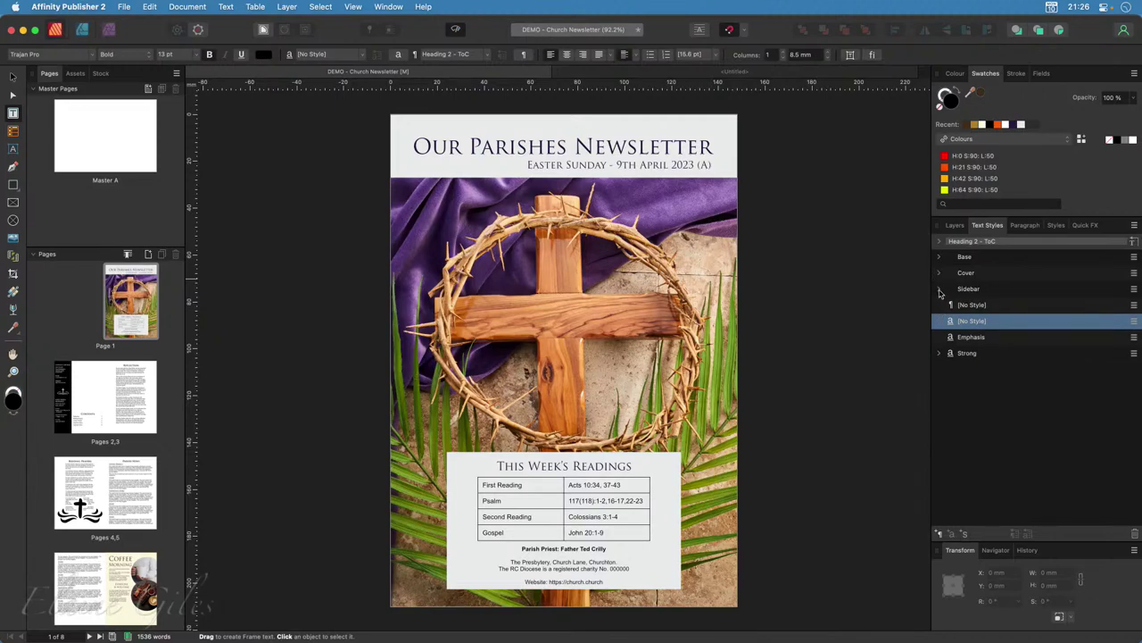
click(939, 289)
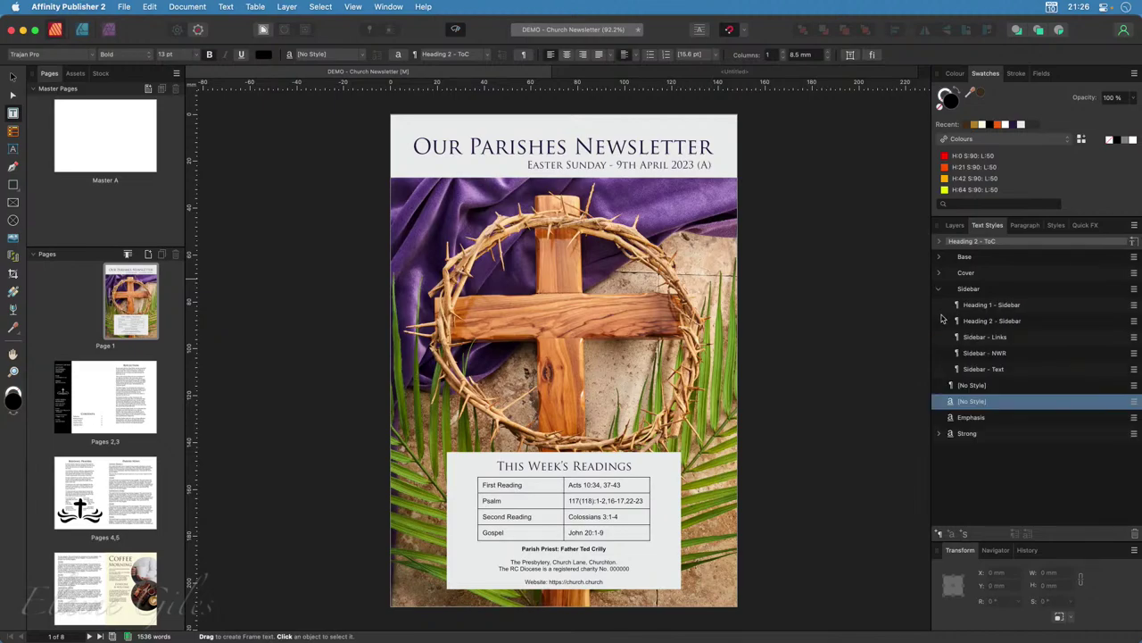
click(939, 289)
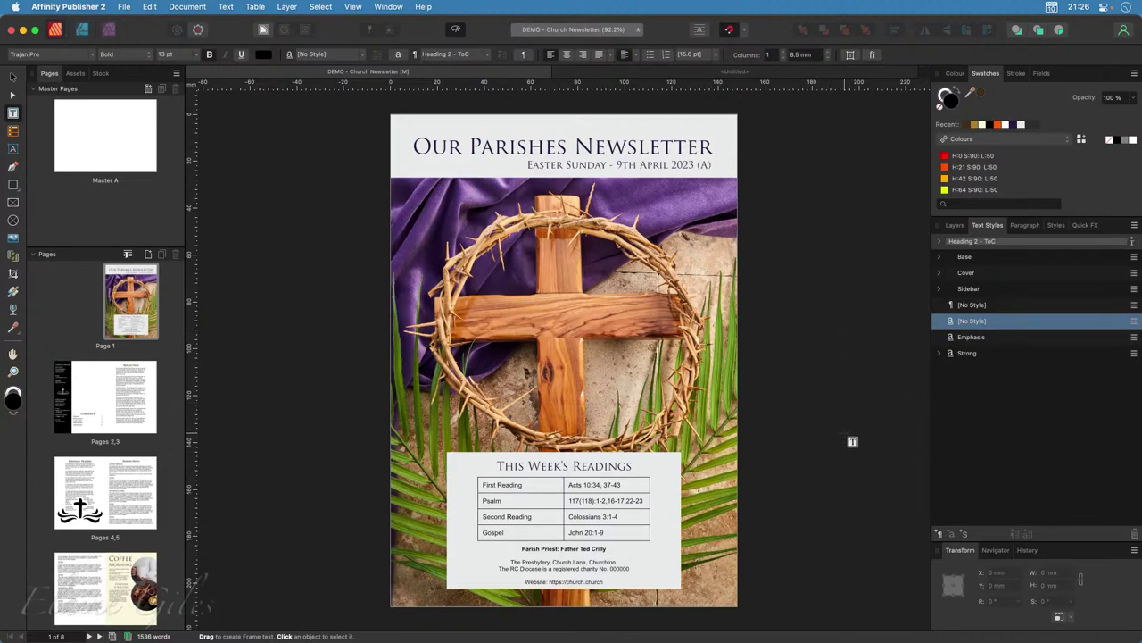
Start a text style import into the untitled document, using the DEMO - Church Newsletter file as the source.
click(605, 73)
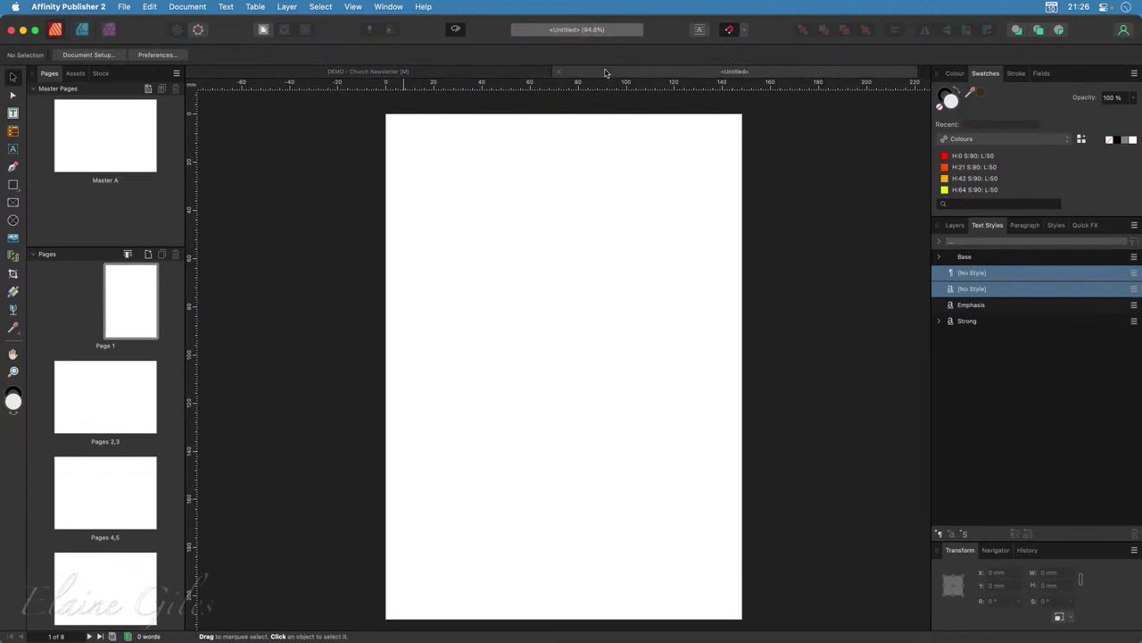
click(1135, 226)
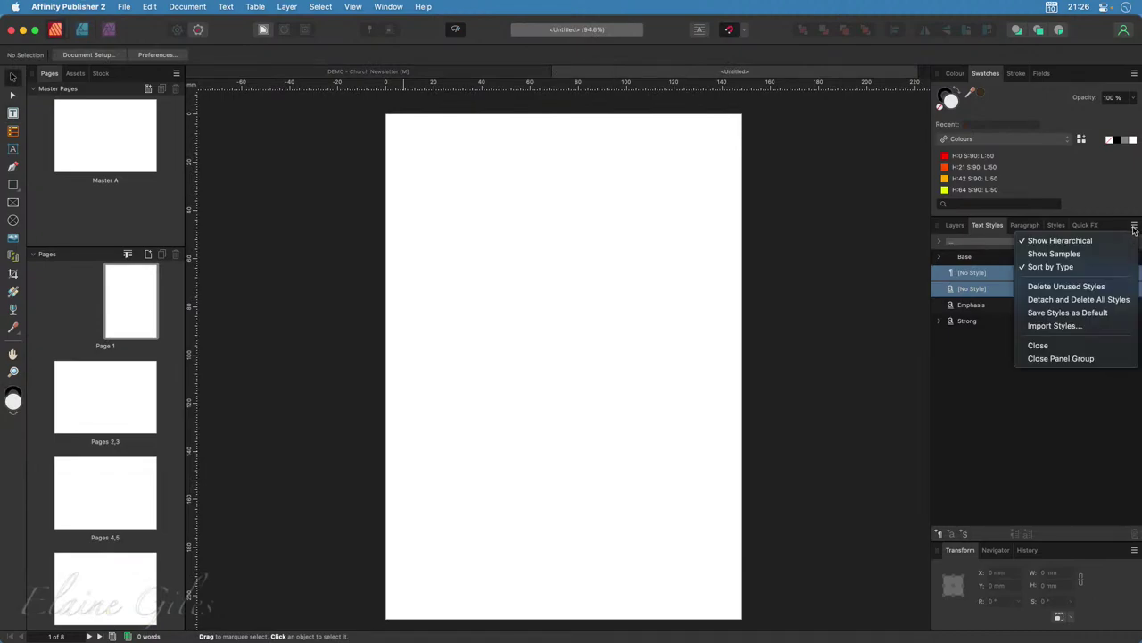
click(1095, 327)
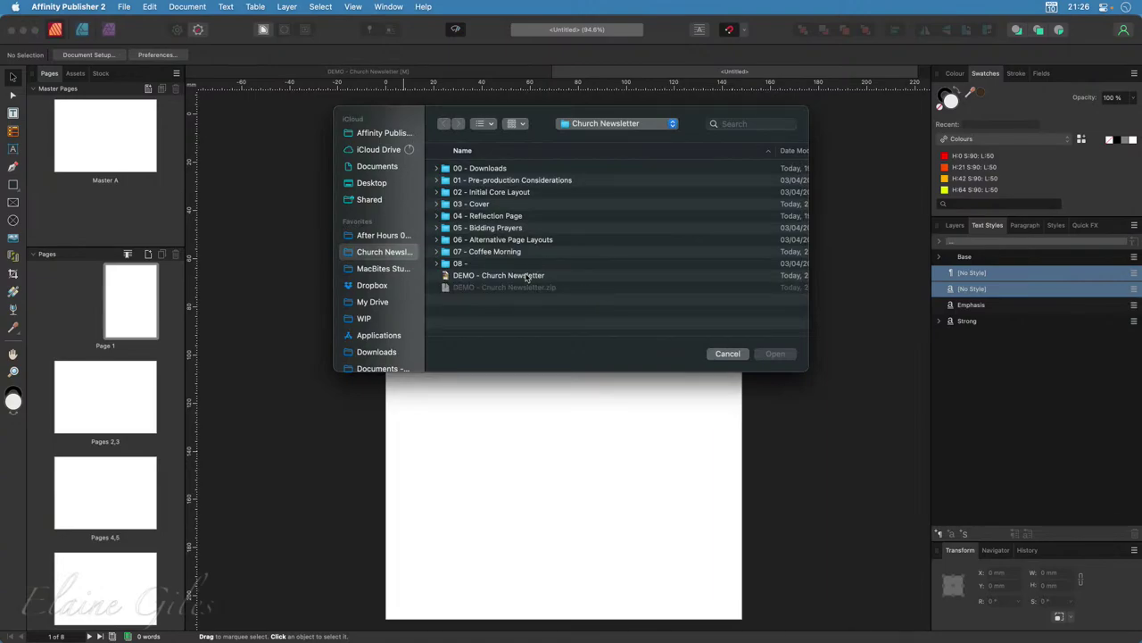
click(510, 277)
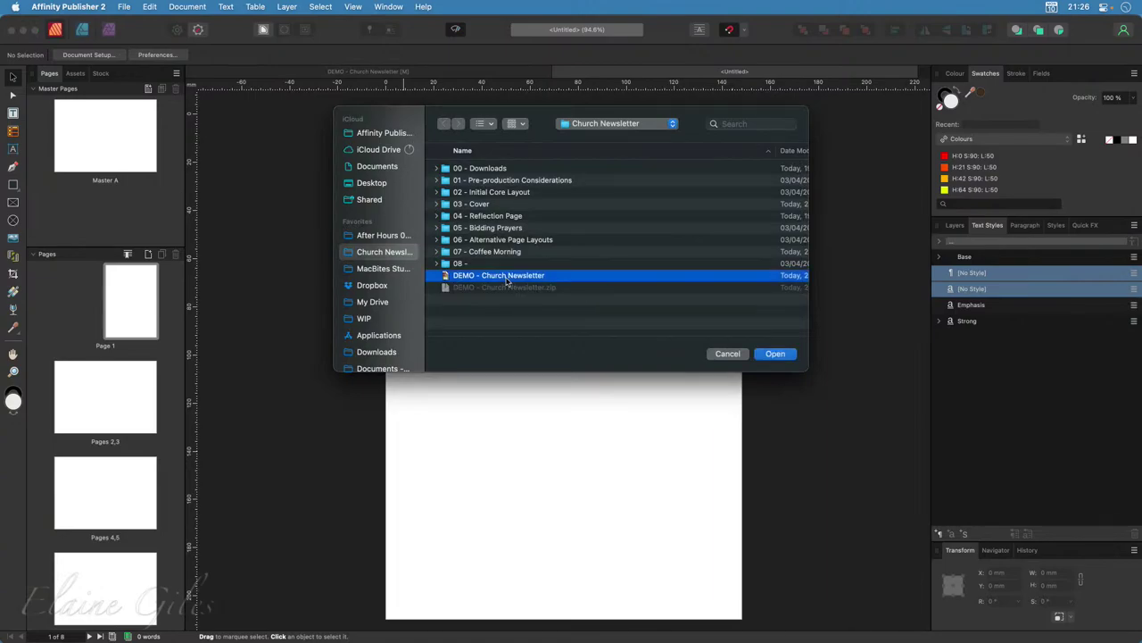
key(Return)
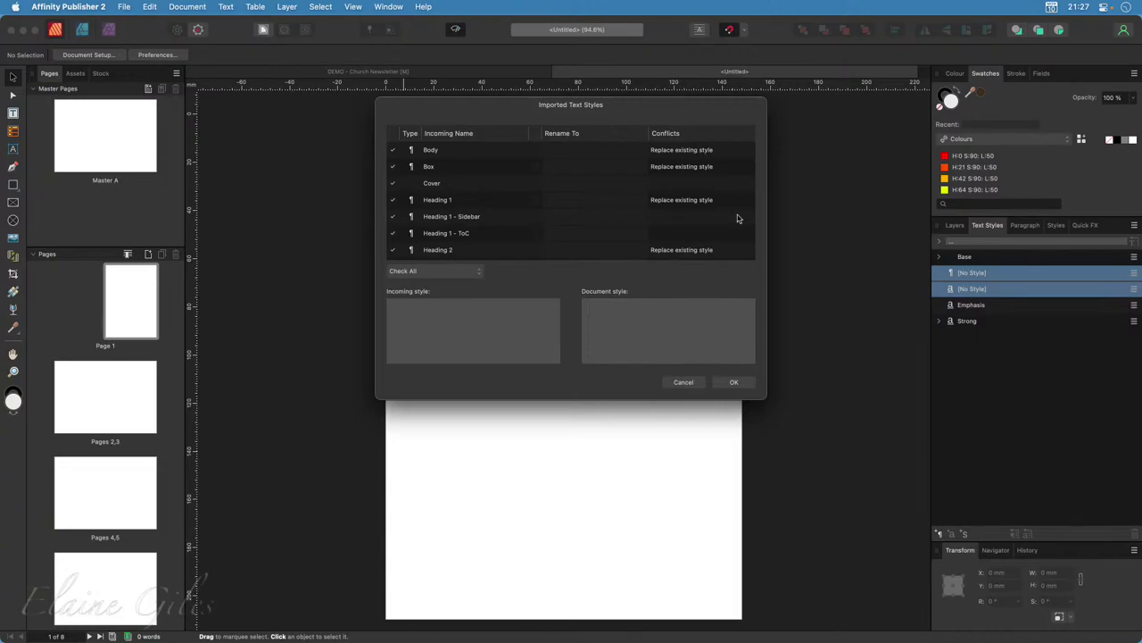
Review the incoming styles and their conflicts, including Base and Cover, and import them all with conflicting styles replaced.
scroll(738, 218, down, 1)
scroll(738, 217, down, 5)
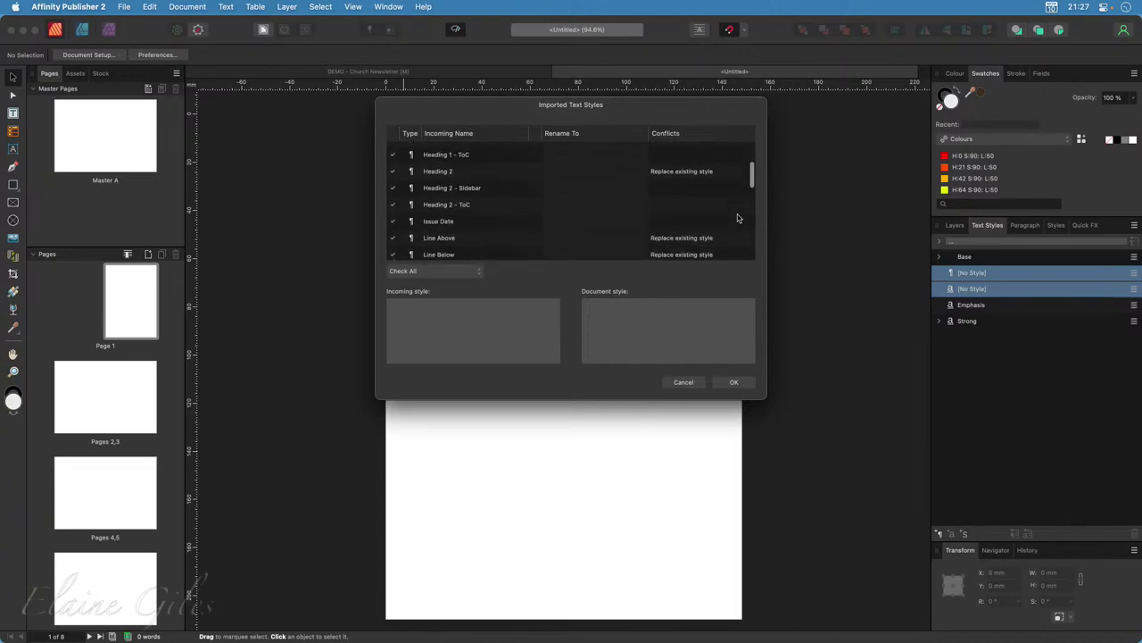
scroll(738, 218, down, 6)
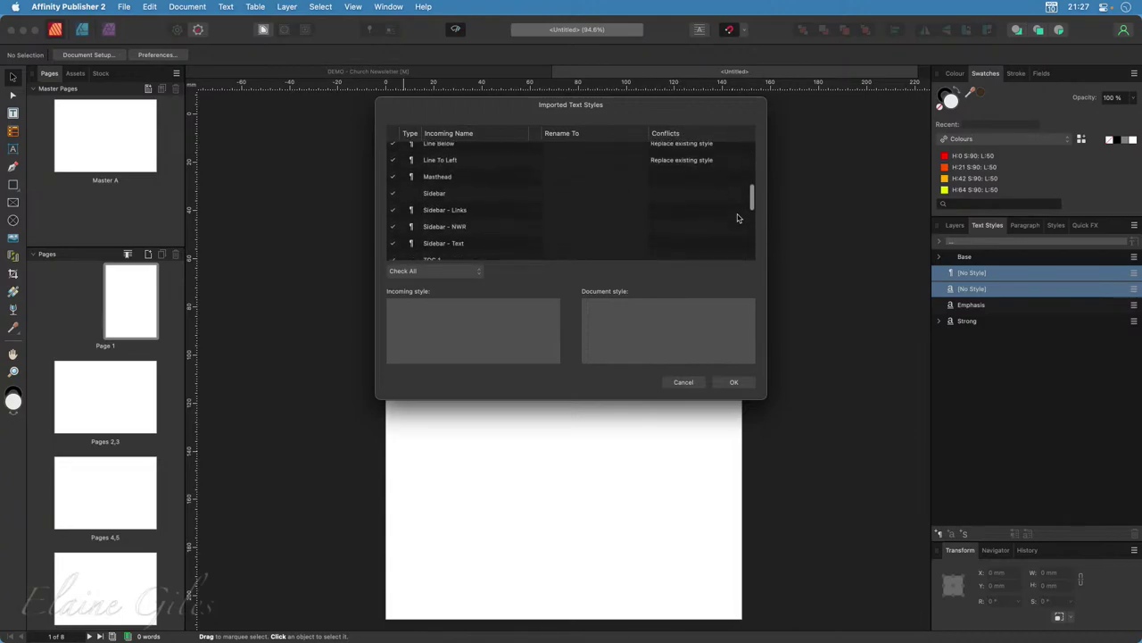
scroll(738, 218, down, 3)
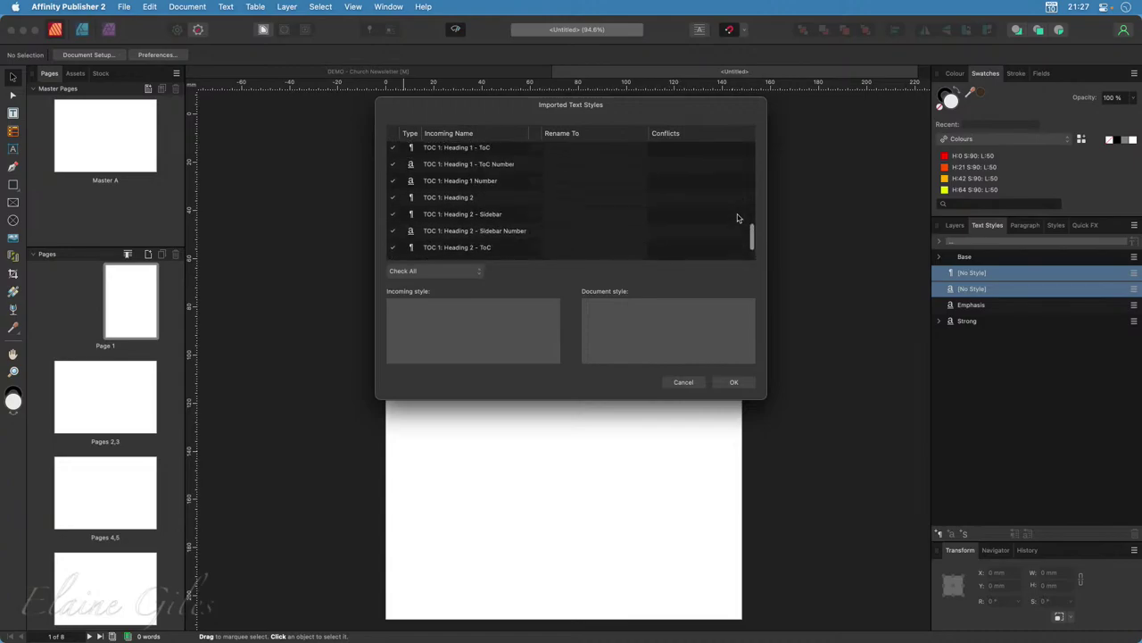
scroll(738, 217, up, 4)
scroll(738, 217, up, 5)
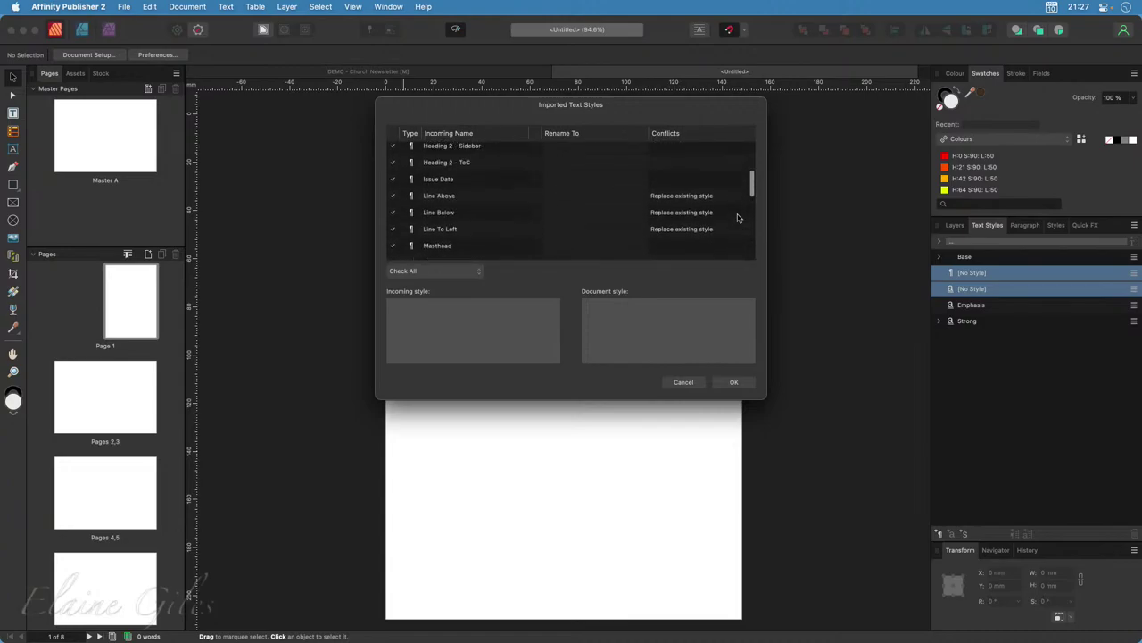
scroll(738, 218, up, 5)
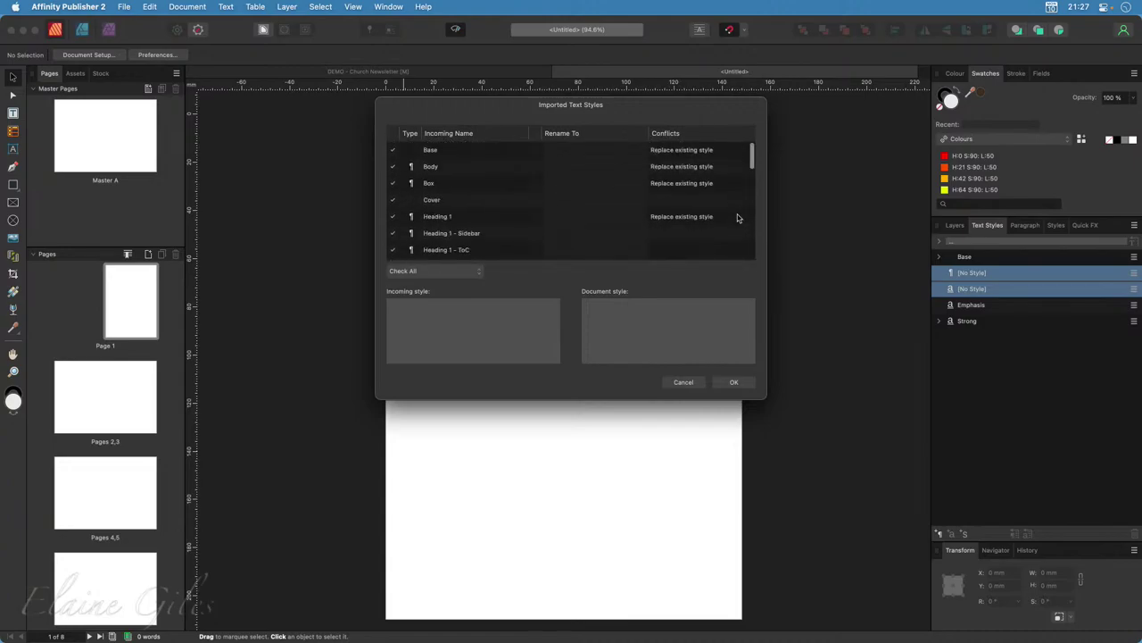
click(720, 149)
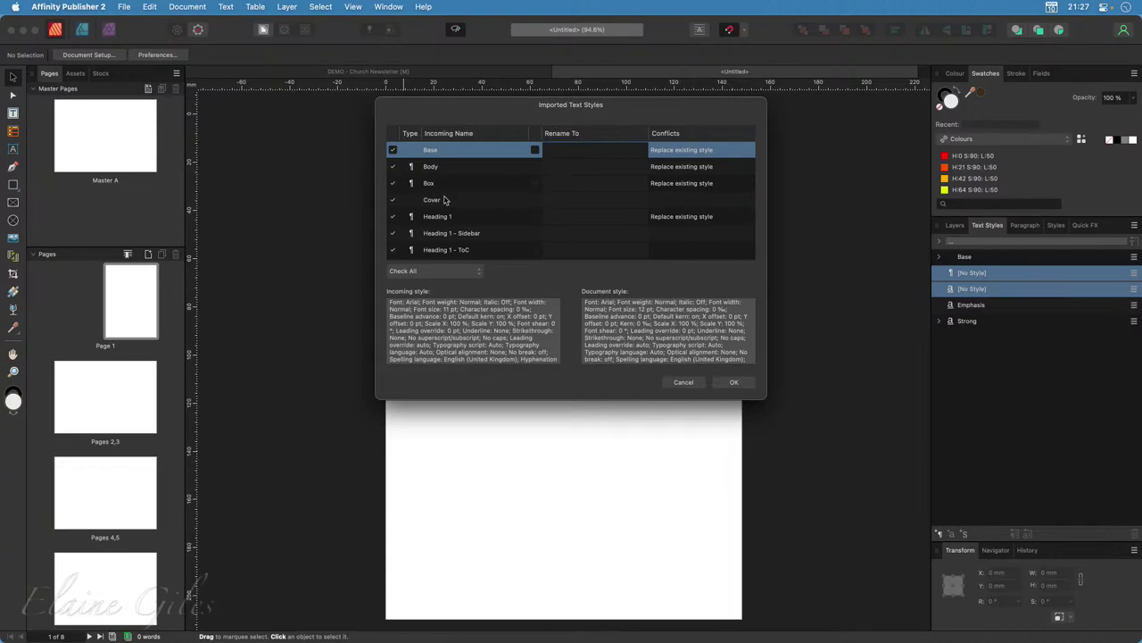
click(485, 203)
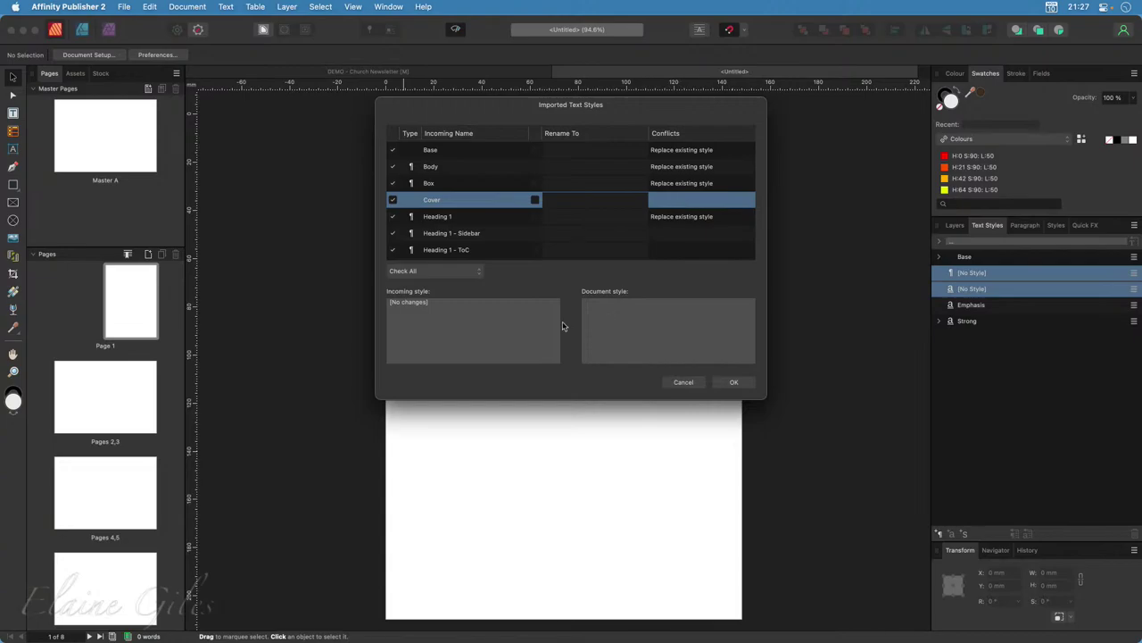
scroll(557, 229, down, 10)
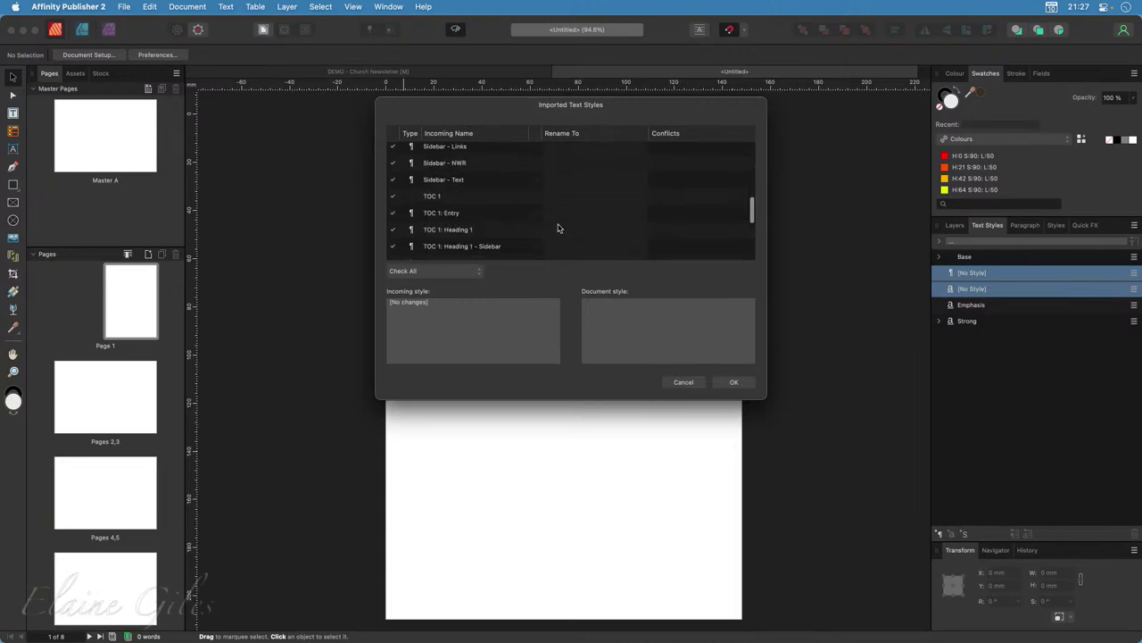
click(733, 382)
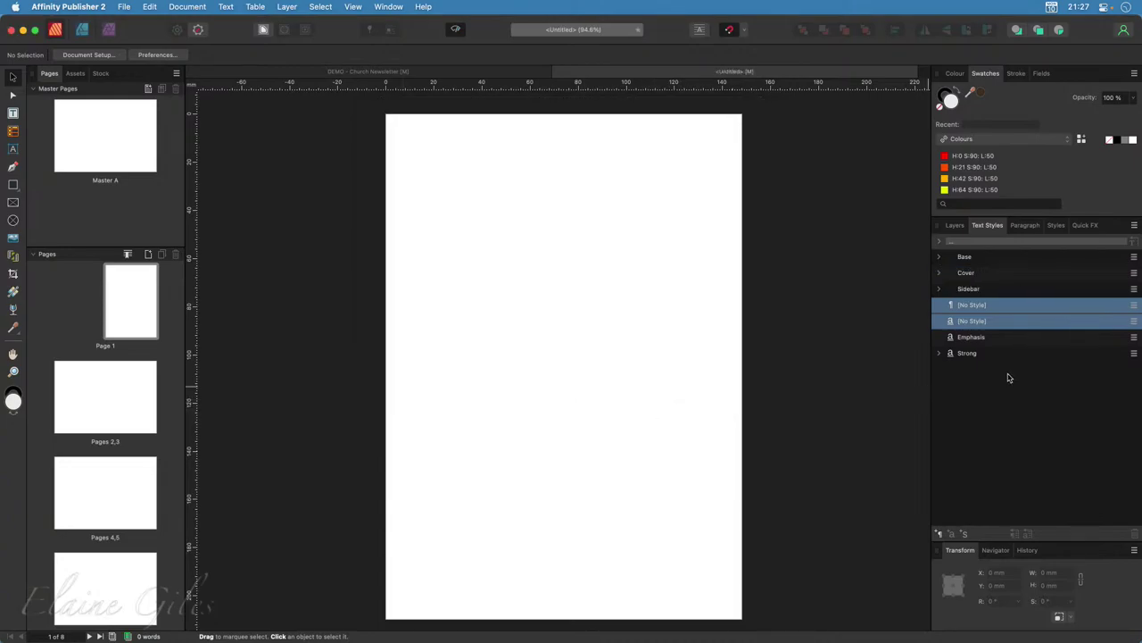
Check the imported styles in the Base, Cover and Sidebar groups of the untitled document.
click(939, 258)
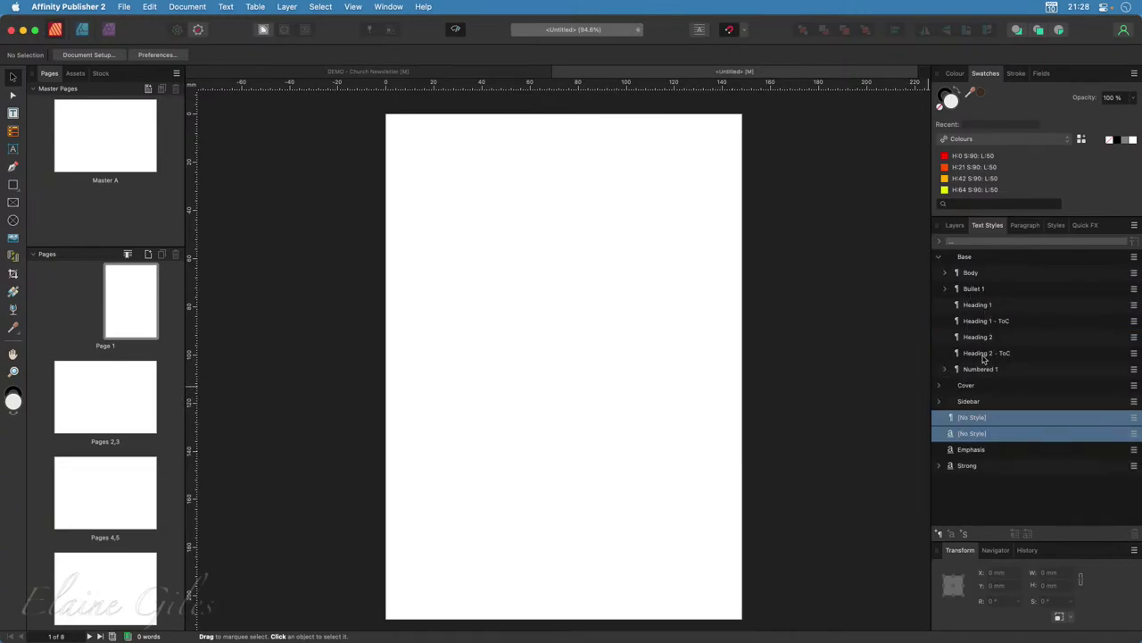
click(939, 257)
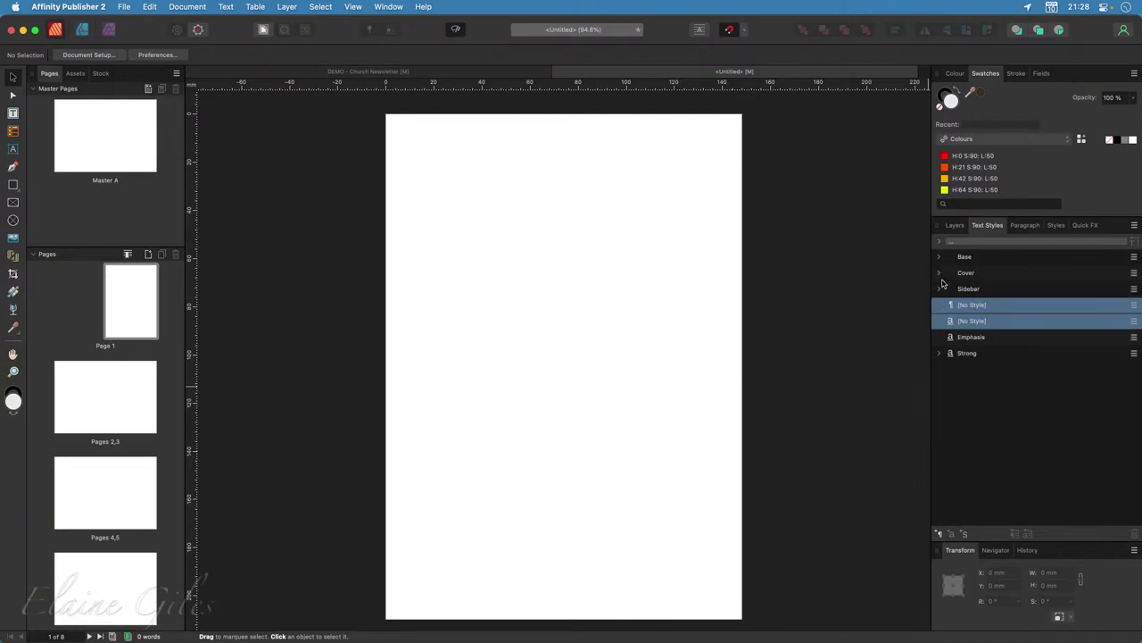
click(939, 274)
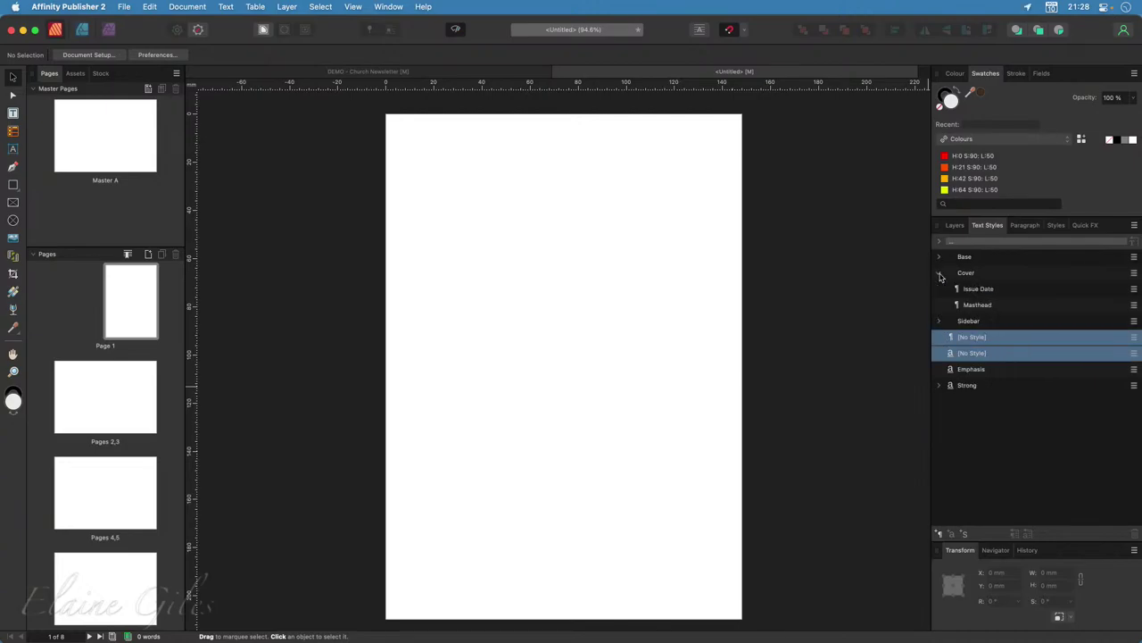
click(939, 323)
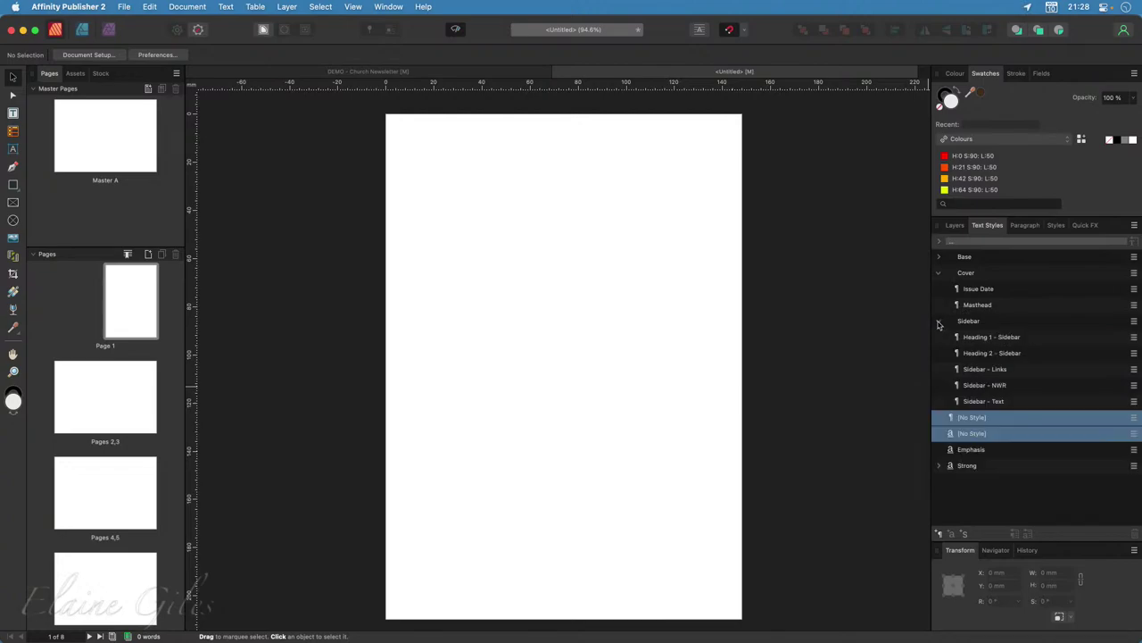
click(939, 321)
click(938, 274)
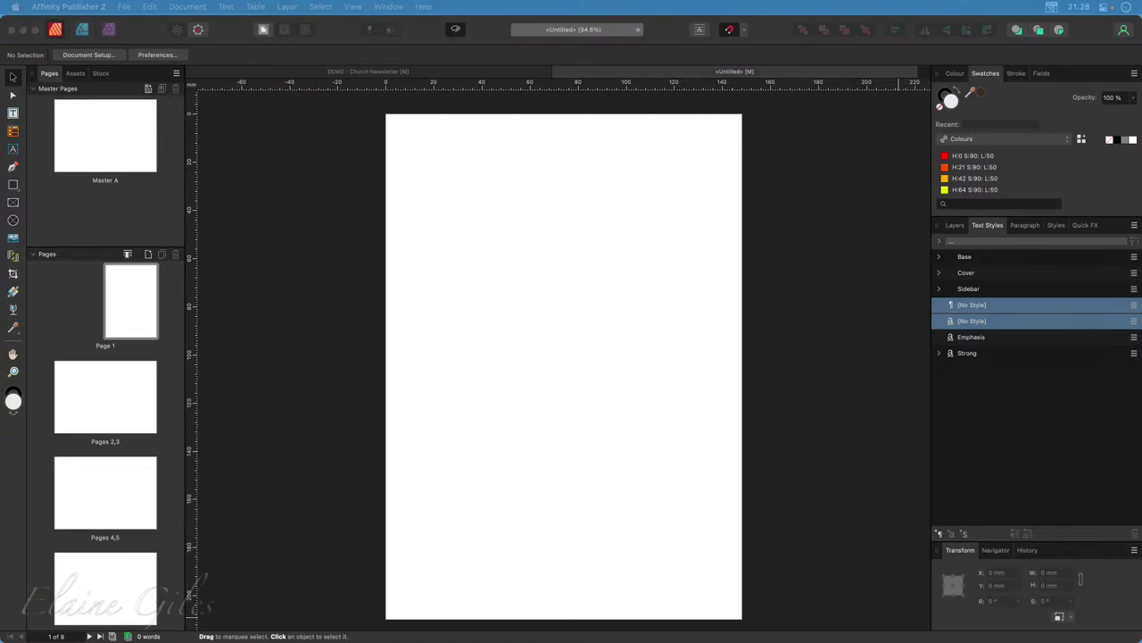
Open the Master A spread for editing and turn off preview mode so its margins are shown.
click(334, 324)
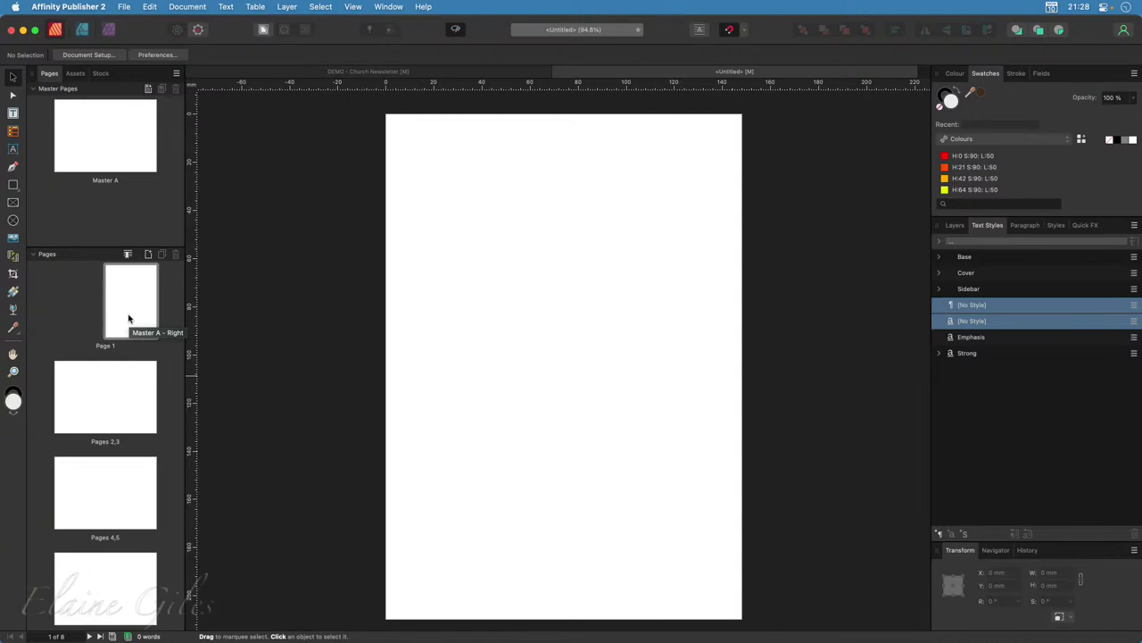
click(108, 152)
double_click(108, 152)
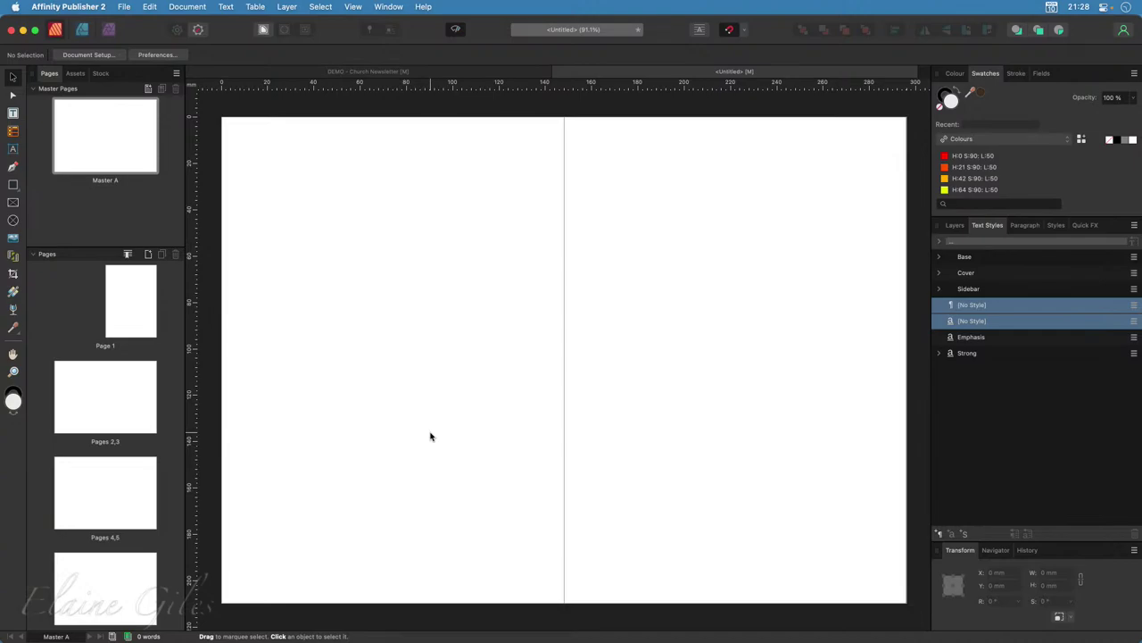
key(w)
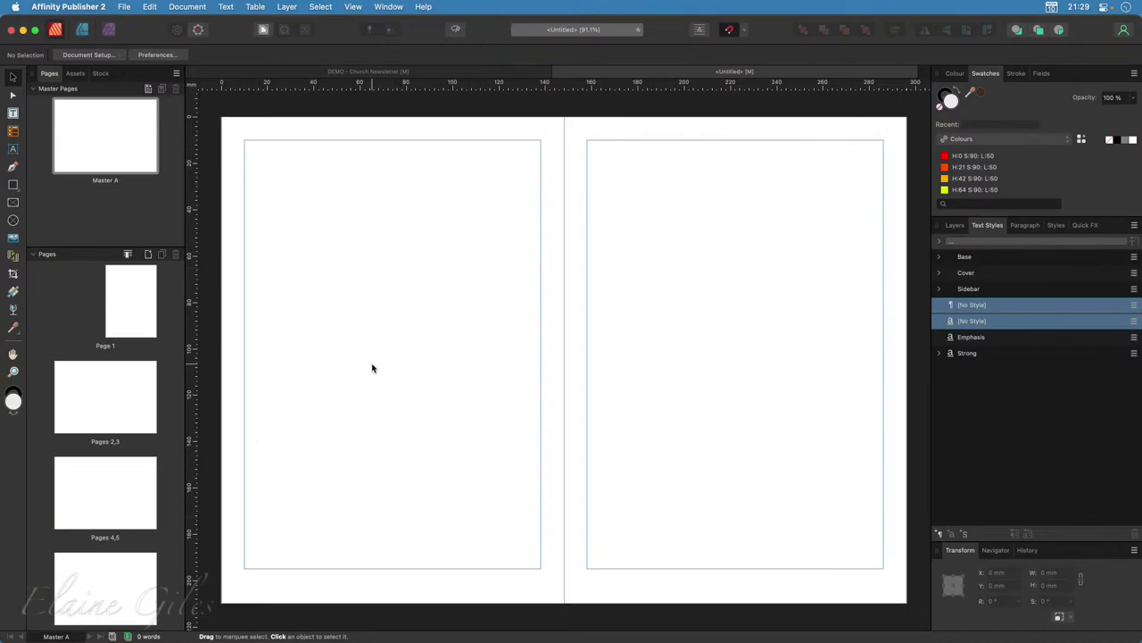
Set the column guides on the Master A spread to 3 columns.
click(355, 6)
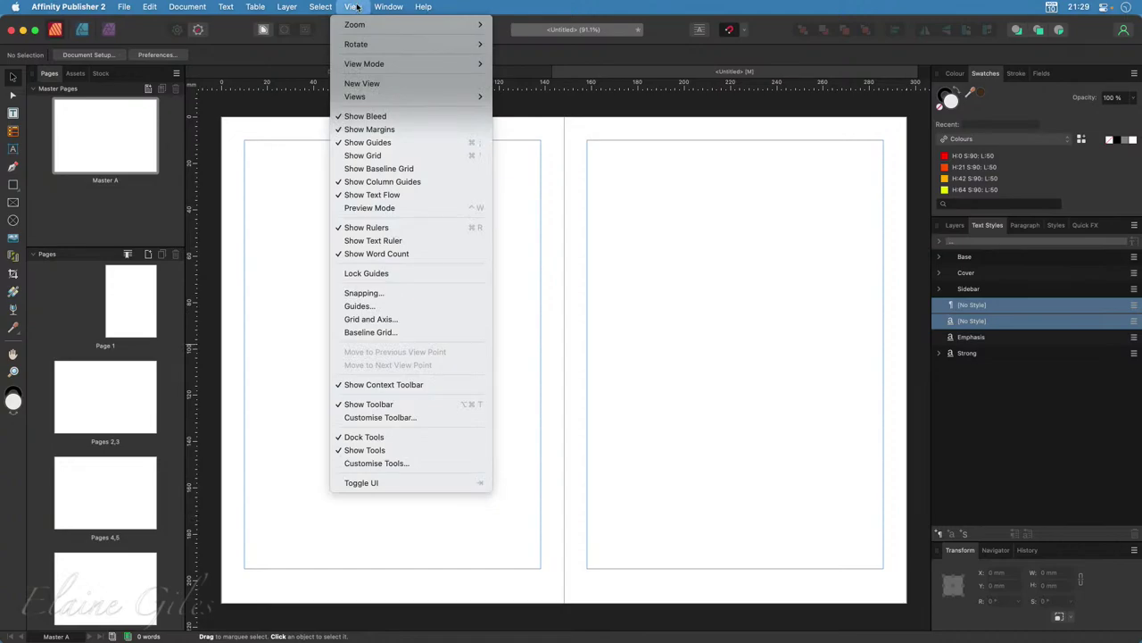
click(392, 309)
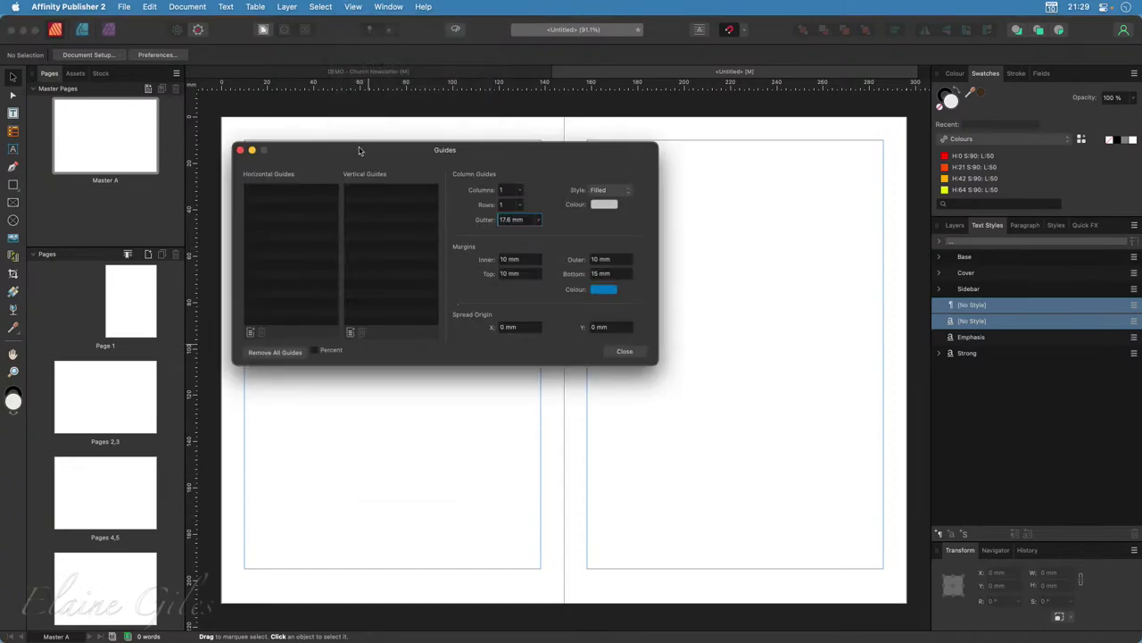
drag(359, 150, 552, 265)
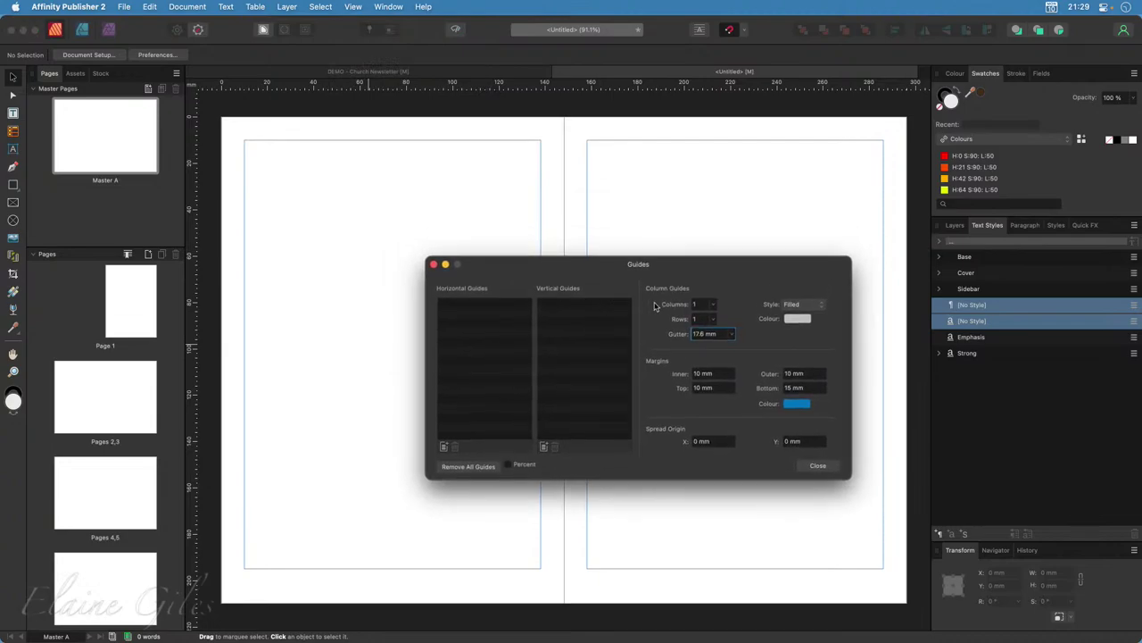
click(714, 309)
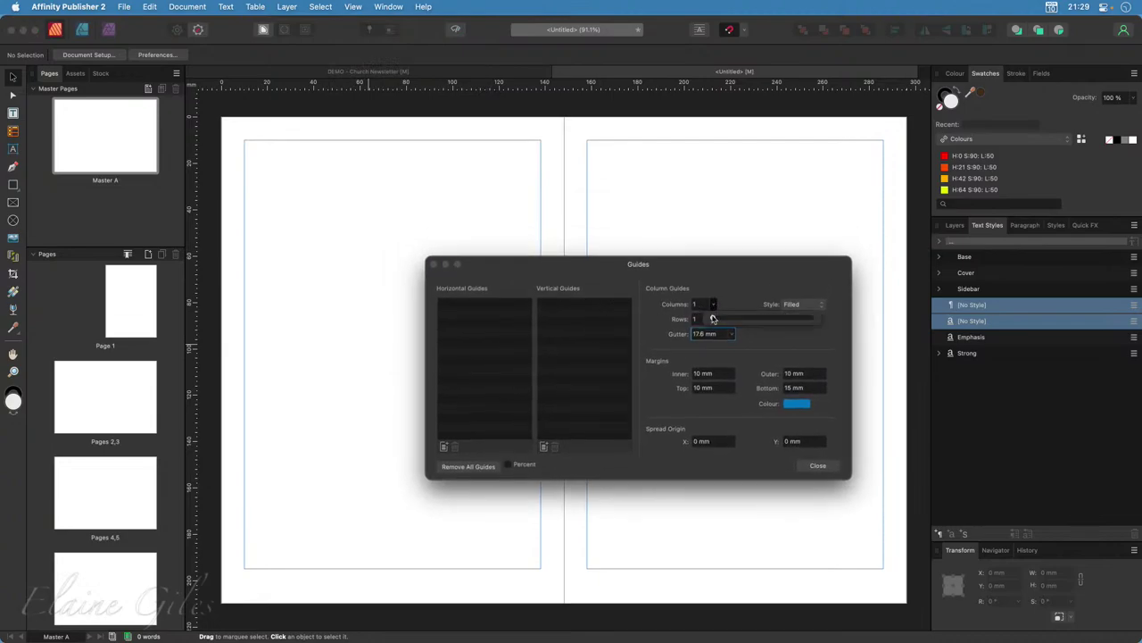
drag(714, 322, 718, 322)
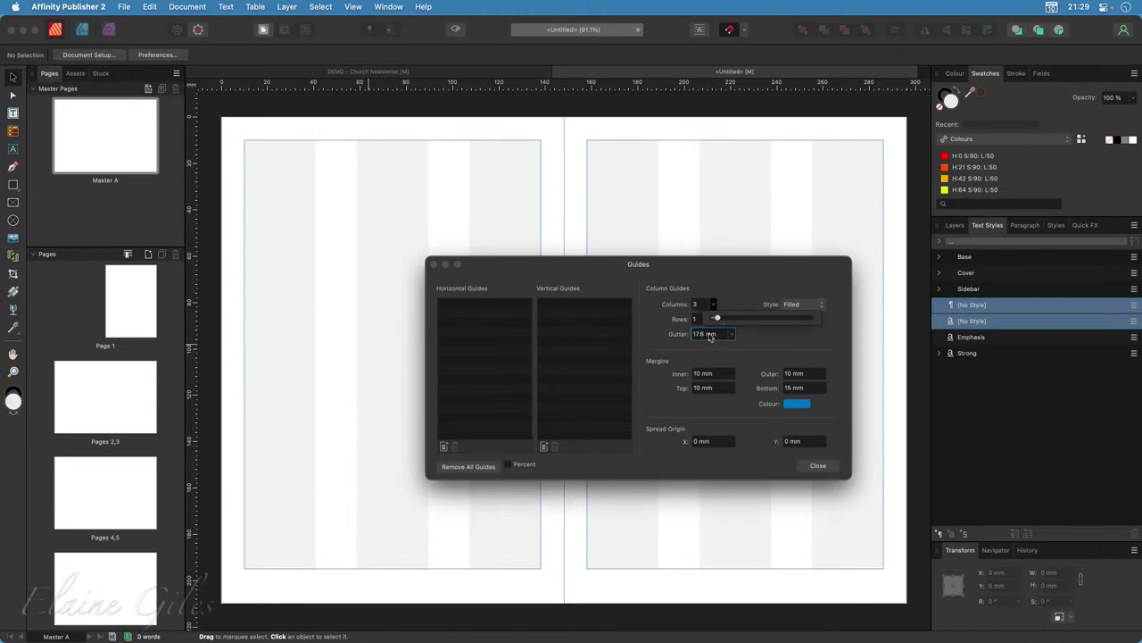
Set the column guides' gutter on the Master A spread to 5 mm and finish the guide settings.
click(710, 335)
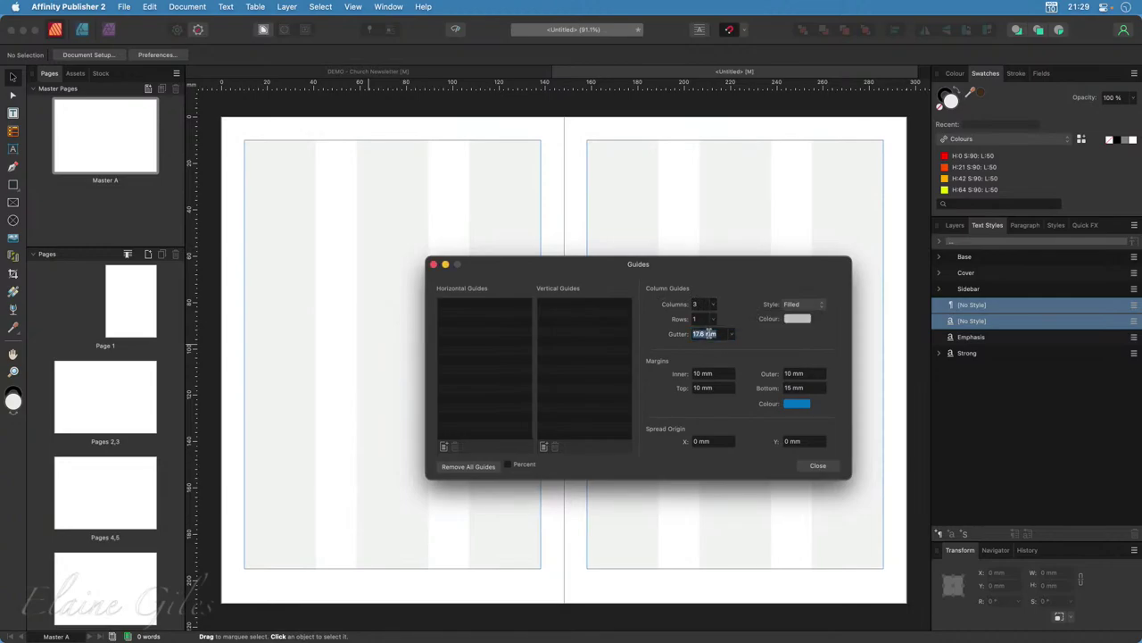
text(5)
key(Return)
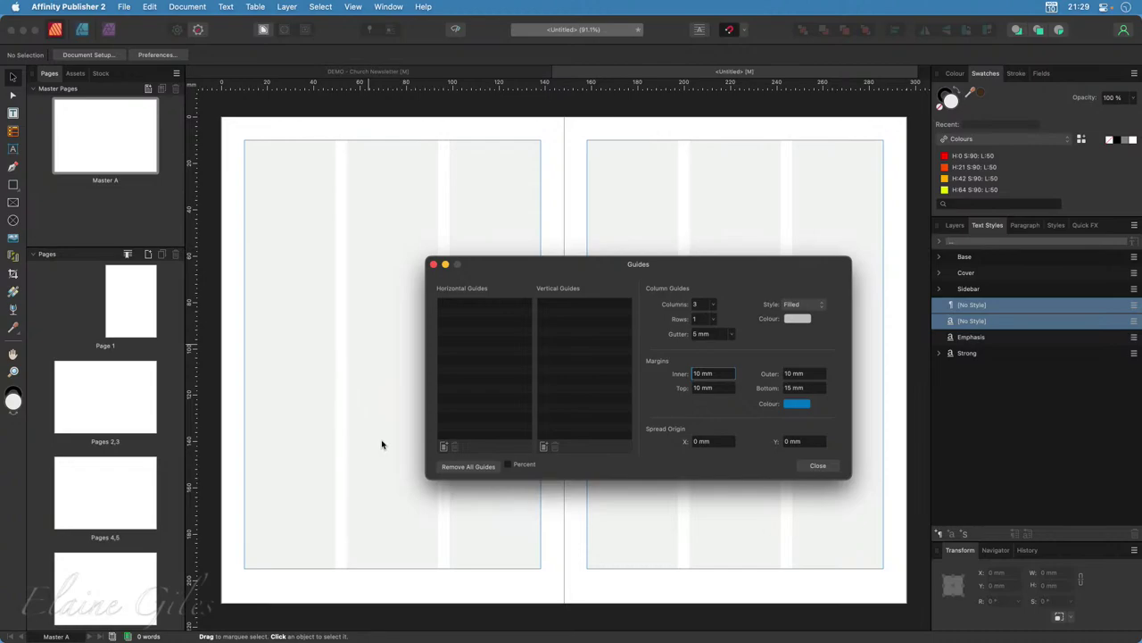
click(816, 466)
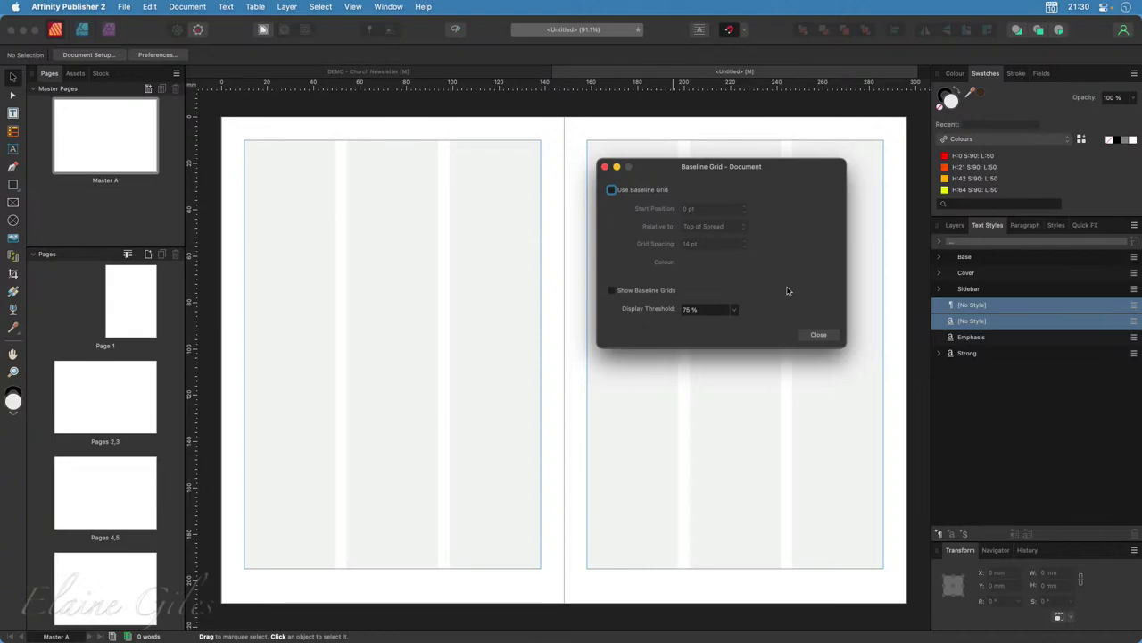
Enable and show the document's baseline grid and set its grid spacing to 8 pt.
click(655, 191)
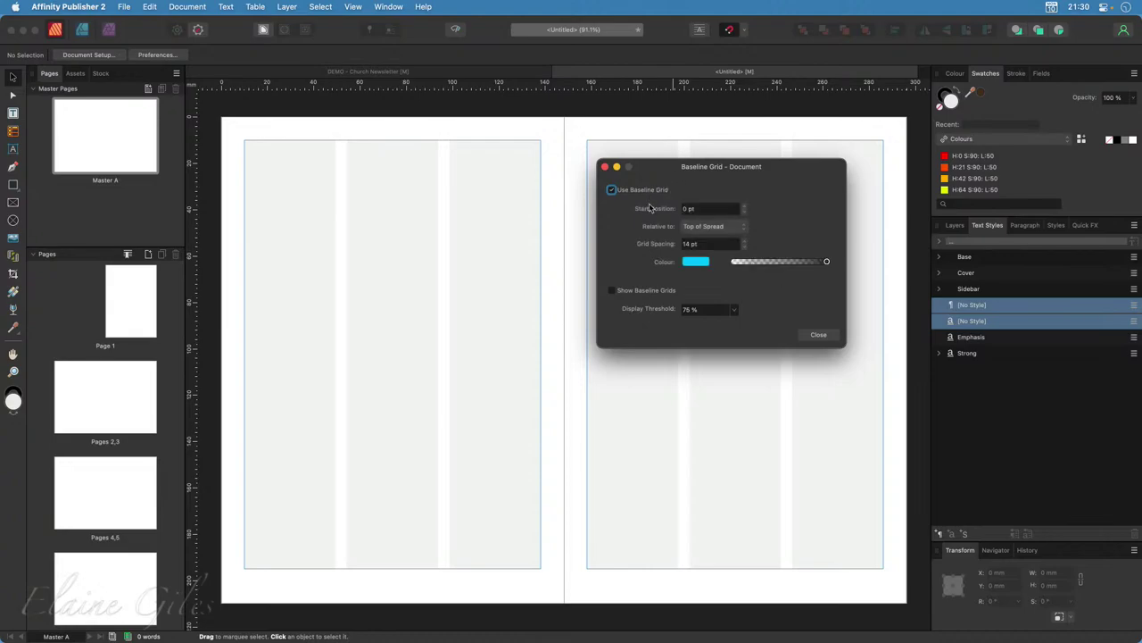
click(638, 293)
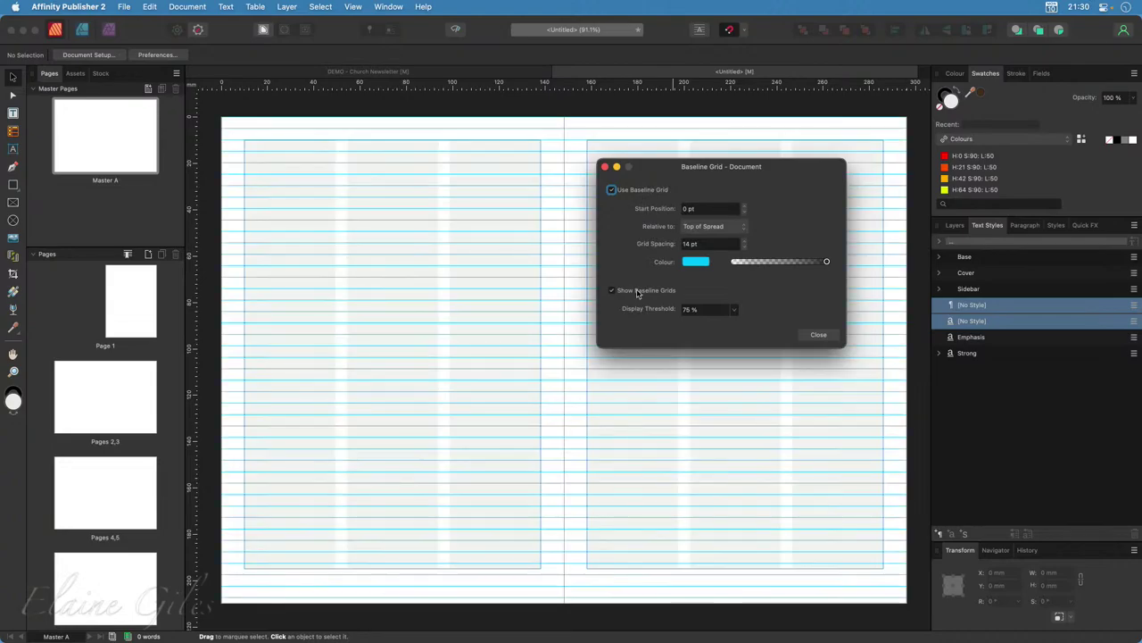
click(709, 247)
text(8)
key(Return)
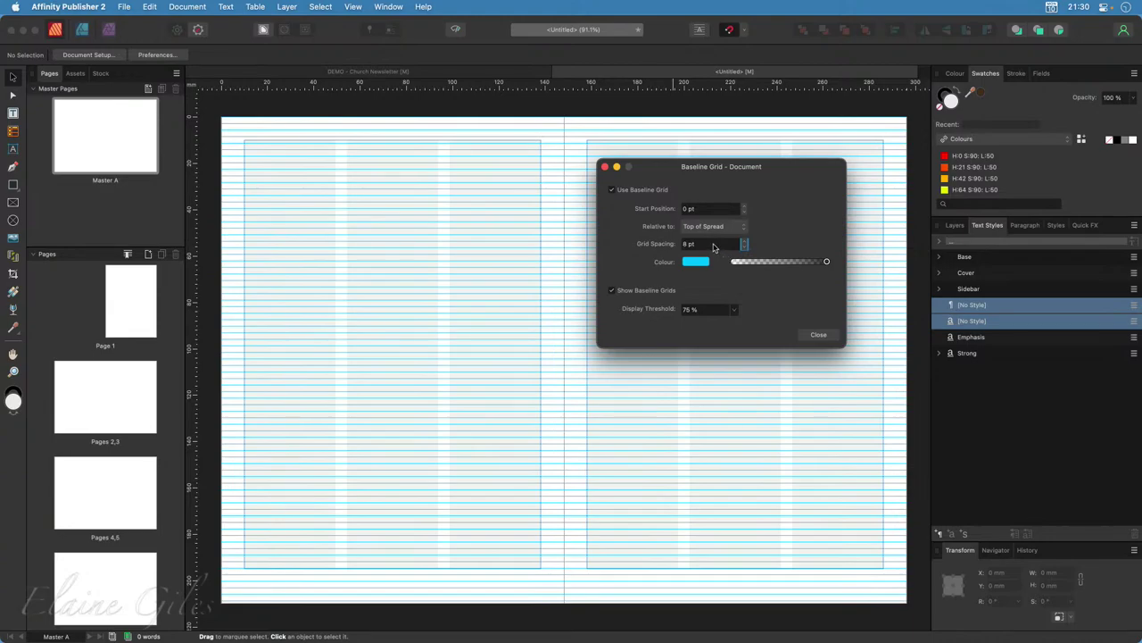
Set the baseline grid spacing to 4 pt, hide the grid lines and finish the baseline grid settings.
click(713, 247)
text(4)
key(Return)
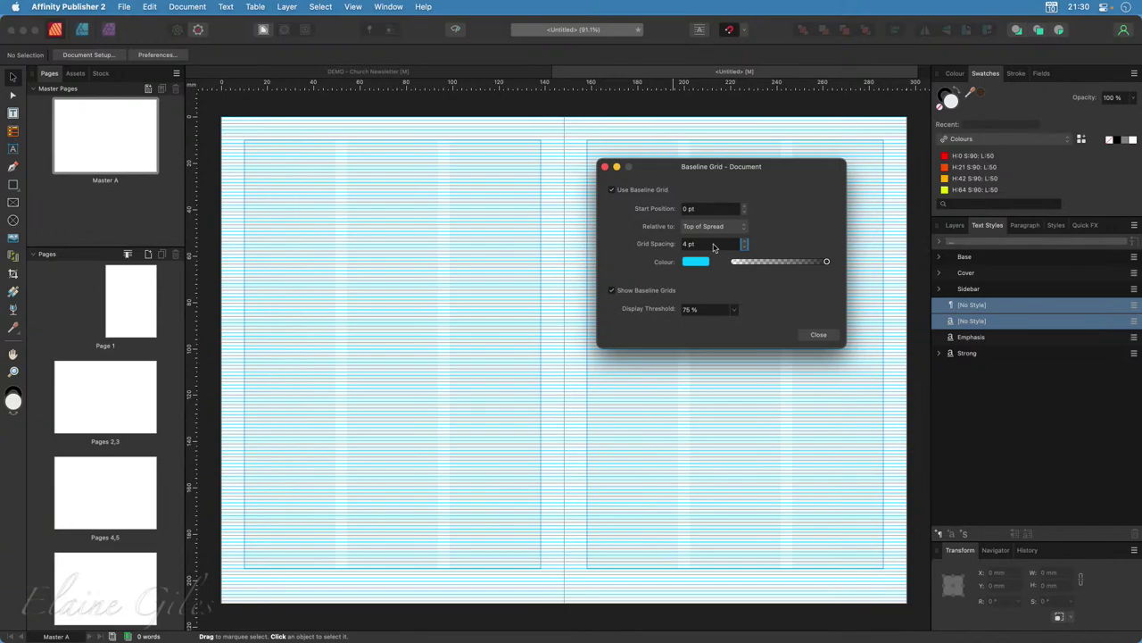
click(612, 290)
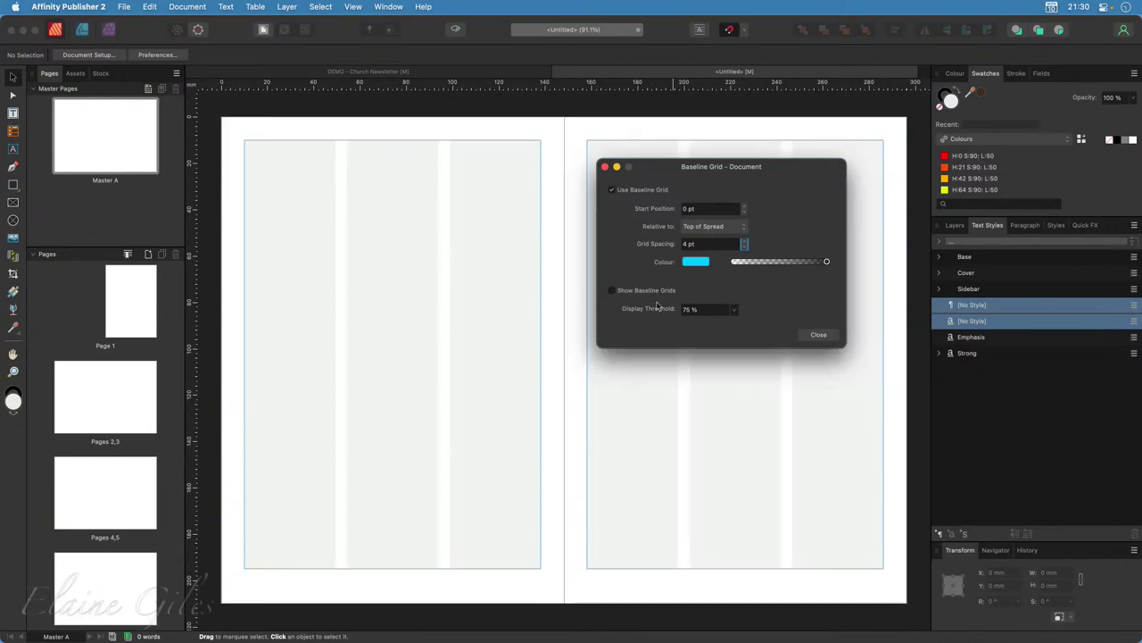
click(820, 335)
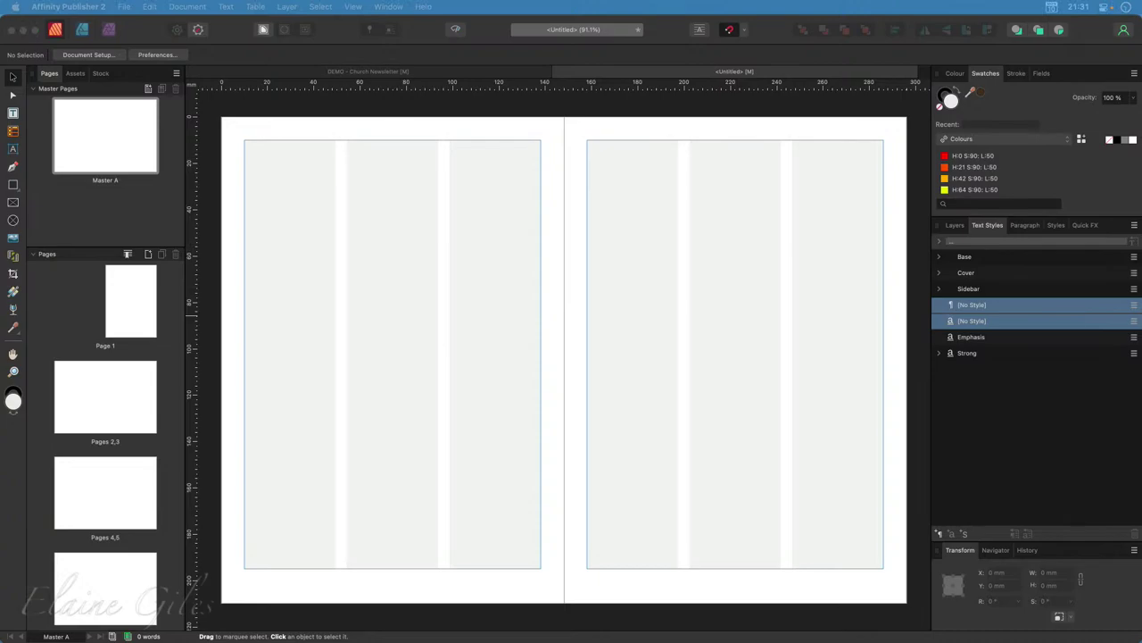
click(377, 270)
drag(381, 261, 451, 119)
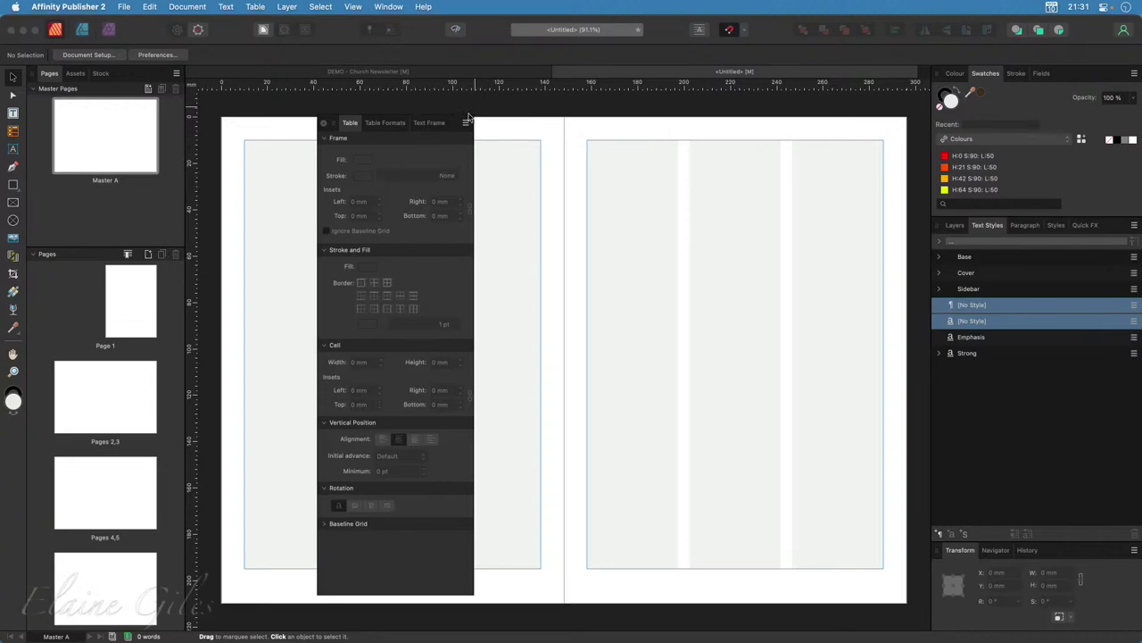
drag(453, 128, 133, 268)
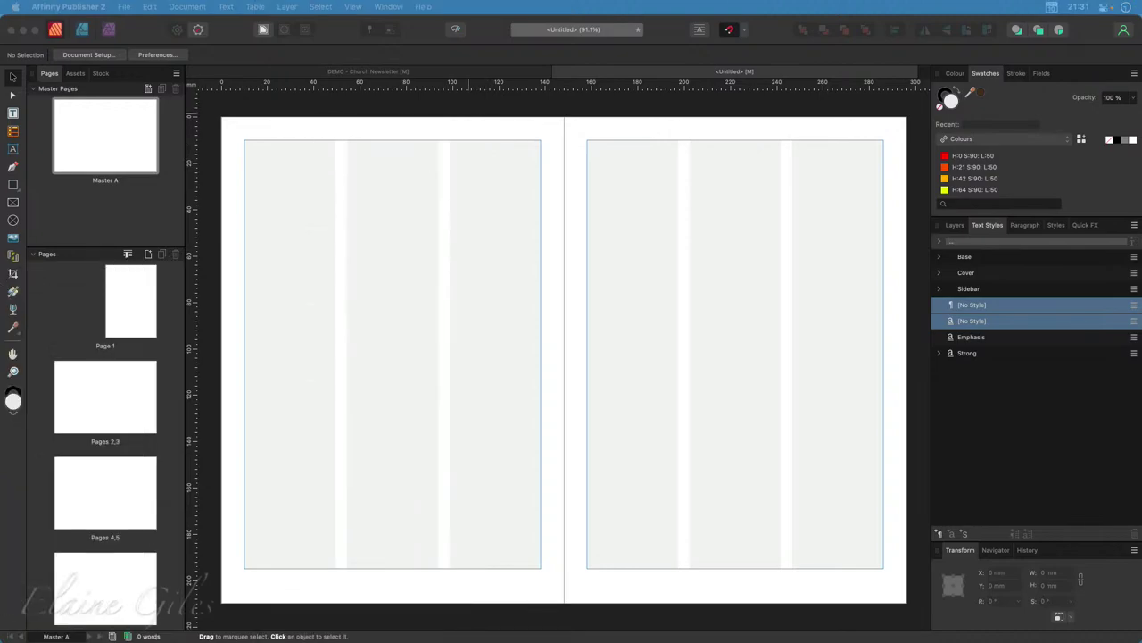
Check the column guides on page 1 and on spreads 2,3, 4,5 and 6,7, and return to page 1.
click(125, 312)
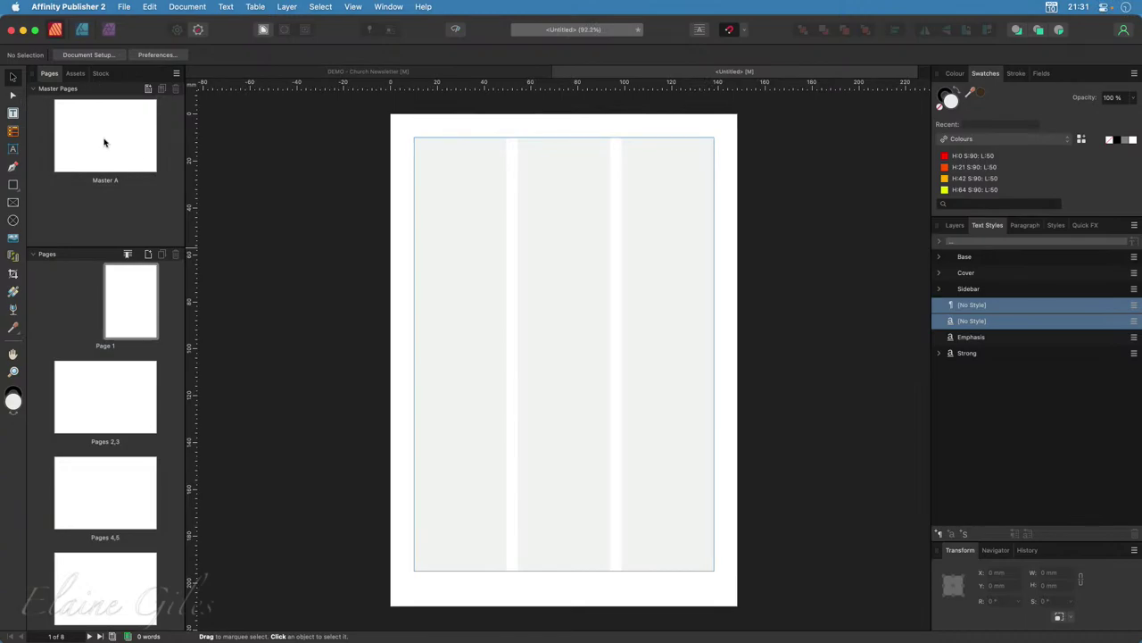
double_click(118, 417)
scroll(564, 422, left, 2)
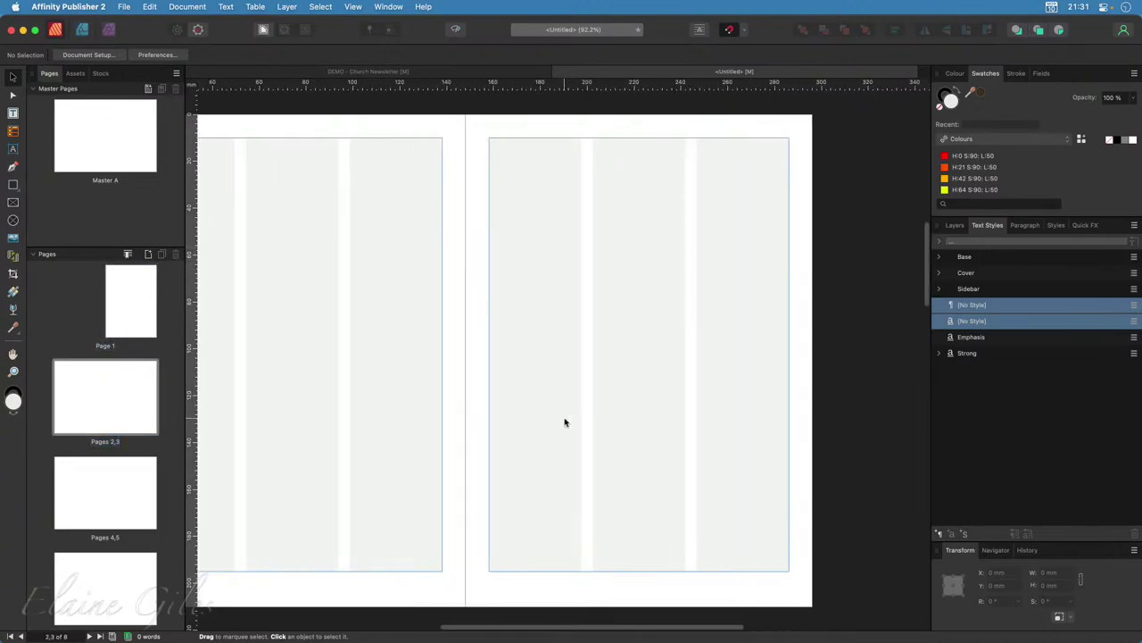
scroll(564, 422, left, 5)
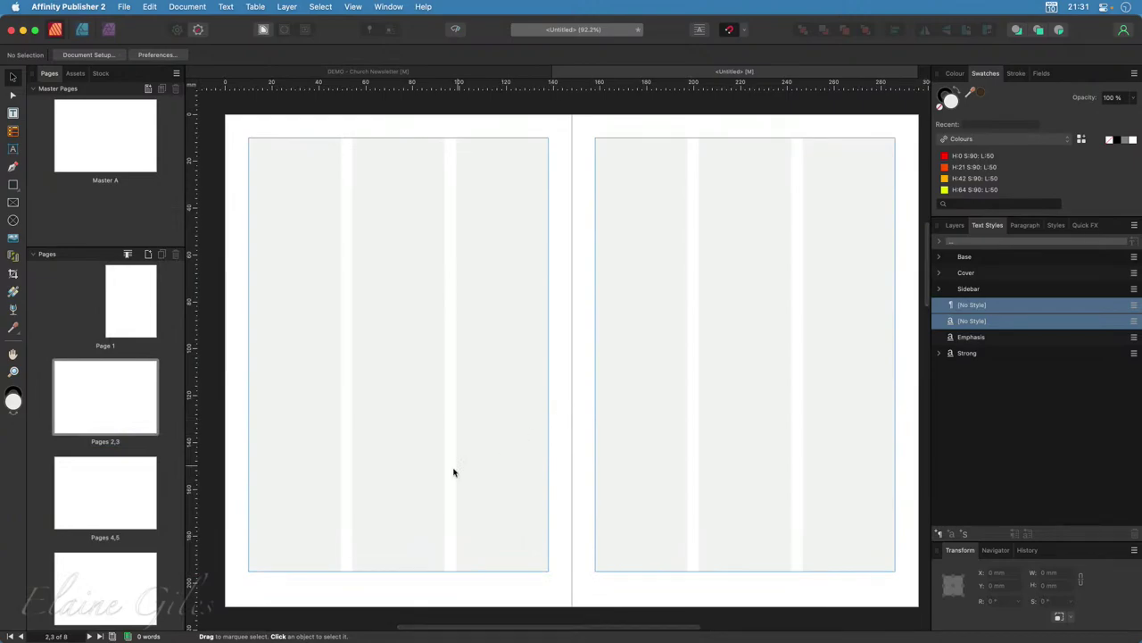
double_click(104, 502)
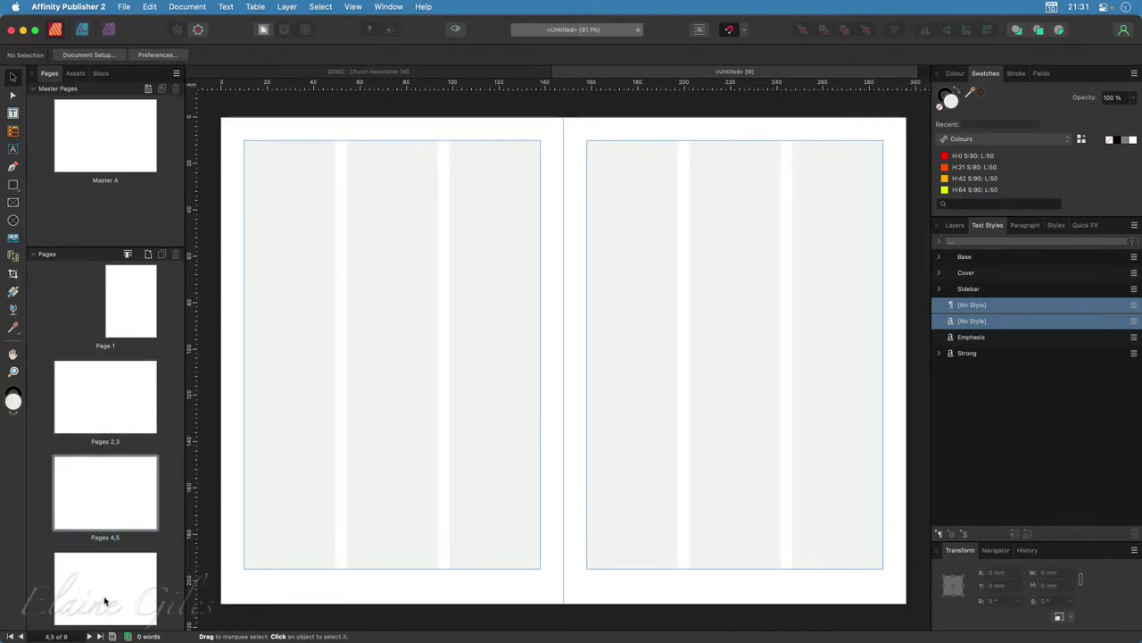
double_click(105, 600)
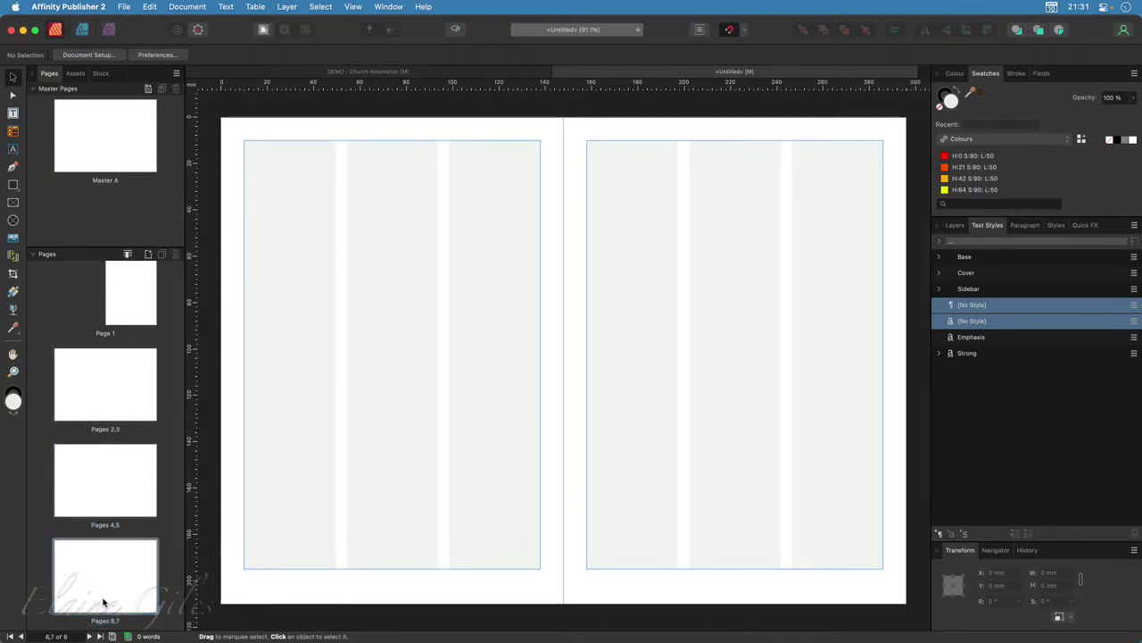
scroll(102, 602, down, 2)
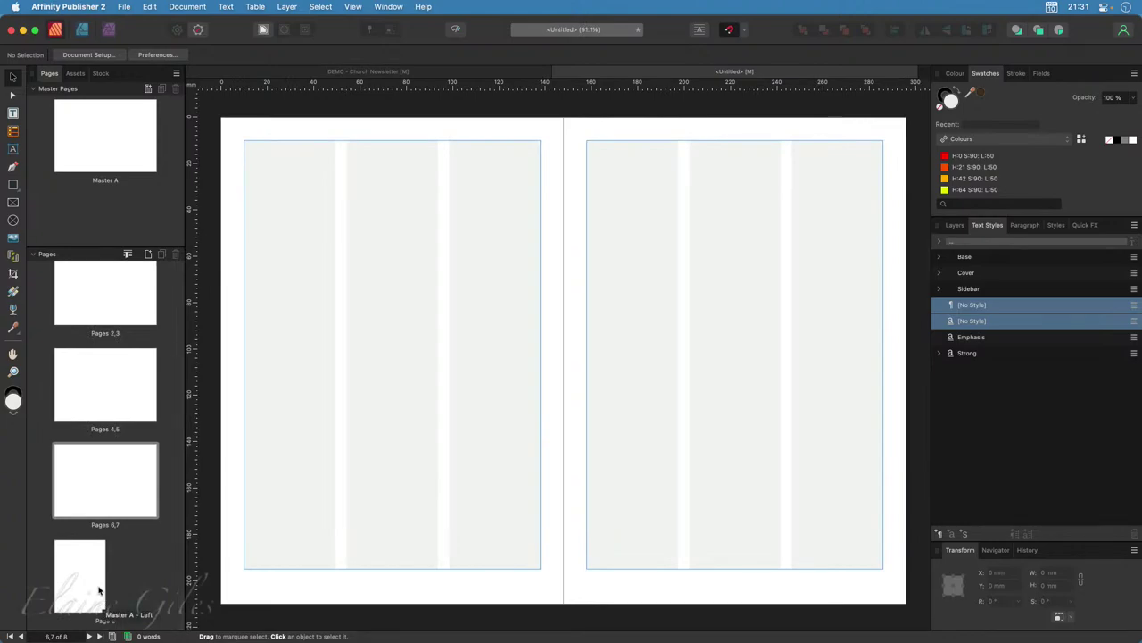
scroll(114, 517, up, 2)
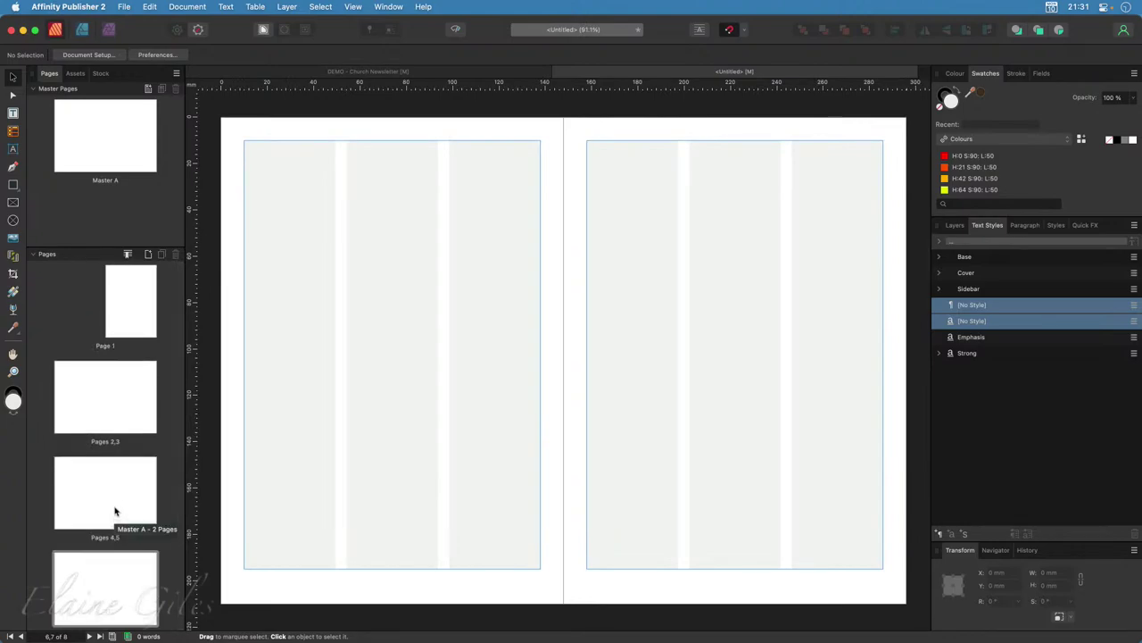
double_click(125, 310)
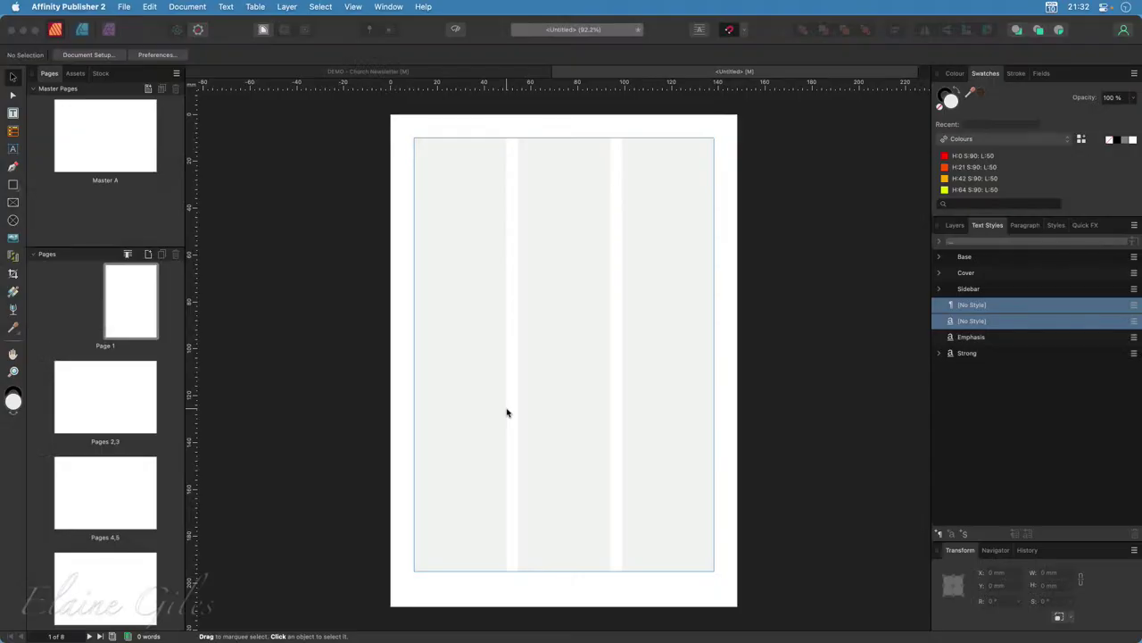
Try placing the lent-season-holy-week-and-good-friday-concept image directly on page 1 without a frame, and delete it.
click(585, 223)
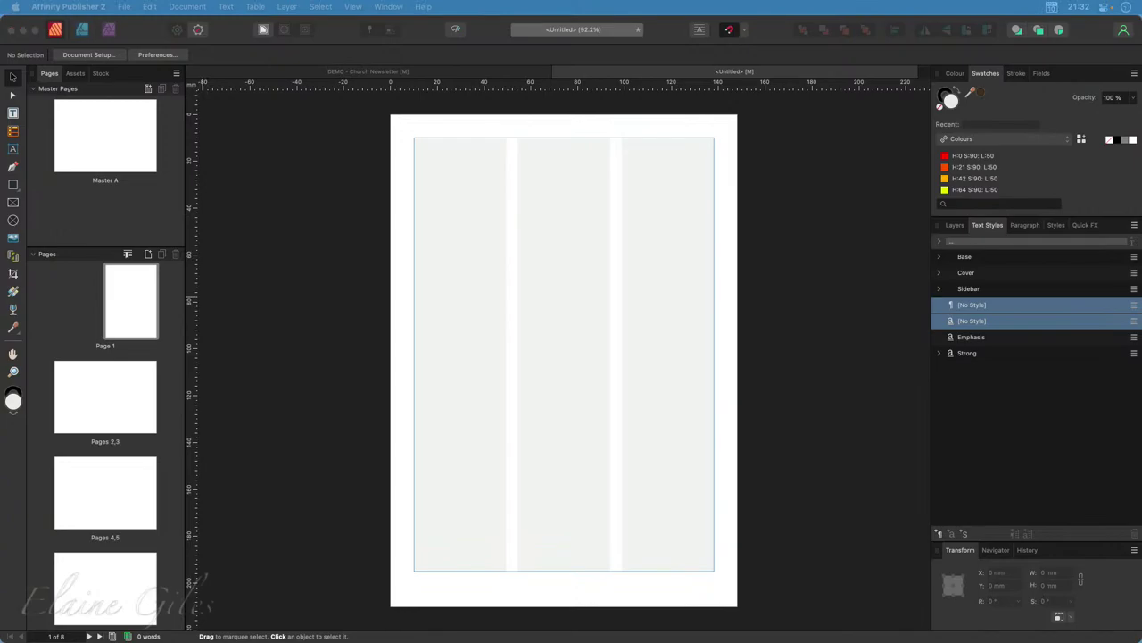
drag(203, 325, 629, 532)
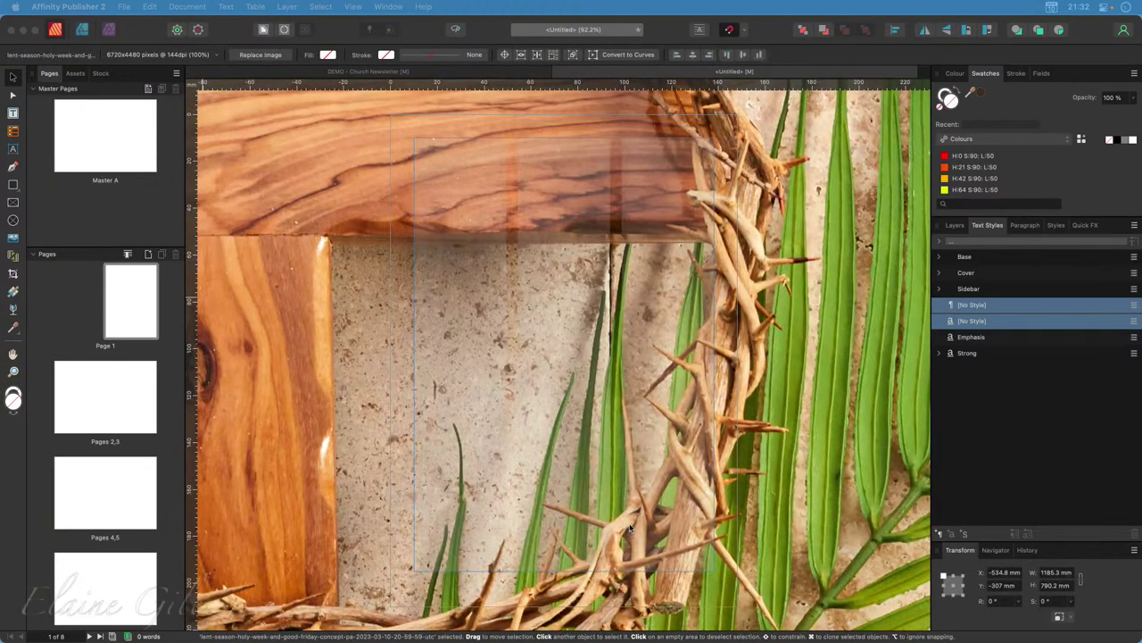
scroll(623, 487, down, 8)
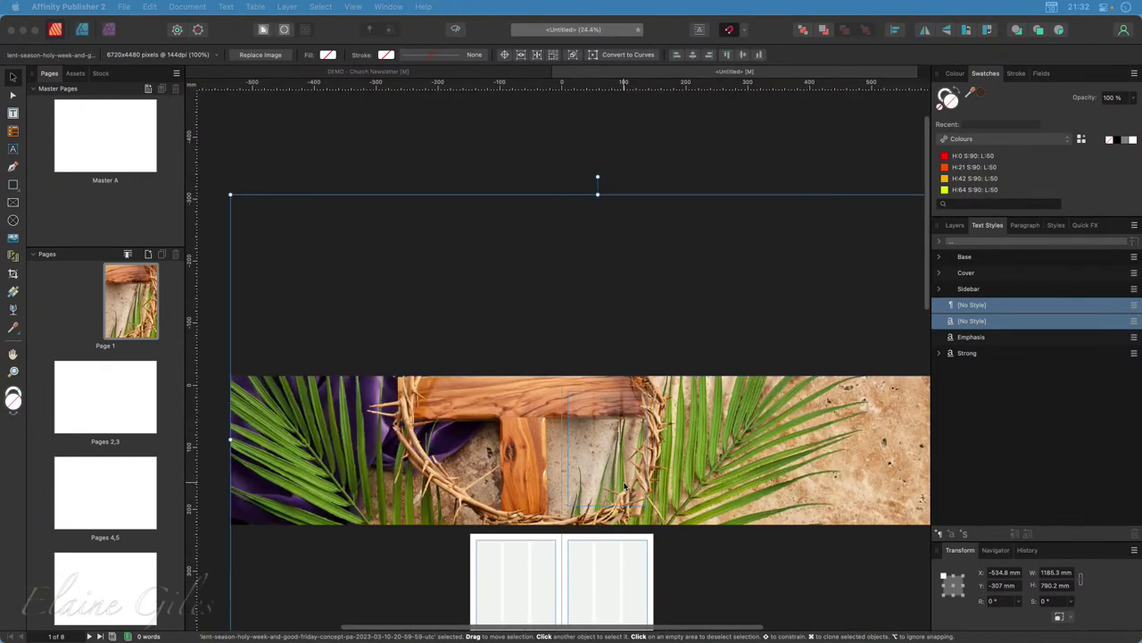
scroll(625, 486, down, 2)
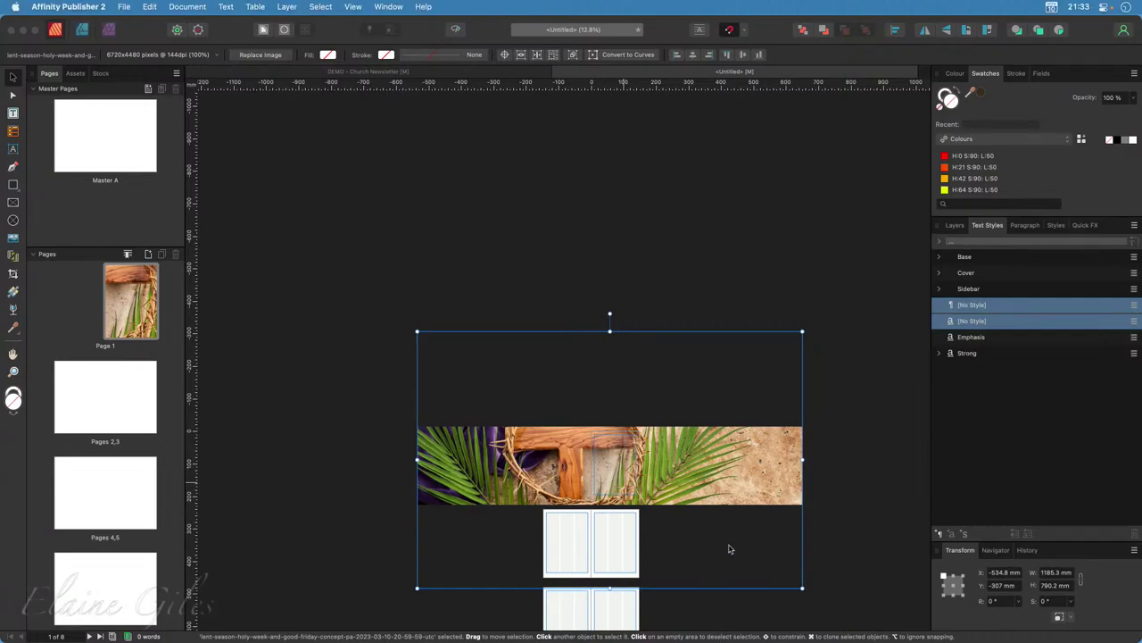
click(821, 515)
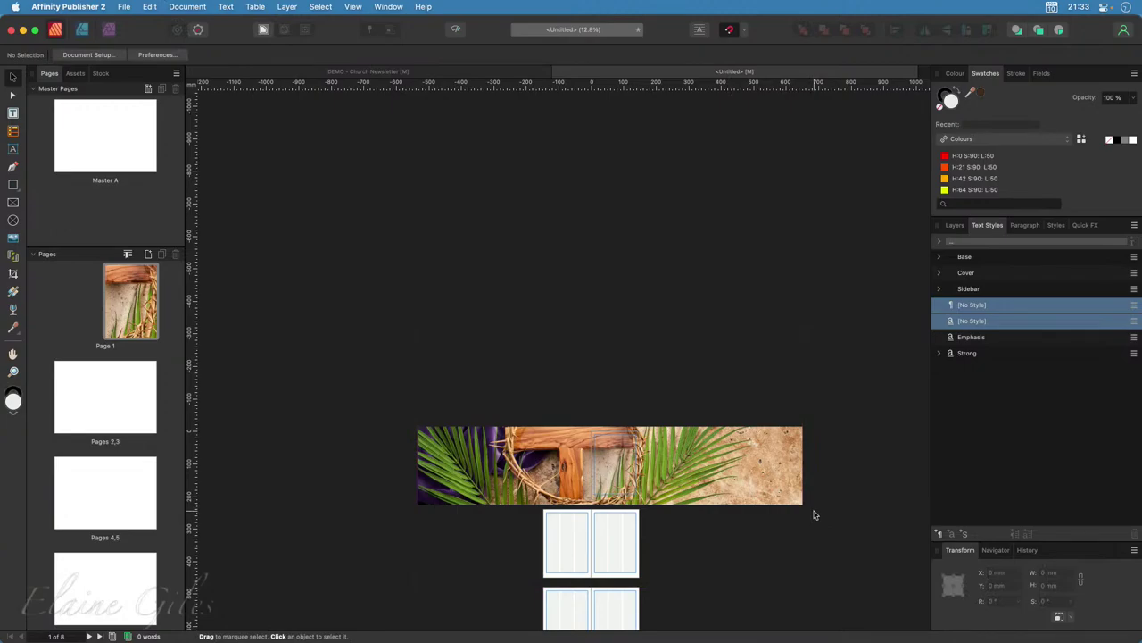
click(794, 498)
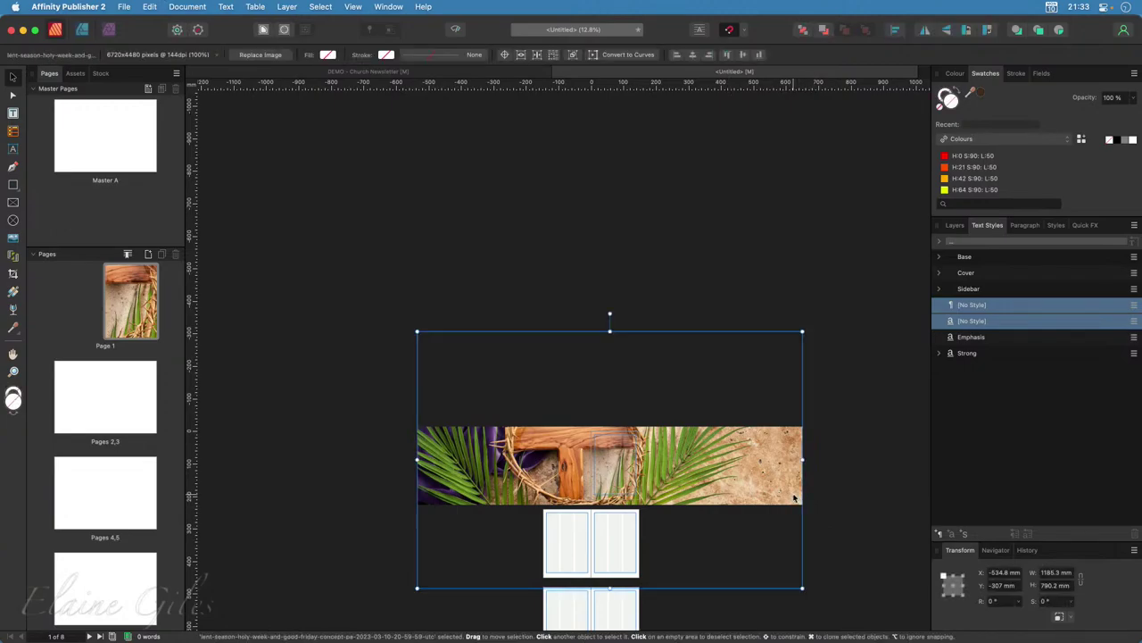
key(Delete)
Draw a rectangular picture frame covering all of page 1, 148 mm by 210 mm, and show the document's layers.
scroll(623, 488, up, 3)
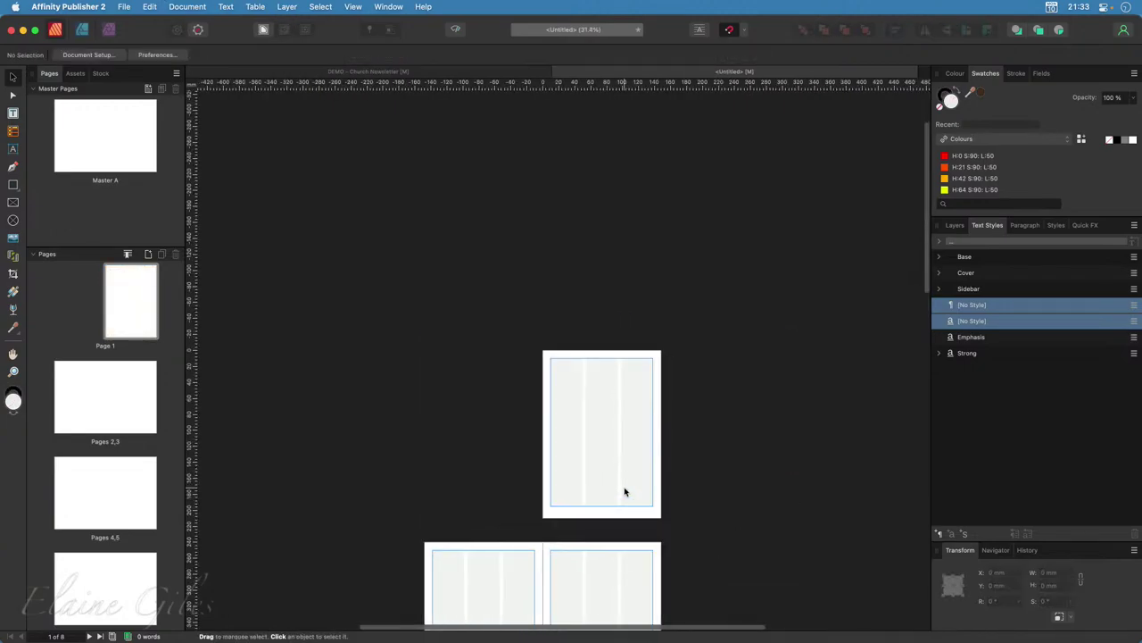
scroll(625, 492, up, 5)
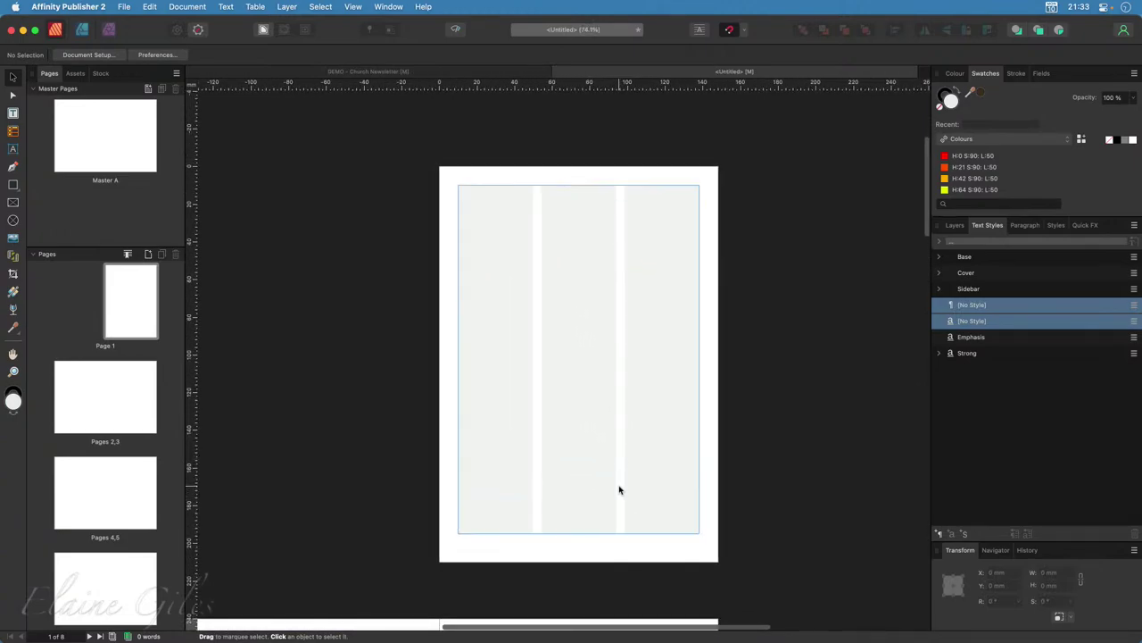
scroll(619, 489, up, 1)
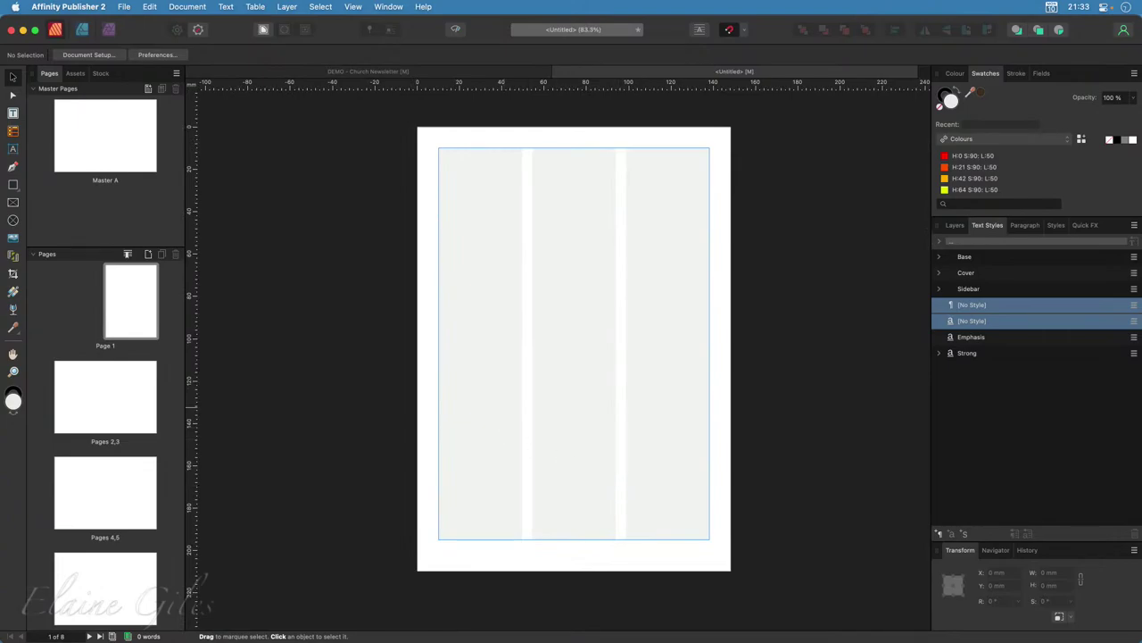
click(13, 201)
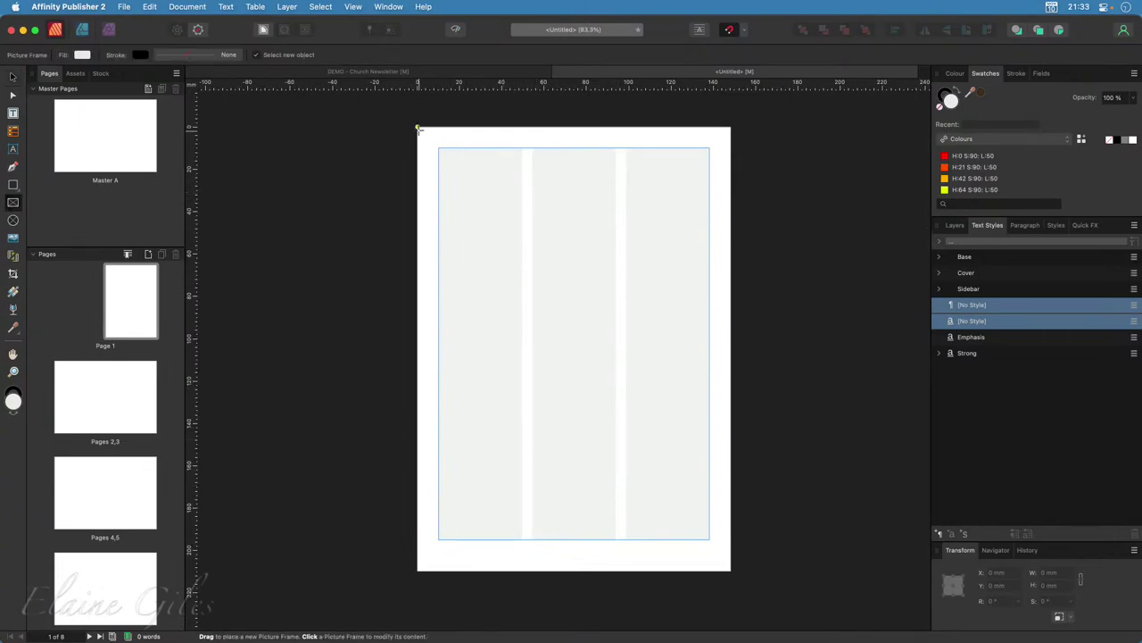
drag(418, 128, 730, 569)
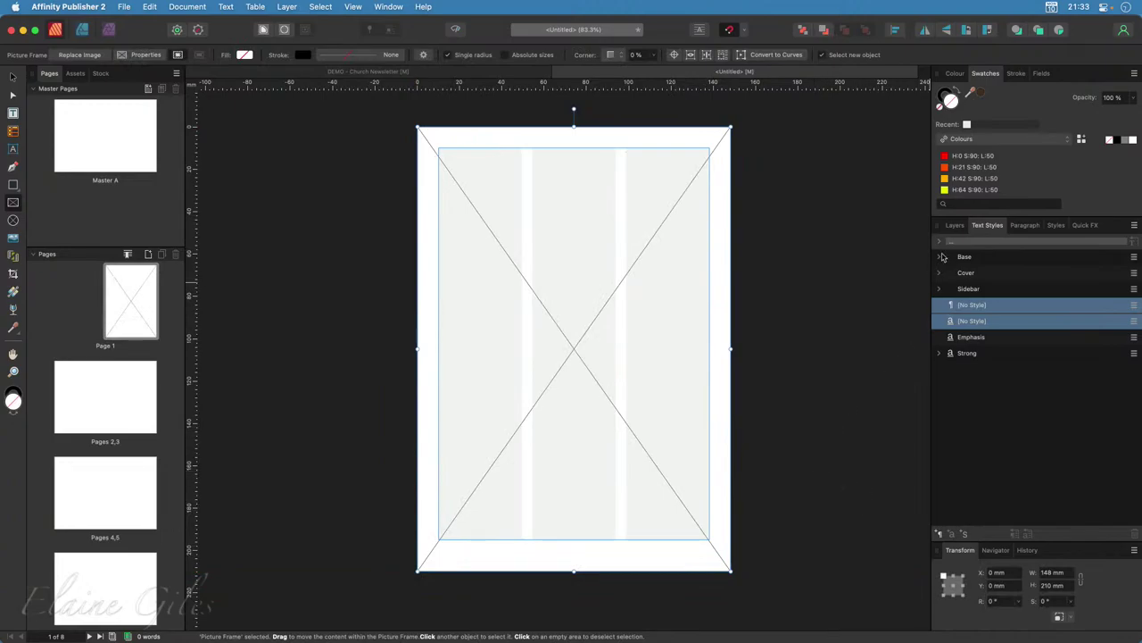
click(955, 225)
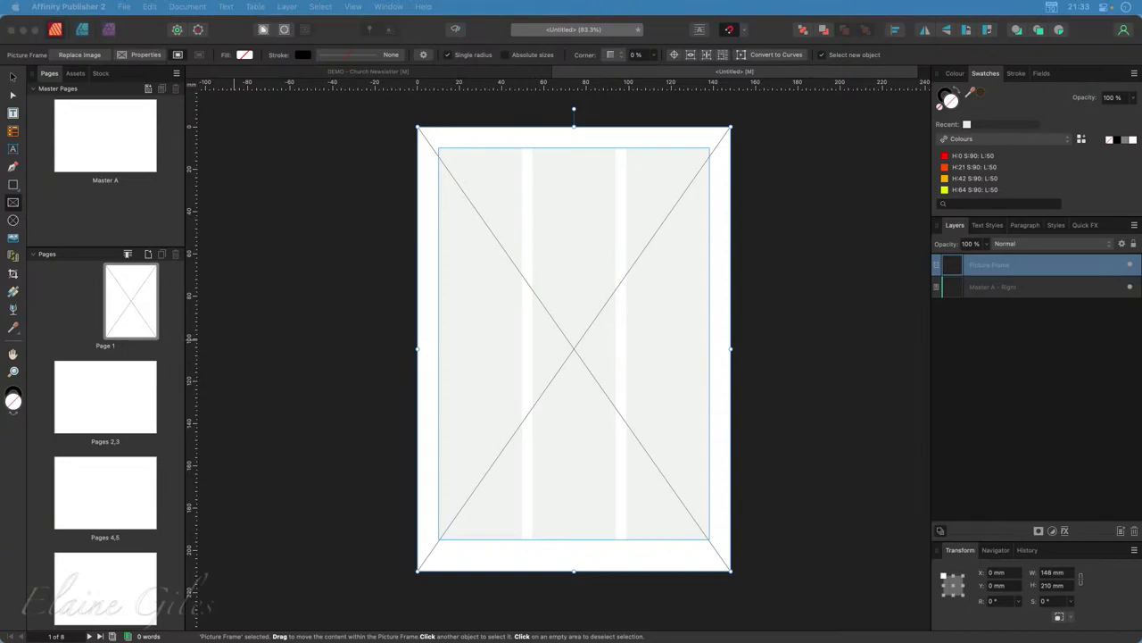
Place the lent-season-holy-week-and-good-friday-concept image in page 1's picture frame and shift it to centre the cross.
drag(18, 389, 540, 329)
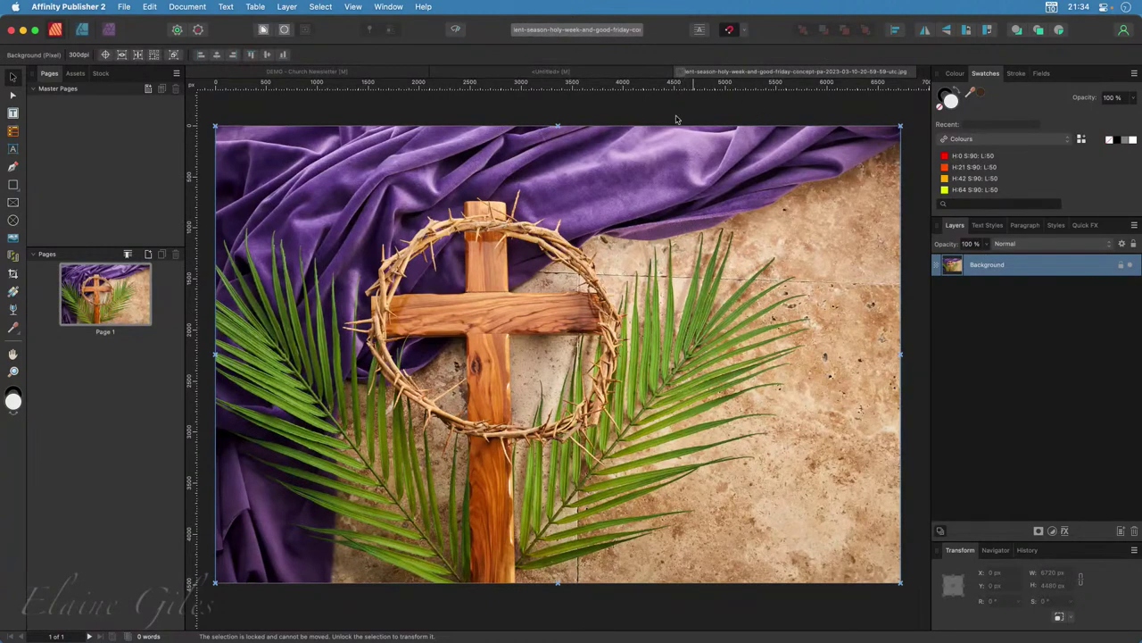
key(super+w)
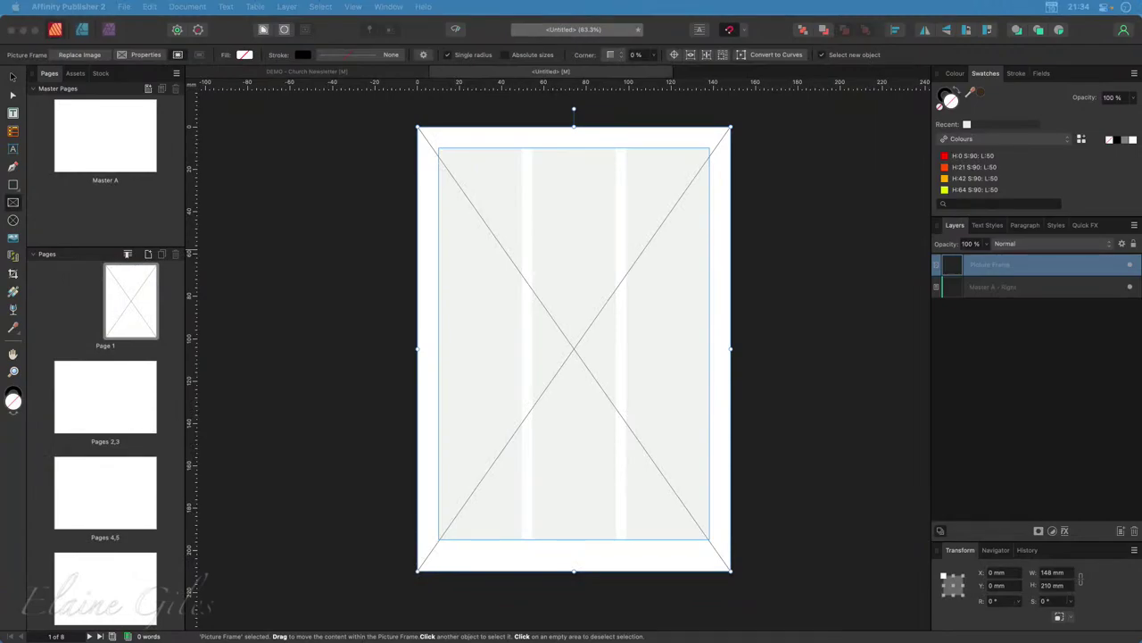
drag(1141, 375, 601, 282)
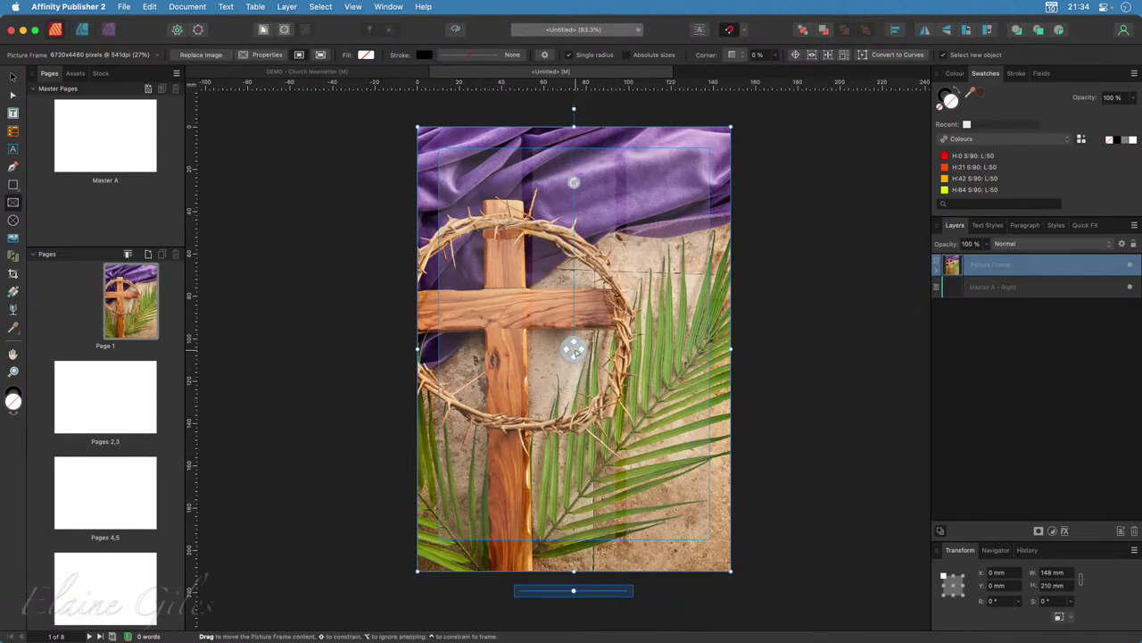
drag(573, 349, 638, 354)
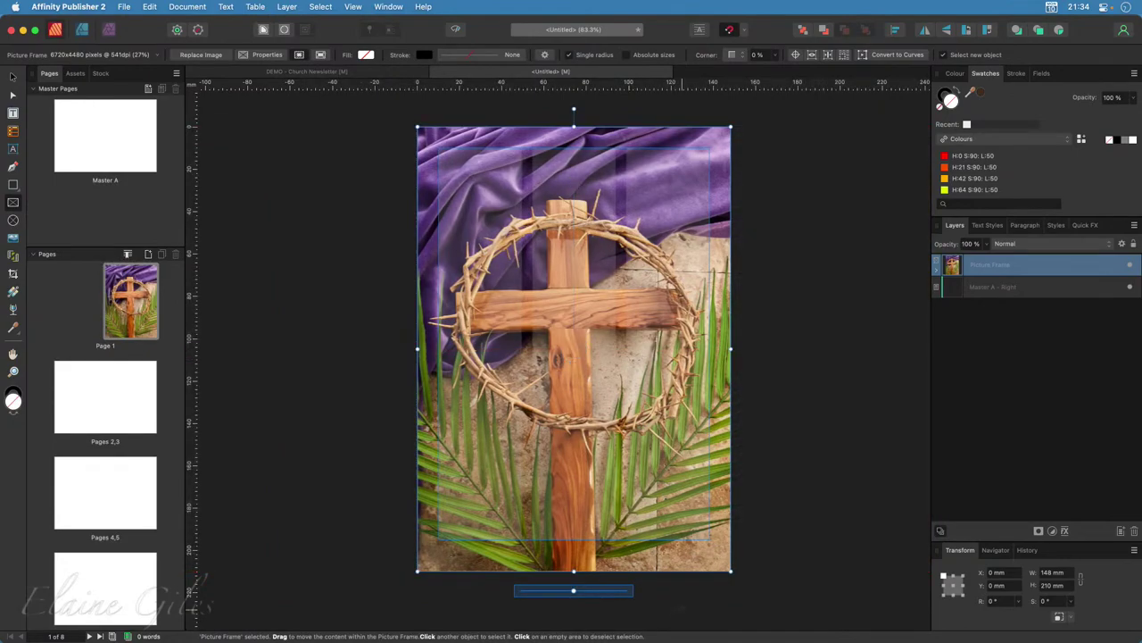
Inspect the image nested inside page 1's picture frame layer, then reselect the frame and collapse its layer.
mouse_move(574, 591)
mouse_down()
mouse_move(543, 593)
mouse_move(574, 596)
mouse_up()
click(937, 273)
click(1000, 289)
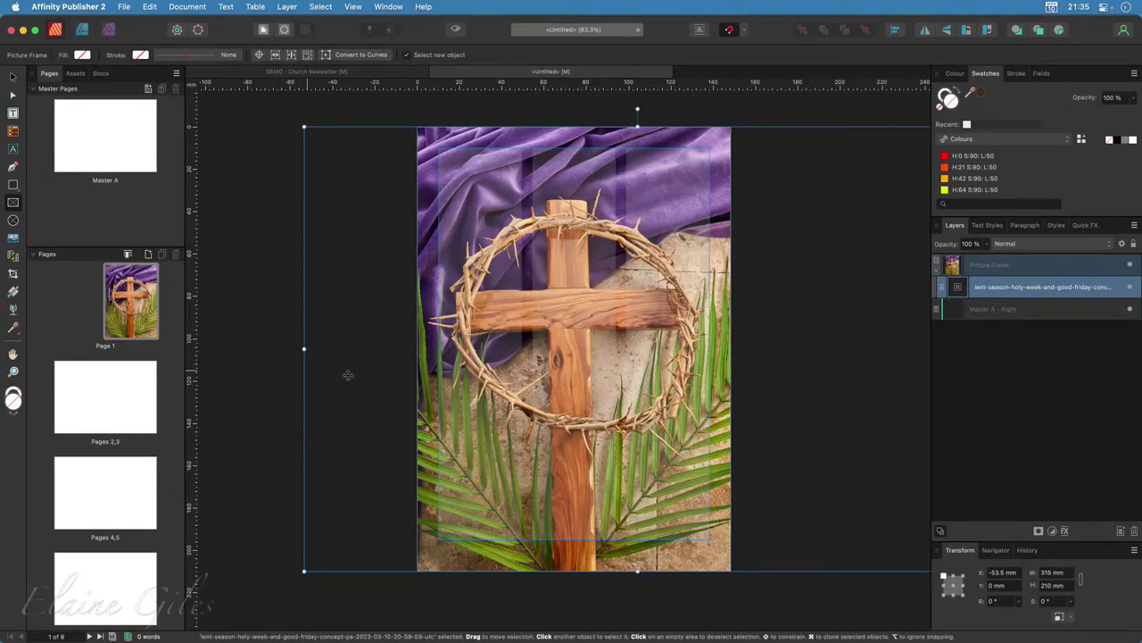
click(986, 273)
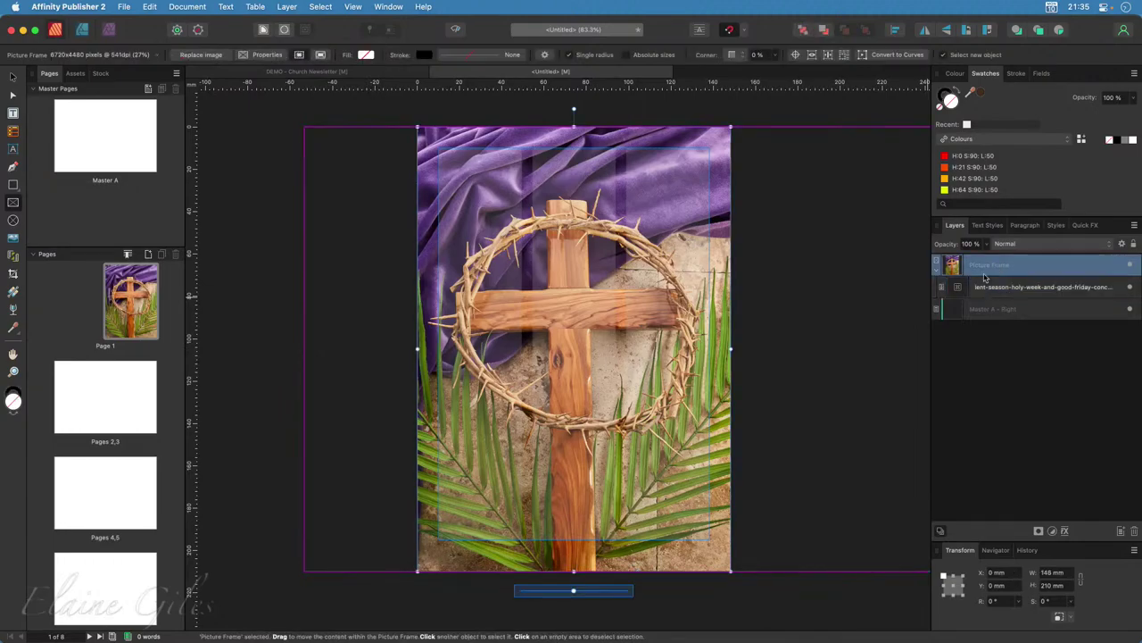
click(936, 262)
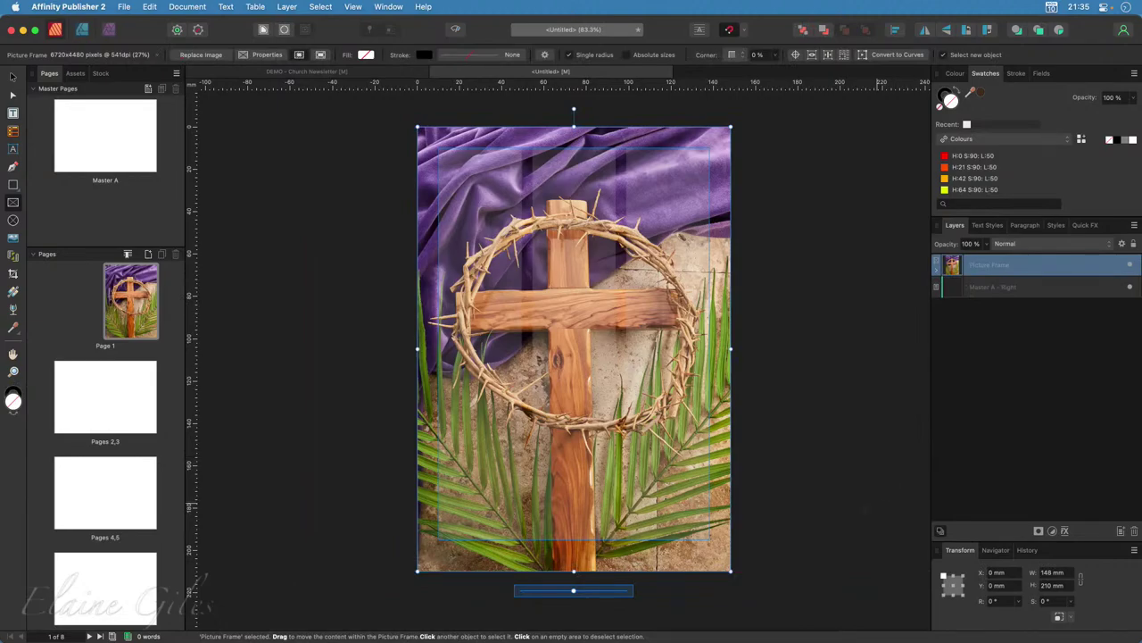
Draw a rectangle across the top edge of page 1, 148 mm wide and about 35 mm high, and fill it white.
click(13, 185)
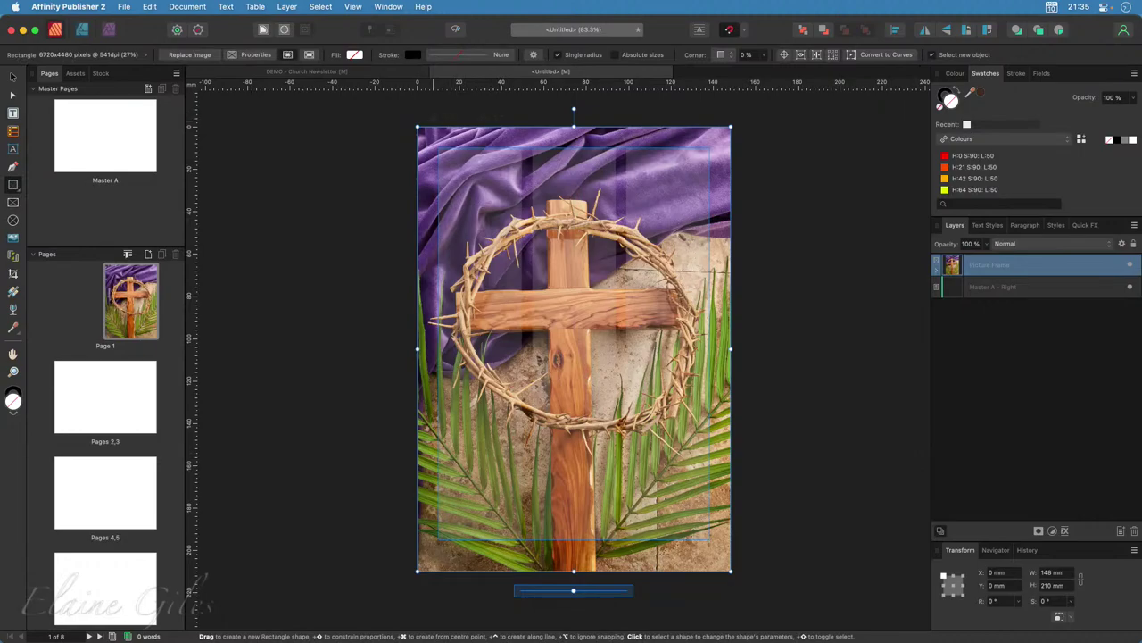
drag(403, 148, 691, 238)
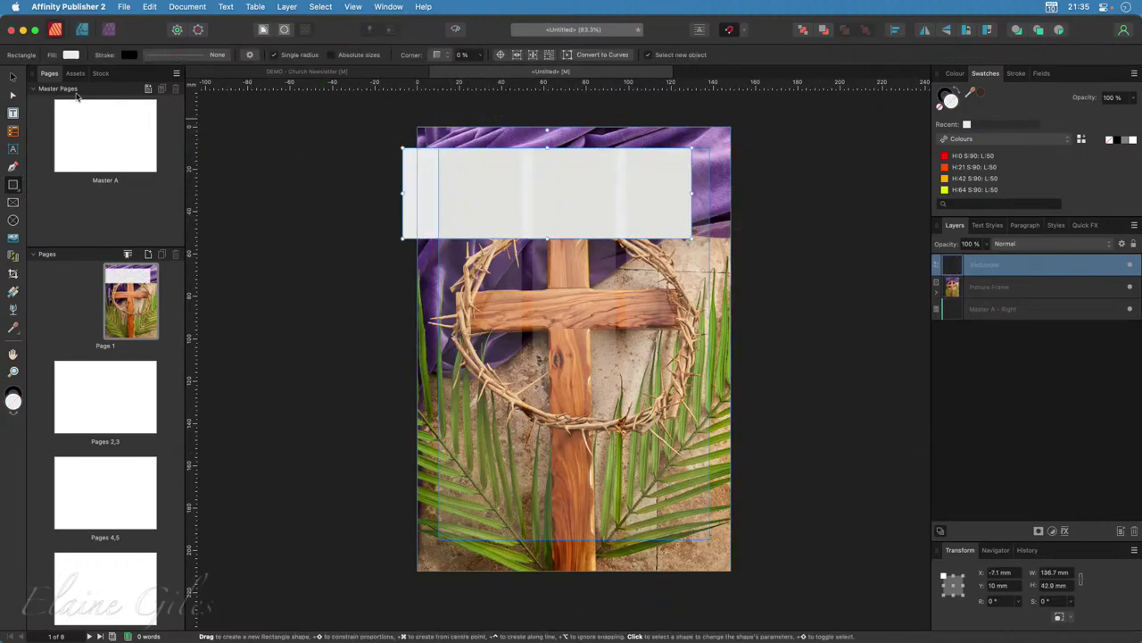
key(v)
drag(464, 199, 479, 177)
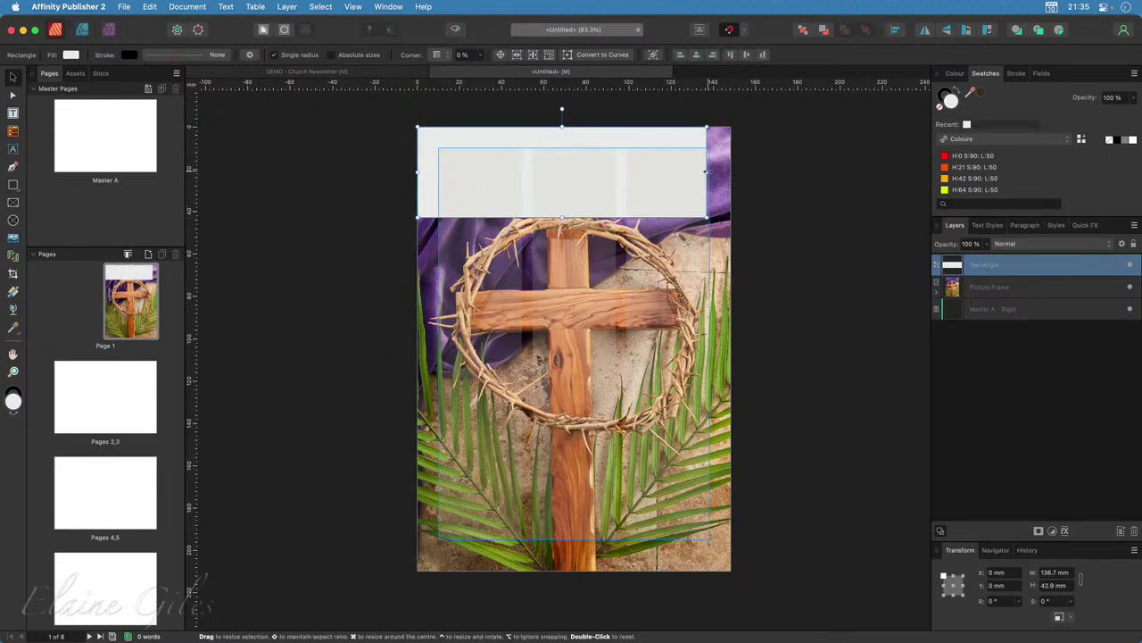
drag(707, 172, 731, 171)
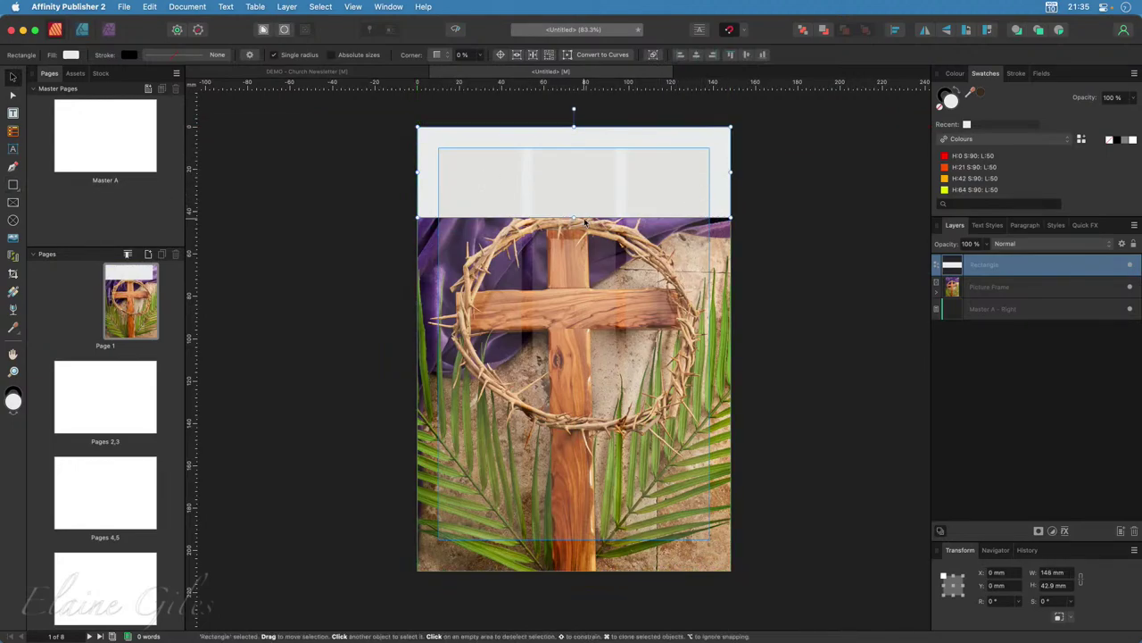
drag(573, 217, 574, 201)
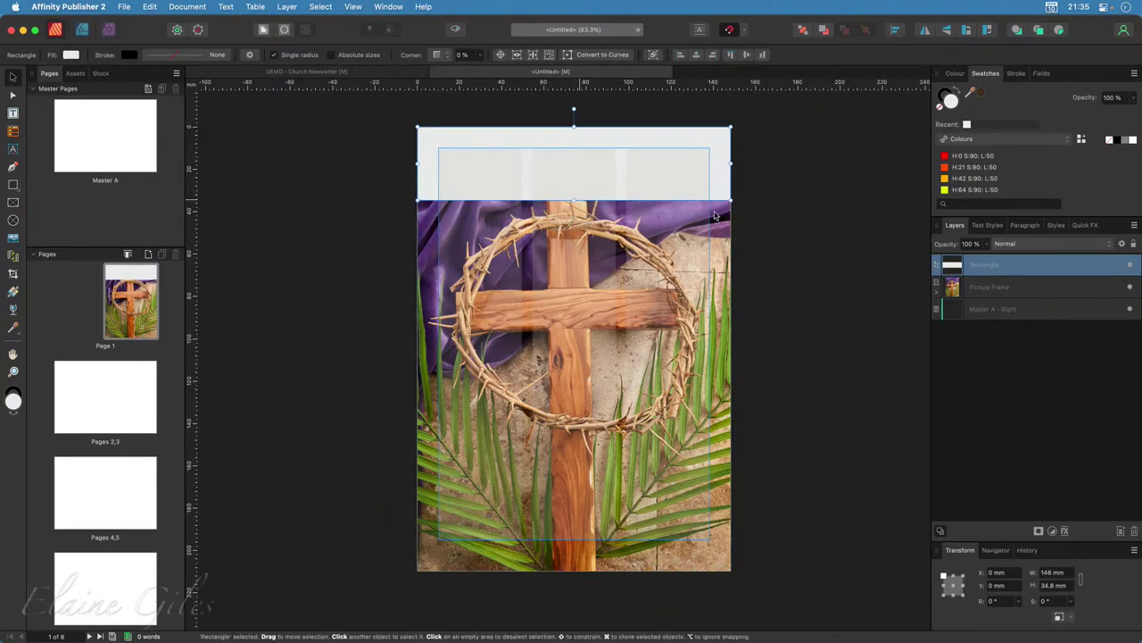
click(1132, 141)
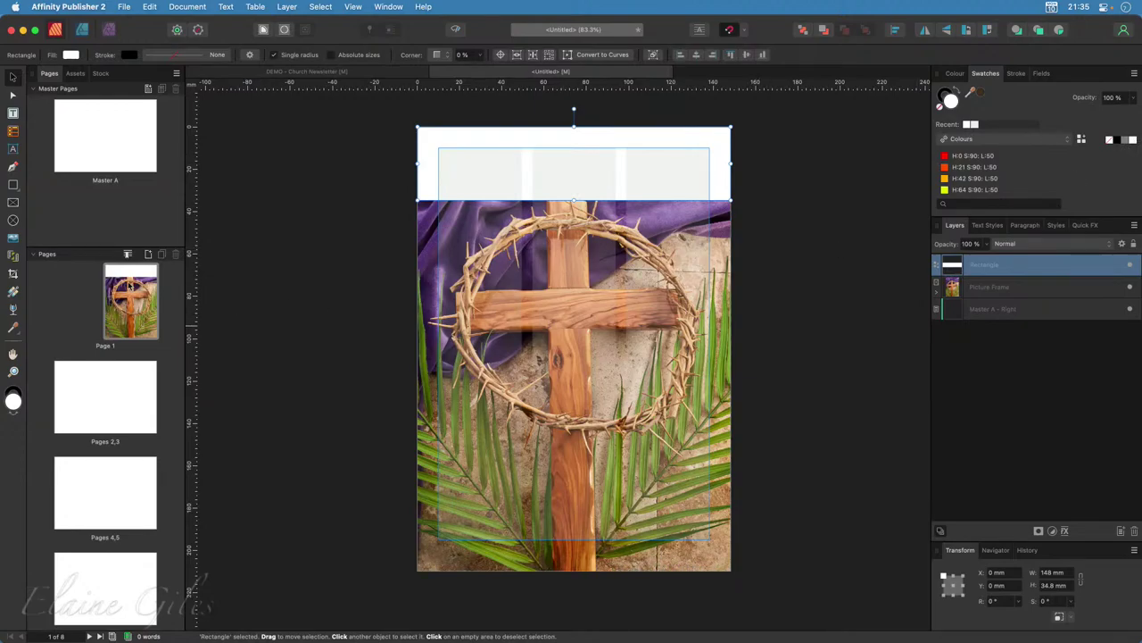
Draw a second rectangle, 128 mm by about 46 mm, above page 1's lower margin and compare the layout with the DEMO - Church Newsletter cover.
click(14, 186)
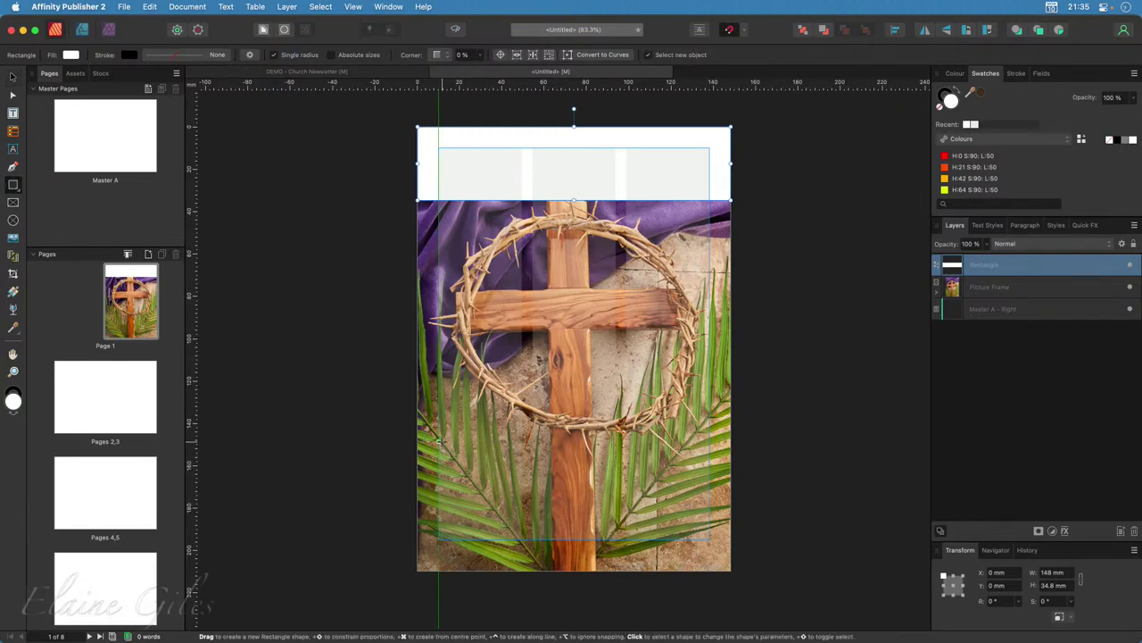
drag(438, 441, 707, 537)
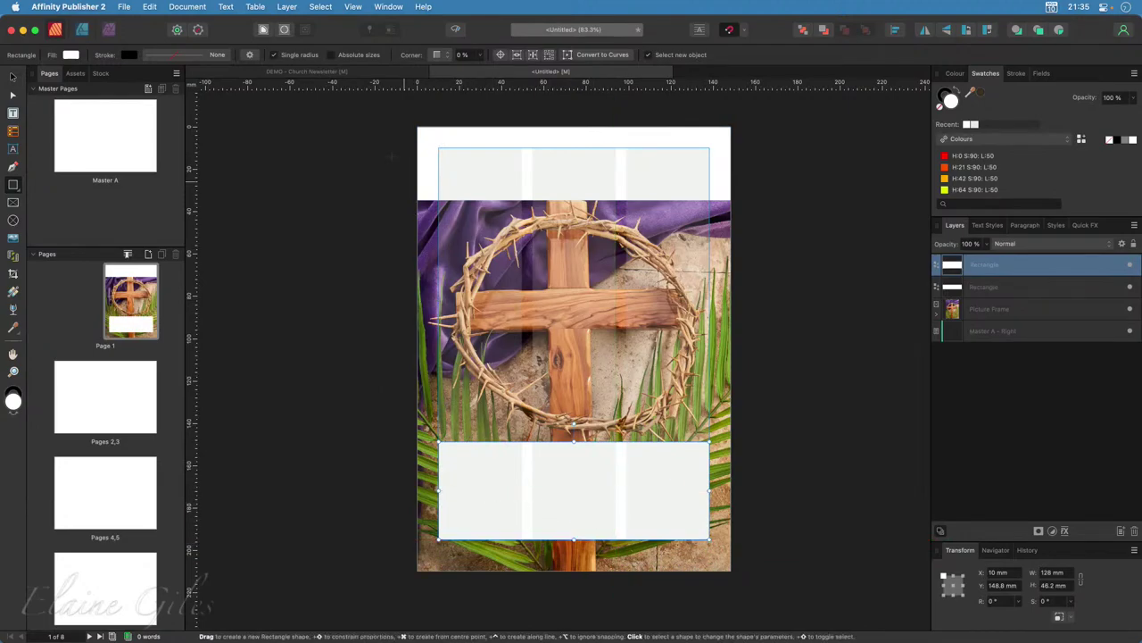
click(354, 73)
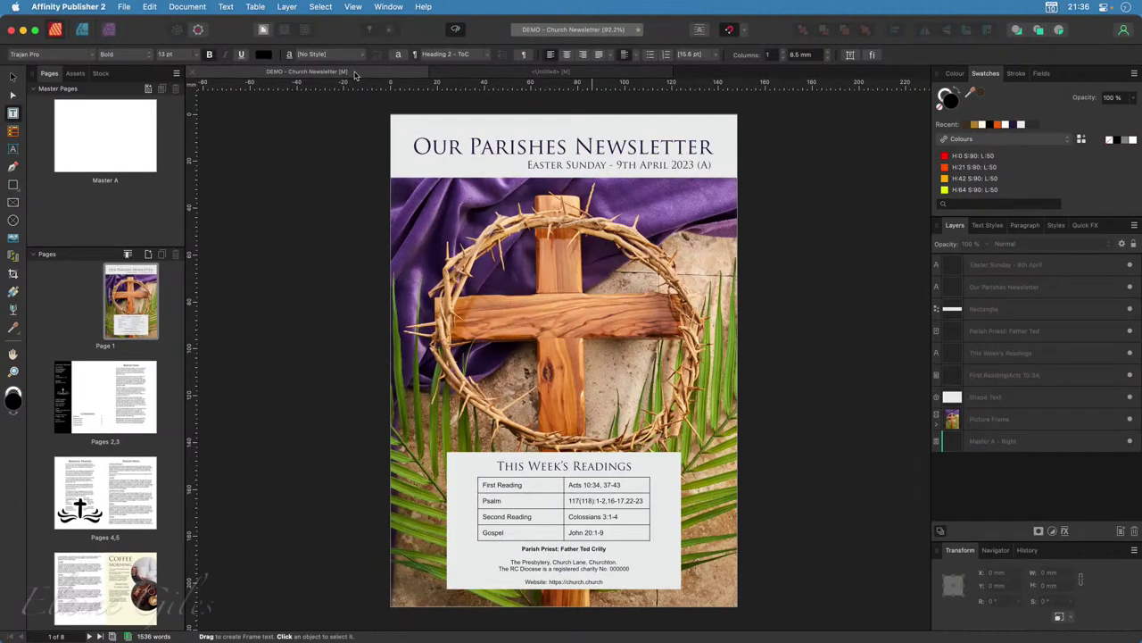
click(636, 74)
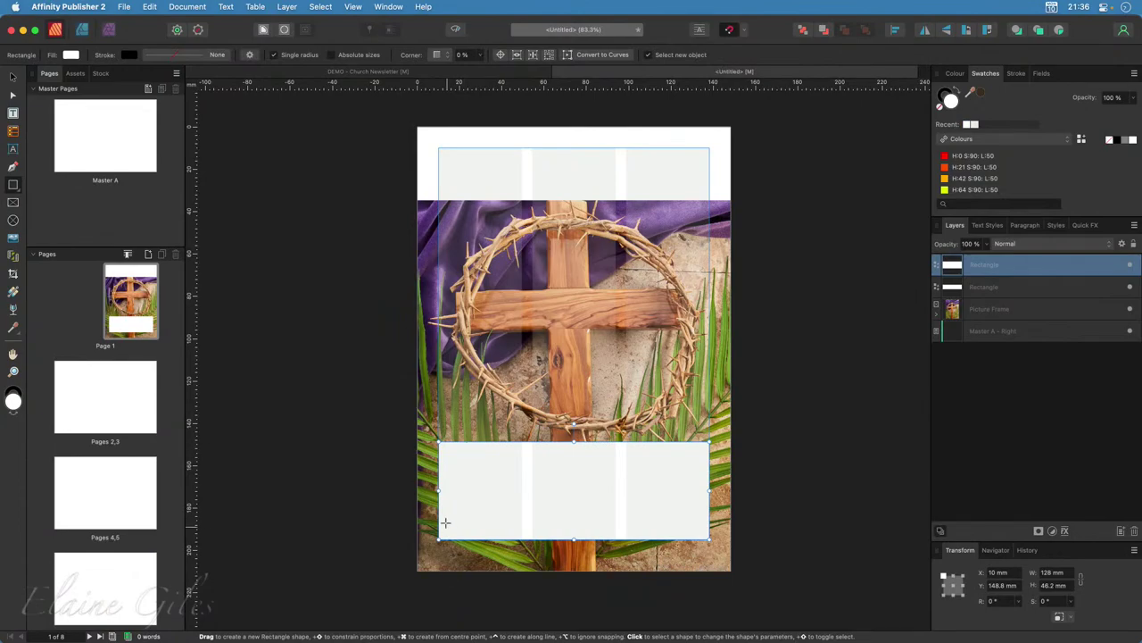
Narrow the lower rectangle to about 108 mm, centre it horizontally on the lower margin of page 1 and deselect it.
drag(438, 491, 483, 490)
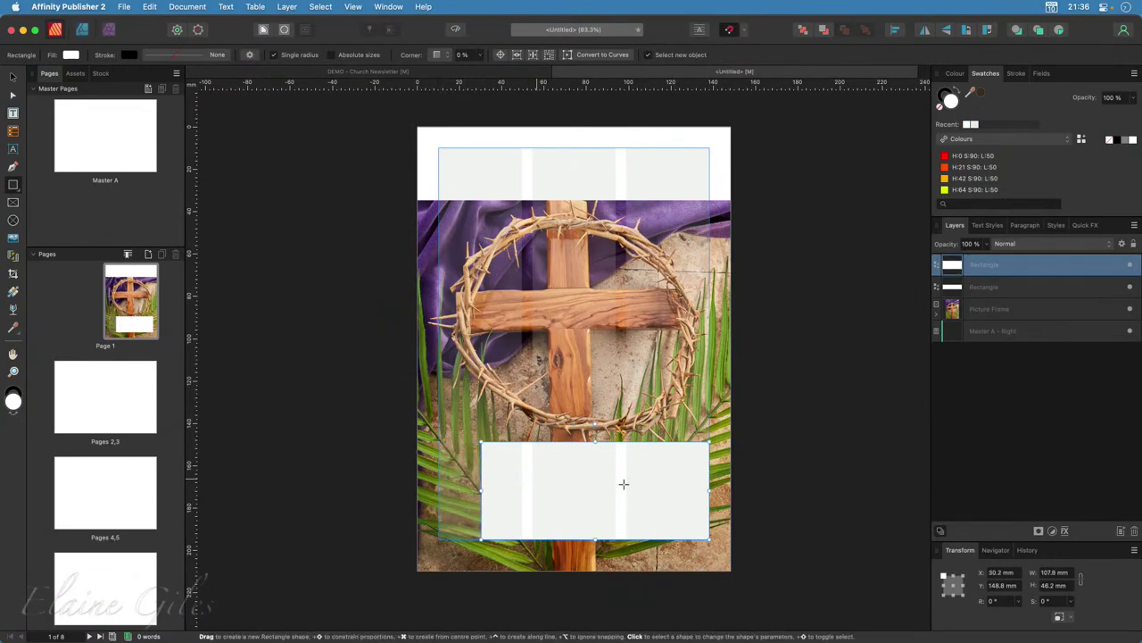
key(v)
drag(599, 482, 578, 485)
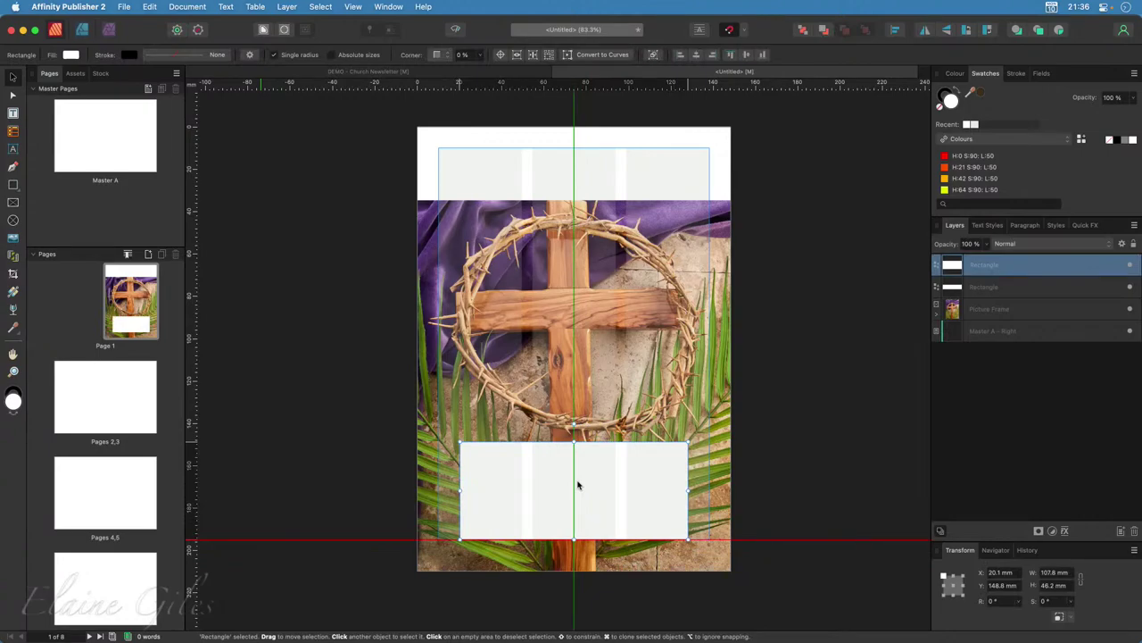
drag(577, 485, 577, 485)
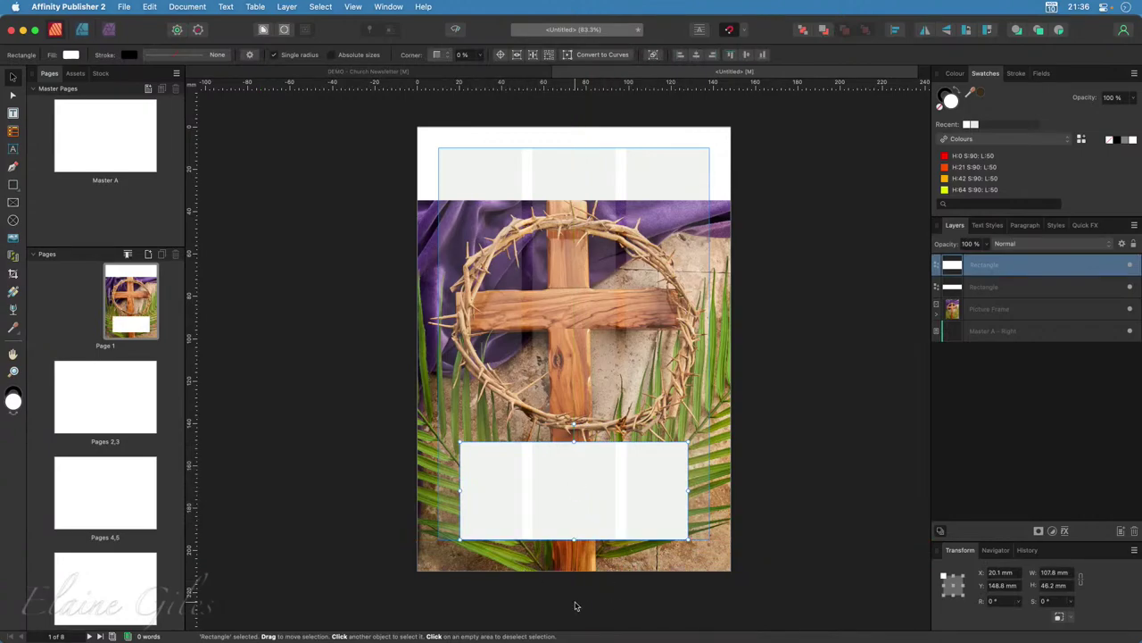
click(363, 538)
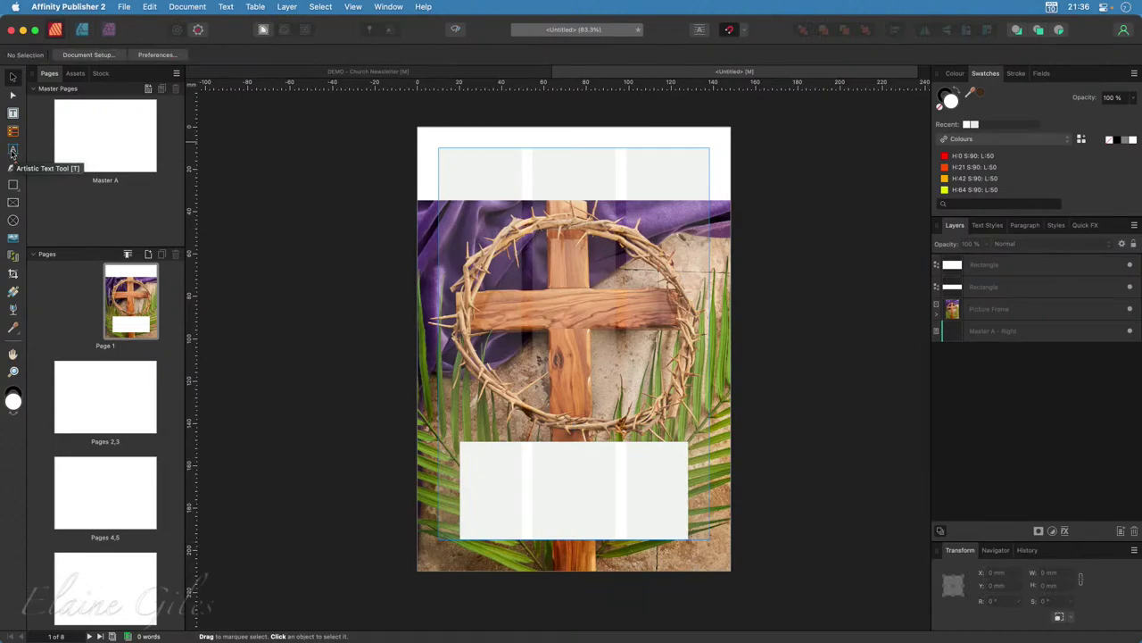
Add large artistic text reading "Our Parishes Newsletter" from the top margin corner of page 1.
click(12, 149)
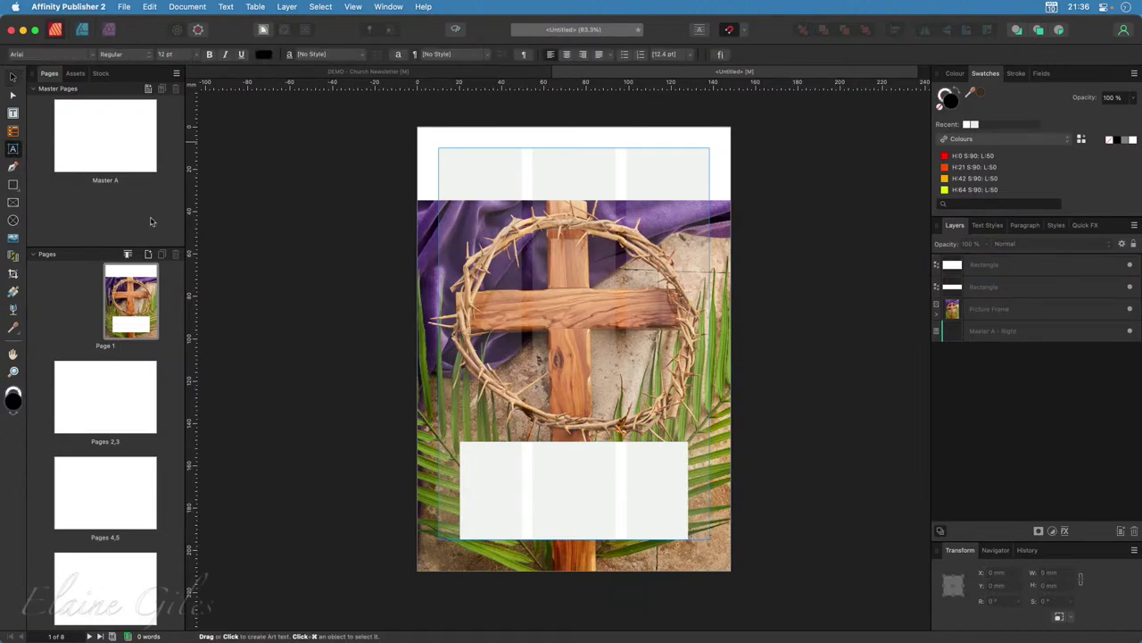
drag(438, 149, 533, 183)
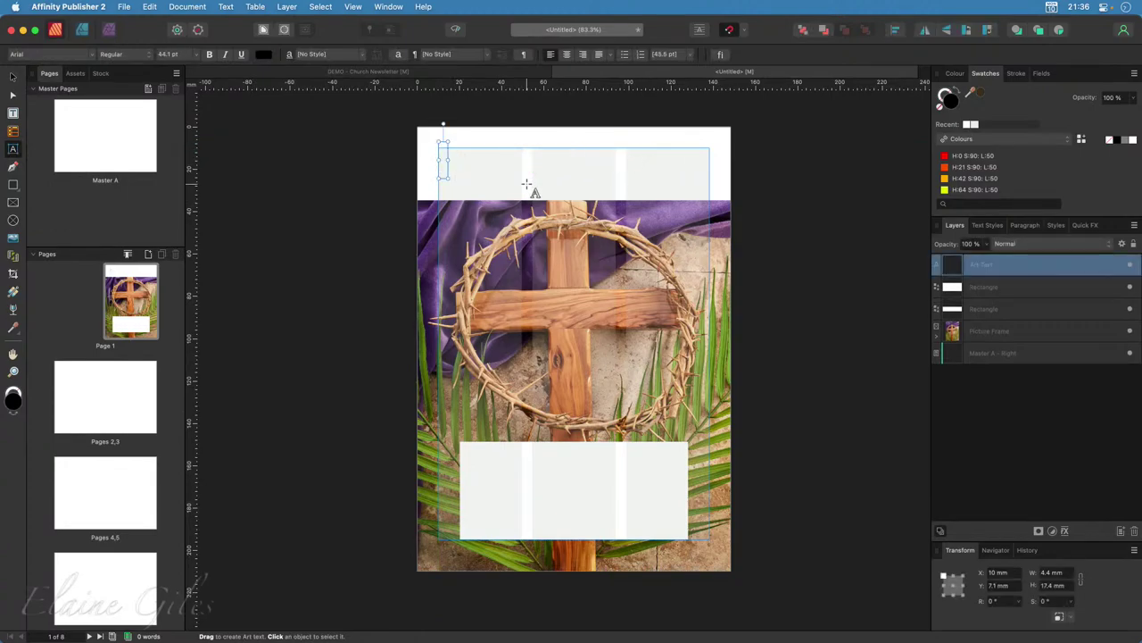
text(Our )
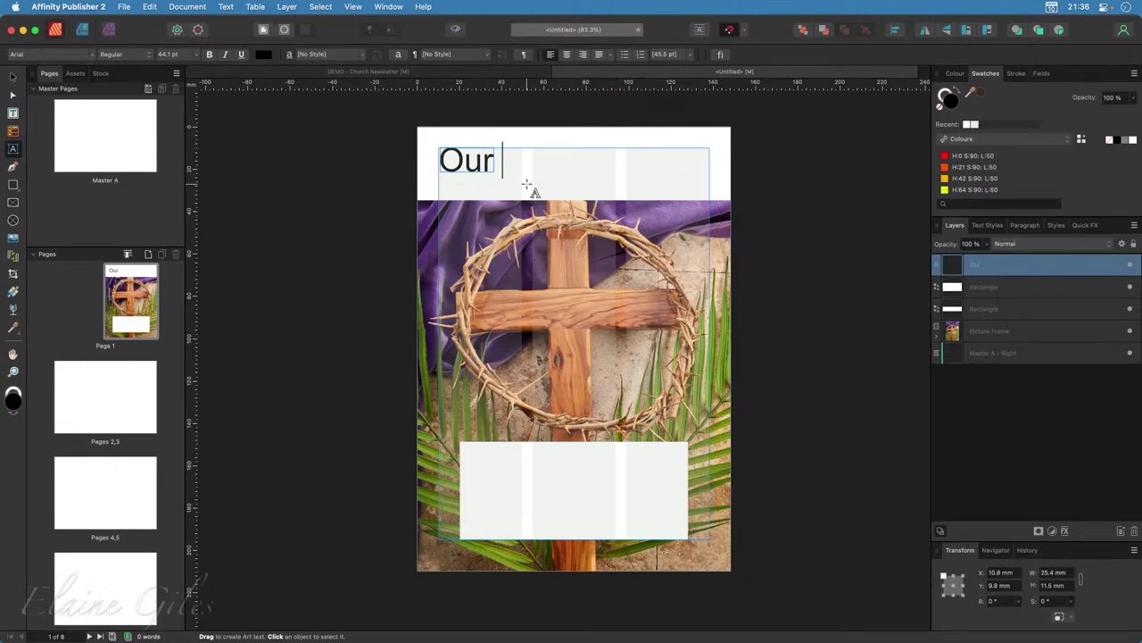
text(Parishes)
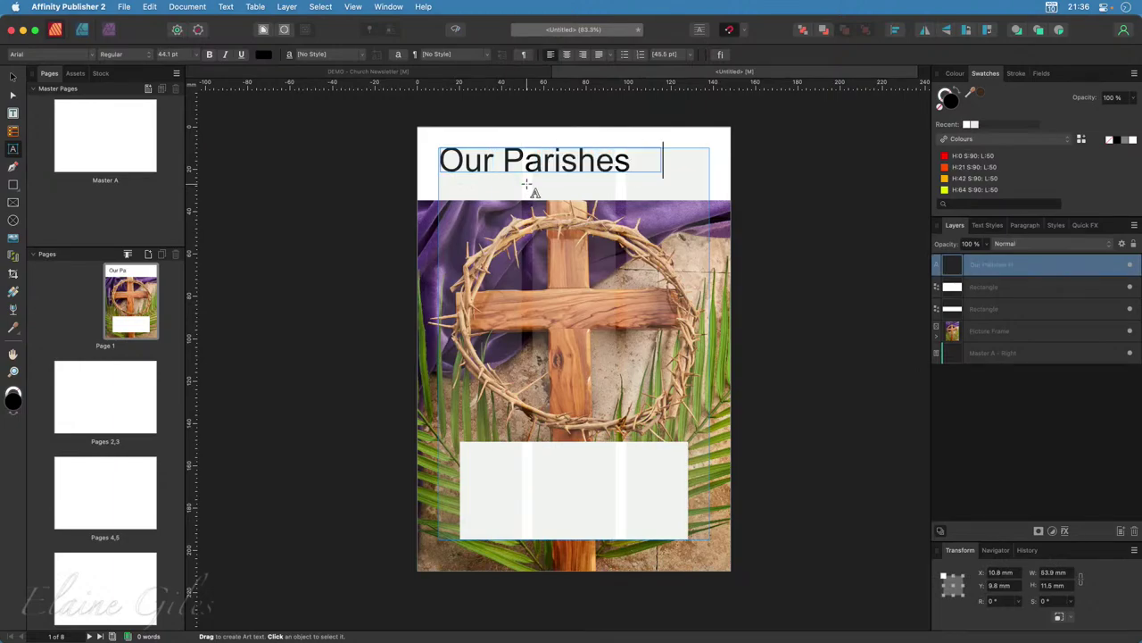
text( Newsletter)
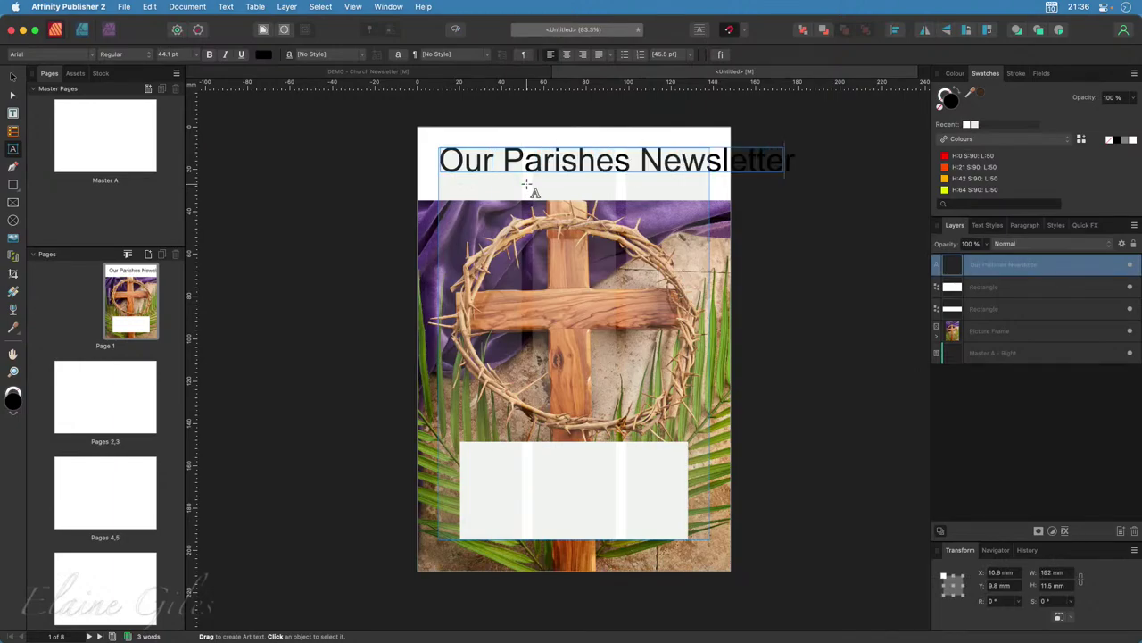
Apply the Masthead text style from the Cover group to the whole "Our Parishes Newsletter" title.
key(super+a)
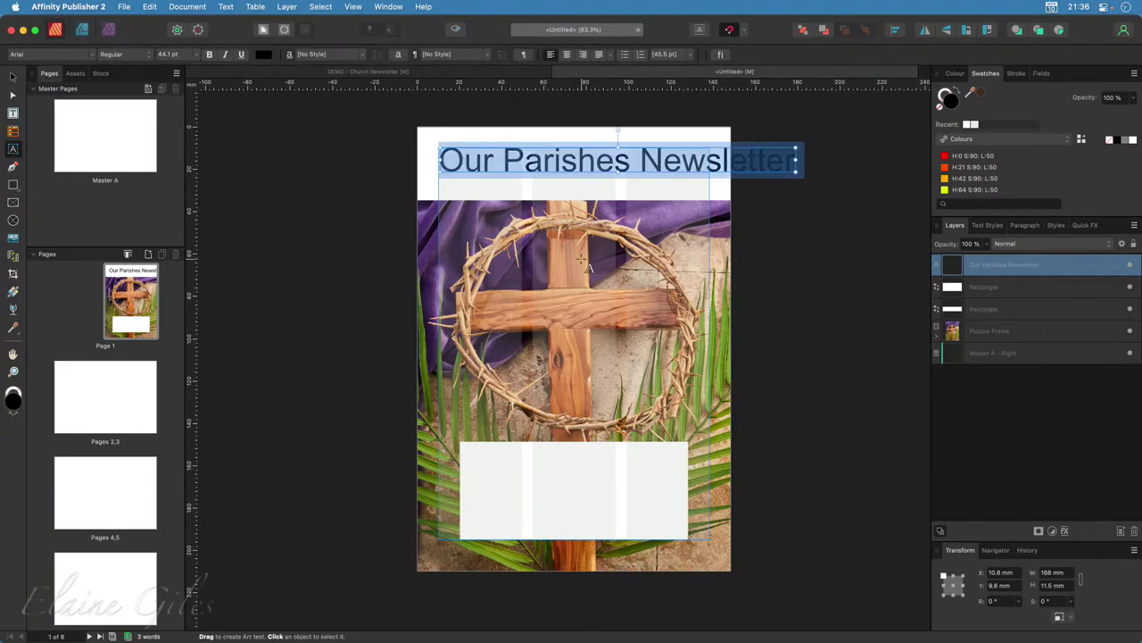
click(987, 225)
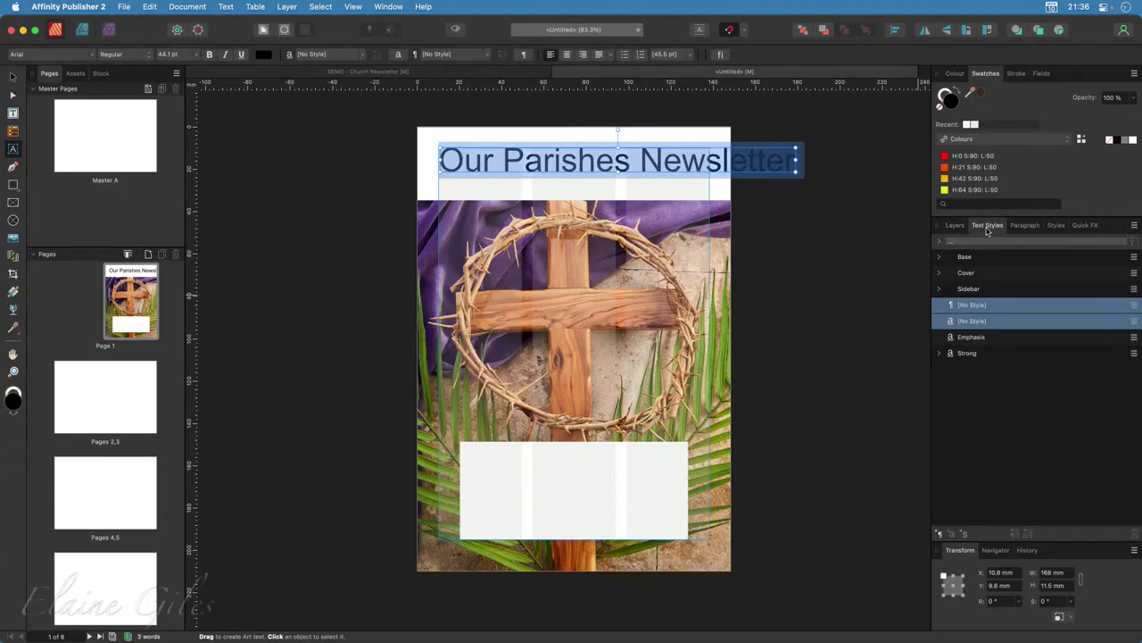
click(986, 275)
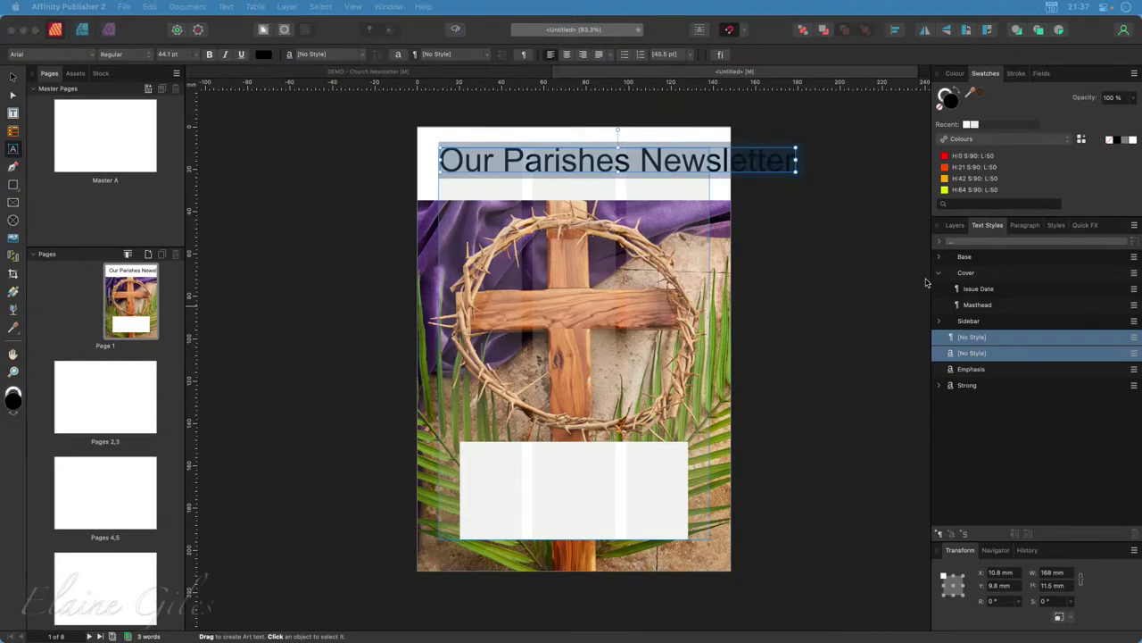
click(979, 306)
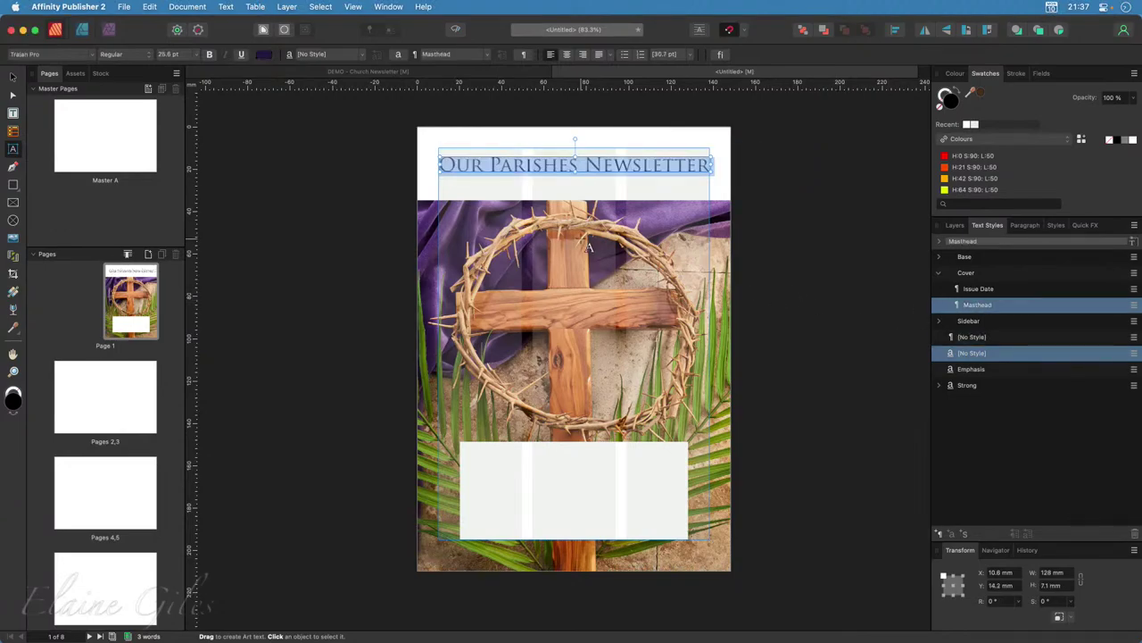
Move the masthead title to the top margin corner at X 10 mm, Y 10 mm.
click(13, 77)
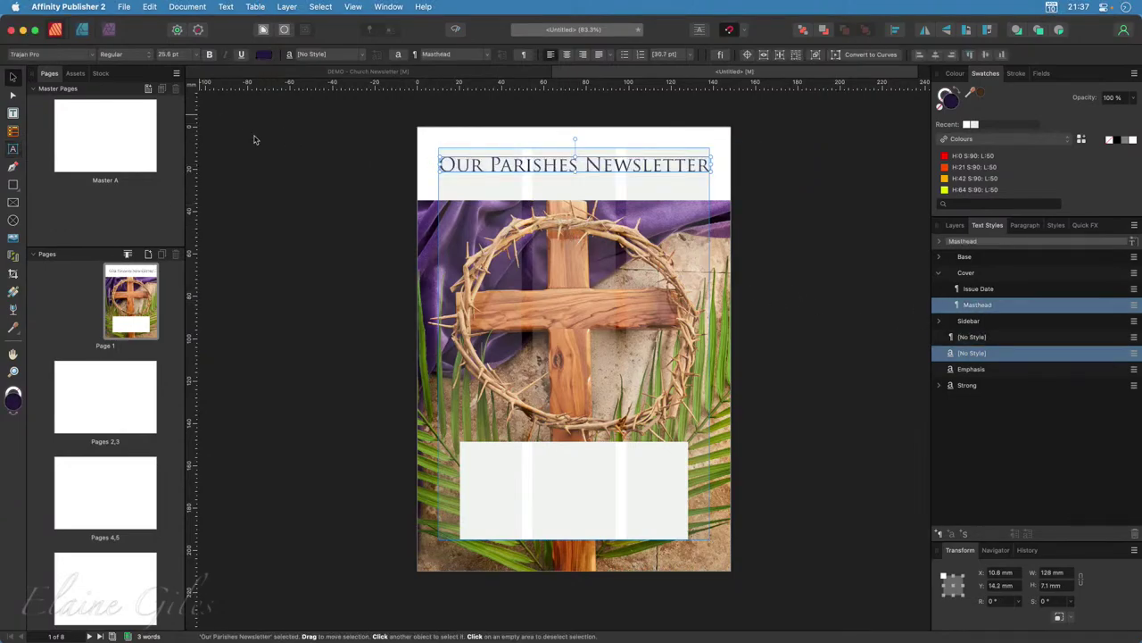
drag(489, 164, 496, 156)
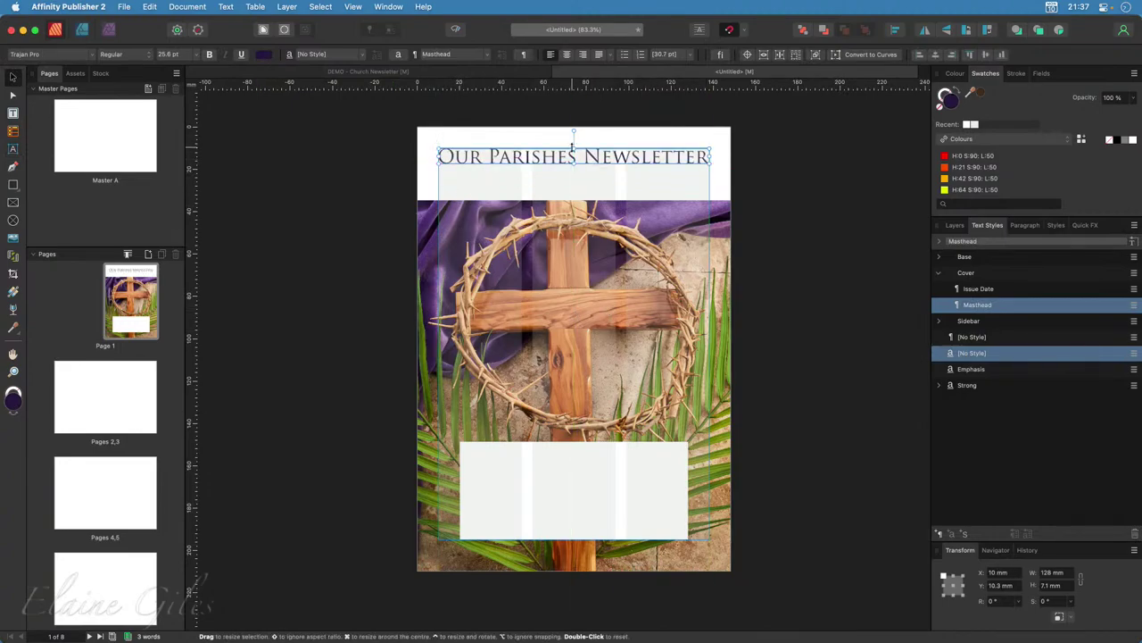
drag(573, 158, 573, 157)
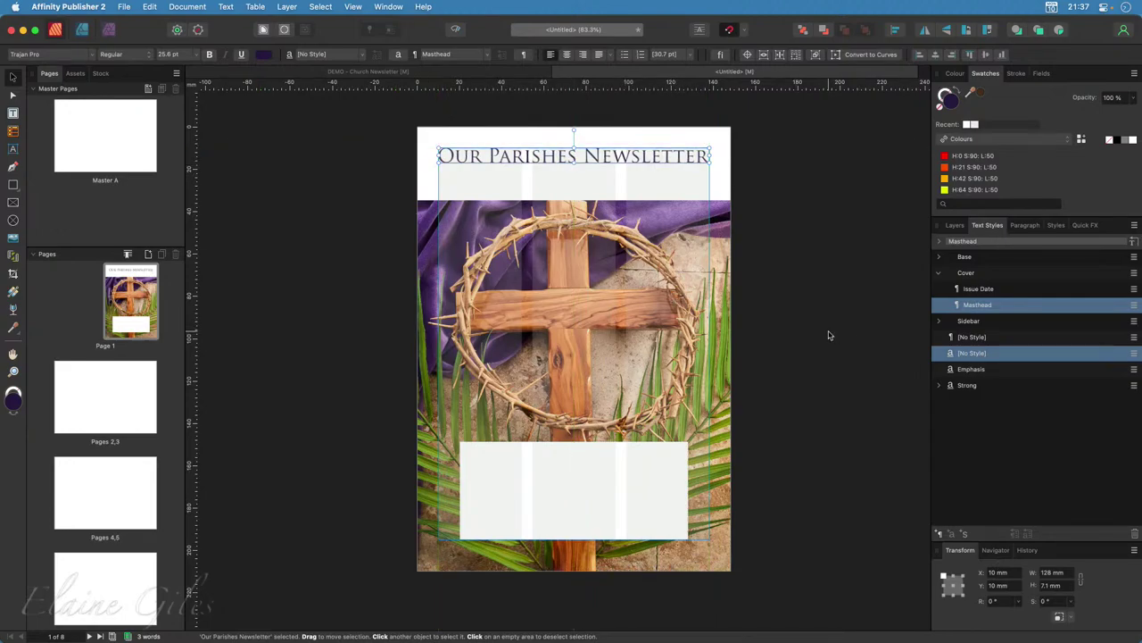
Select the whole issue date line on the DEMO - Church Newsletter cover and return to the untitled newsletter.
click(370, 72)
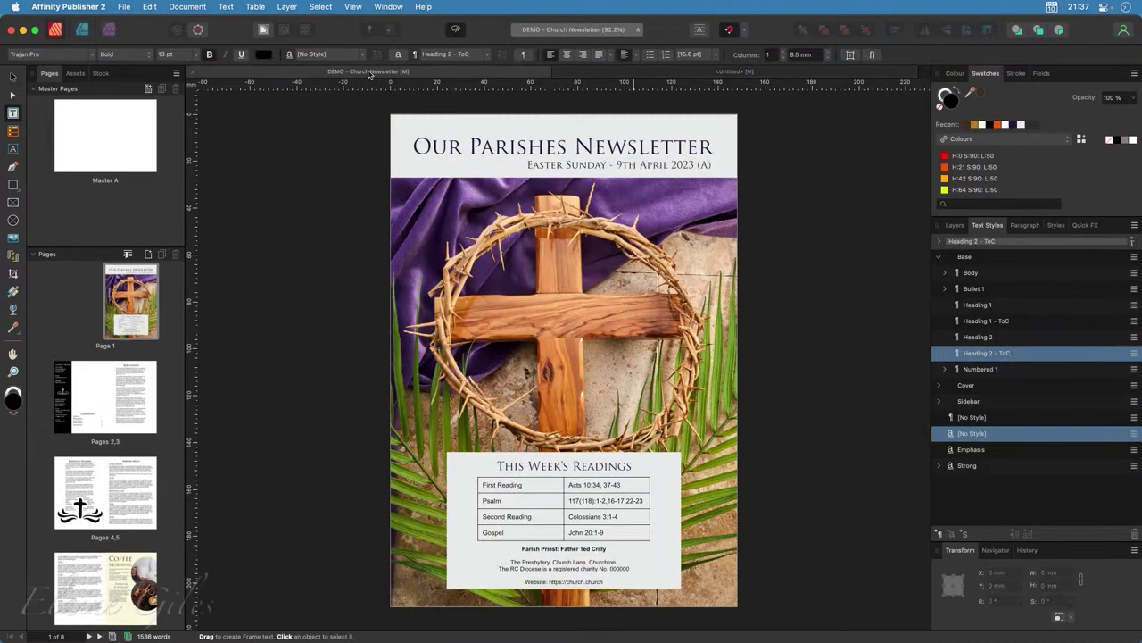
click(627, 169)
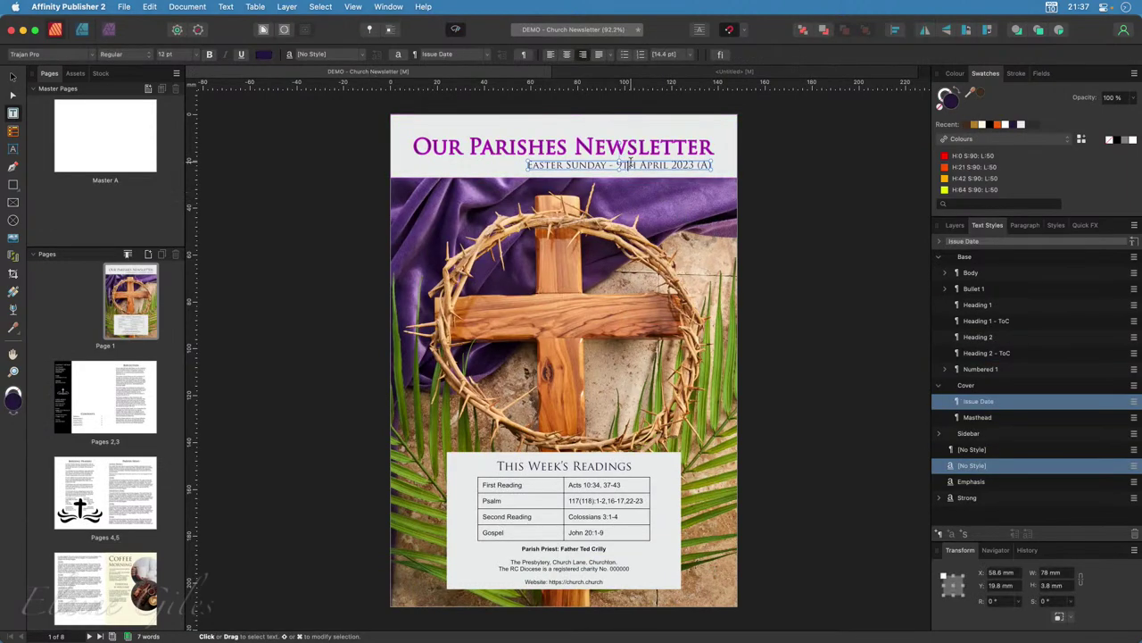
triple_click(629, 164)
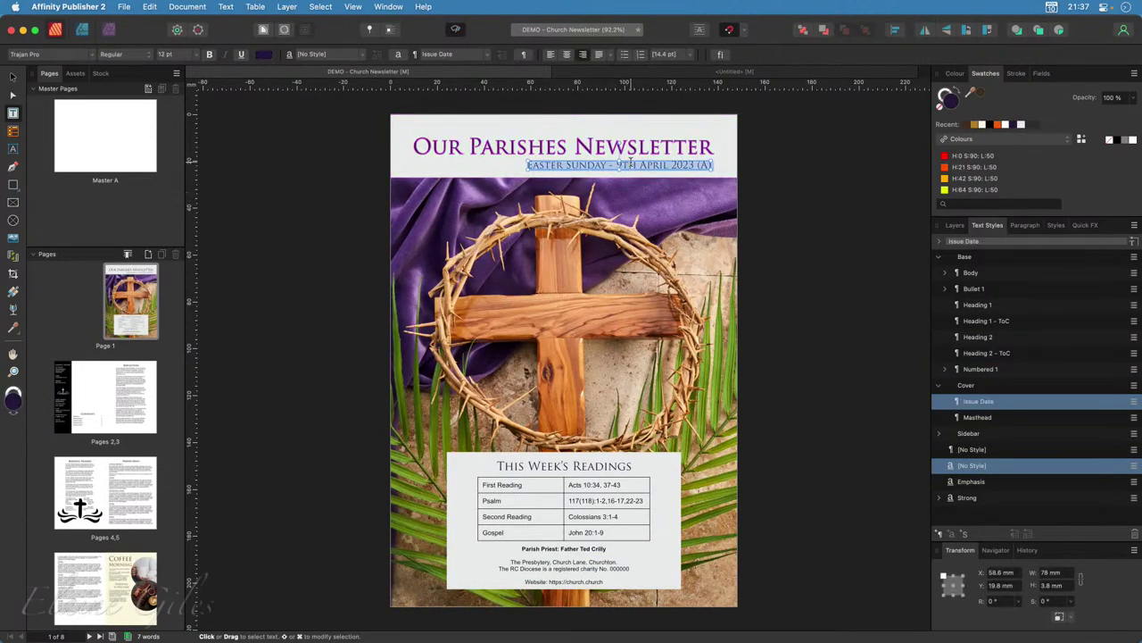
click(613, 70)
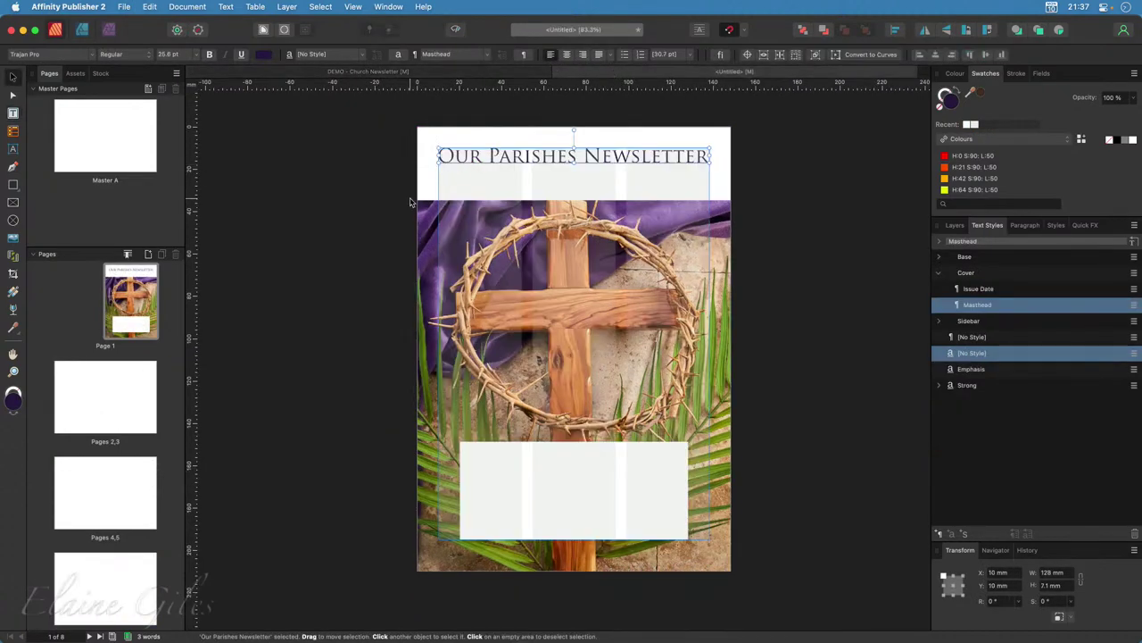
Paste the copied issue date line as new artistic text on page 1, just below the masthead title.
click(13, 148)
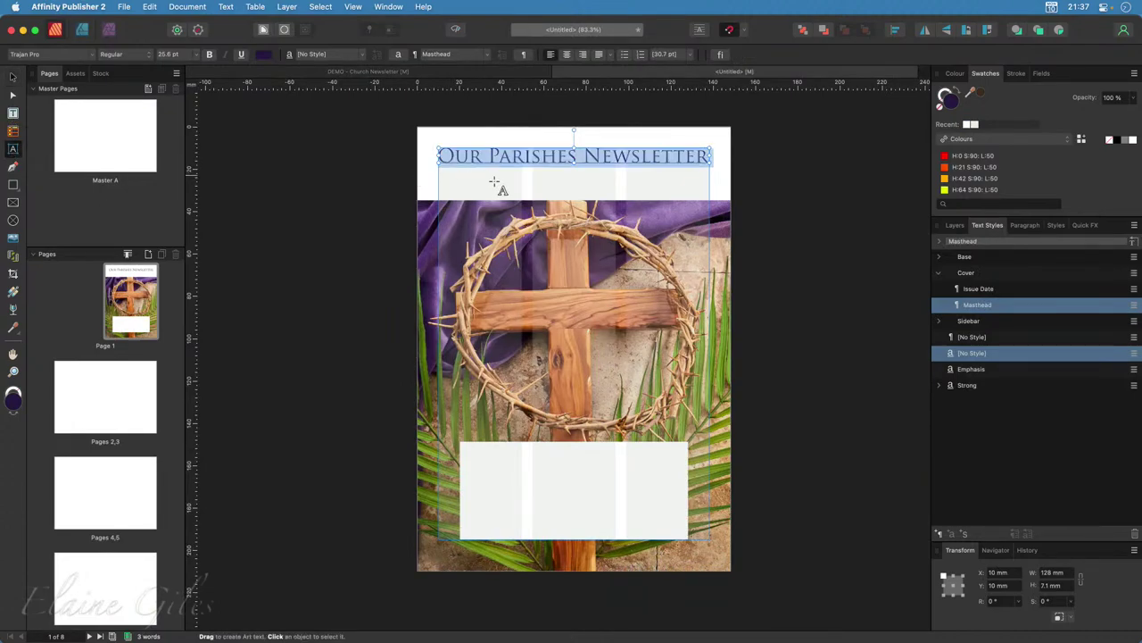
drag(496, 182, 503, 184)
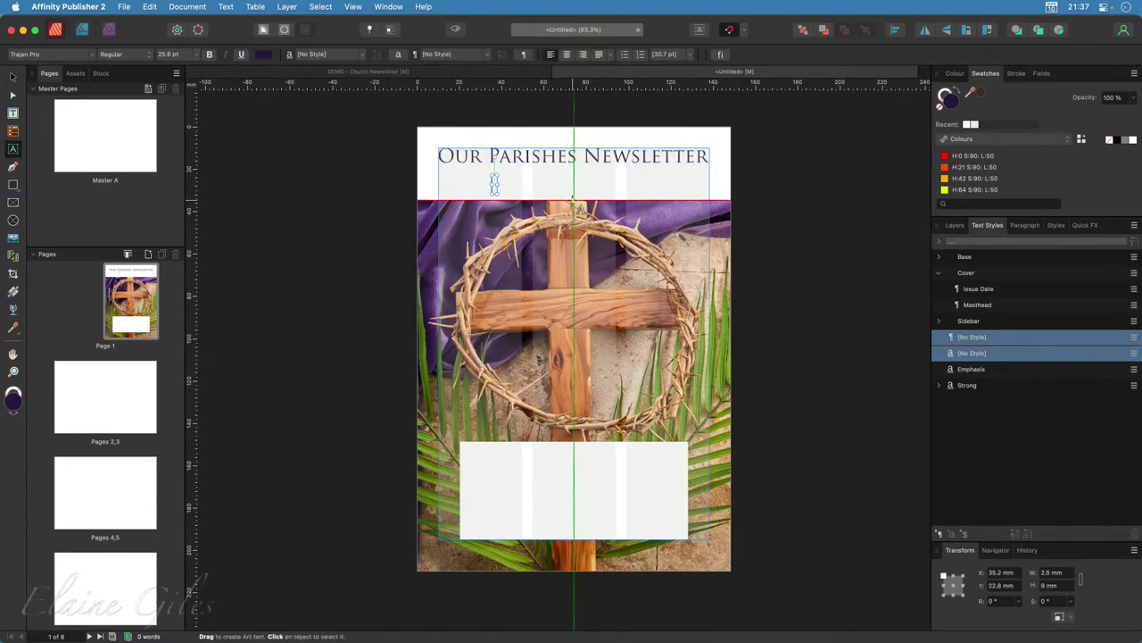
key(super+v)
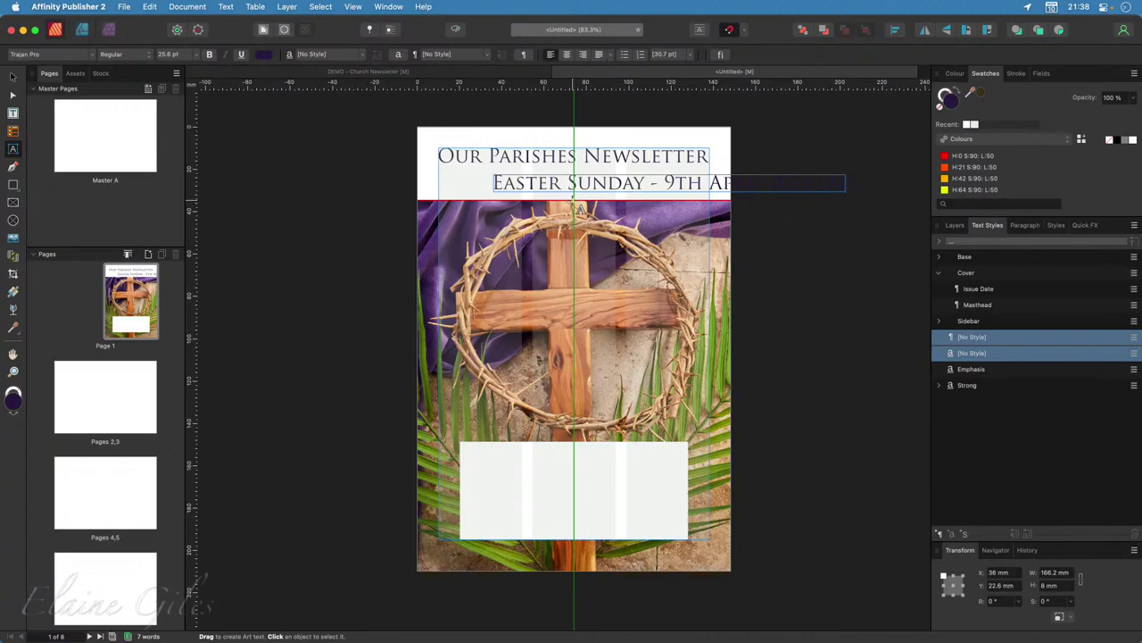
Apply the Issue Date text style to the whole date line and move it beneath the masthead at X 60 mm, Y 21.5 mm.
triple_click(595, 183)
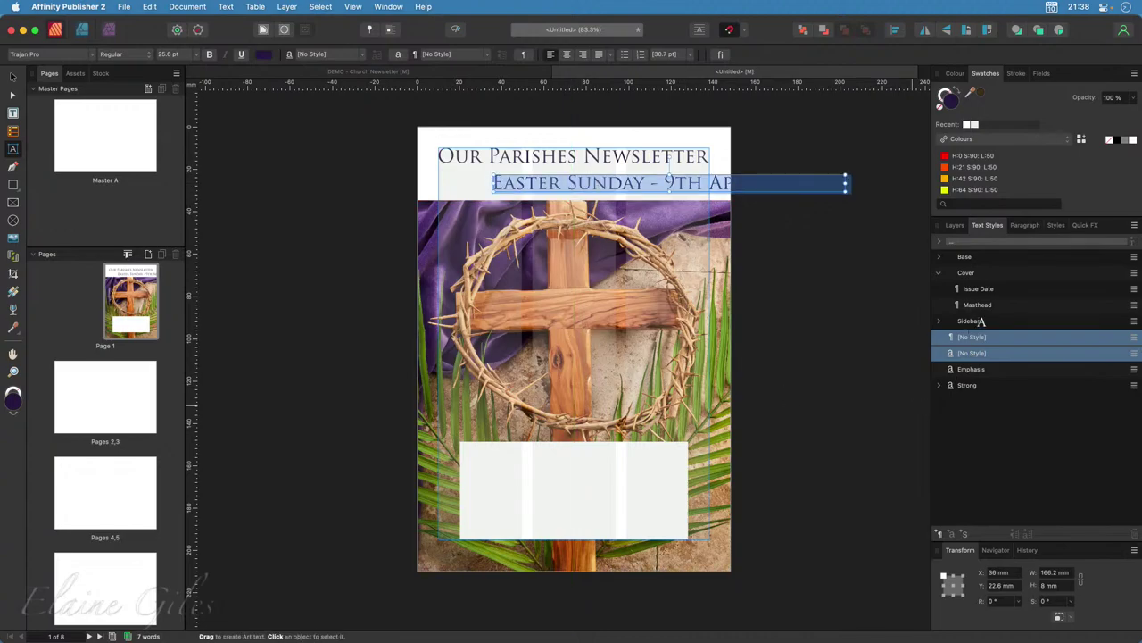
click(989, 291)
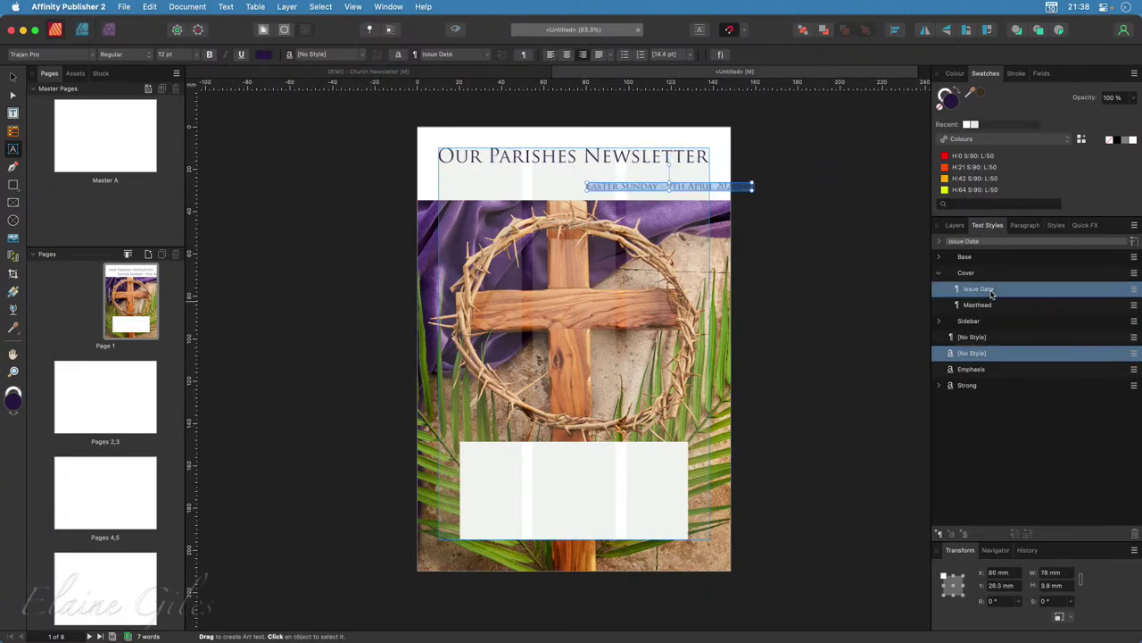
click(12, 77)
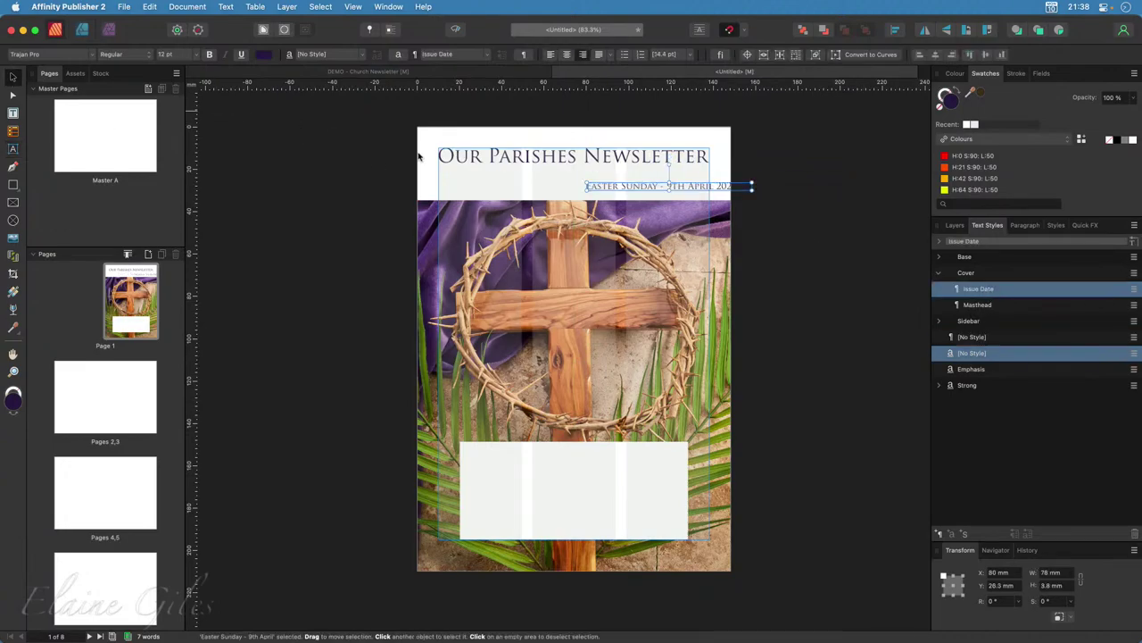
drag(656, 189, 613, 179)
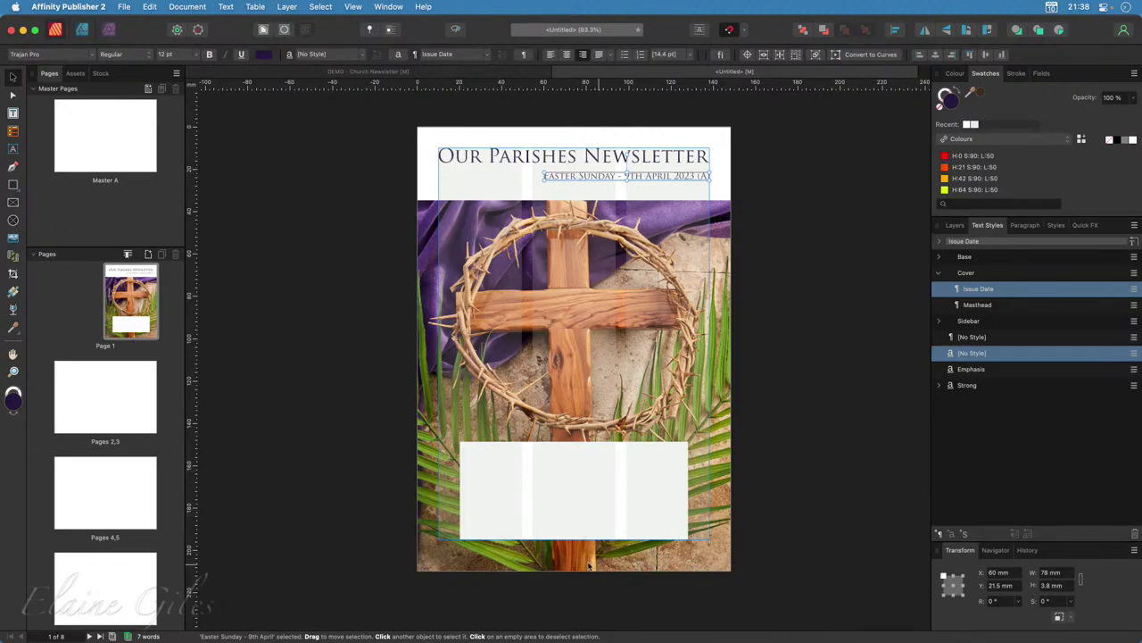
scroll(593, 567, up, 5)
scroll(588, 564, up, 2)
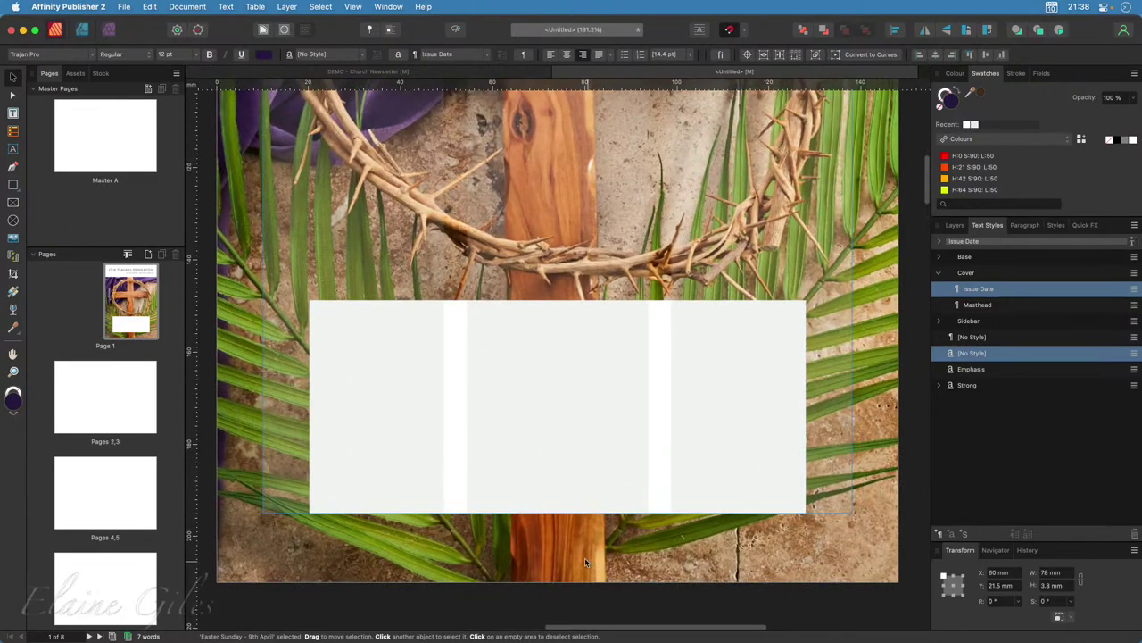
click(12, 114)
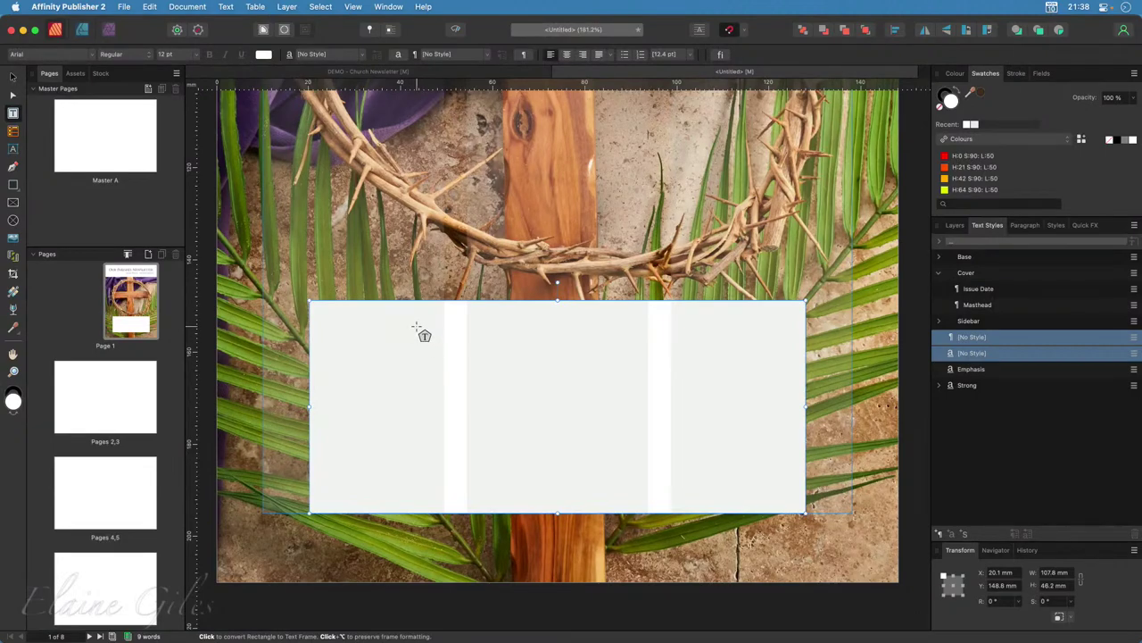
drag(414, 321, 444, 346)
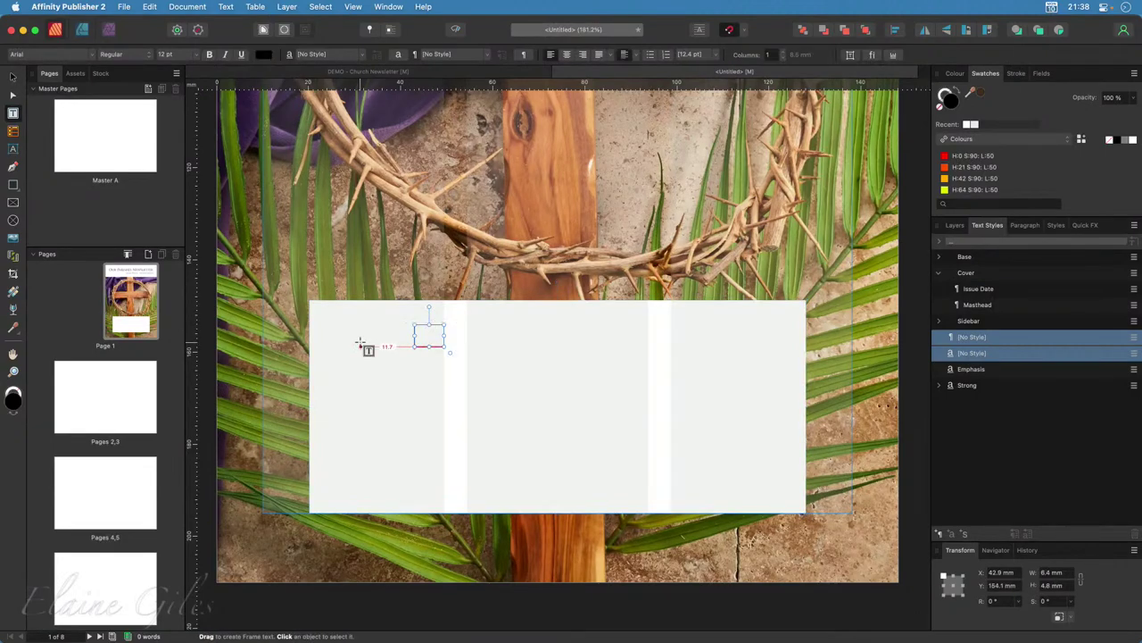
key(super+z)
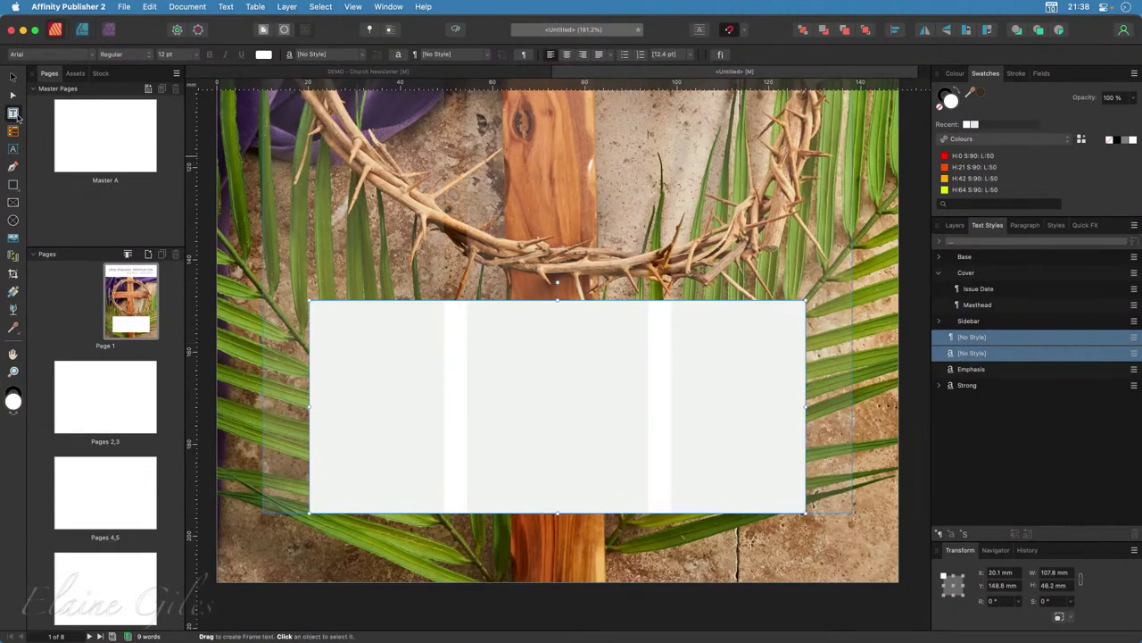
Add artistic text reading "This Week's Readings" over the cover image just above the lower white panel.
click(13, 148)
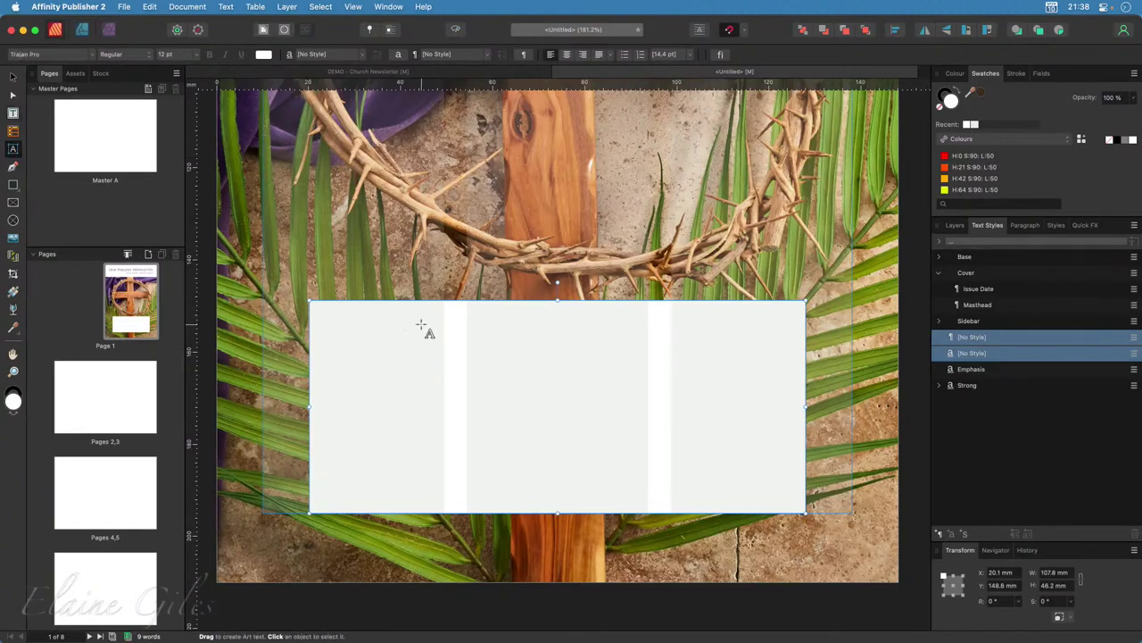
mouse_move(435, 281)
mouse_down()
mouse_move(448, 305)
mouse_move(429, 279)
mouse_up()
text(THIS)
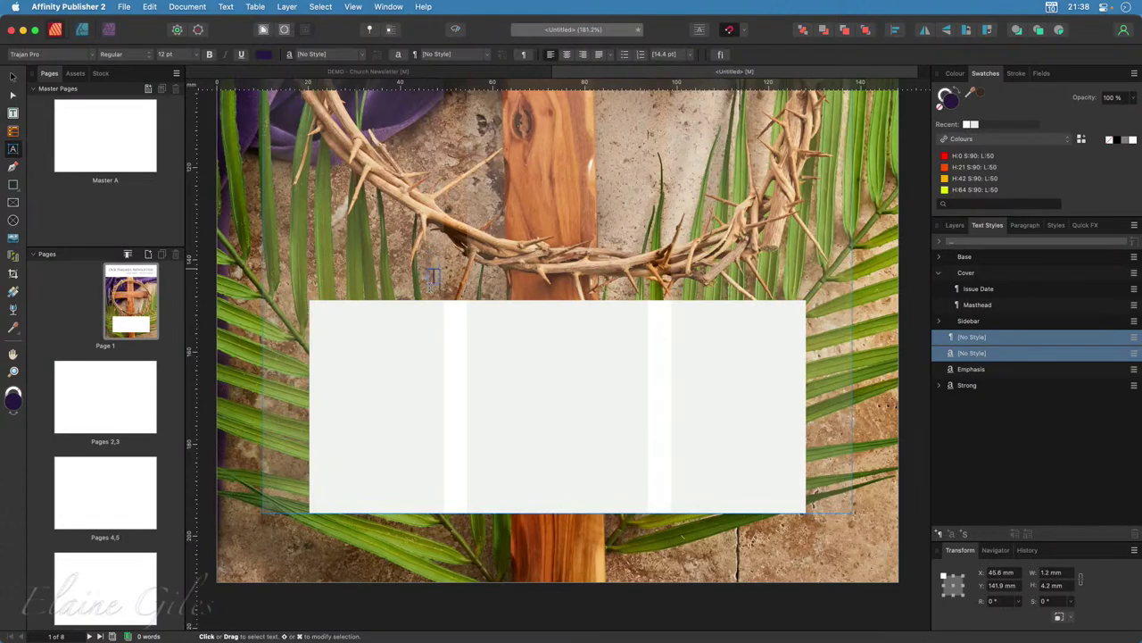
text( WEEK)
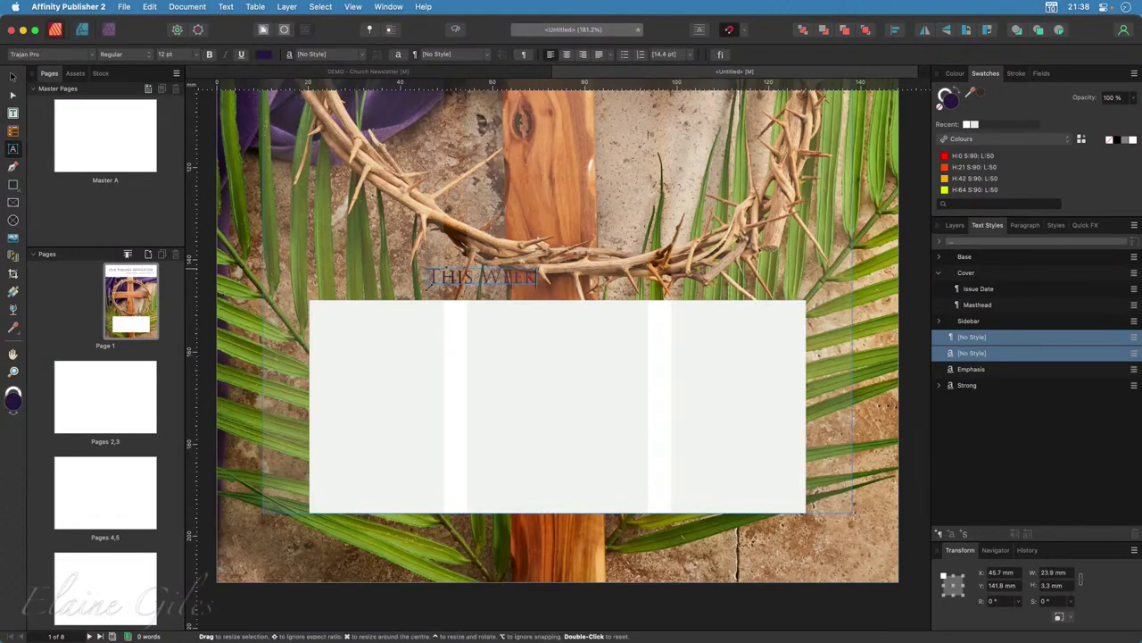
text('S READINGS)
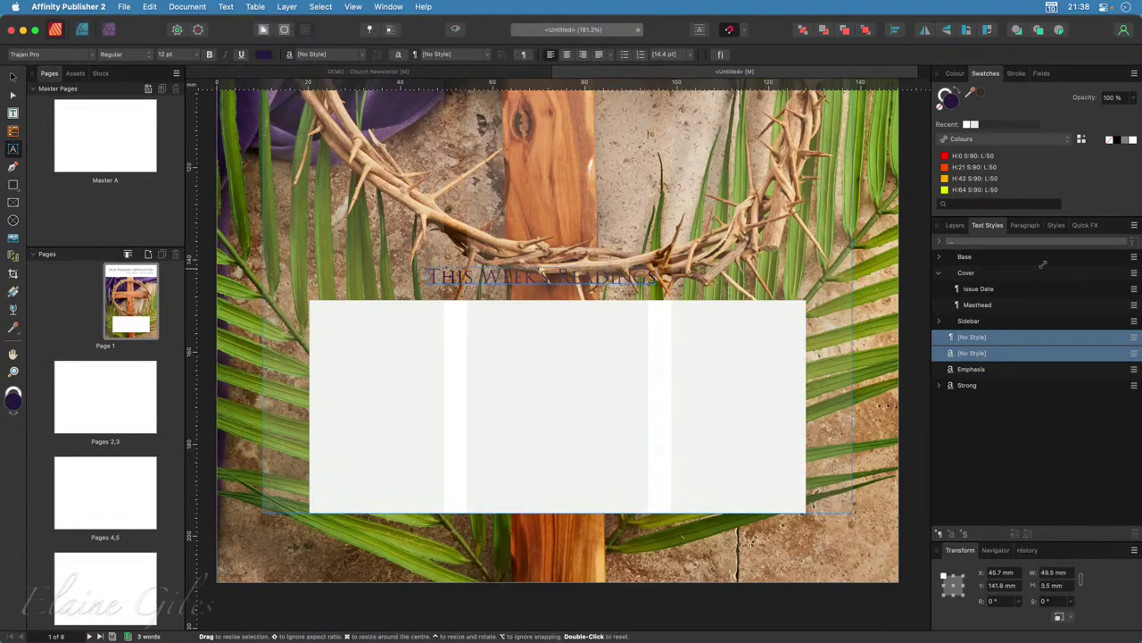
key(Escape)
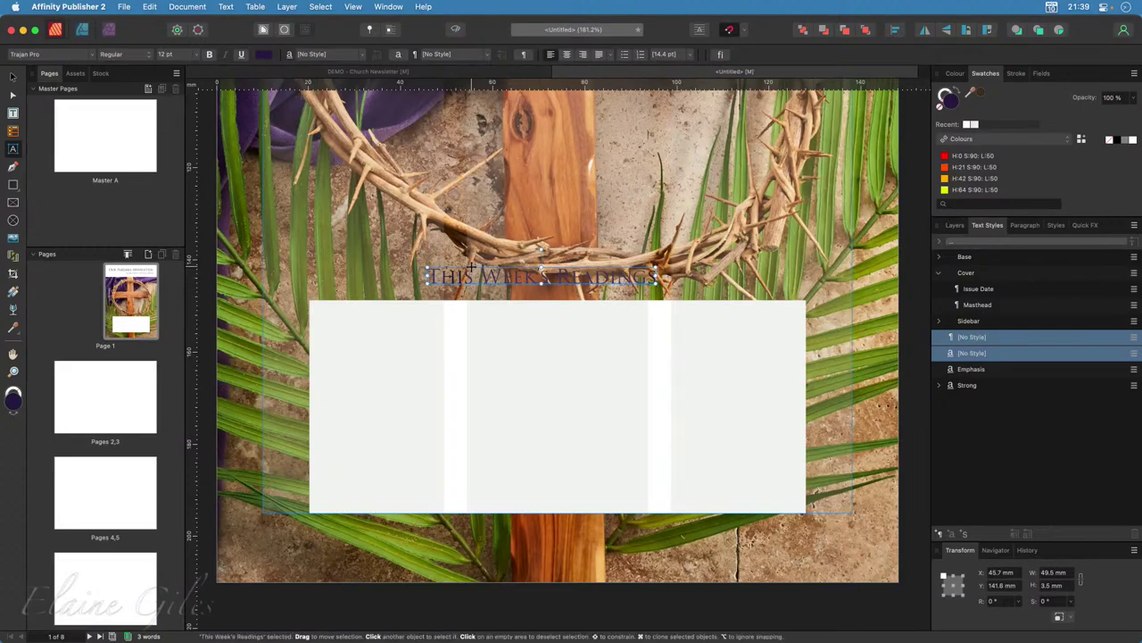
Move the "This Week's Readings" heading into the lower white panel, centre-align its text and position it at X 49.2 mm, Y 153.3 mm.
drag(470, 265, 483, 319)
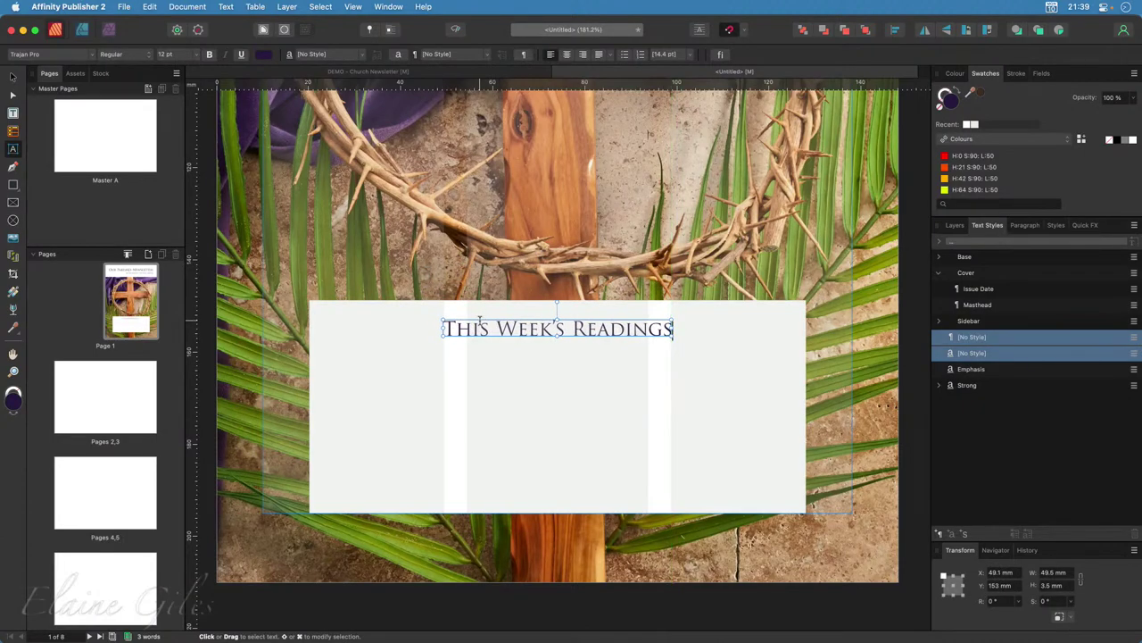
triple_click(540, 332)
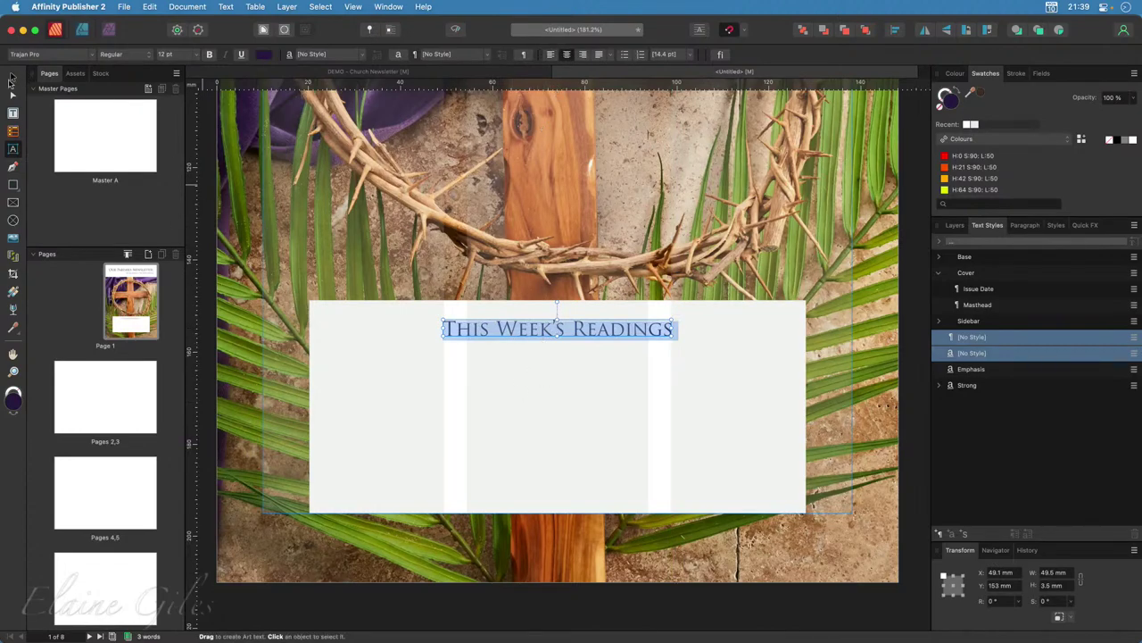
click(12, 78)
drag(530, 332, 530, 332)
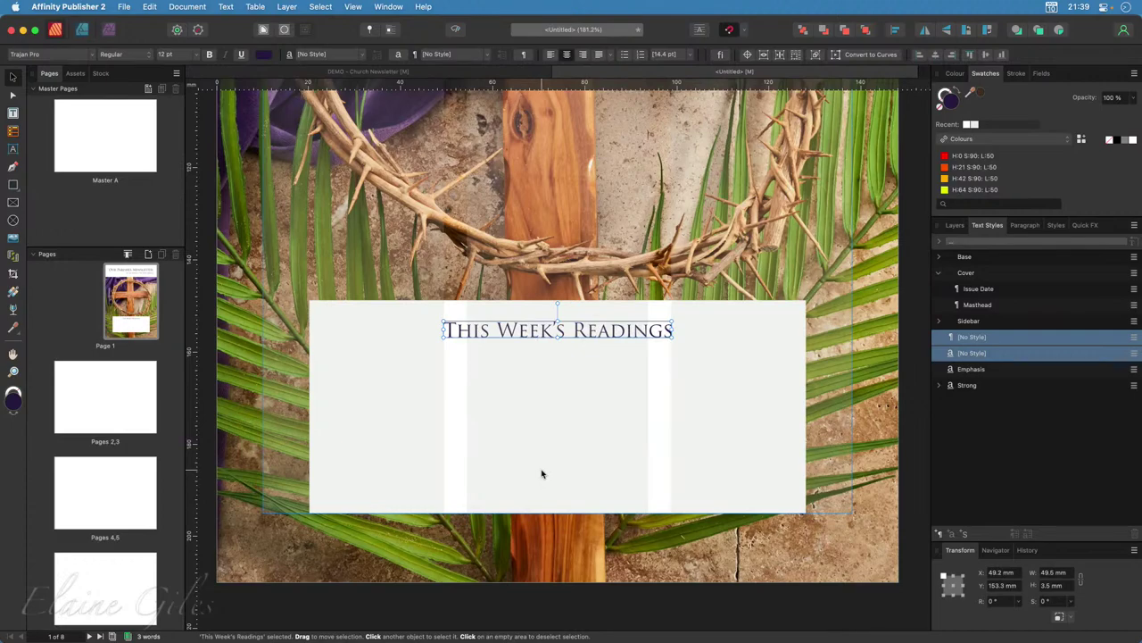
Extend the lower white panel upwards to a height of 49.7 mm and move the readings heading up to Y 147.9 mm.
click(420, 314)
drag(557, 302, 557, 285)
click(554, 329)
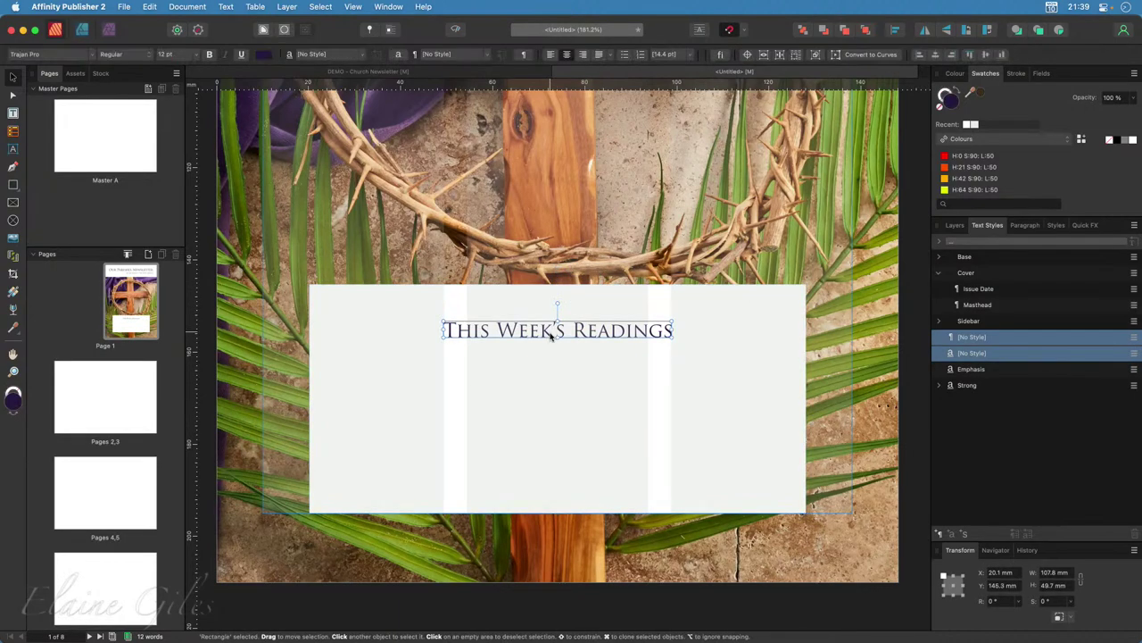
drag(555, 330, 552, 306)
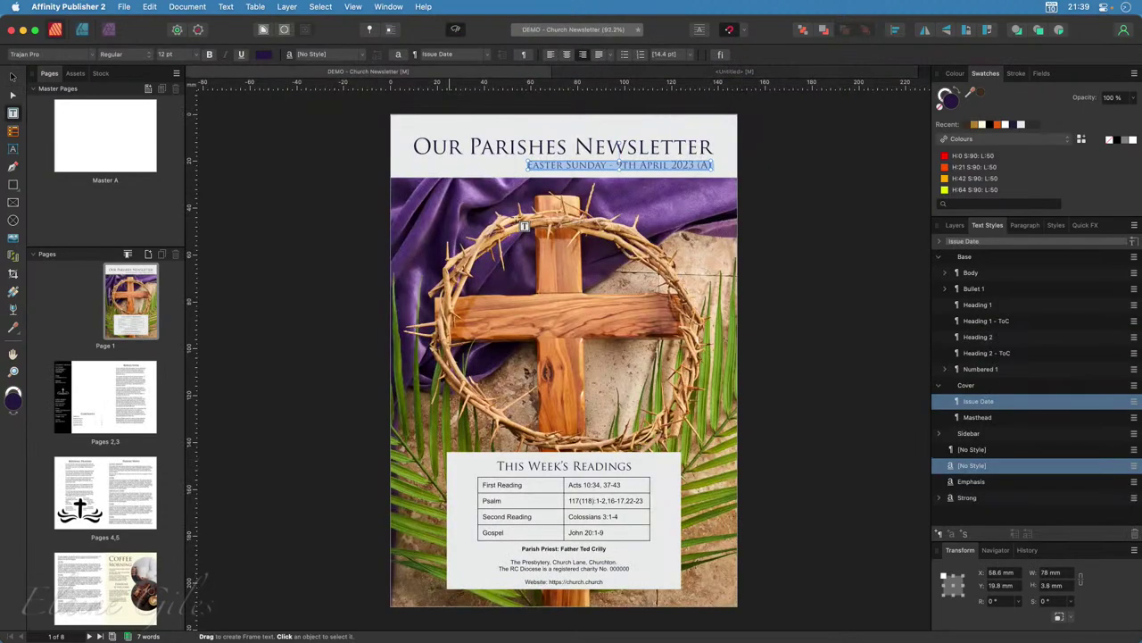
Copy the parish contact details below the readings table on the DEMO - Church Newsletter cover and return to the untitled newsletter.
click(572, 569)
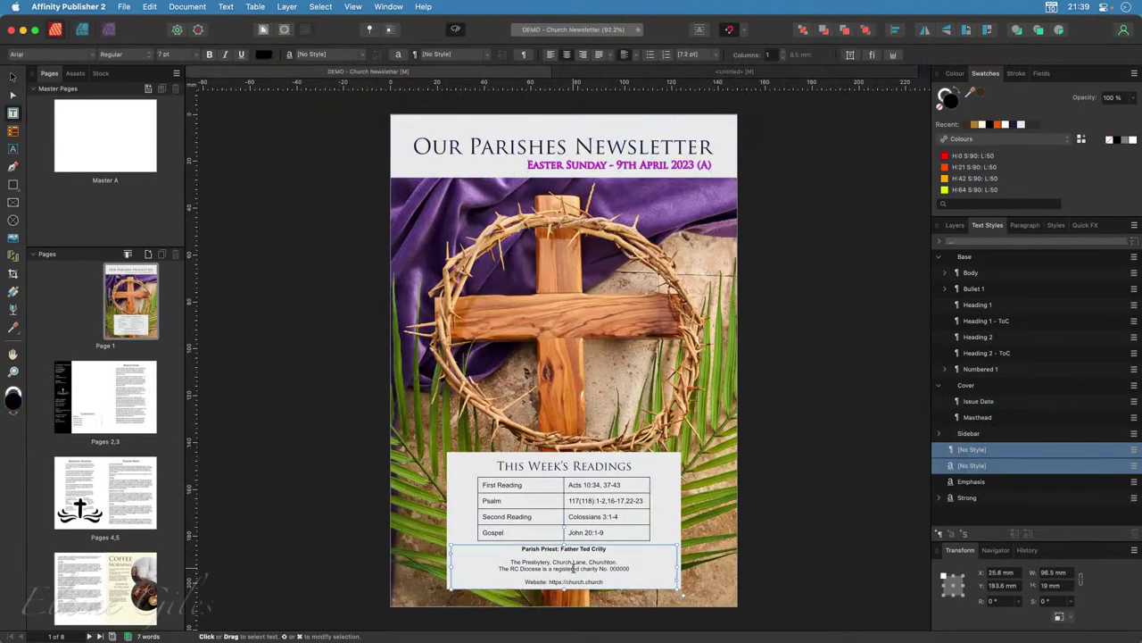
drag(603, 581, 517, 551)
key(super+c)
key(Escape)
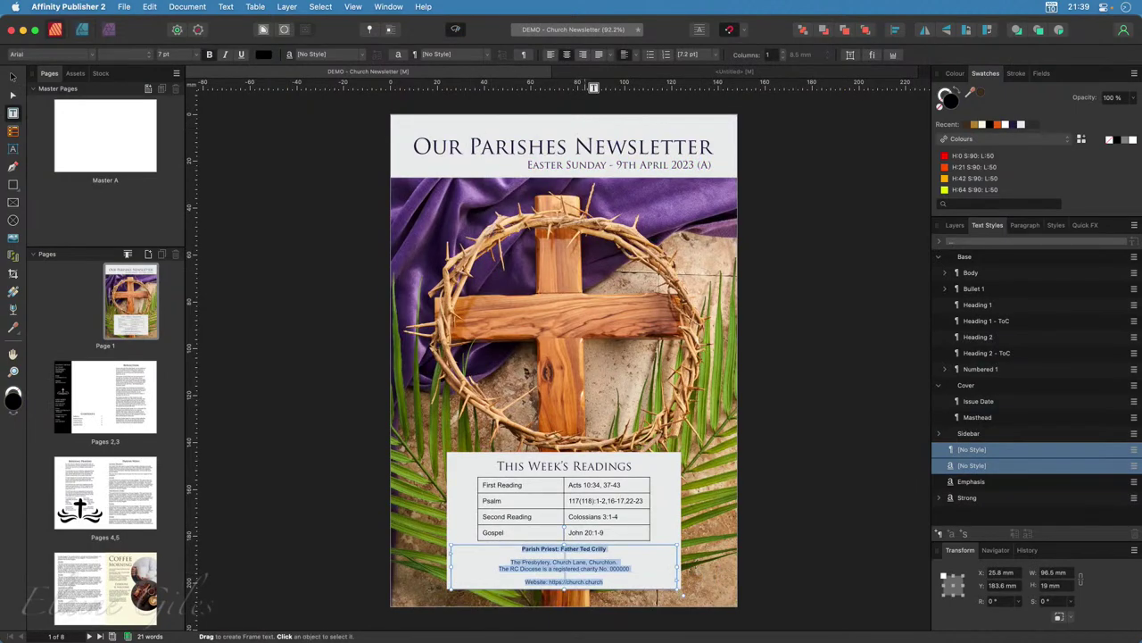
click(587, 74)
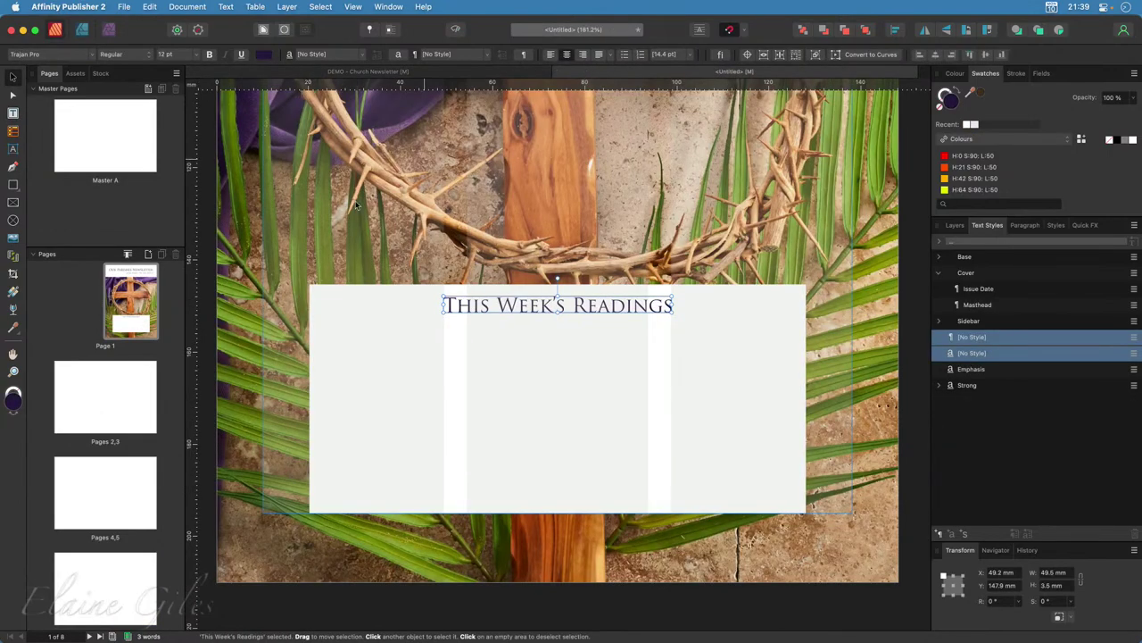
Draw a text frame about 93 by 17 mm in the lower part of the white panel and paste the parish contact details into it.
click(12, 113)
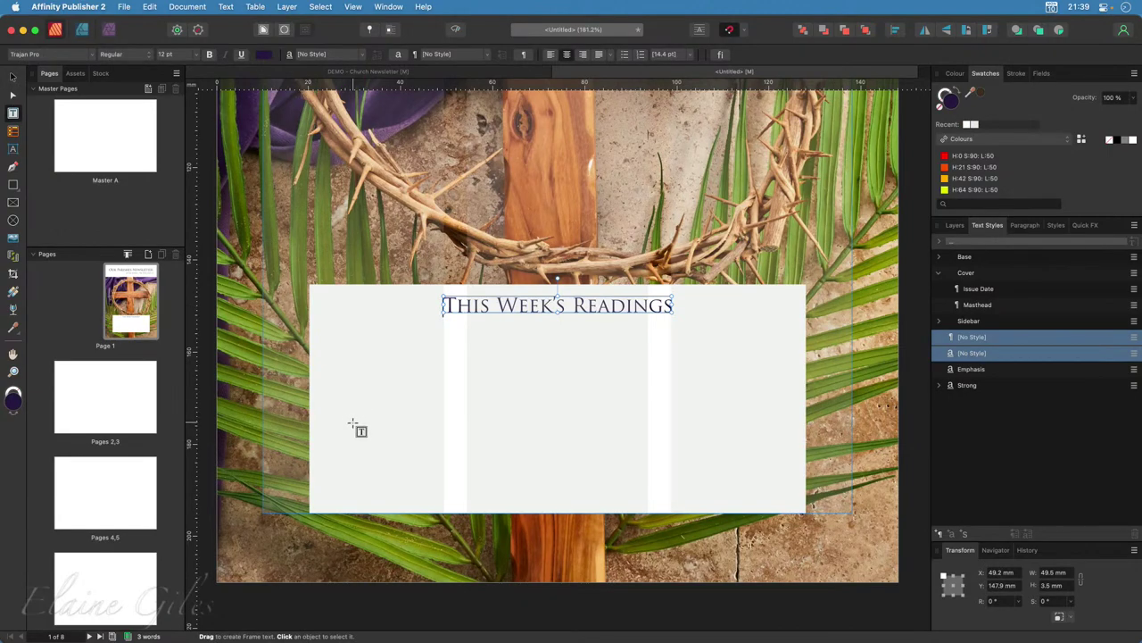
drag(350, 425, 779, 501)
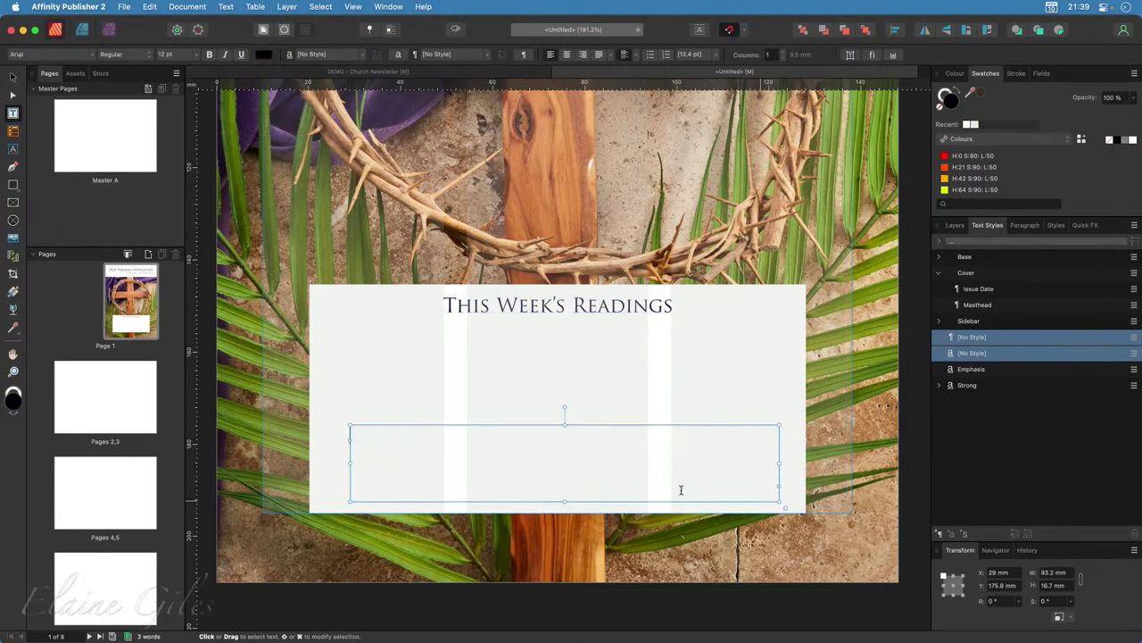
key(super+v)
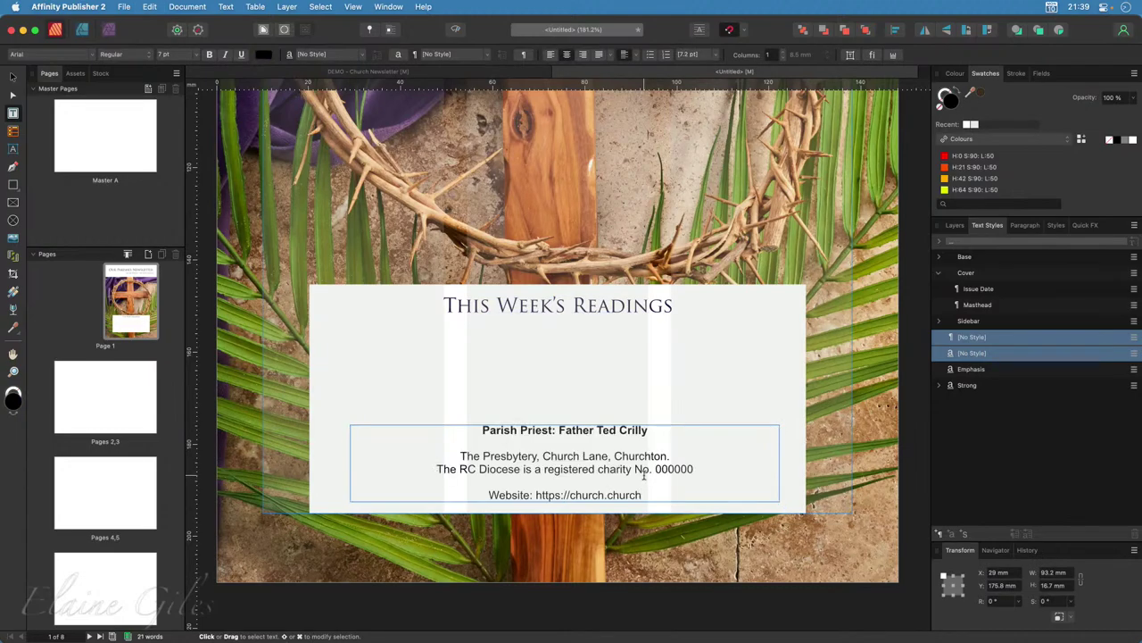
key(Escape)
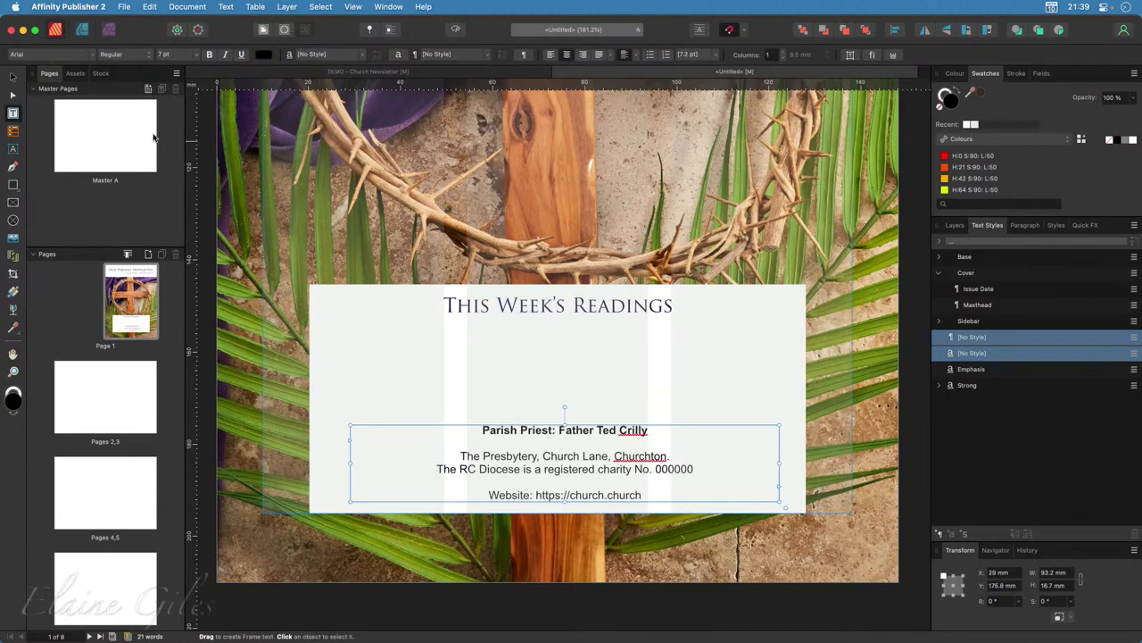
click(13, 77)
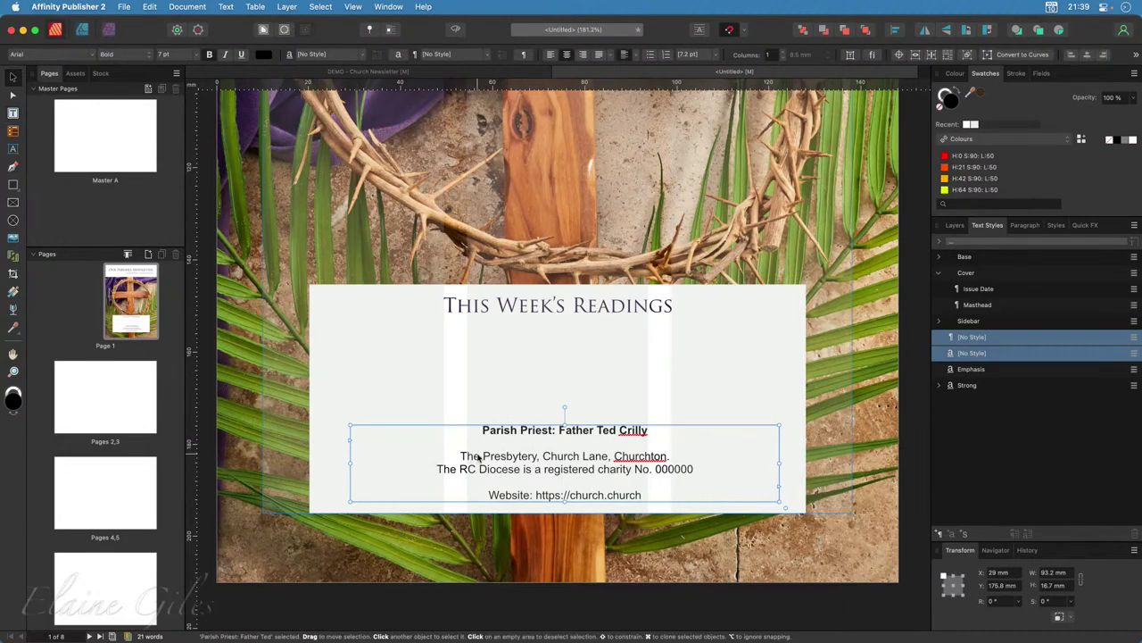
Examine the whole page 1 cover, checking the masthead, issue date, picture frame and readings panel.
scroll(478, 458, down, 1)
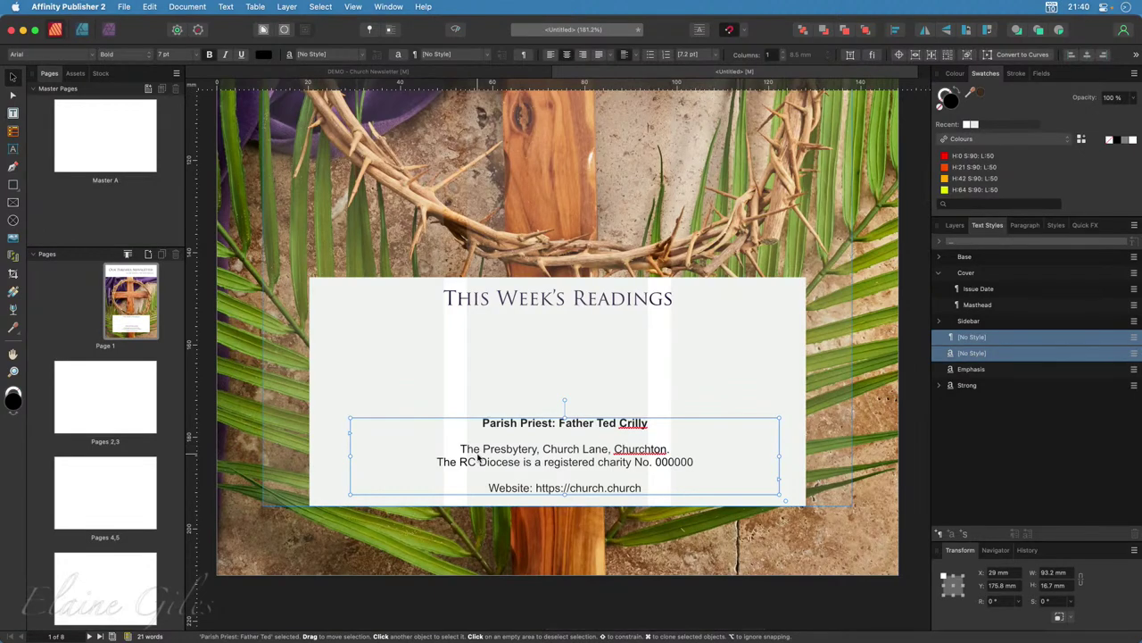
key(super+0)
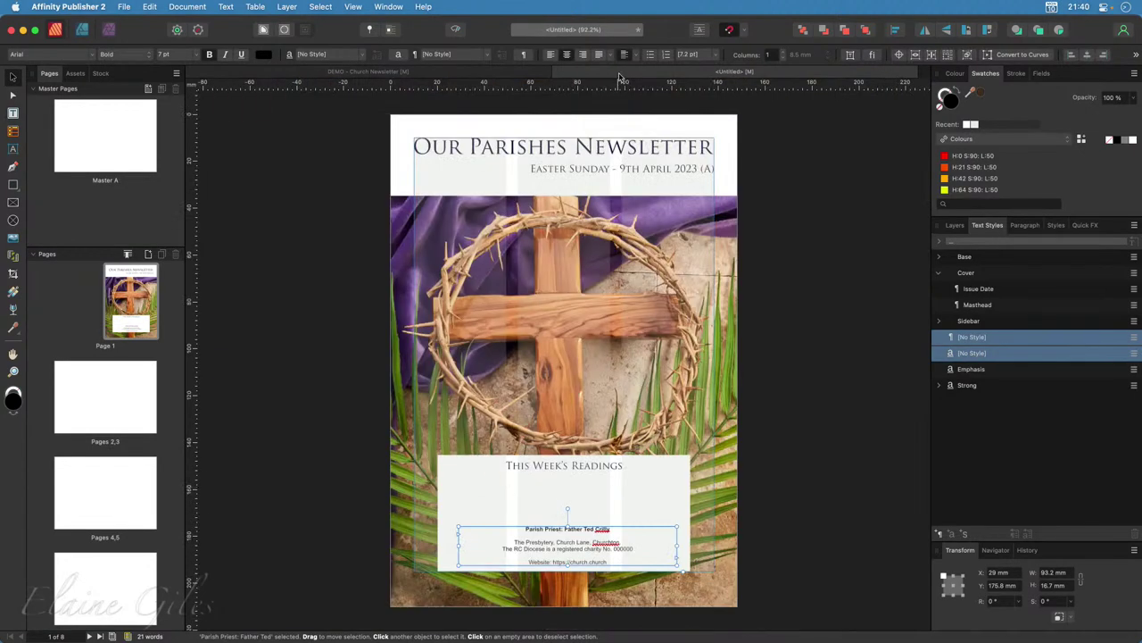
click(576, 154)
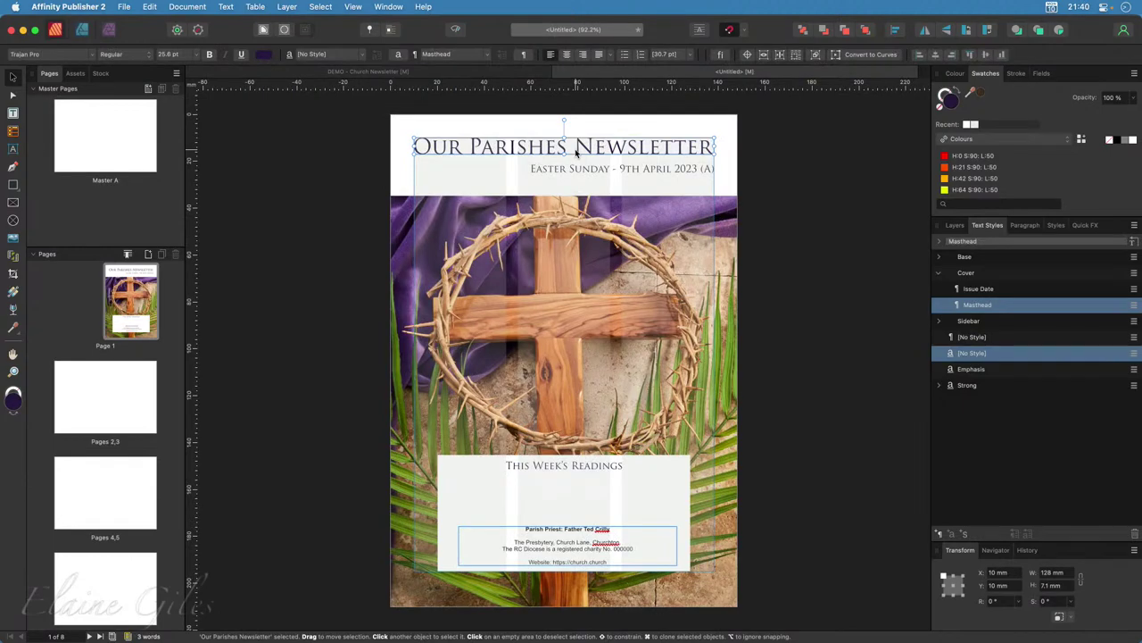
click(594, 173)
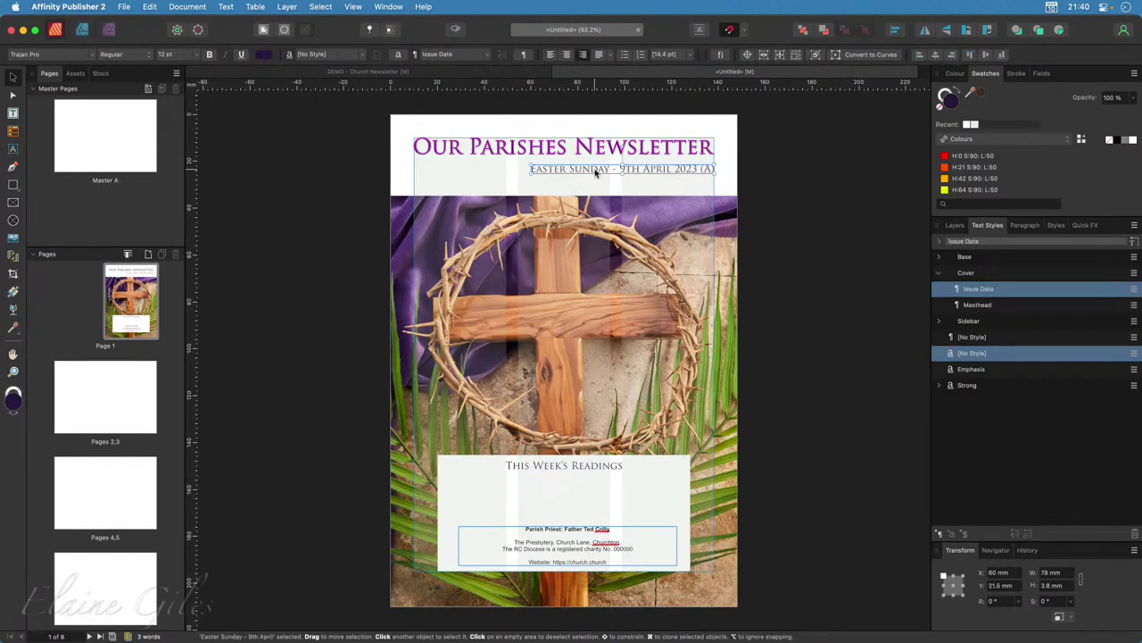
click(550, 309)
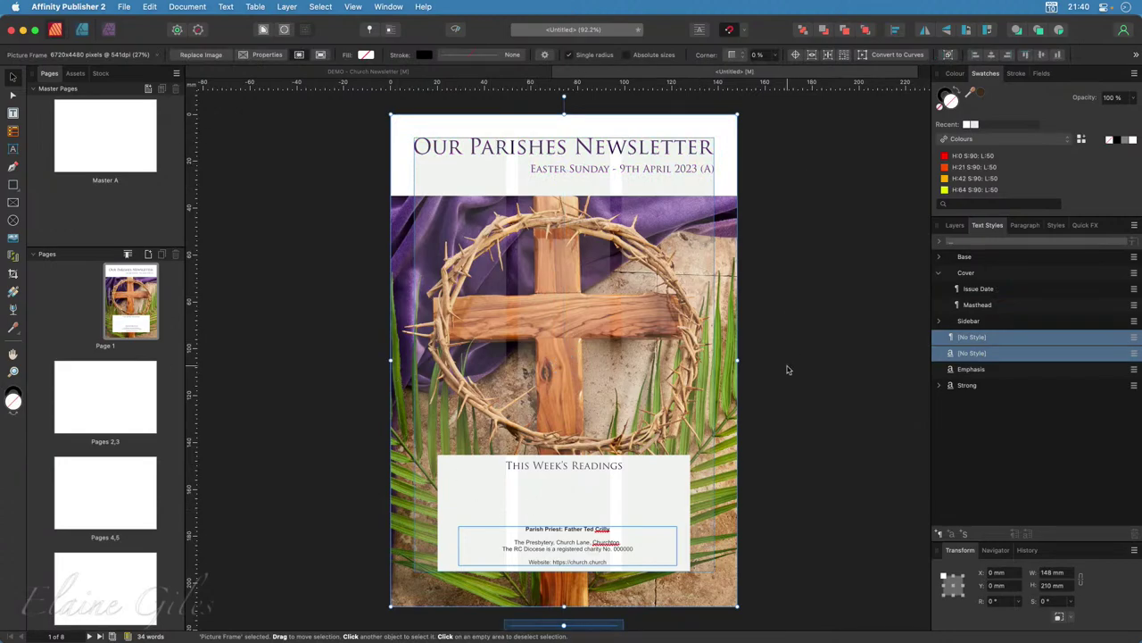
scroll(572, 499, up, 4)
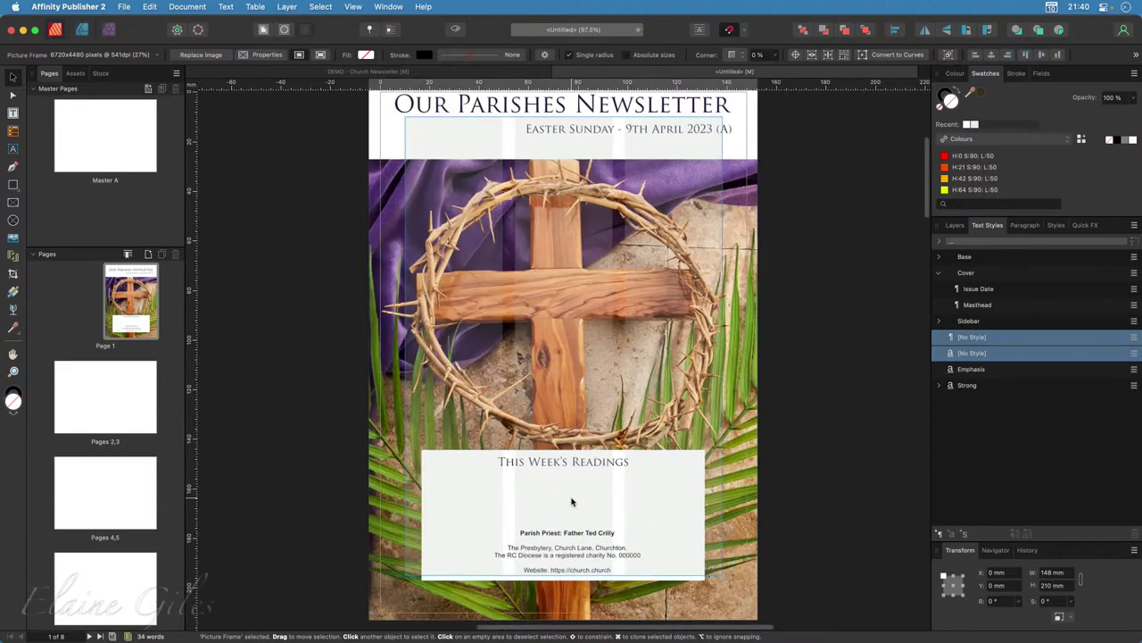
Draw a table of four rows and two columns, about 62 by 20 mm, below the This Week's Readings heading.
scroll(573, 502, up, 6)
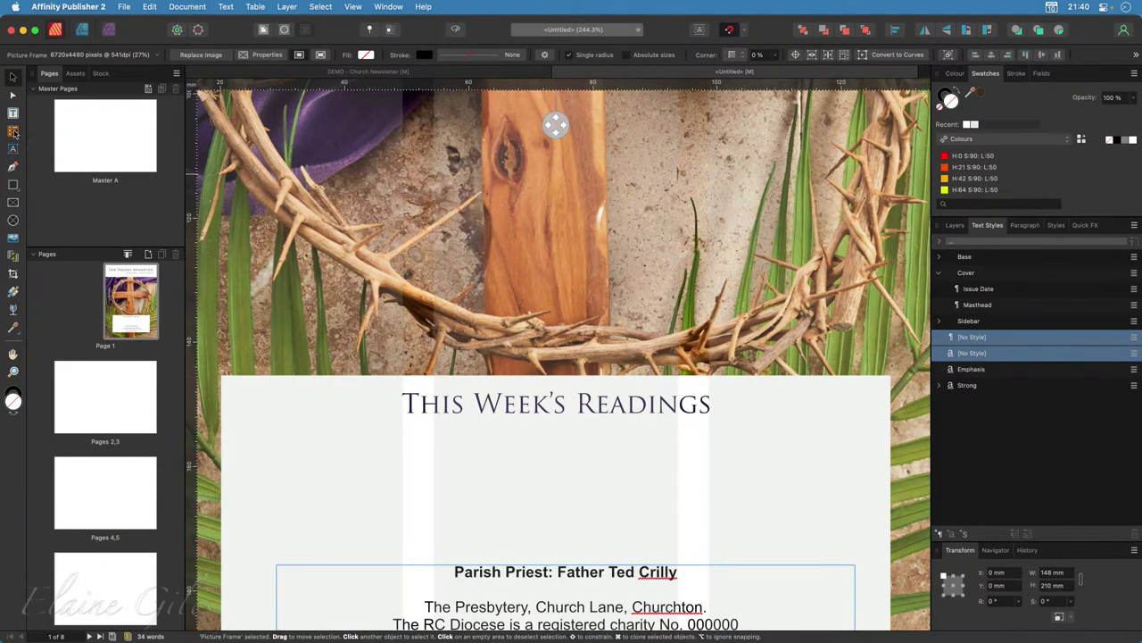
click(12, 131)
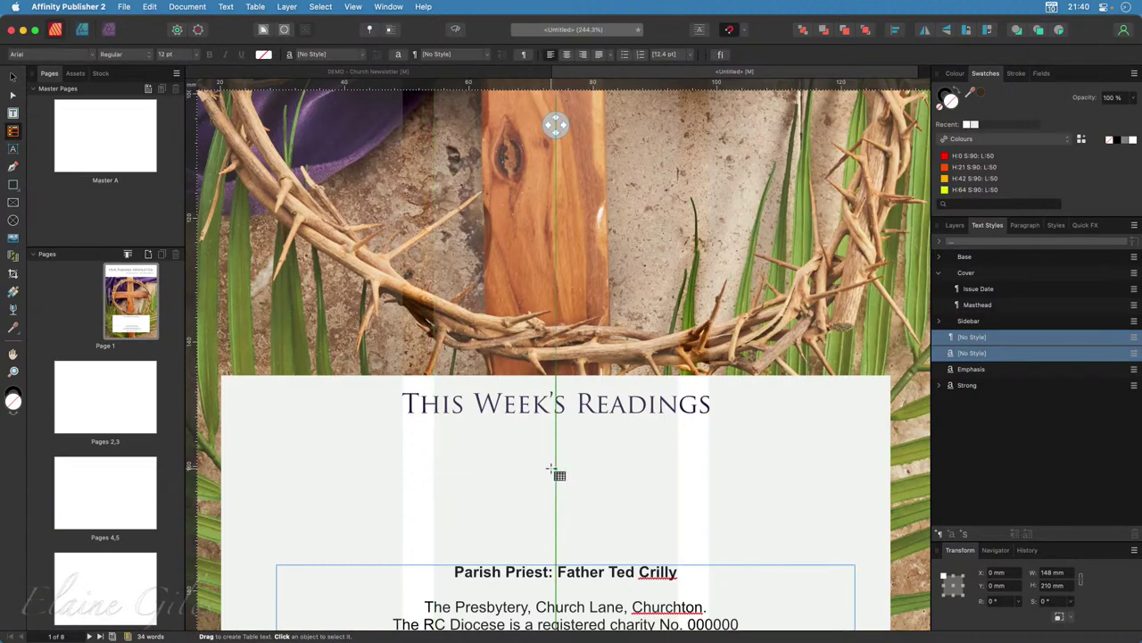
drag(377, 434, 765, 562)
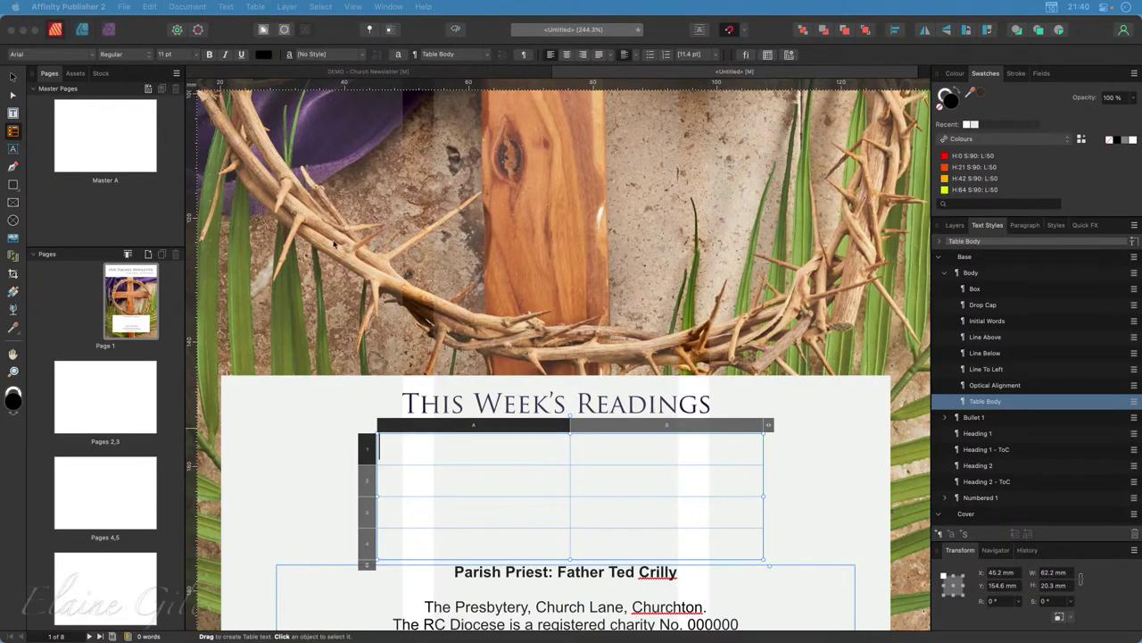
Copy all cells of the readings table on the DEMO - Church Newsletter cover and return to the untitled newsletter.
click(380, 70)
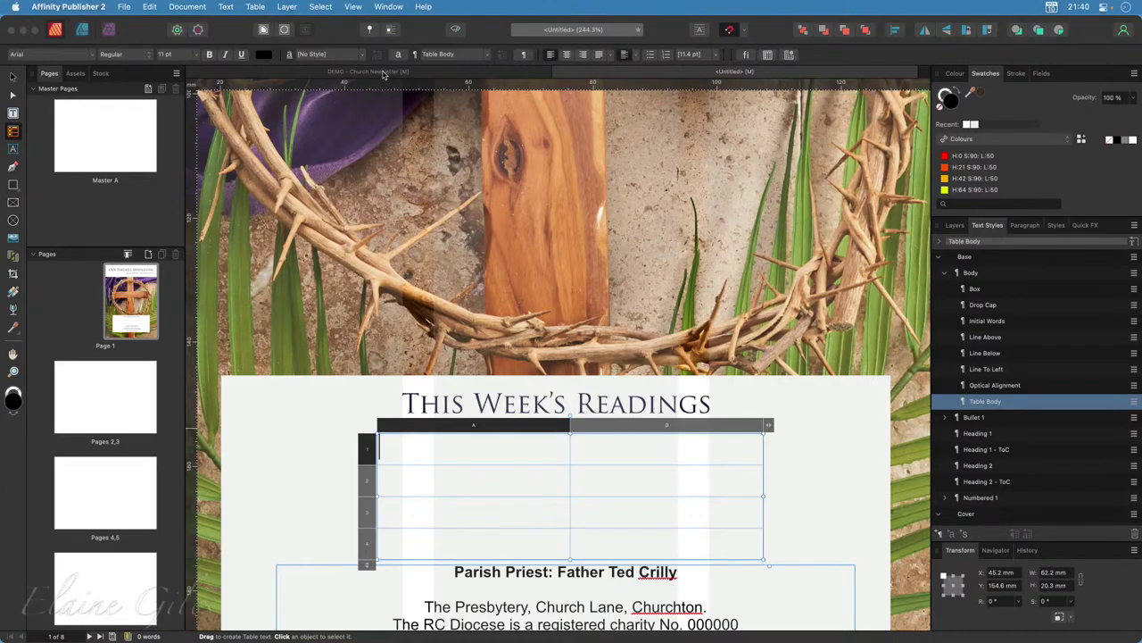
click(384, 74)
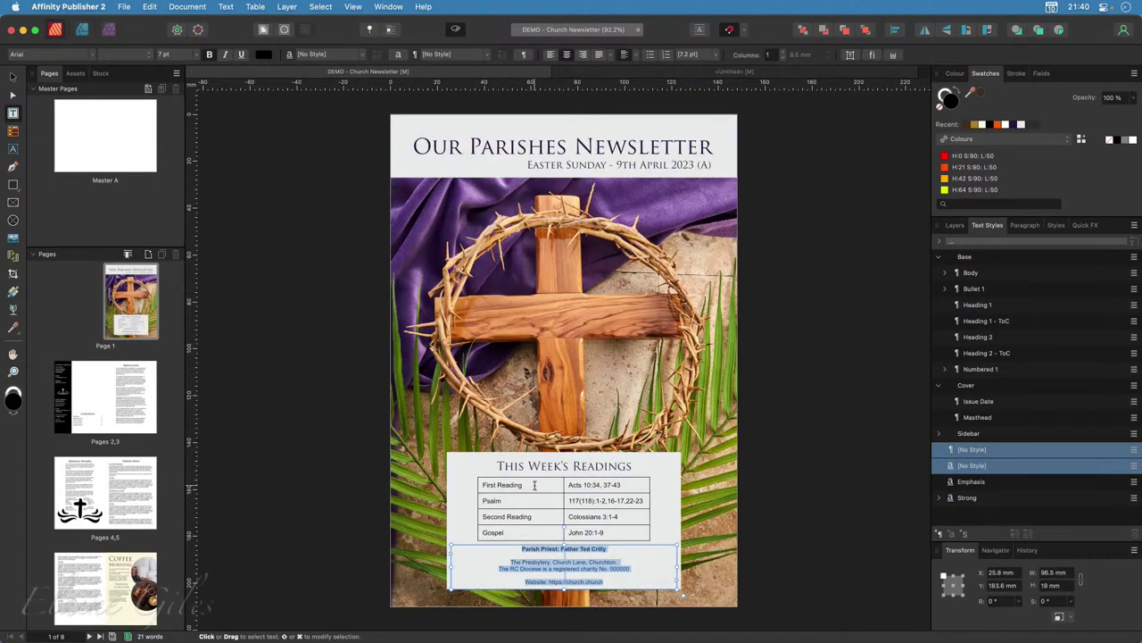
drag(534, 485, 617, 536)
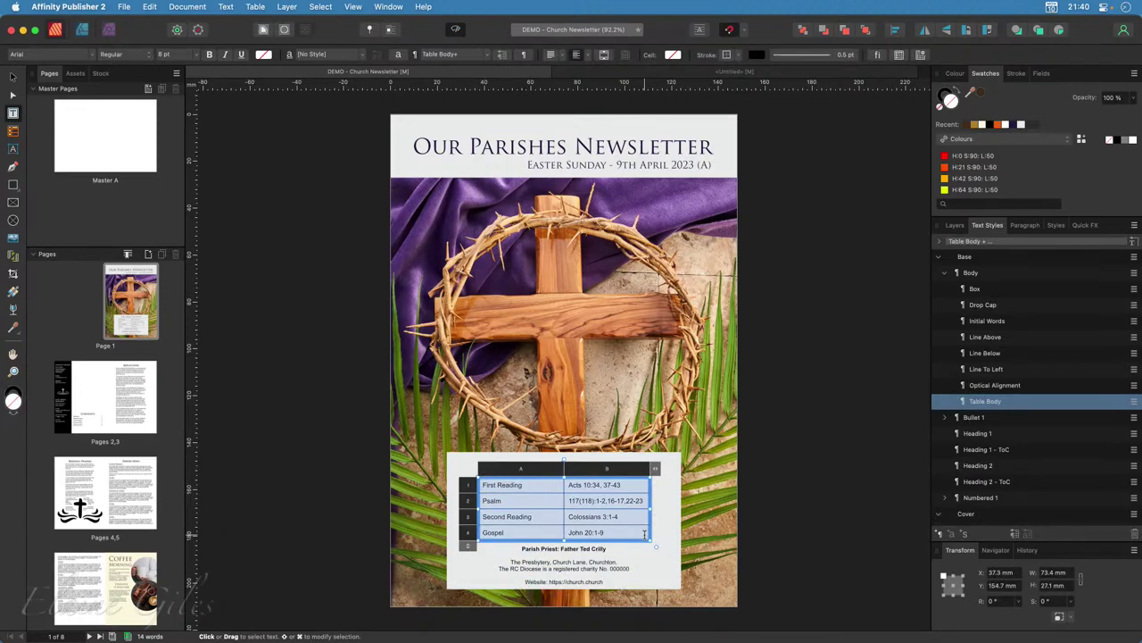
click(607, 74)
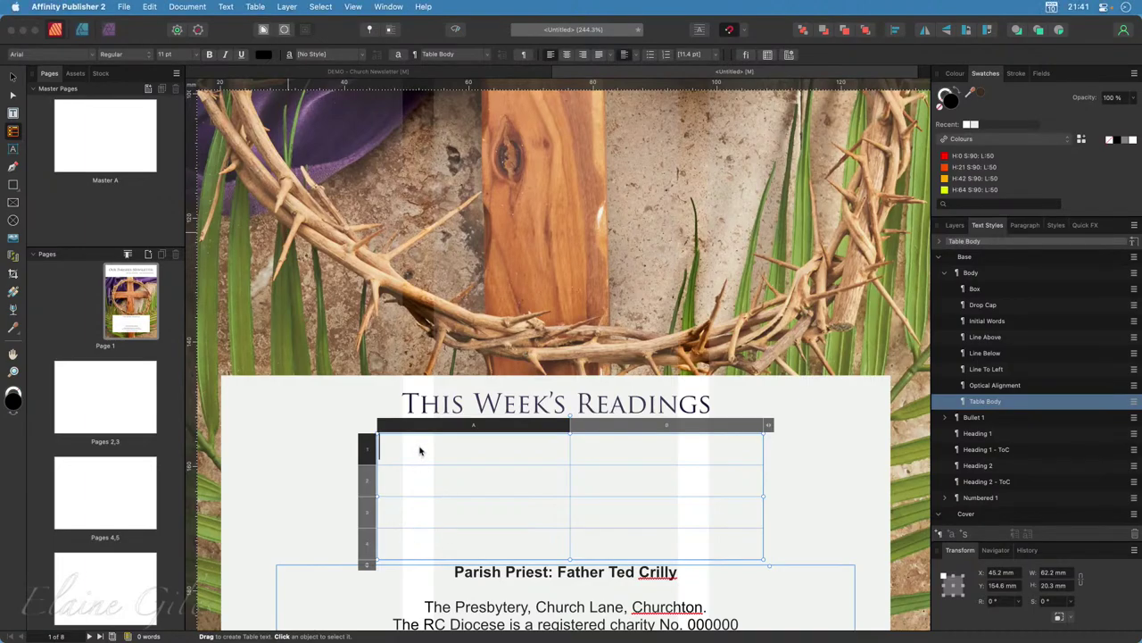
Try to fill the first cell of the new table with text and colour that text black.
click(418, 446)
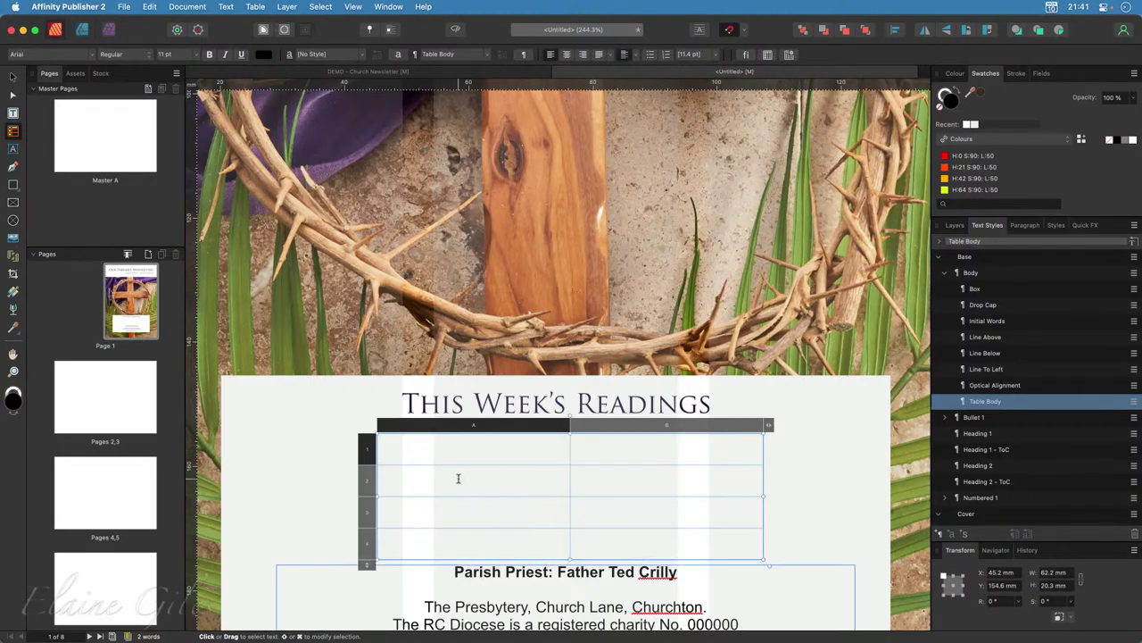
shift+click(393, 443)
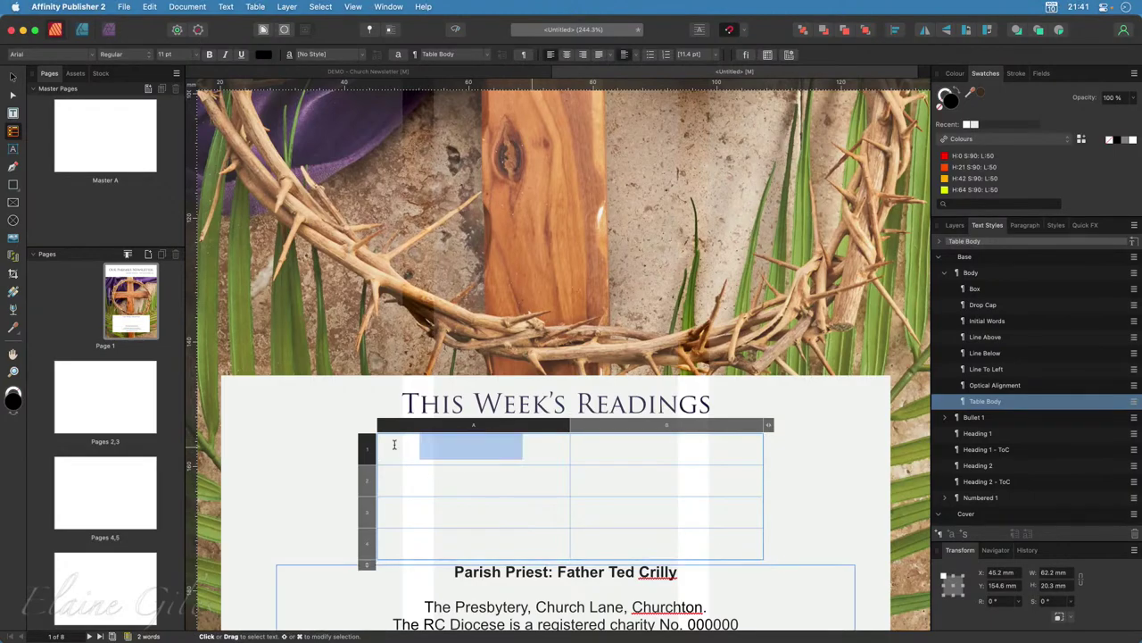
drag(394, 443, 364, 445)
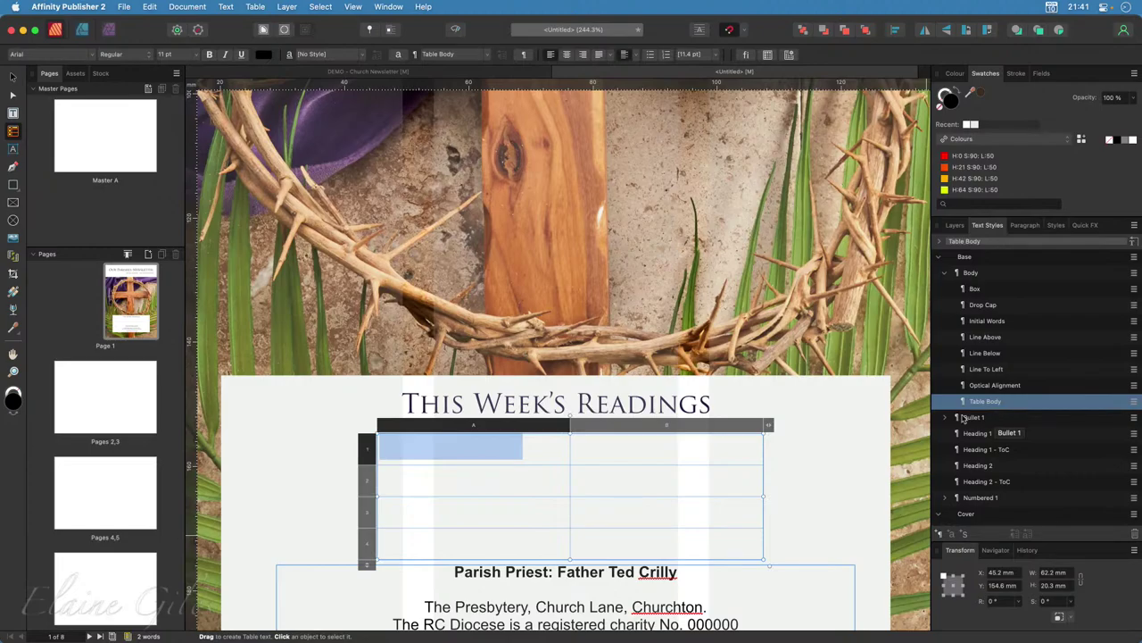
click(1116, 143)
click(528, 477)
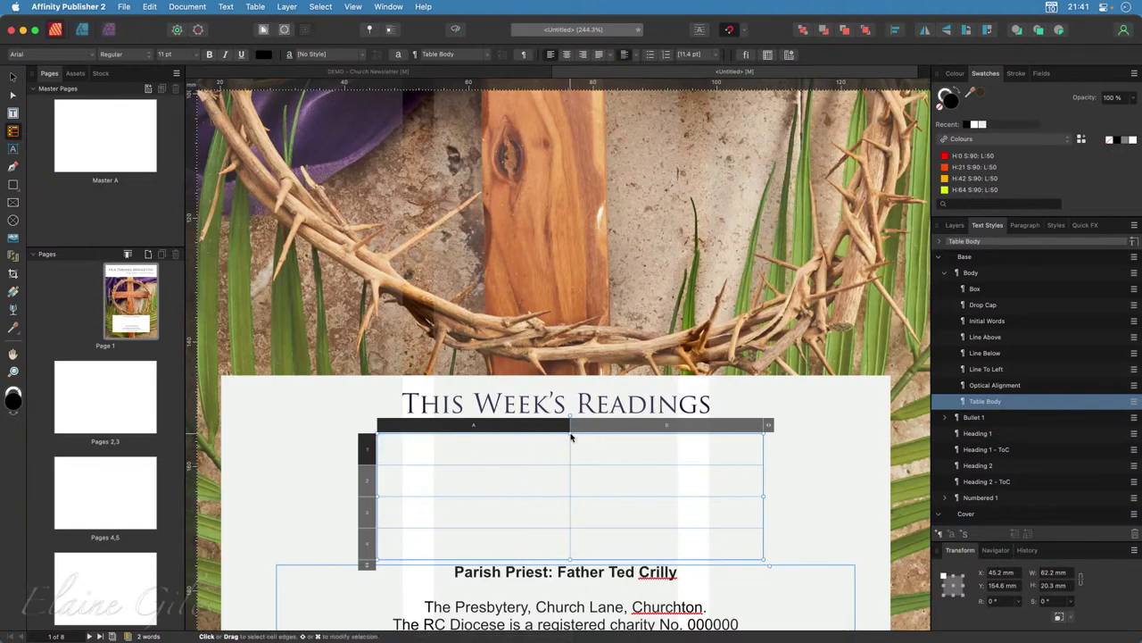
mouse_move(571, 436)
mouse_down()
mouse_move(569, 354)
mouse_move(569, 426)
mouse_up()
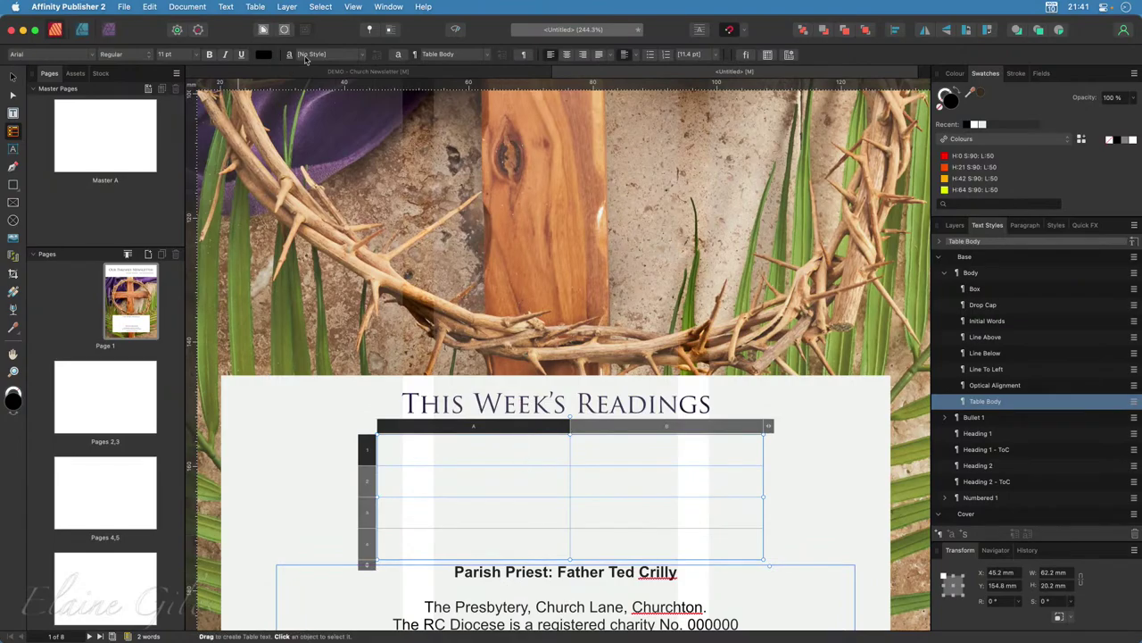
Recheck the readings table in the DEMO newsletter and paste its copied cells over all cells of the new table.
click(381, 71)
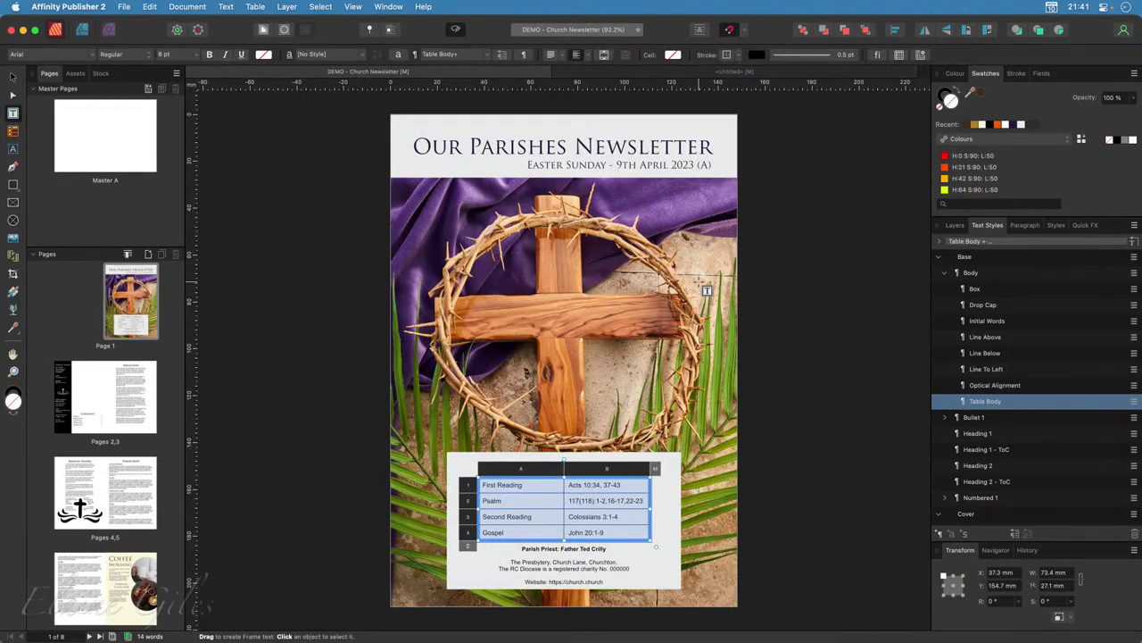
click(682, 73)
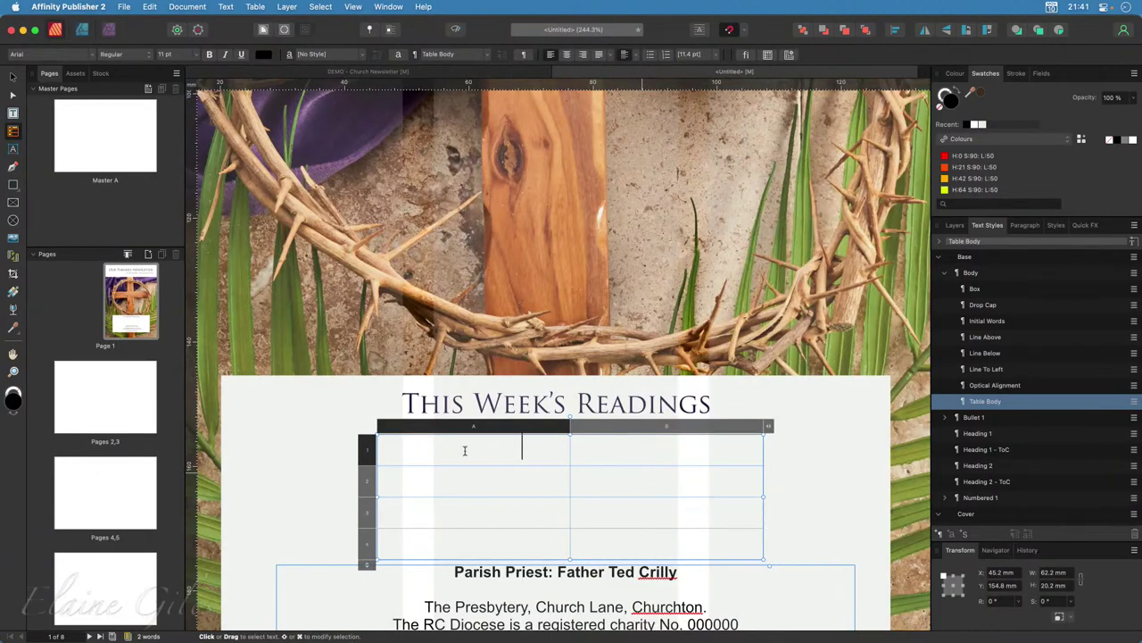
drag(667, 541, 452, 449)
key(super+v)
Try to shrink the pasted table to about 73 by 50 mm and undo the pasted cell contents.
scroll(452, 449, up, 3)
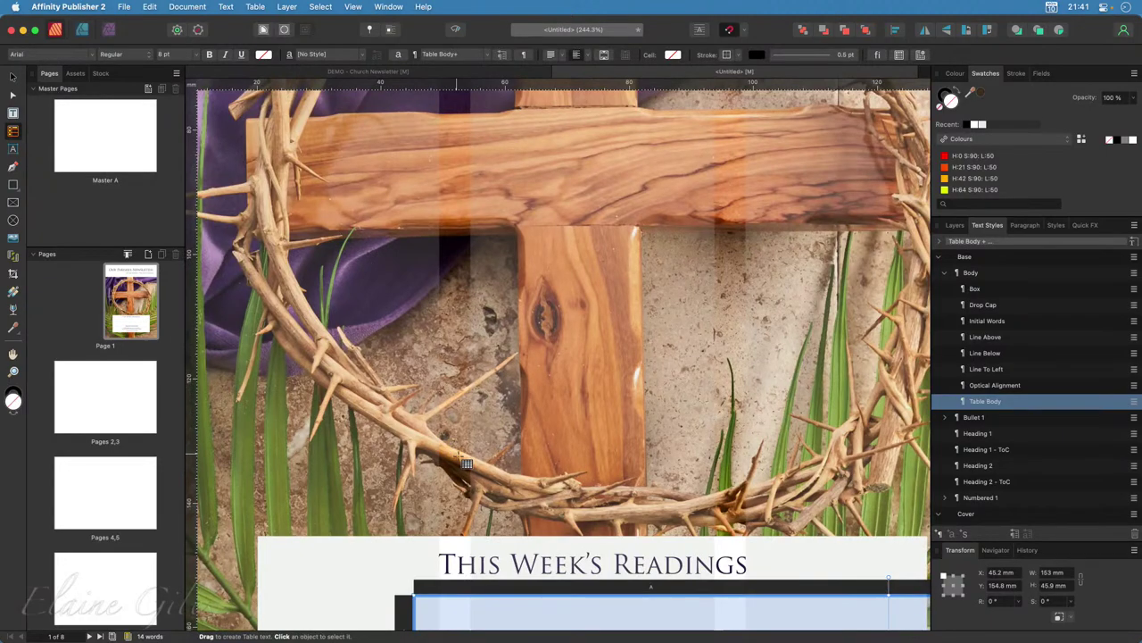
scroll(505, 468, down, 10)
scroll(505, 468, down, 4)
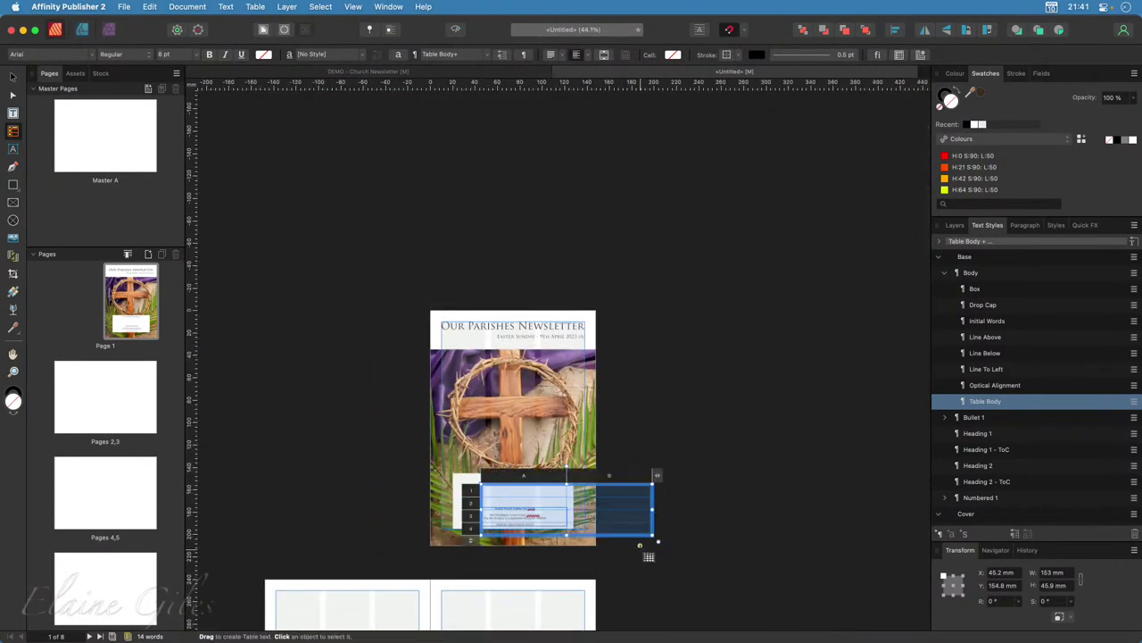
scroll(632, 568, up, 3)
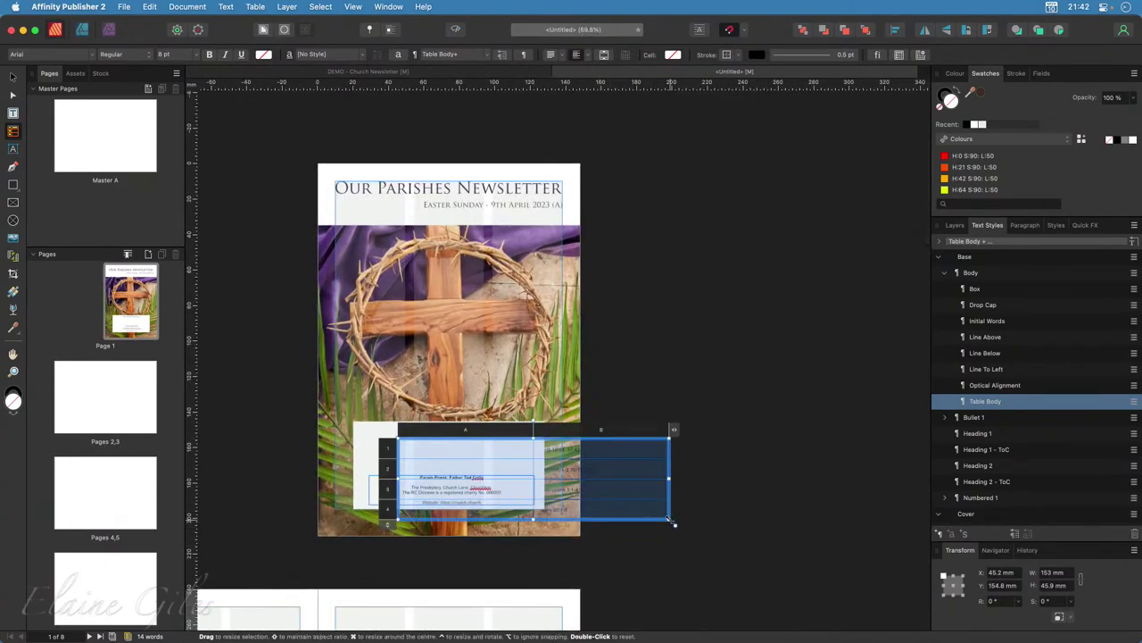
drag(669, 519, 521, 471)
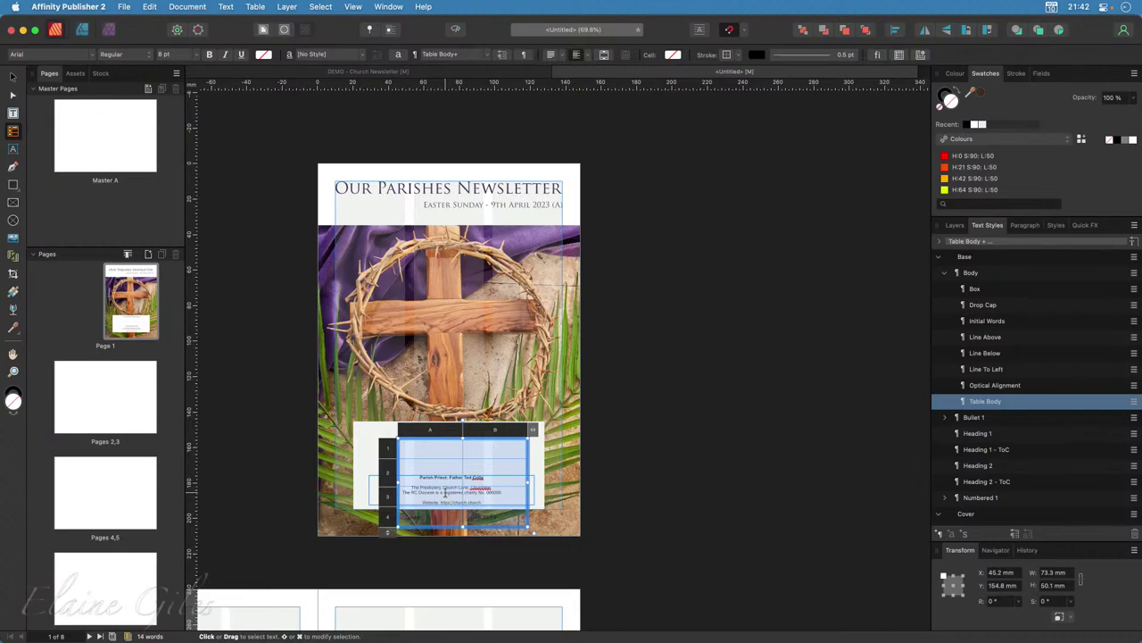
key(super+z)
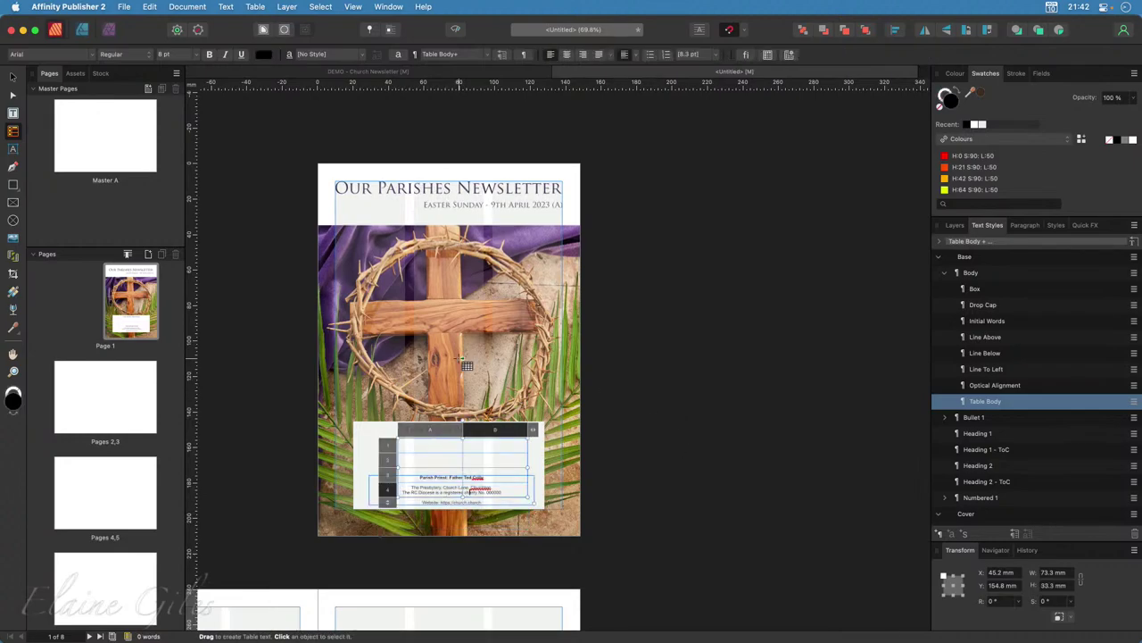
Bring the empty table above the white rectangles in the layer order and delete it.
click(13, 78)
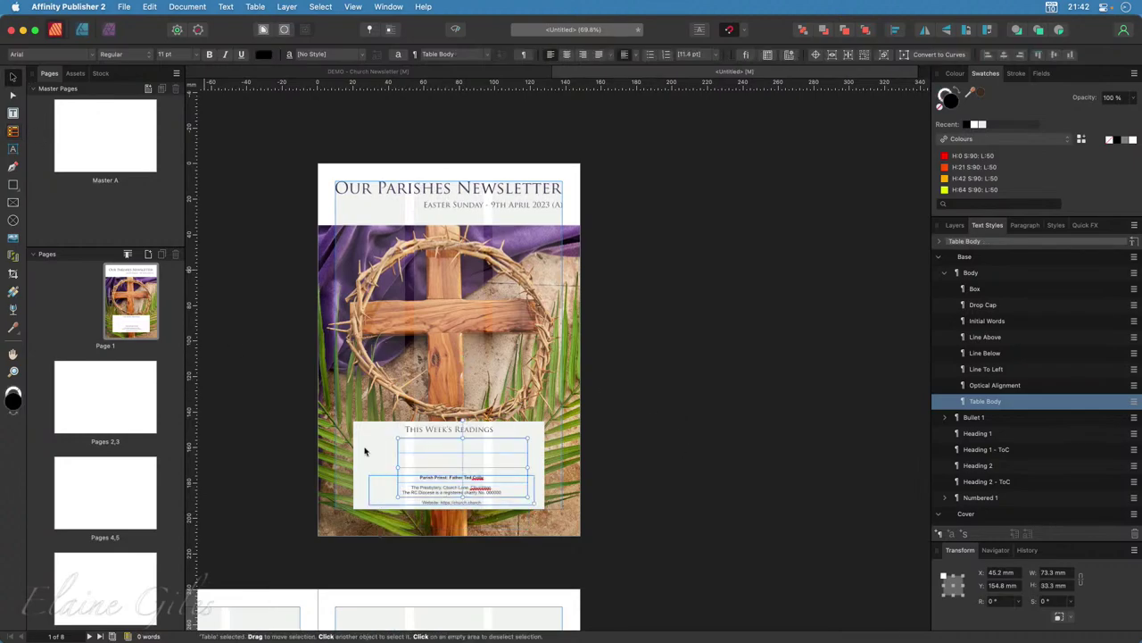
click(460, 462)
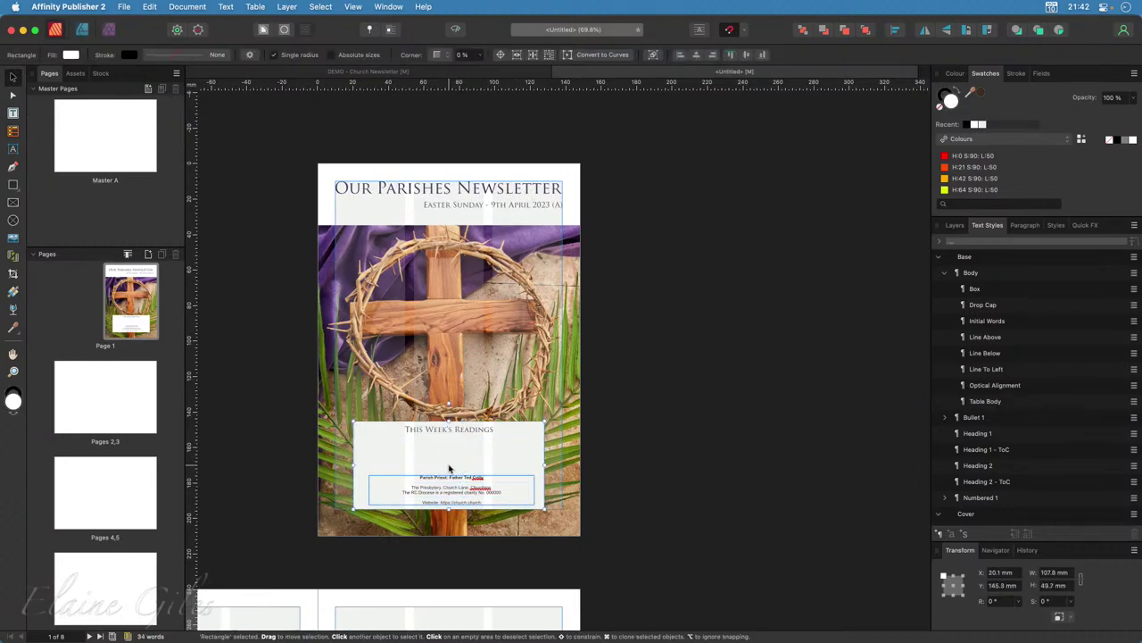
click(627, 490)
click(955, 225)
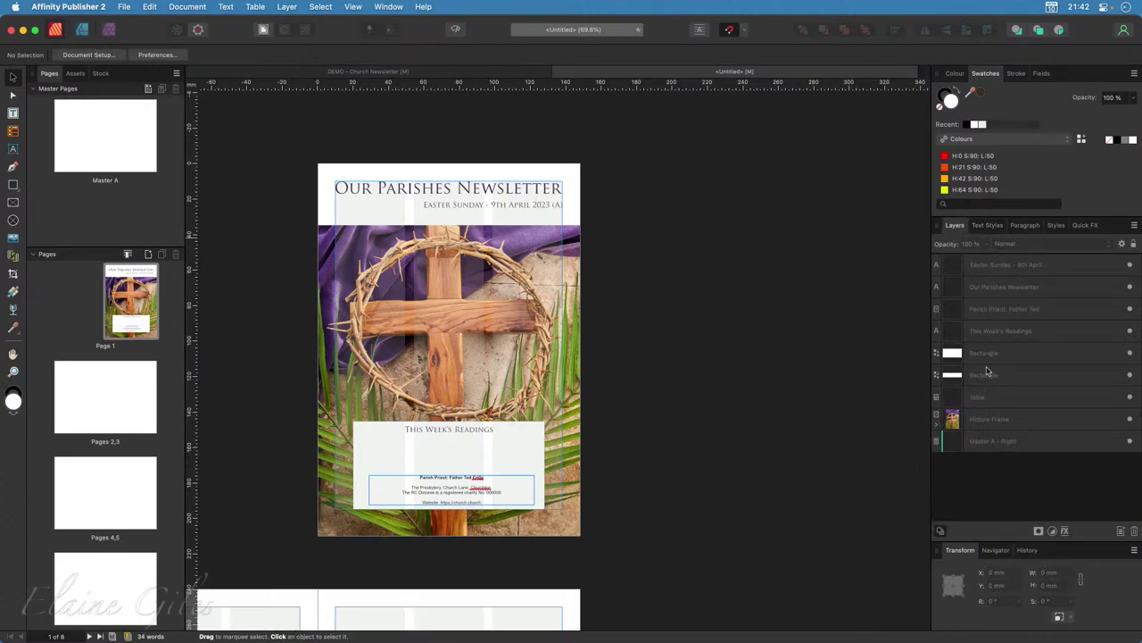
click(1004, 396)
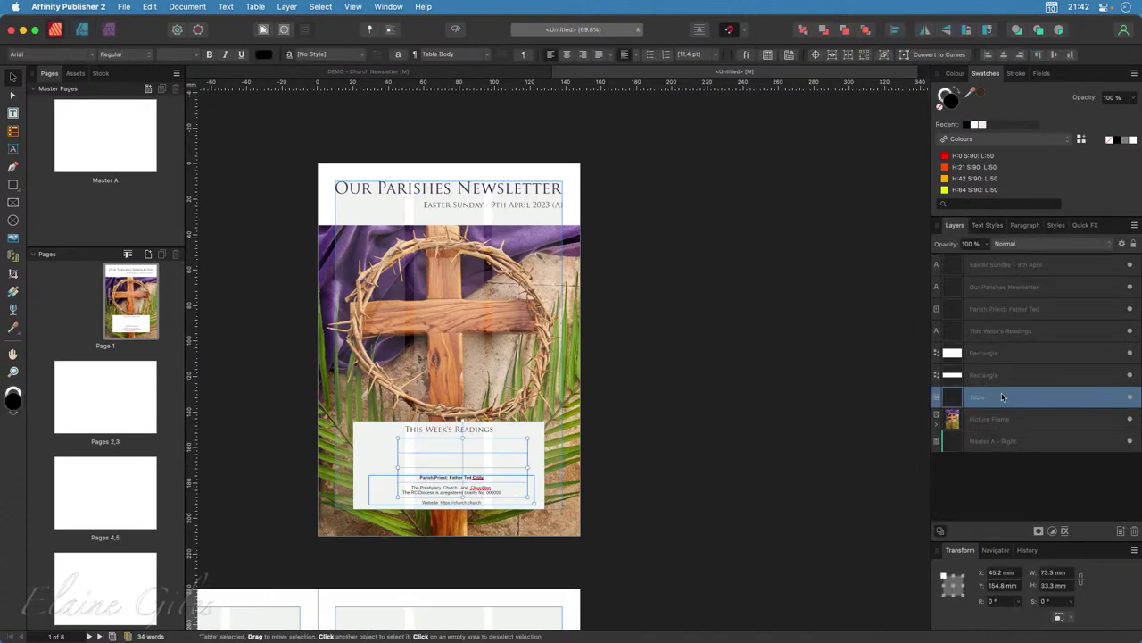
super+click(999, 352)
drag(1000, 352, 999, 349)
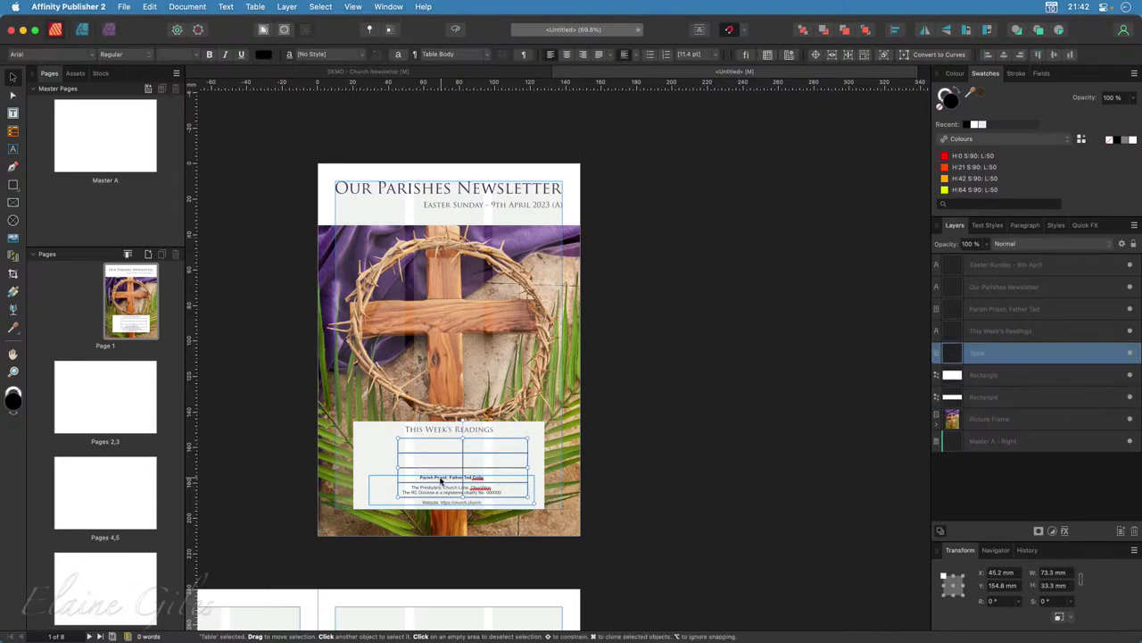
key(Delete)
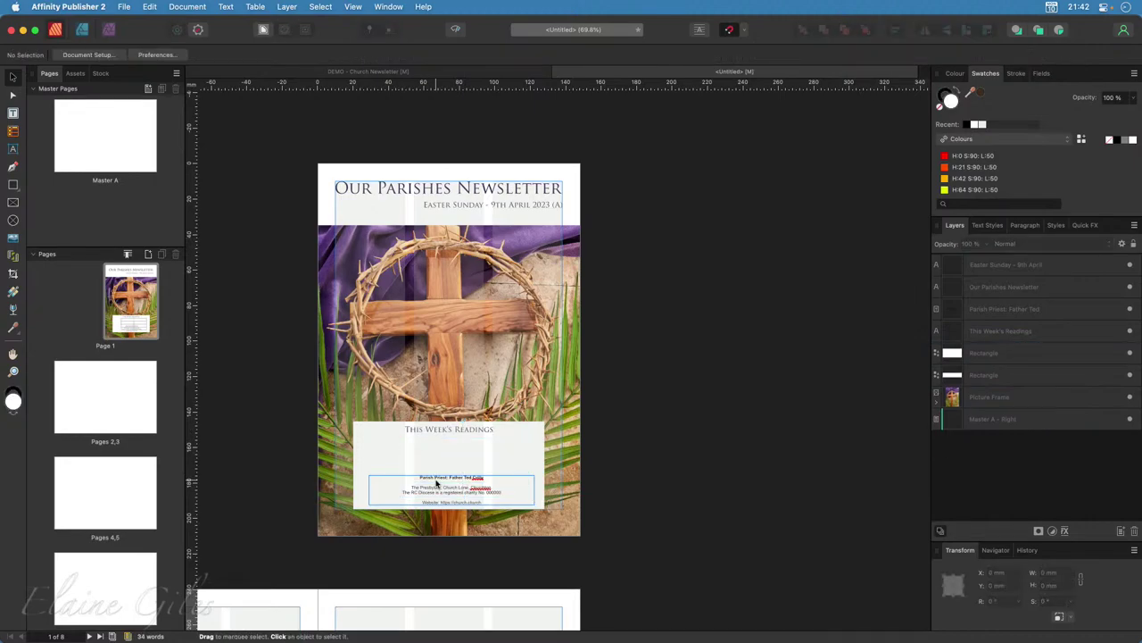
Copy the readings table as a whole object from the DEMO - Church Newsletter cover and return to the untitled newsletter.
click(387, 73)
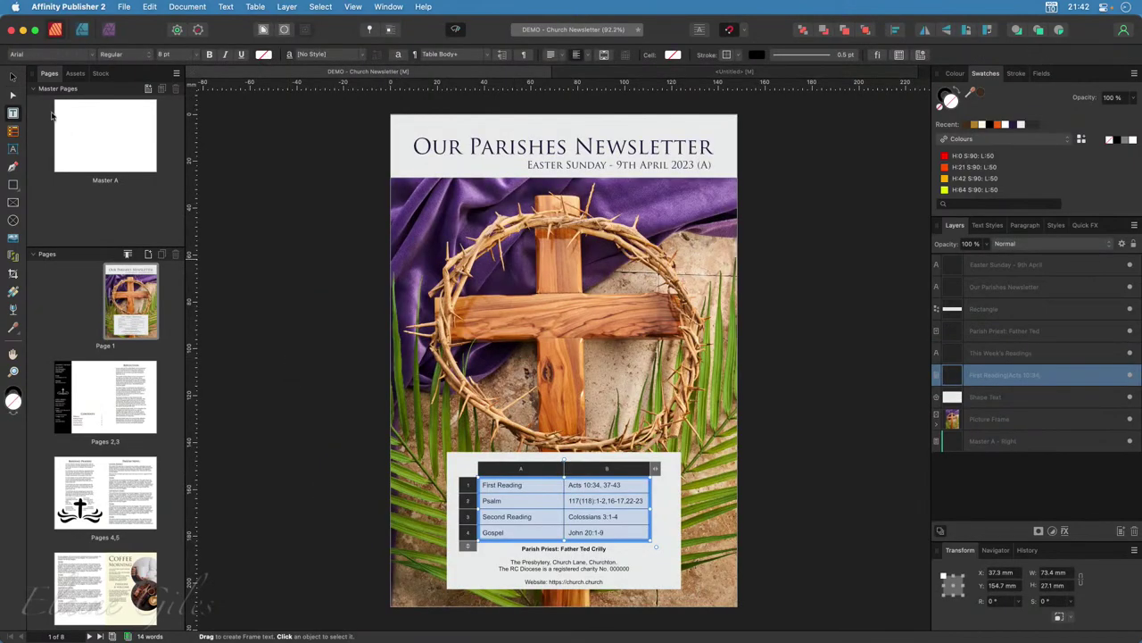
click(12, 77)
click(224, 395)
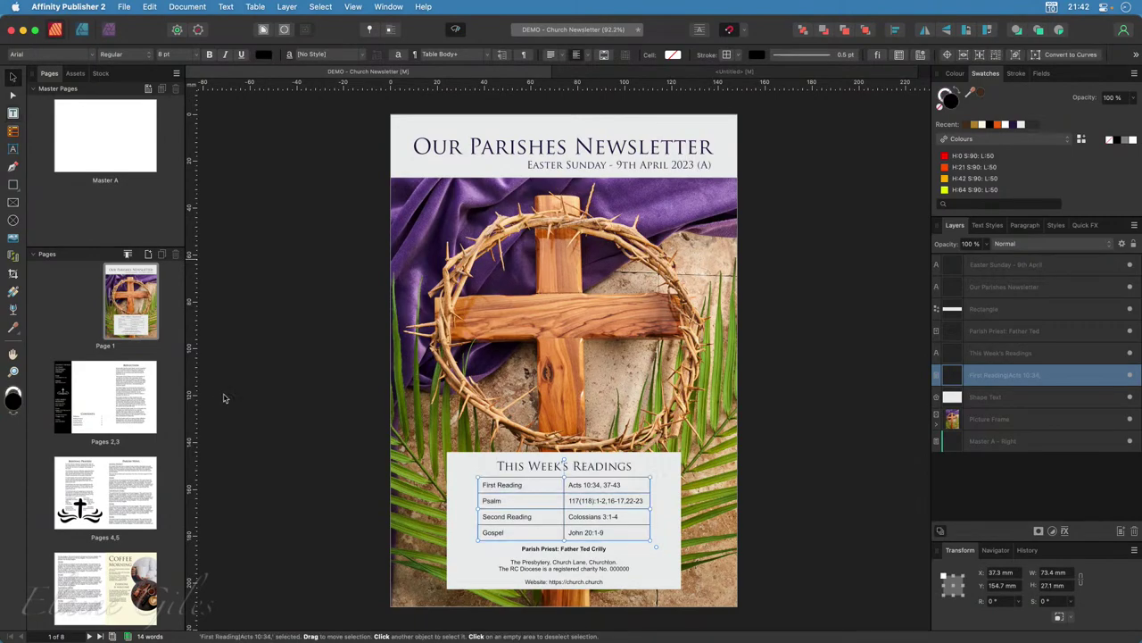
click(518, 507)
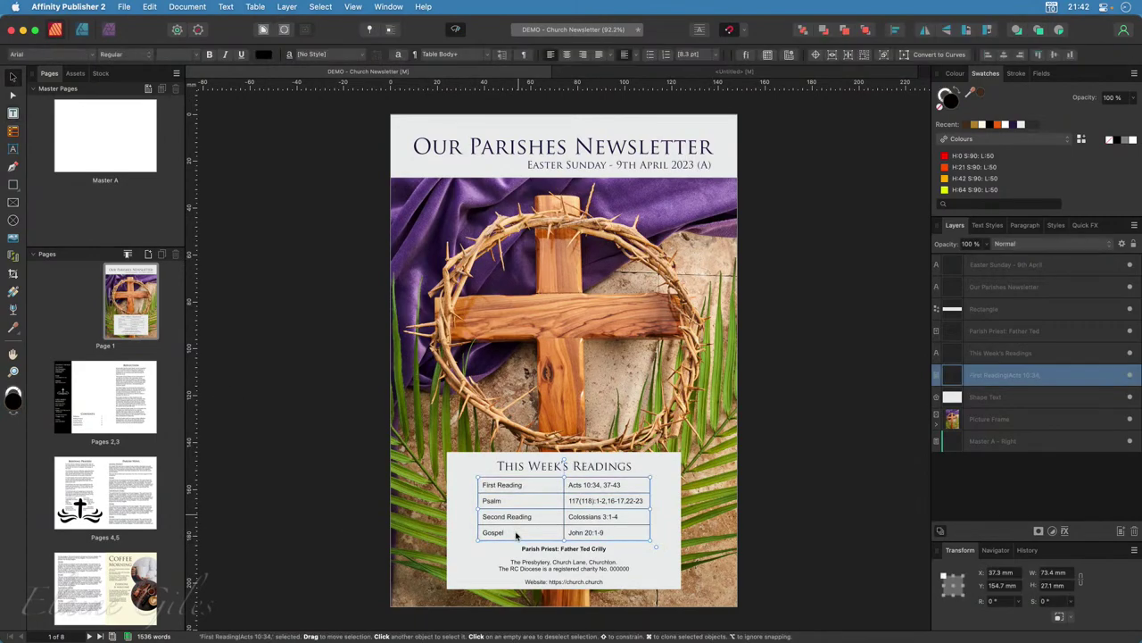
click(683, 72)
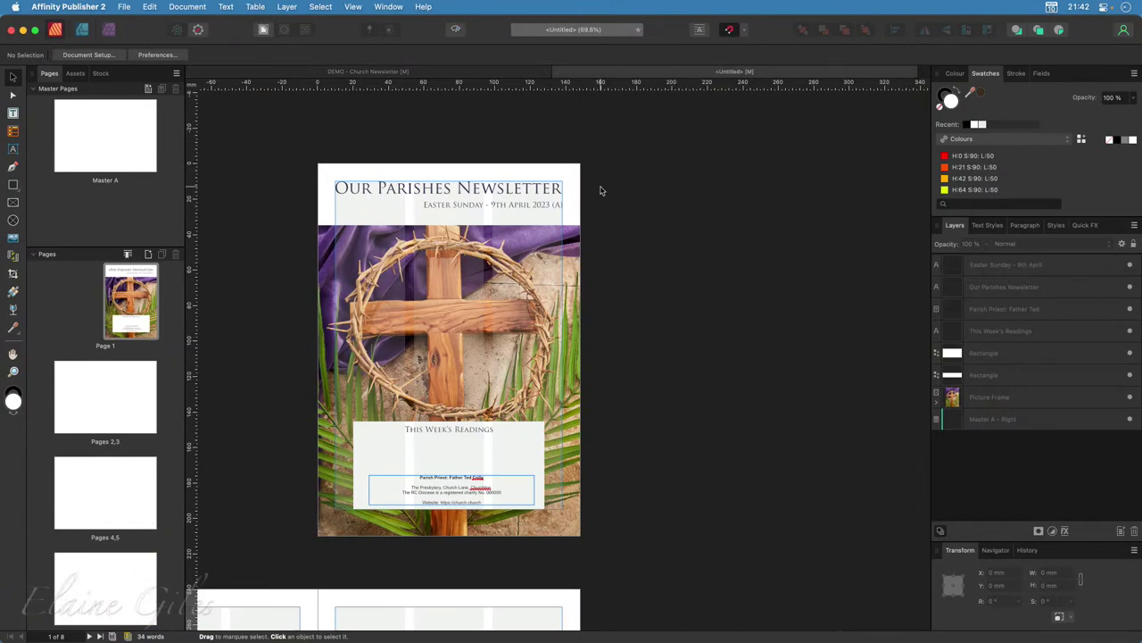
Paste the readings table onto page 1 and move it onto the lower white panel at about X 38.9, Y 148.7 mm.
click(392, 443)
key(super+v)
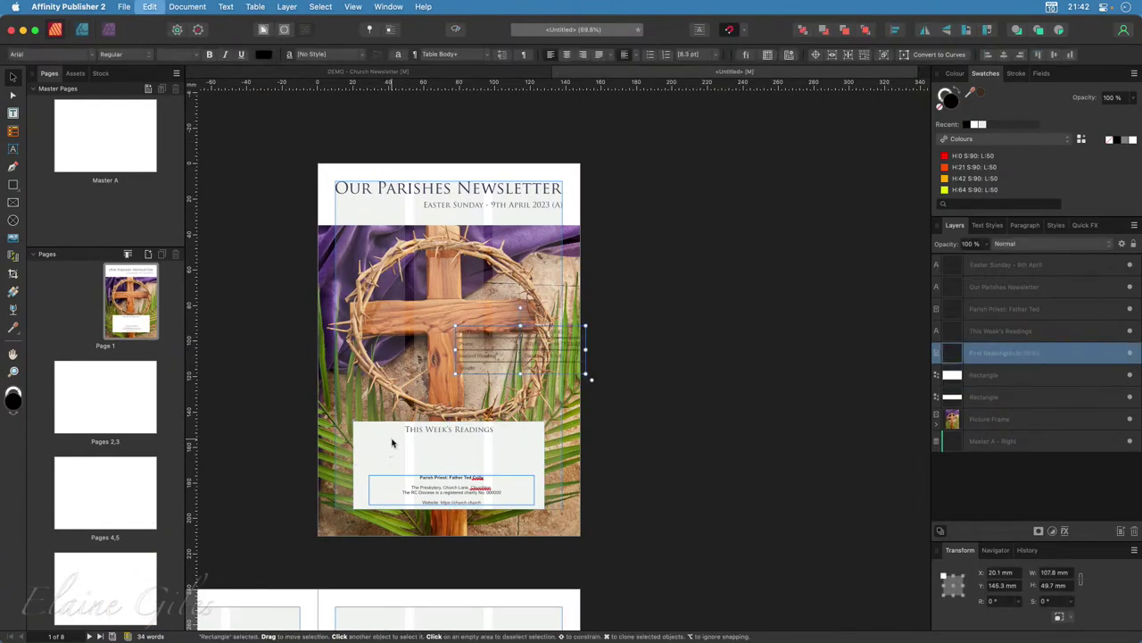
drag(520, 348, 454, 450)
Extend the lower white panel upwards to a height of about 60.5 mm.
scroll(427, 490, up, 3)
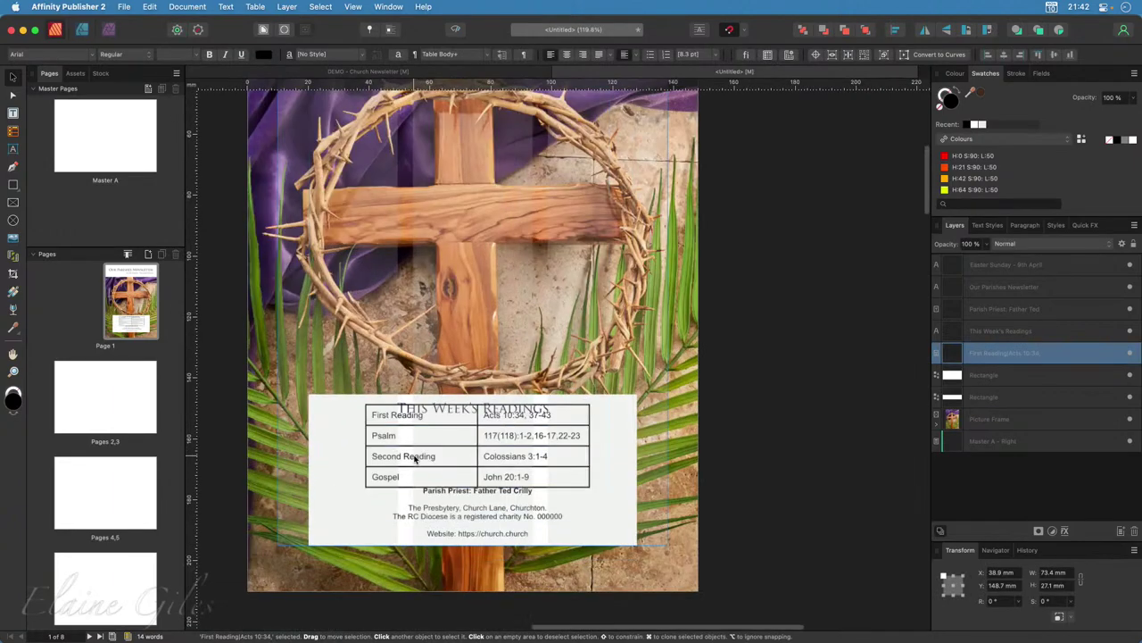
scroll(339, 472, up, 1)
scroll(329, 422, up, 1)
click(372, 385)
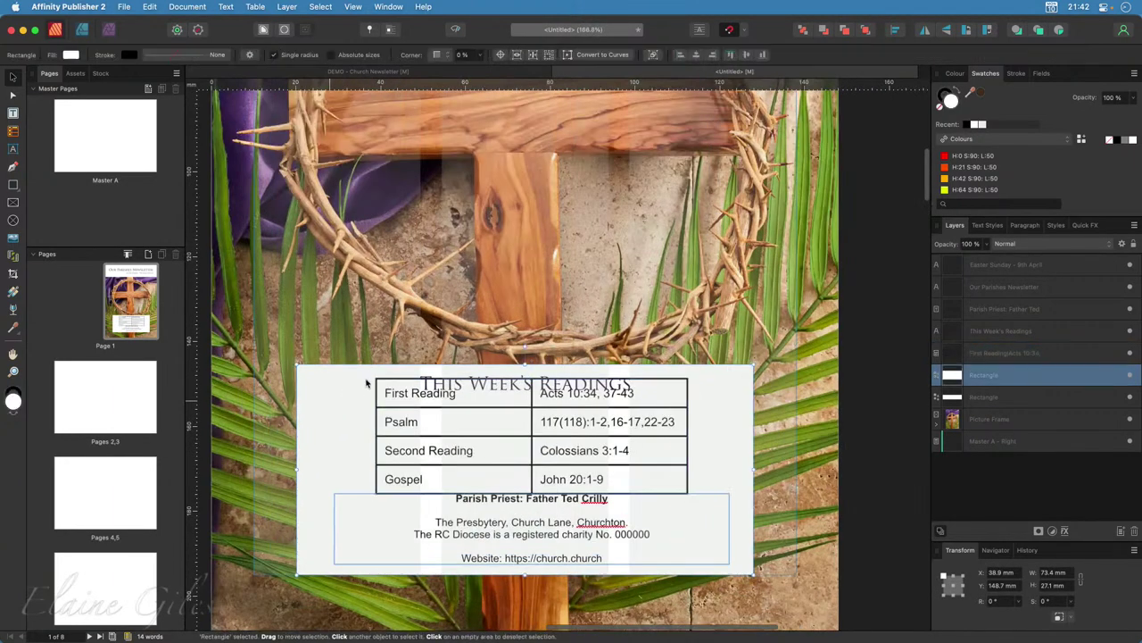
drag(526, 349, 526, 305)
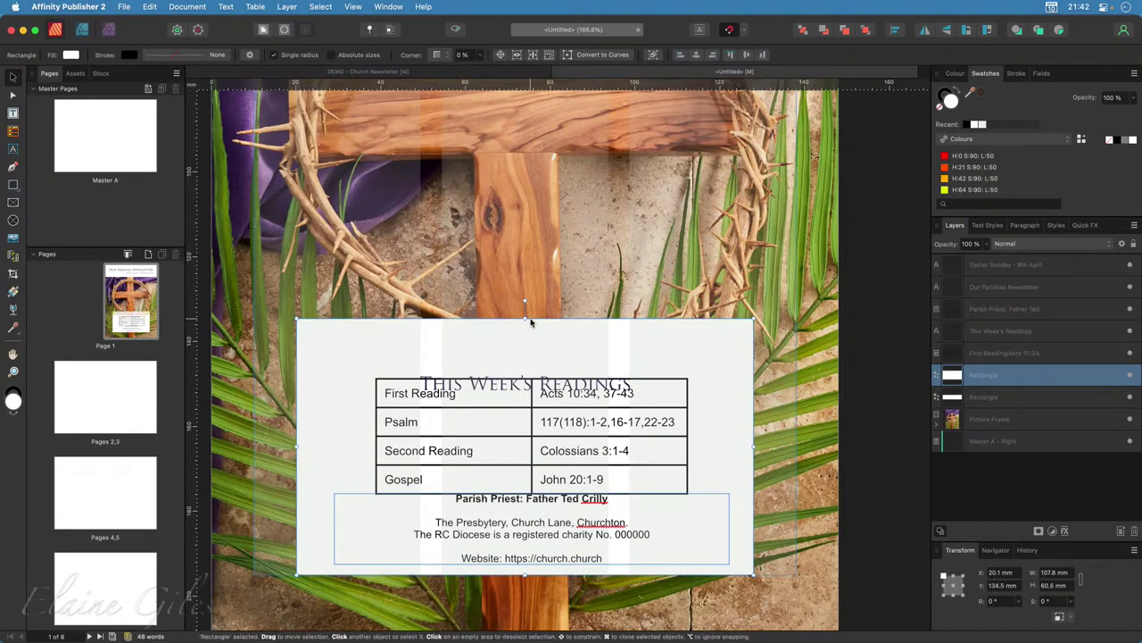
Move the readings heading up to about Y 139.9 mm and centre the readings table beneath it at X 37.3, Y 146.1 mm.
click(504, 386)
drag(505, 386, 505, 351)
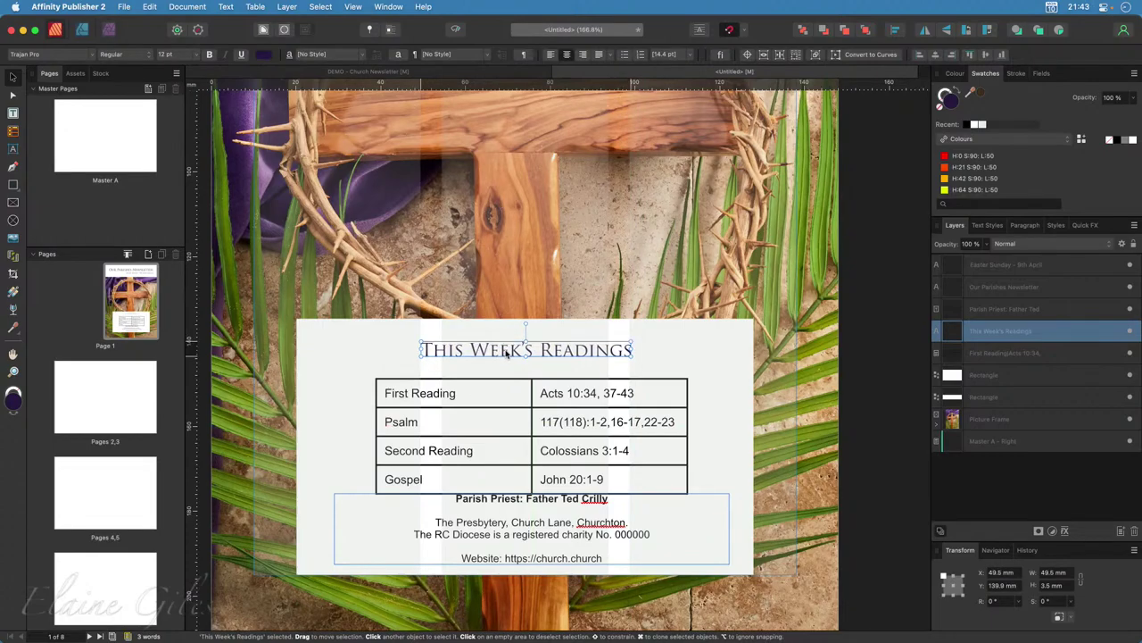
drag(533, 437, 527, 432)
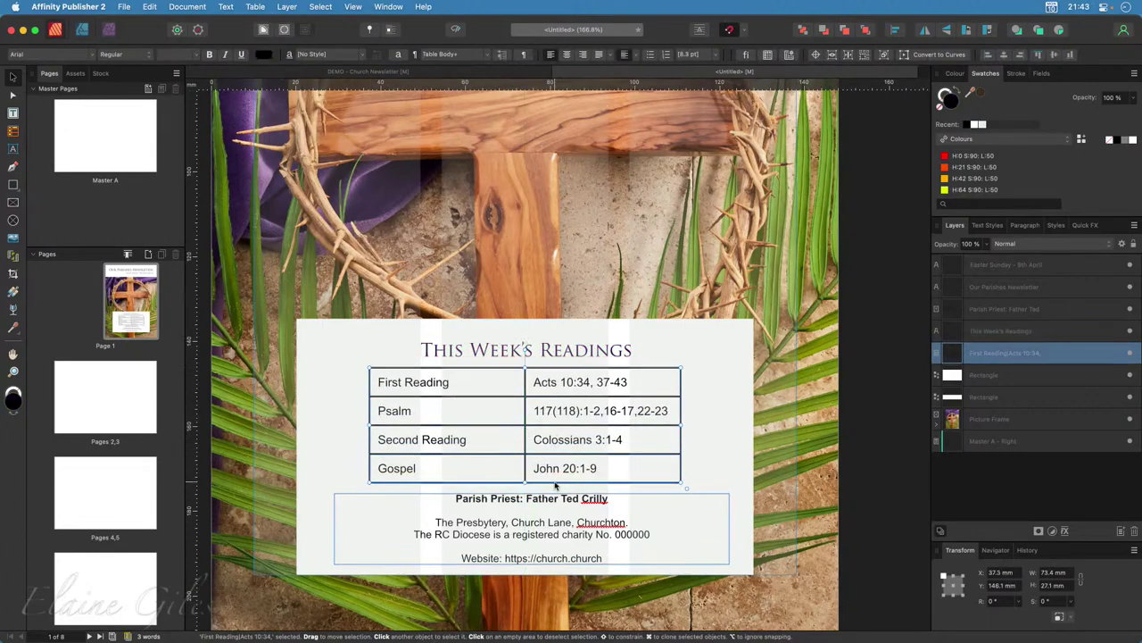
Open the table settings for the readings table on the cover and collapse the Frame and Stroke and Fill sections.
double_click(420, 382)
double_click(419, 382)
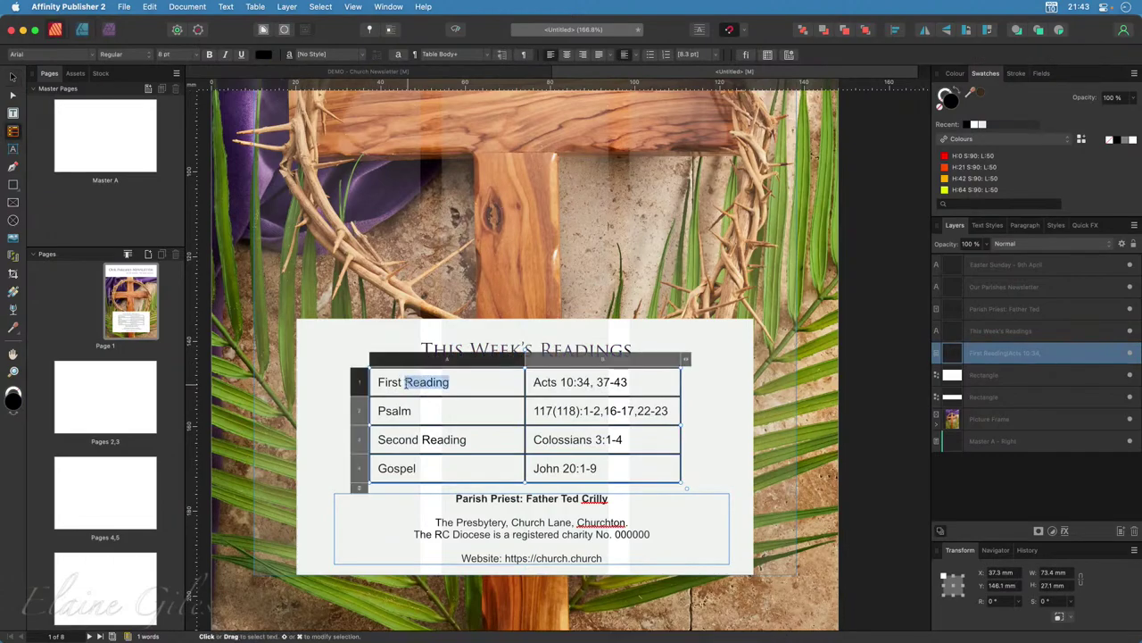
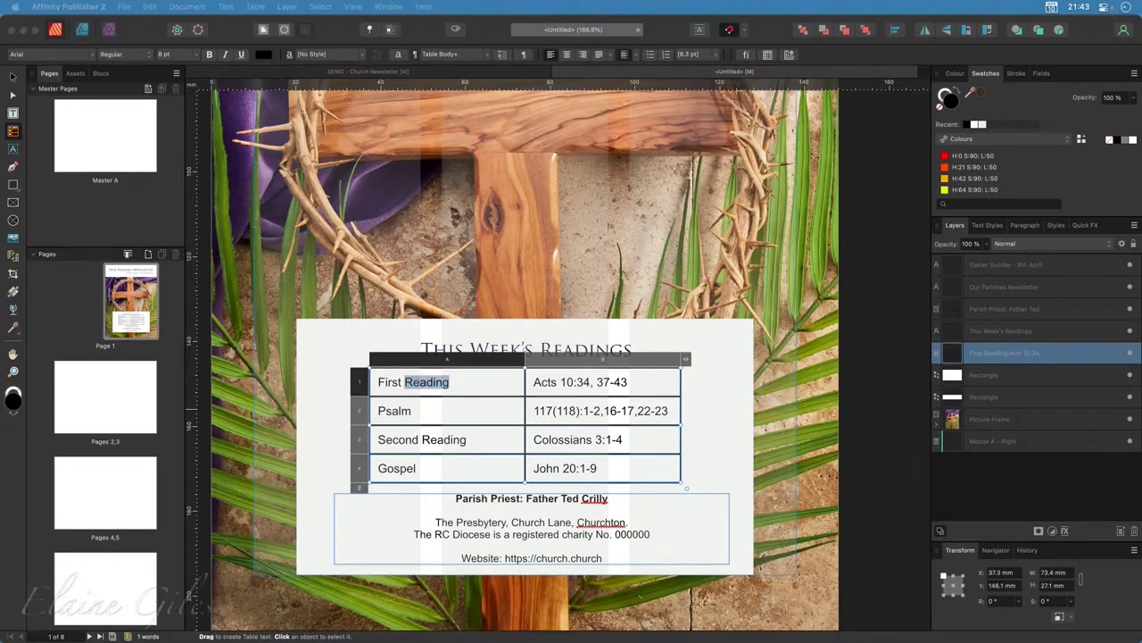
click(131, 303)
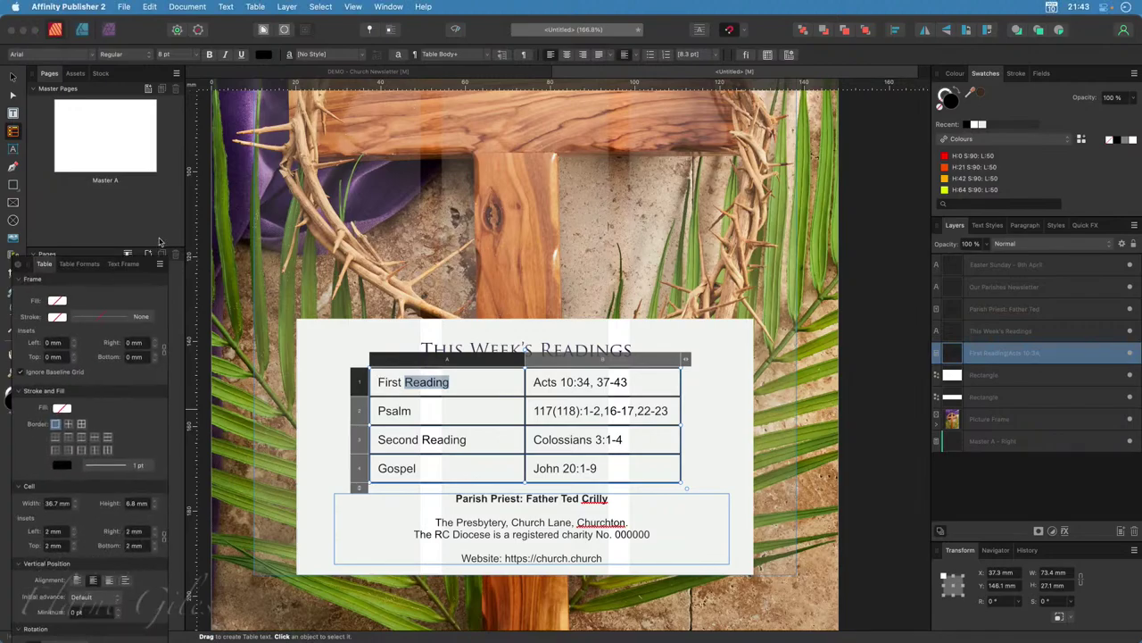
drag(143, 170, 251, 125)
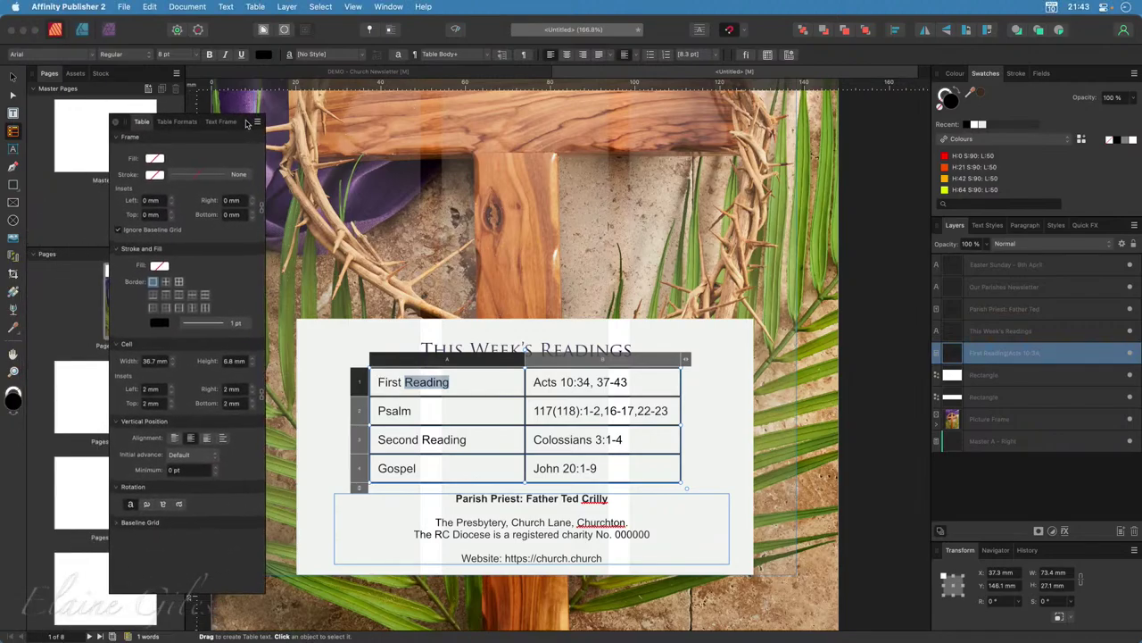
click(116, 138)
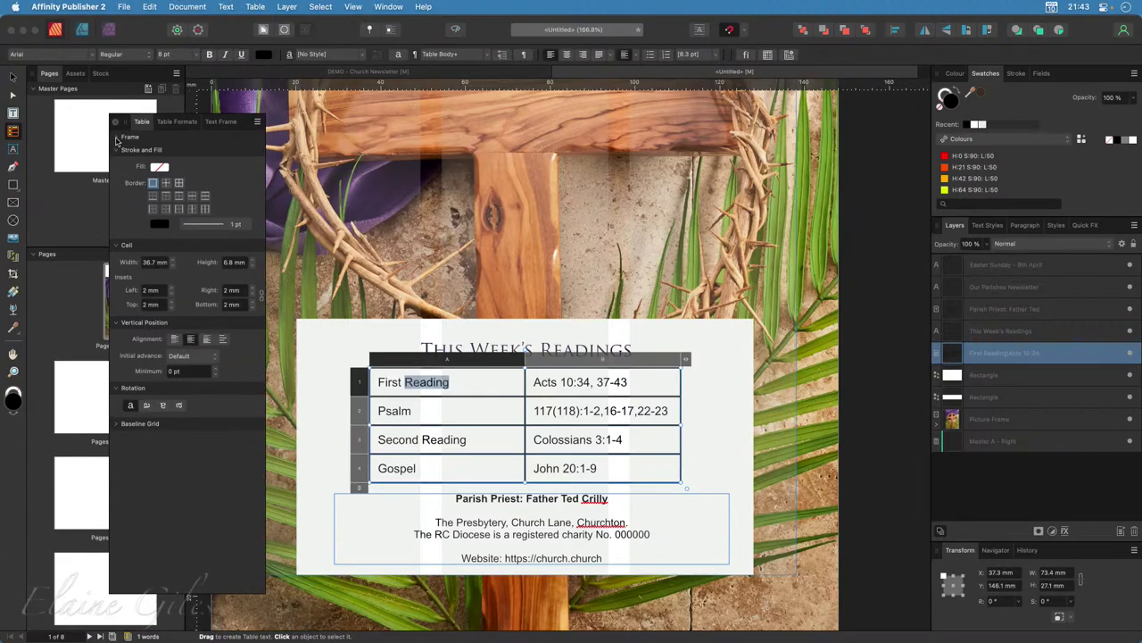
click(116, 151)
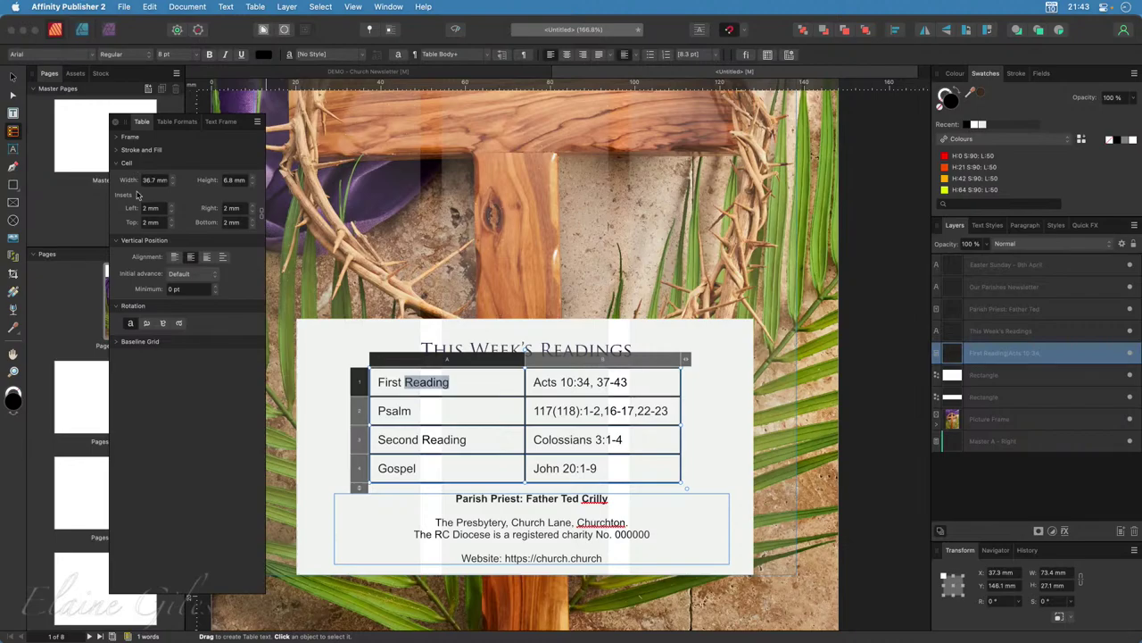
Try 0 mm cell insets on all cells of the readings table and restore them to 2 mm.
drag(489, 387, 595, 471)
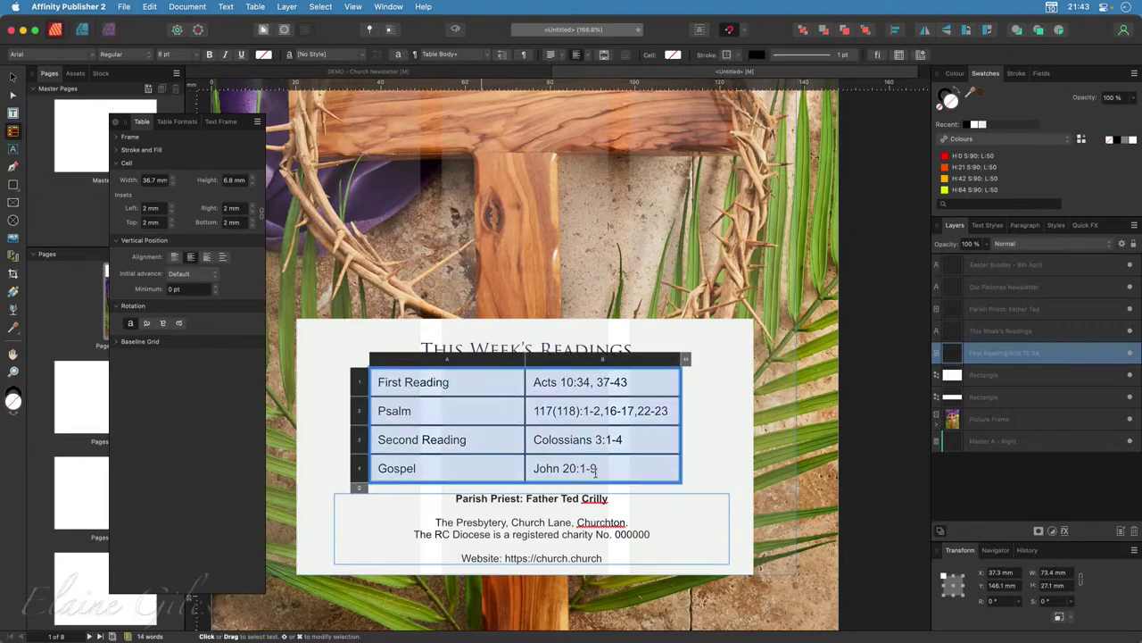
click(173, 227)
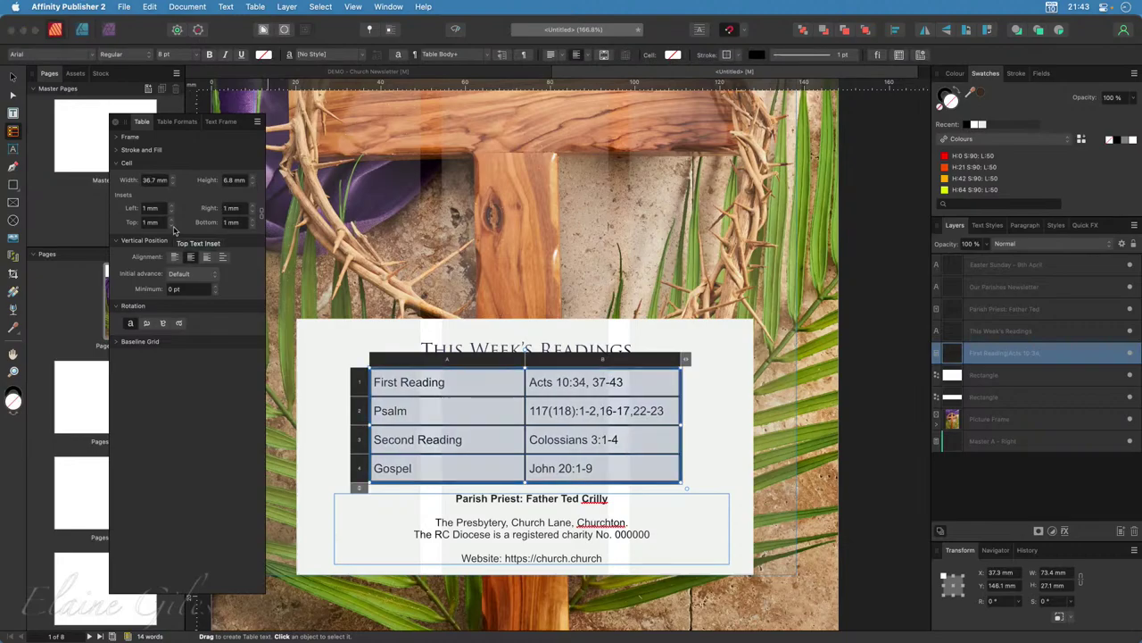
click(173, 229)
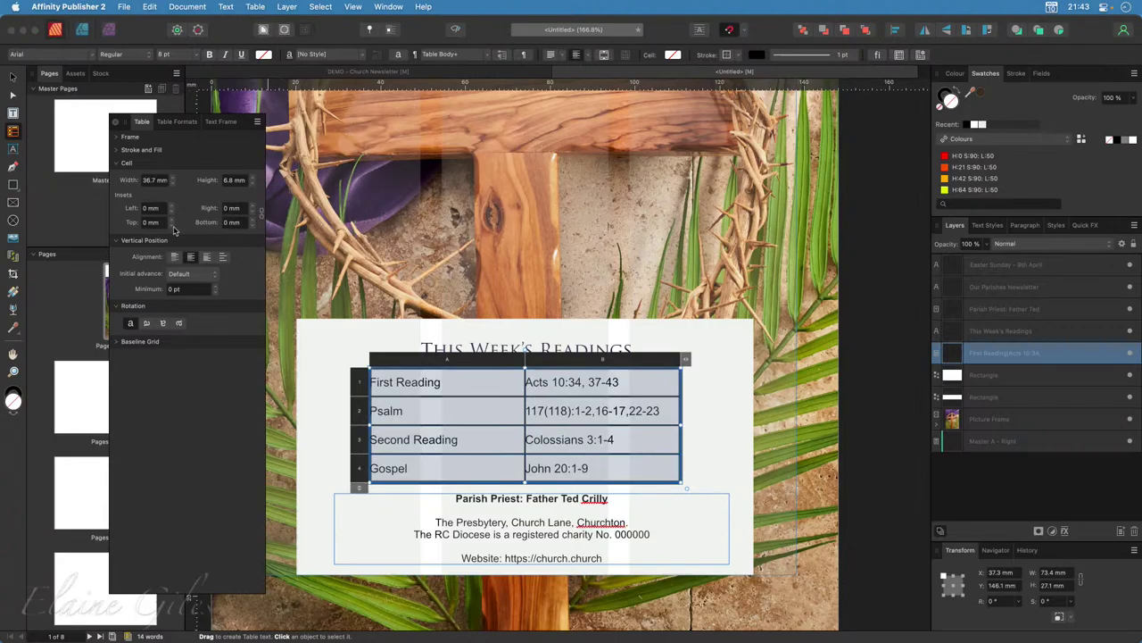
click(173, 207)
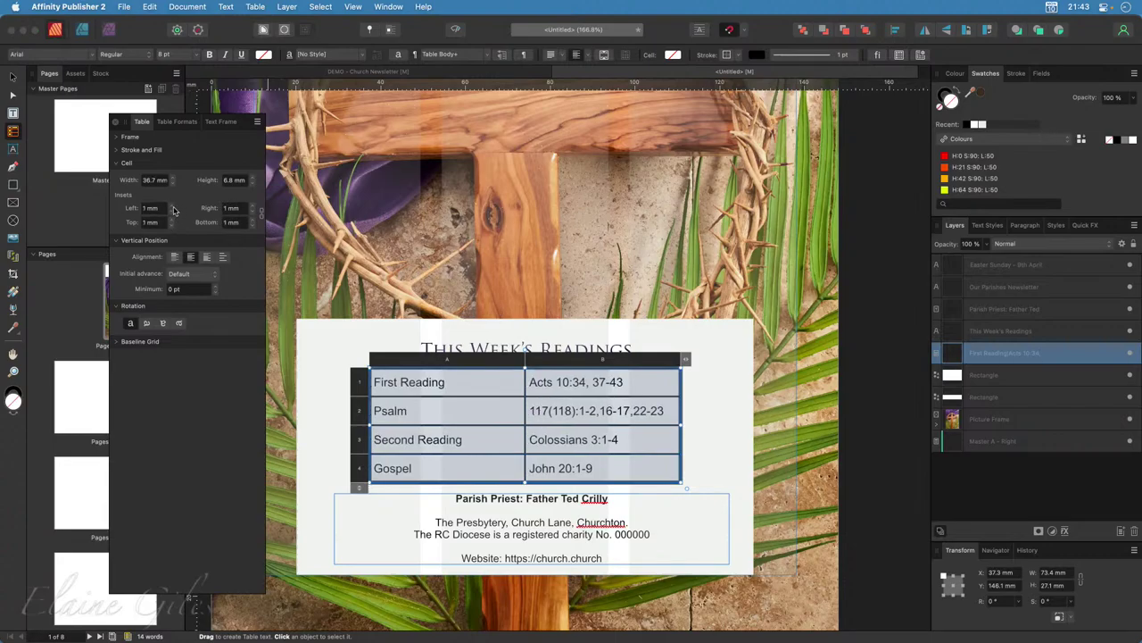
click(173, 207)
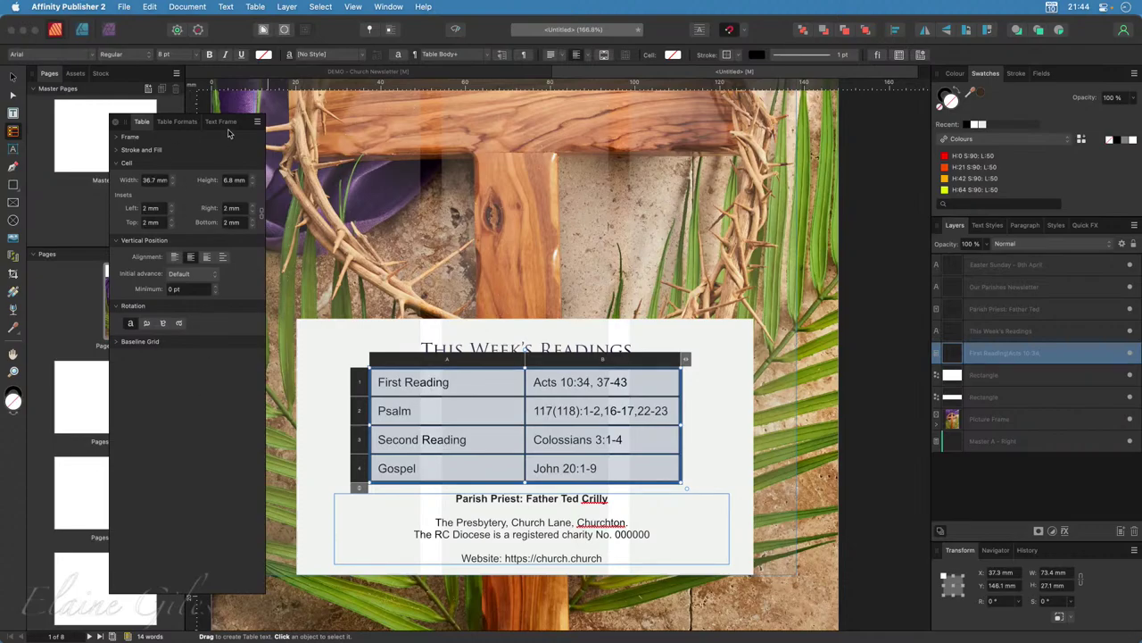
drag(247, 127, 234, 163)
key(super+Tab)
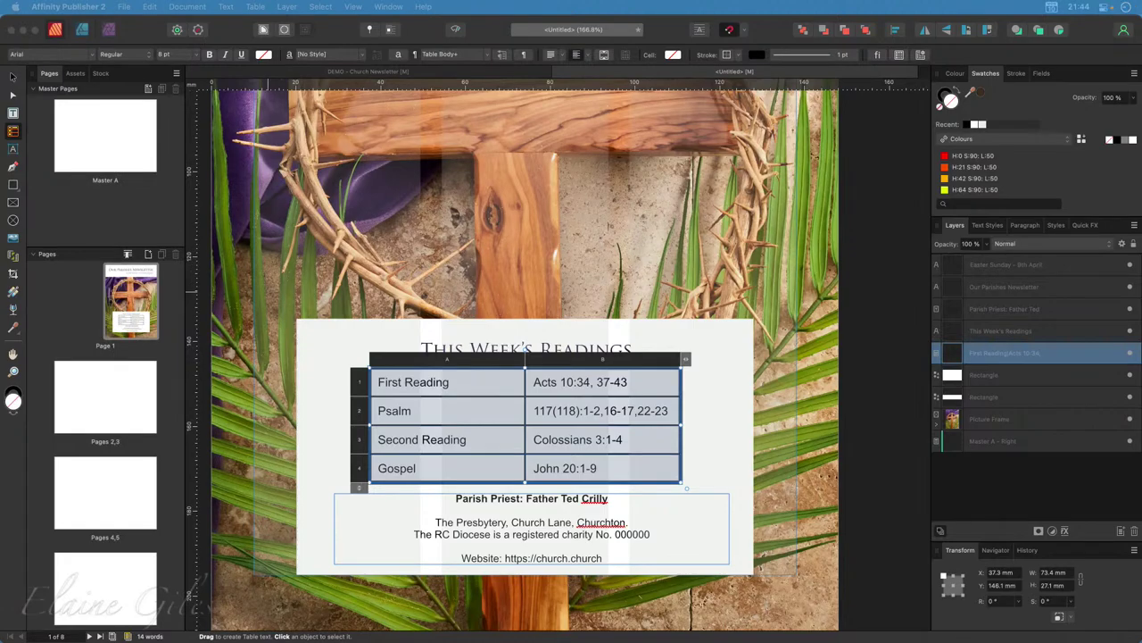
Examine the whole page 1 cover, checking the readings table, the issue date line and the background picture.
click(439, 204)
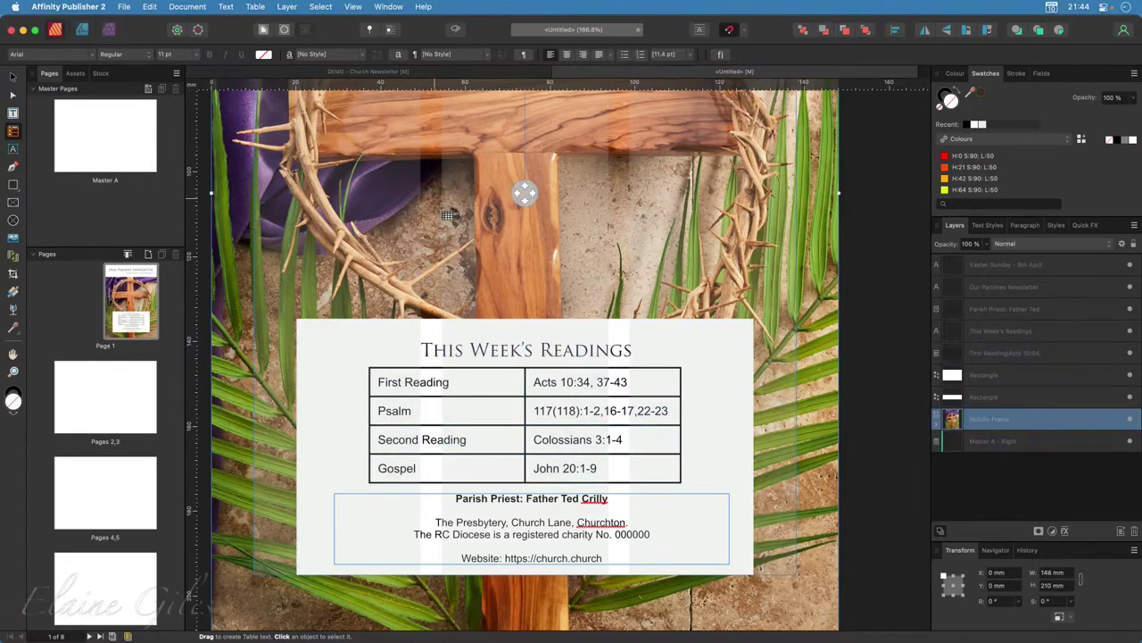
click(12, 77)
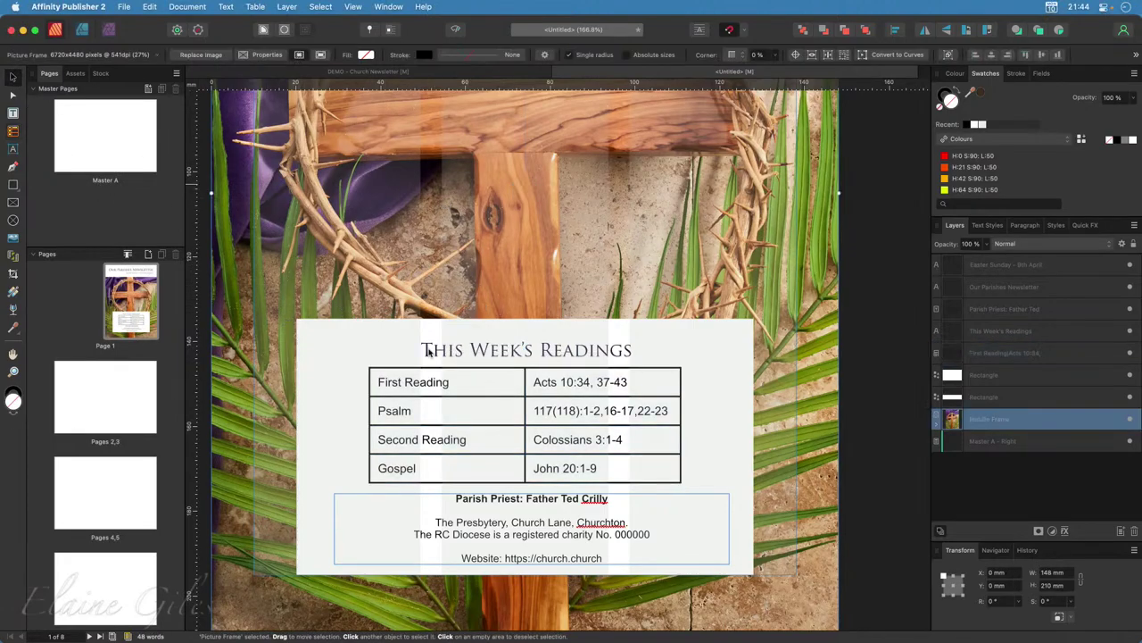
scroll(490, 390, down, 5)
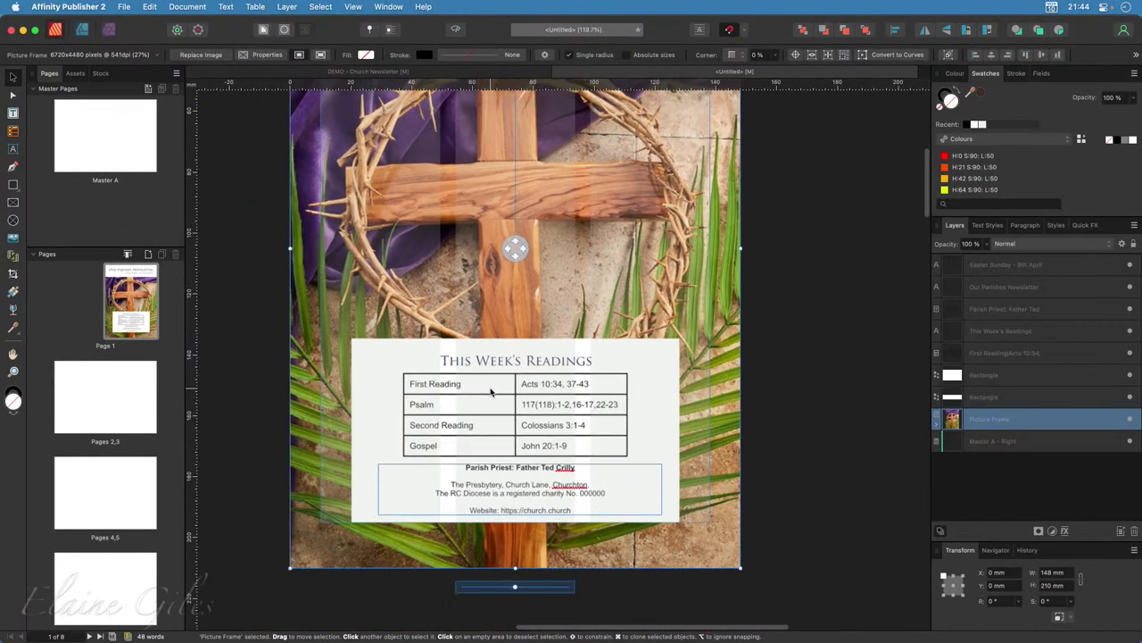
scroll(490, 390, down, 2)
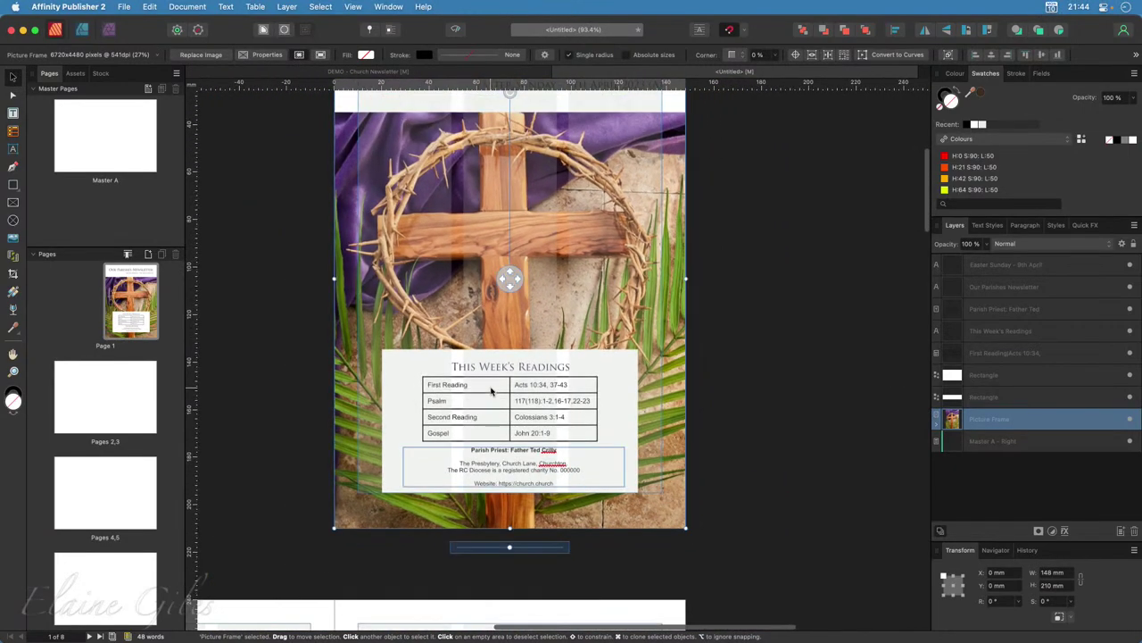
scroll(490, 390, up, 2)
scroll(490, 390, up, 1)
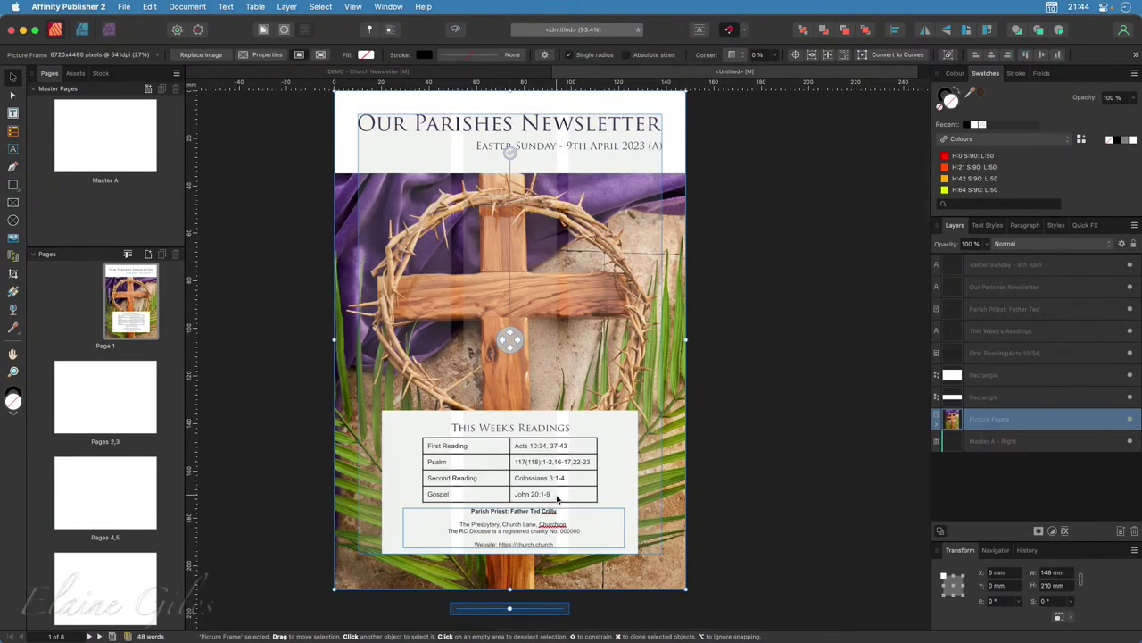
click(520, 473)
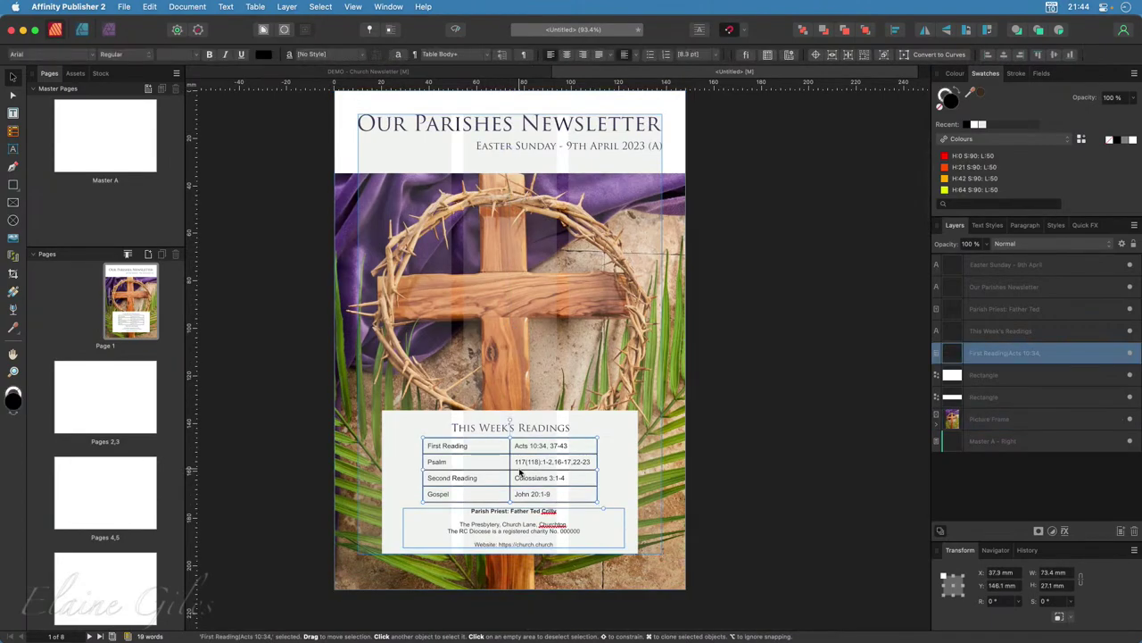
click(600, 148)
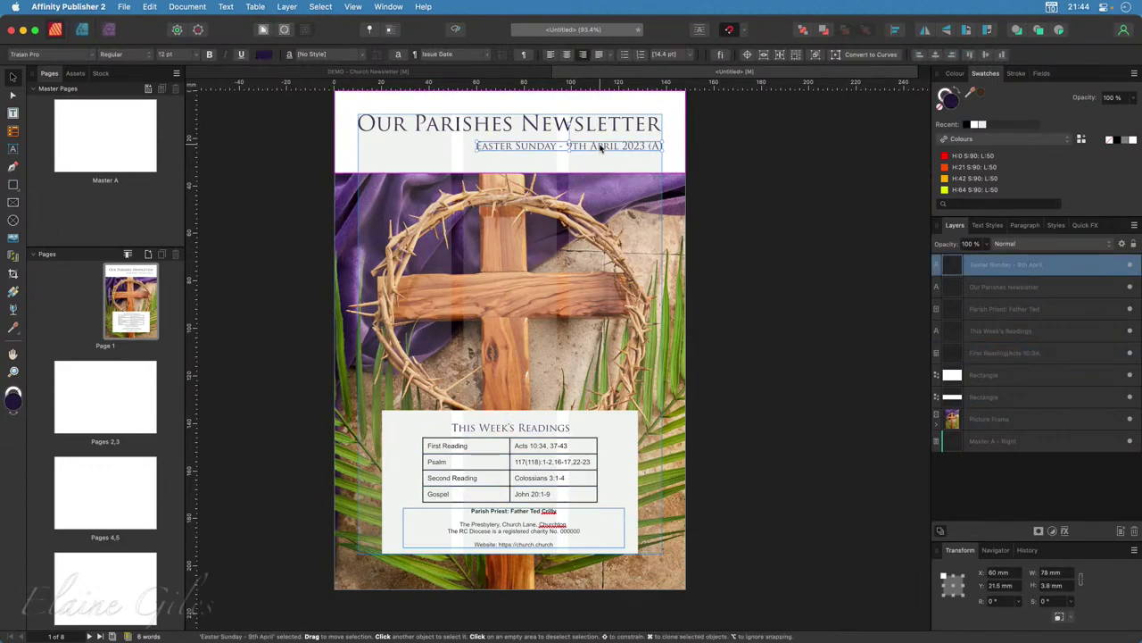
click(677, 288)
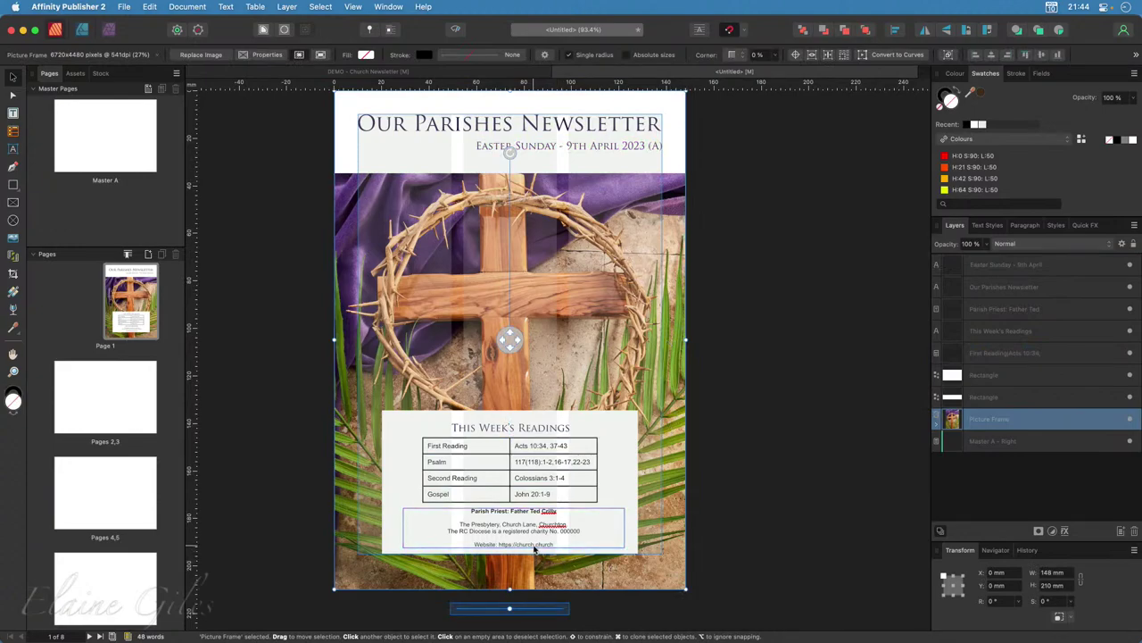
Move the lower white panel down to about Y 144.8 mm together with its heading, readings table and parish contact details.
click(513, 532)
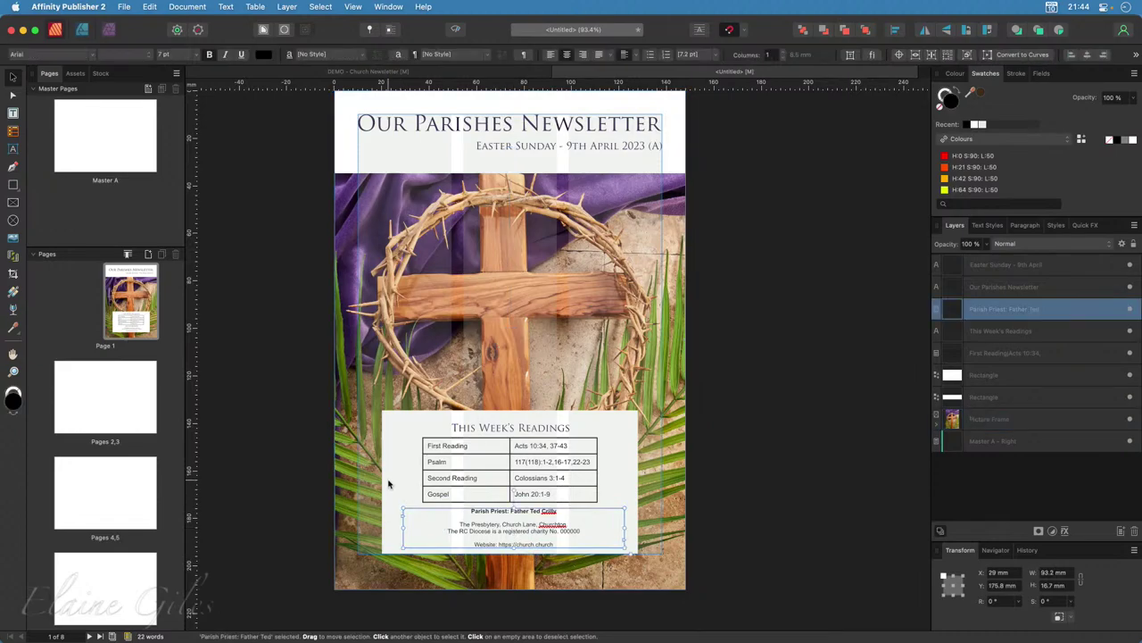
shift+click(389, 483)
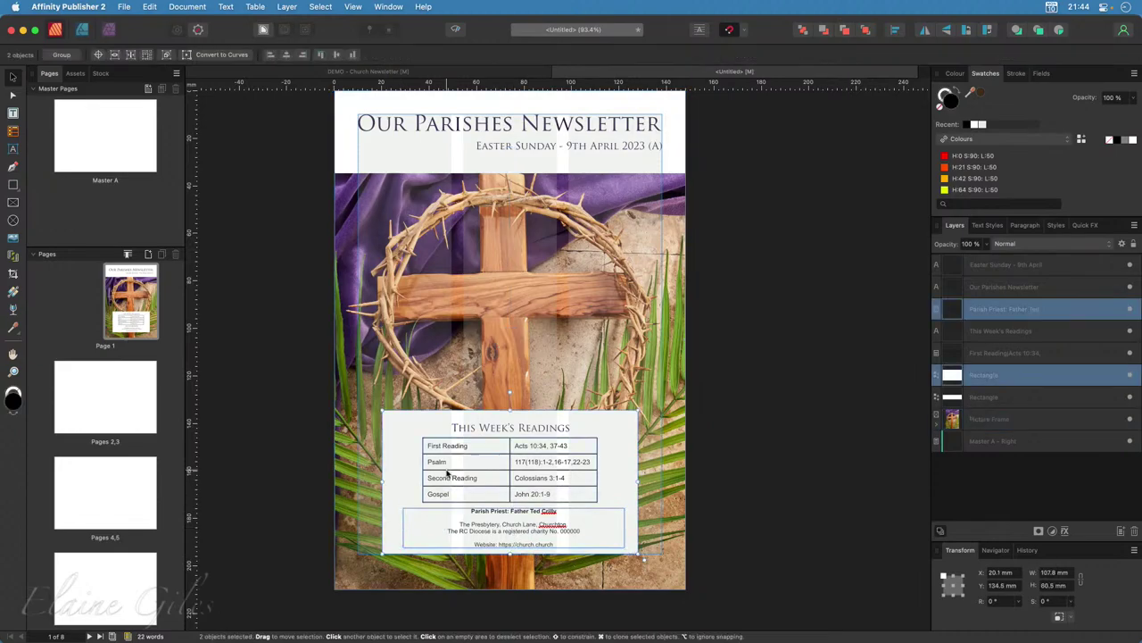
shift+click(459, 472)
shift+click(493, 429)
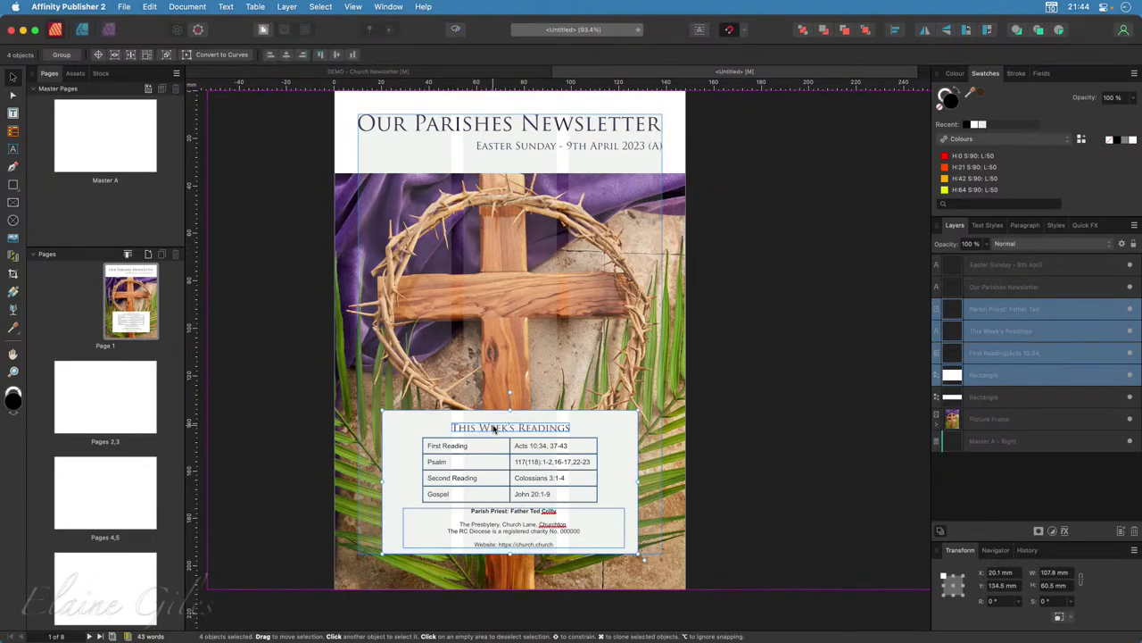
drag(502, 431, 502, 454)
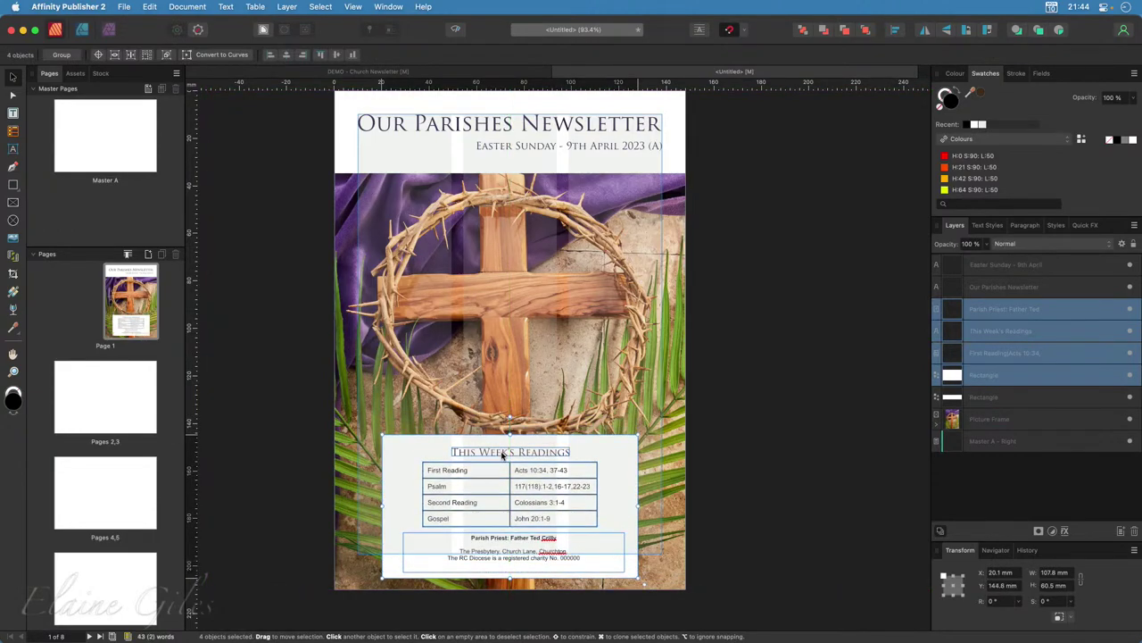
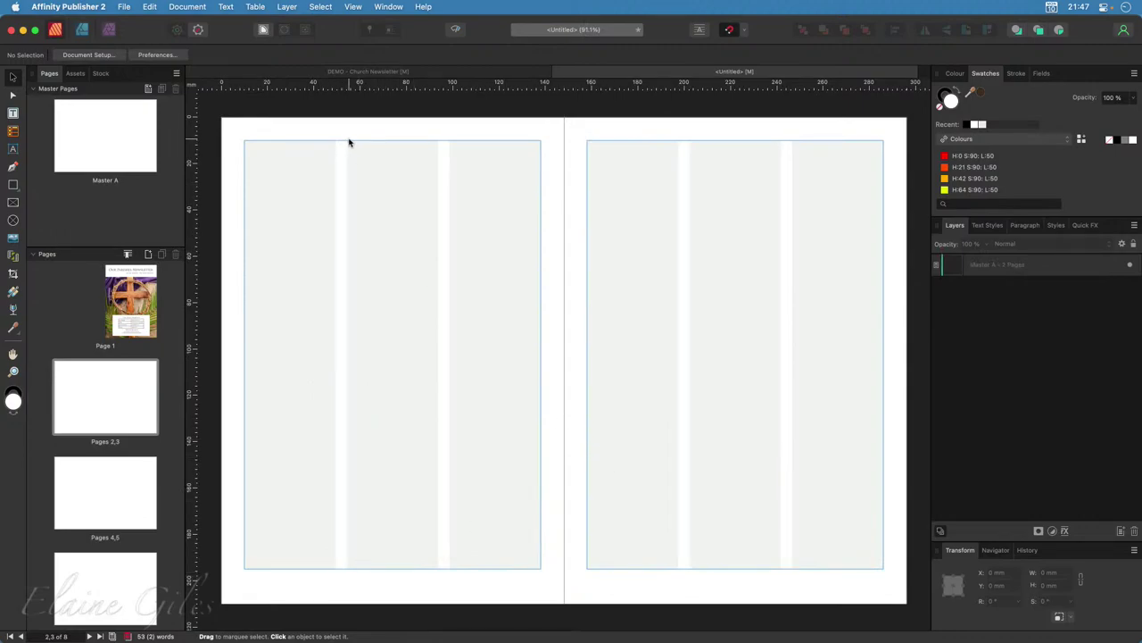
Draw a text frame filling the margin area of page 3, at X 158, Y 10 mm and 128 × 185 mm in size.
drag(345, 134, 541, 573)
click(12, 114)
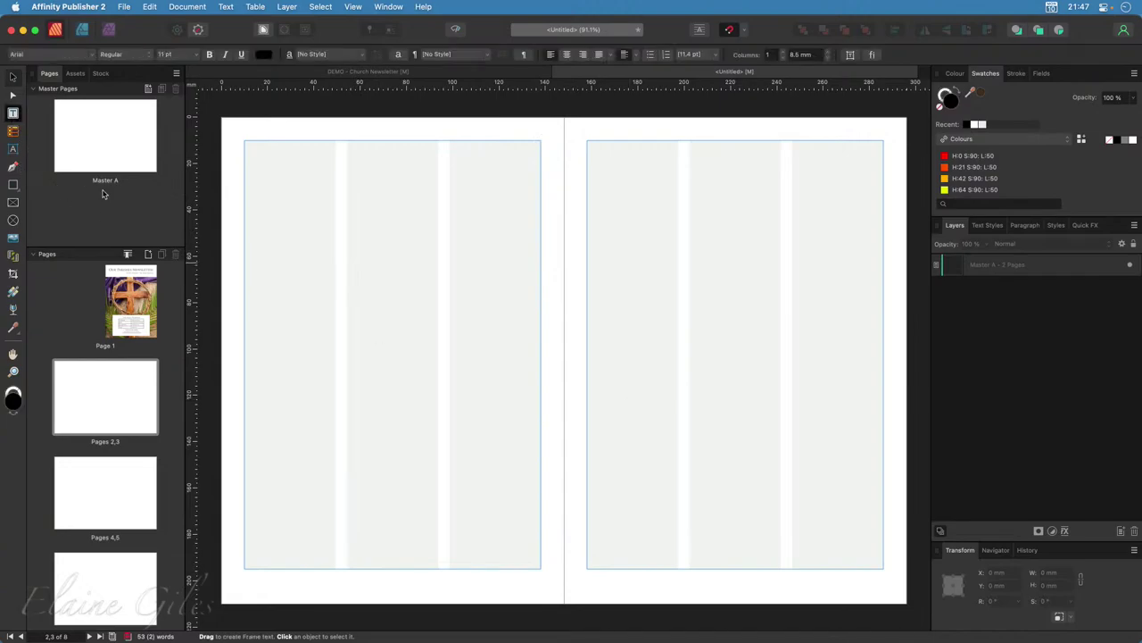
drag(587, 140, 884, 569)
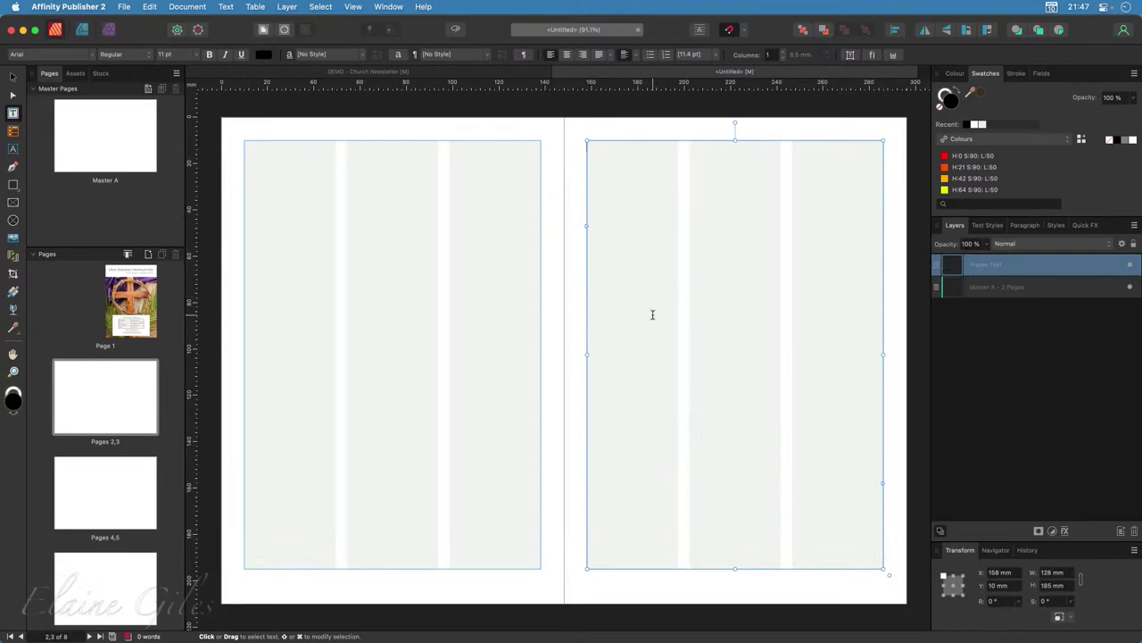
Narrow the page 3 text frame from its left edge to about 100 mm wide and deselect it.
drag(586, 354, 654, 357)
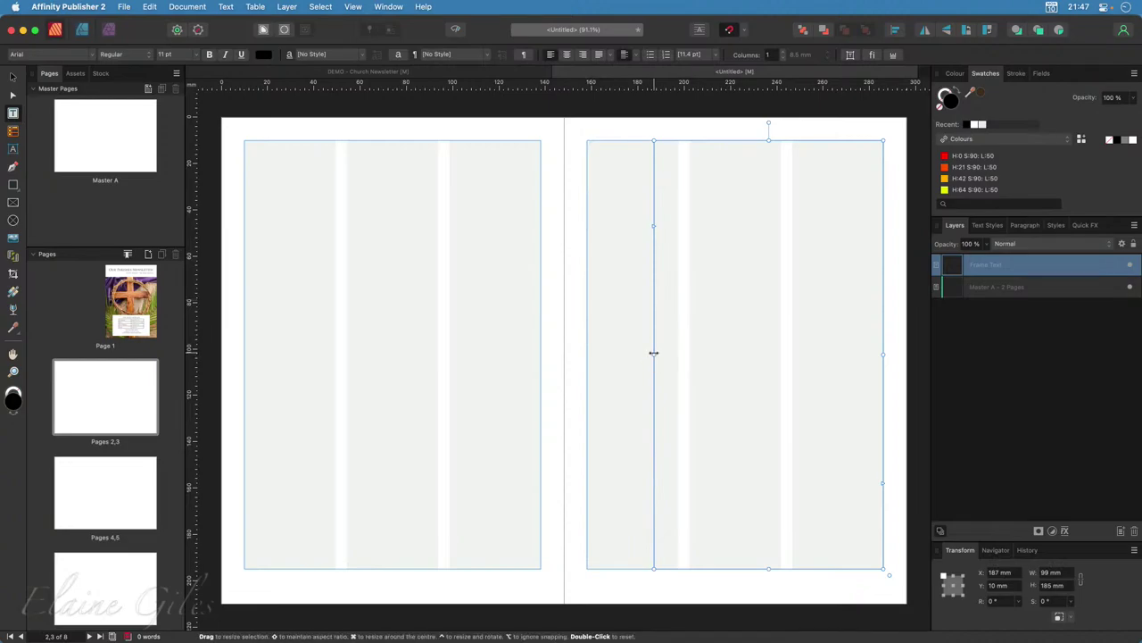
drag(653, 354, 650, 353)
key(Escape)
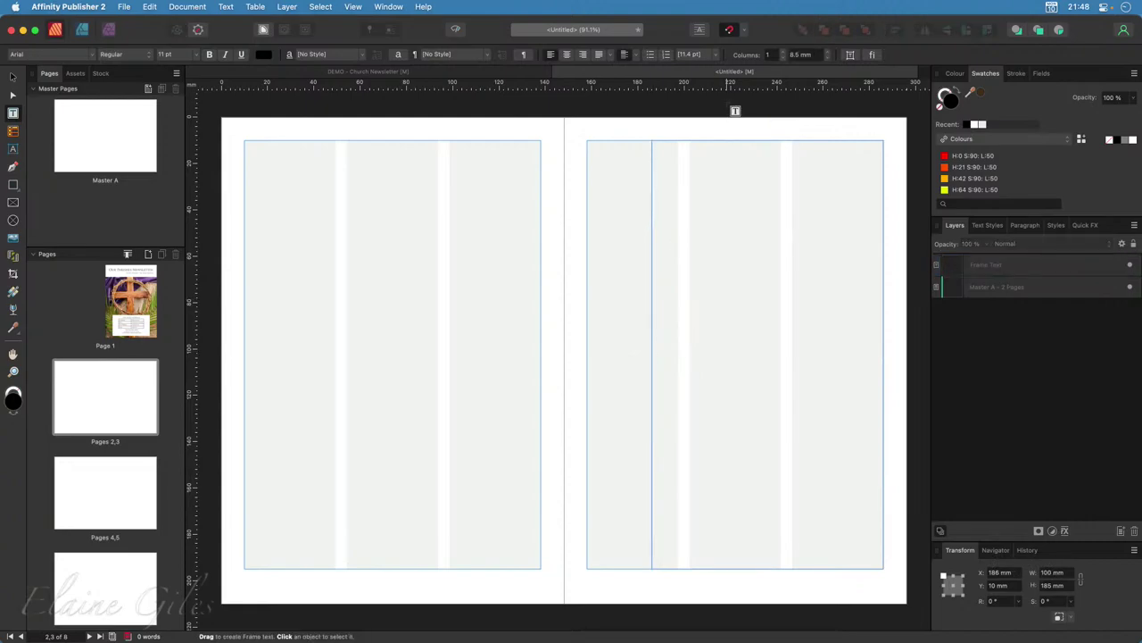
Centre the text frame horizontally on page 3 at X 172 mm and shorten it from below to about 148.7 mm high.
mouse_move(737, 220)
mouse_down()
mouse_move(720, 219)
mouse_move(742, 217)
mouse_move(730, 218)
mouse_up()
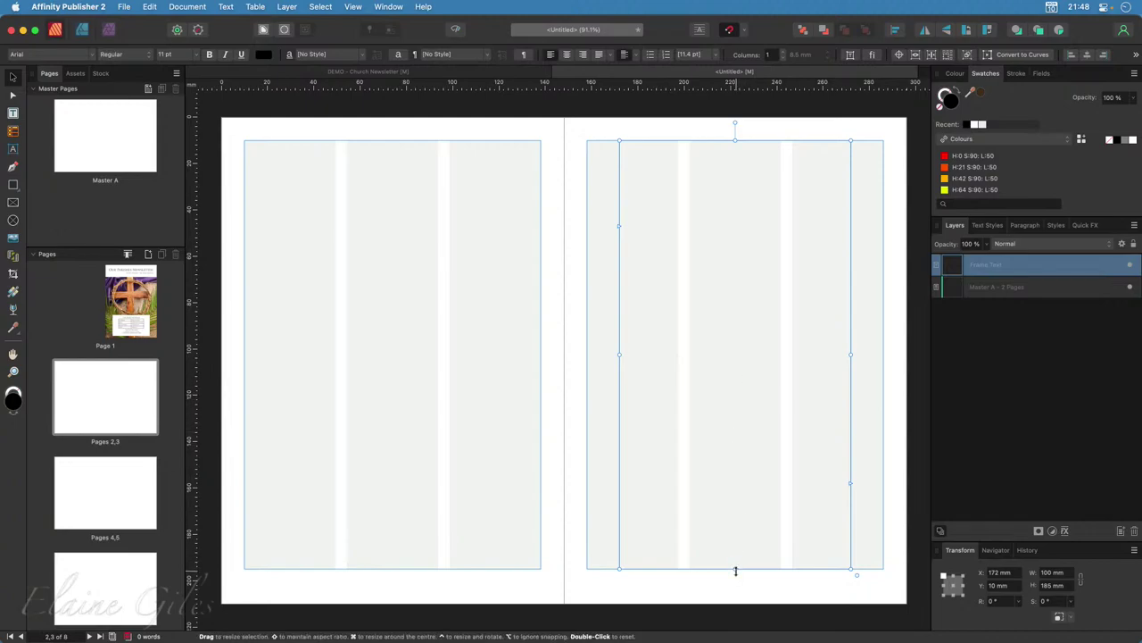
drag(735, 571, 741, 486)
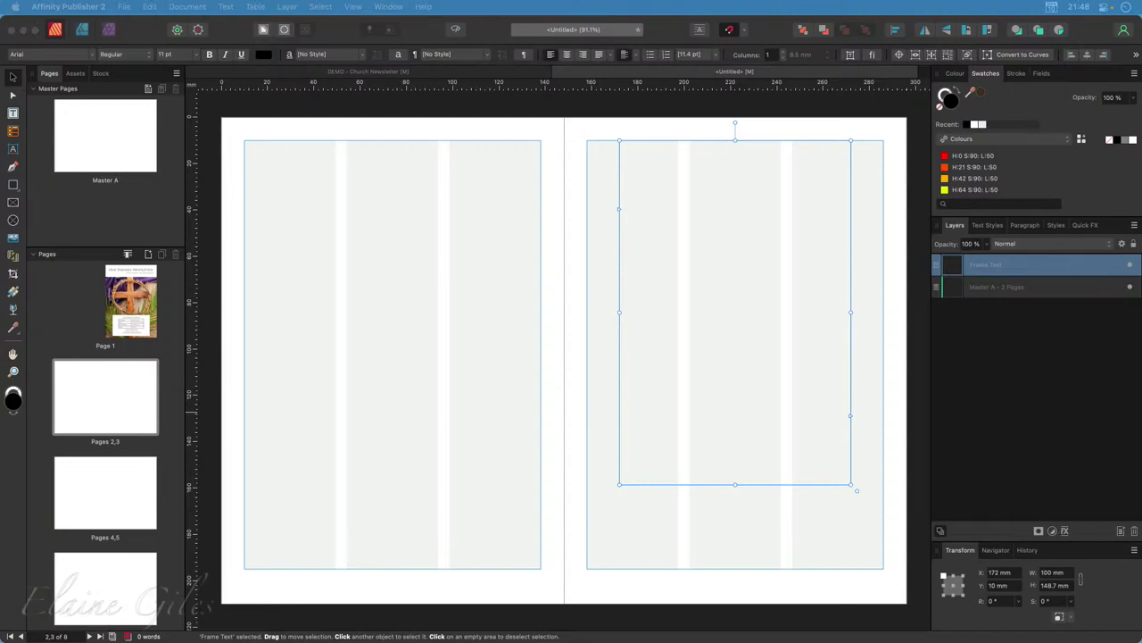
Switch to the newsletter planning page in Vivaldi, look through its sections and collapse the Resources list of links.
key(super+Tab)
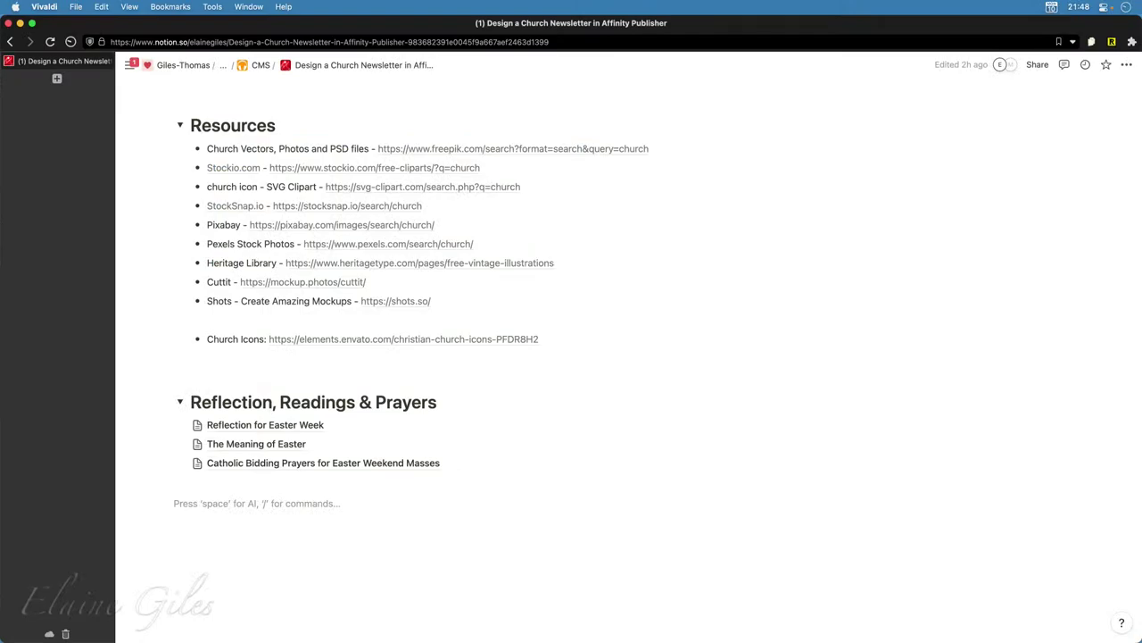
scroll(754, 527, up, 15)
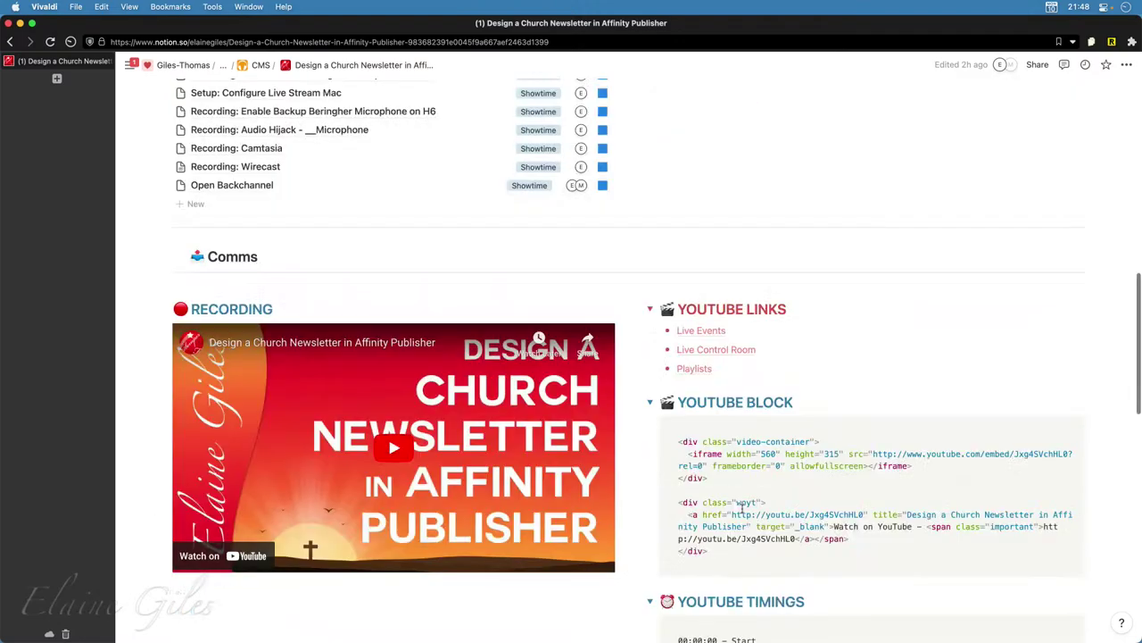
scroll(740, 509, up, 5)
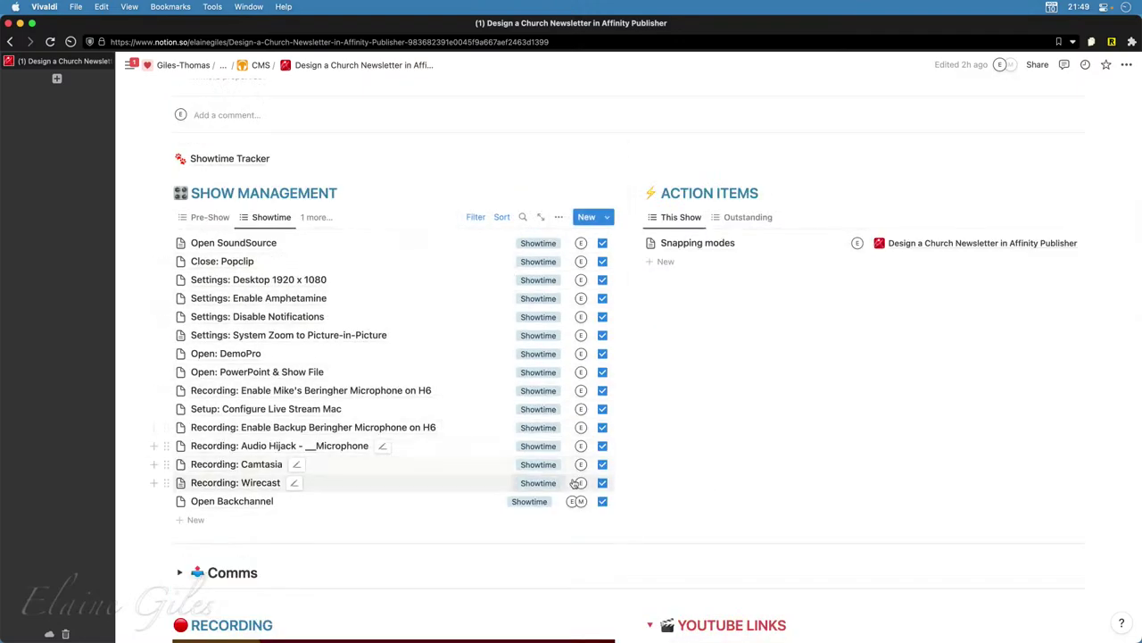
scroll(576, 482, down, 2)
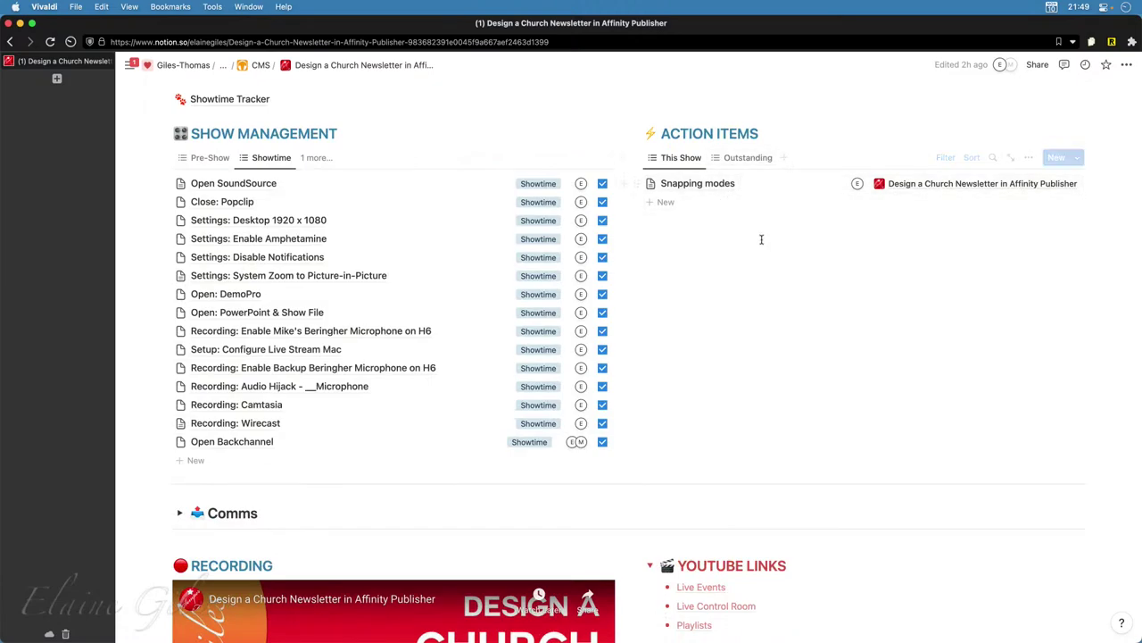
scroll(807, 396, down, 15)
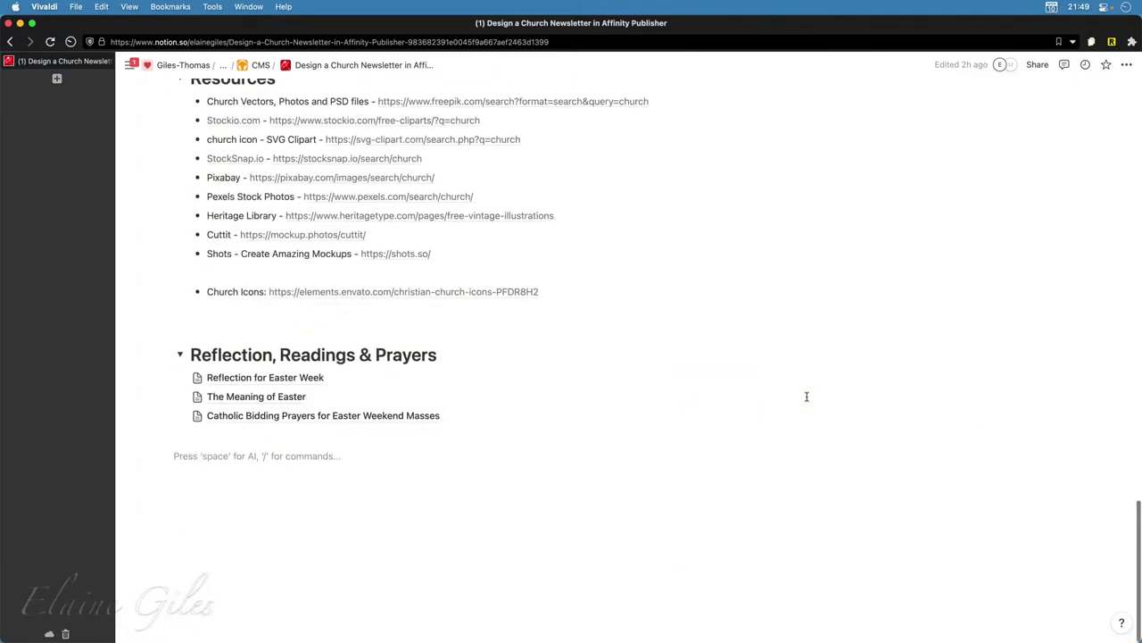
scroll(430, 301, up, 1)
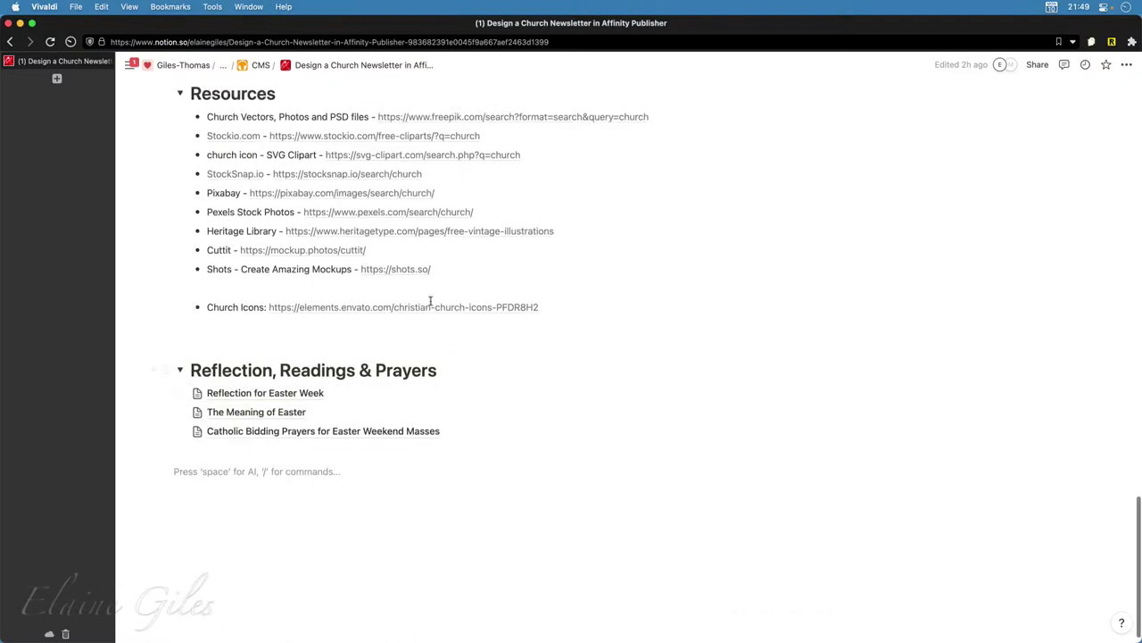
scroll(430, 301, up, 1)
click(179, 110)
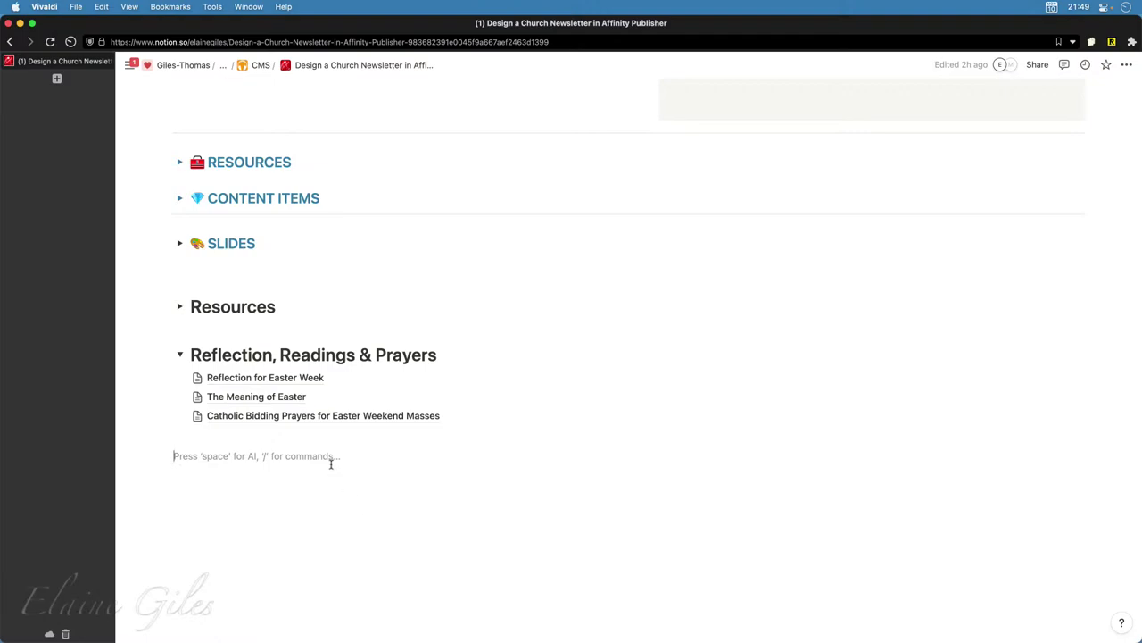
Open the Reflection for Easter Week page, review its 400 word and 700 word reflections with their prompts, and return to the parent page.
click(249, 381)
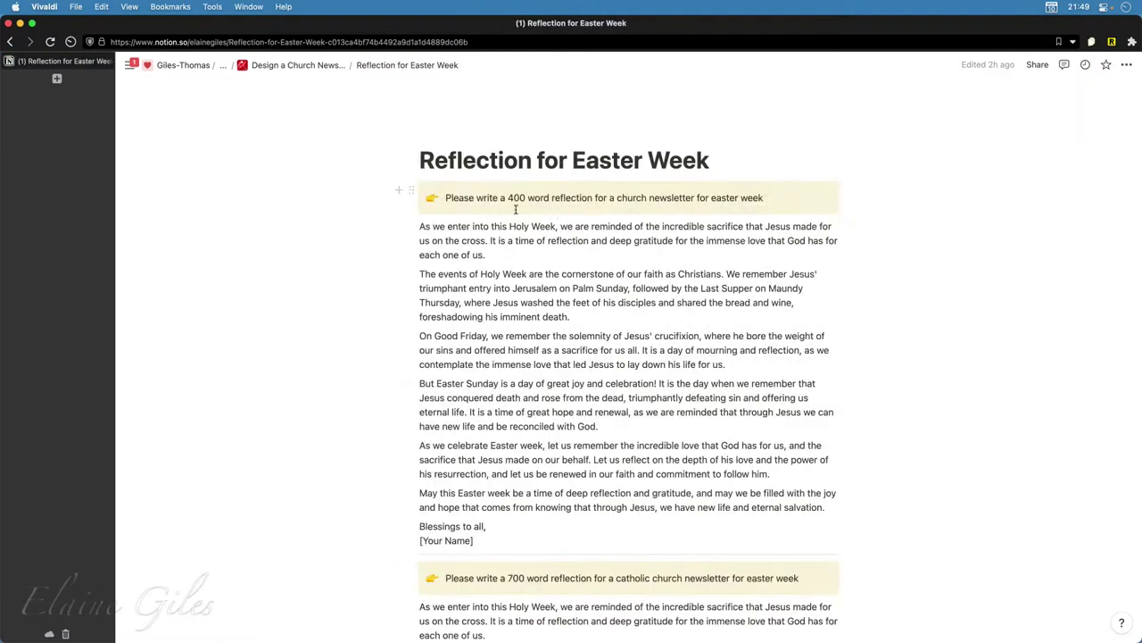
drag(767, 197, 445, 198)
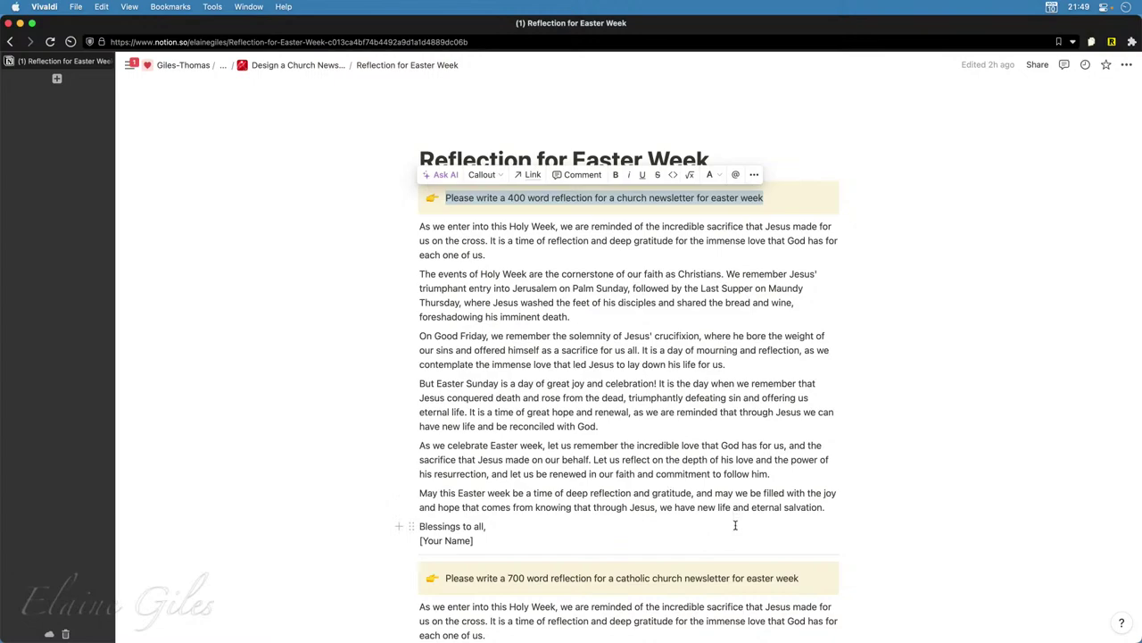
scroll(755, 574, down, 3)
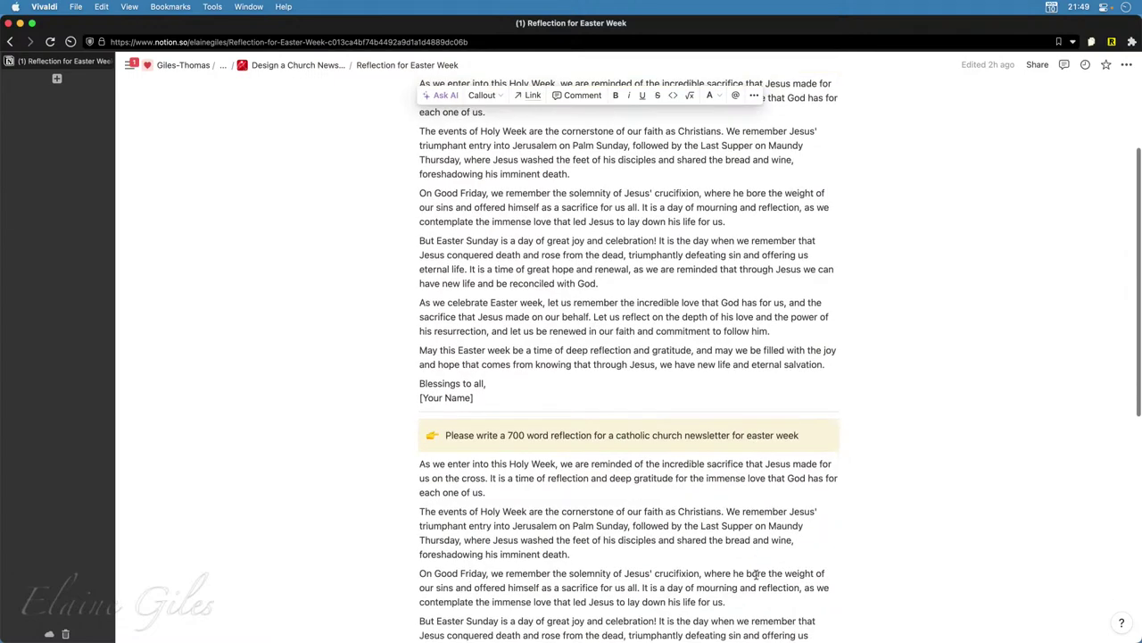
scroll(755, 574, down, 5)
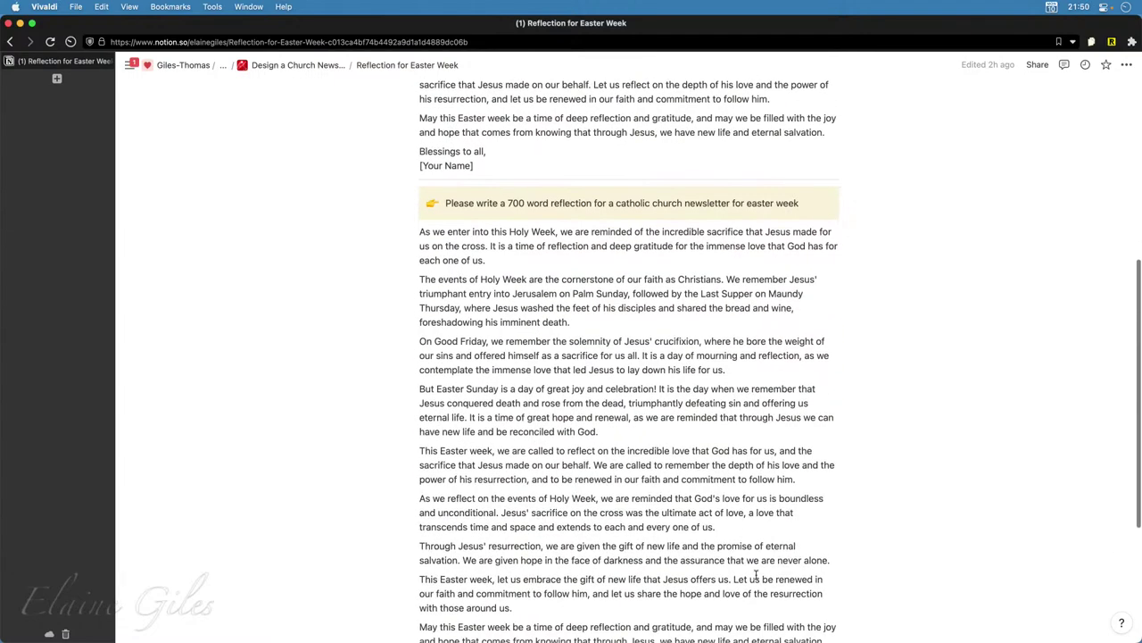
scroll(755, 574, down, 2)
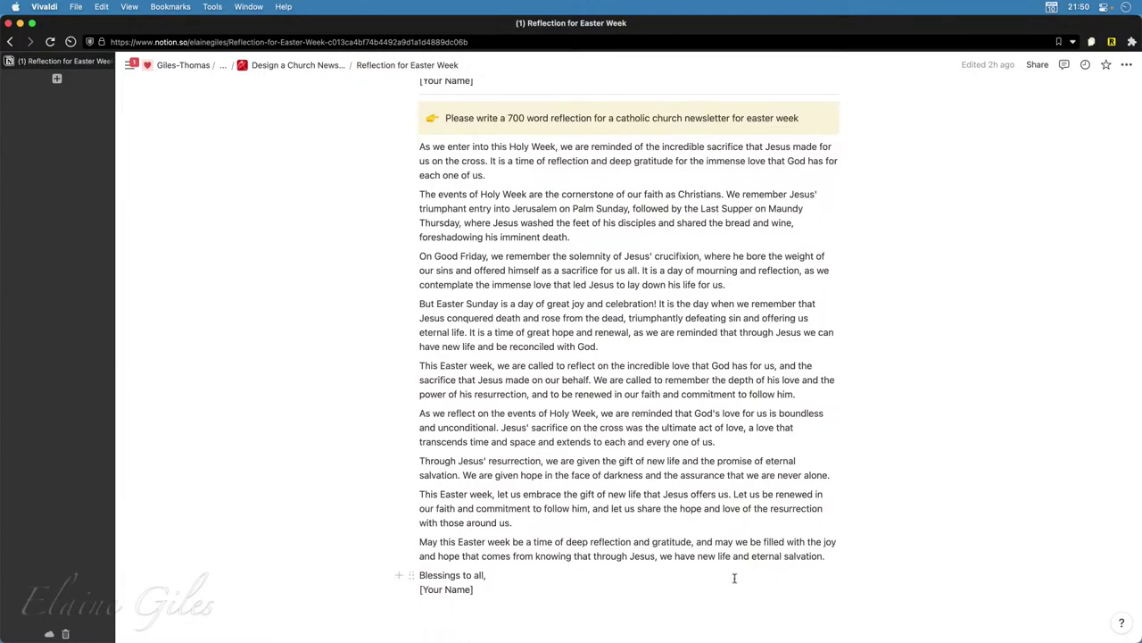
scroll(735, 577, up, 10)
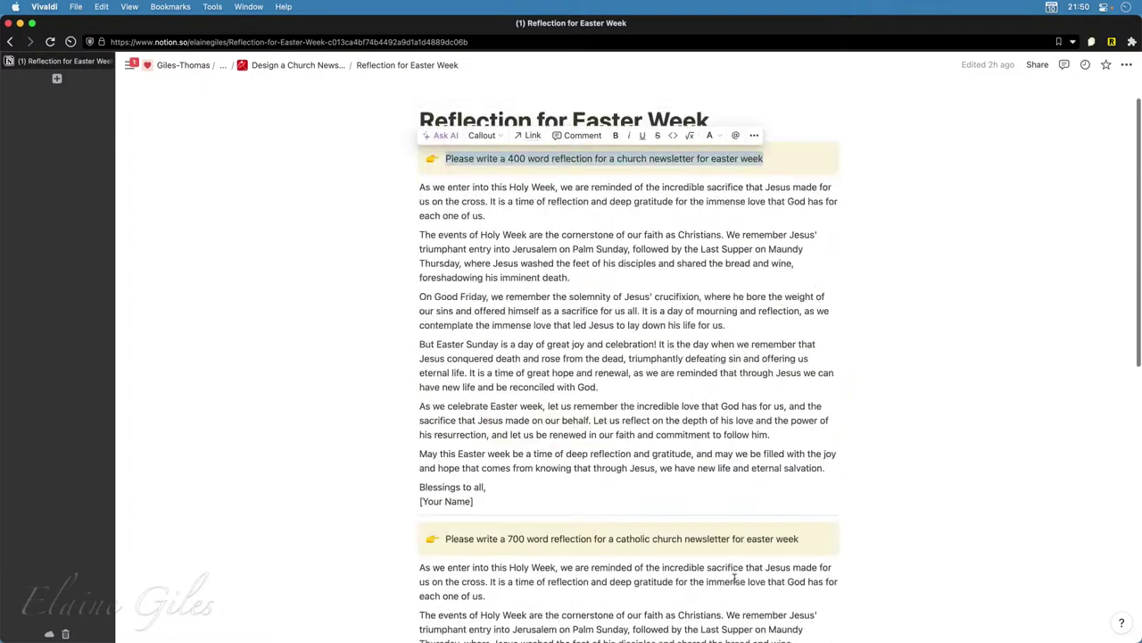
scroll(735, 578, up, 2)
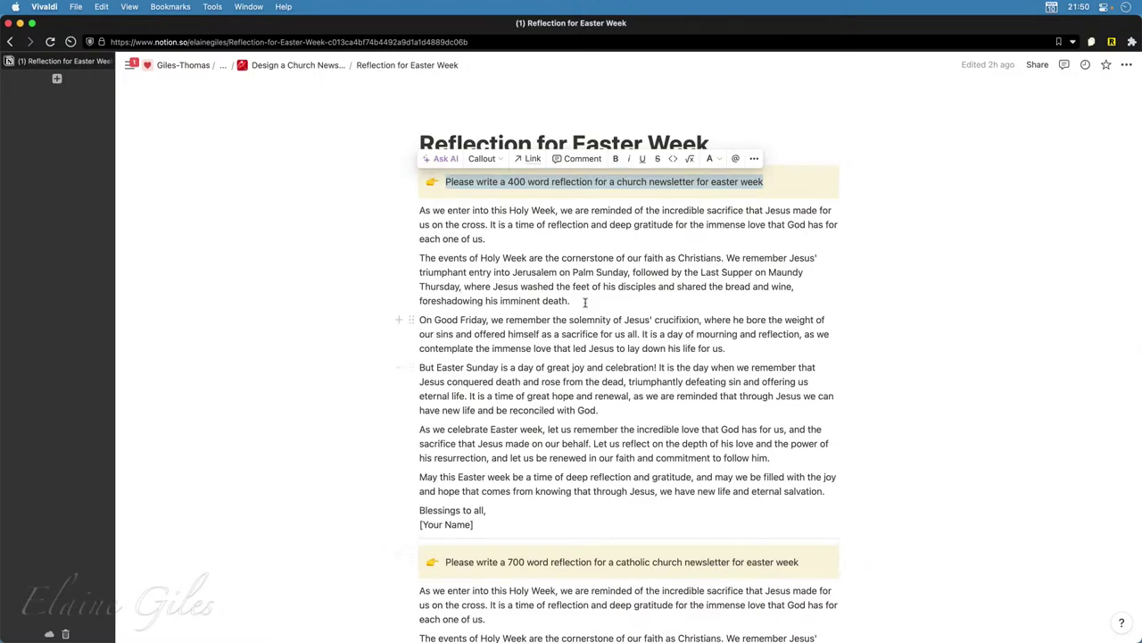
click(325, 65)
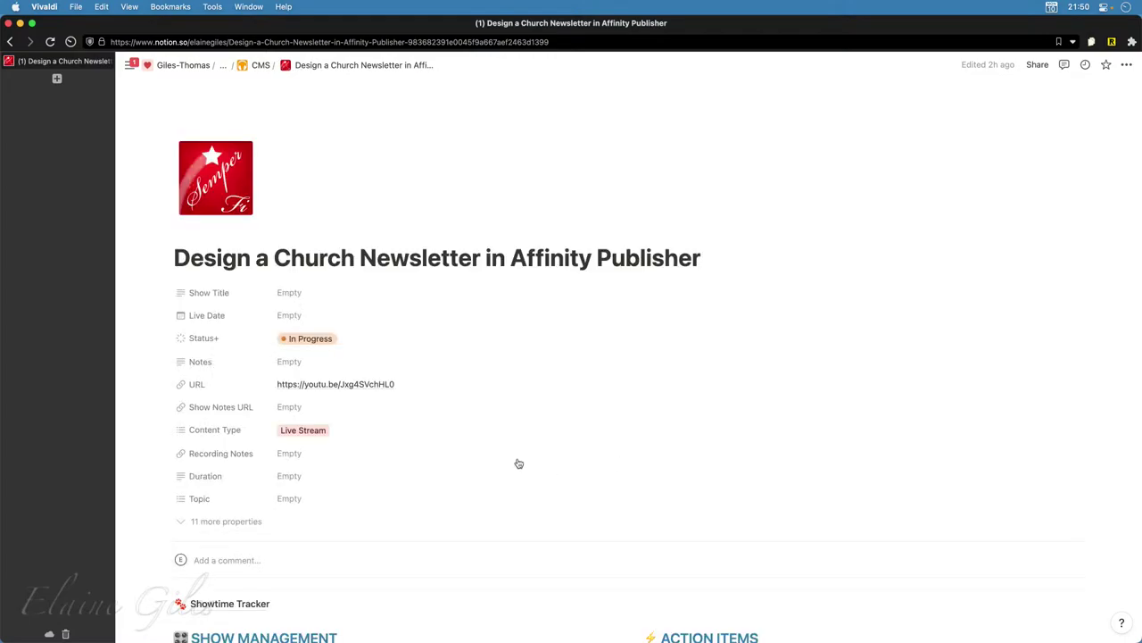
scroll(518, 461, down, 15)
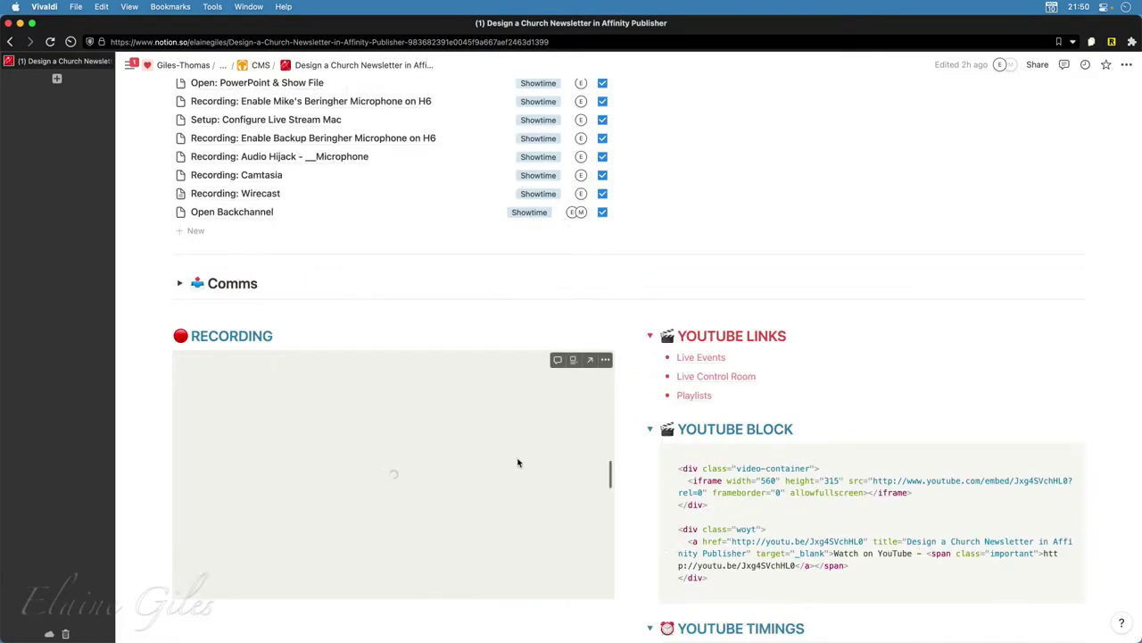
key(super+Tab)
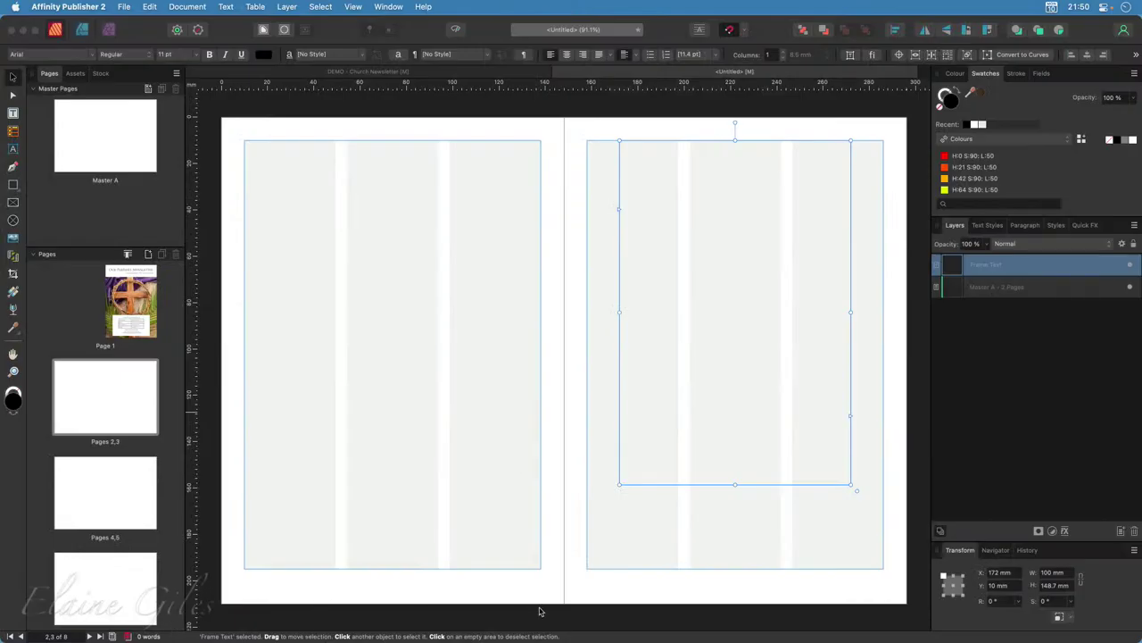
scroll(539, 611, down, 10)
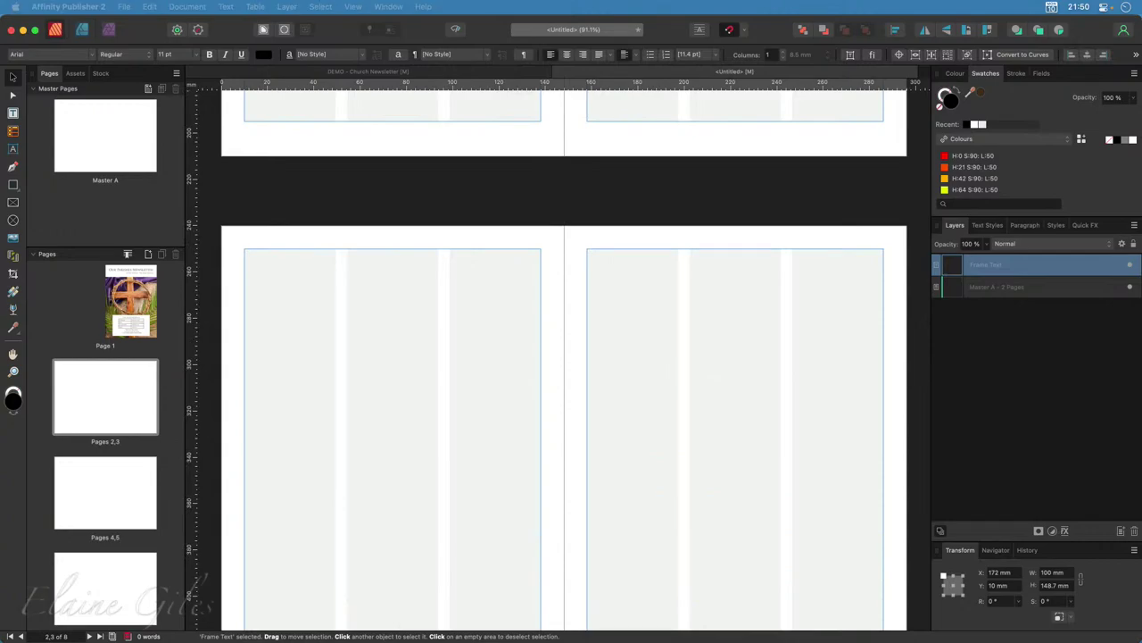
key(super+space)
text(i)
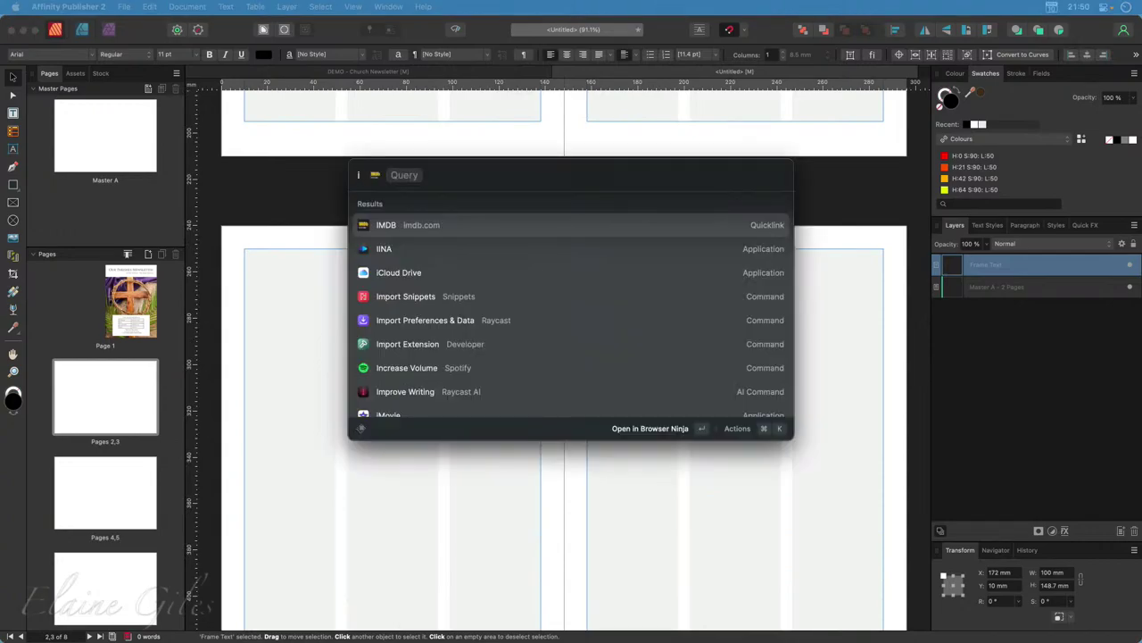
key(BackSpace)
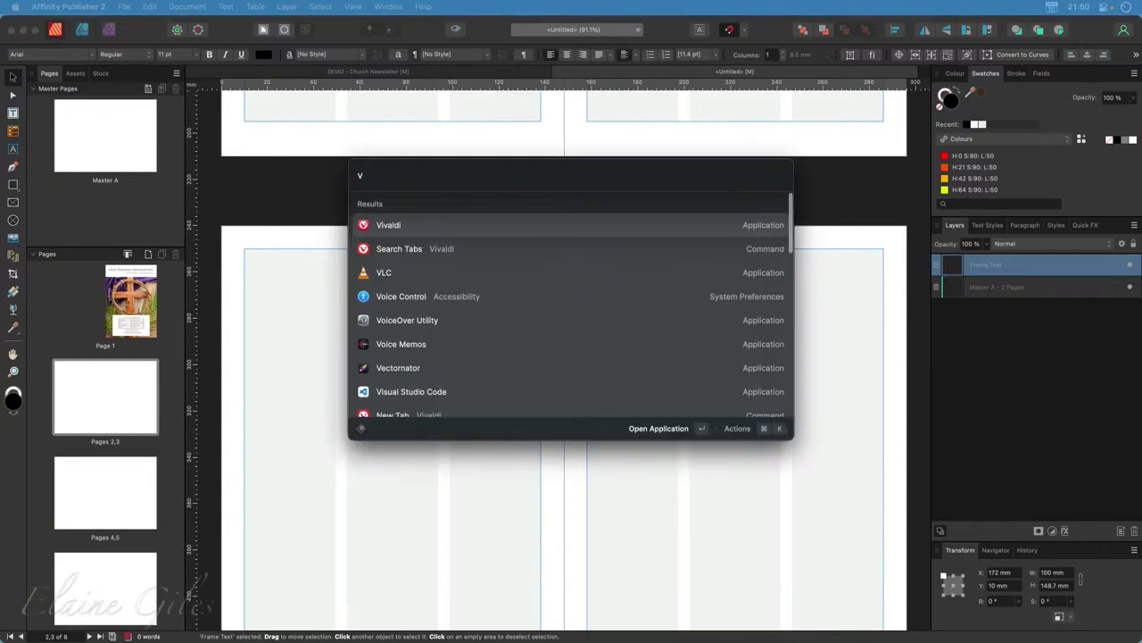
key(Escape)
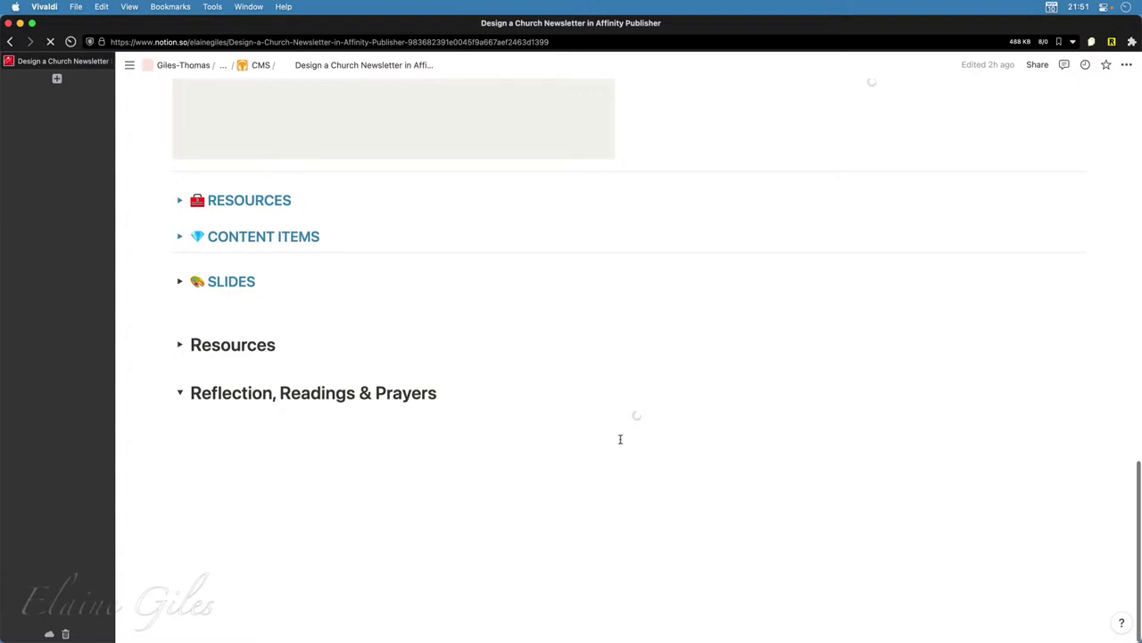
Embed a new sub-page below the Reflection, Readings & Prayers section of the newsletter planning page.
click(208, 518)
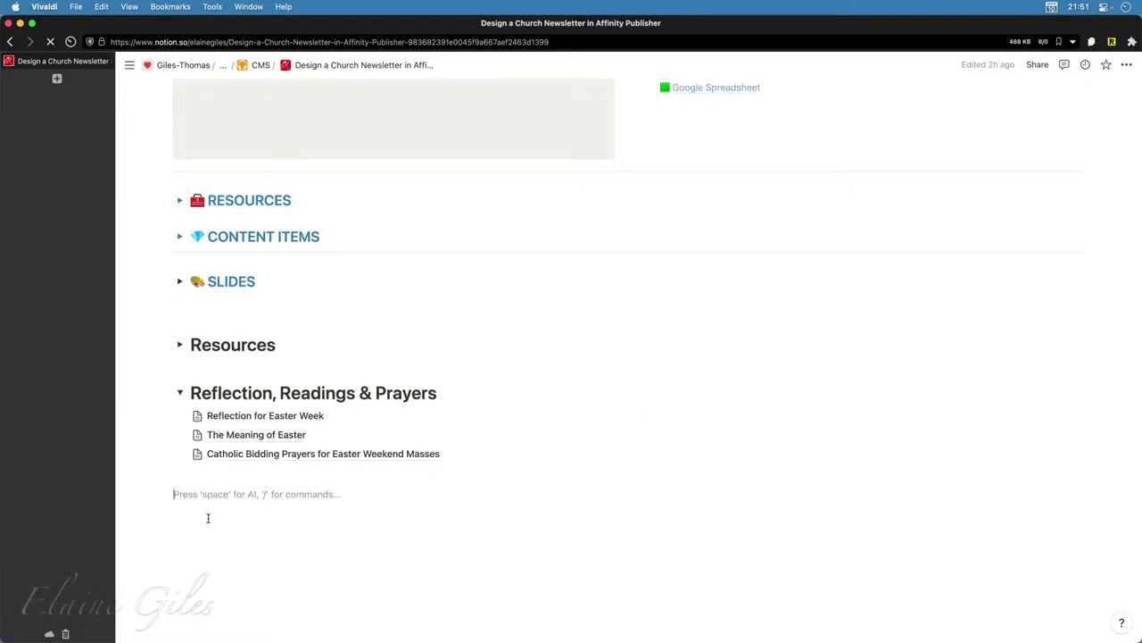
text(/page)
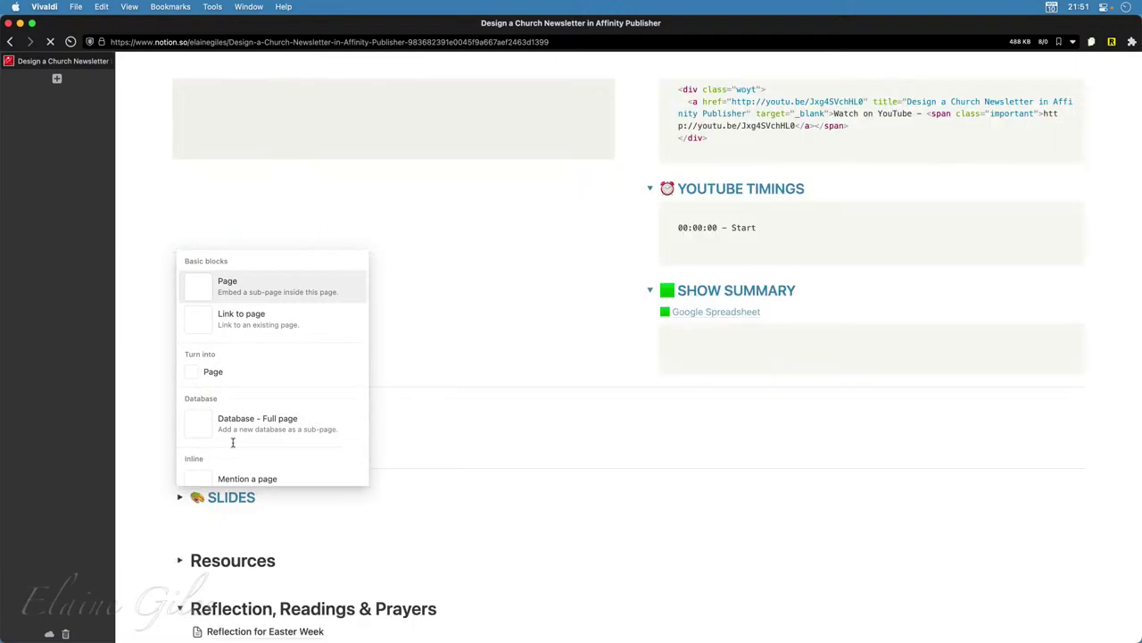
click(303, 288)
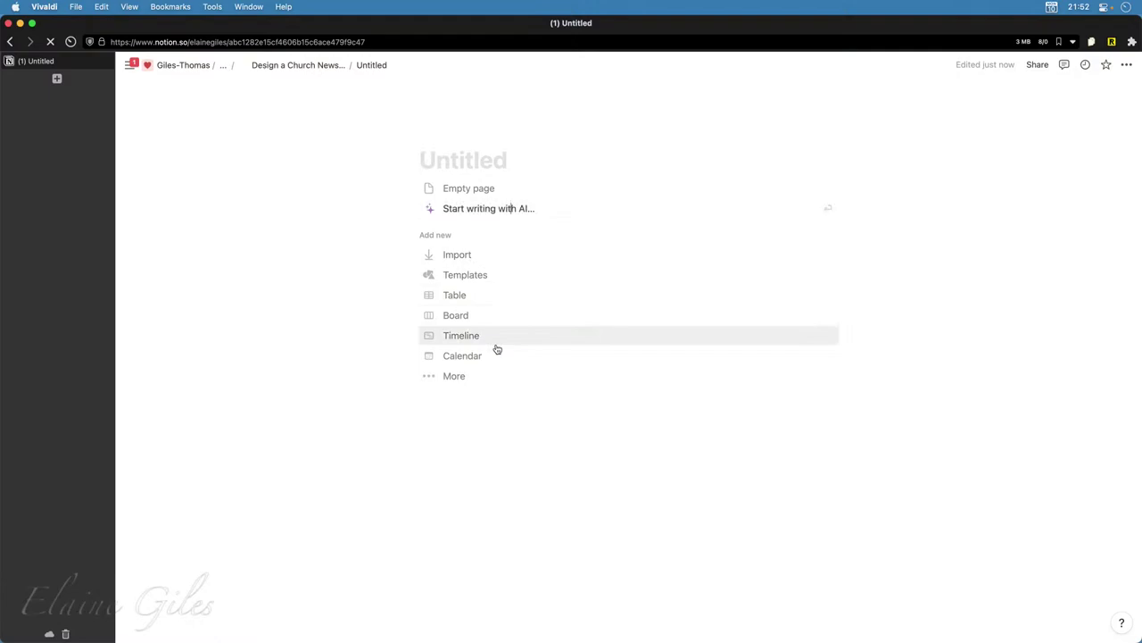
Have the AI write a 400 word Easter reflection for a church newsletter on the new page and keep the generated text.
key(Return)
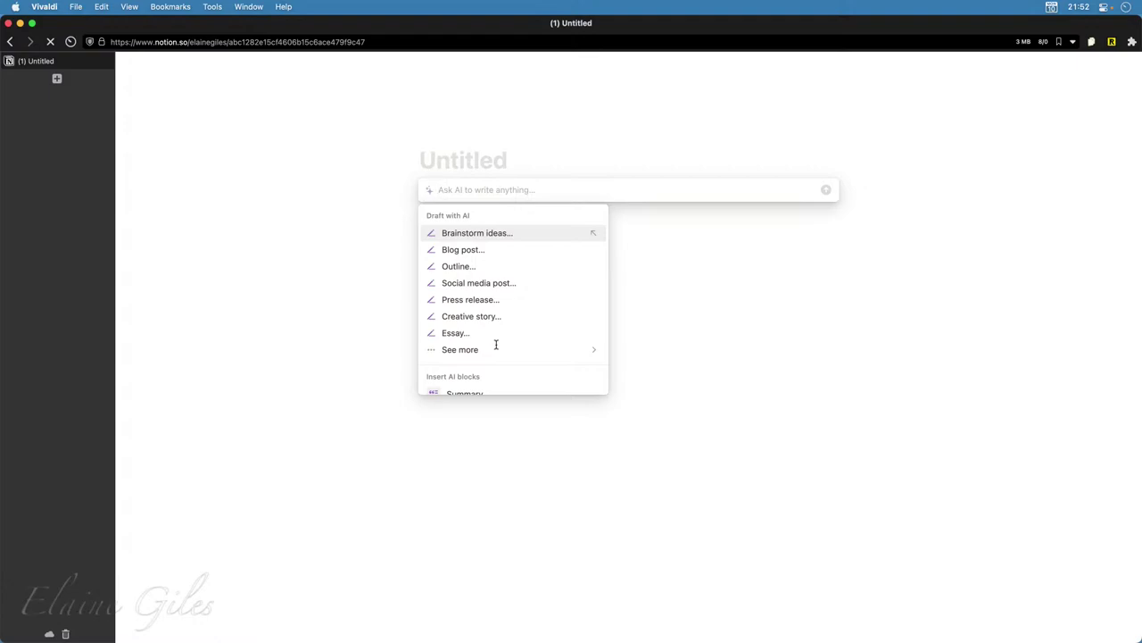
text(Please )
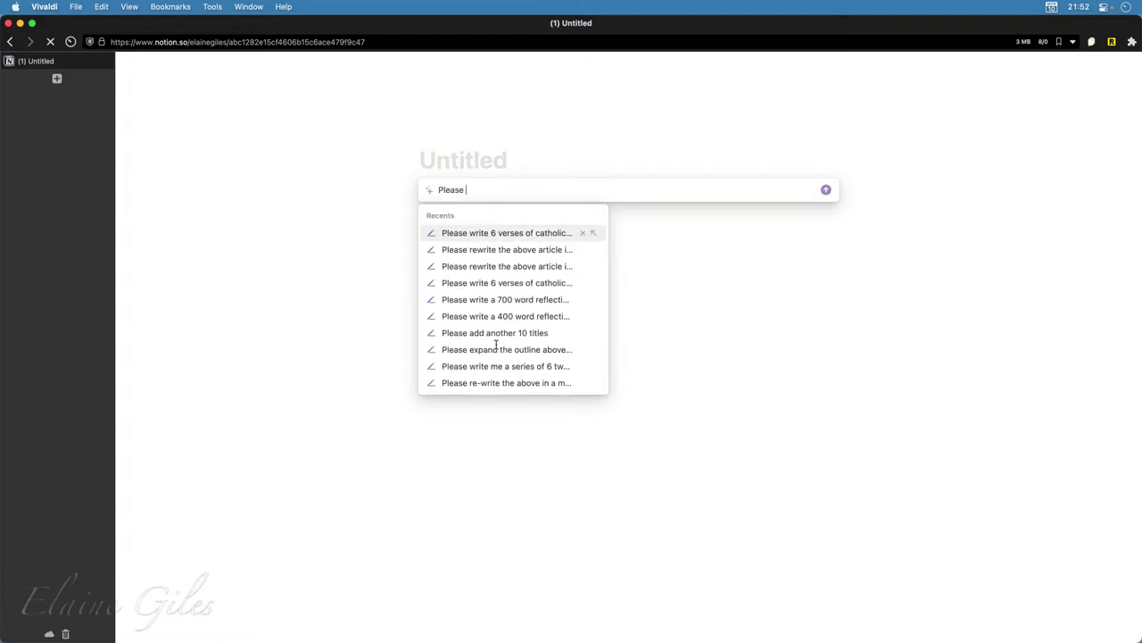
text(write an )
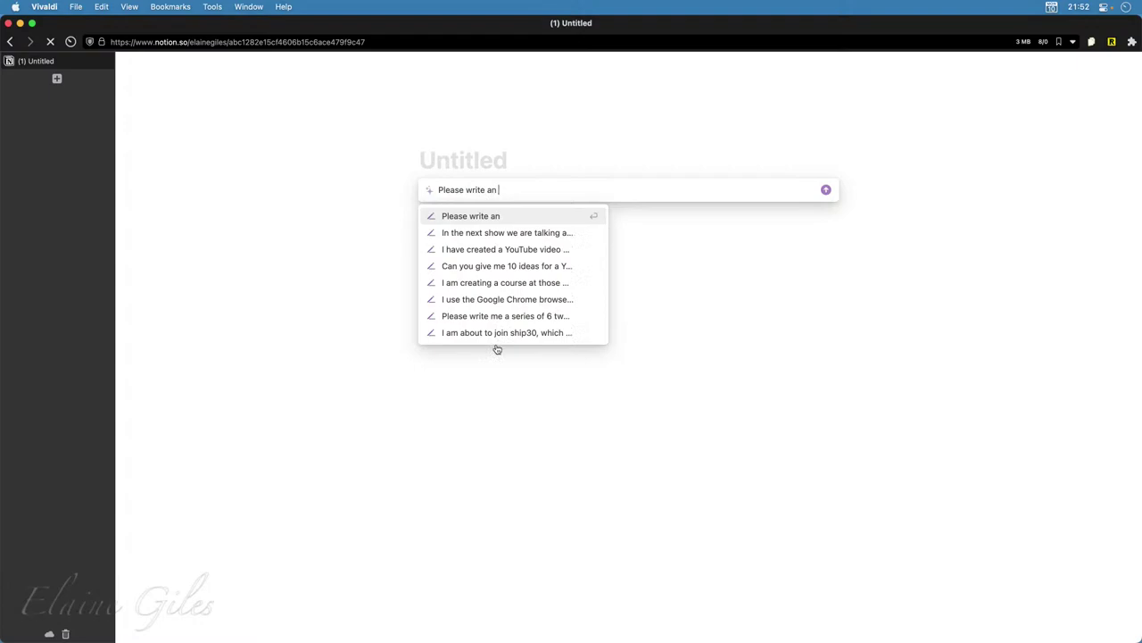
text(easter )
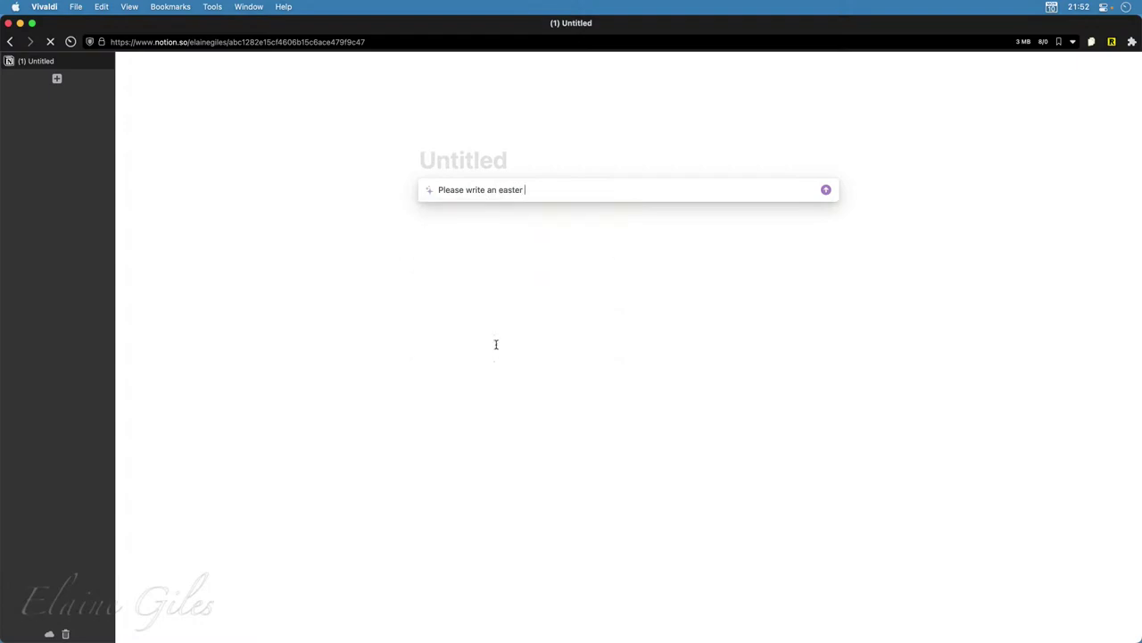
text(reflection for a church newsletter)
key(BackSpace)
text(400)
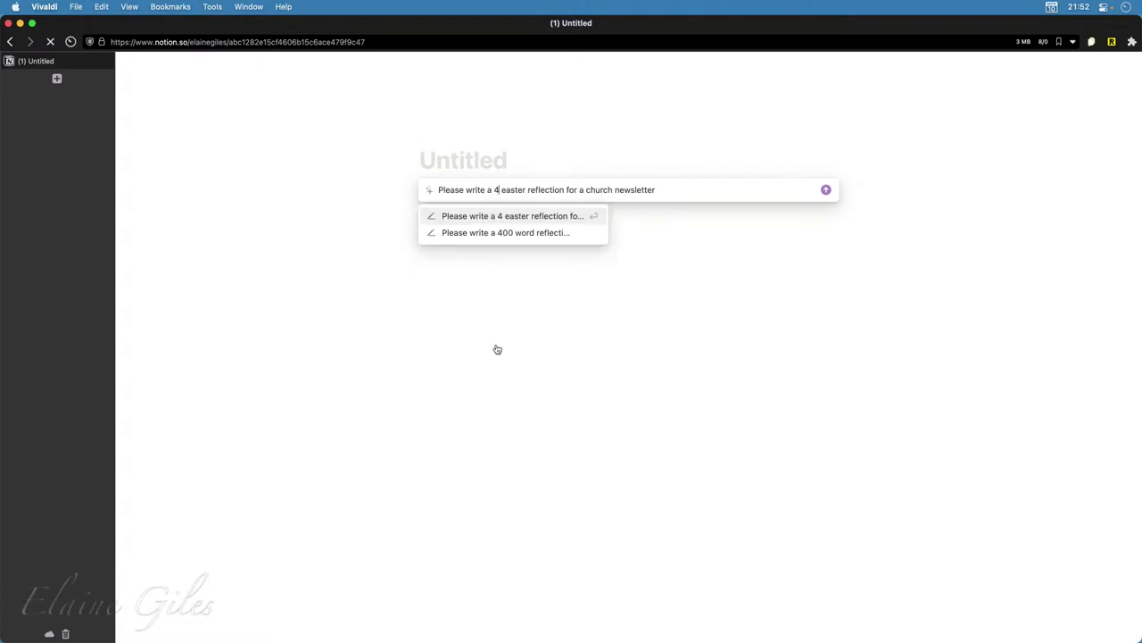
key(Return)
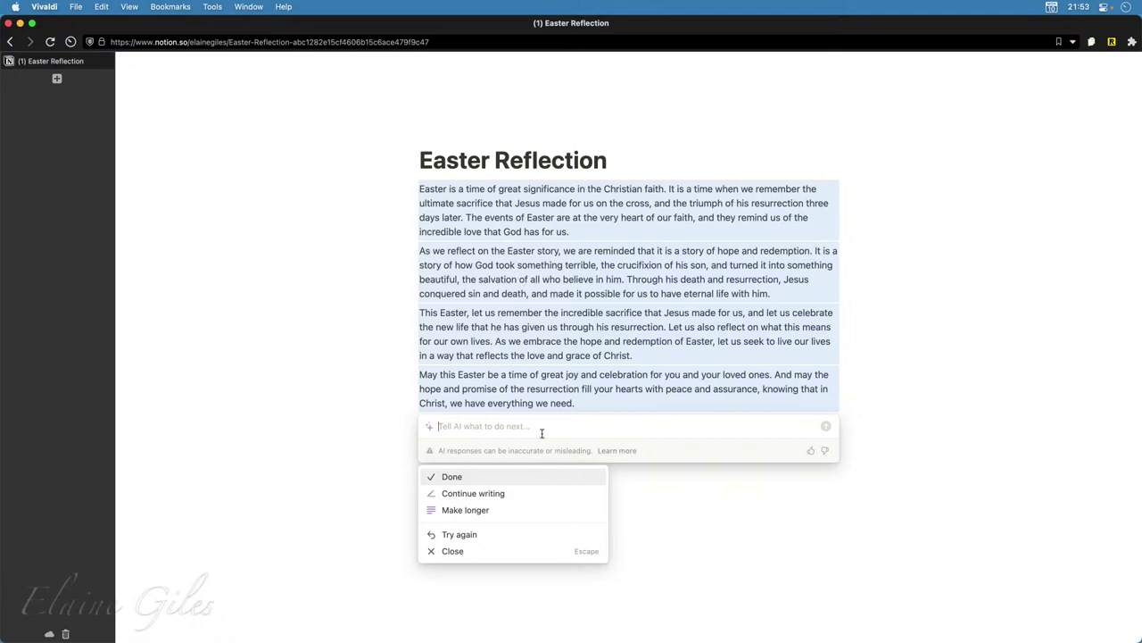
click(516, 476)
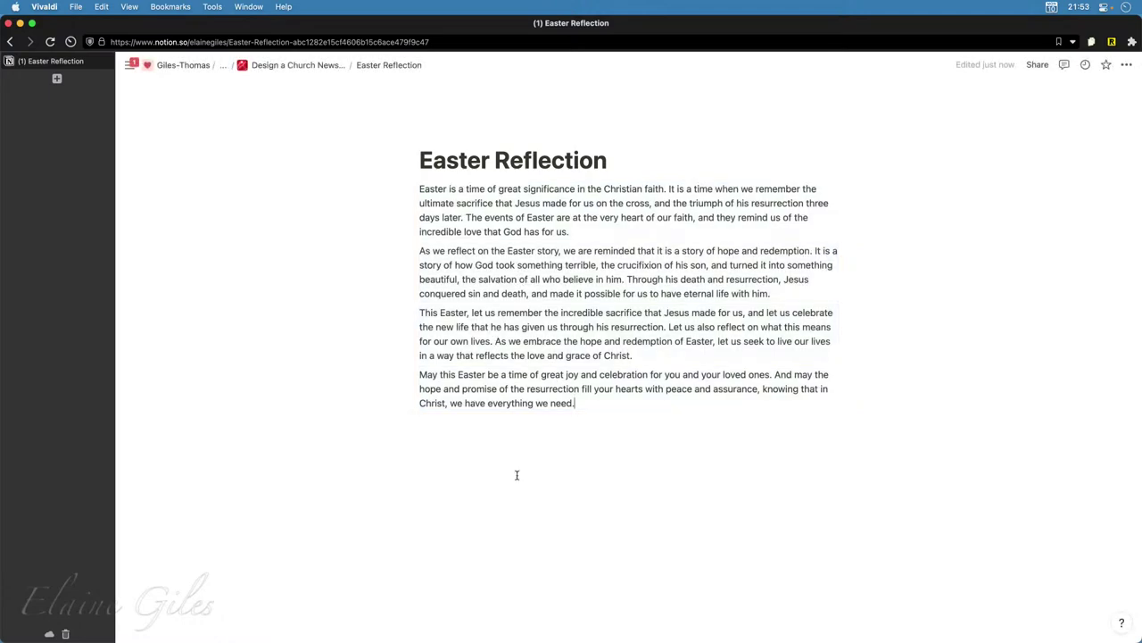
Go back to the newsletter planning page, open The Meaning of Easter and read through the article.
click(299, 65)
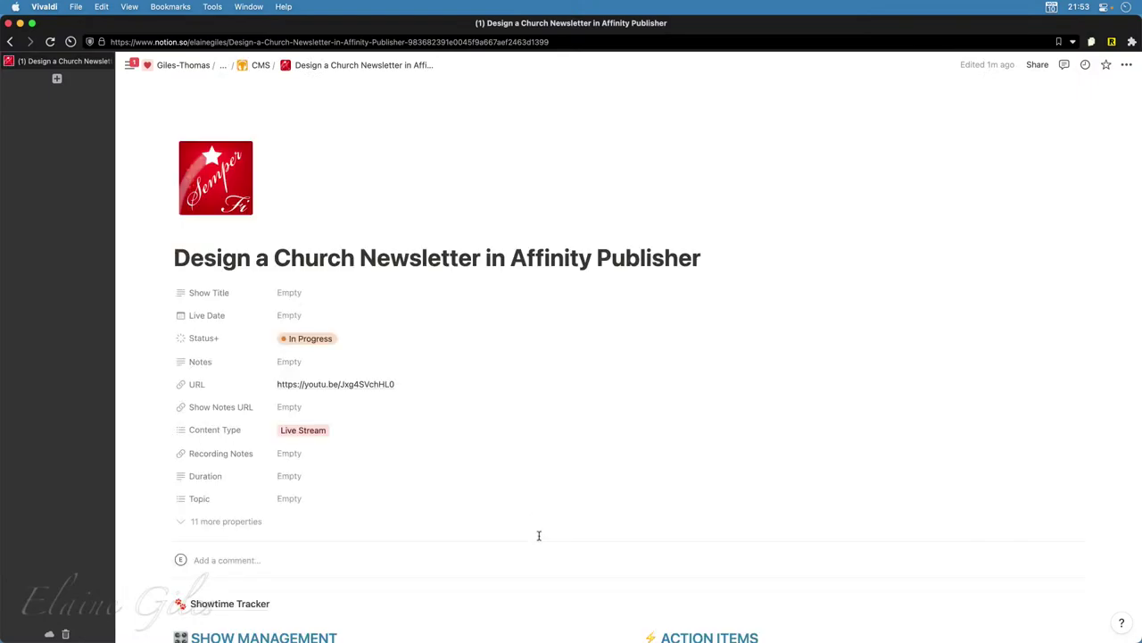
scroll(538, 536, down, 10)
scroll(538, 534, down, 5)
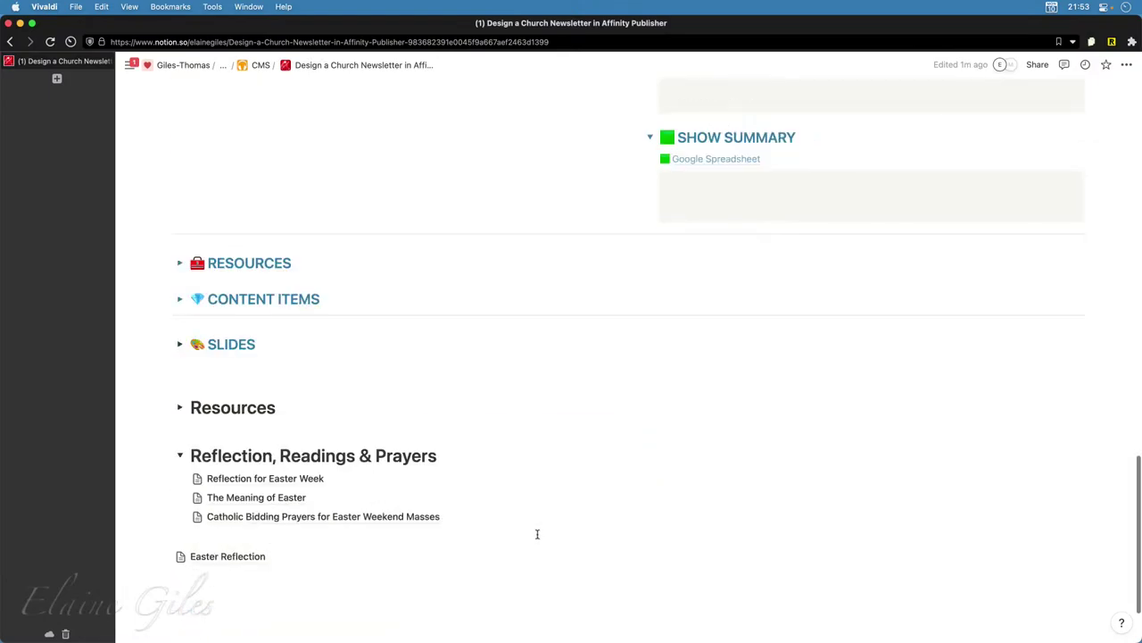
click(240, 502)
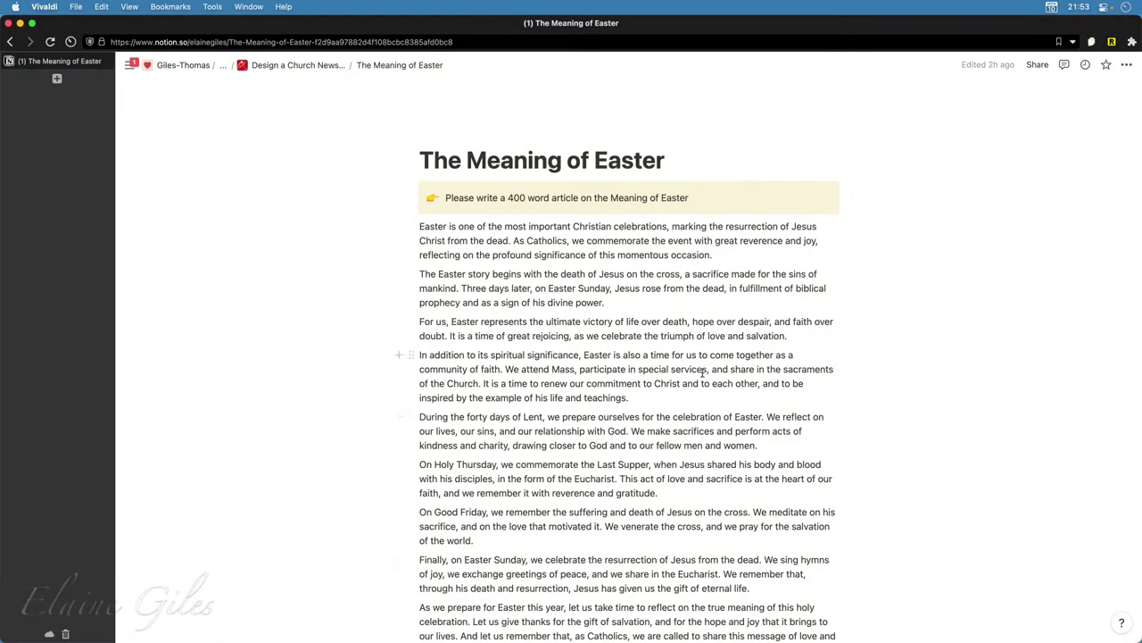
scroll(813, 560, down, 2)
scroll(813, 561, down, 2)
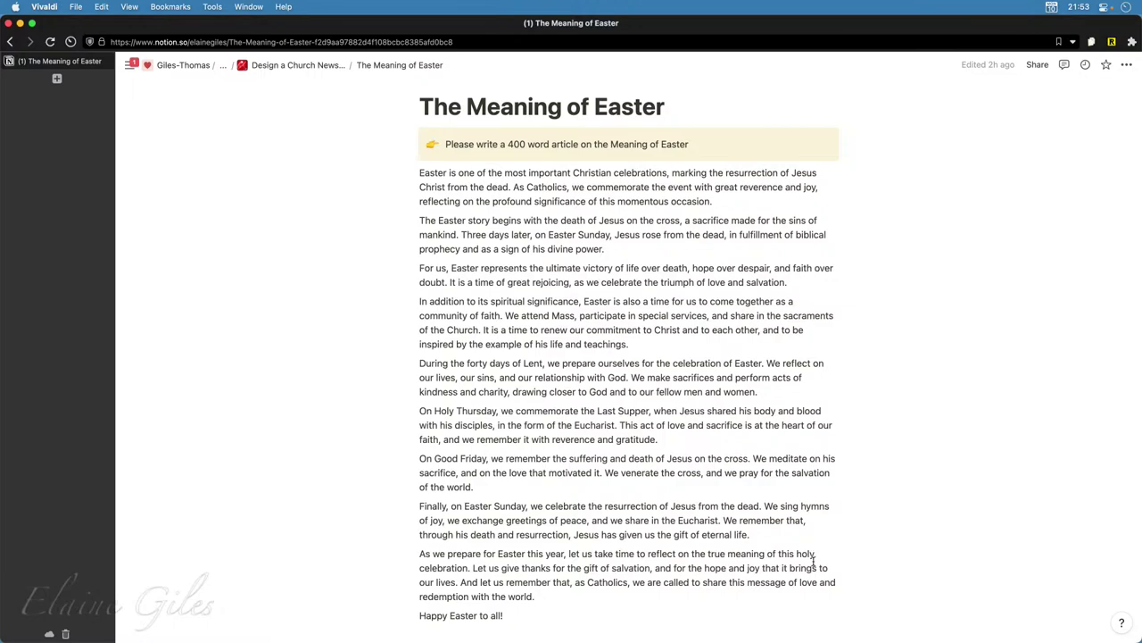
Return to the newsletter planning page, open Catholic Bidding Prayers for Easter Weekend Masses and copy its 6 verse prompt.
click(327, 69)
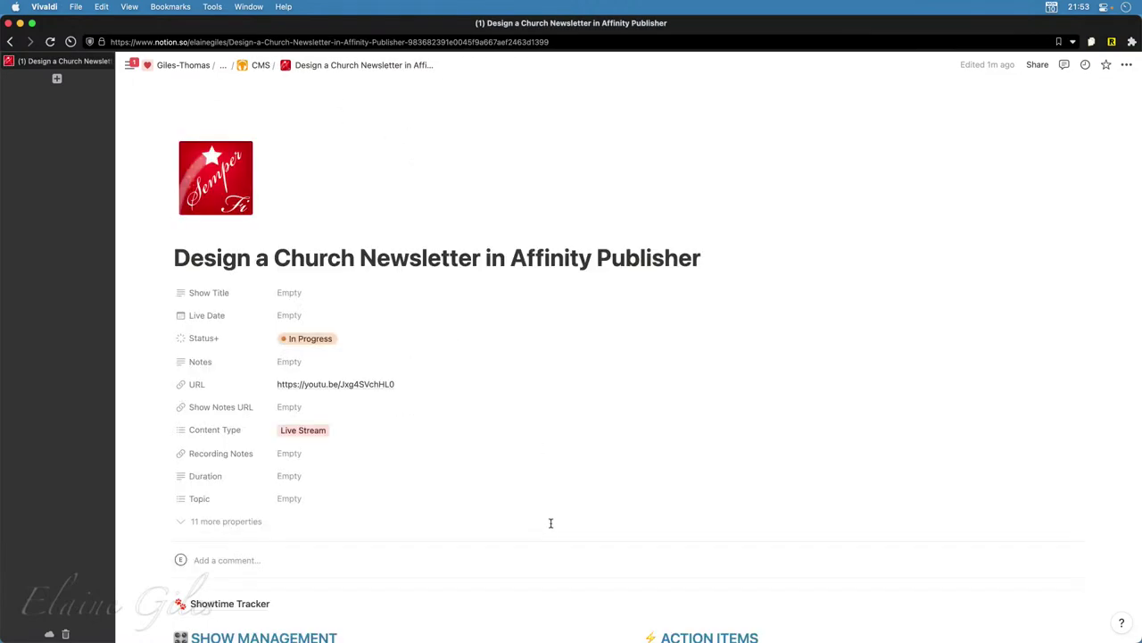
scroll(550, 523, down, 20)
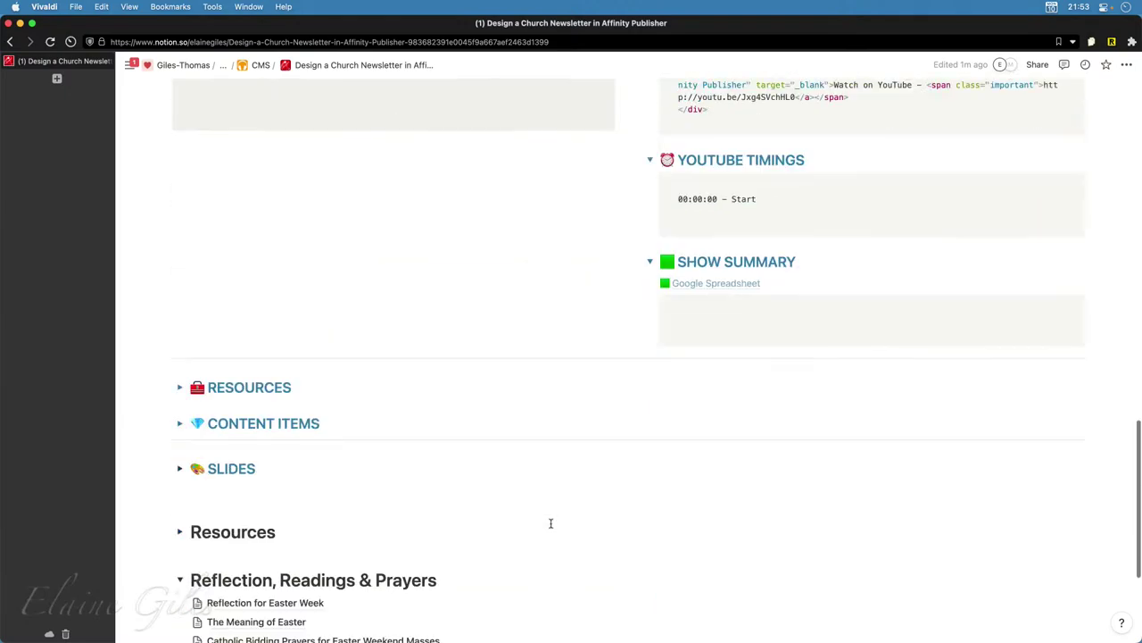
scroll(550, 523, down, 5)
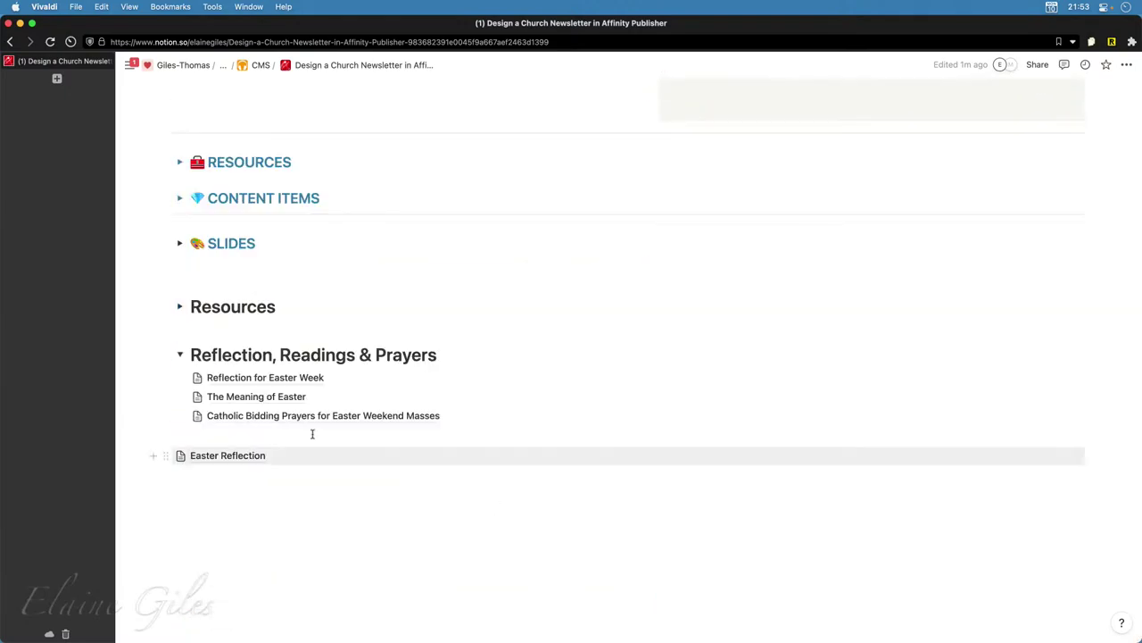
click(294, 419)
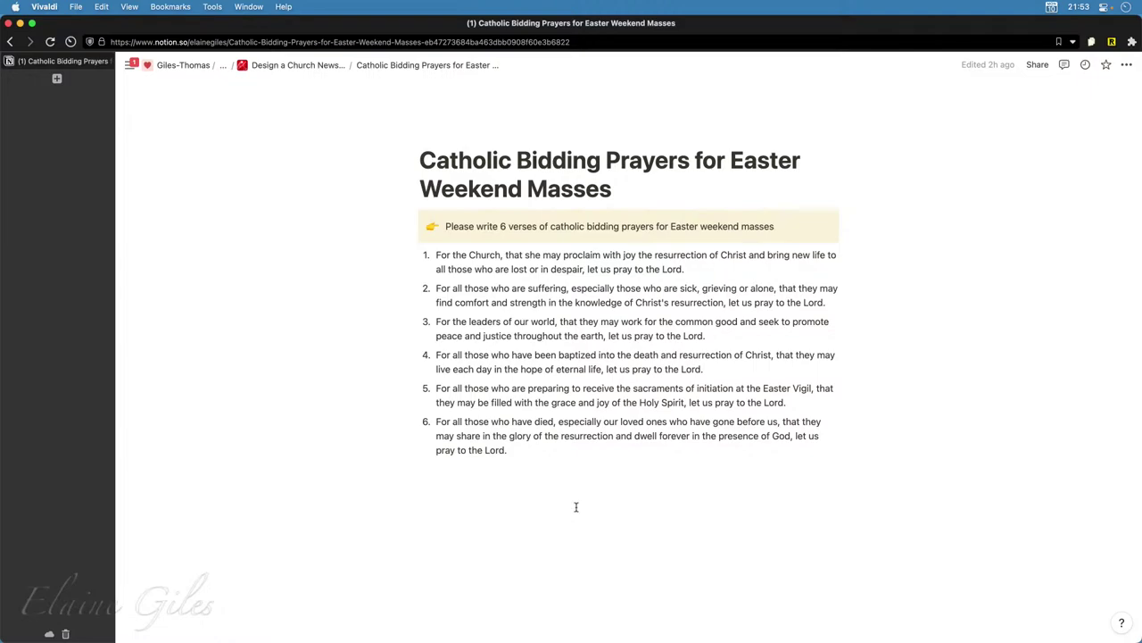
drag(774, 227, 473, 220)
key(super+c)
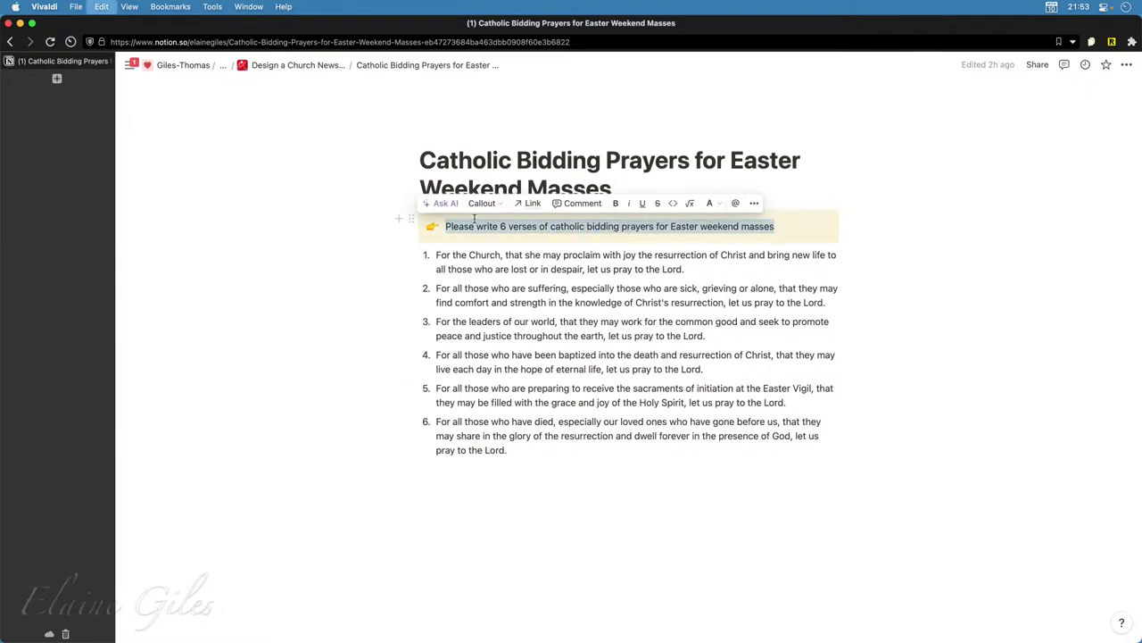
Embed a new sub-page below the list of bidding prayers.
click(488, 517)
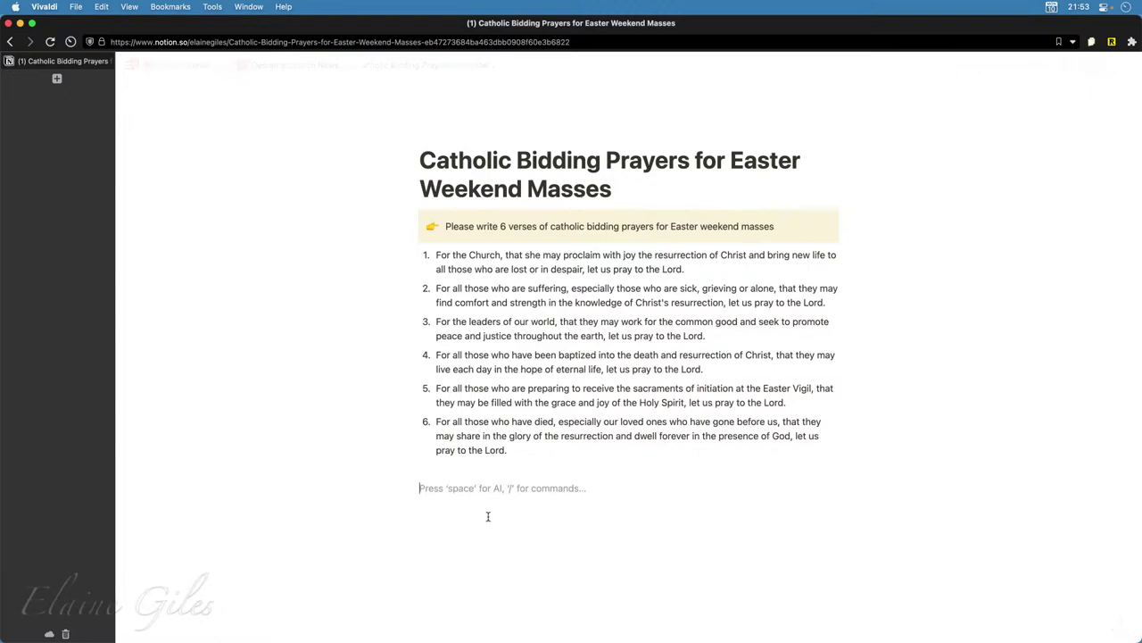
text(/page)
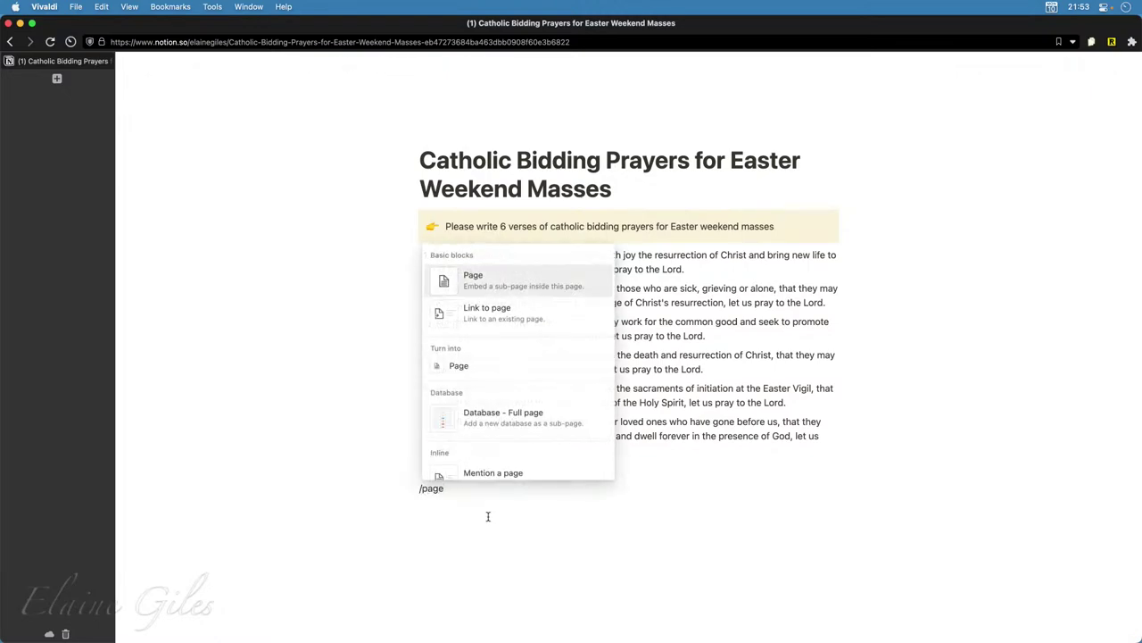
key(Return)
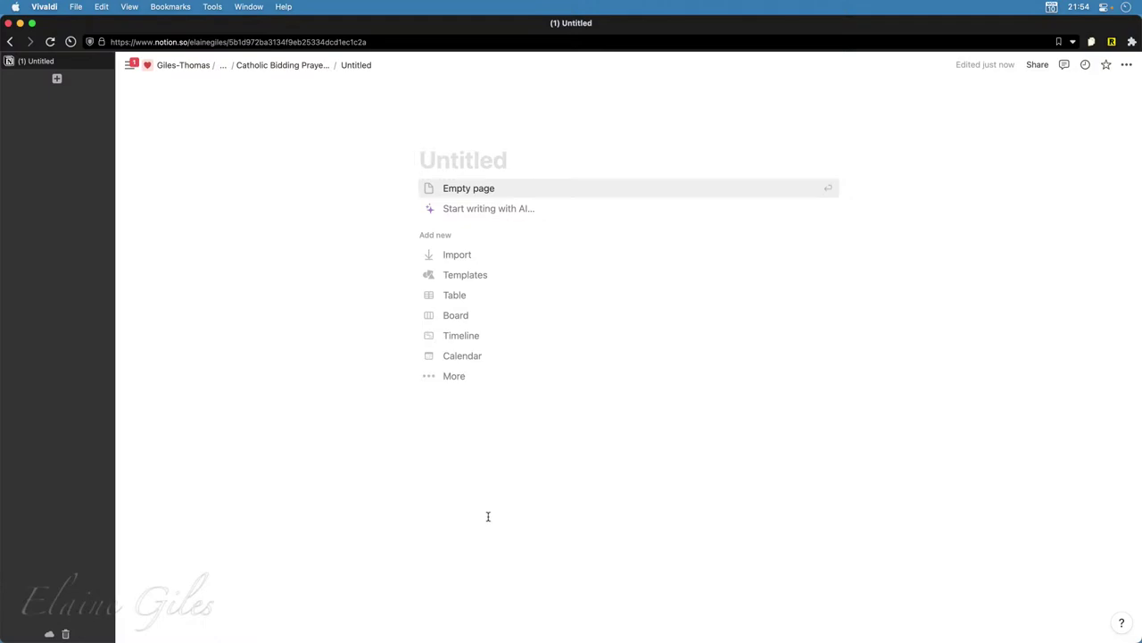
Have the AI write 8 verses of catholic bidding prayers for Easter weekend masses on the new page, keep the text and review it.
click(506, 210)
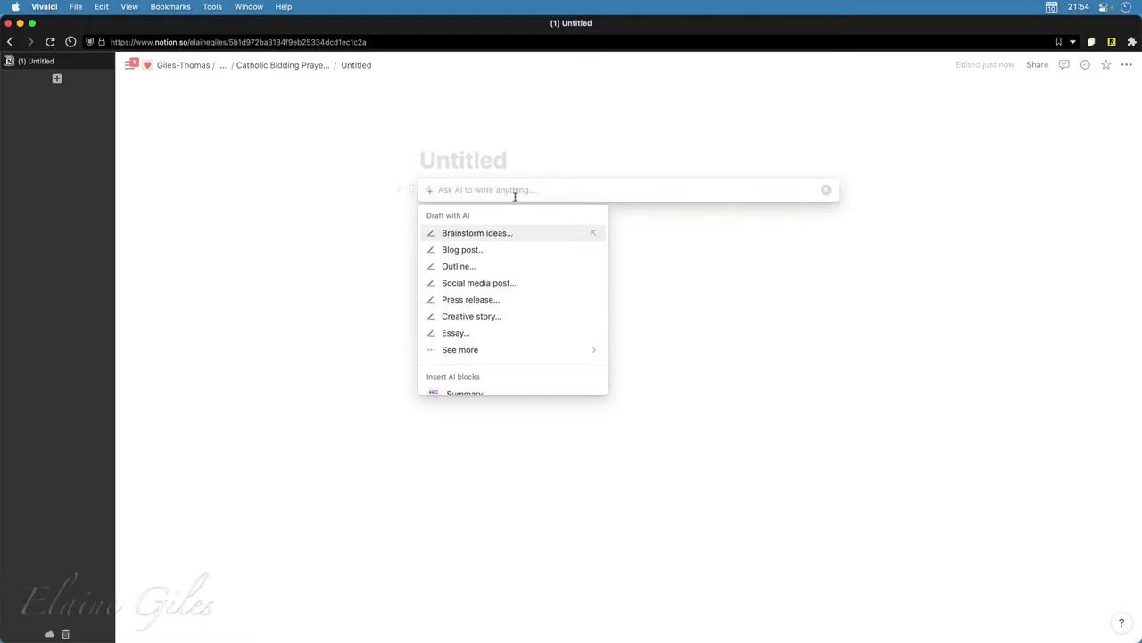
key(super+v)
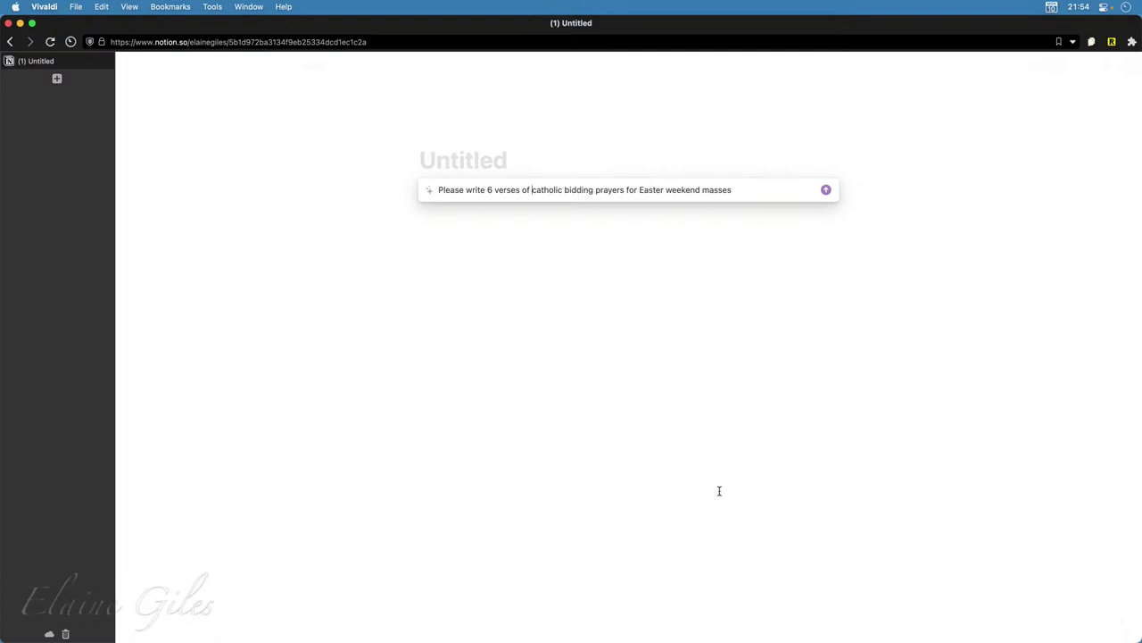
key(BackSpace)
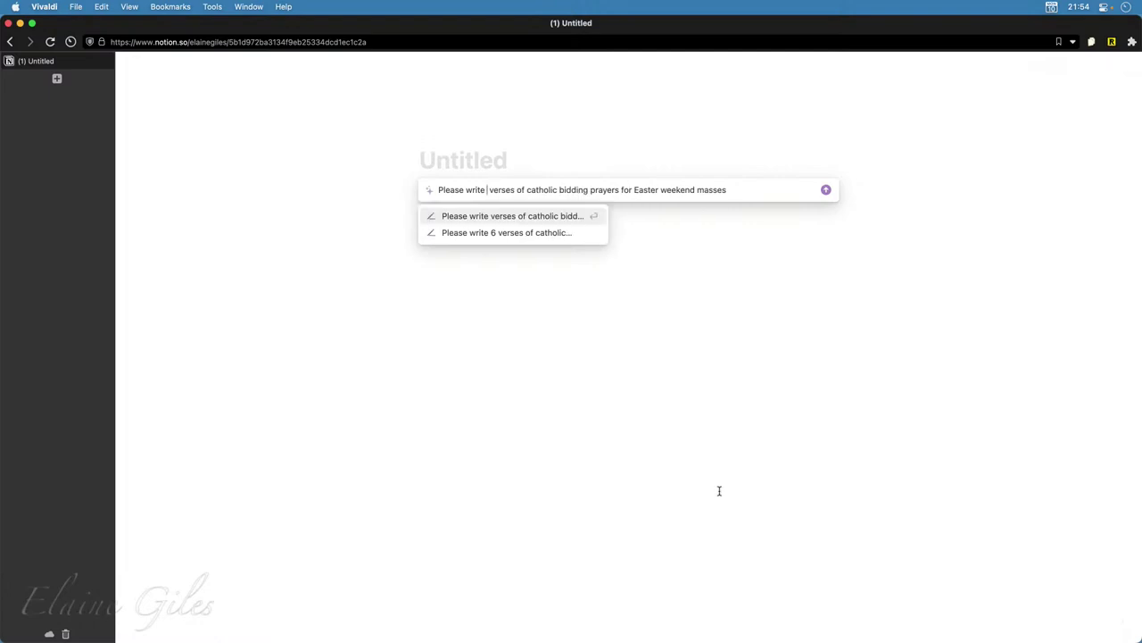
text(8)
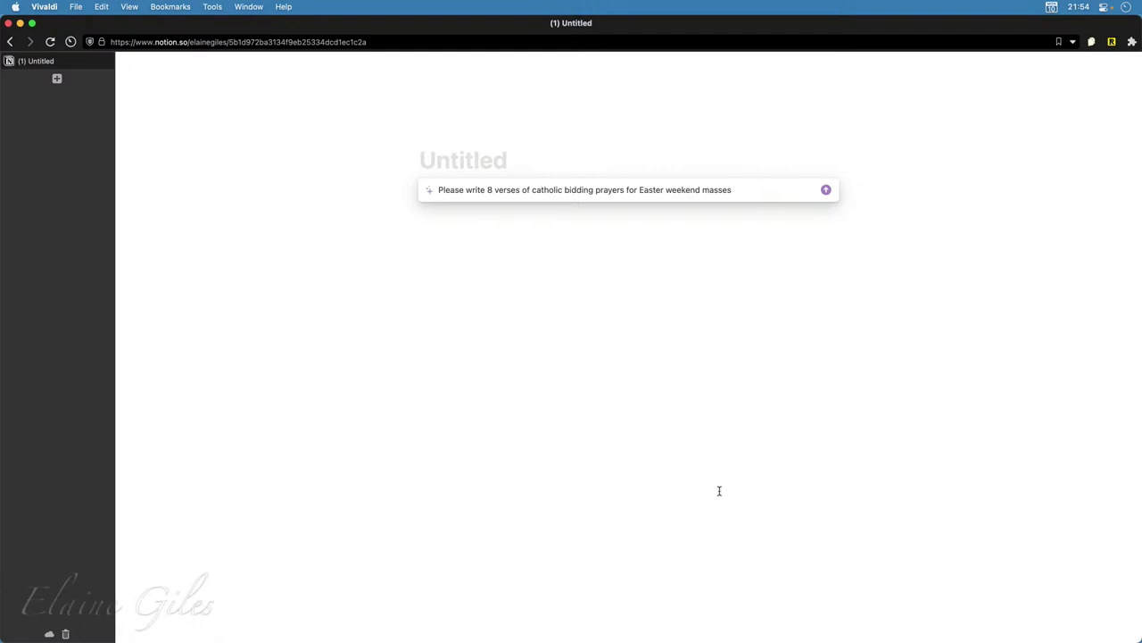
key(Return)
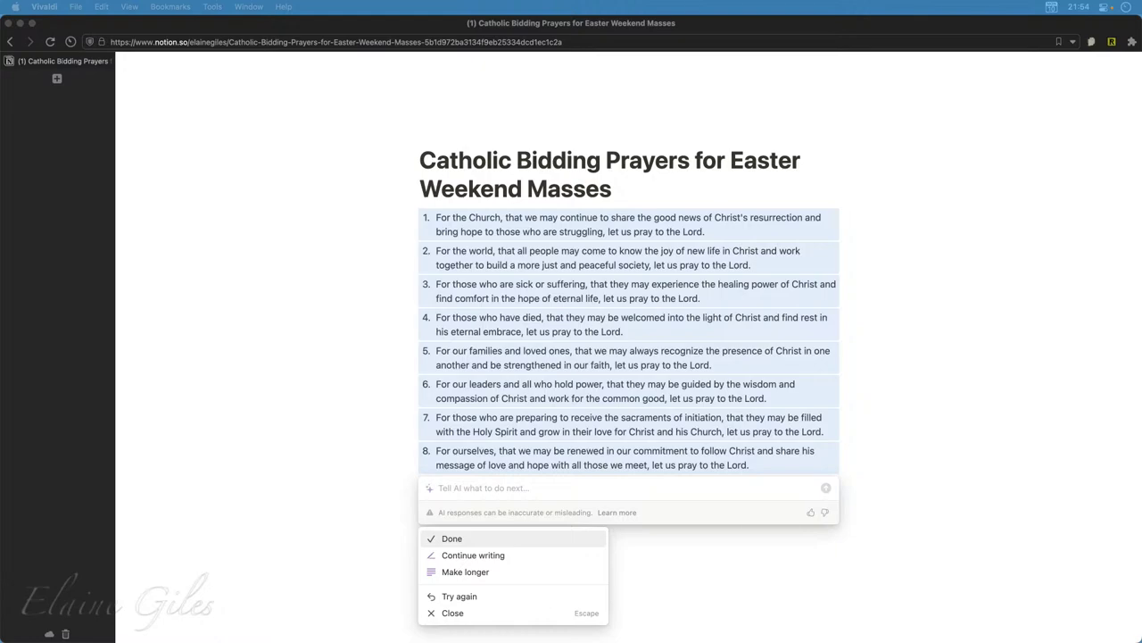
click(500, 542)
click(500, 541)
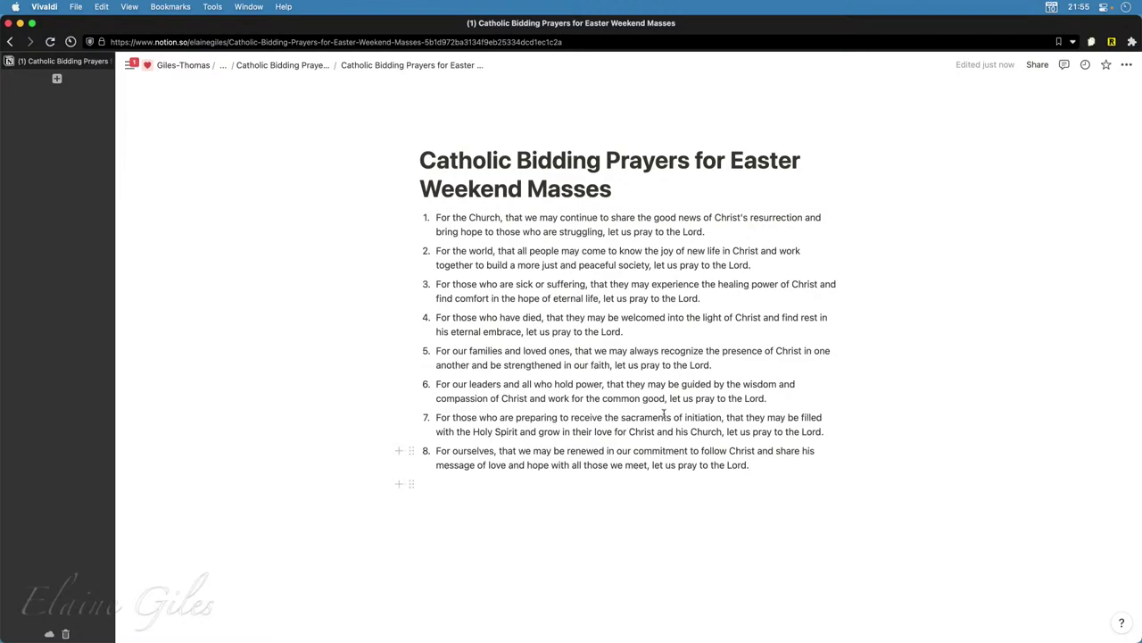
drag(842, 432, 560, 426)
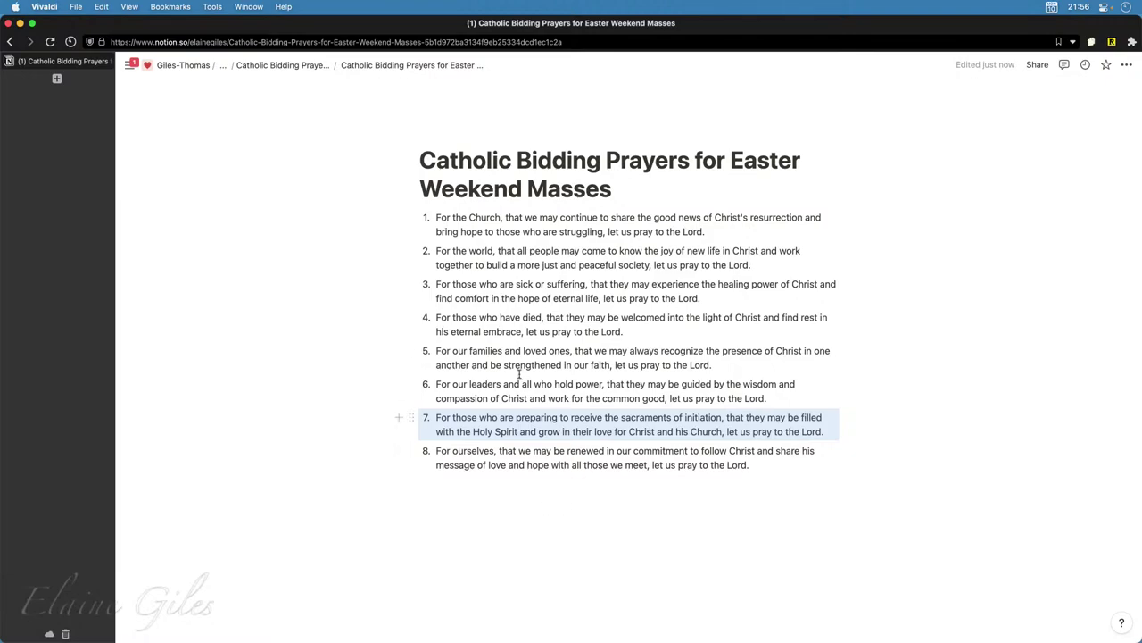
Go back to the newsletter planning page, open Reflection for Easter Week and copy the 400 word reflection without its closing blessing lines.
click(306, 64)
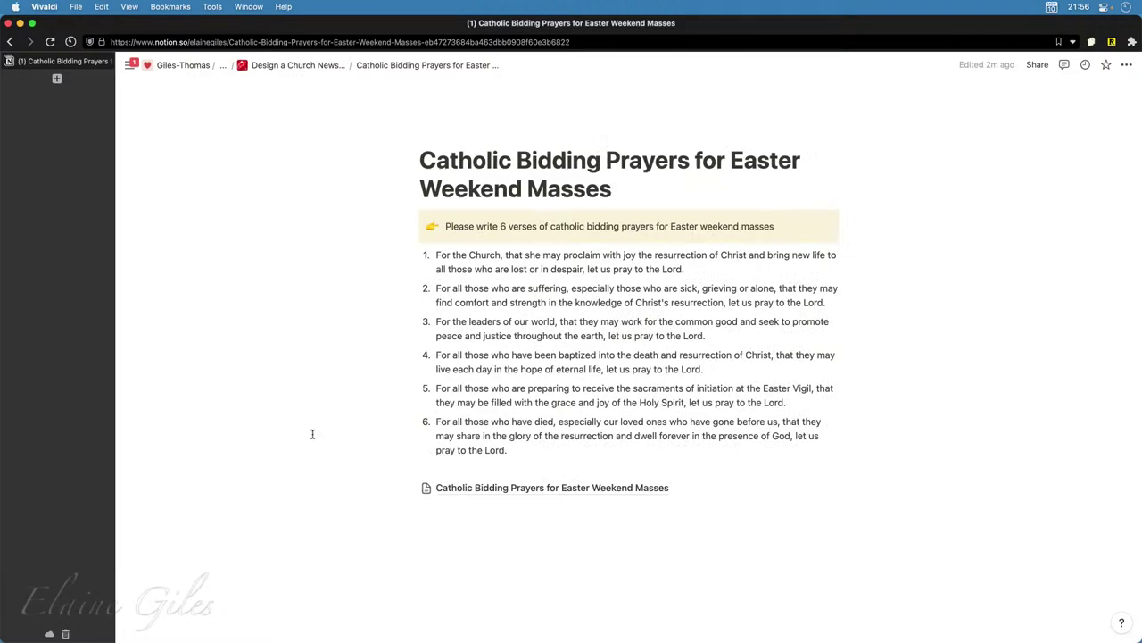
click(303, 65)
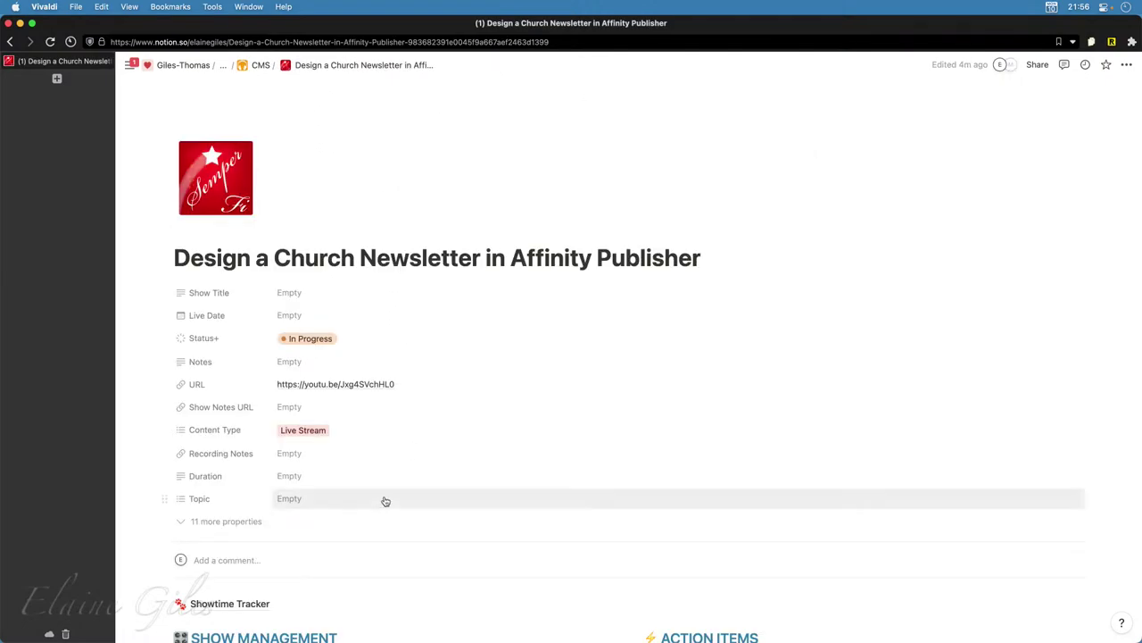
scroll(386, 500, down, 15)
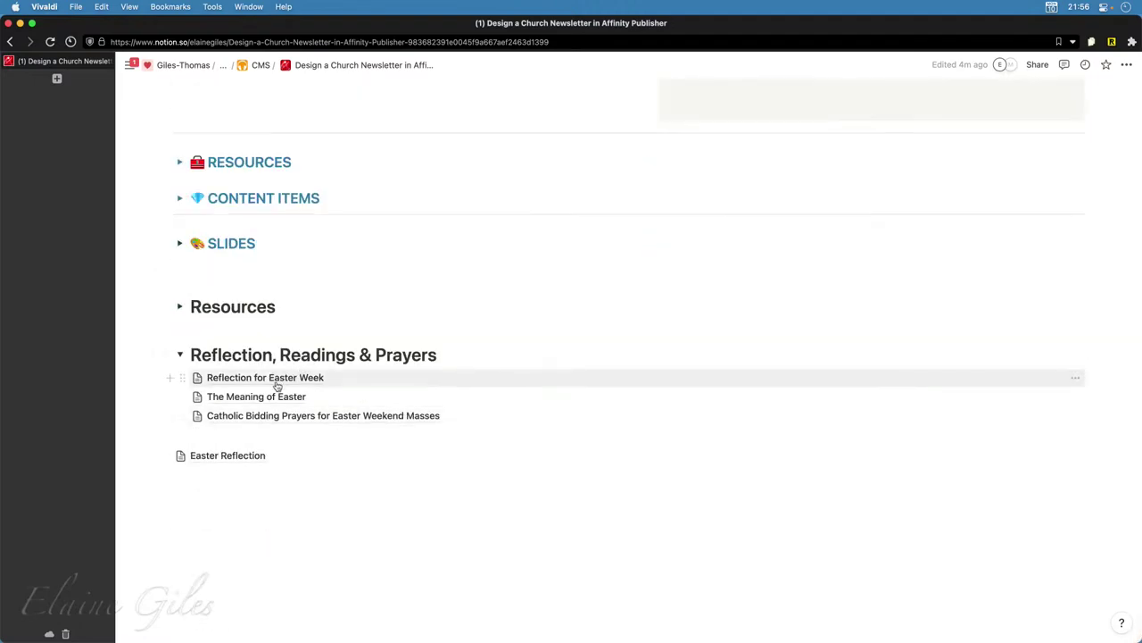
click(284, 379)
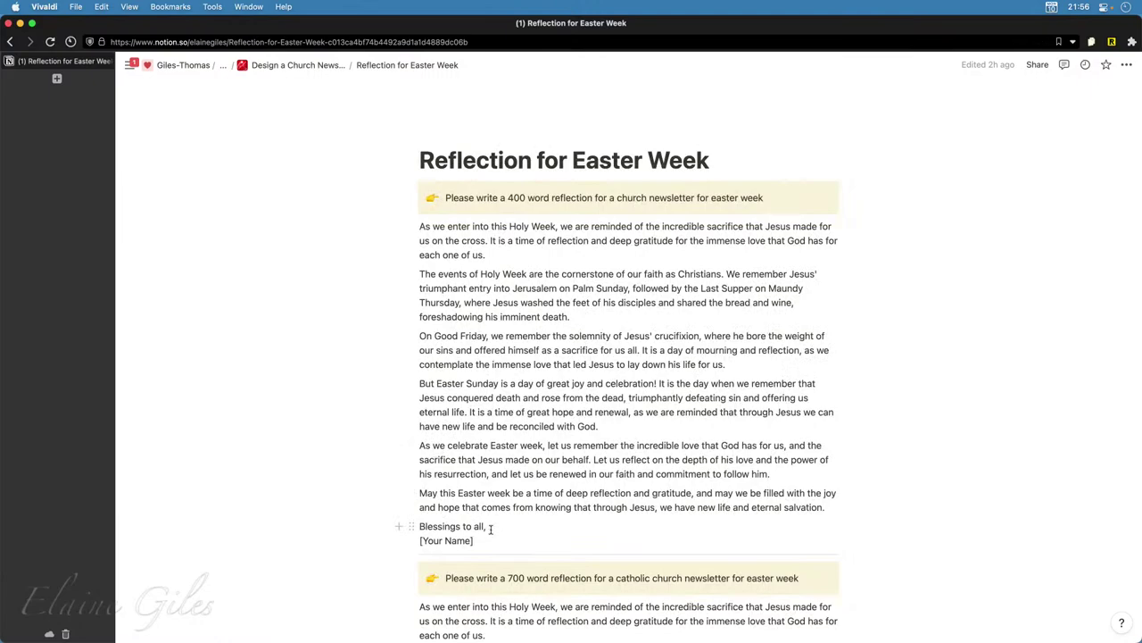
drag(826, 507, 419, 231)
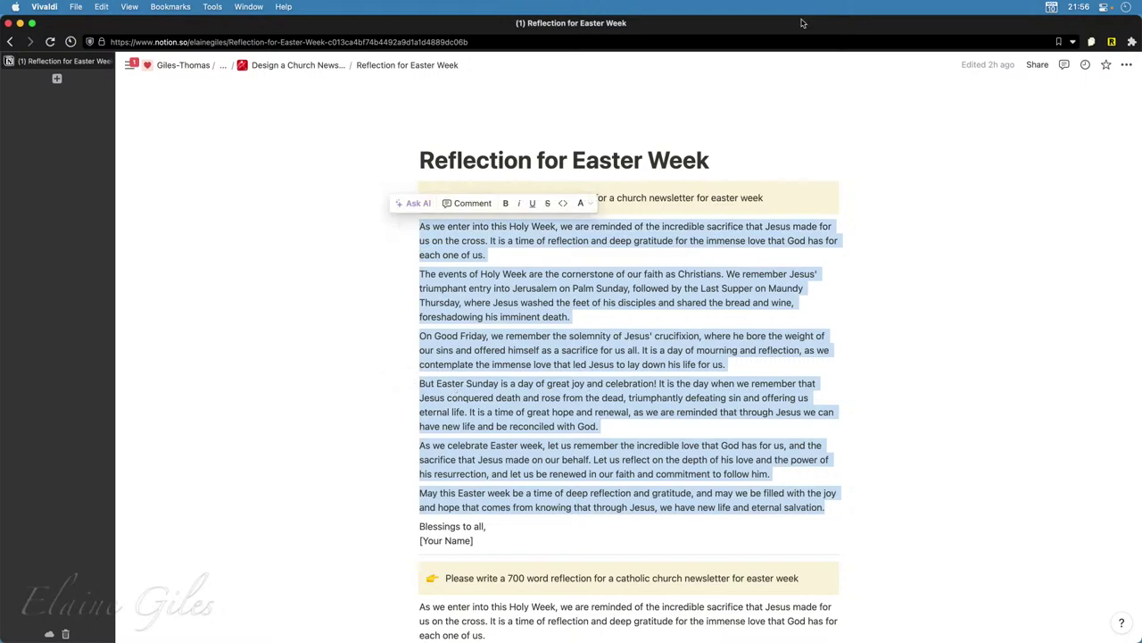
Switch to Affinity Publisher, draw a text frame about 128 x 145 mm on page 4 from the top margin and paste the reflection into it.
key(super+Tab)
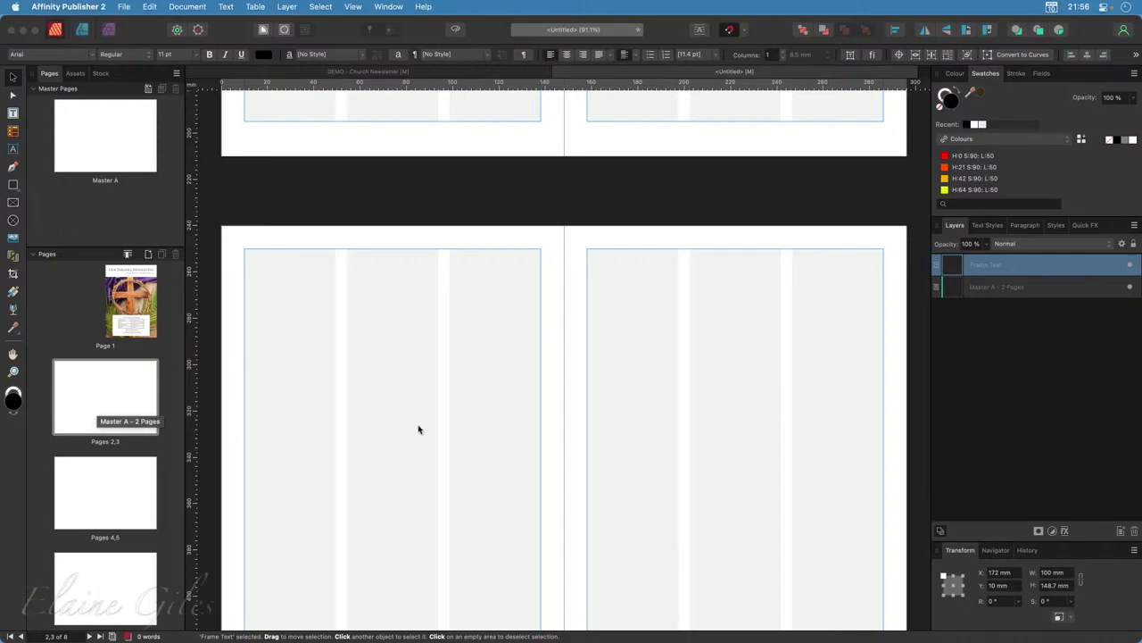
double_click(93, 400)
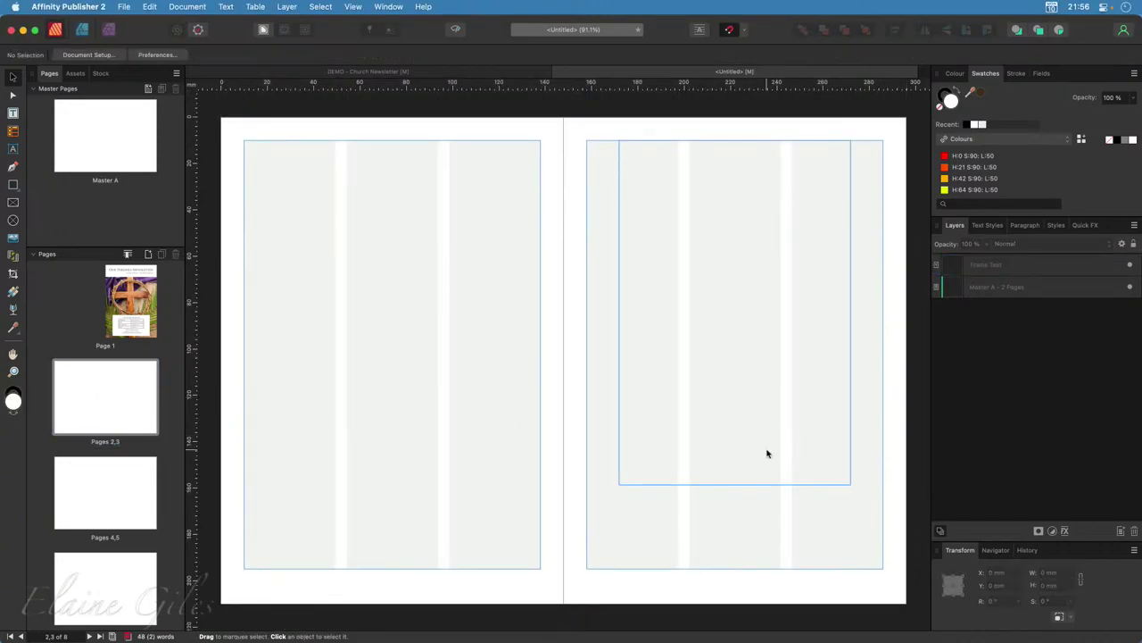
click(738, 464)
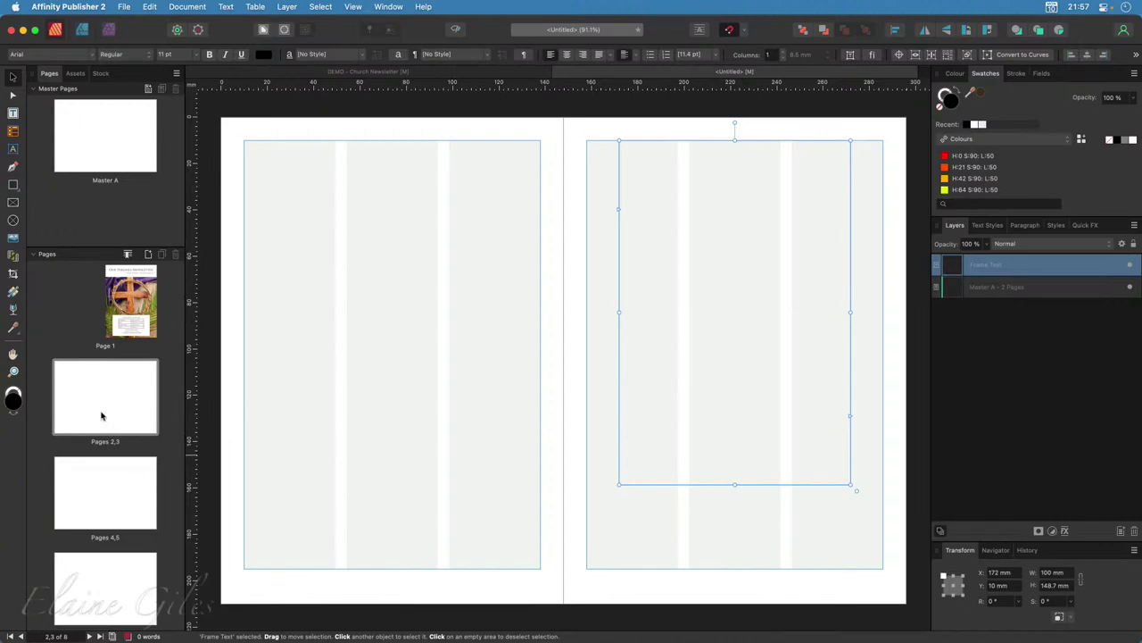
click(107, 506)
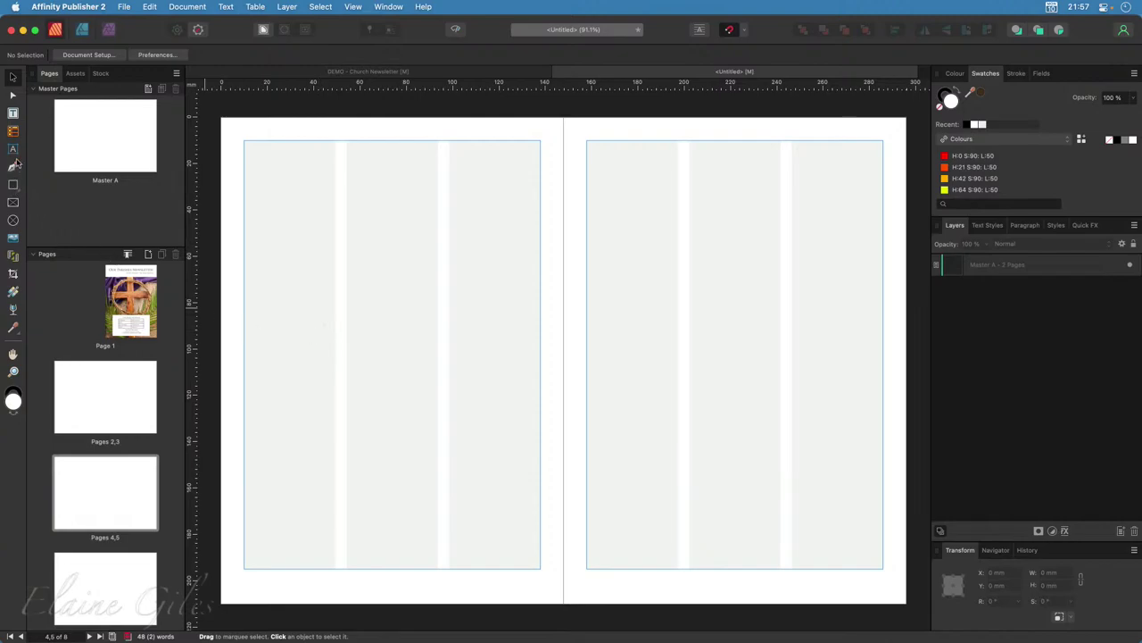
click(12, 113)
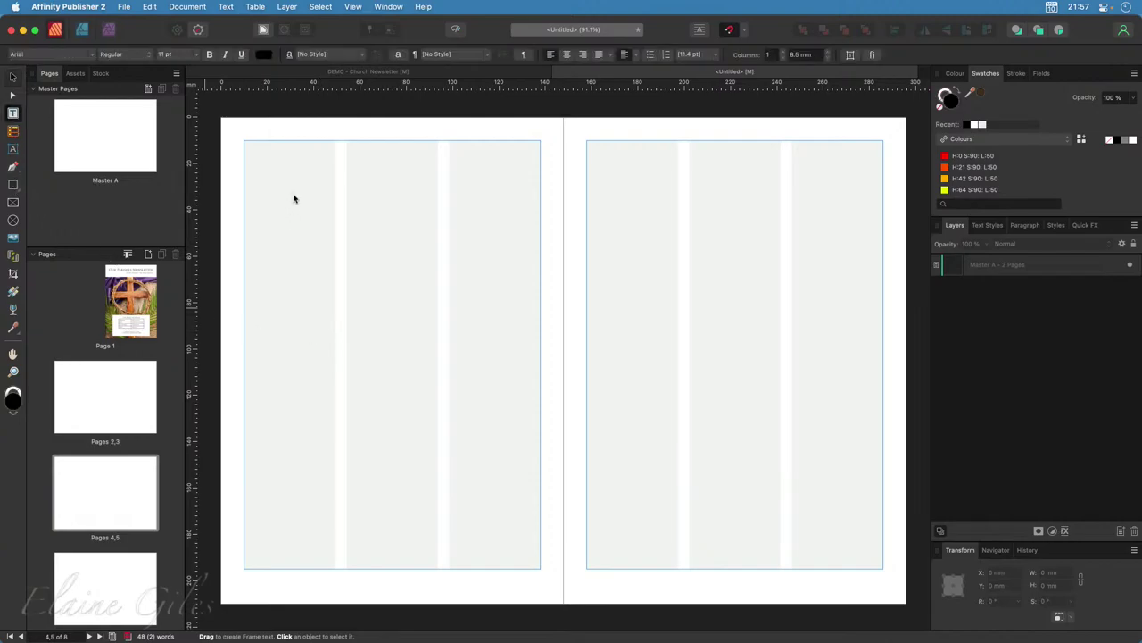
drag(245, 140, 540, 476)
key(super+v)
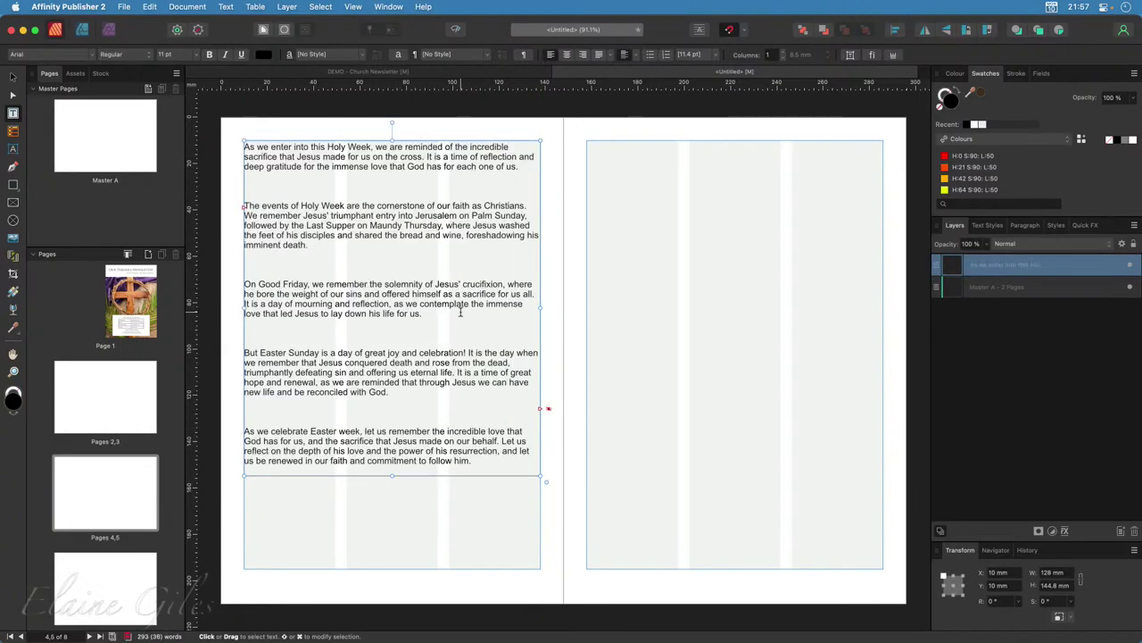
Remove the extra blank lines between the paragraphs of the pasted reflection on page 4.
click(407, 410)
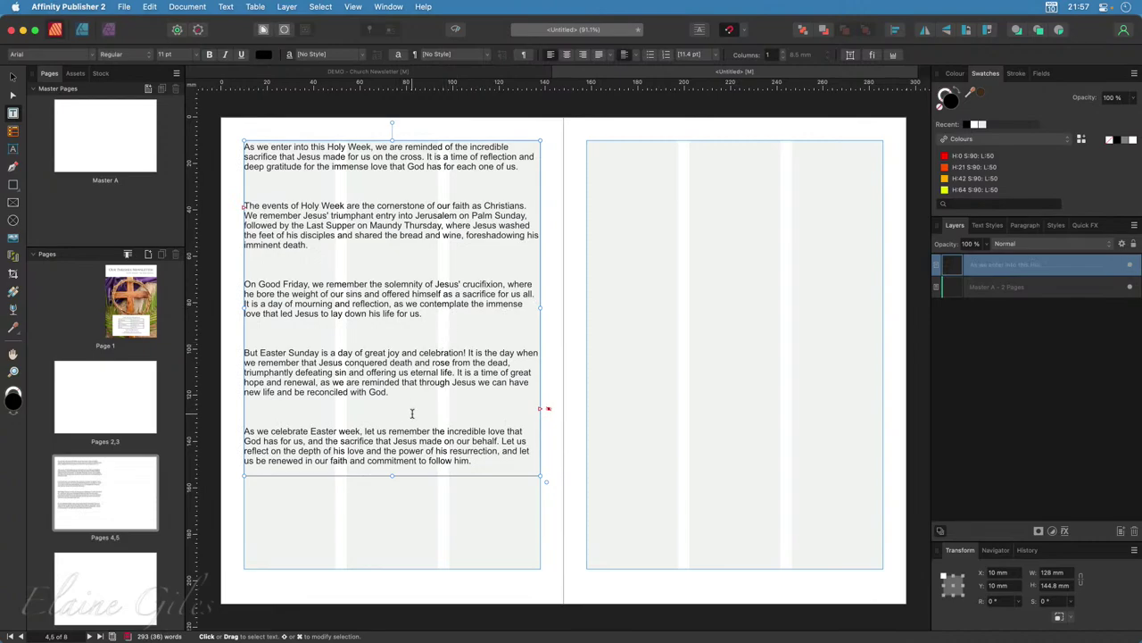
key(BackSpace)
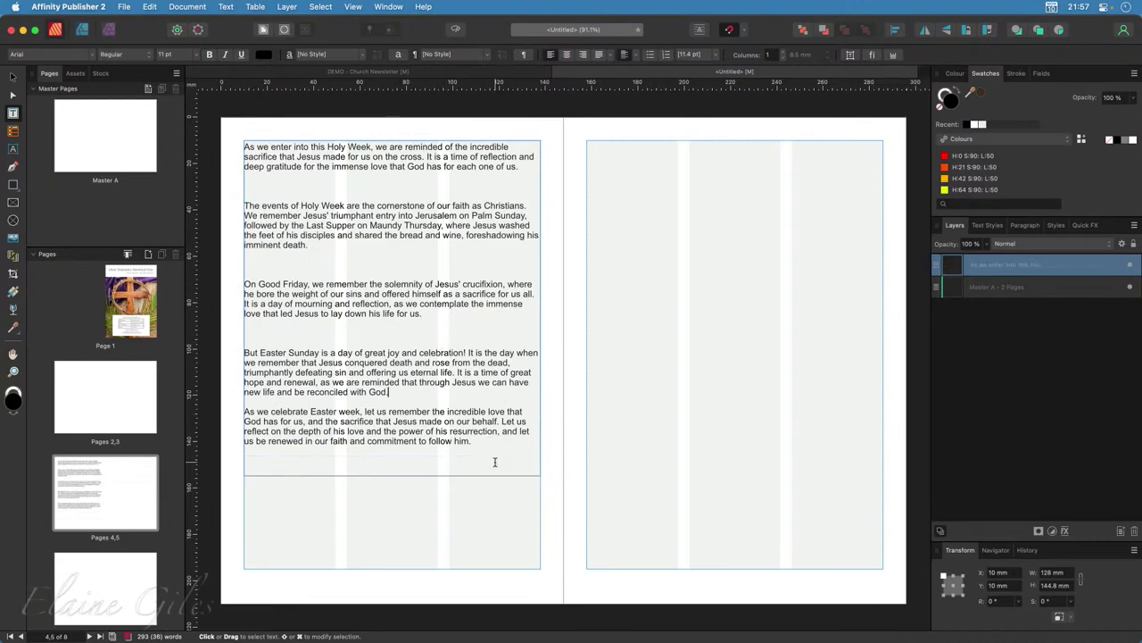
click(385, 330)
key(BackSpace)
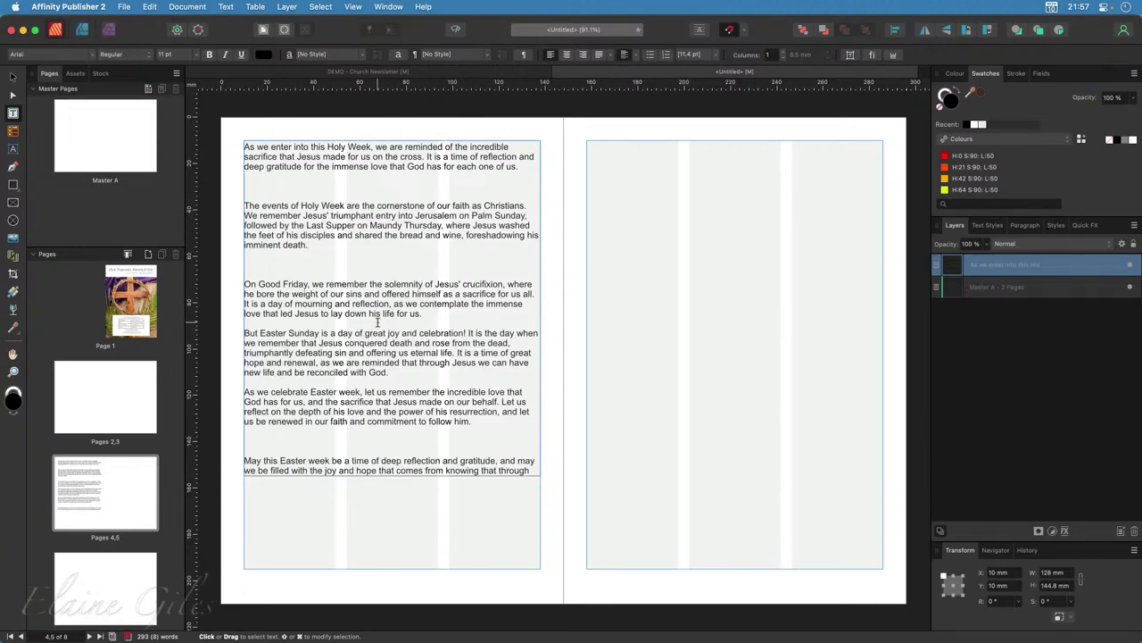
key(BackSpace)
key(Up)
key(Up)
key(Up)
key(Up)
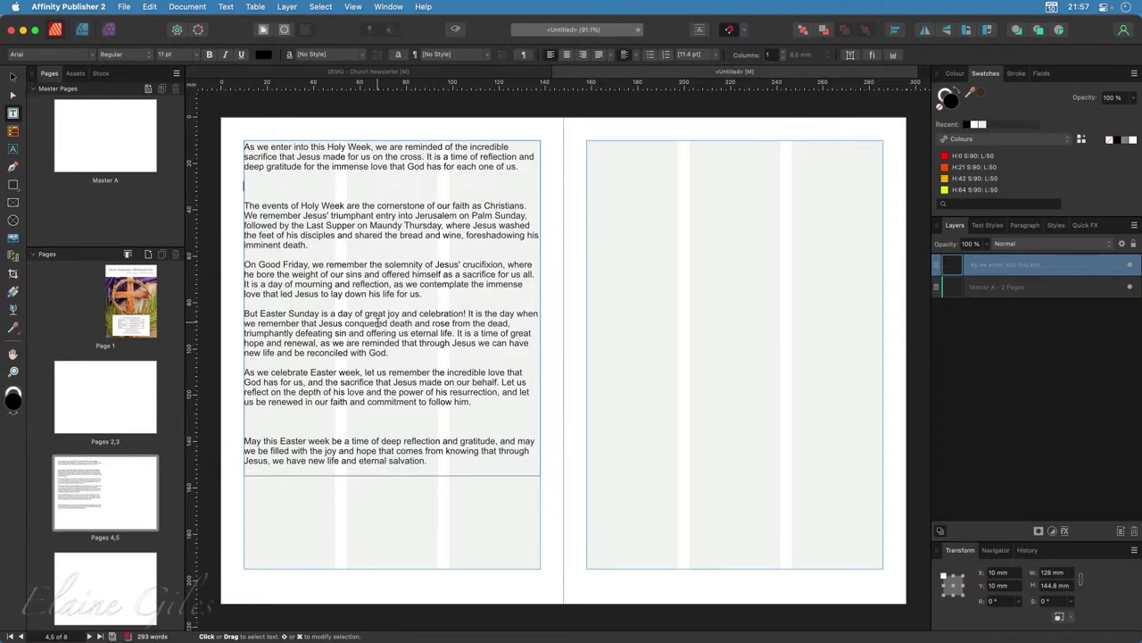
key(BackSpace)
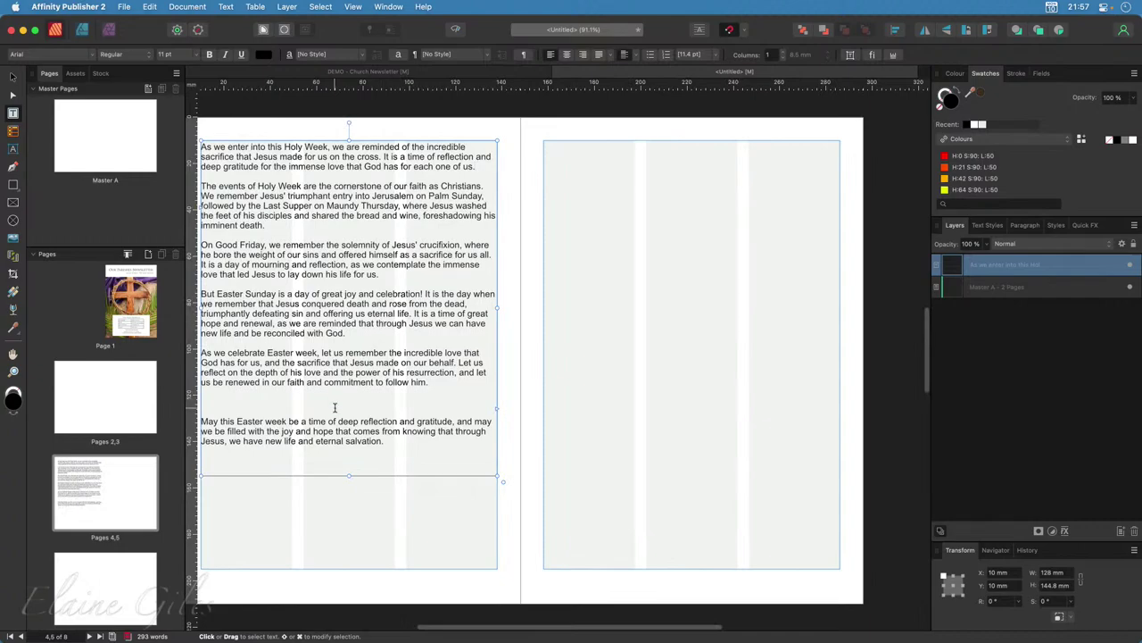
click(333, 408)
key(BackSpace)
scroll(357, 411, left, 3)
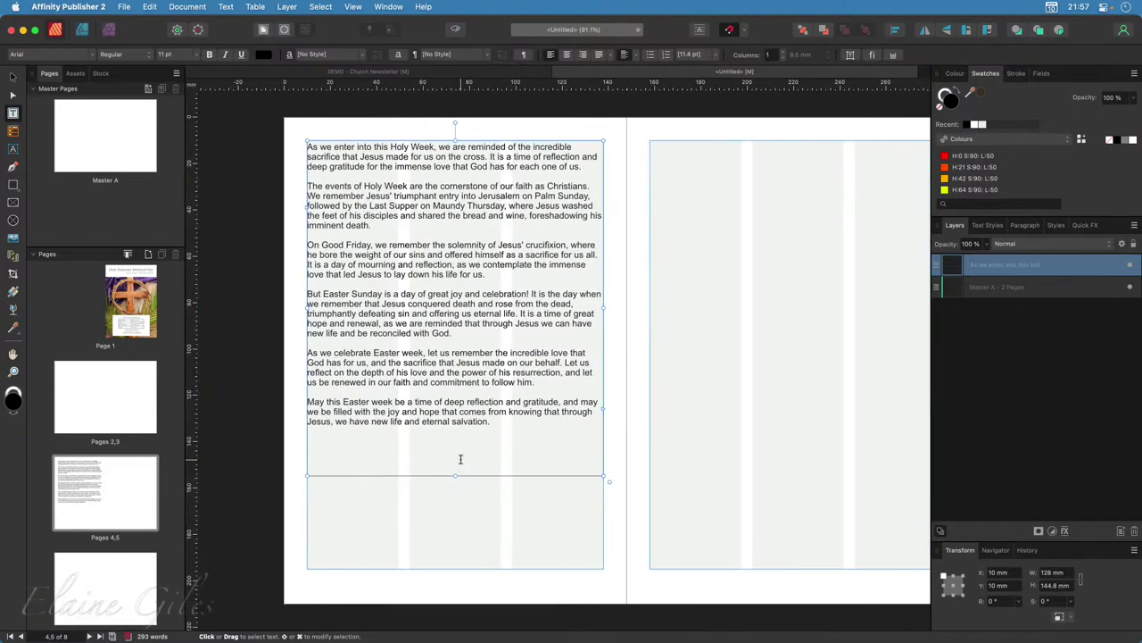
Add the title "Bidding Prayers" on its own line above the reflection's first paragraph and apply the Heading 1 text style to it.
click(499, 422)
click(993, 224)
scroll(1013, 412, down, 5)
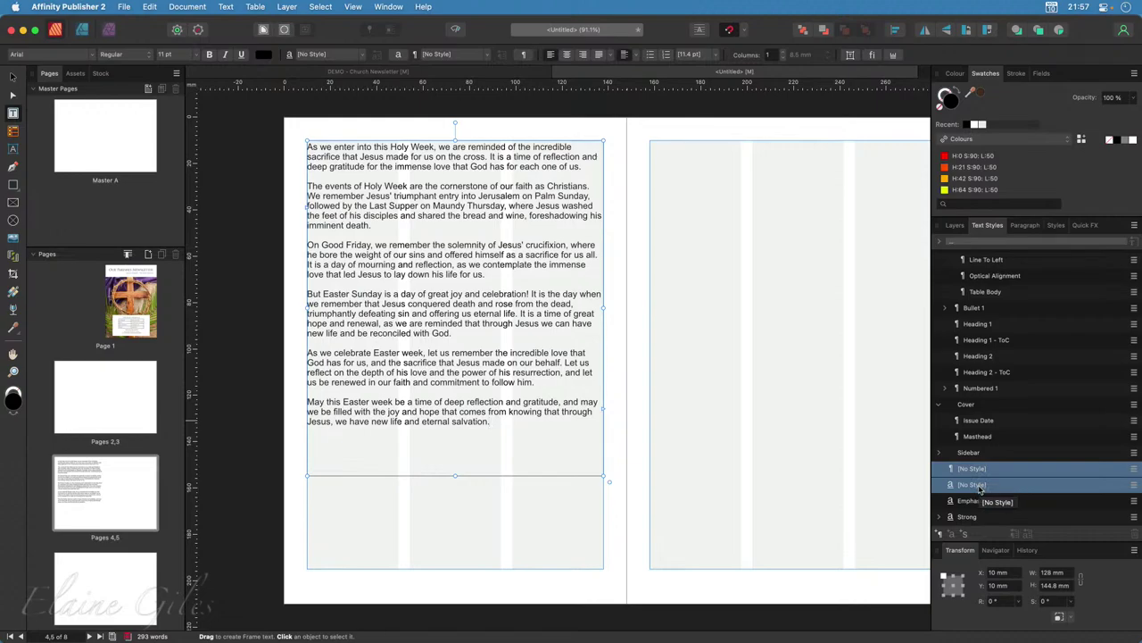
click(306, 148)
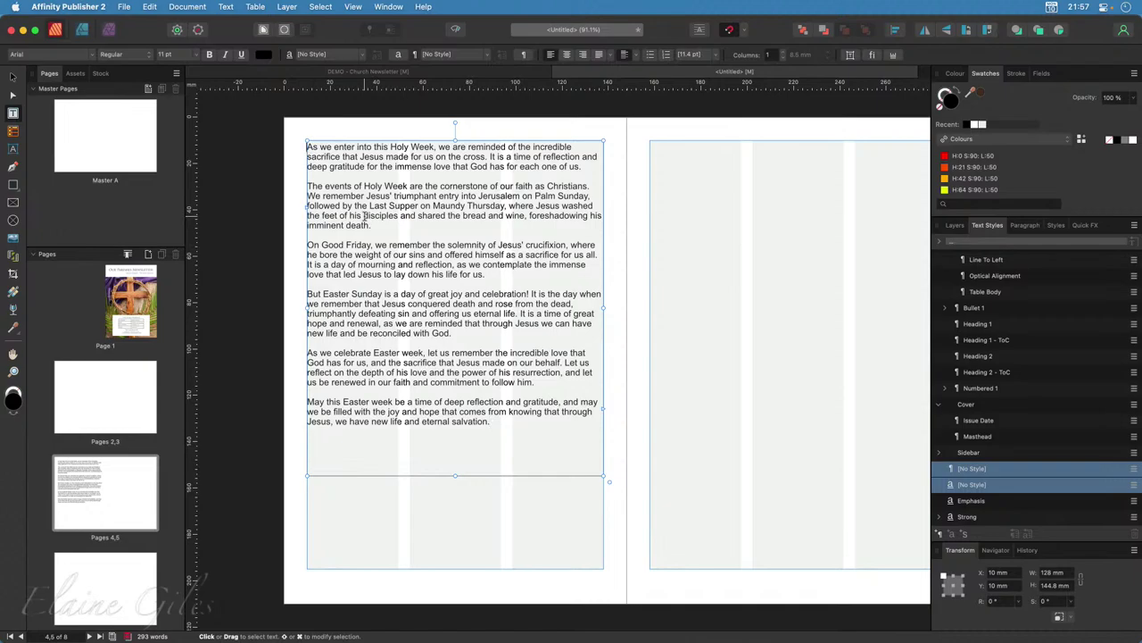
text(Bidding Pra)
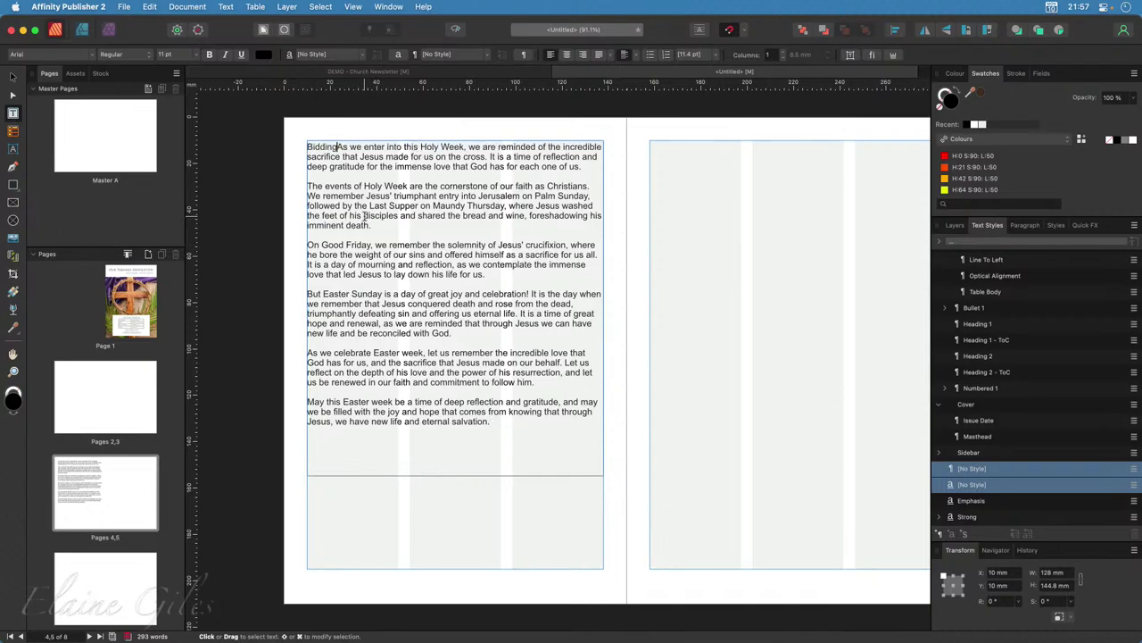
text(yers)
key(Return)
key(Return)
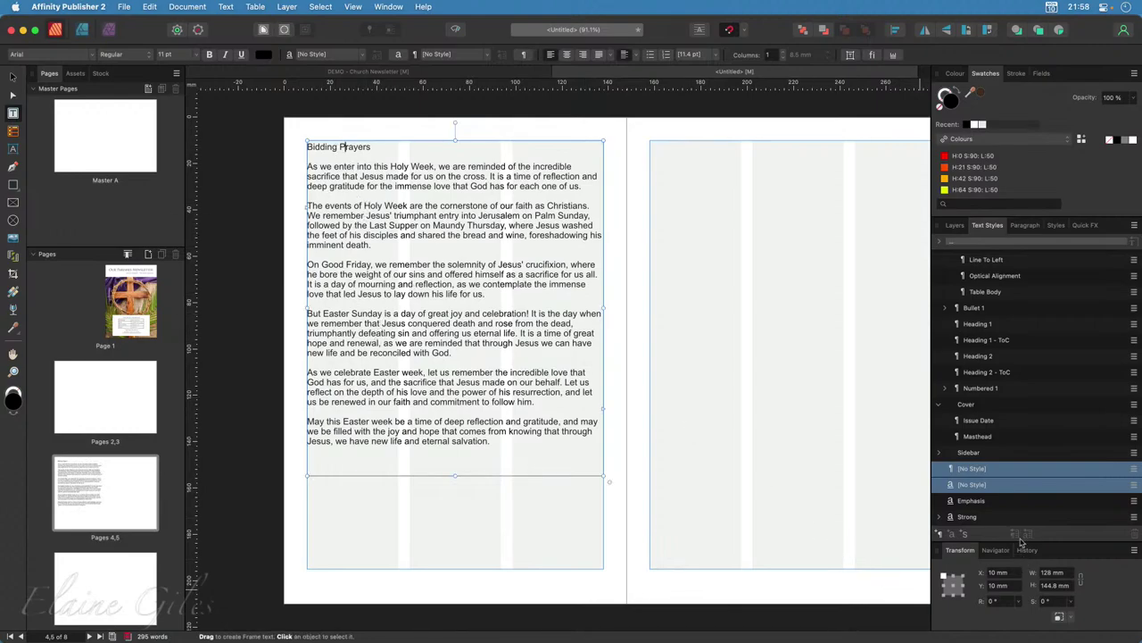
scroll(1028, 487, up, 1)
scroll(1029, 482, up, 3)
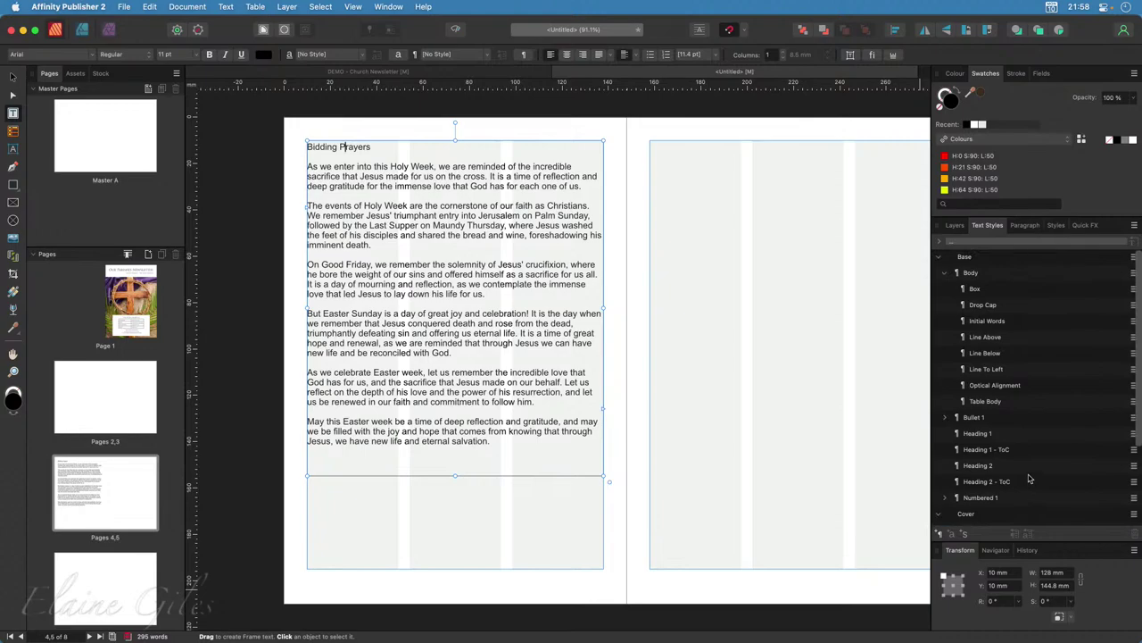
click(999, 434)
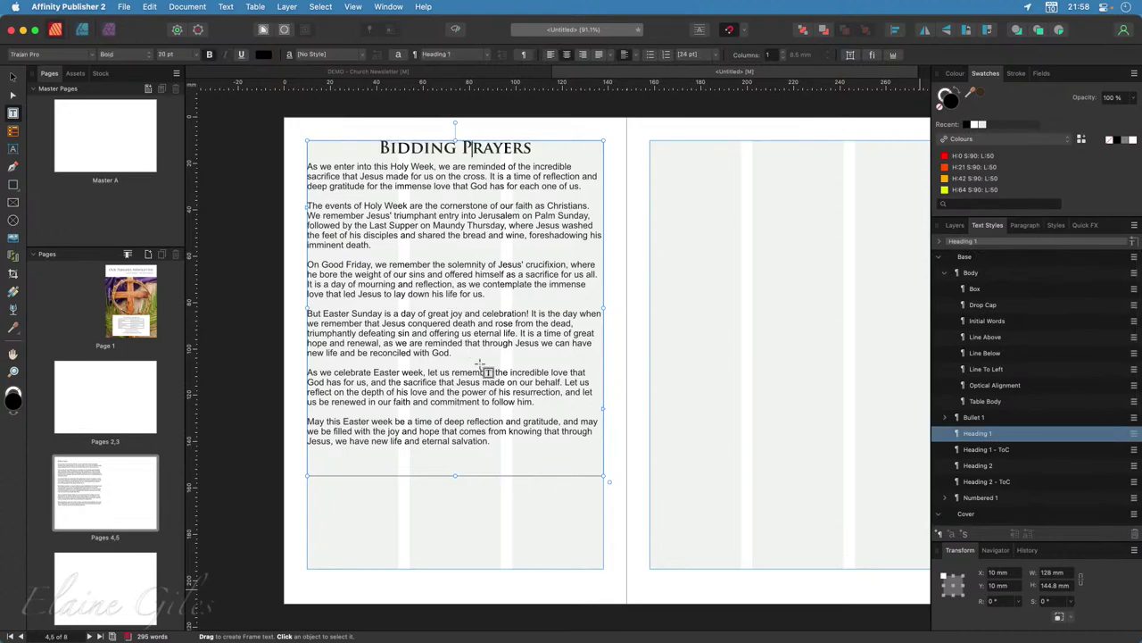
Apply the Body paragraph style to all the paragraphs beneath the Bidding Prayers heading.
drag(510, 445, 308, 166)
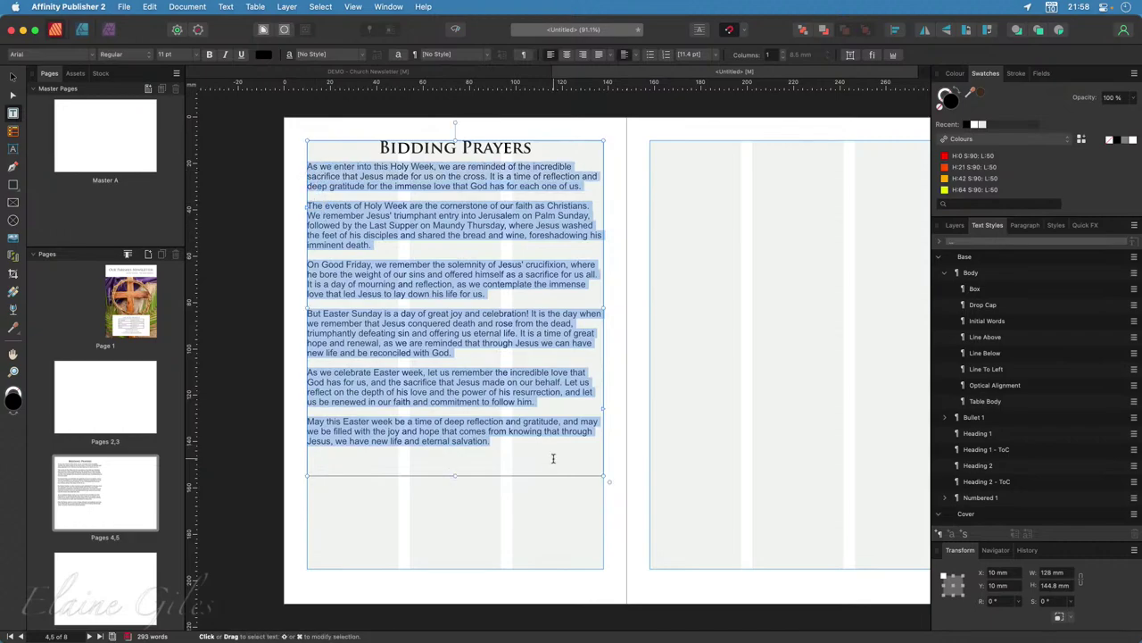
click(996, 275)
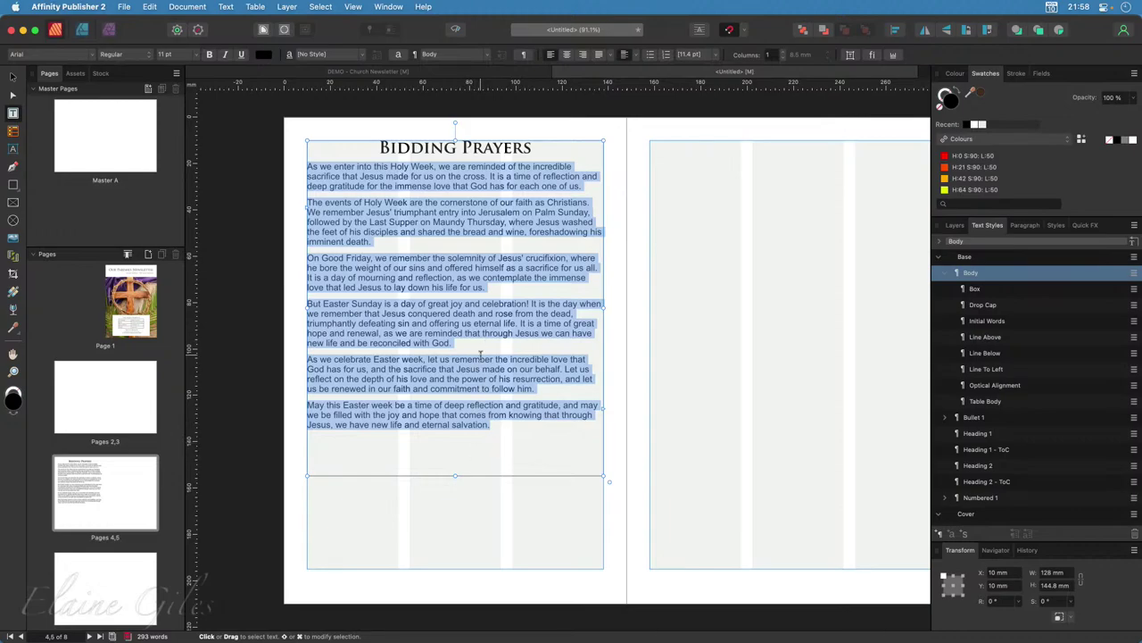
click(493, 439)
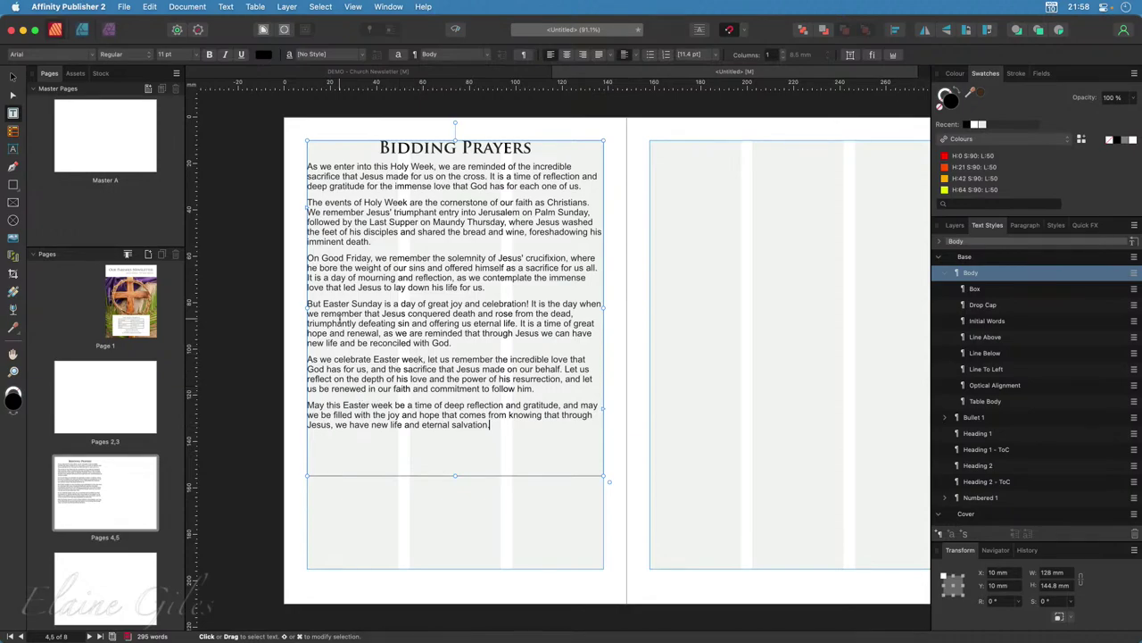
Narrow the Bidding Prayers text frame from both sides to about 98 mm wide and extend it down to the bottom margin, 185 mm high.
drag(307, 307, 342, 307)
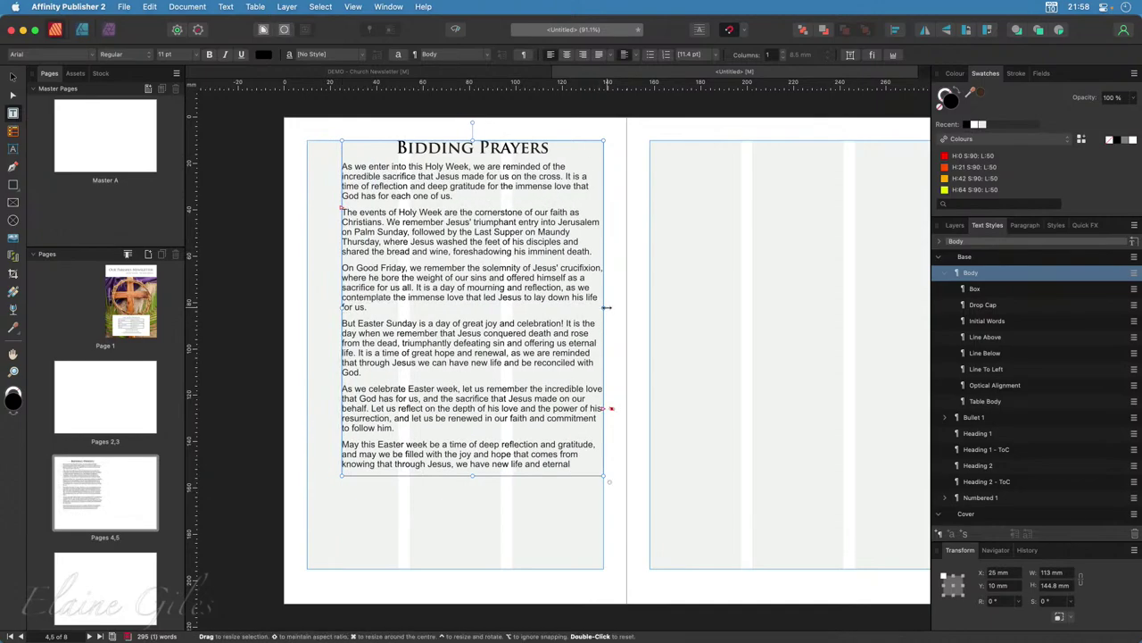
drag(602, 307, 570, 307)
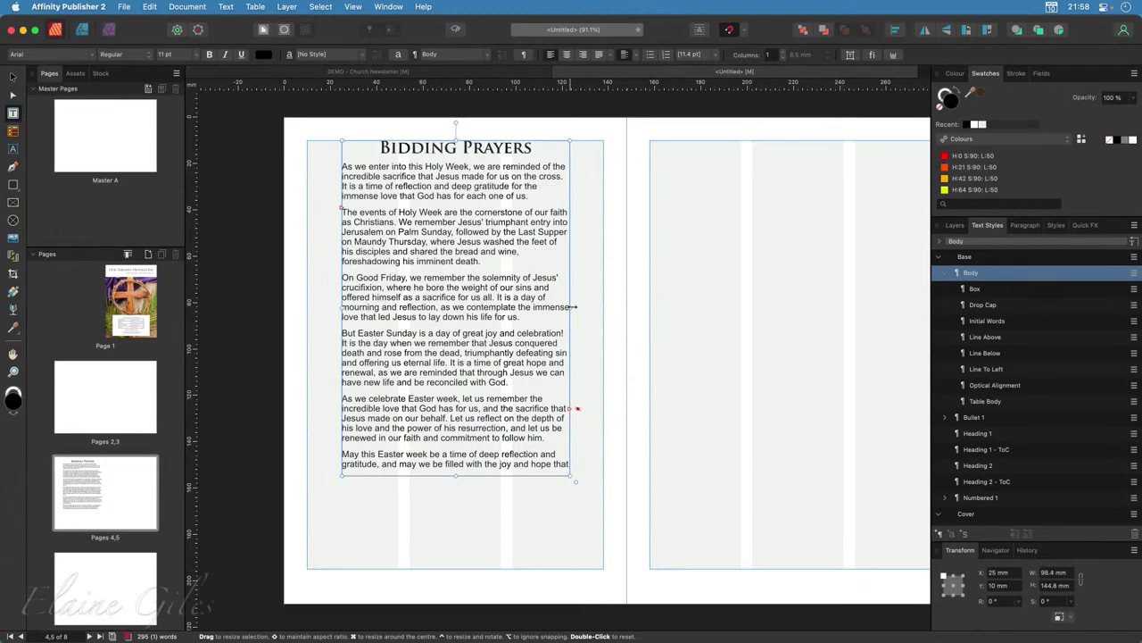
drag(456, 476, 454, 568)
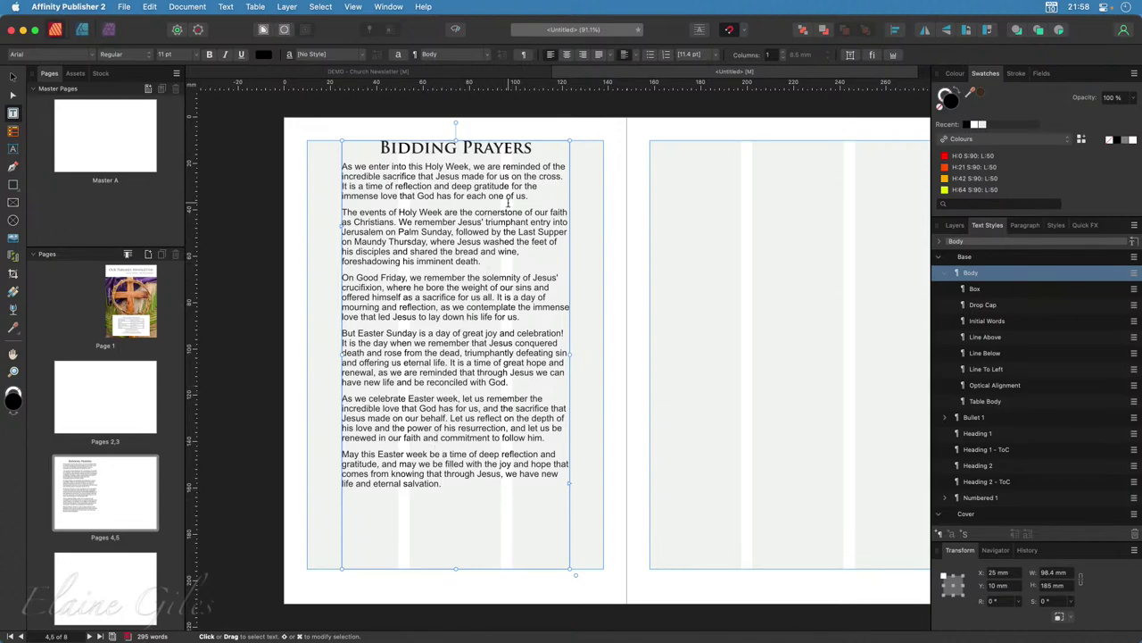
Widen the Bidding Prayers text frame to about 102 mm and centre it horizontally between the page margins.
key(Escape)
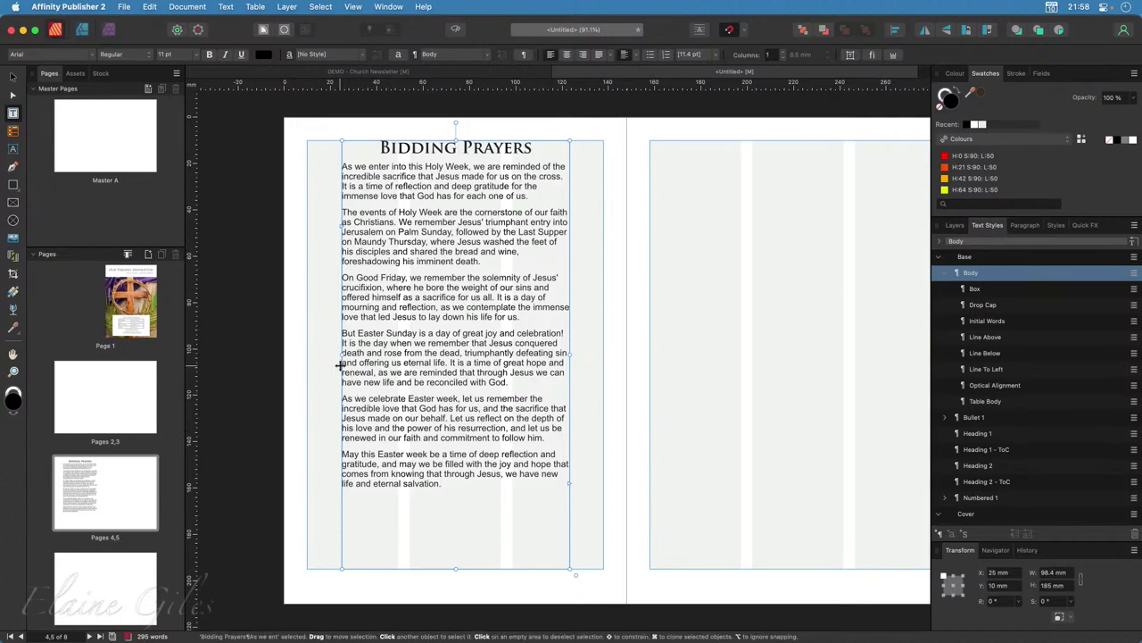
mouse_move(337, 355)
mouse_down()
mouse_move(320, 355)
mouse_move(333, 355)
mouse_up()
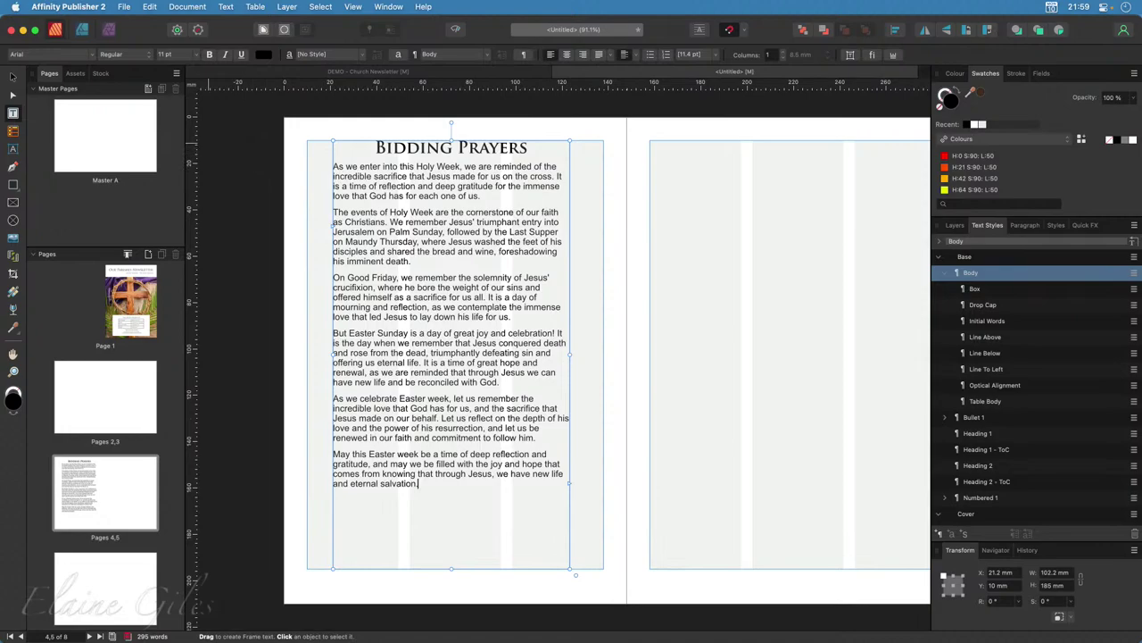
click(13, 80)
click(340, 279)
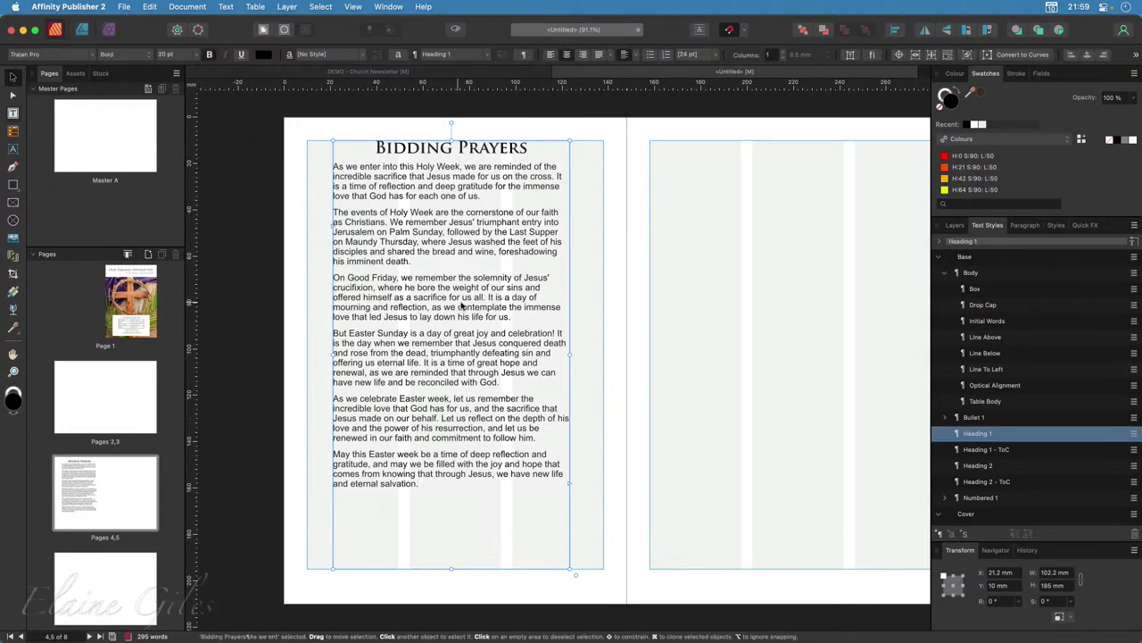
drag(467, 306, 444, 323)
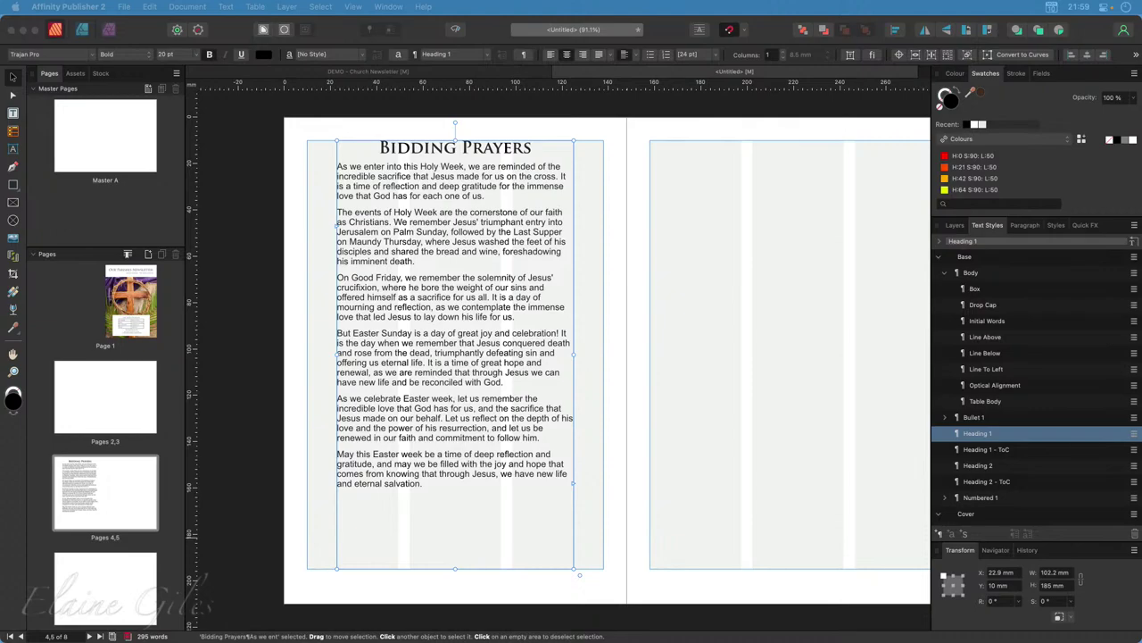
Place the cross-and-waves artwork on the Bidding Prayers page, centred horizontally with its lower edge on the bottom margin.
drag(93, 598, 304, 541)
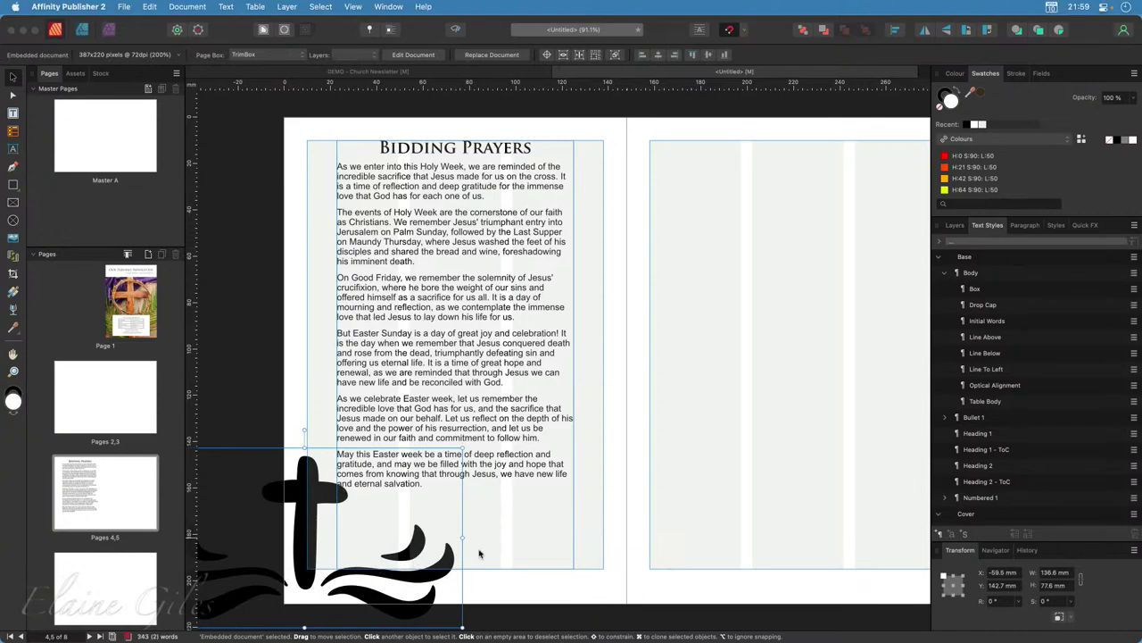
drag(323, 543, 448, 487)
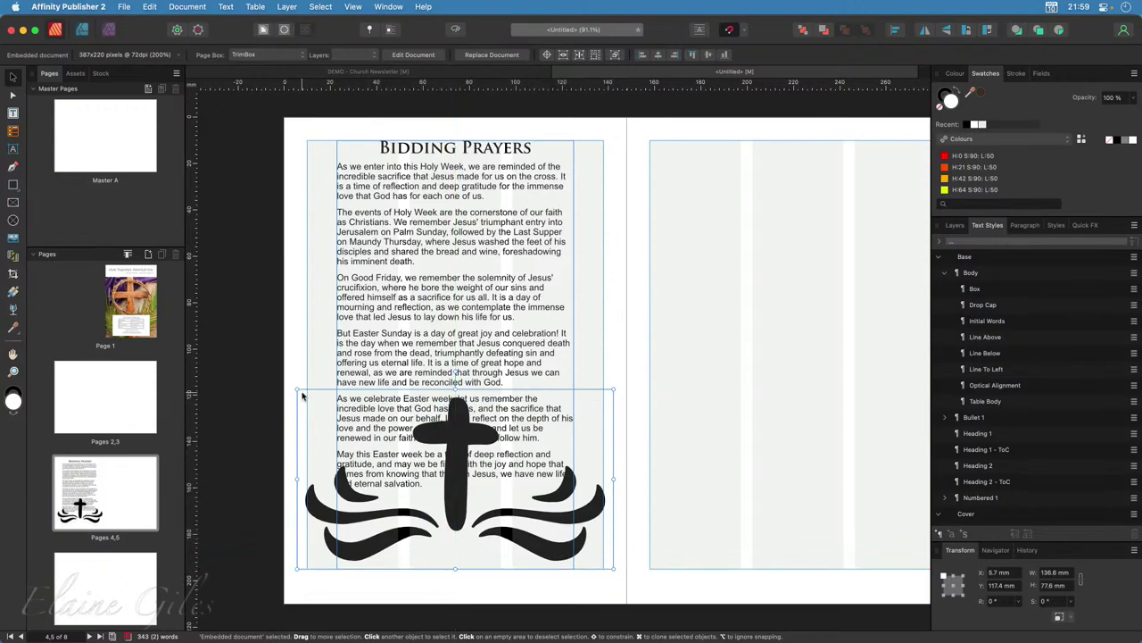
Stretch the Bidding Prayers text frame out to both side margins, making it 128 mm wide.
click(403, 277)
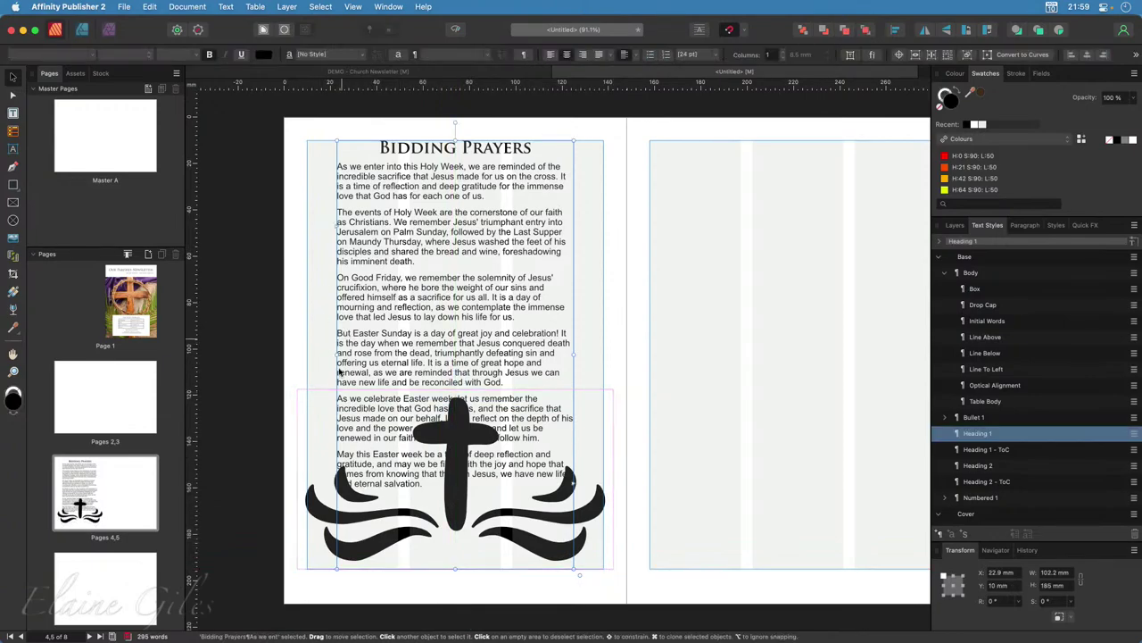
drag(337, 353, 307, 353)
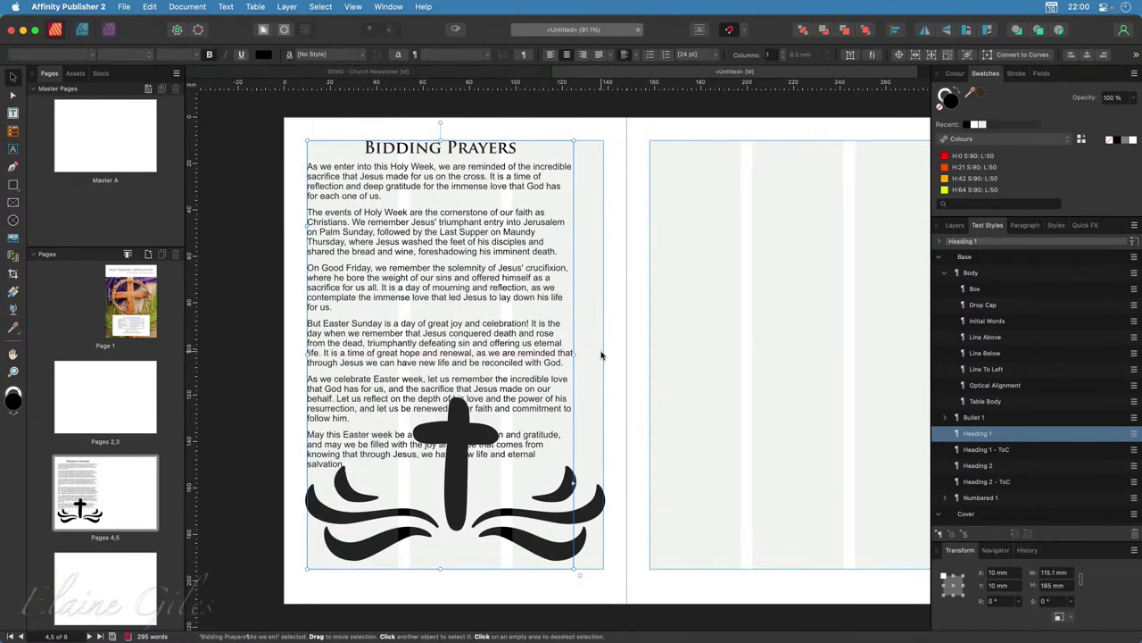
drag(584, 354, 607, 354)
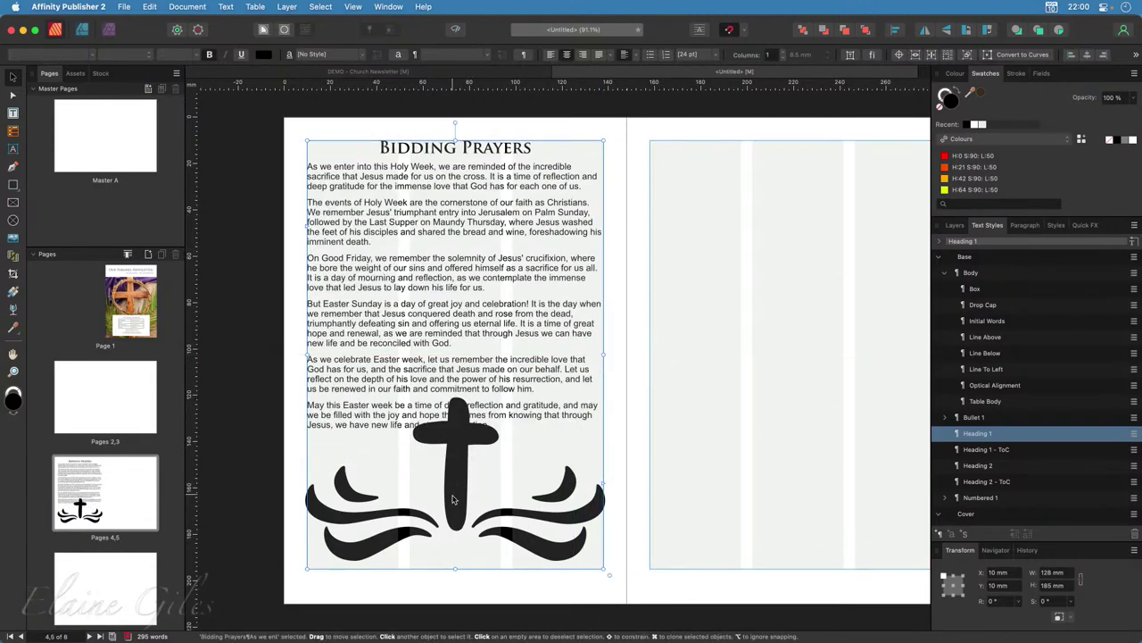
mouse_move(455, 498)
mouse_down()
mouse_move(452, 512)
mouse_move(453, 482)
mouse_move(450, 498)
mouse_up()
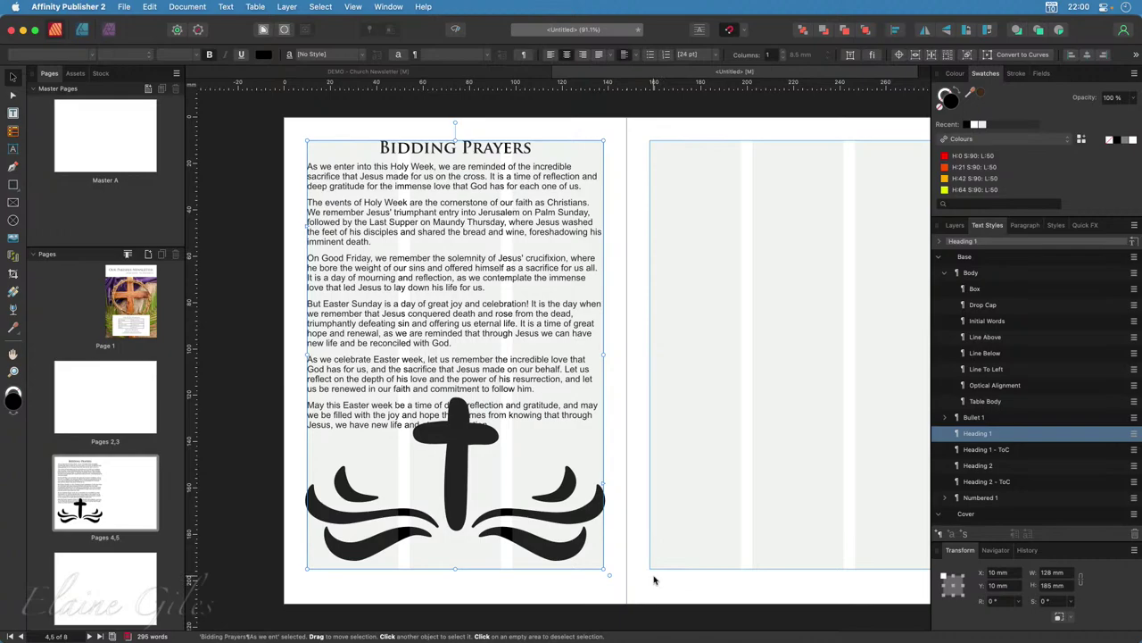
Give the cross artwork a Tight text wrap so the prayer text flows around both sides.
click(953, 225)
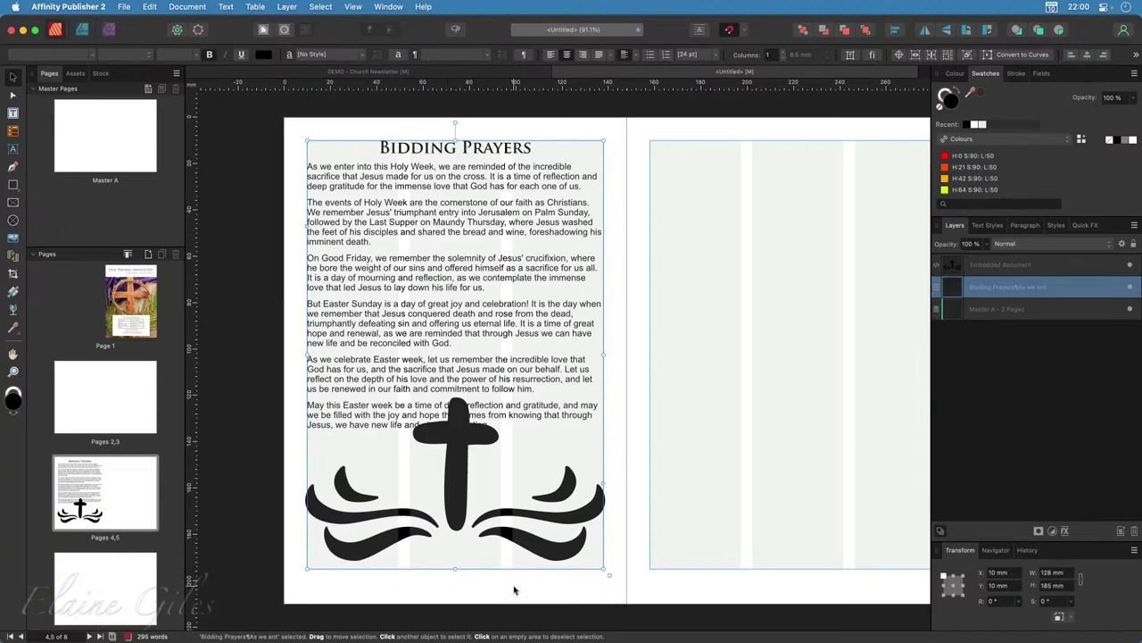
click(455, 521)
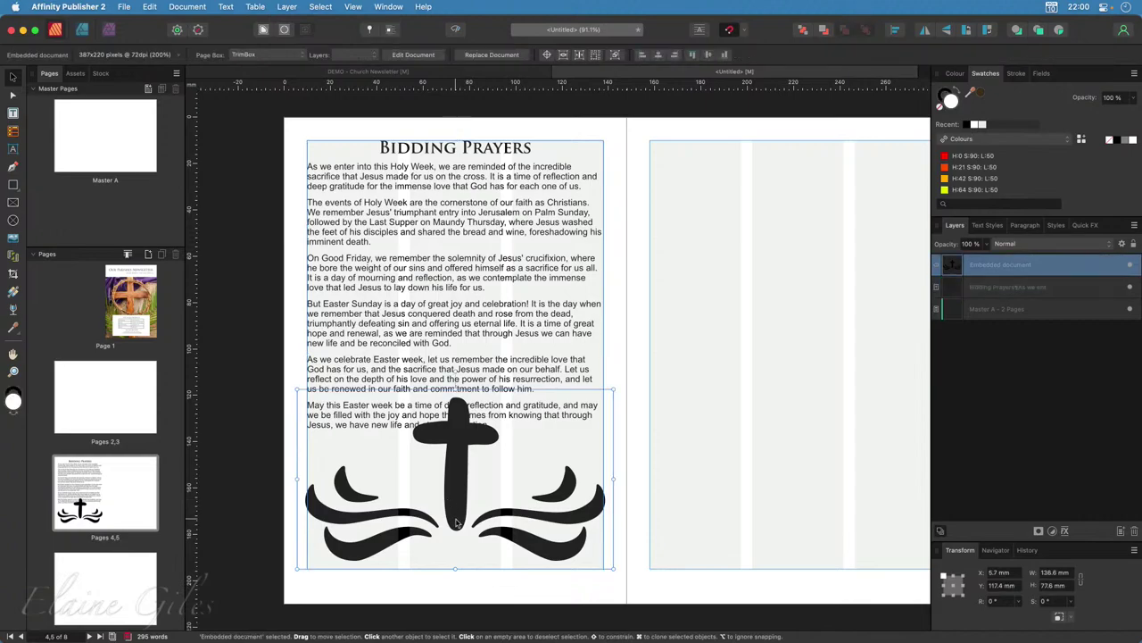
click(262, 31)
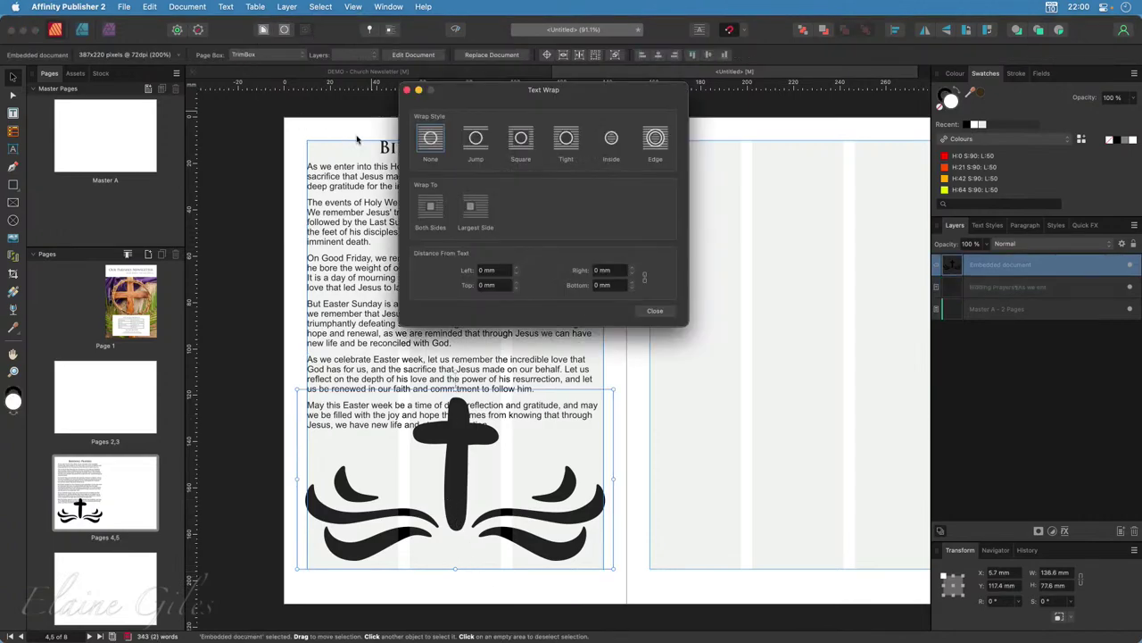
click(518, 141)
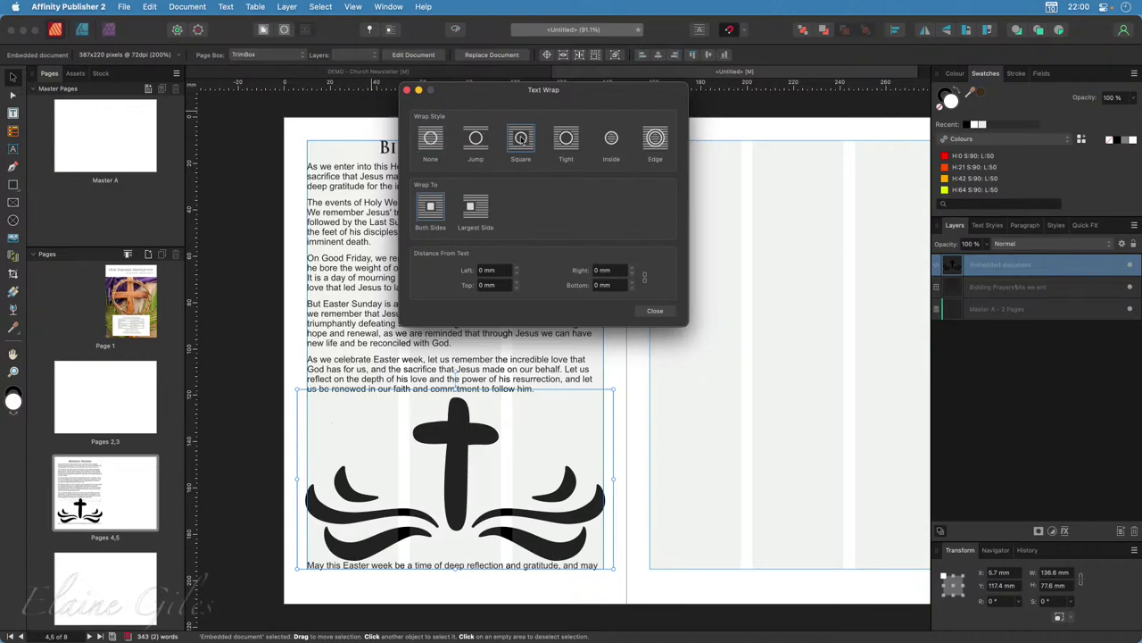
click(570, 141)
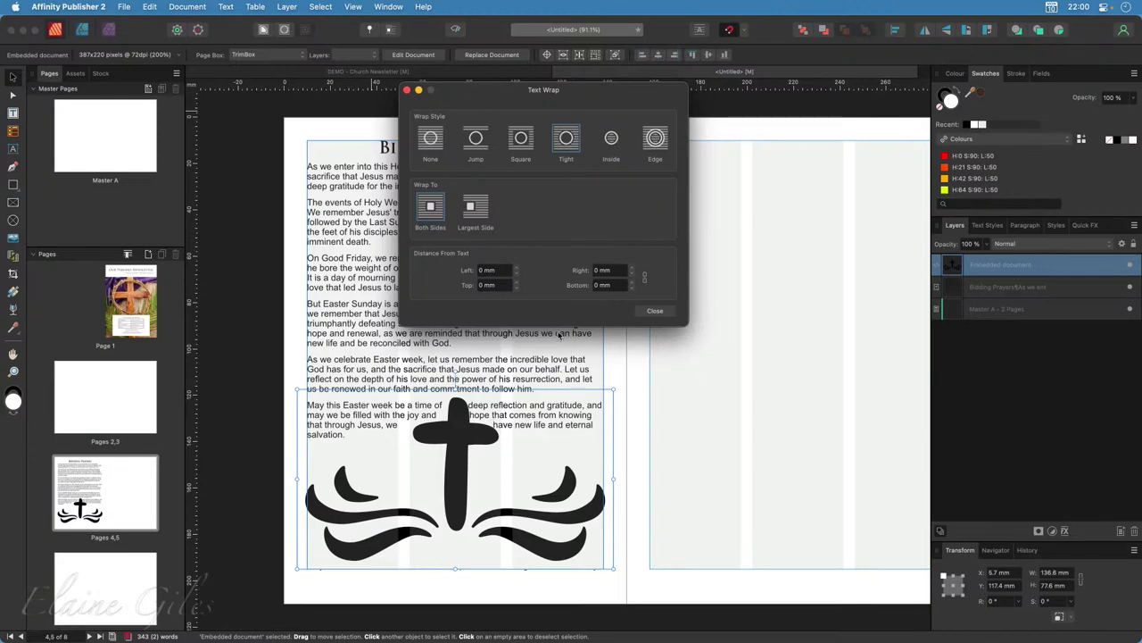
Set the cross artwork's wrap distance from the text to 2 mm on every side and deselect it.
click(633, 270)
click(633, 269)
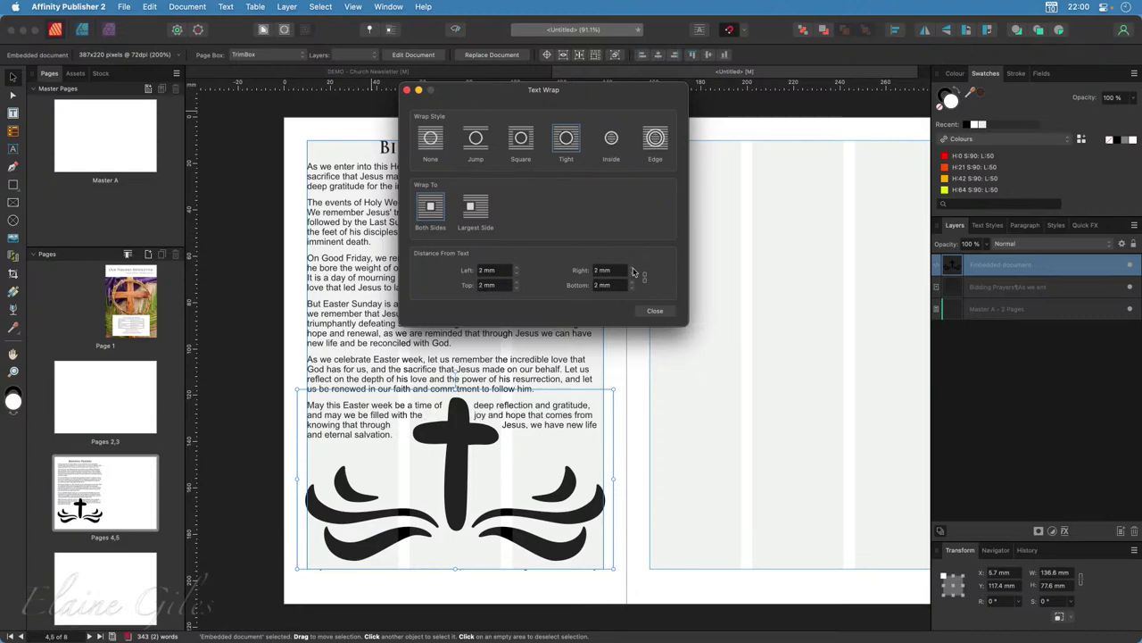
click(633, 270)
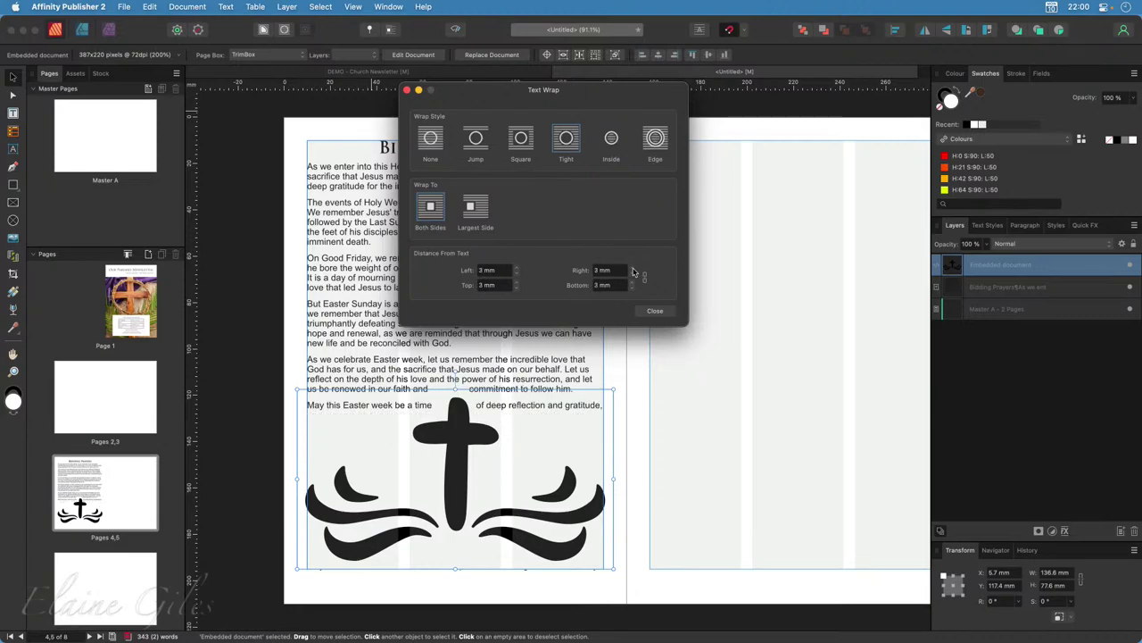
click(633, 274)
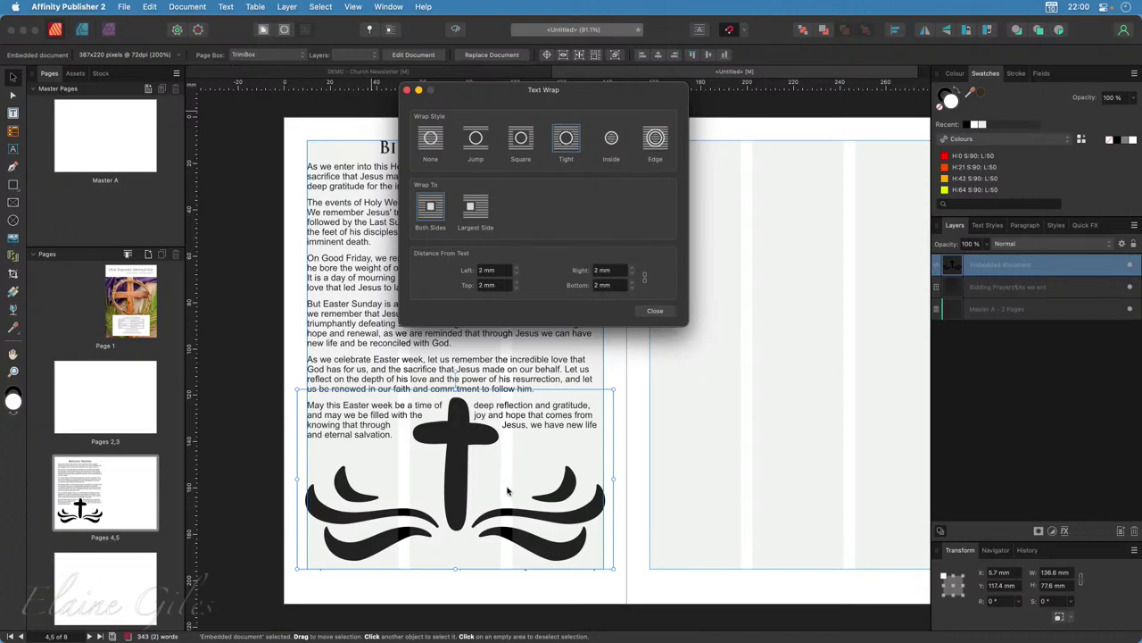
click(658, 312)
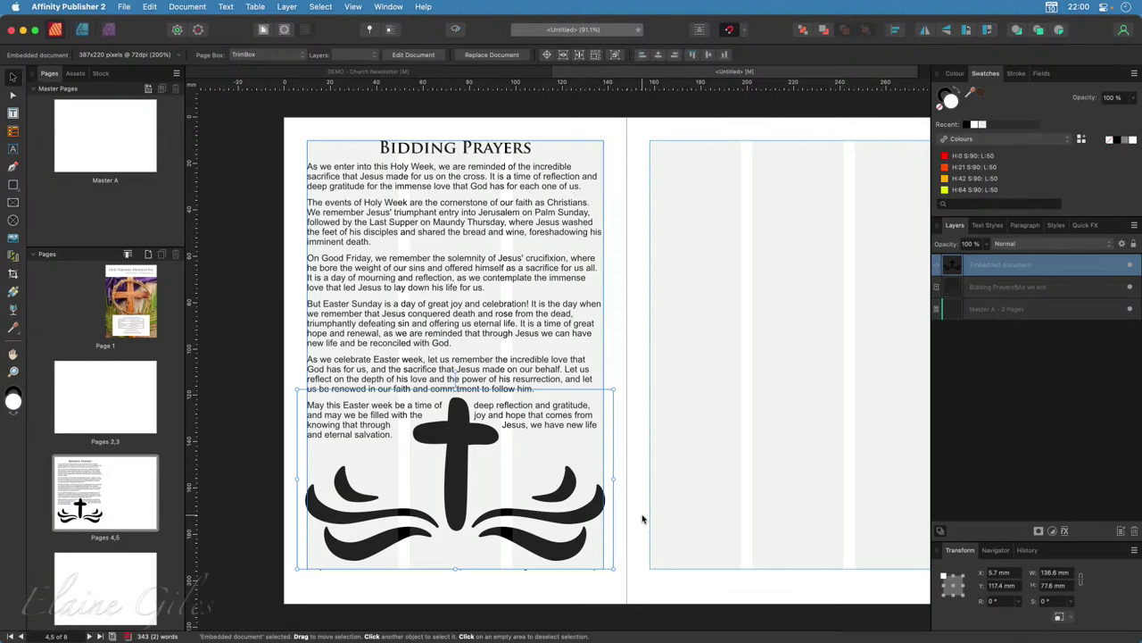
click(553, 588)
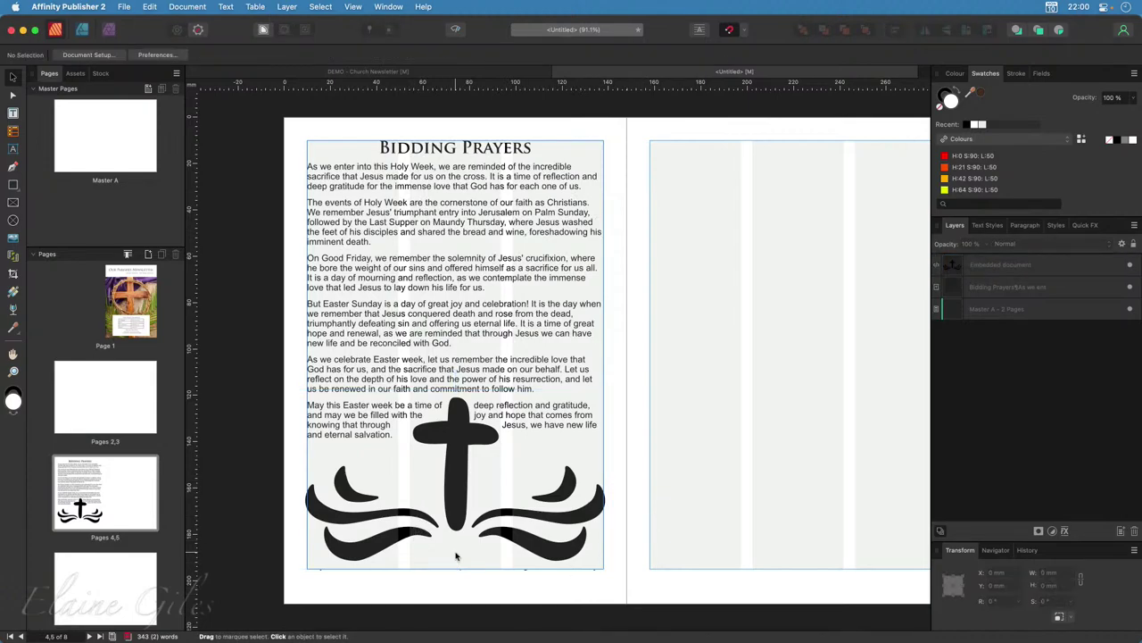
Enter "Reflection" as the first line of the empty text frame on page 3, followed by a new paragraph.
click(104, 404)
click(747, 318)
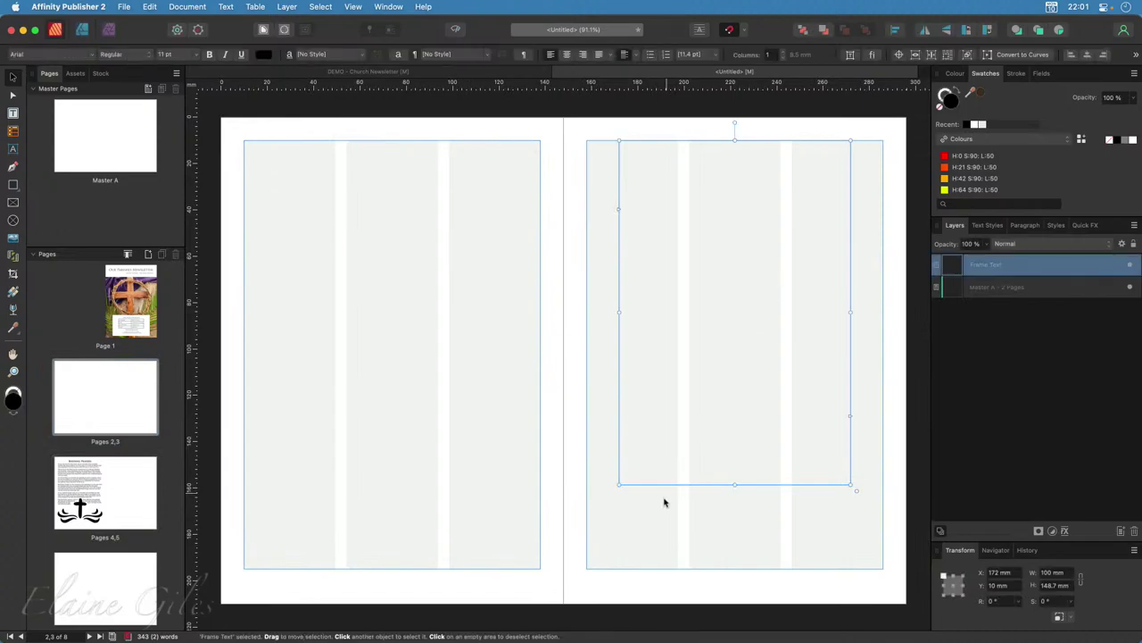
double_click(716, 194)
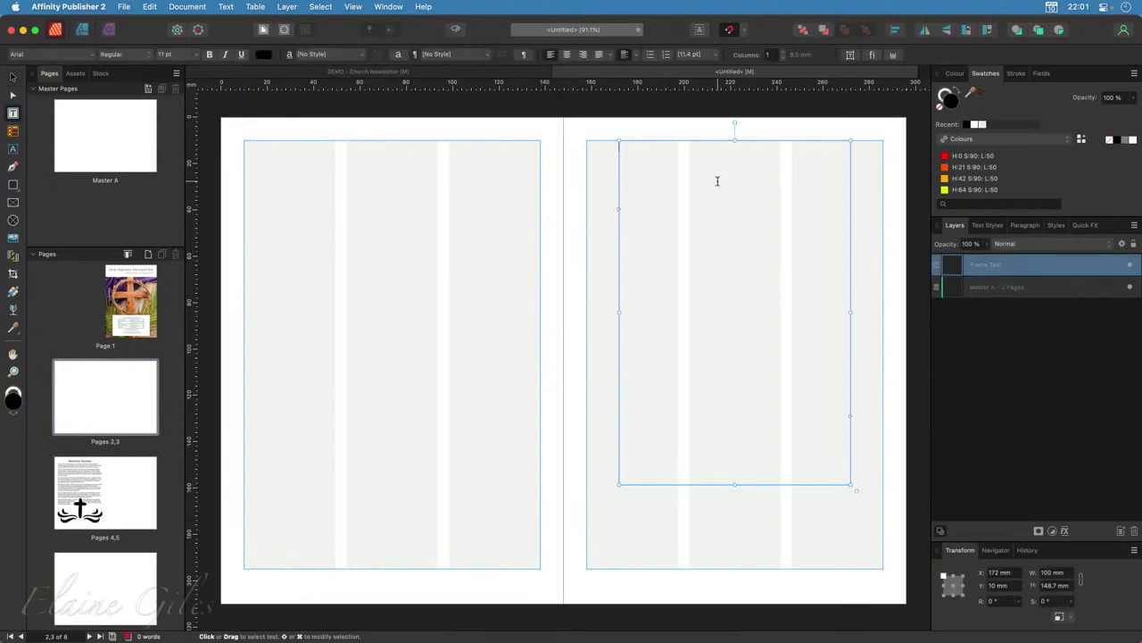
text(Reflection)
key(Return)
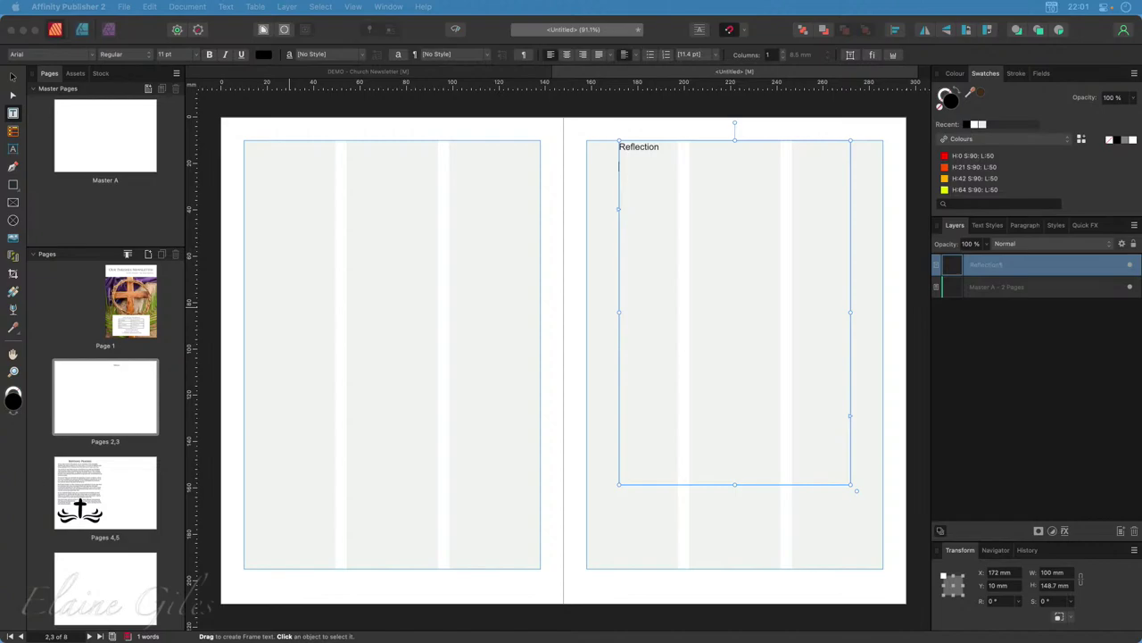
Copy all the body paragraphs under the Bidding Prayers heading on page 4 and delete them there.
click(54, 480)
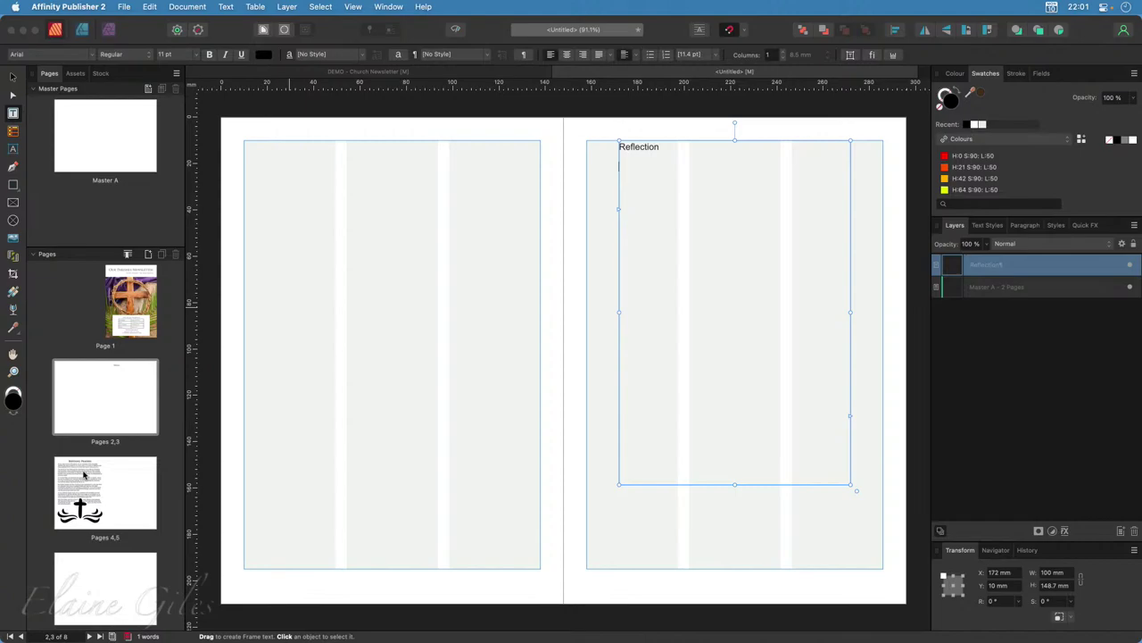
click(84, 475)
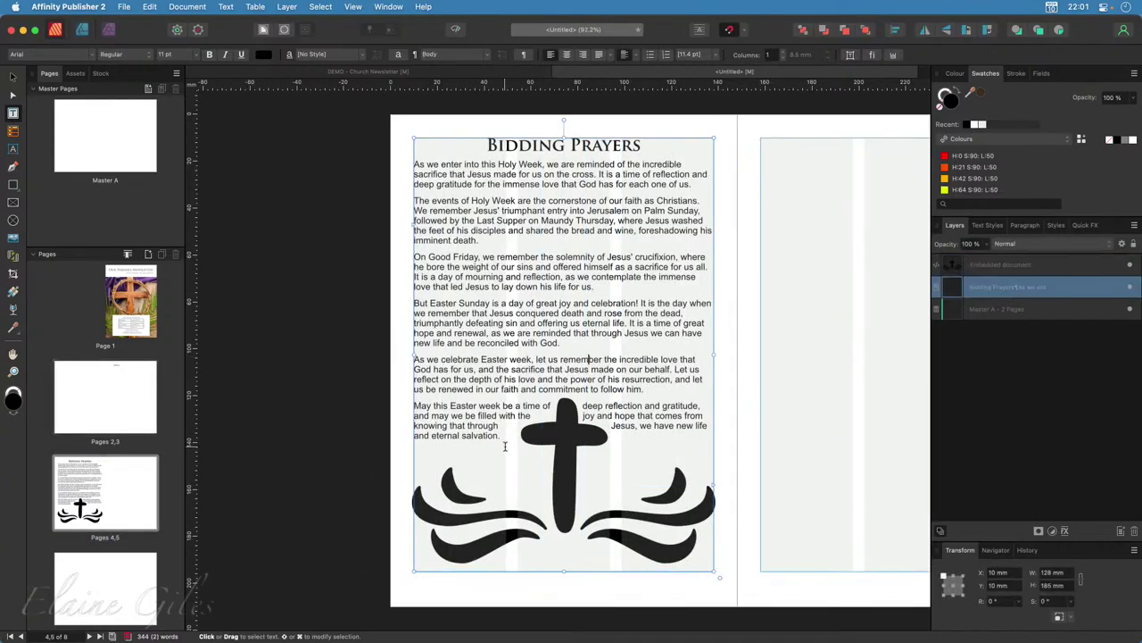
drag(502, 437, 416, 164)
key(super+c)
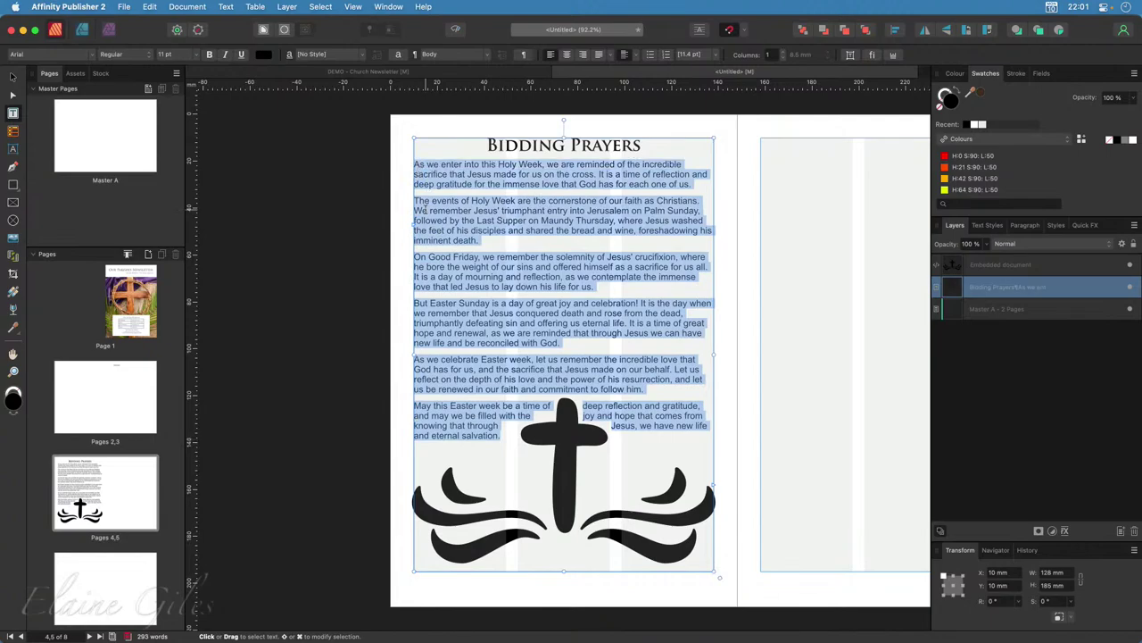
key(BackSpace)
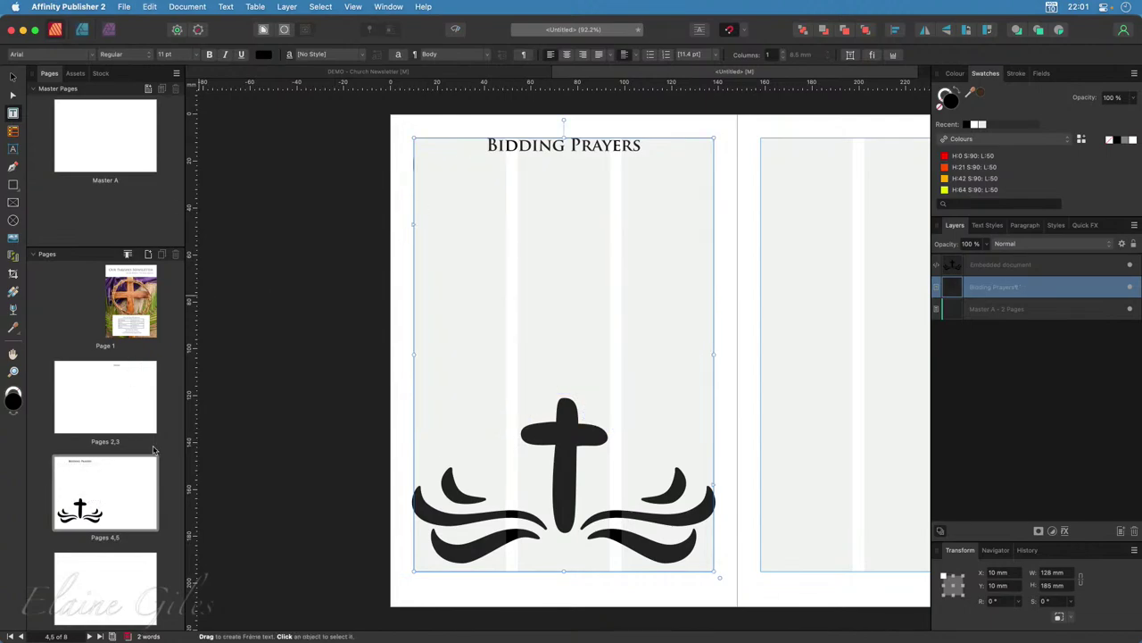
Paste the copied paragraphs beneath the Reflection line in the text frame on page 3.
click(116, 387)
click(548, 205)
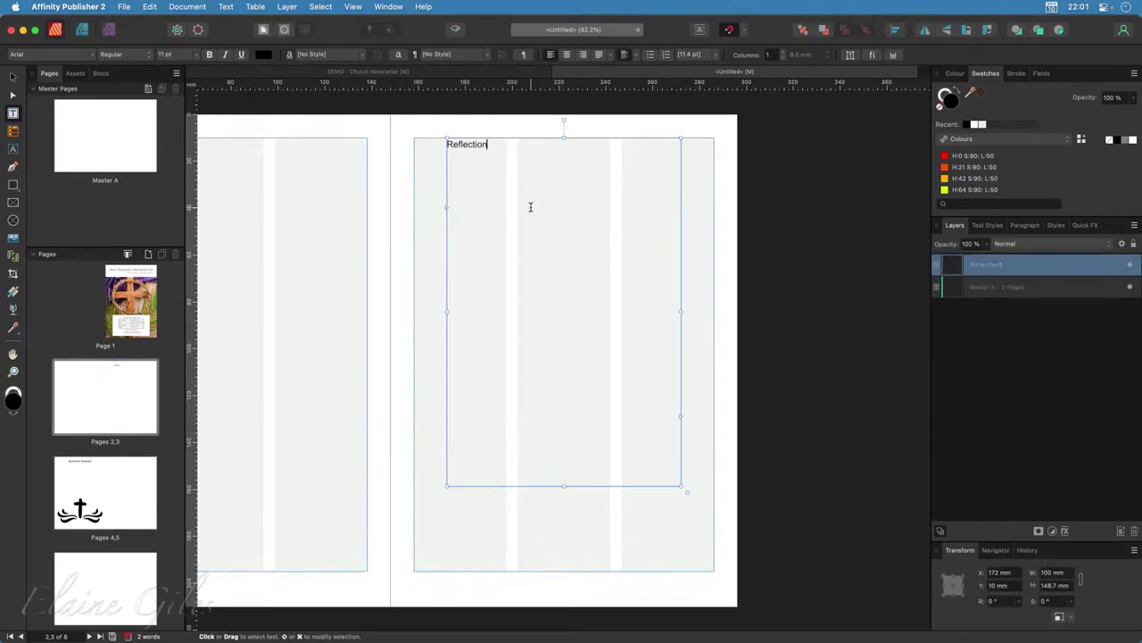
key(super+v)
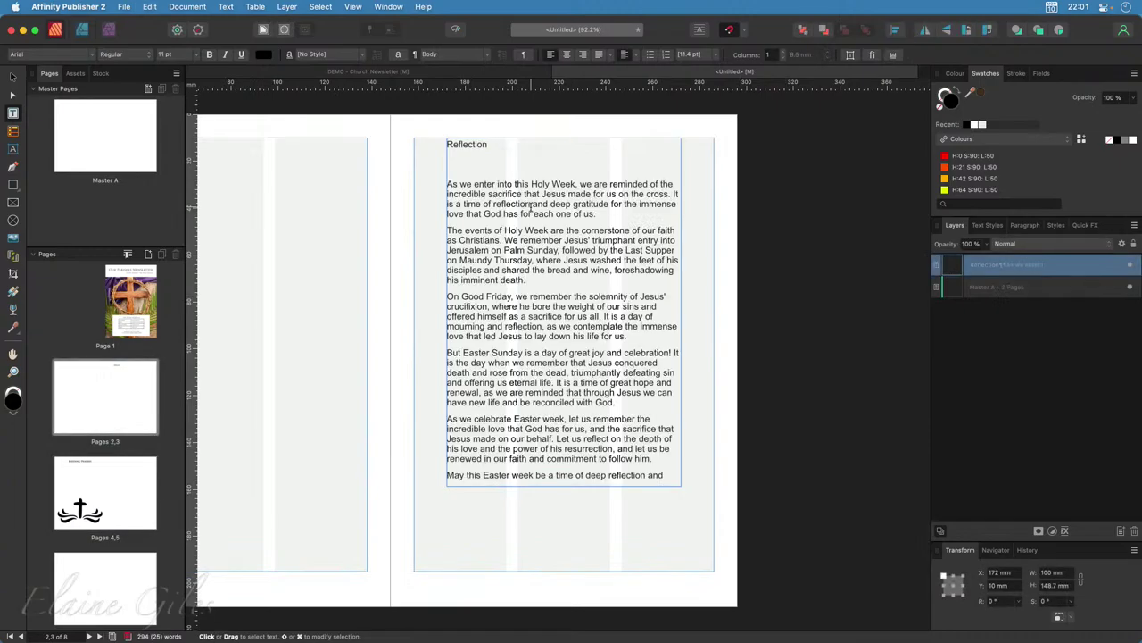
Remove the empty paragraph beneath the Reflection line and apply the Heading 1 text style to that line.
click(468, 163)
key(BackSpace)
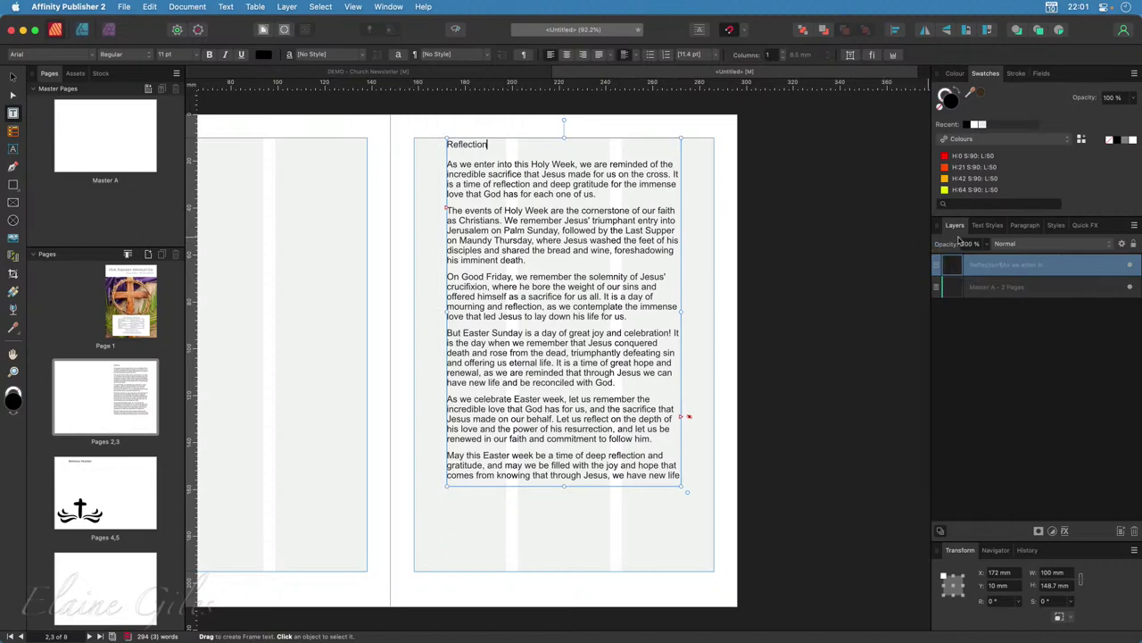
click(988, 226)
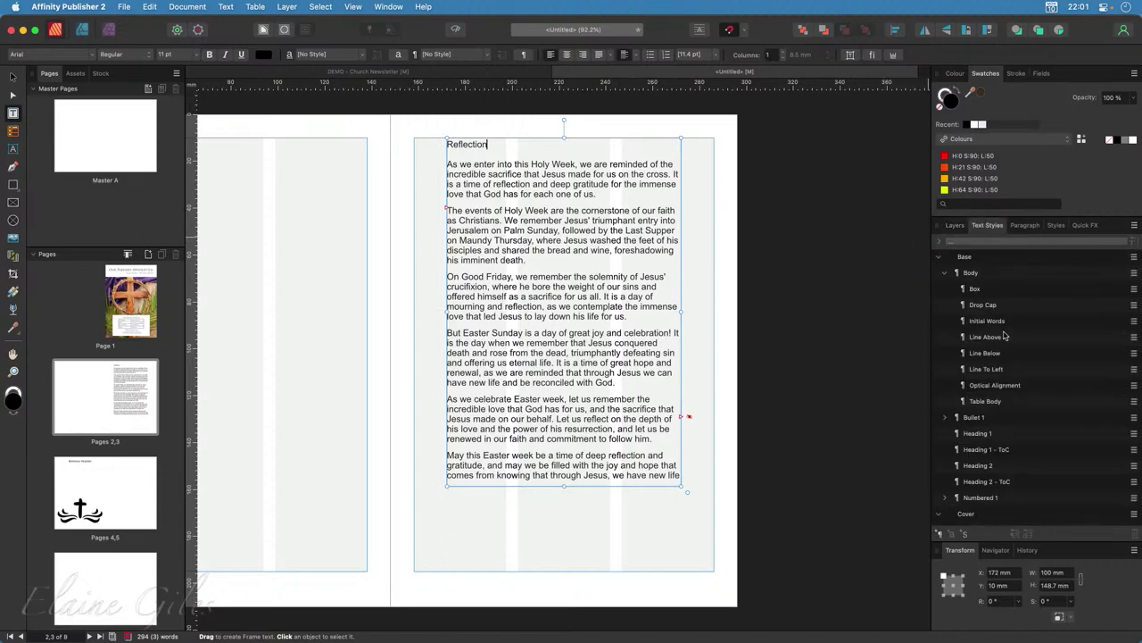
click(987, 435)
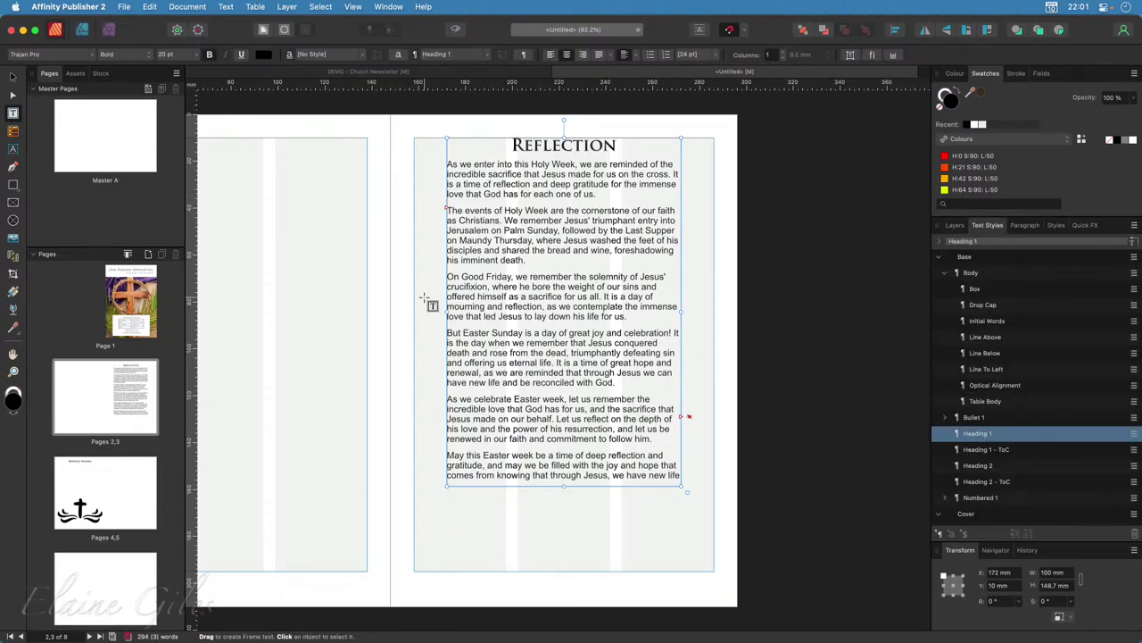
Try widening the Reflection text frame to 128 mm between the page margins, with its text in two columns.
drag(443, 312, 414, 311)
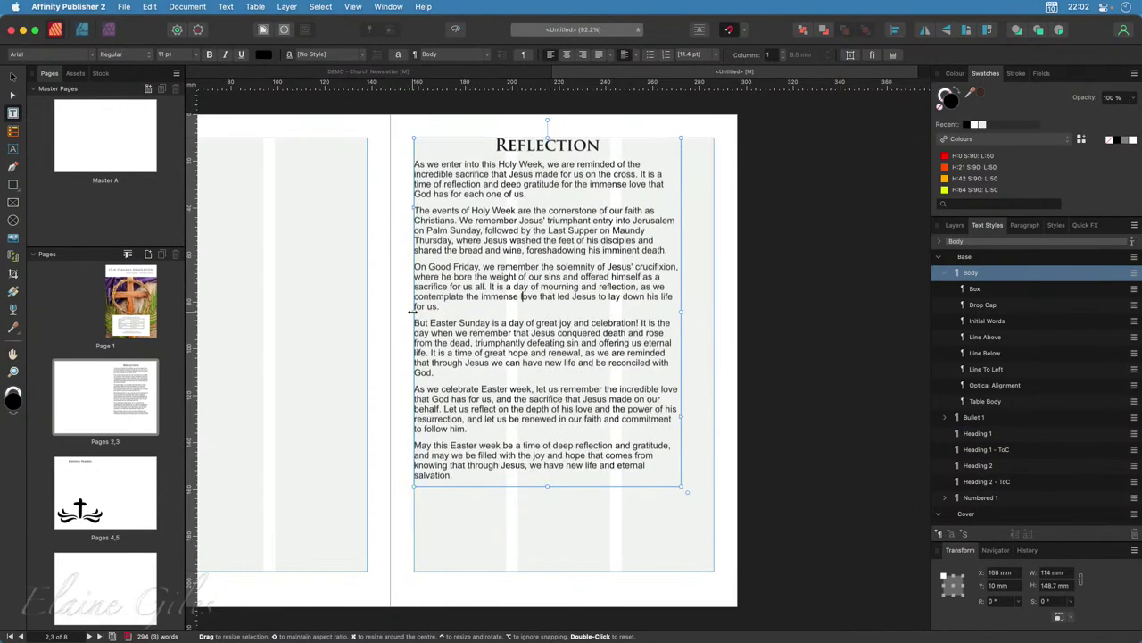
drag(681, 312, 714, 314)
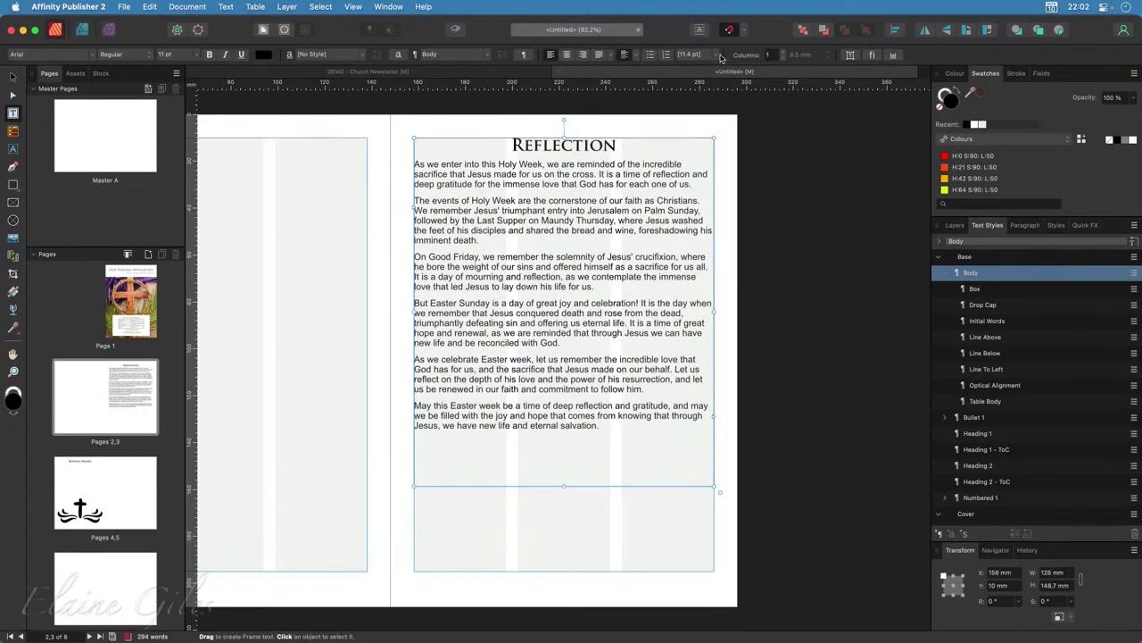
click(784, 54)
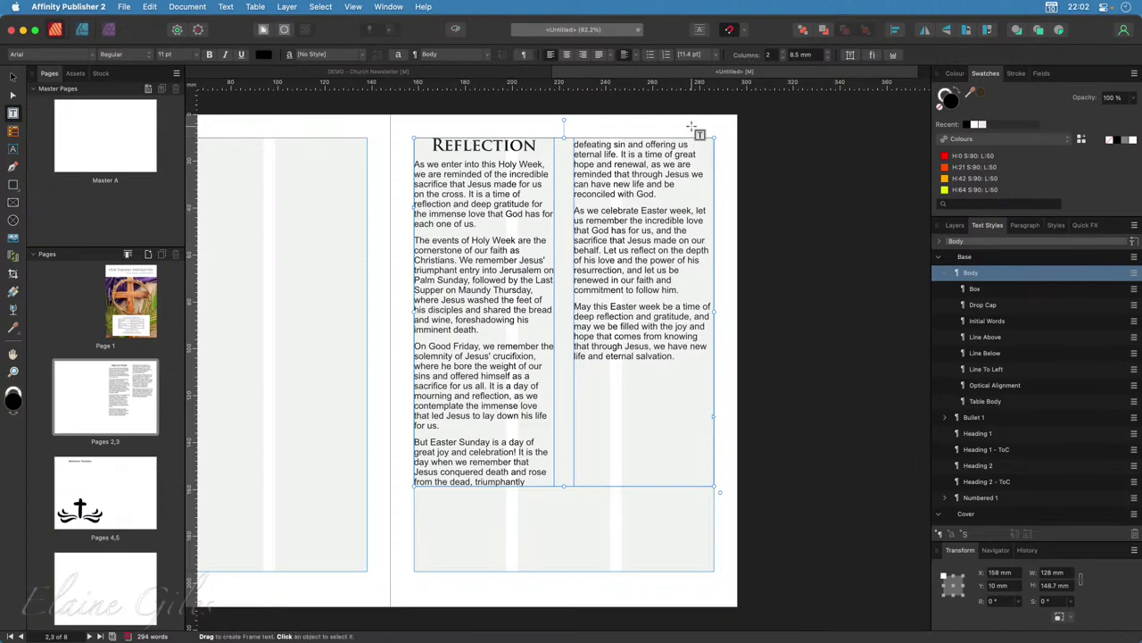
click(784, 59)
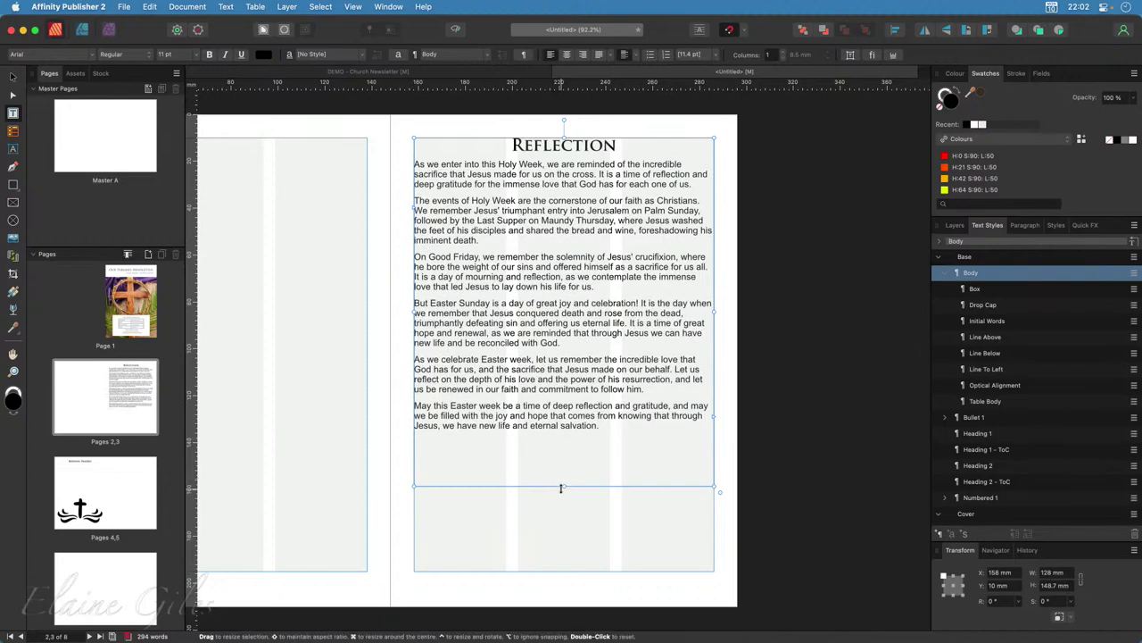
Narrow the Reflection text frame on page 3 to about 96 mm from both sides and extend it down to the lower margin.
click(88, 496)
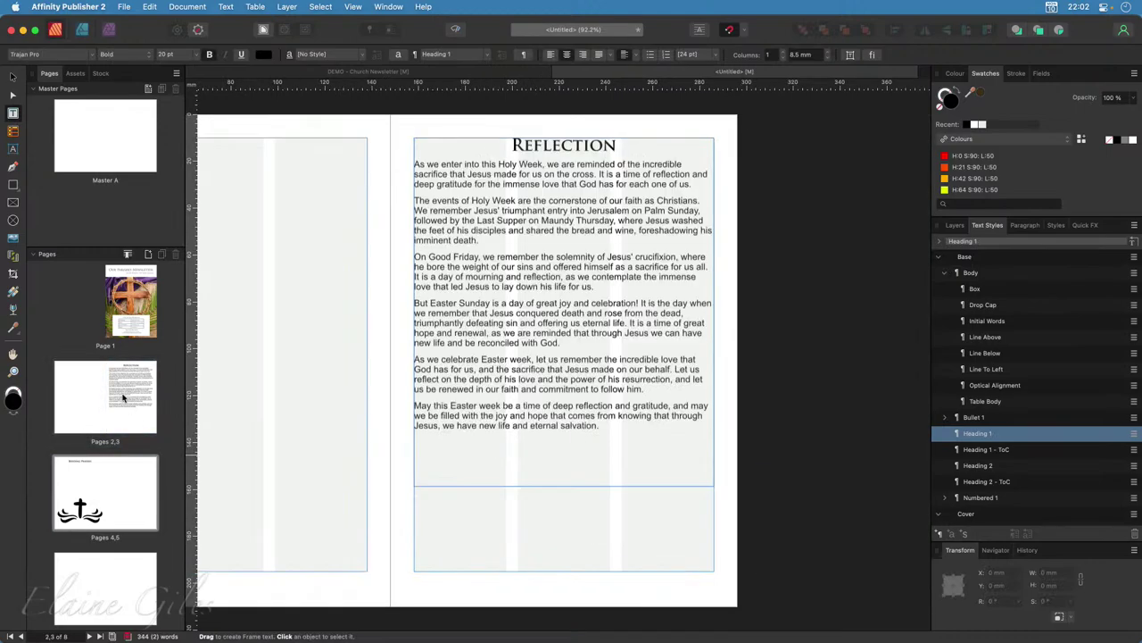
click(127, 401)
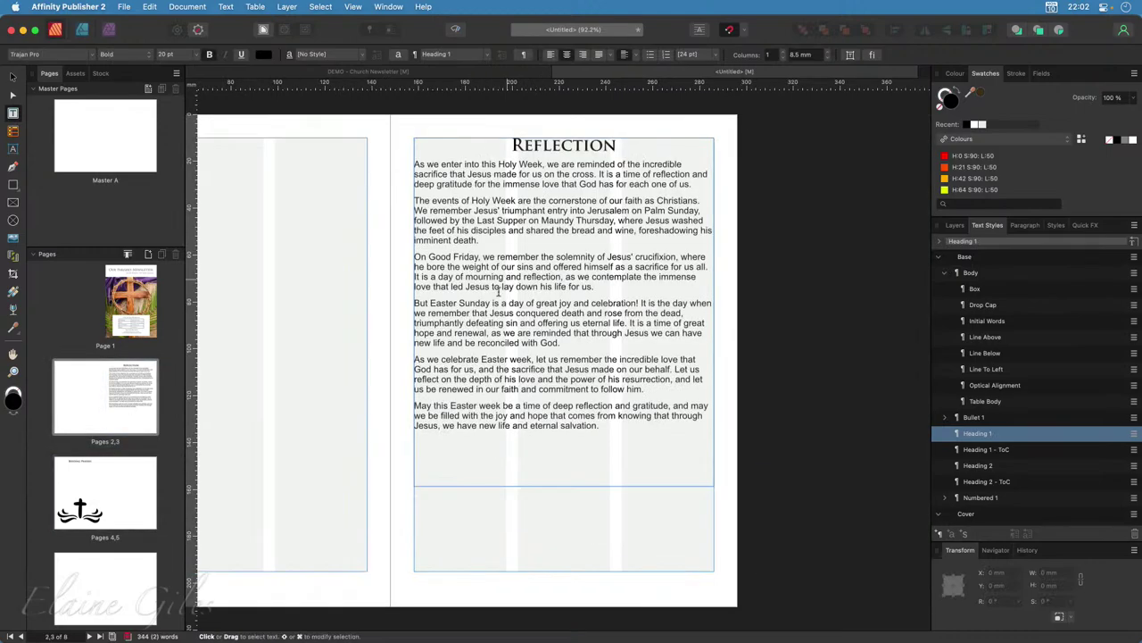
click(498, 290)
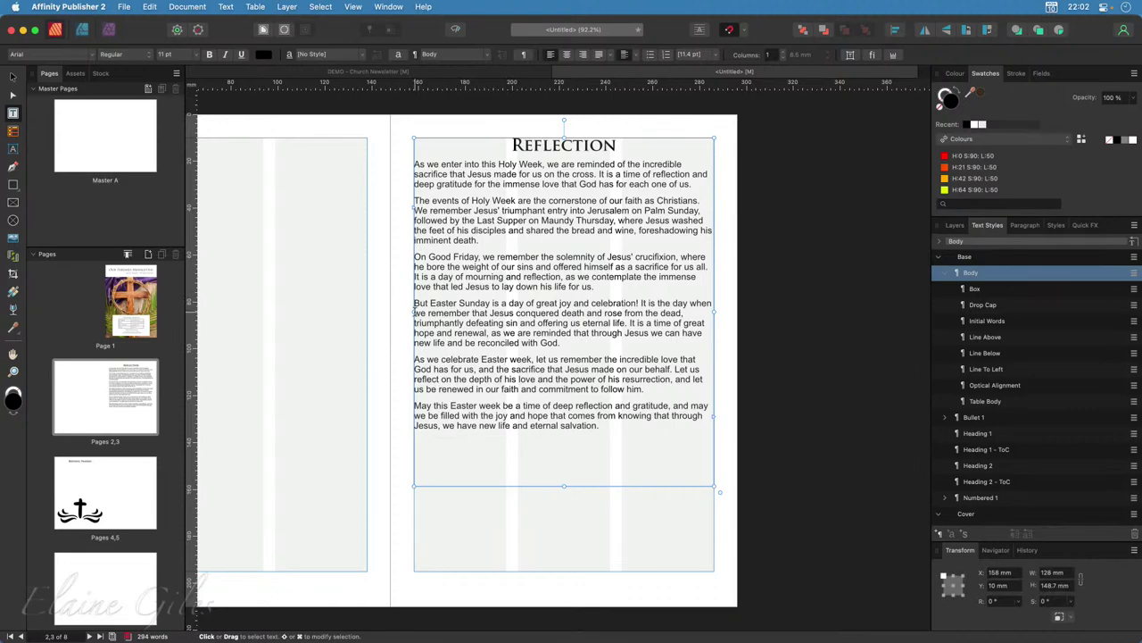
drag(414, 312, 450, 311)
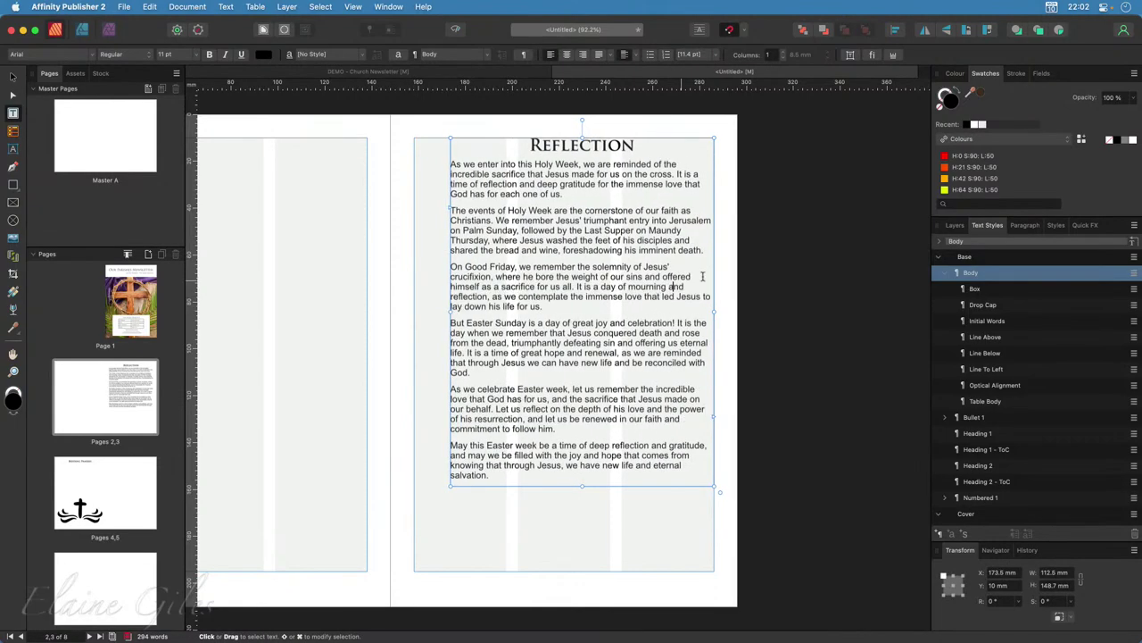
drag(714, 312, 676, 320)
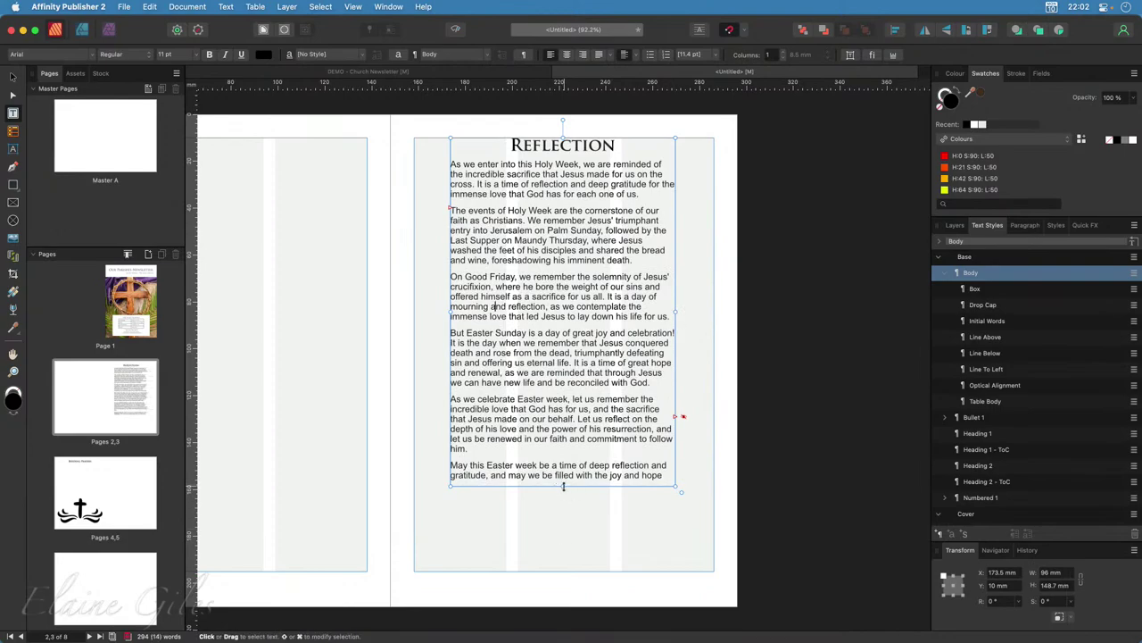
drag(563, 487, 562, 571)
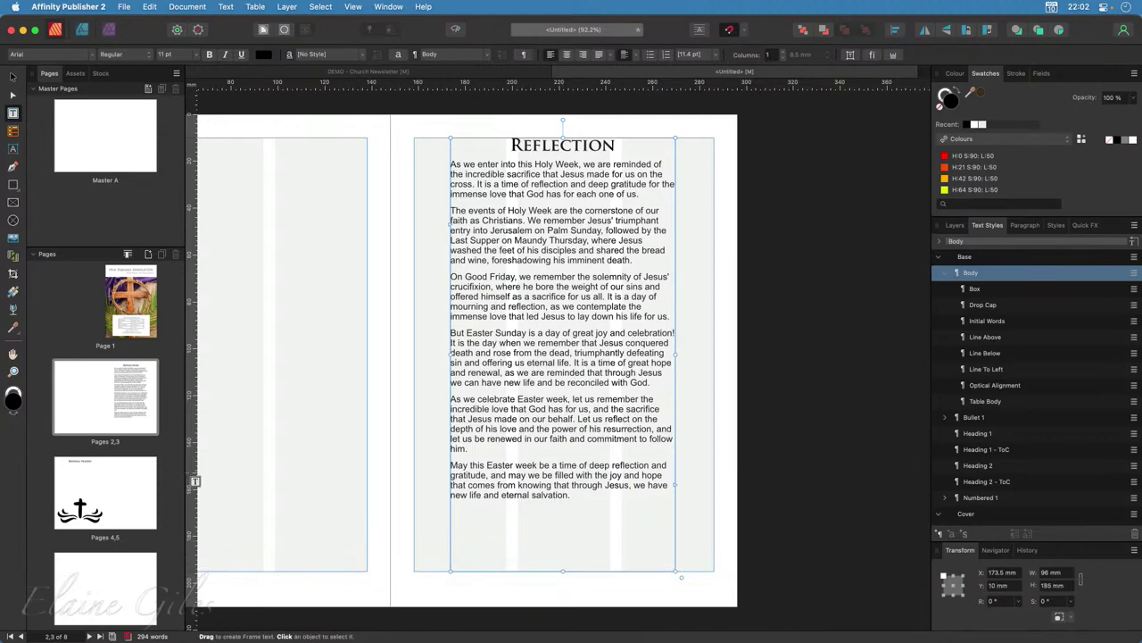
Start a new paragraph after the Bidding Prayers heading on page 4 and paste the six numbered prayers there without formatting.
click(133, 482)
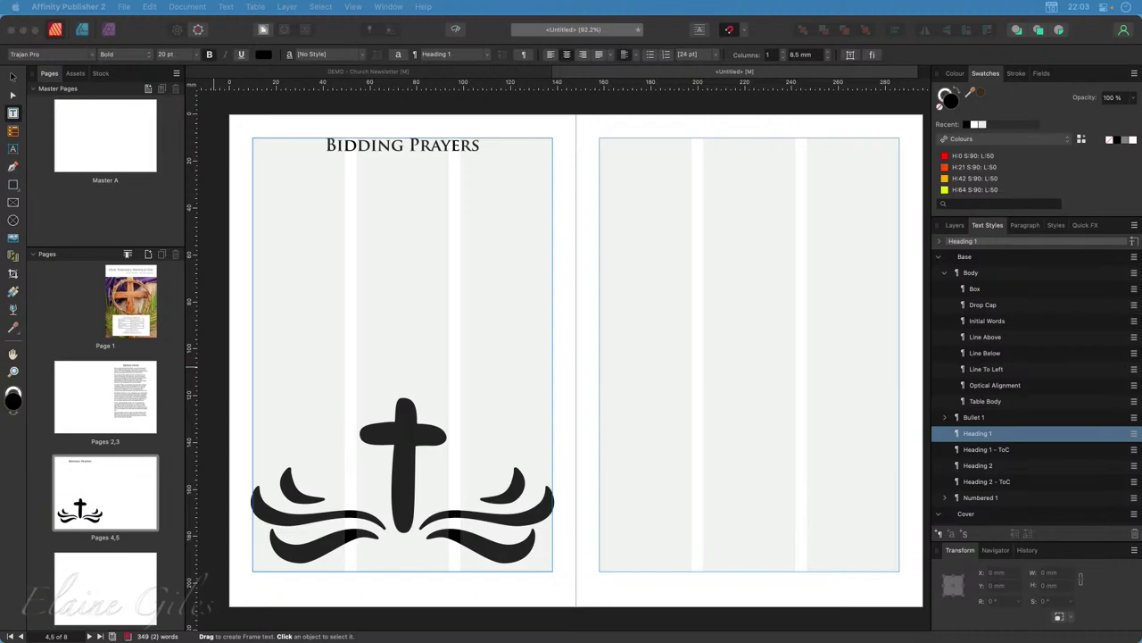
click(415, 209)
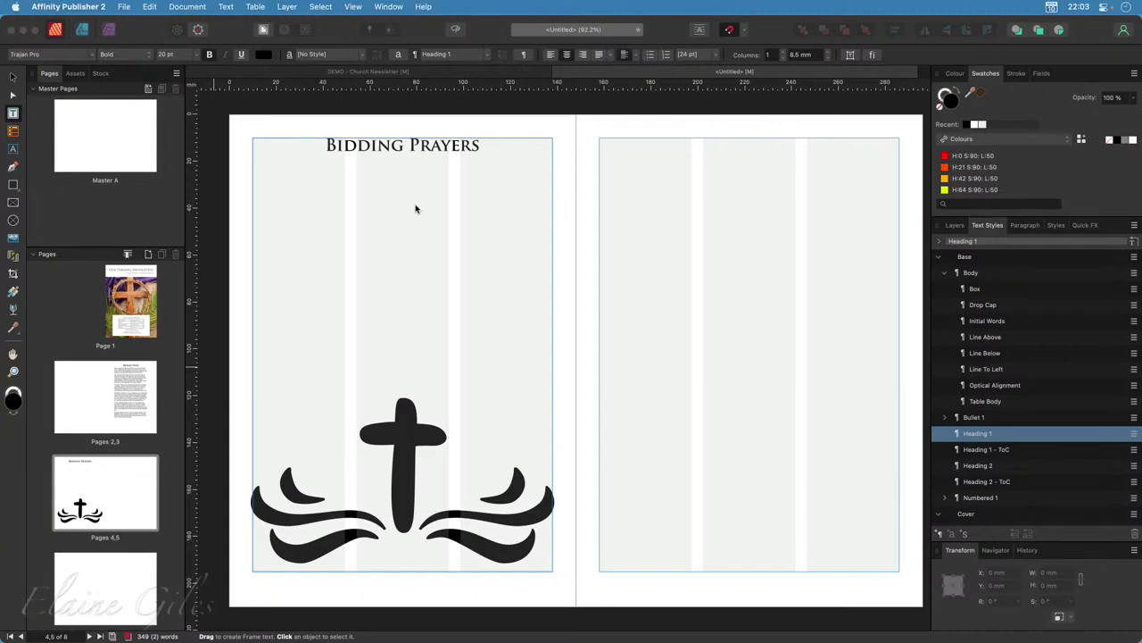
click(485, 147)
key(Return)
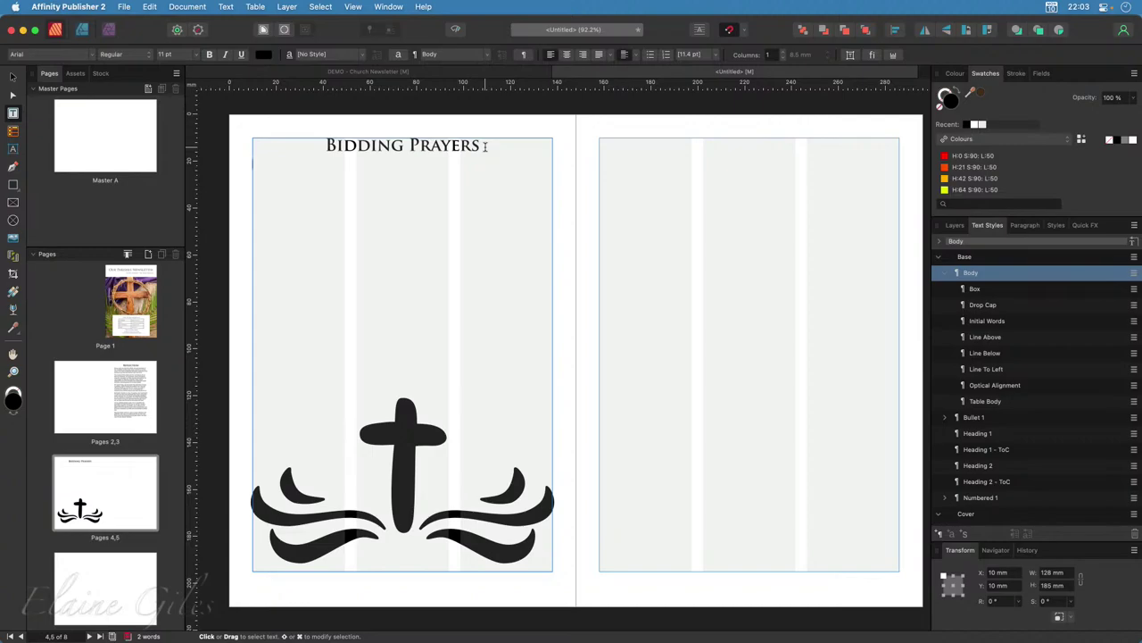
key(super+alt+shift+v)
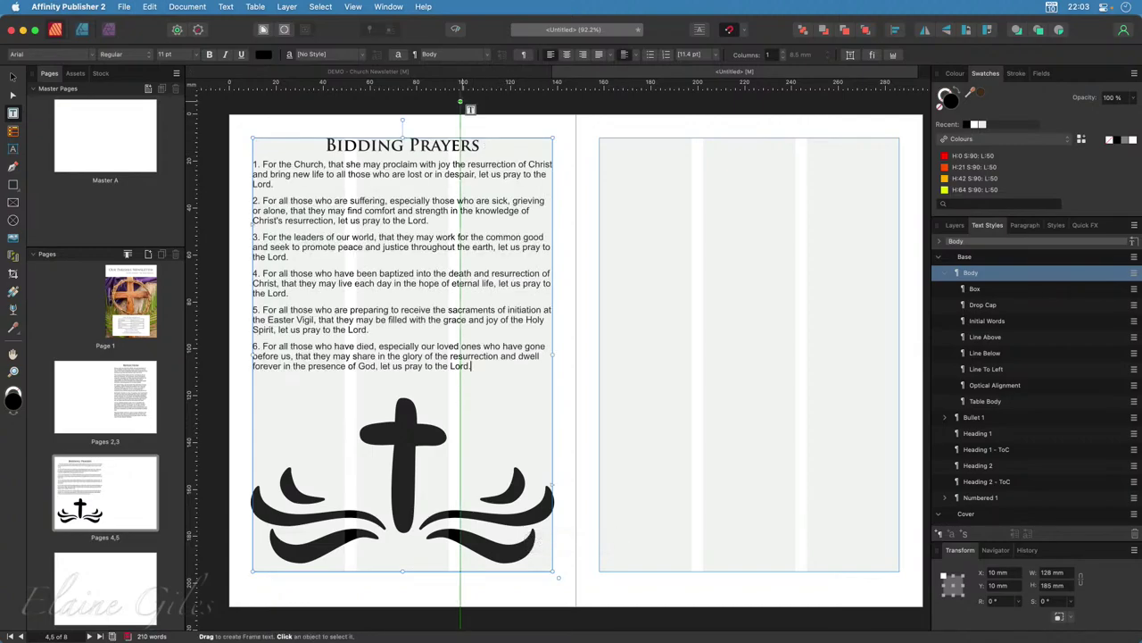
Remove the typed numbers 6 to 2 from the beginnings of the last five bidding prayers.
click(262, 347)
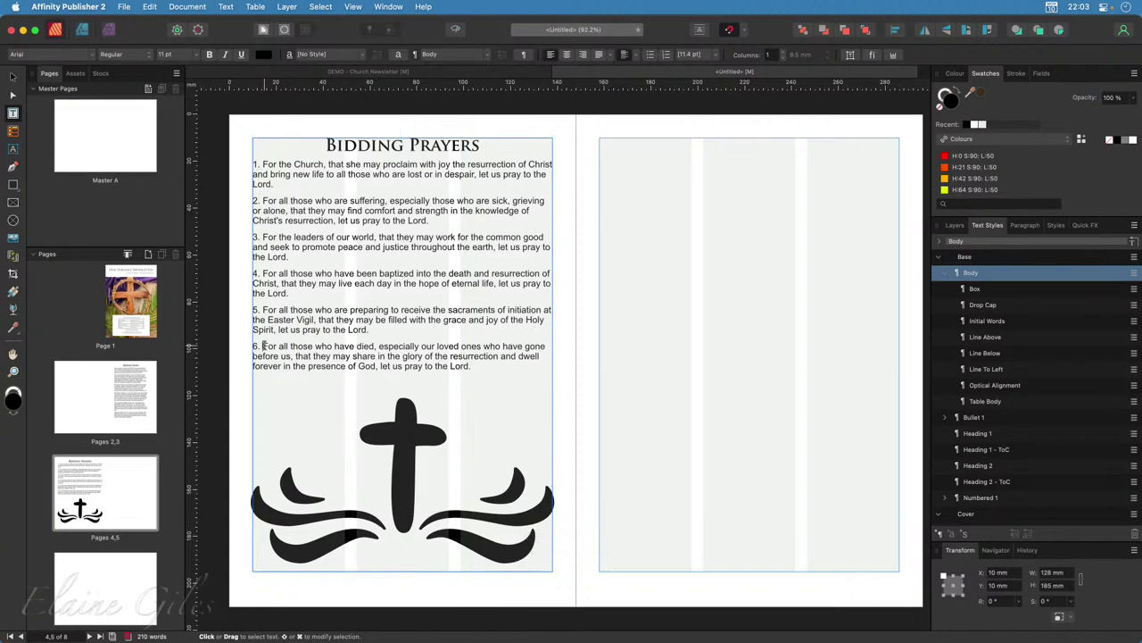
key(BackSpace)
key(BackSpace)
key(BackSpace)
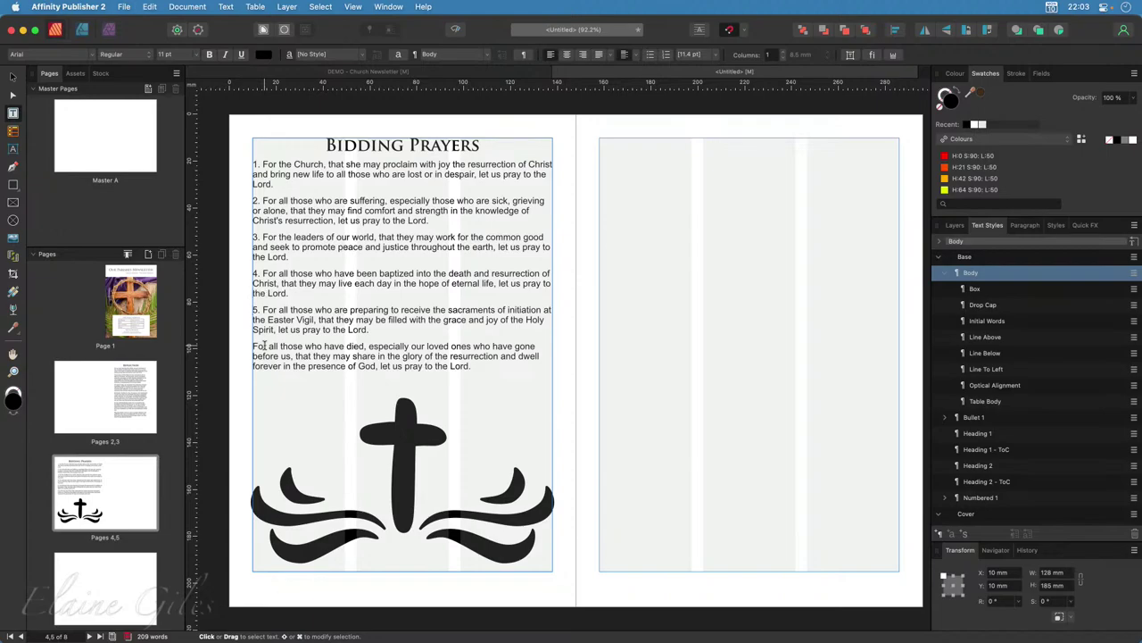
key(BackSpace)
key(BackSpace)
key(BackSpace)
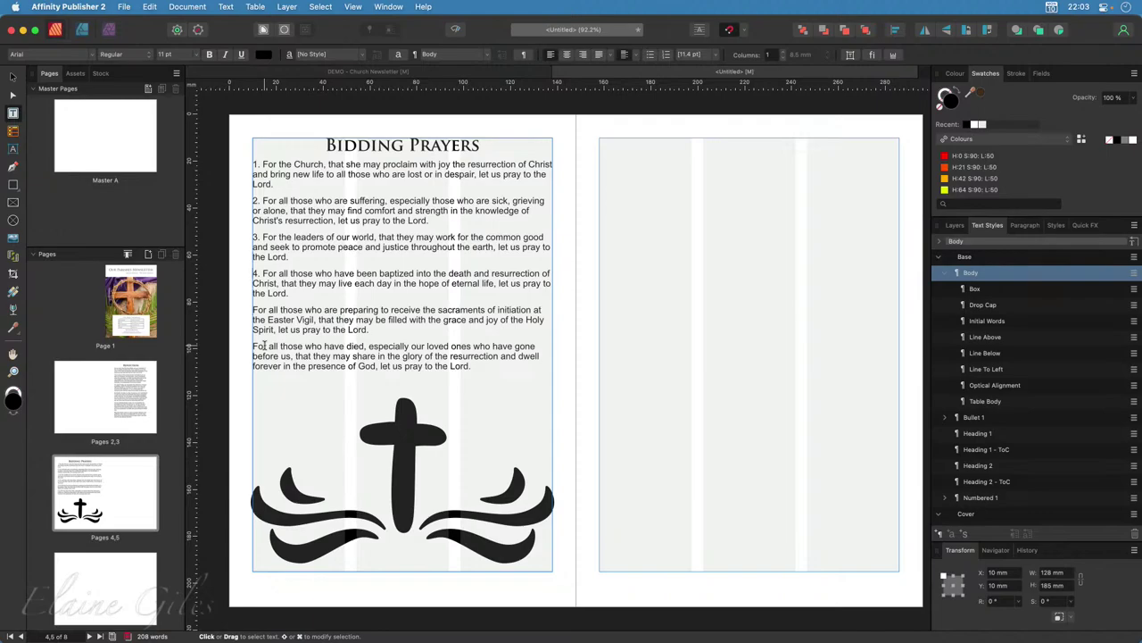
key(BackSpace)
key(BackSpace)
key(BackSpace)
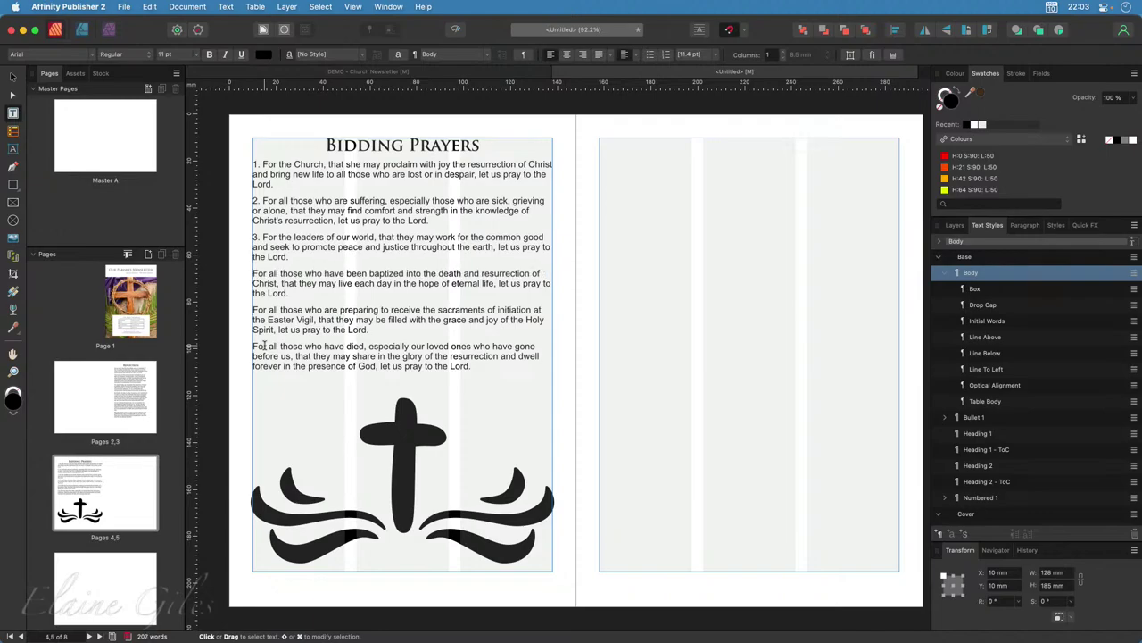
key(BackSpace)
key(BackSpace)
key(BackSpace)
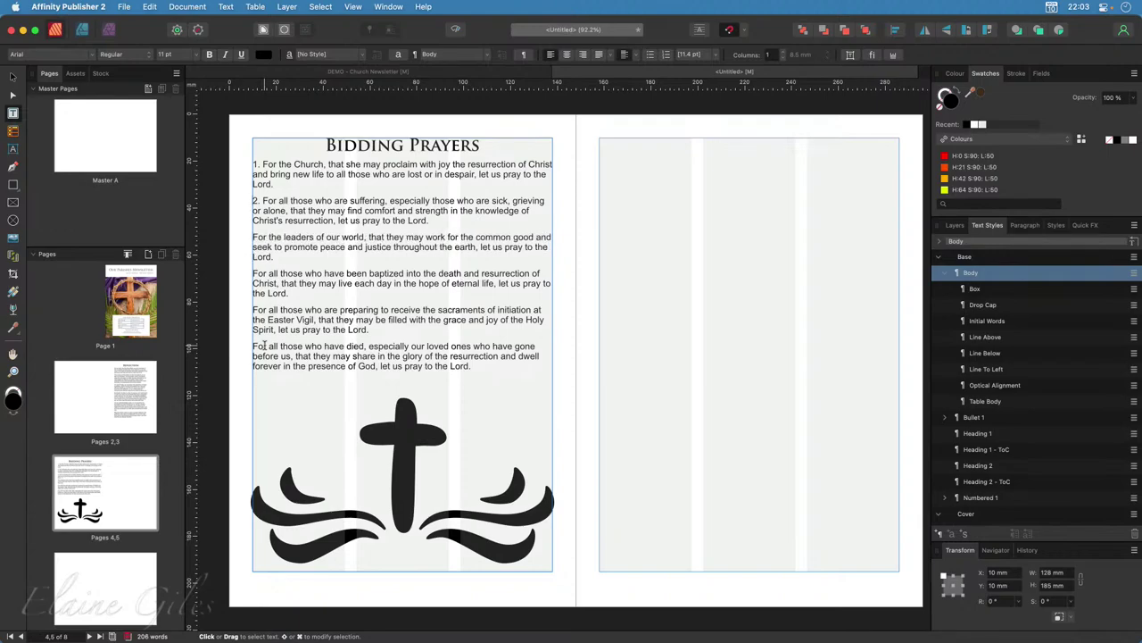
key(BackSpace)
key(BackSpace)
key(BackSpace)
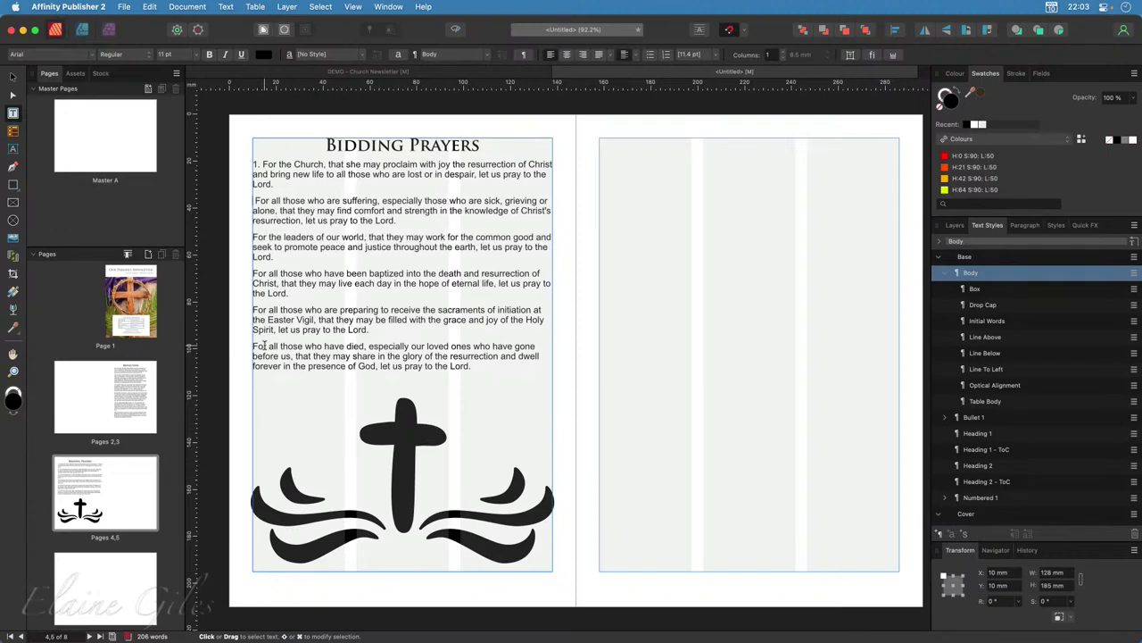
Remove the typed number 1 from the beginning of the first bidding prayer, keeping the heading intact.
key(Up)
key(Up)
key(Up)
key(Up)
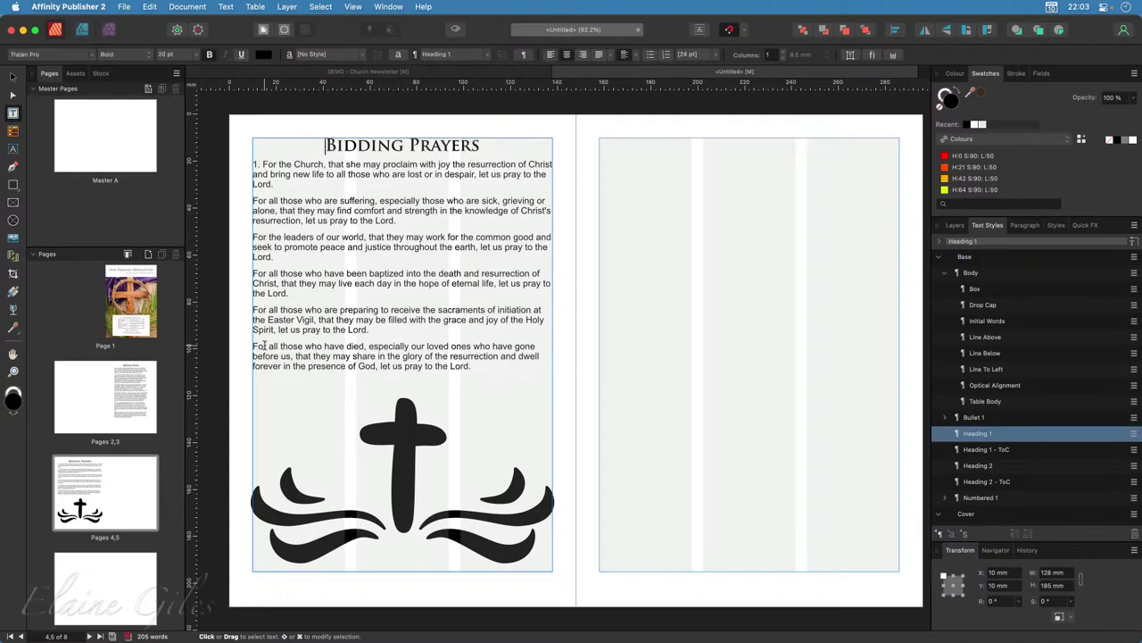
key(Delete)
key(Delete)
key(super+z)
key(Down)
key(Delete)
key(Delete)
key(Delete)
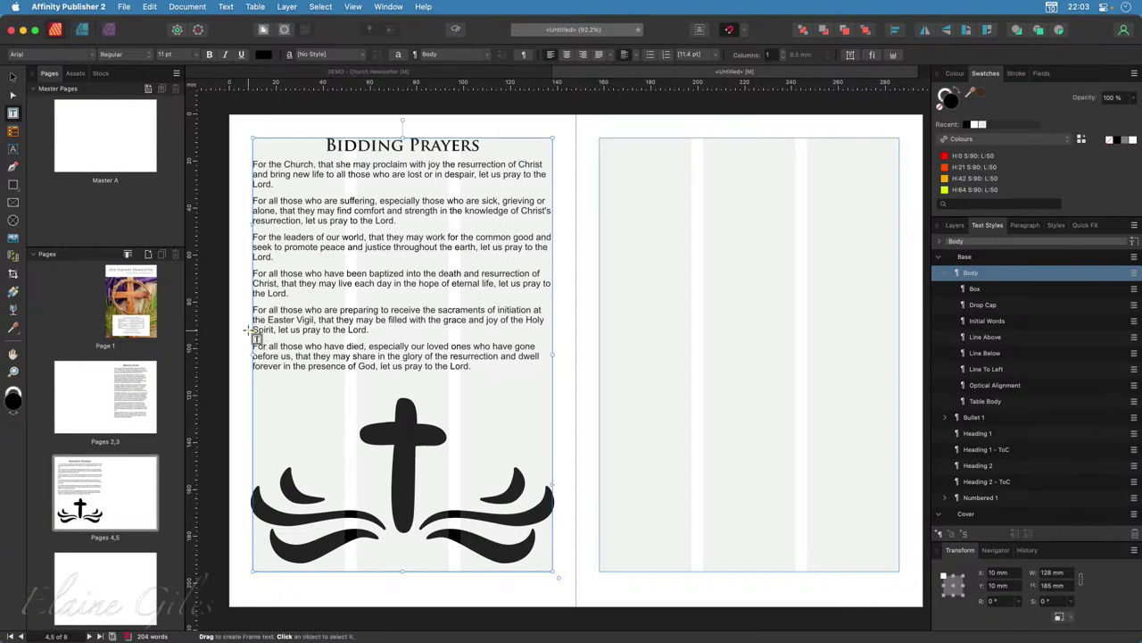
Narrow the Bidding Prayers text frame from both sides to about 88.7 mm wide, starting 28 mm from the page's left edge.
key(Escape)
drag(250, 354, 291, 356)
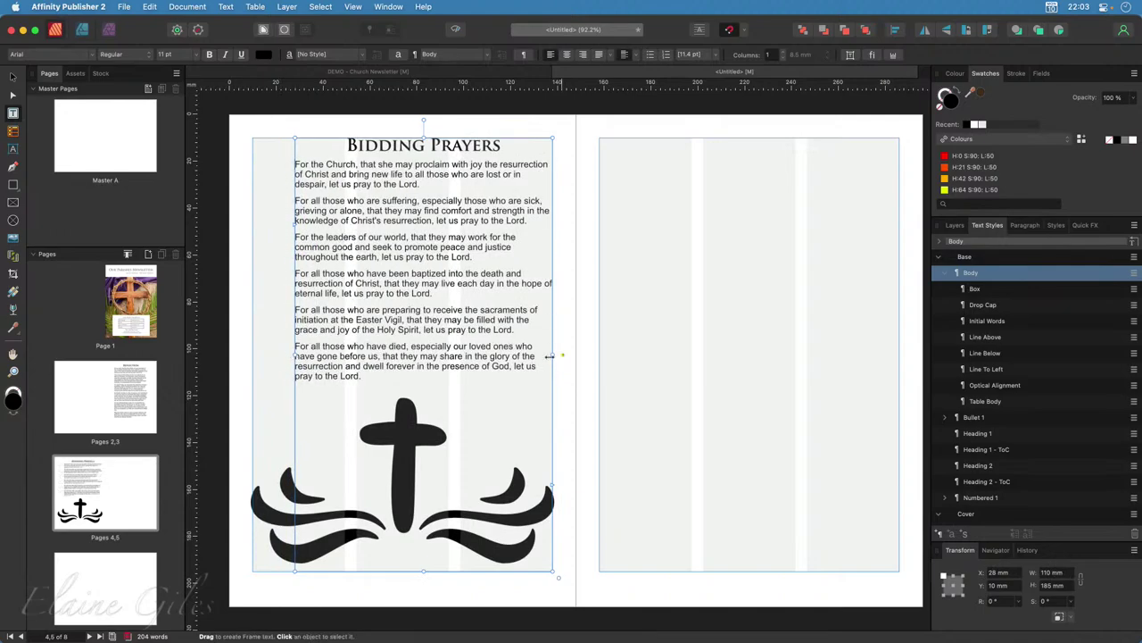
drag(552, 355, 504, 355)
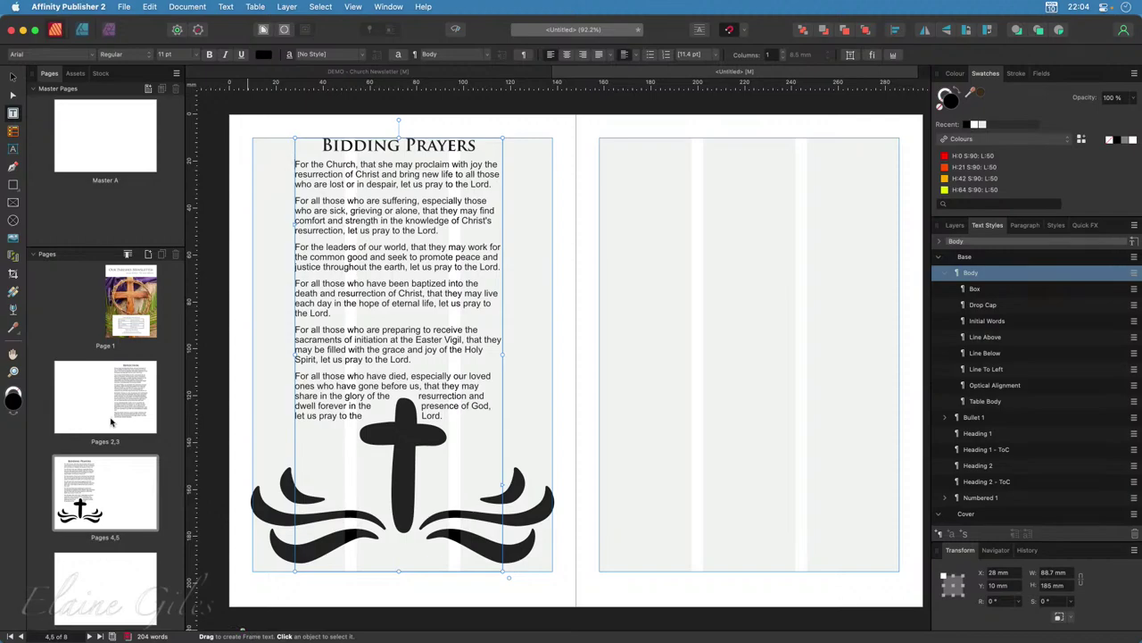
Draw a full-height rectangle about 49.3 mm wide along the left edge of page 2 and fill it with black.
click(80, 393)
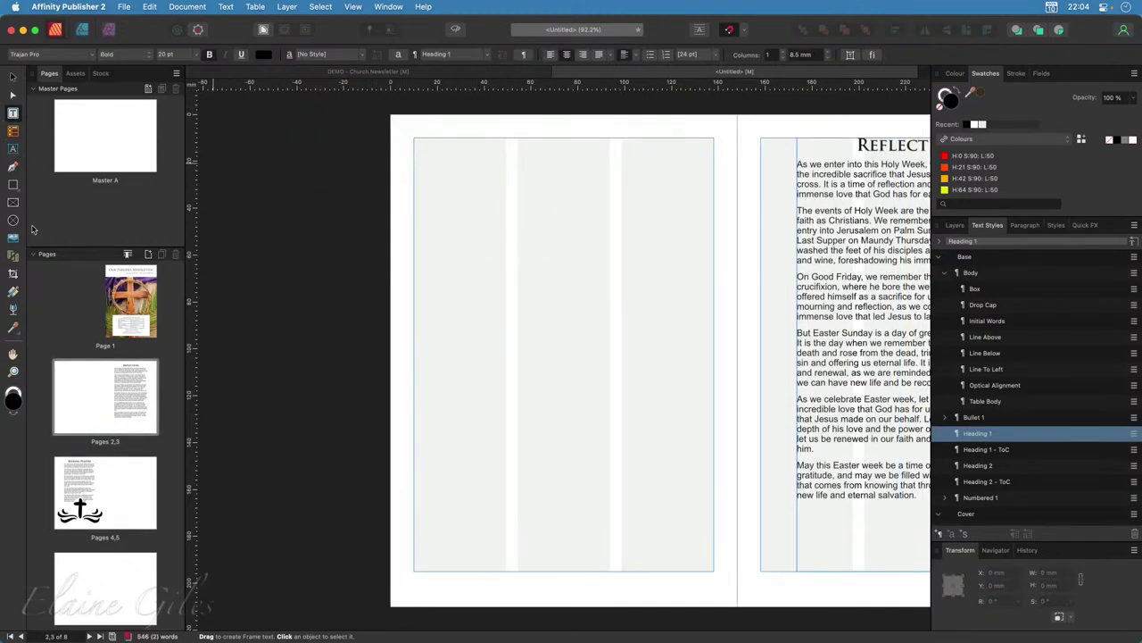
click(13, 186)
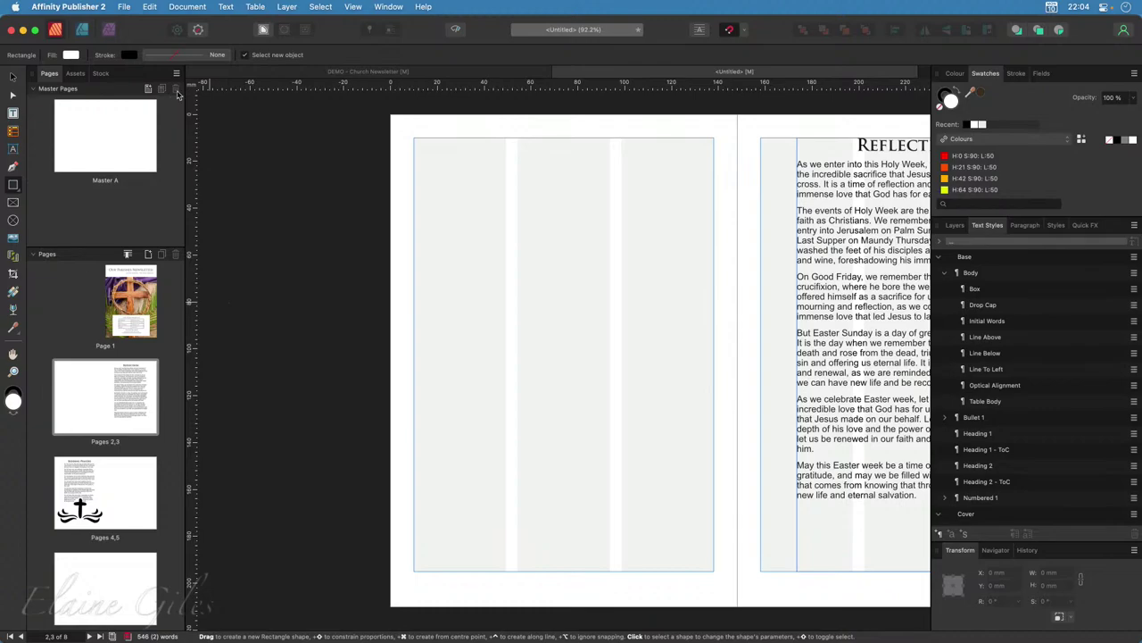
drag(391, 114, 506, 606)
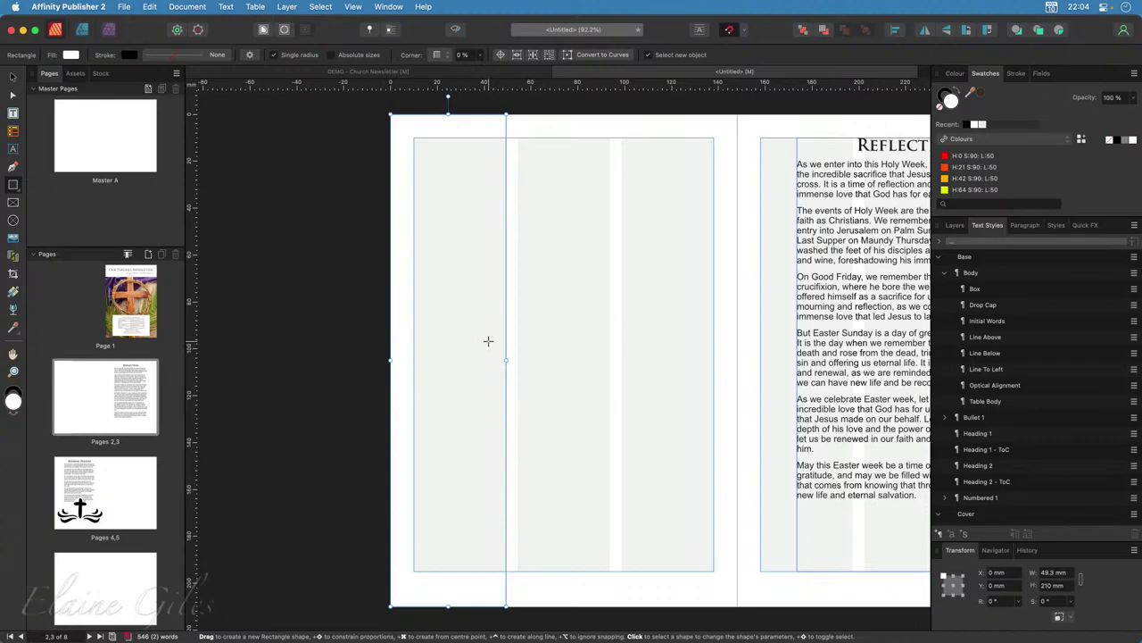
click(13, 77)
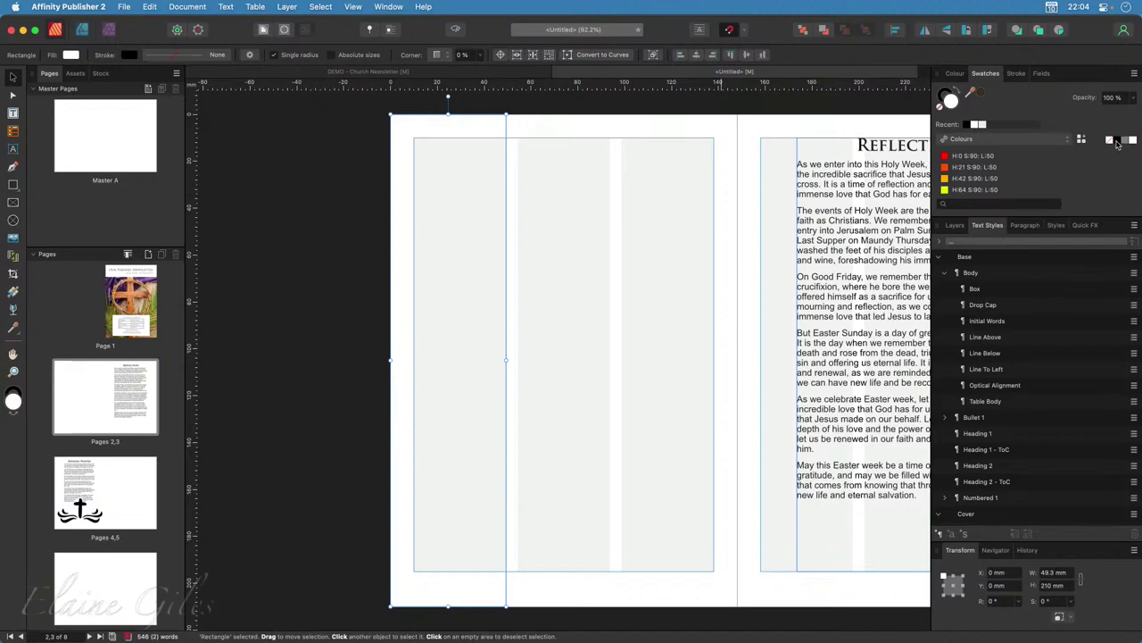
click(1119, 142)
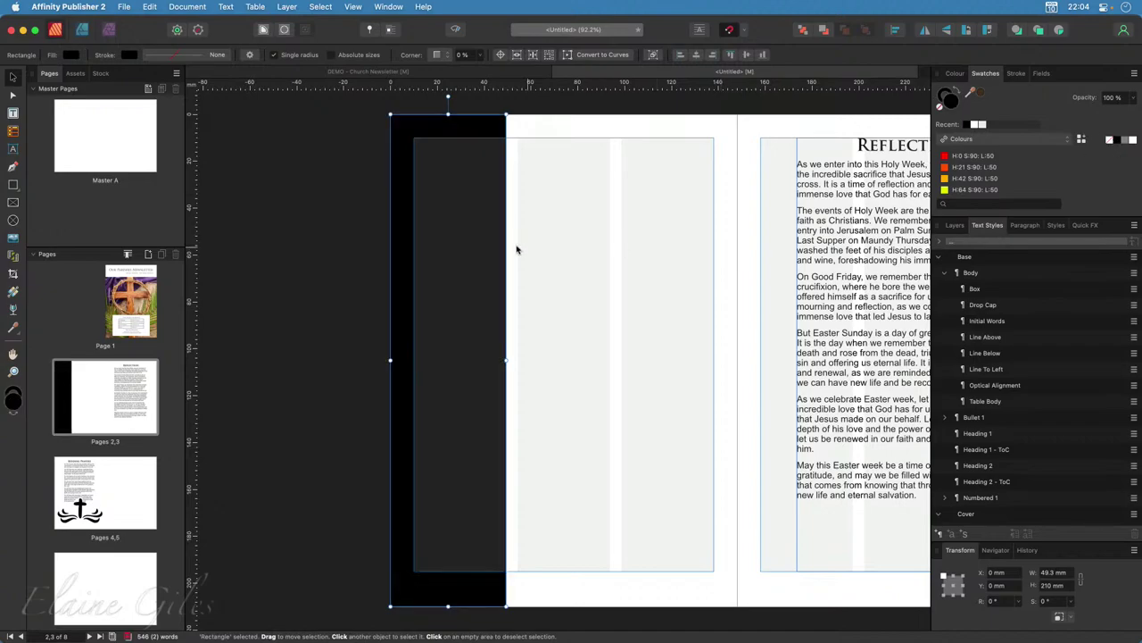
Draw a text frame about 40.6 by 188.6 mm inside the black rectangle on page 2.
click(13, 113)
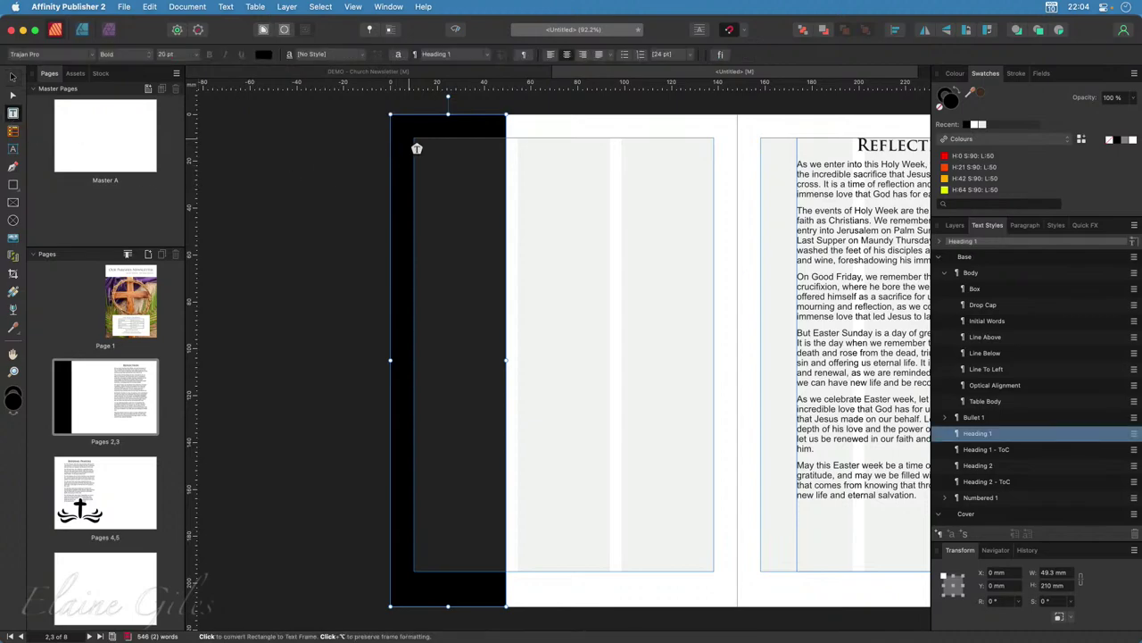
drag(401, 130, 497, 571)
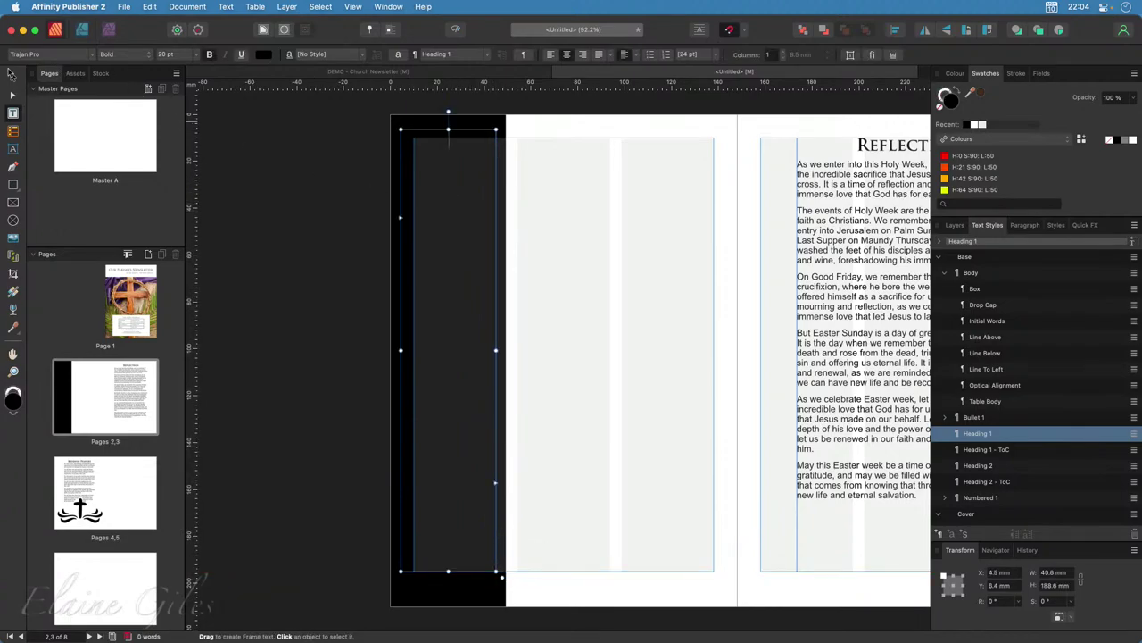
click(14, 77)
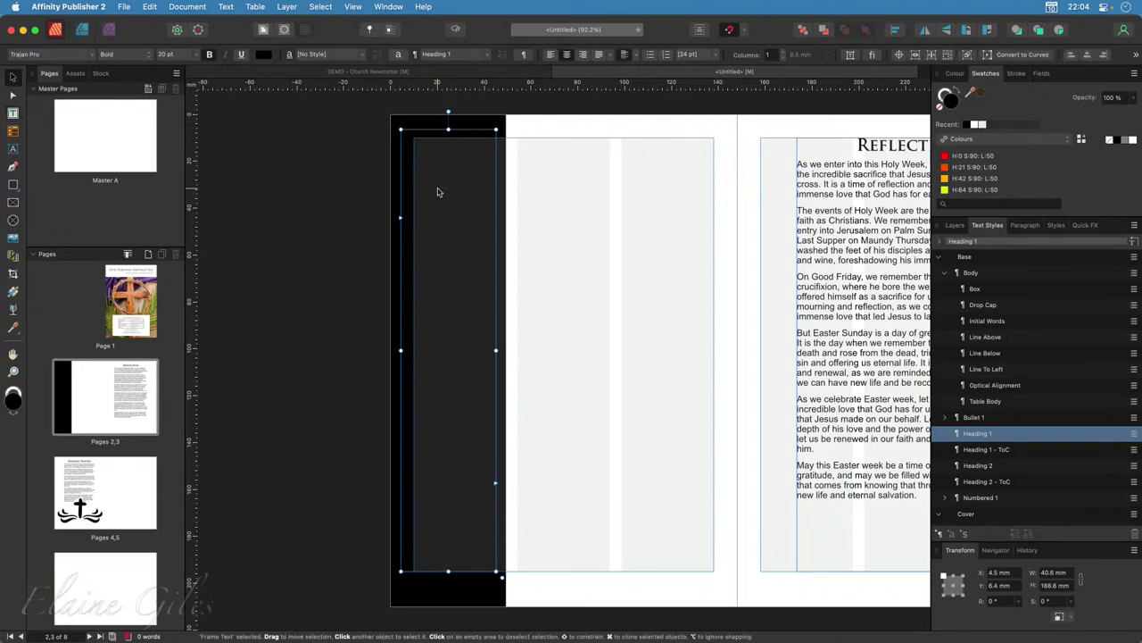
Align the top of the empty sidebar text frame to the 10 mm page margin and shorten it to 185 mm high.
mouse_move(434, 138)
mouse_down()
mouse_move(472, 138)
mouse_move(433, 141)
mouse_up()
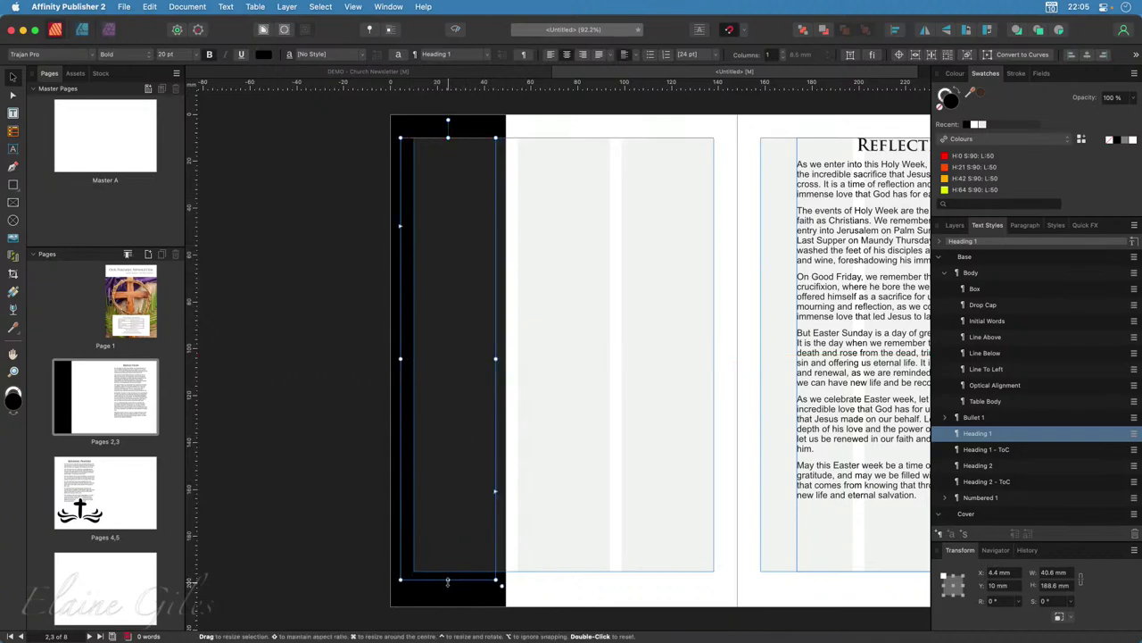
drag(448, 581, 448, 572)
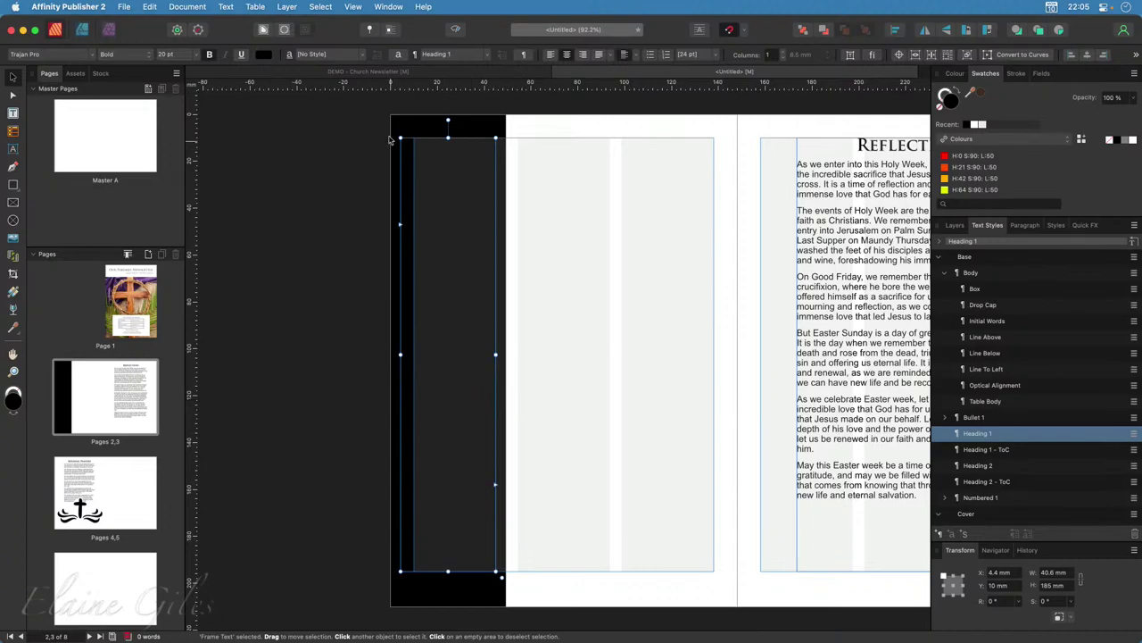
Copy the full contact details text from the page 2 sidebar of DEMO - Church Newsletter and return to the untitled document.
click(357, 72)
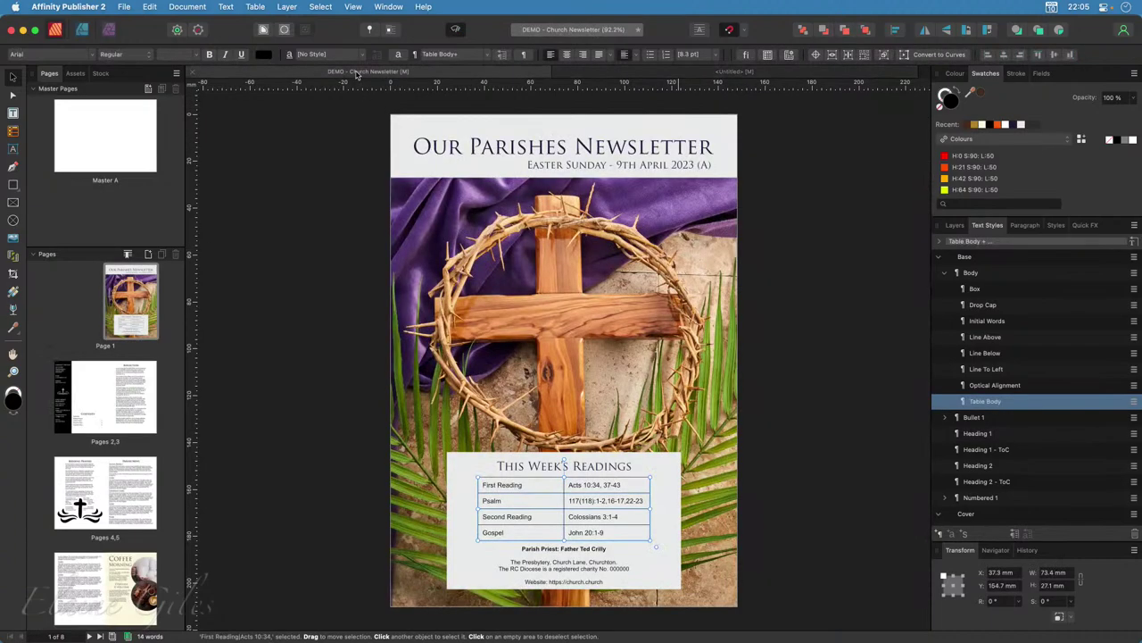
click(62, 395)
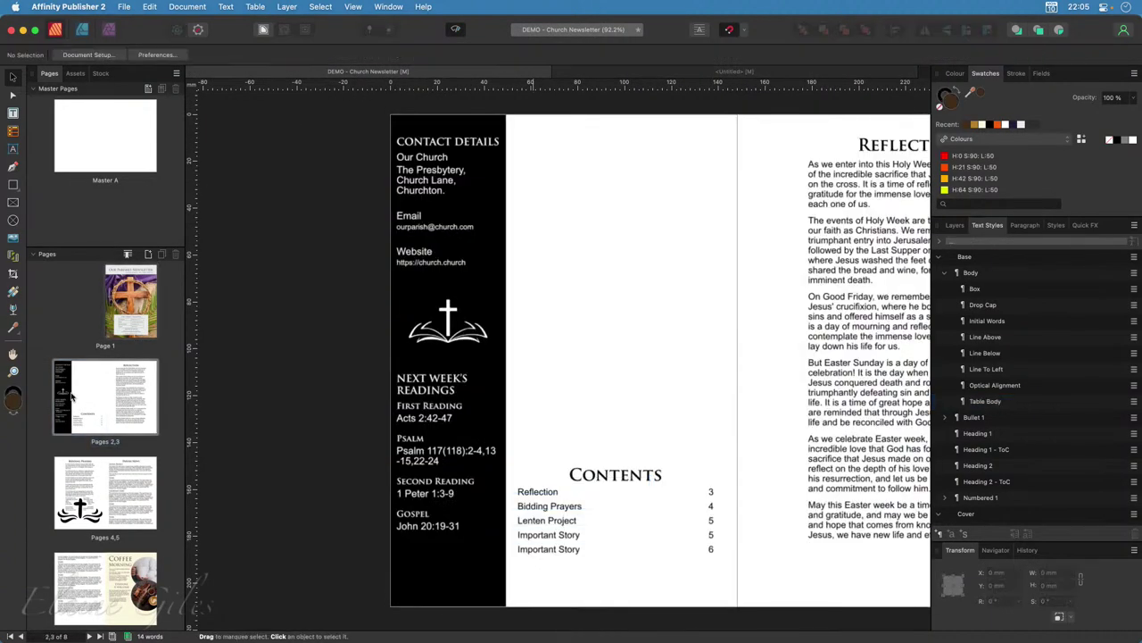
click(477, 263)
double_click(478, 264)
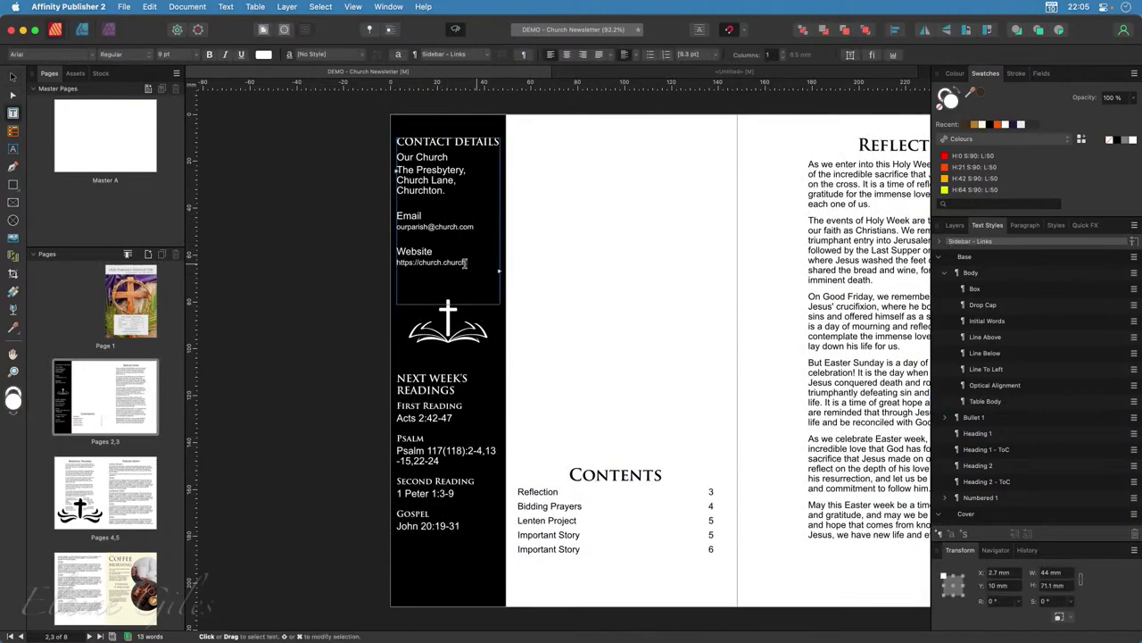
drag(465, 263, 398, 141)
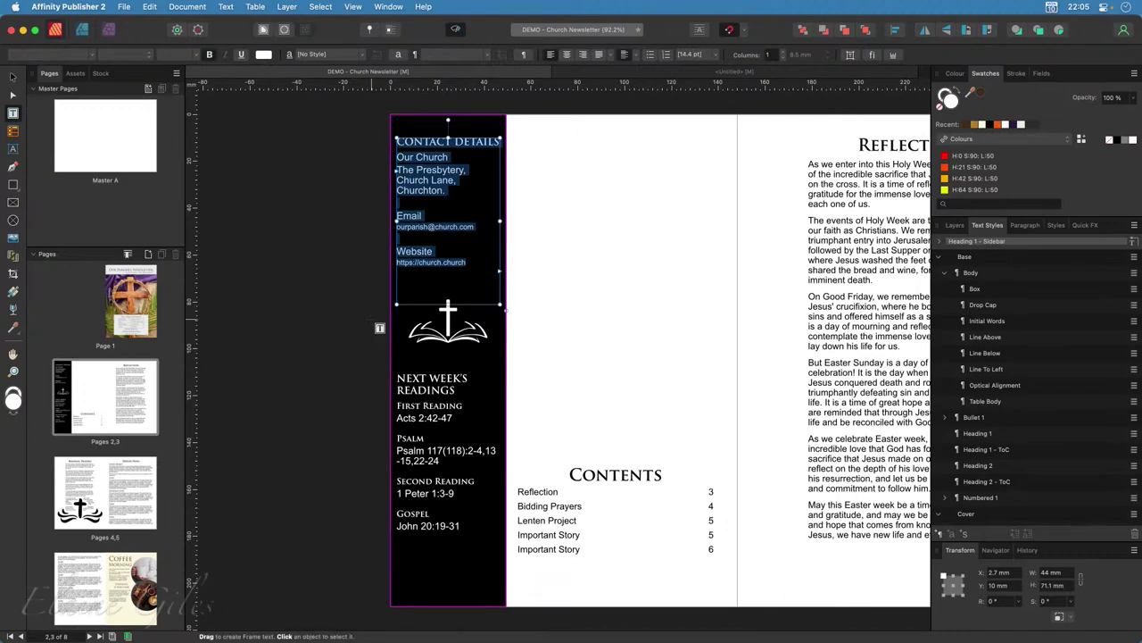
click(755, 74)
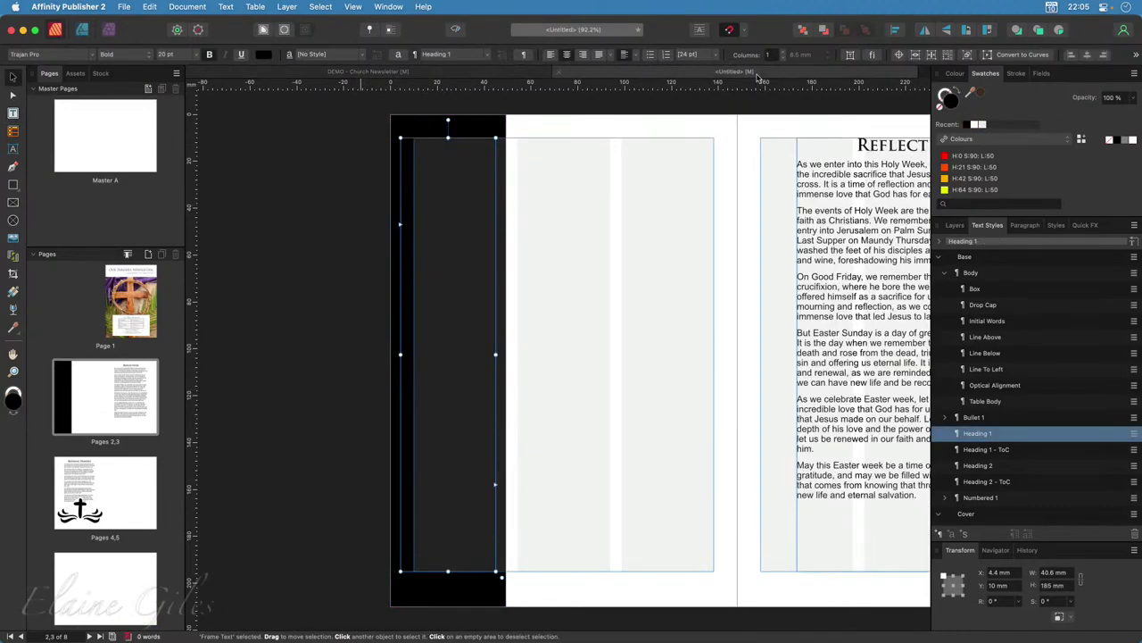
Save the untitled document as DEMO - OTN in the Church Newsletter folder.
key(super+w)
text(DEMO - OTN)
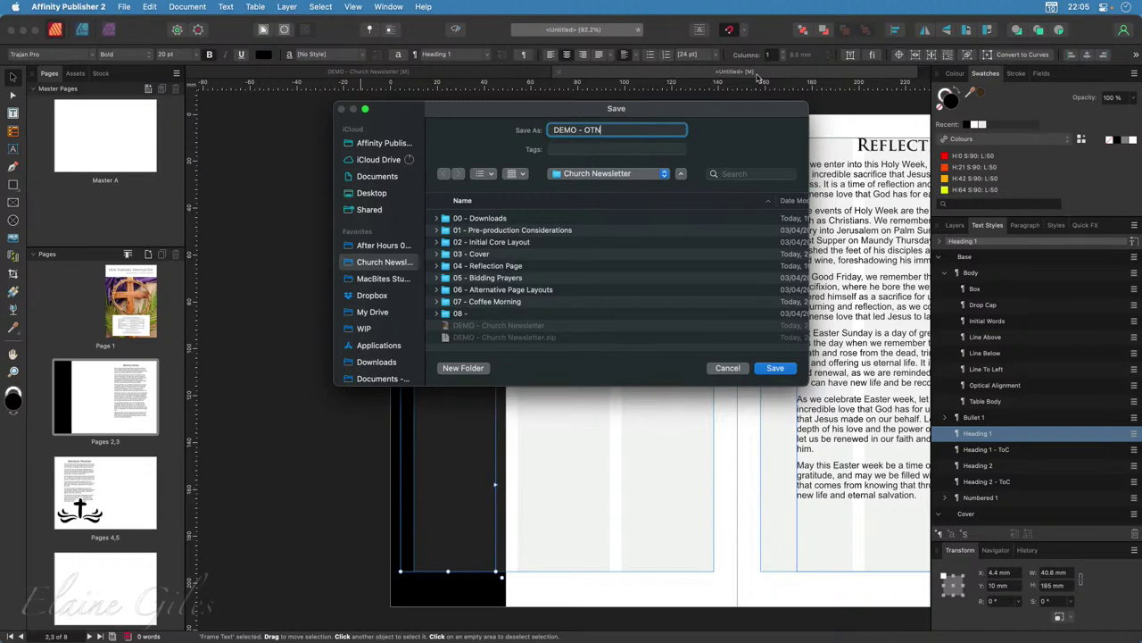
key(Return)
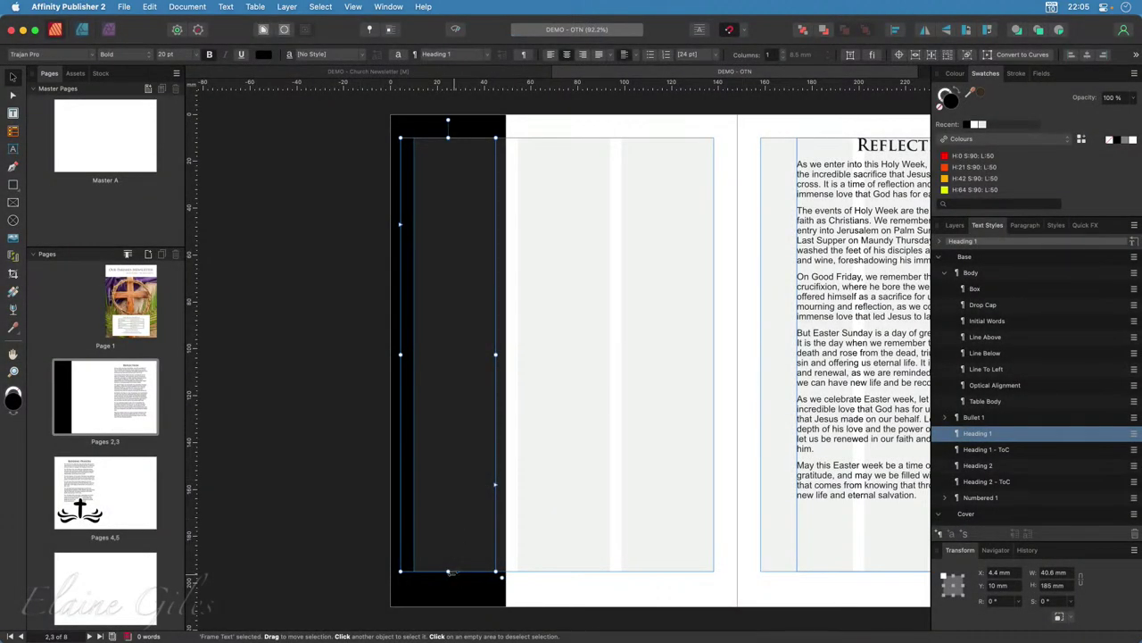
Shorten the sidebar text frame to about 73.2 mm high and paste the copied contact details into it.
drag(448, 572, 448, 310)
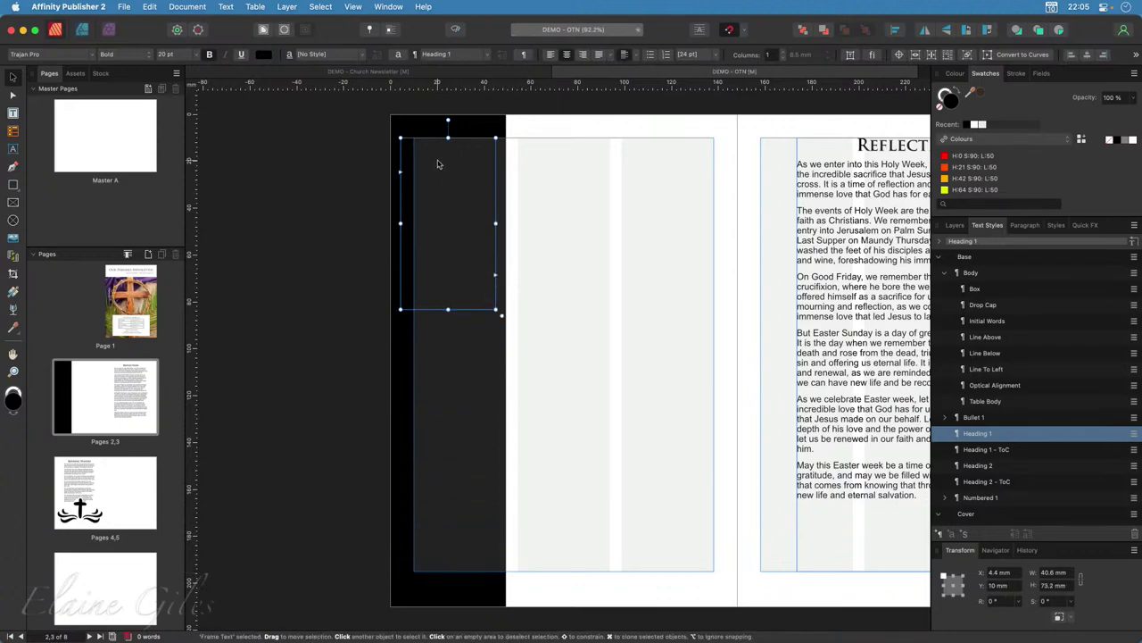
key(t)
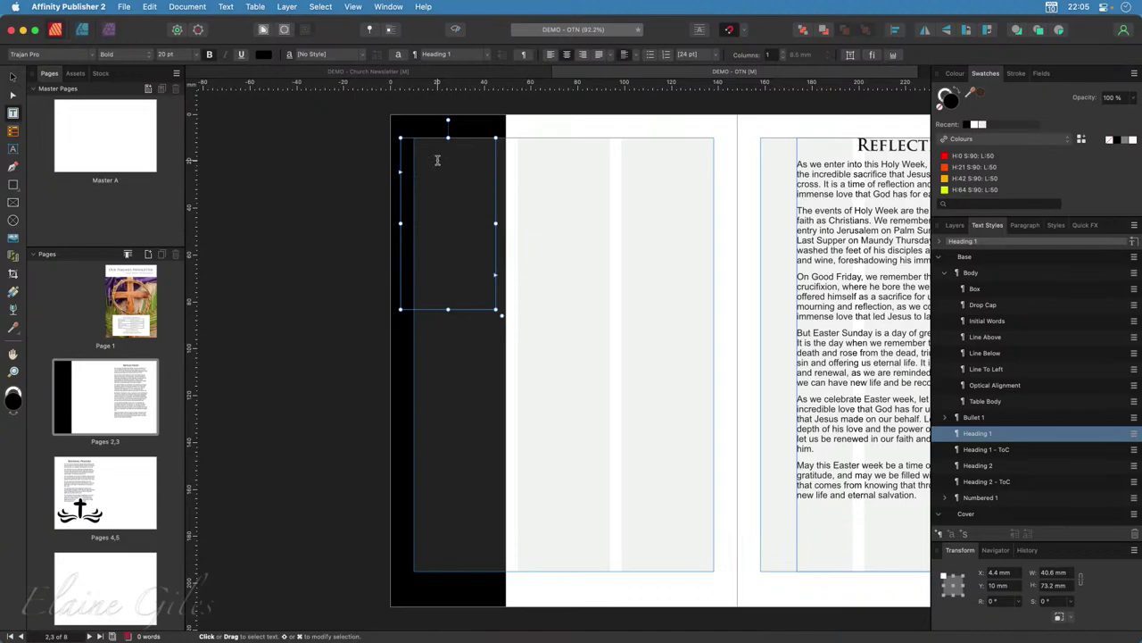
click(438, 160)
key(super+v)
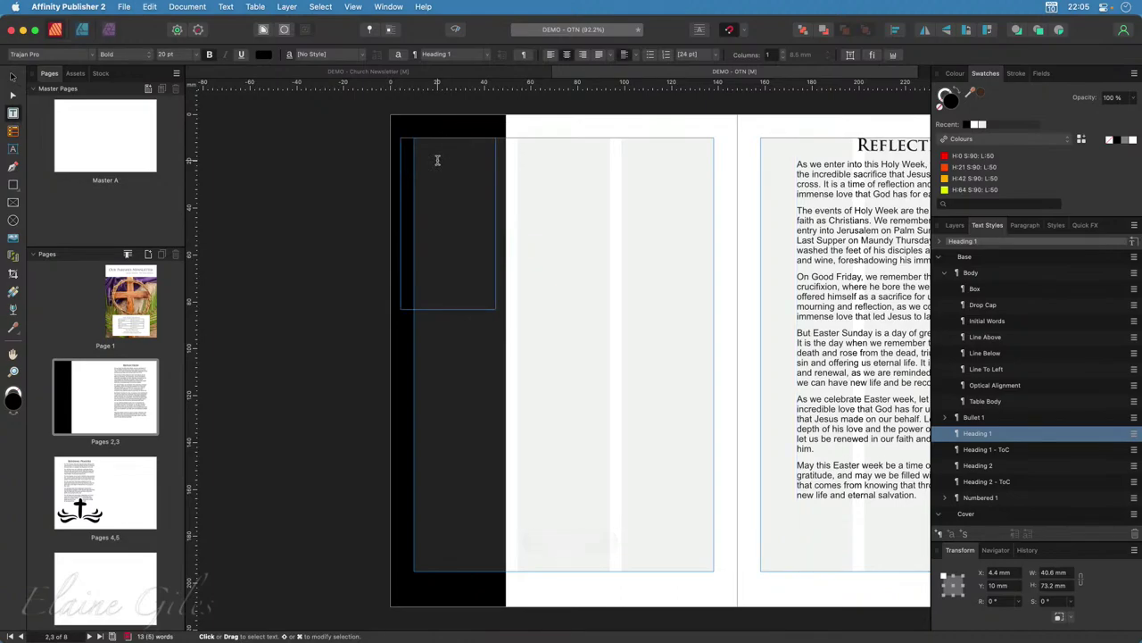
key(Escape)
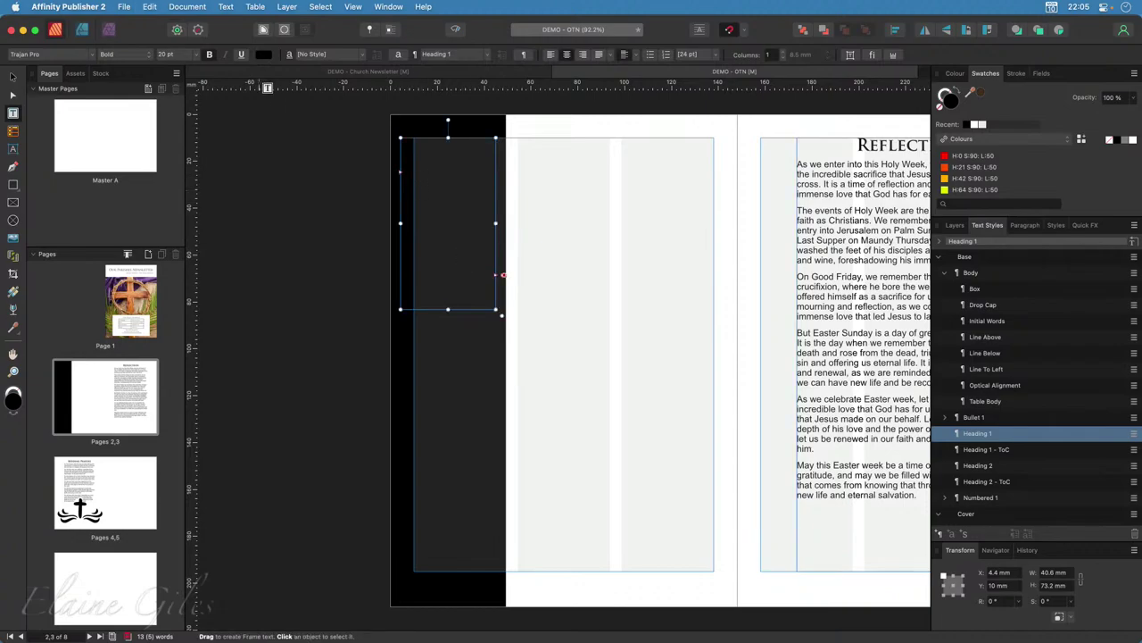
Move the contact details frame onto the white area beside the black sidebar and extend it down to about 183.2 mm high.
click(297, 78)
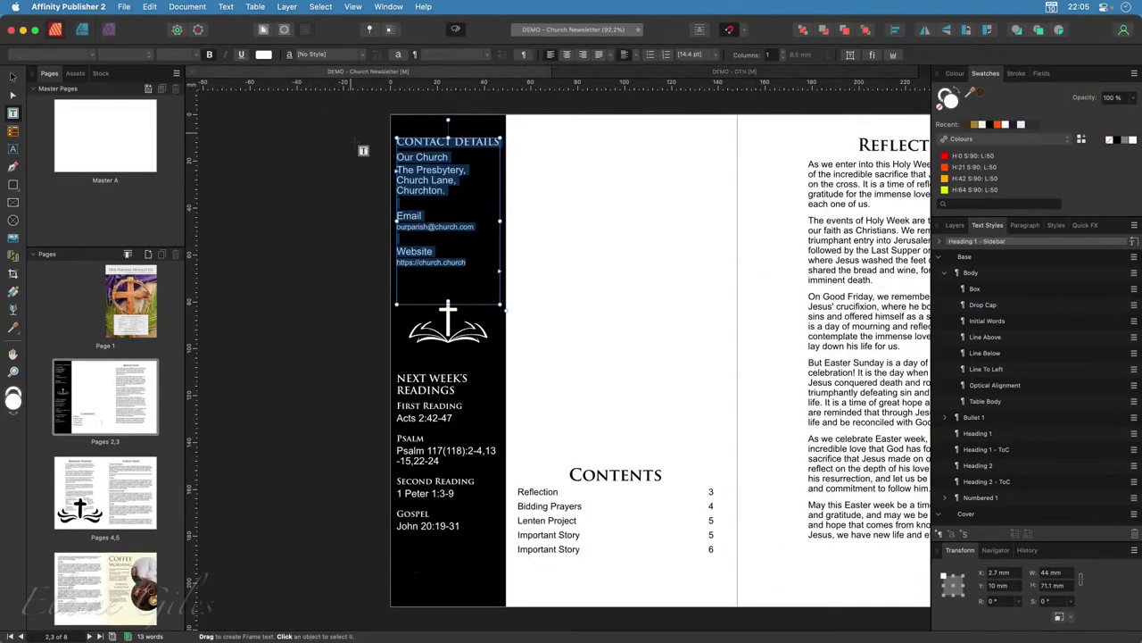
click(669, 71)
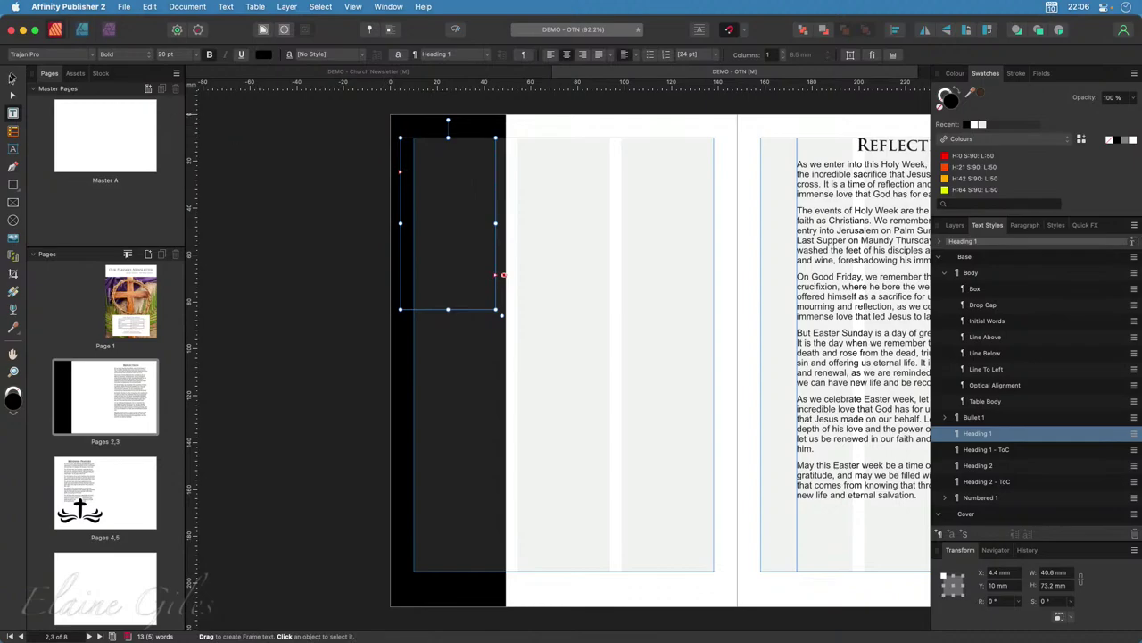
click(13, 77)
drag(441, 174, 297, 303)
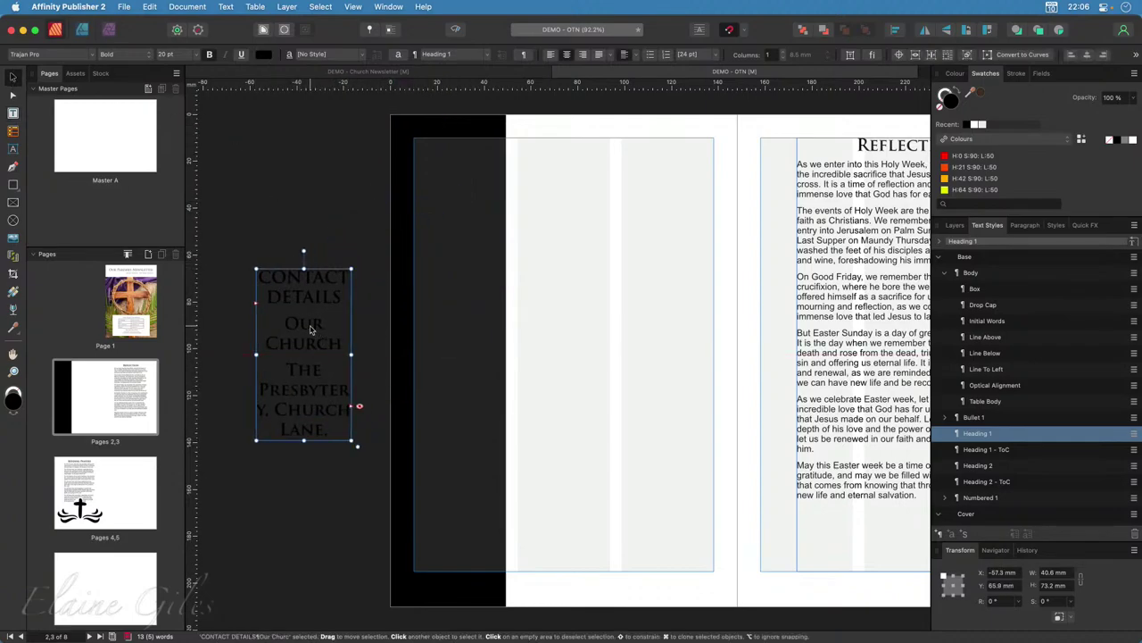
drag(310, 330, 574, 208)
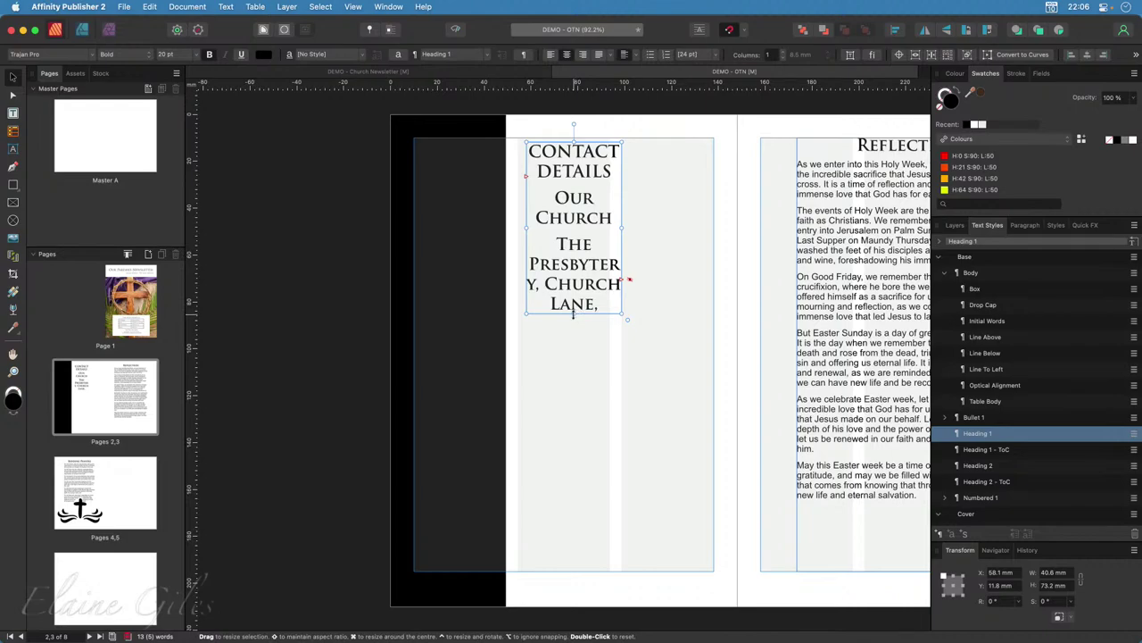
drag(574, 312, 565, 571)
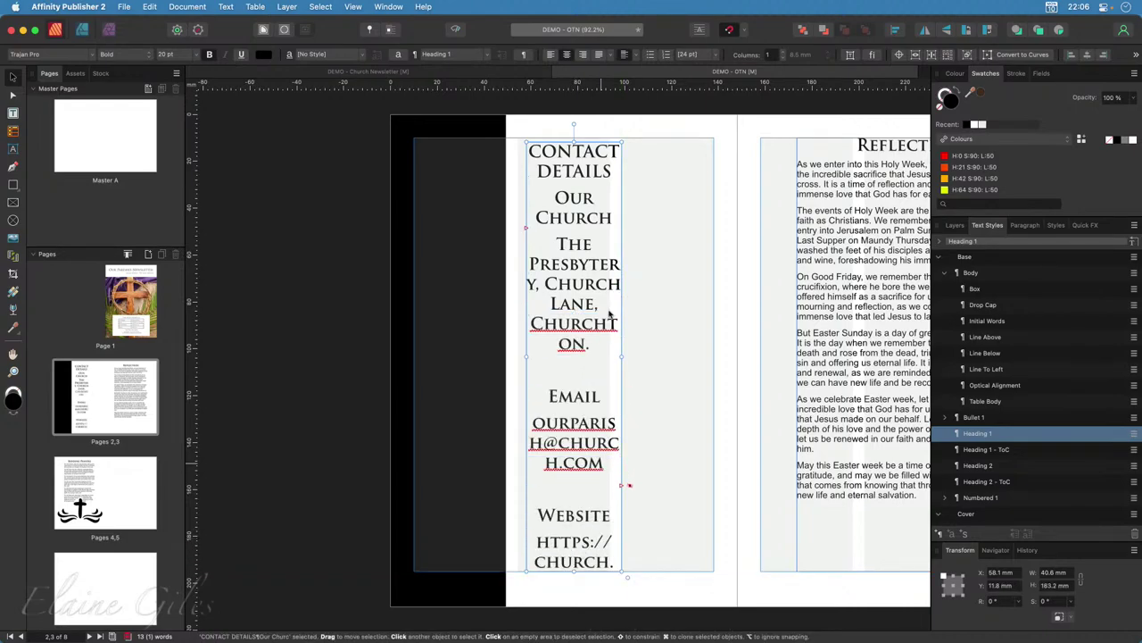
Collapse the Base and Cover text style groups and expand the Sidebar group.
click(946, 273)
click(940, 258)
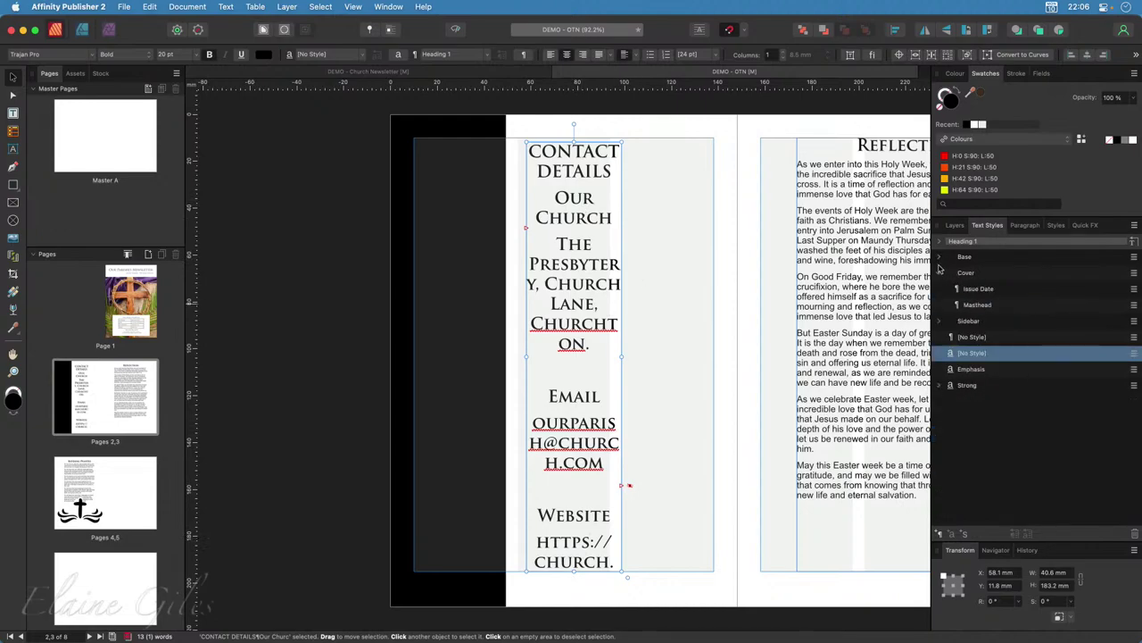
click(940, 273)
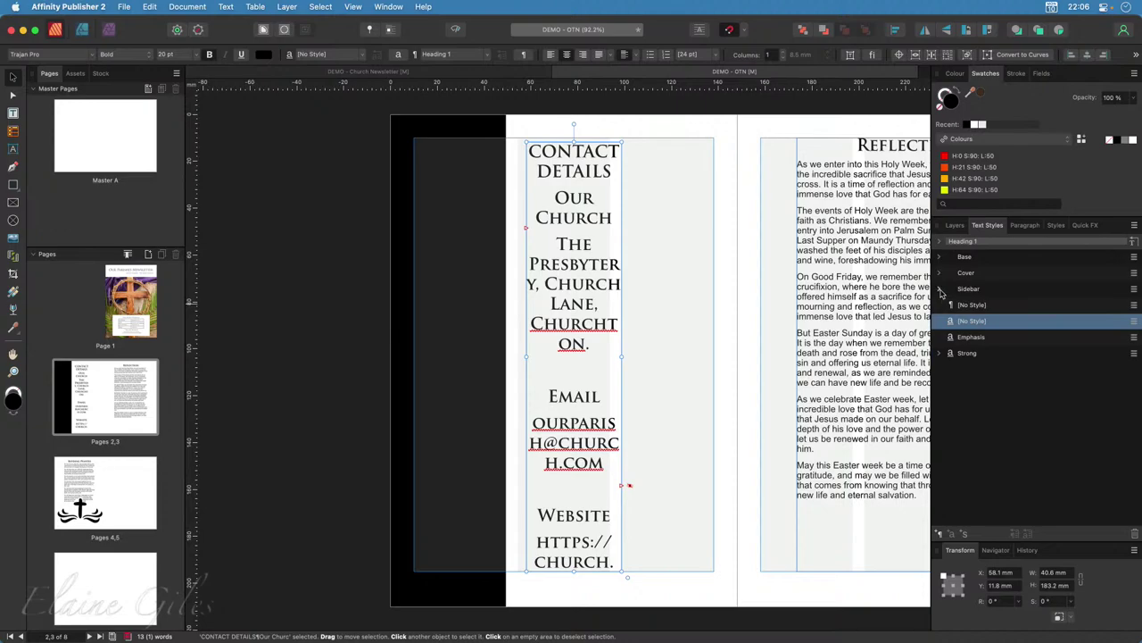
click(939, 289)
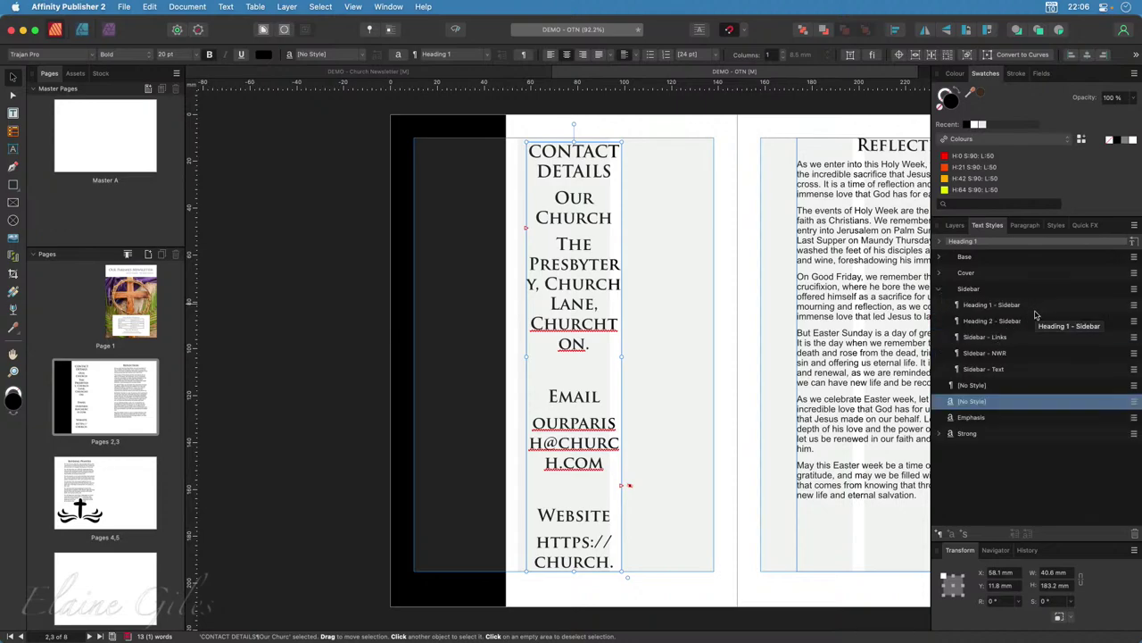
Apply the Heading 1 - Sidebar style to the Contact Details heading.
click(577, 170)
double_click(574, 169)
key(shift+Right)
key(shift+Right)
key(shift+Right)
key(shift+Right)
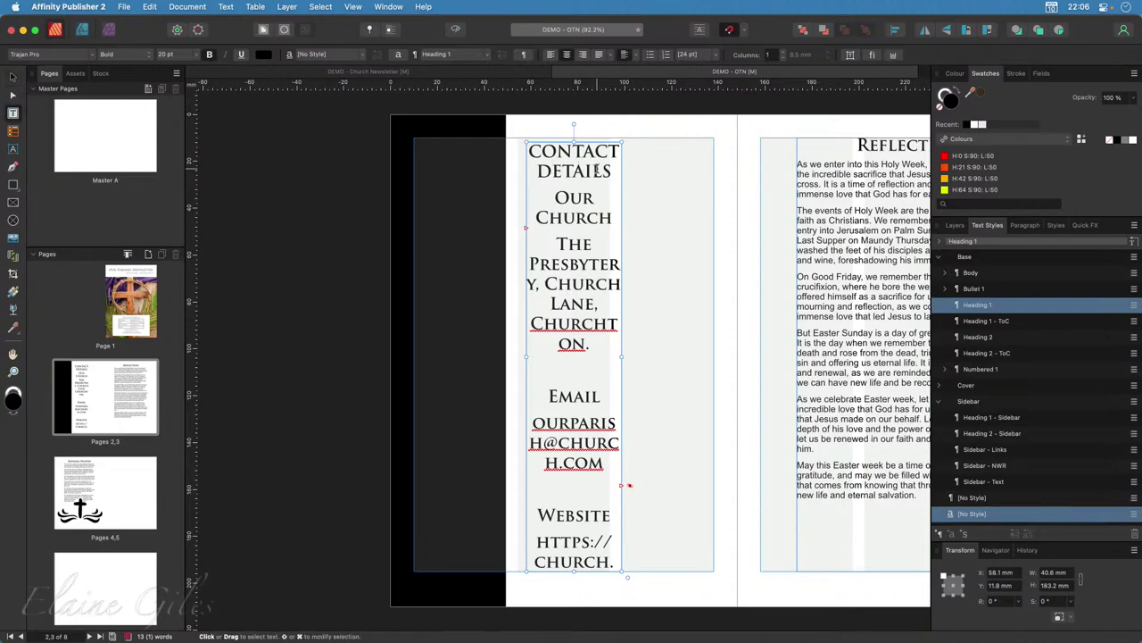
drag(528, 161, 526, 153)
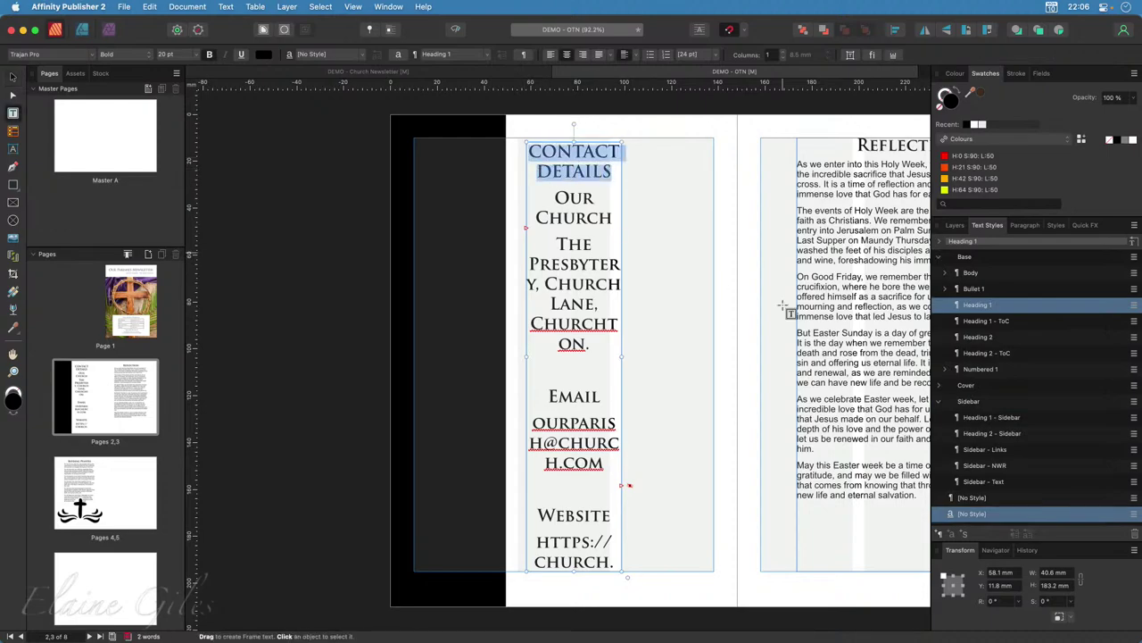
click(984, 421)
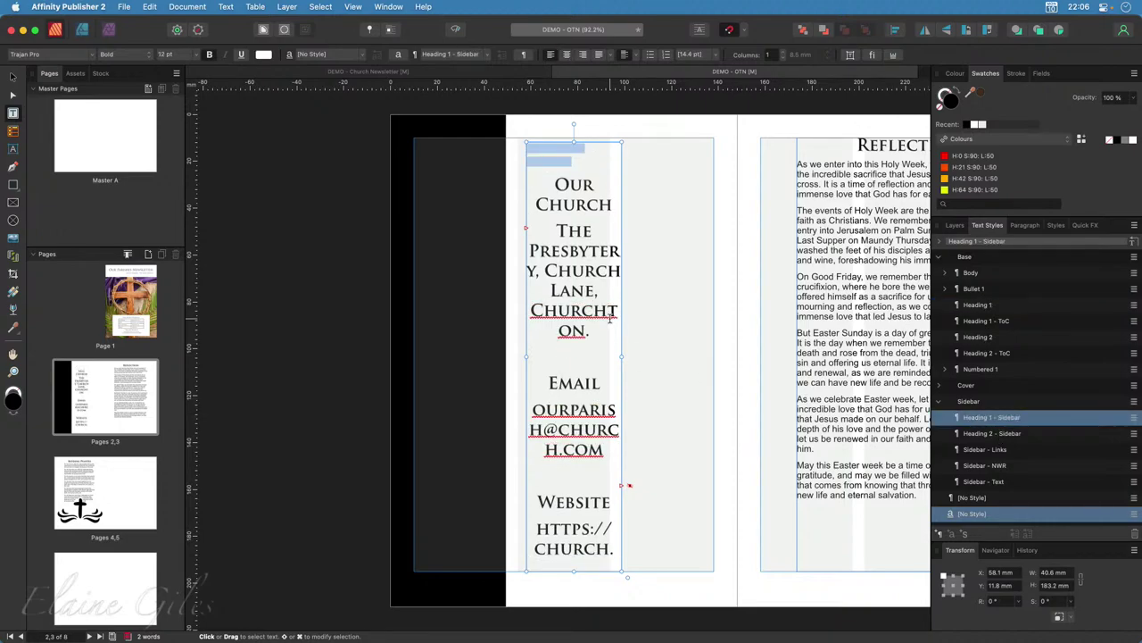
Apply the Sidebar - Text style to the church name and address lines under the Contact Details heading.
drag(593, 332, 572, 310)
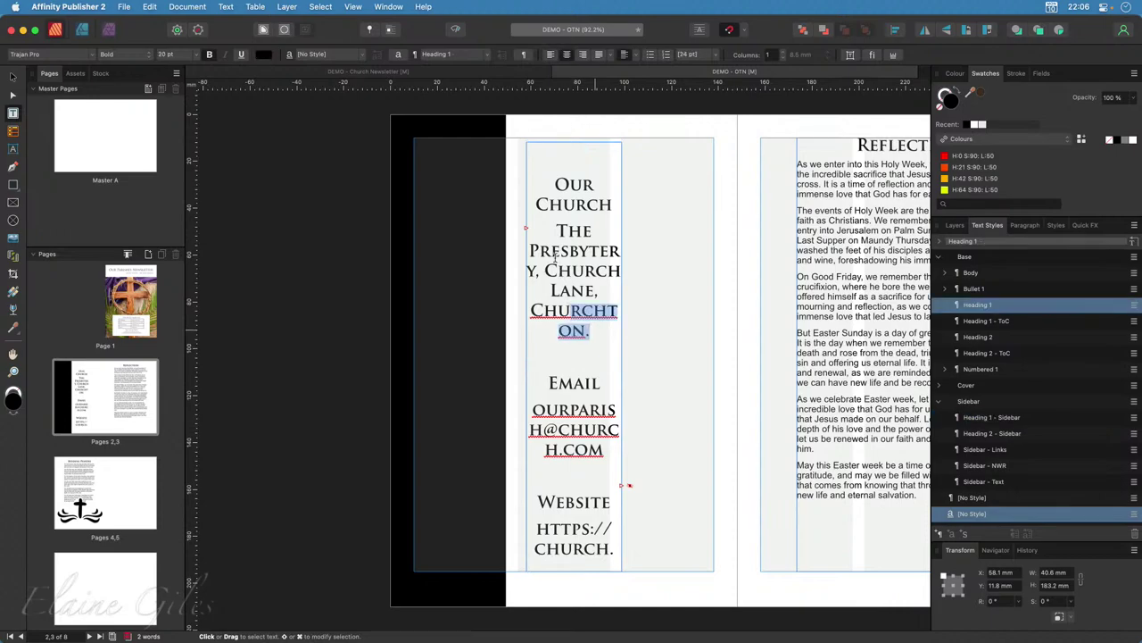
drag(556, 257, 547, 189)
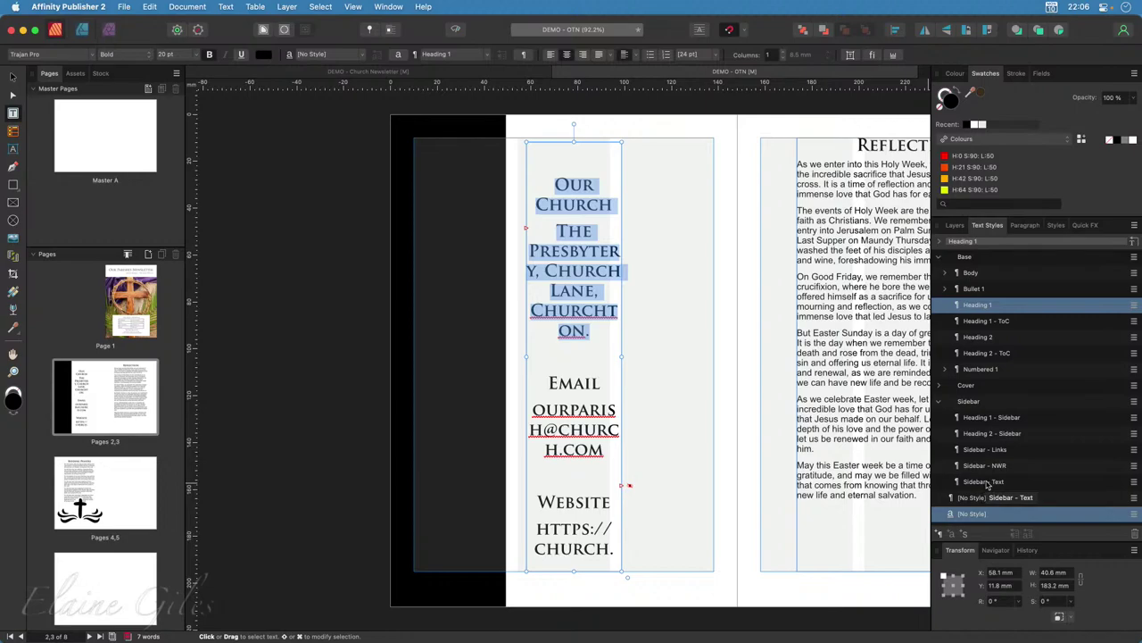
click(987, 482)
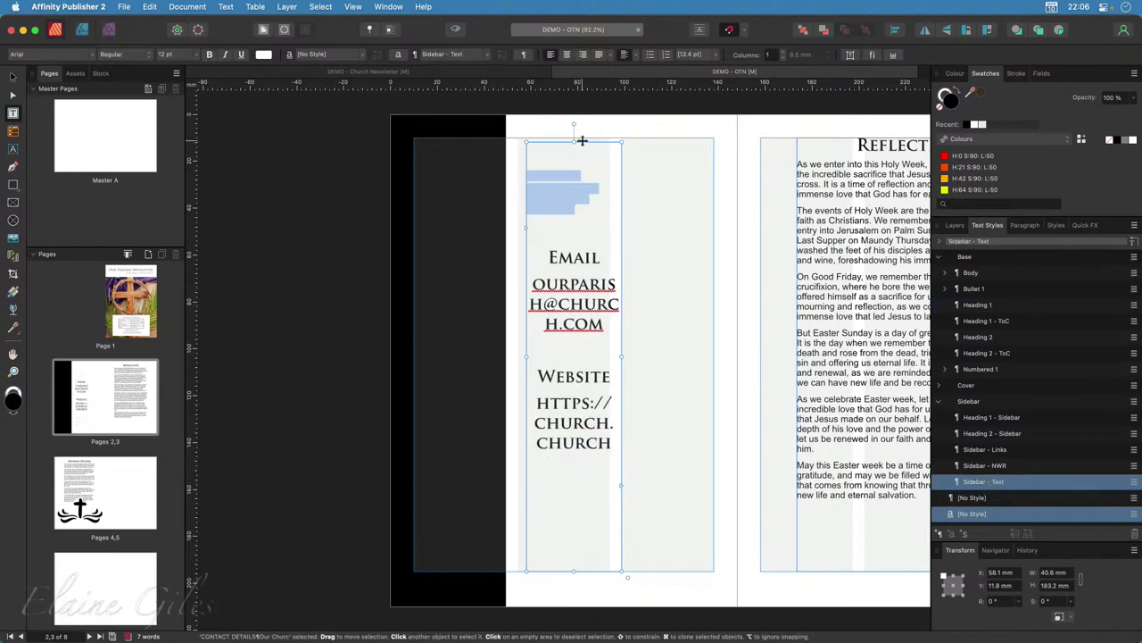
Move the contact details frame over the black sidebar at the 10 mm left margin and fill the sidebar rectangle with red (H:0 S:90 L:50).
drag(587, 141, 477, 138)
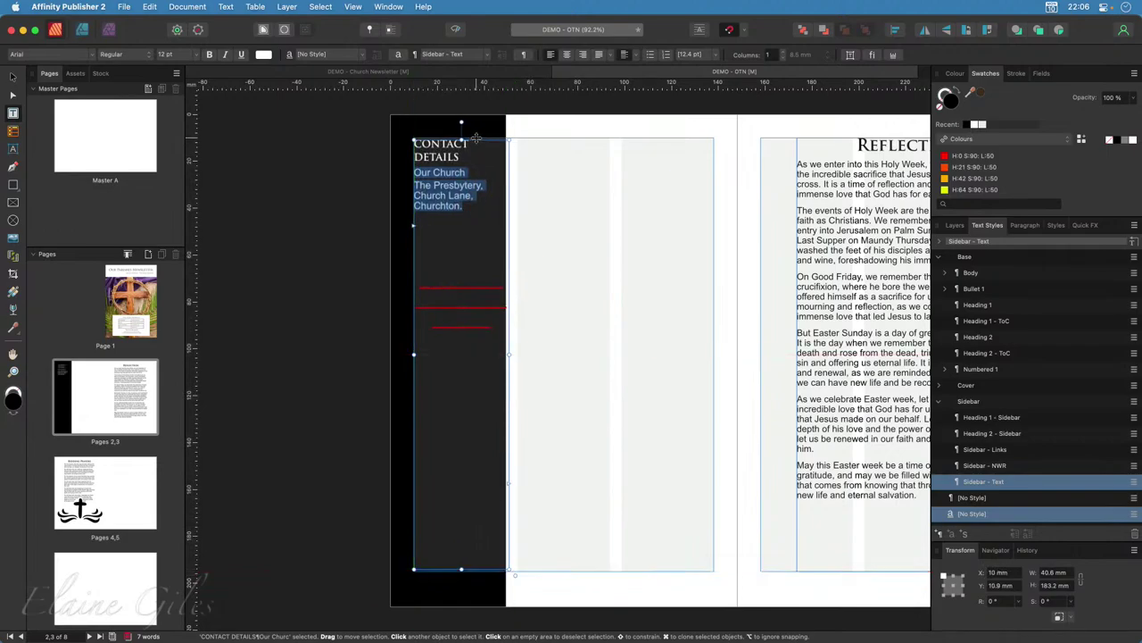
click(489, 127)
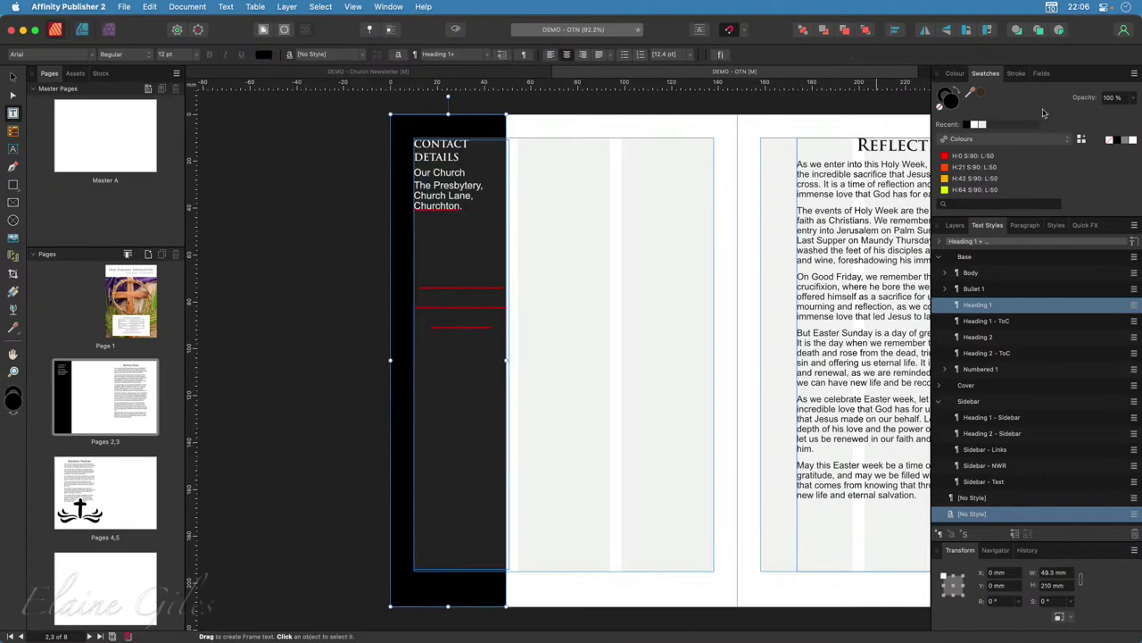
click(975, 156)
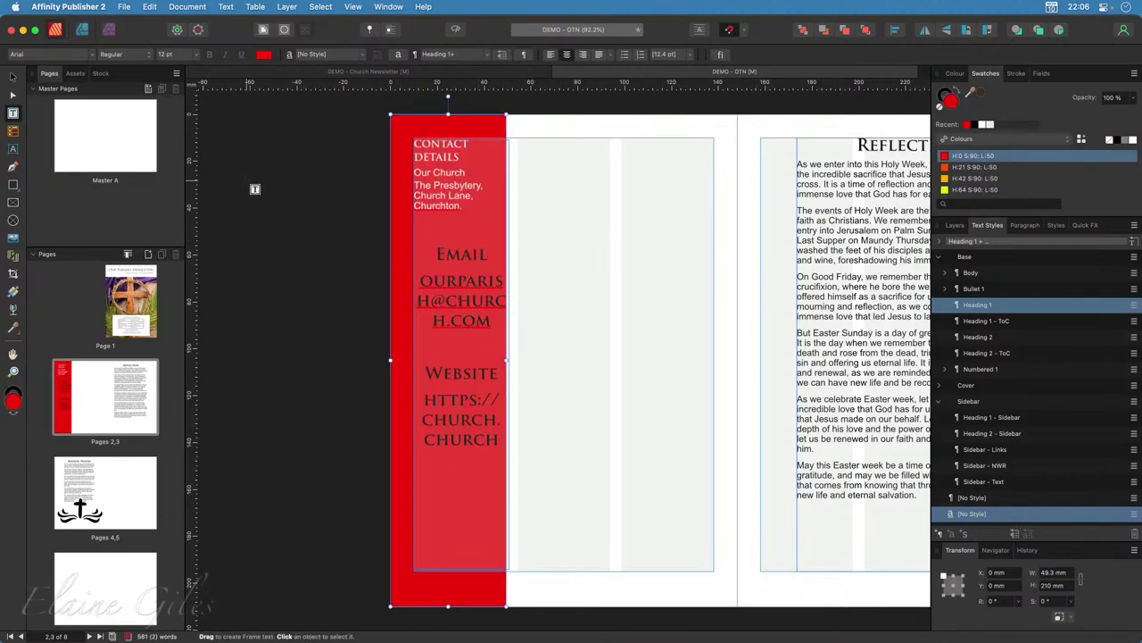
click(13, 77)
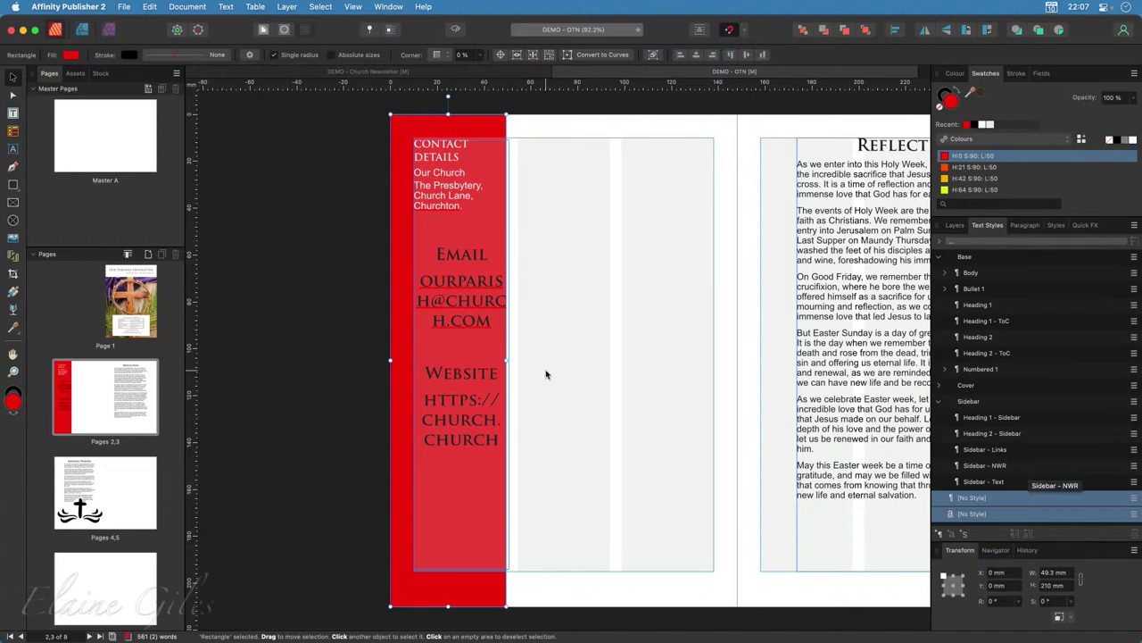
Apply the Sidebar - Links style to the email address line in the sidebar.
click(473, 369)
double_click(482, 322)
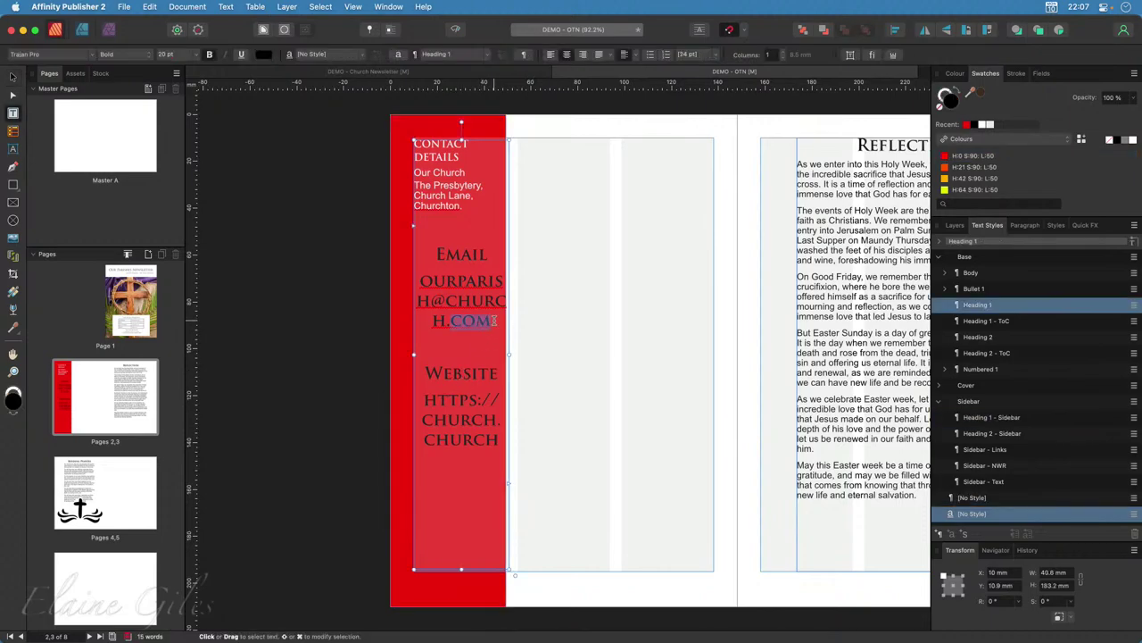
click(470, 320)
triple_click(417, 287)
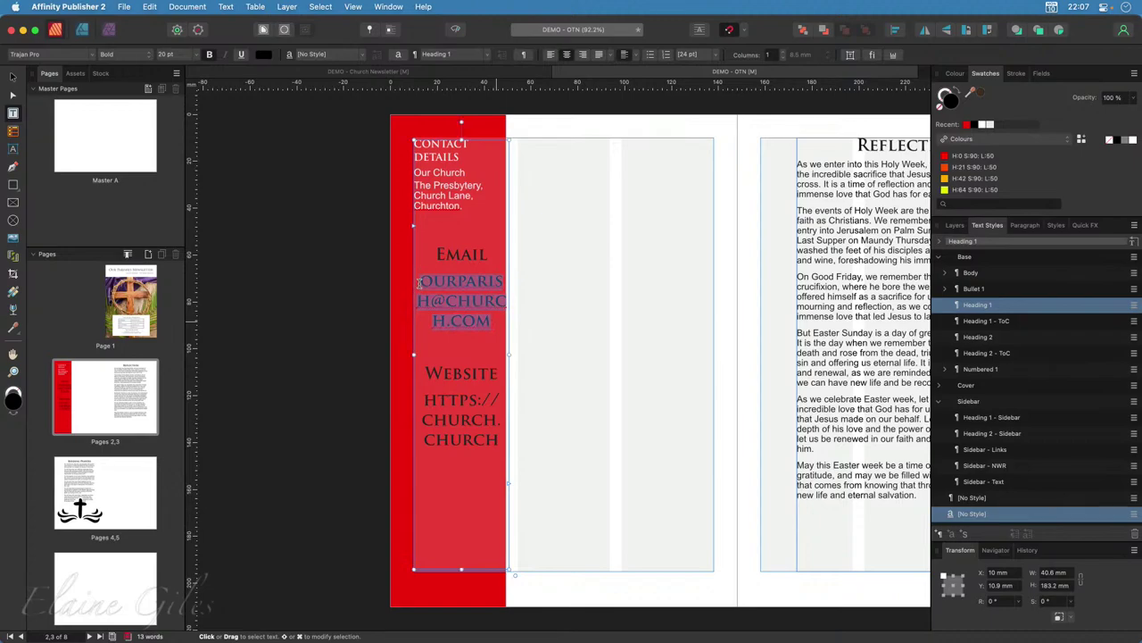
click(986, 449)
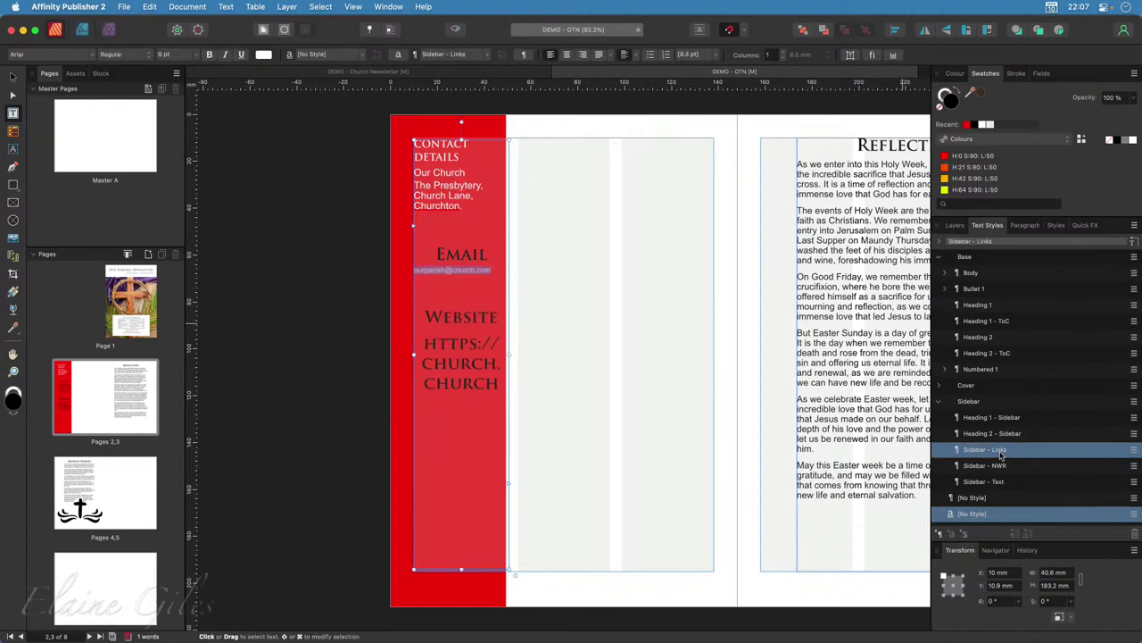
Apply the Heading 2 - Sidebar style to the Email and Website headings and the Sidebar - Links style to the website address.
double_click(465, 254)
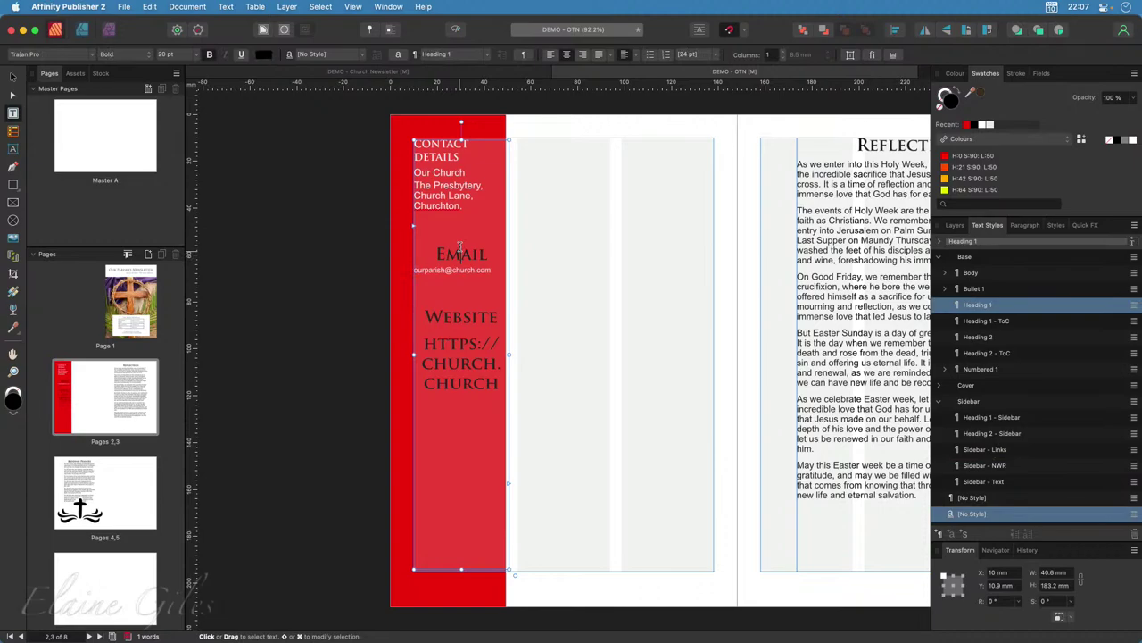
click(986, 434)
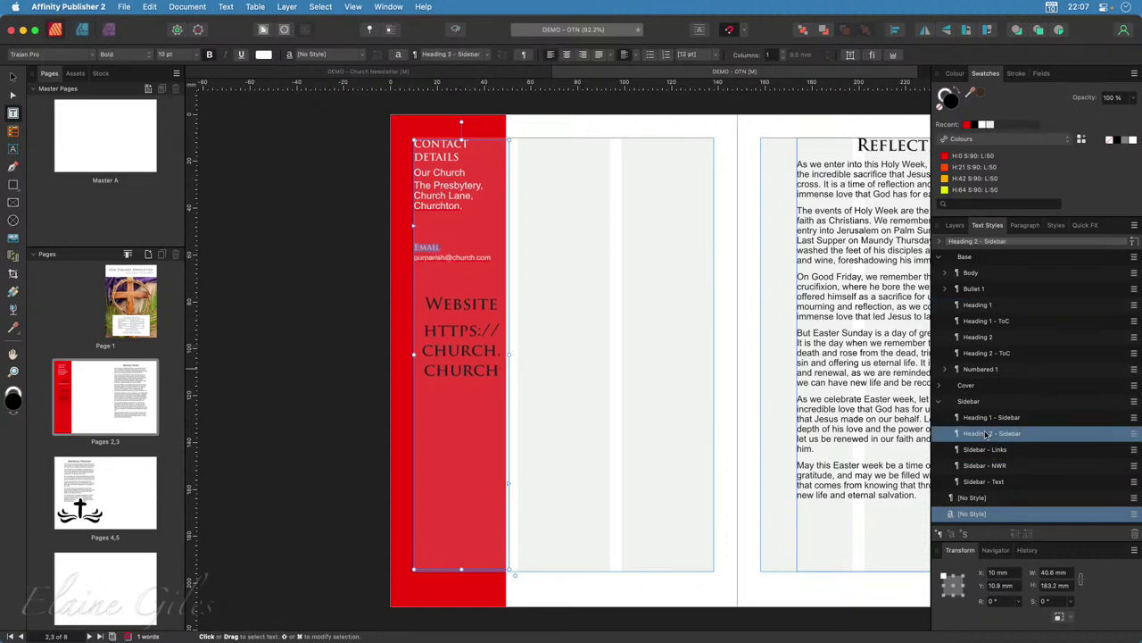
double_click(466, 305)
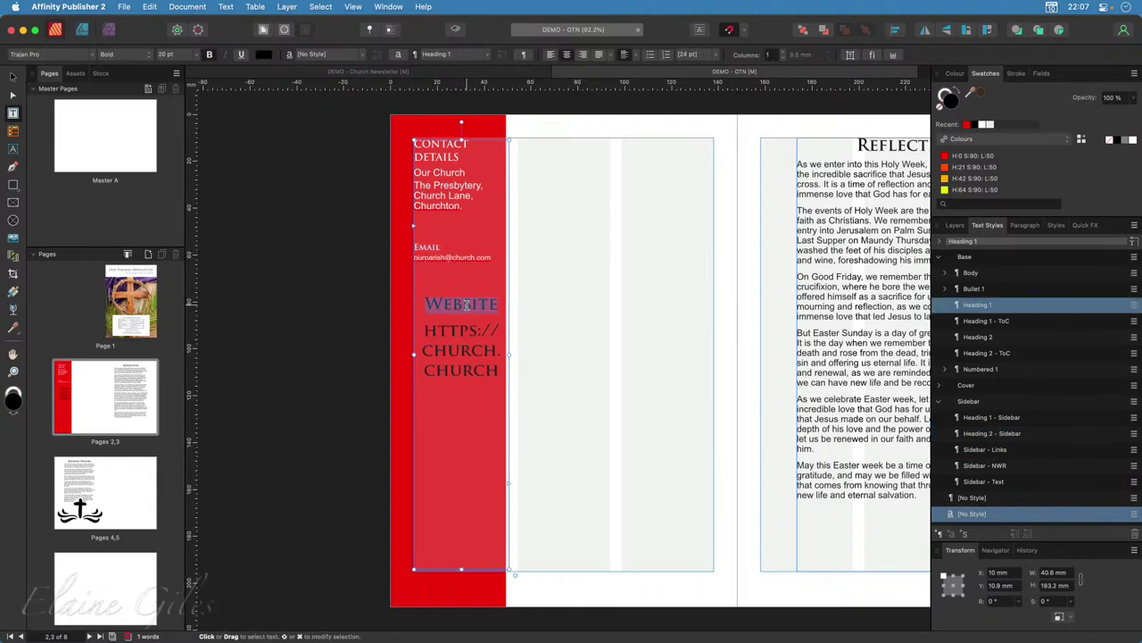
click(986, 434)
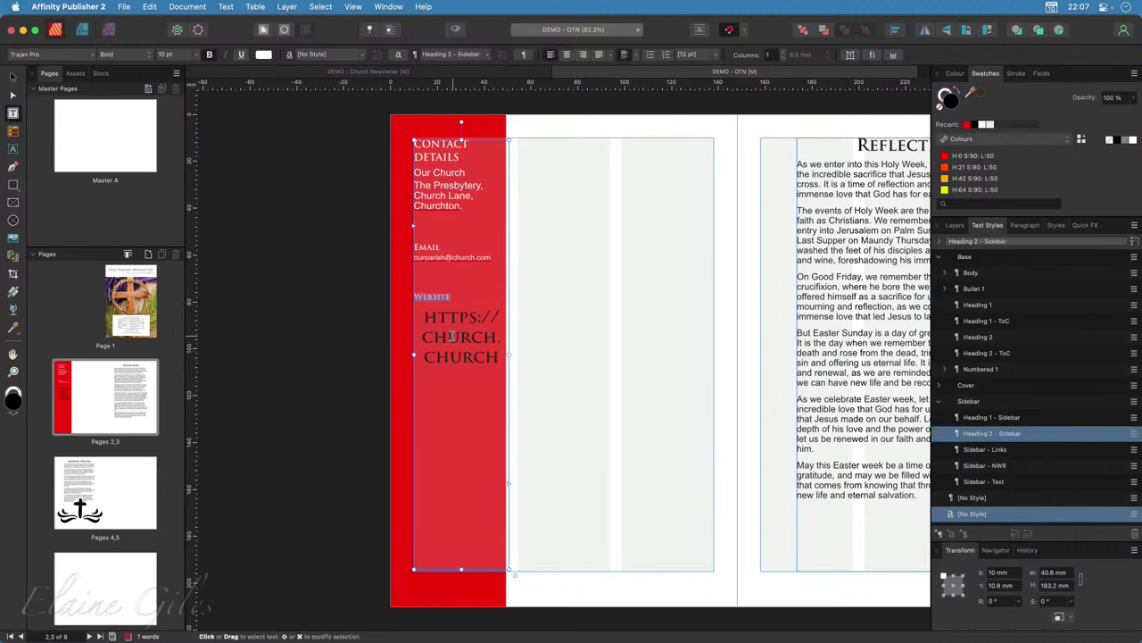
drag(498, 358, 427, 320)
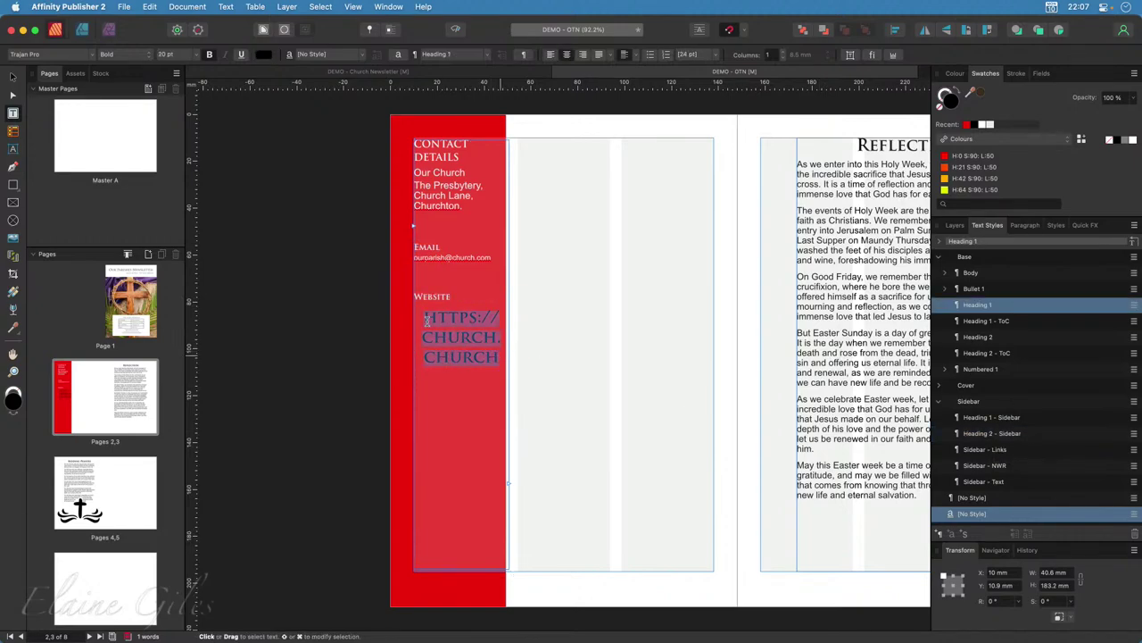
click(987, 449)
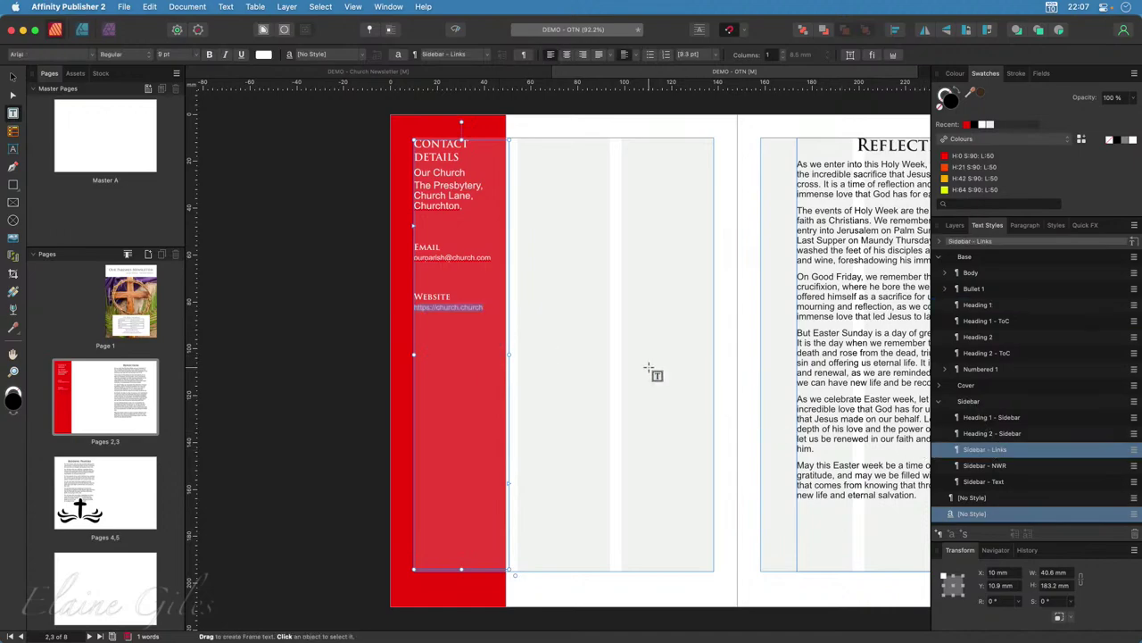
Remove the extra blank lines in the contact details, keeping one above the Website heading, and shorten the text frame to about 61 mm high.
click(441, 267)
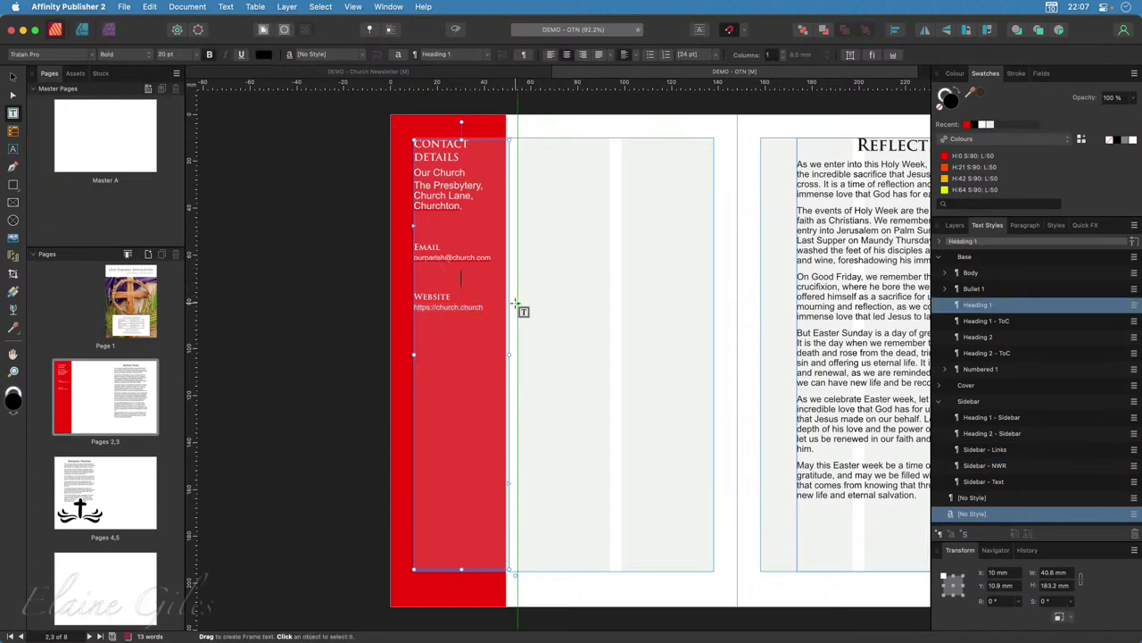
key(super+z)
key(super+z)
click(440, 217)
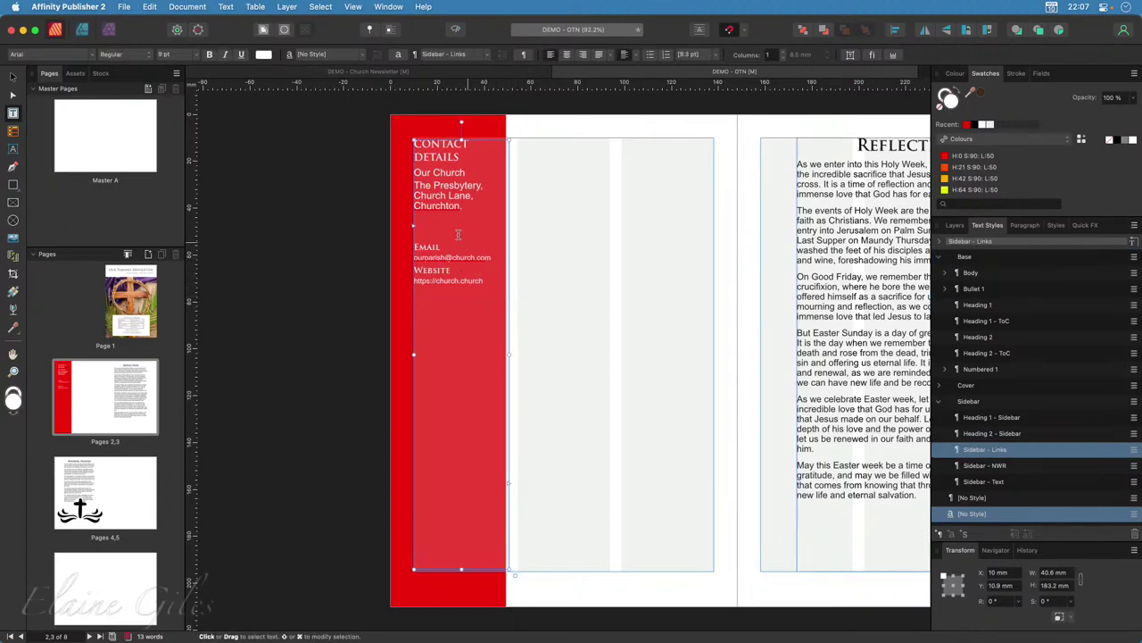
key(super+z)
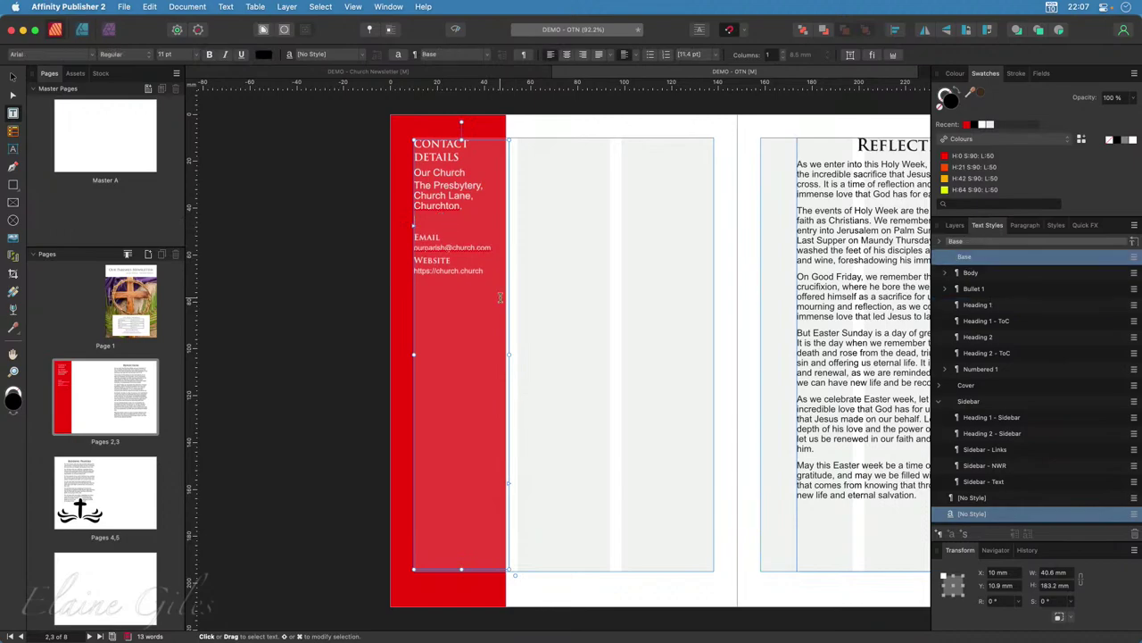
key(super+z)
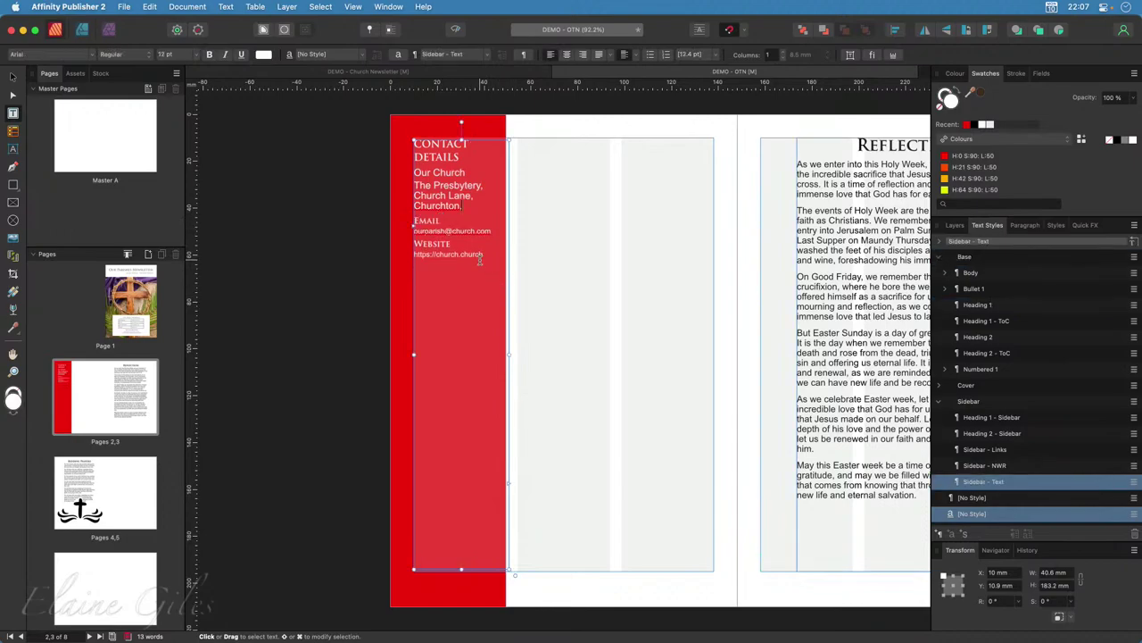
click(494, 231)
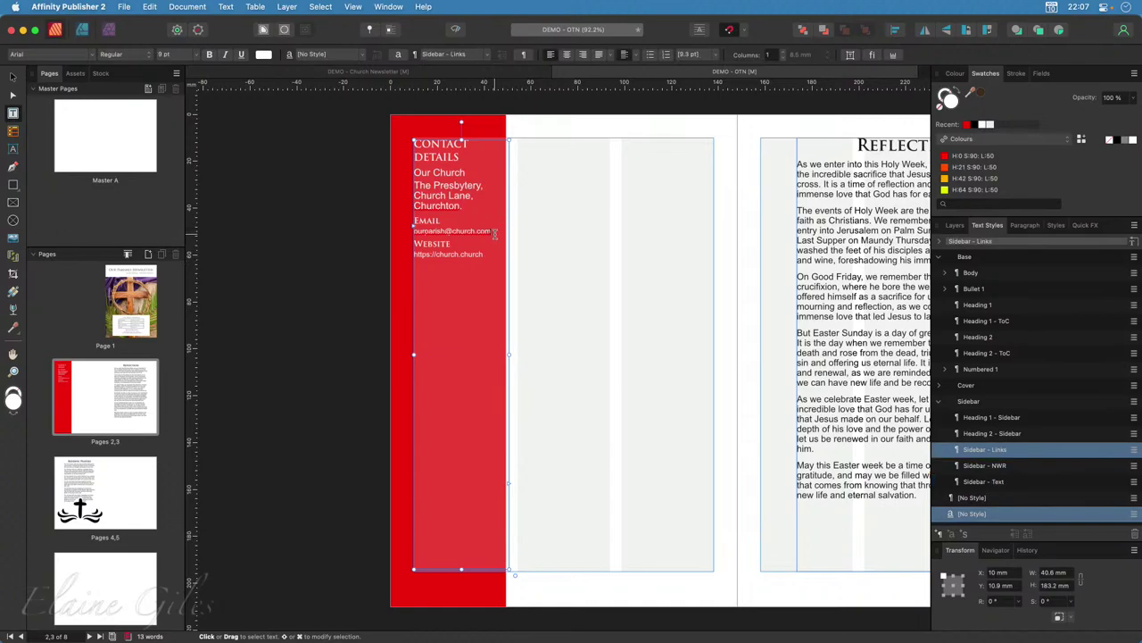
key(Return)
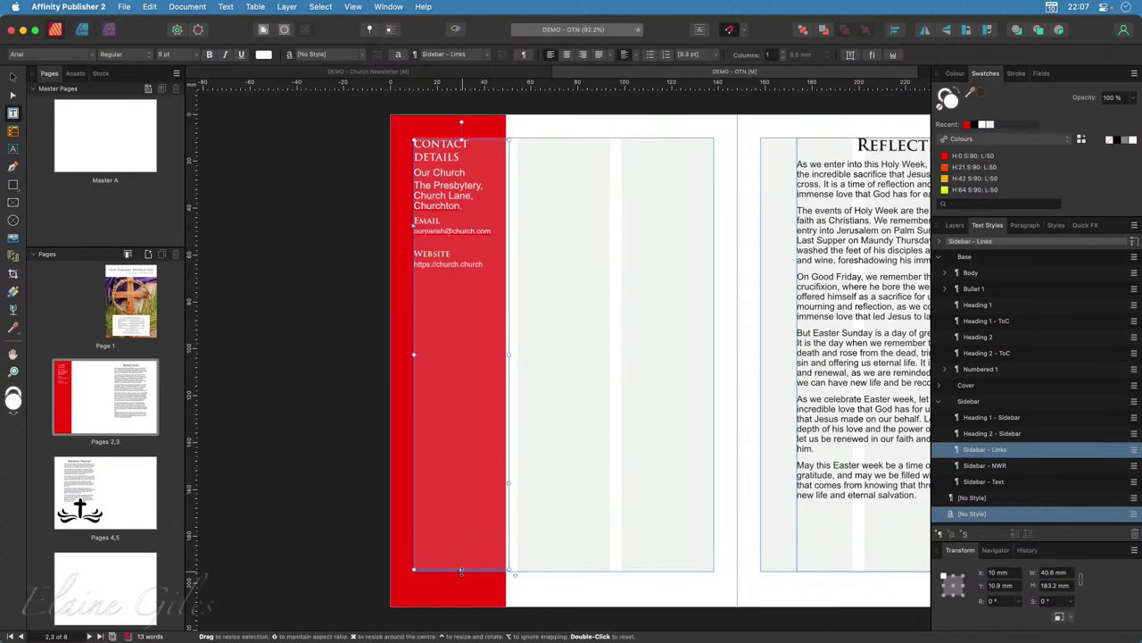
drag(461, 570, 471, 283)
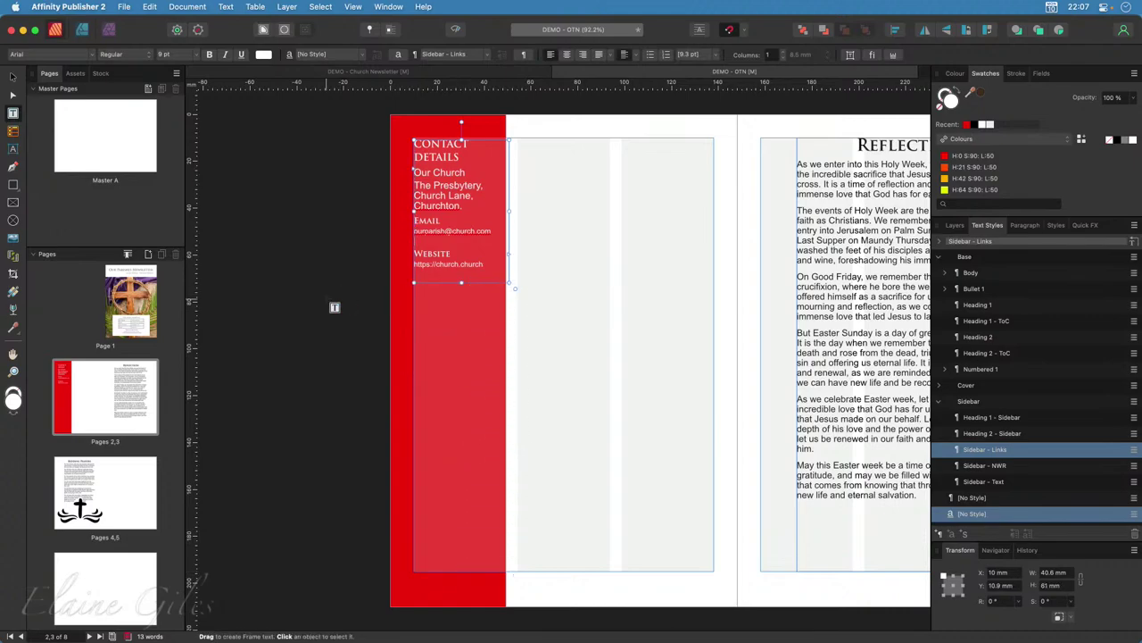
Copy the Next Week's Readings text from the DEMO - Church Newsletter document and return to DEMO - OTN.
click(320, 73)
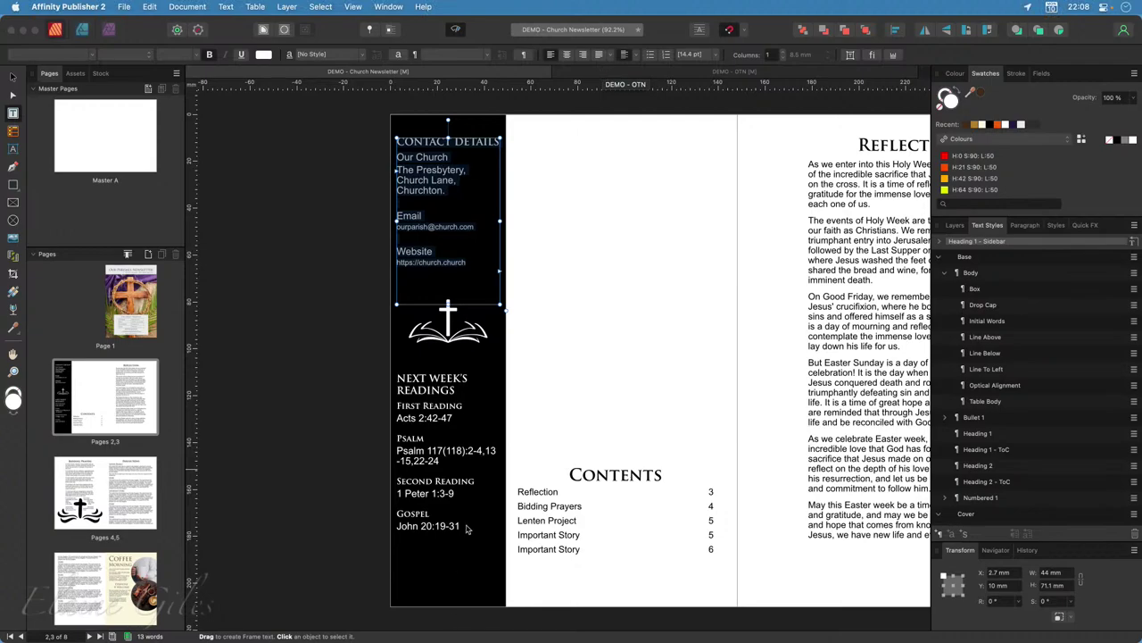
key(ctrl+Tab)
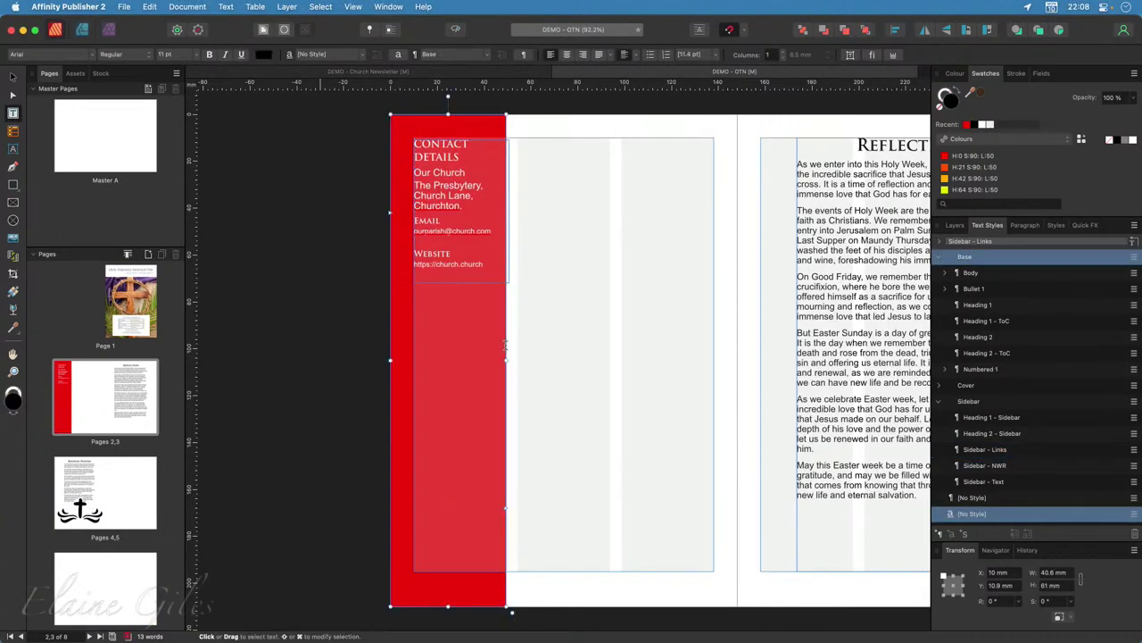
click(505, 345)
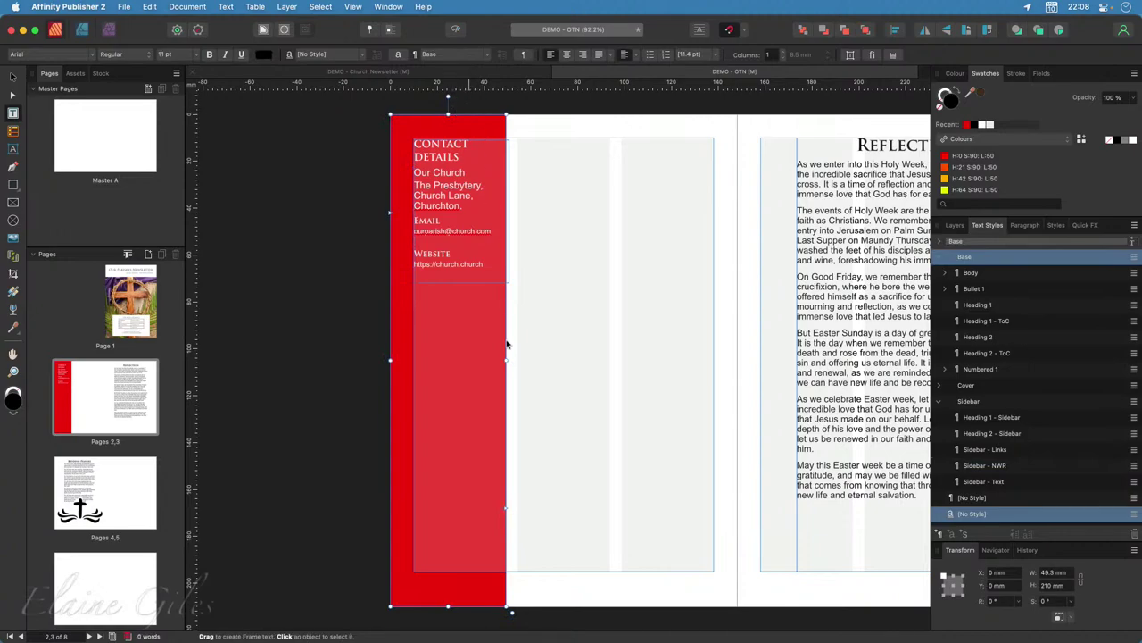
key(ctrl+Tab)
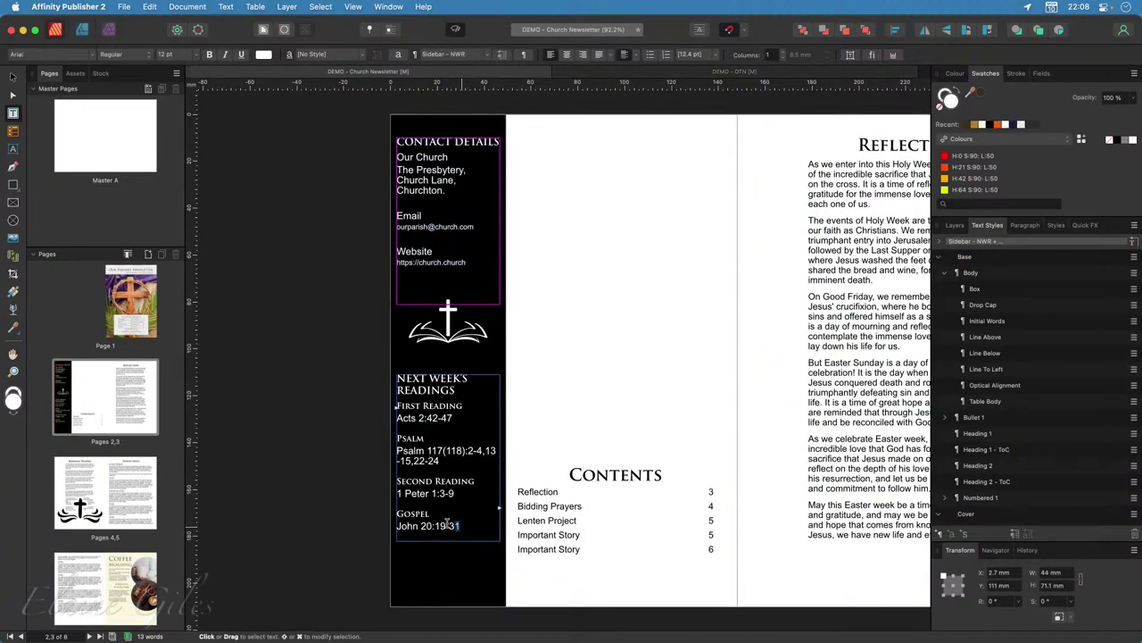
drag(447, 524, 398, 376)
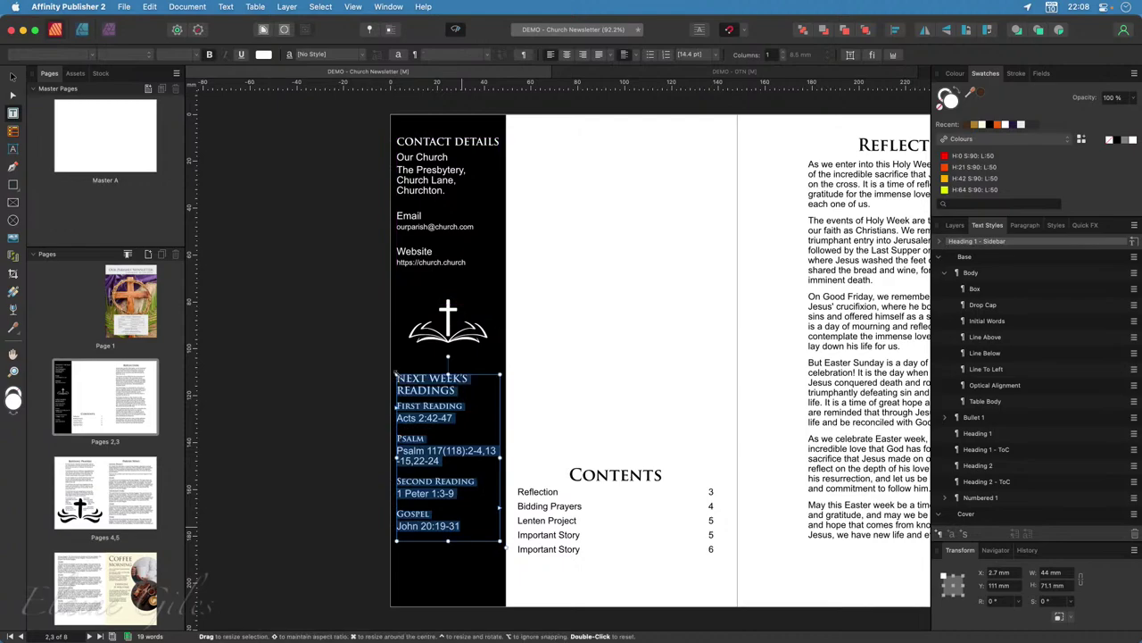
click(685, 76)
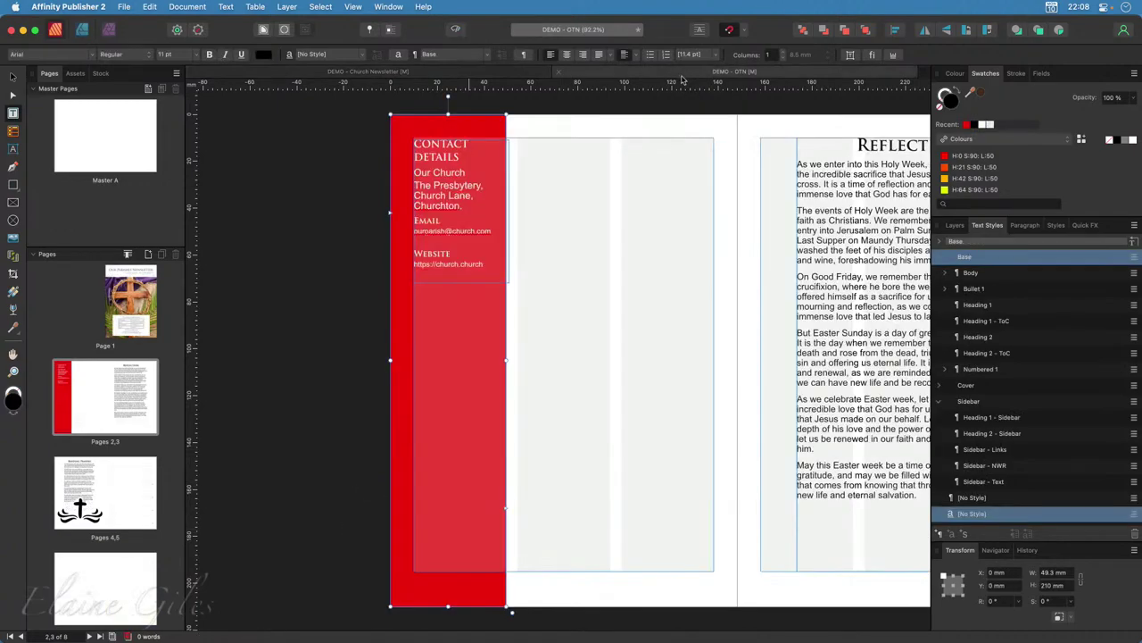
click(331, 363)
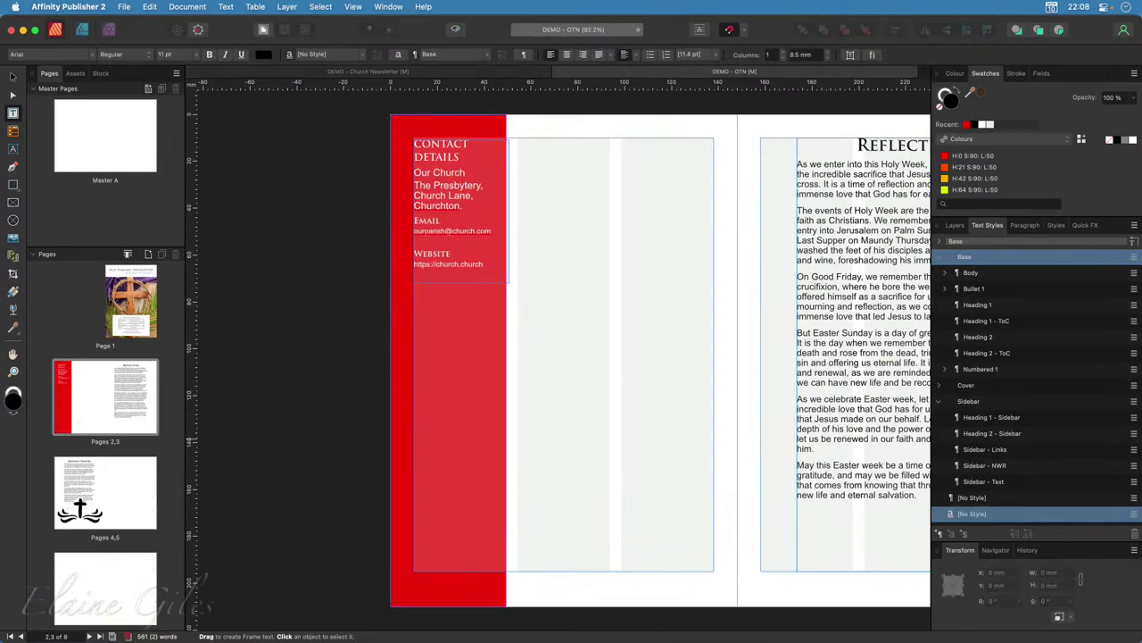
drag(260, 343, 382, 374)
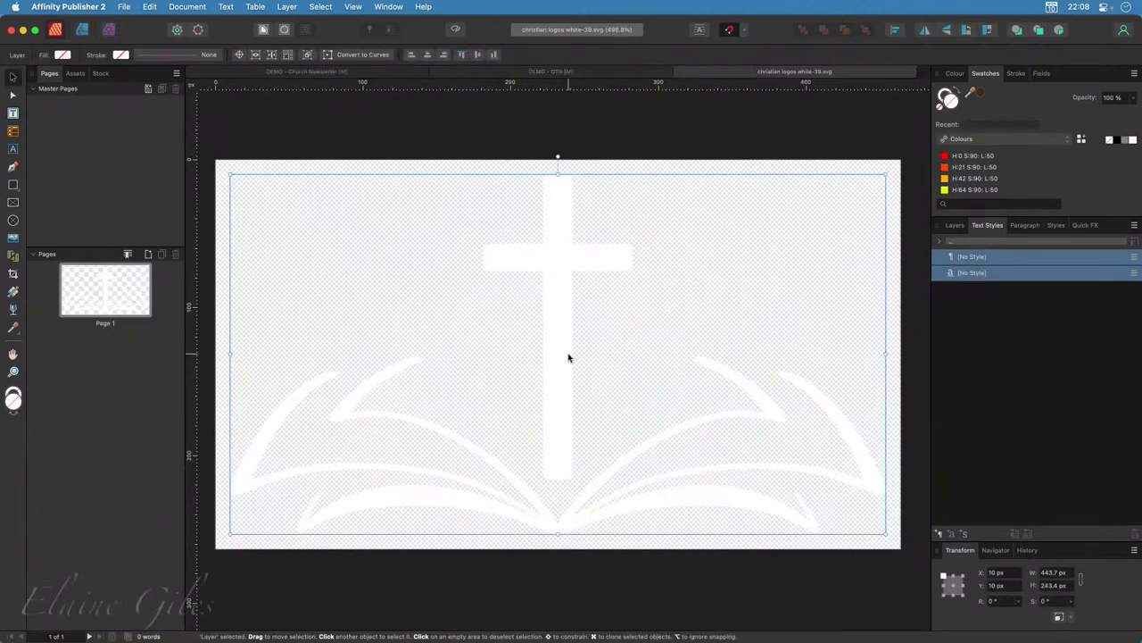
key(super+w)
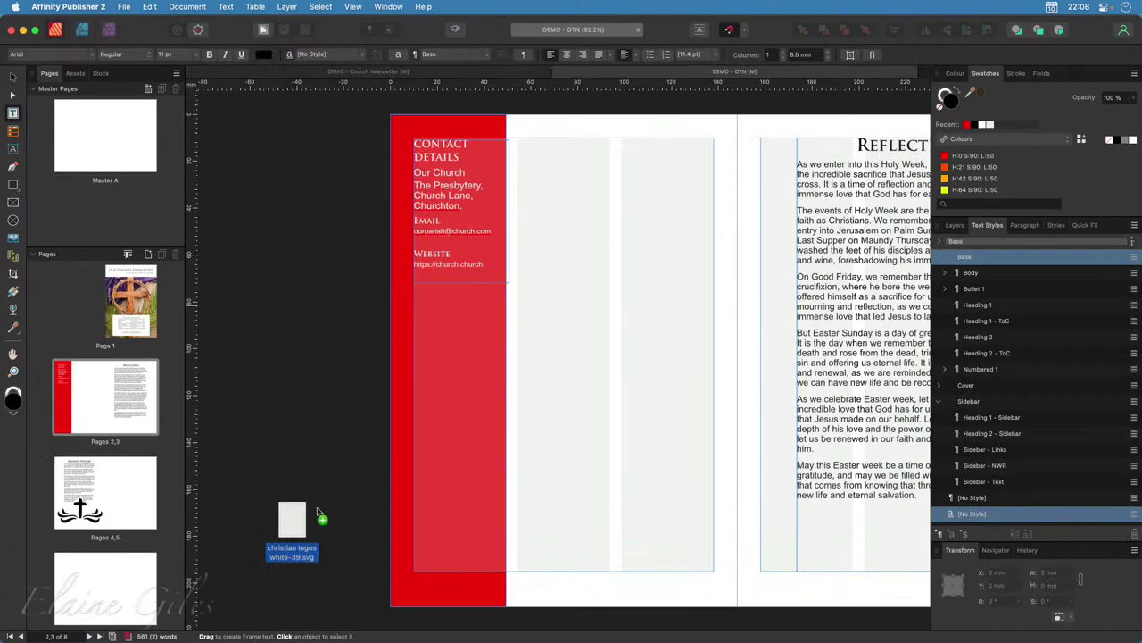
Place christian logos white-39.svg on page 2, scale it to about 47 mm wide and position it on the red sidebar below the contact details.
drag(294, 521, 402, 351)
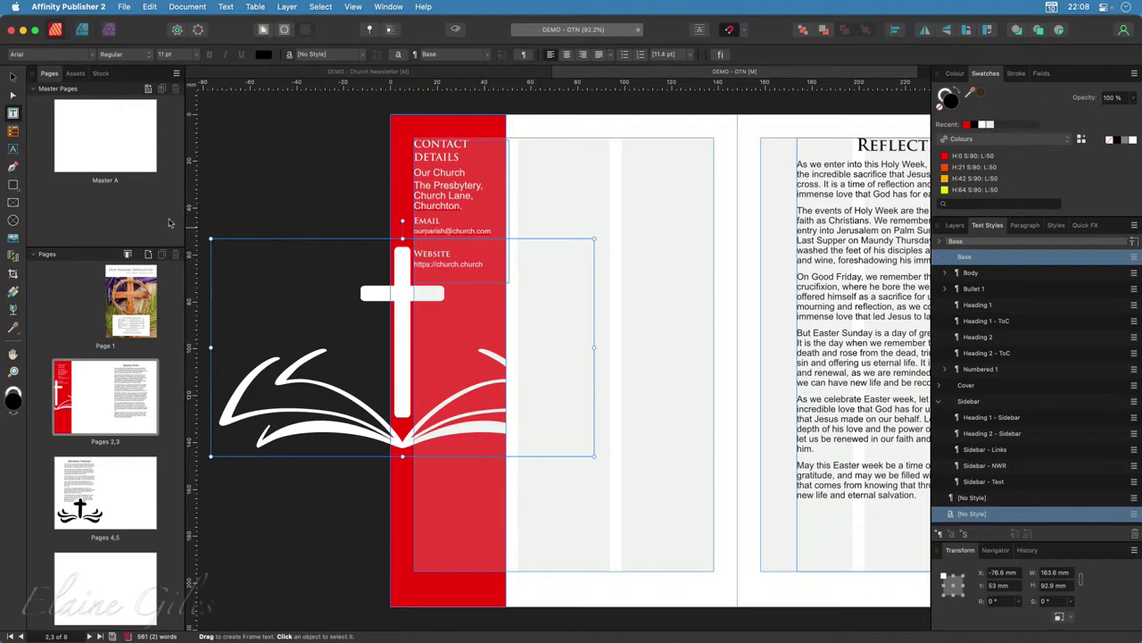
drag(210, 239, 473, 400)
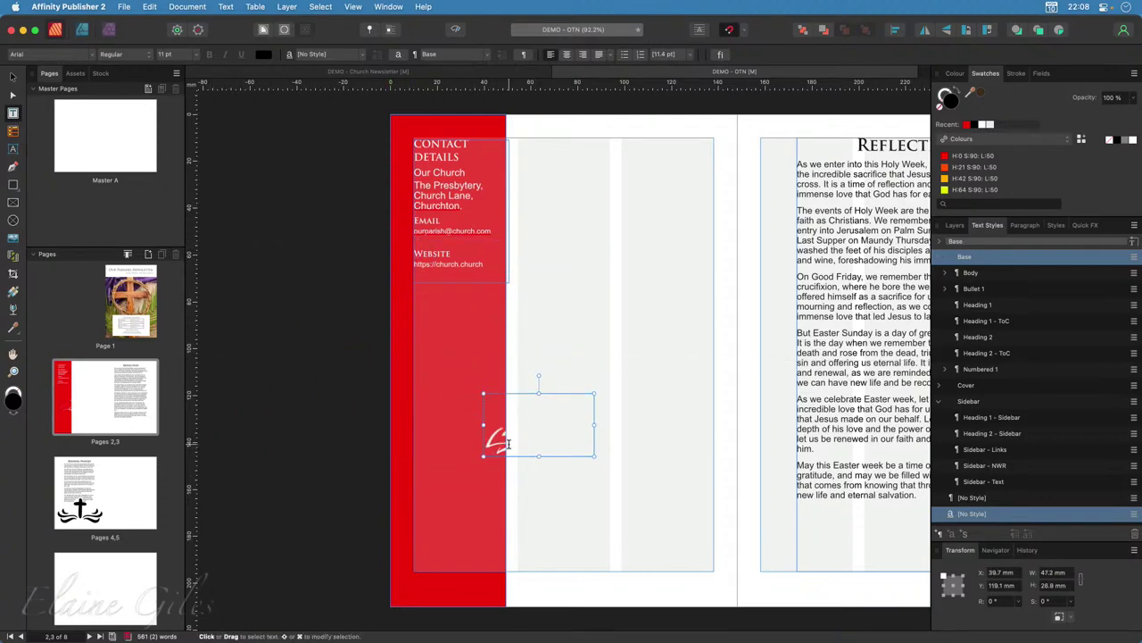
drag(516, 456, 426, 360)
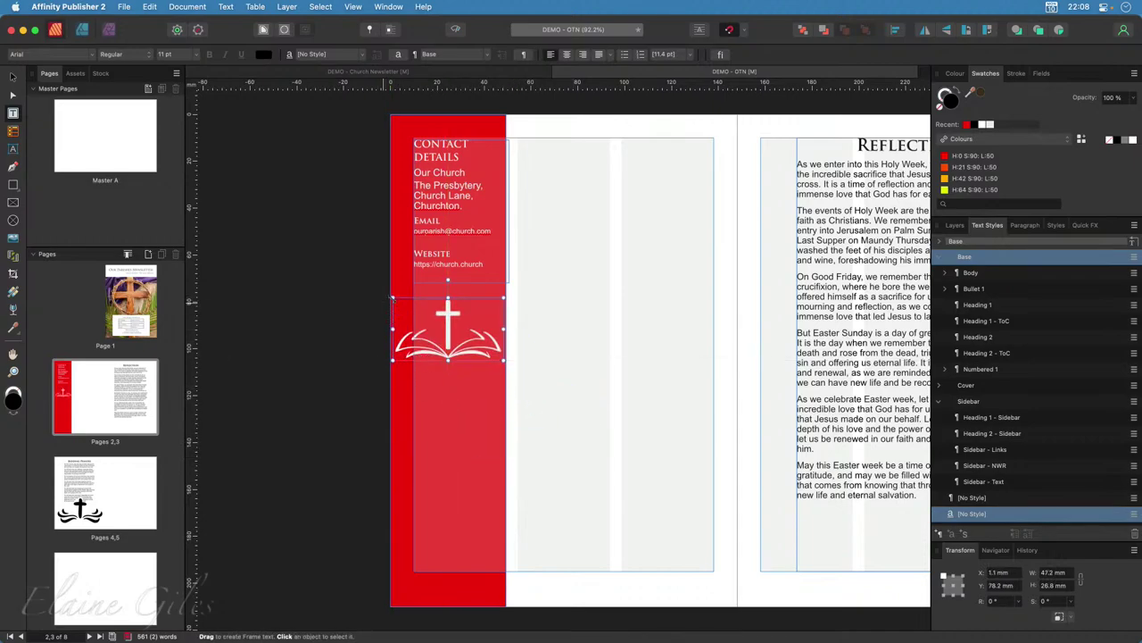
Select the embedded logo on the sidebar and scale it proportionally to about 43 mm wide.
click(392, 299)
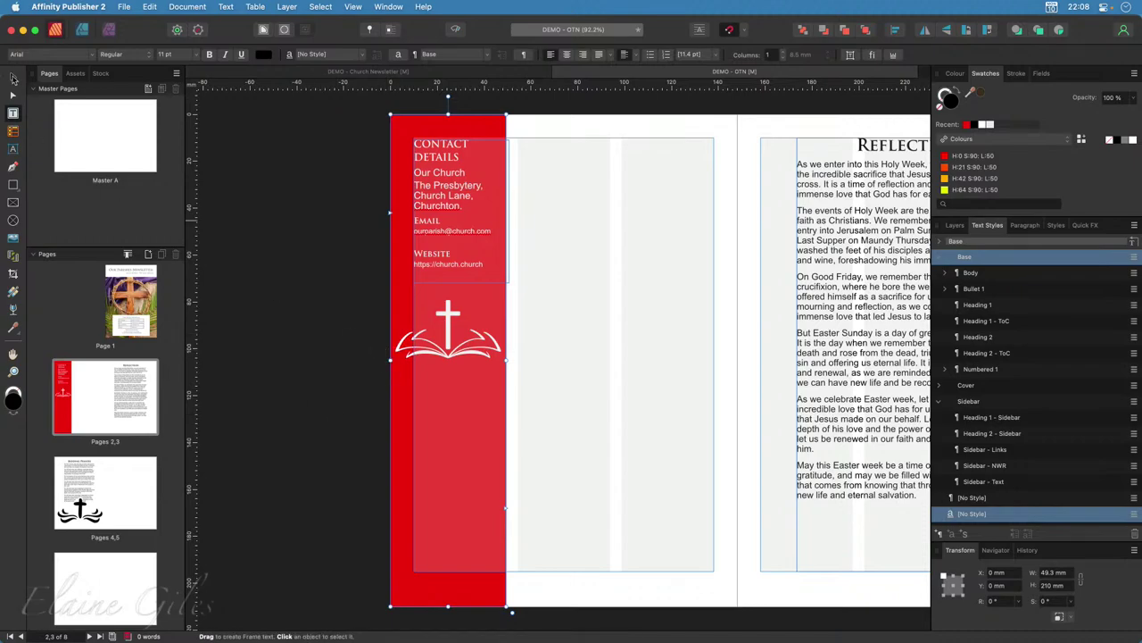
click(12, 77)
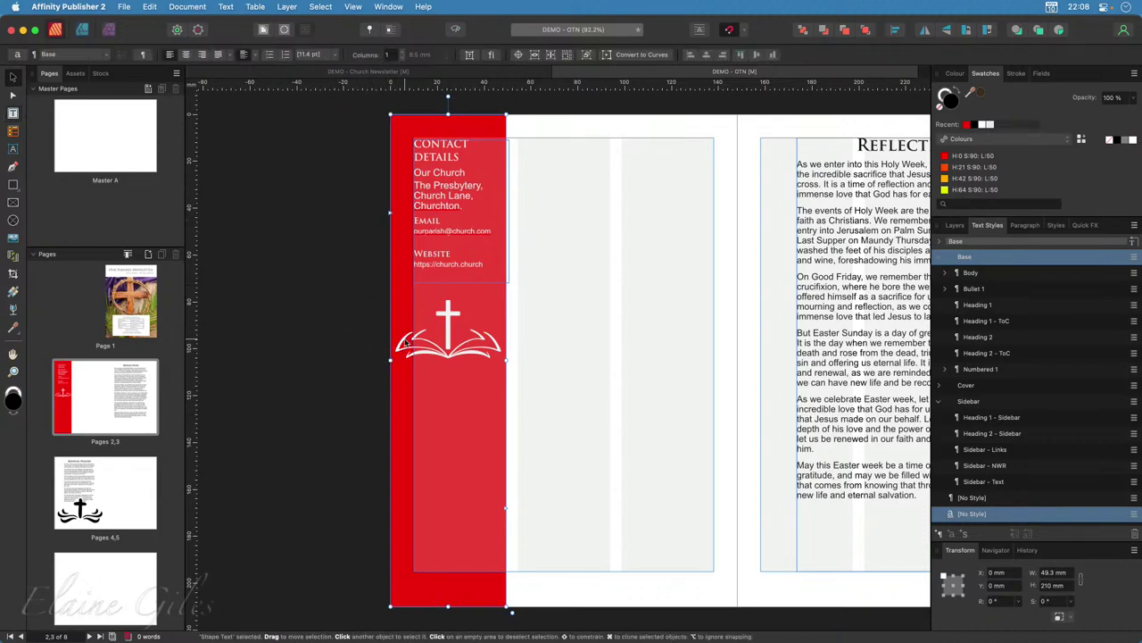
click(956, 225)
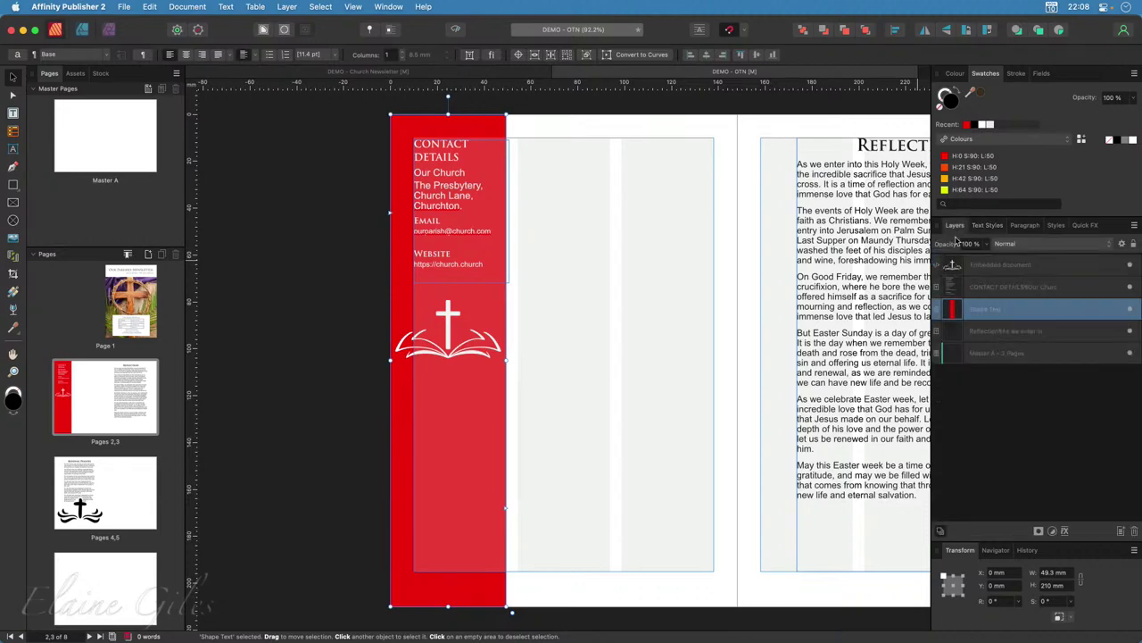
click(989, 265)
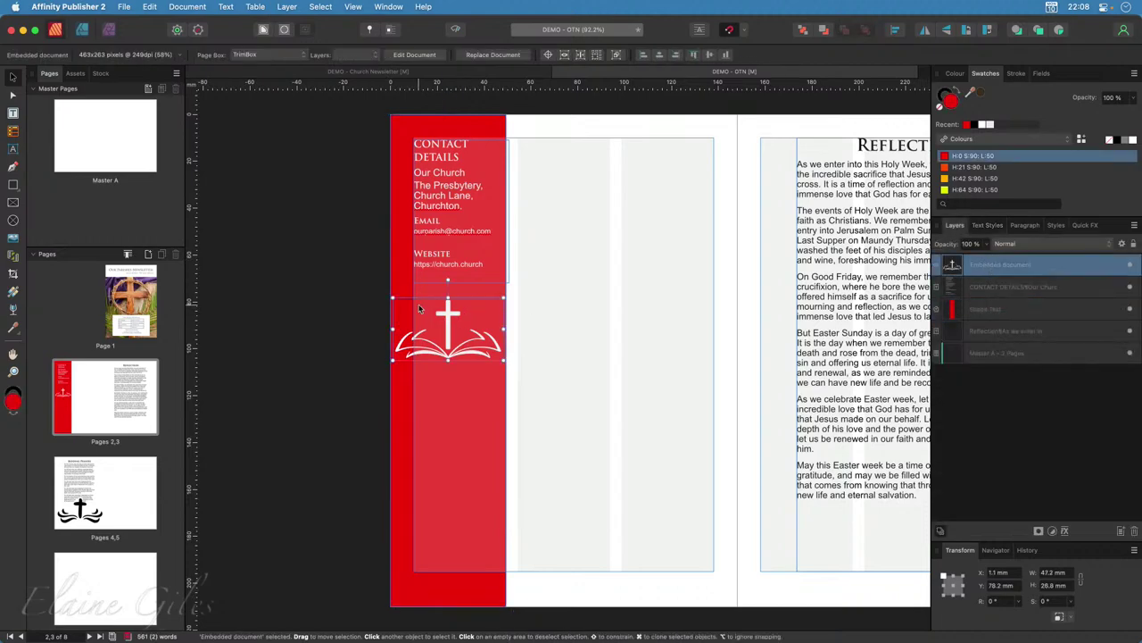
drag(393, 298, 402, 304)
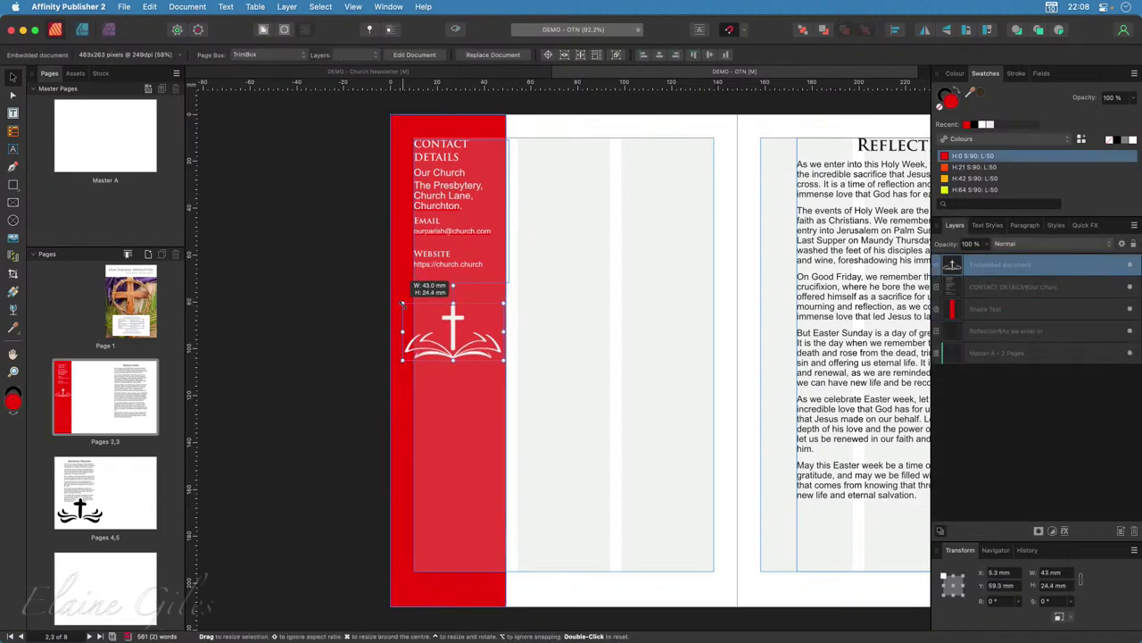
Move the contact details frame to X 5.3 mm, Y 10 mm and centre the logo across the sidebar at about X 4.1 mm.
click(433, 225)
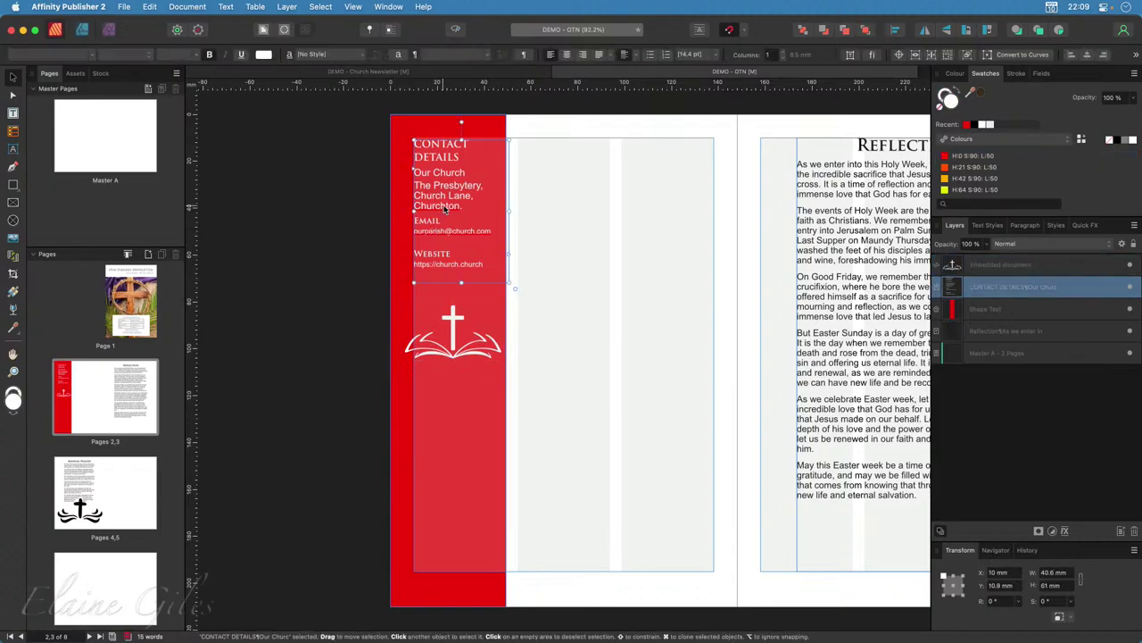
drag(446, 210, 435, 207)
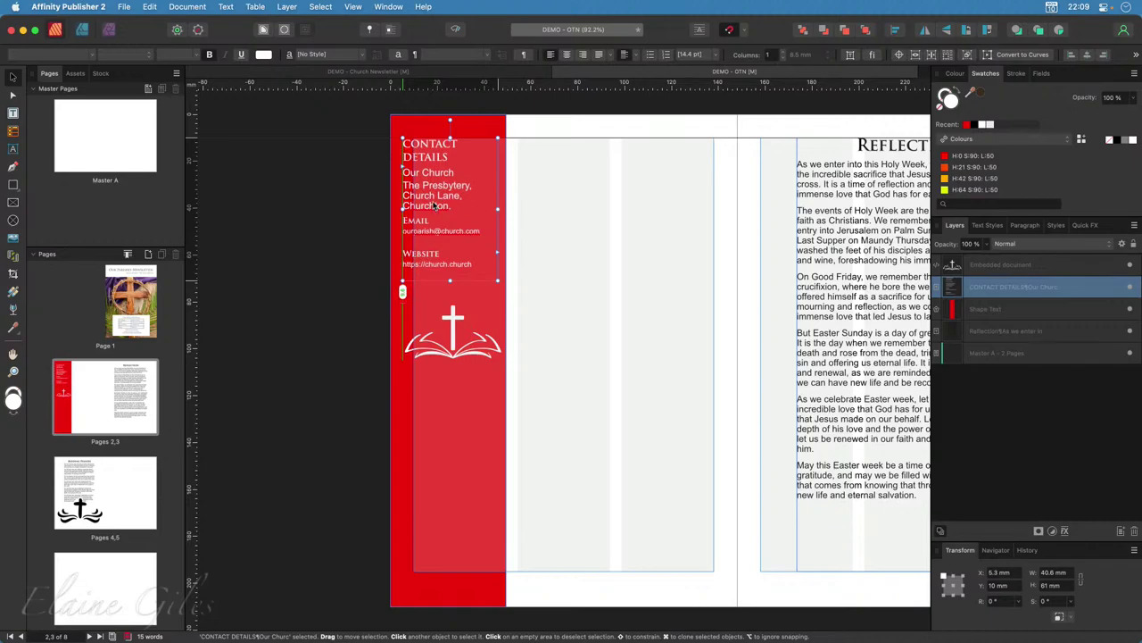
click(418, 355)
drag(452, 337, 448, 340)
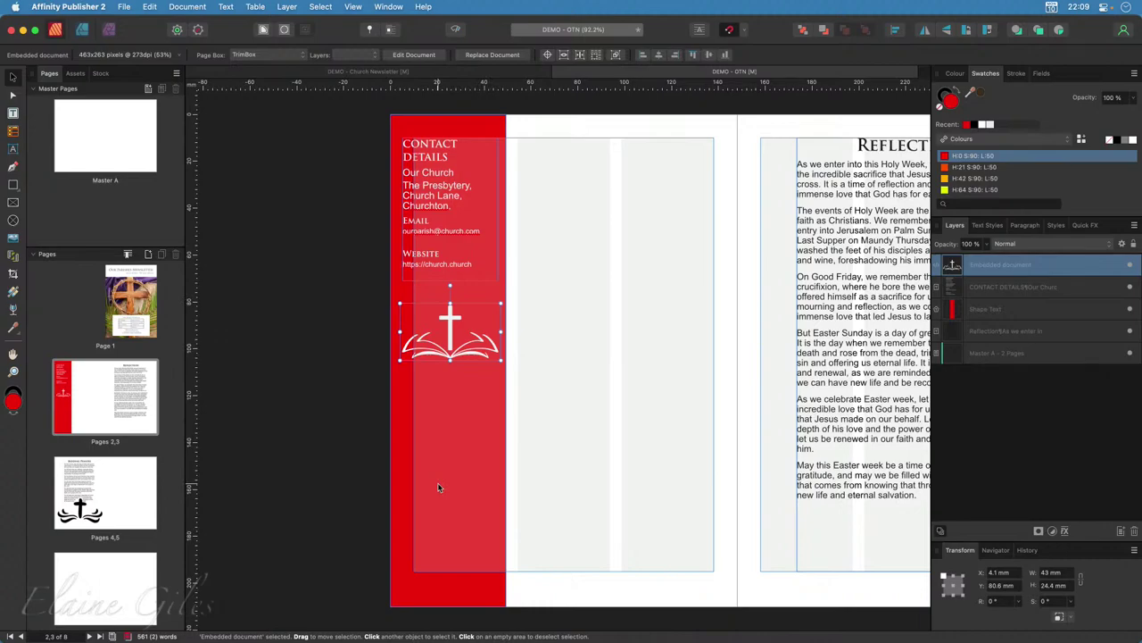
Draw a text frame about 42 mm wide and 72 mm high below the logo, overlapping the sidebar's outer edge.
click(12, 112)
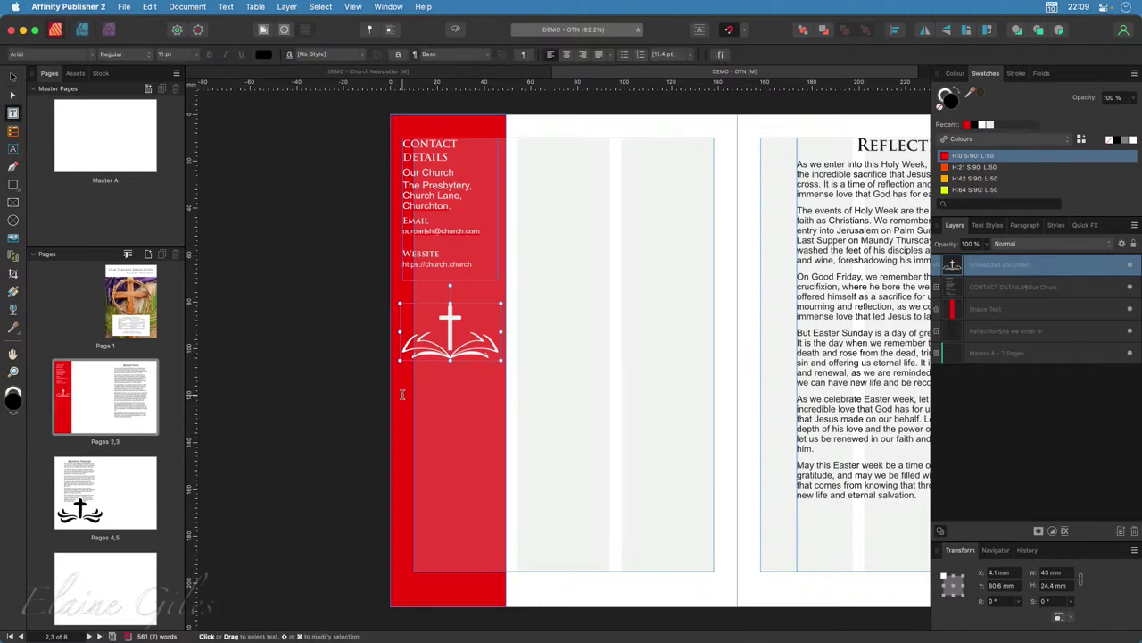
drag(372, 390, 471, 564)
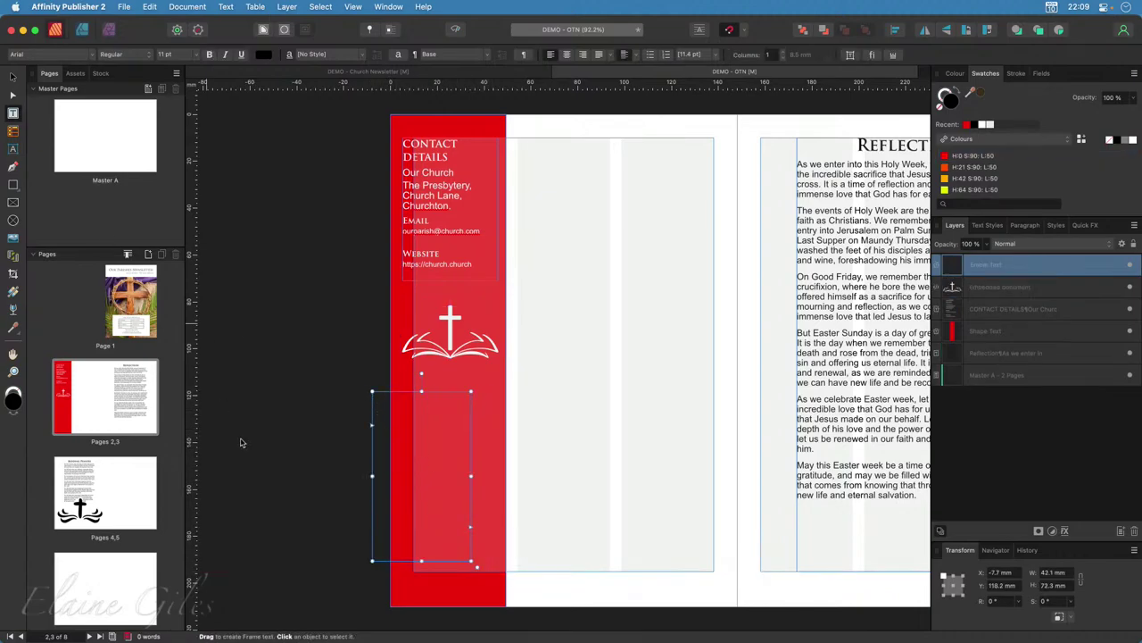
Move the empty text frame onto the sidebar at about X 4.5 mm, Y 117.5 mm and paste next week's readings into it.
click(327, 515)
key(v)
drag(387, 405, 410, 394)
double_click(416, 422)
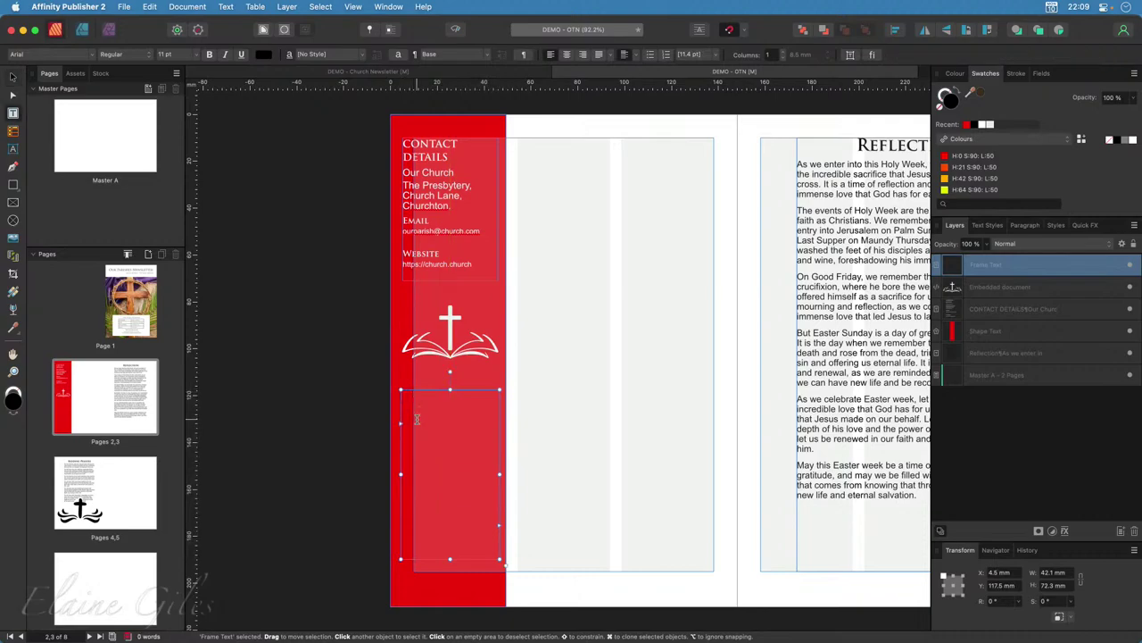
key(super+v)
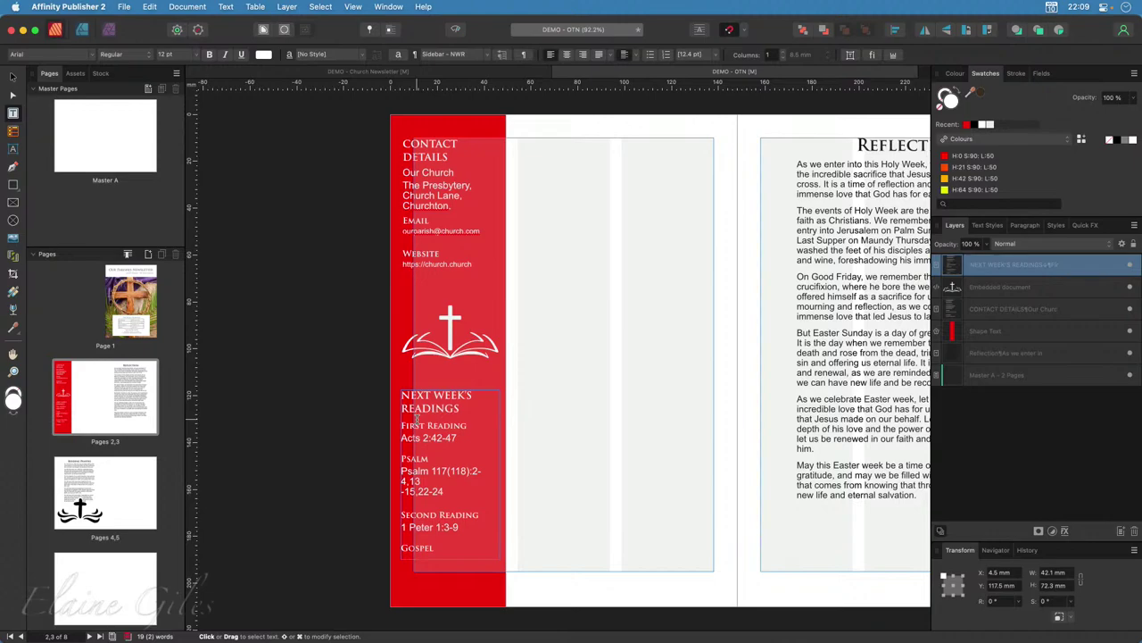
click(13, 77)
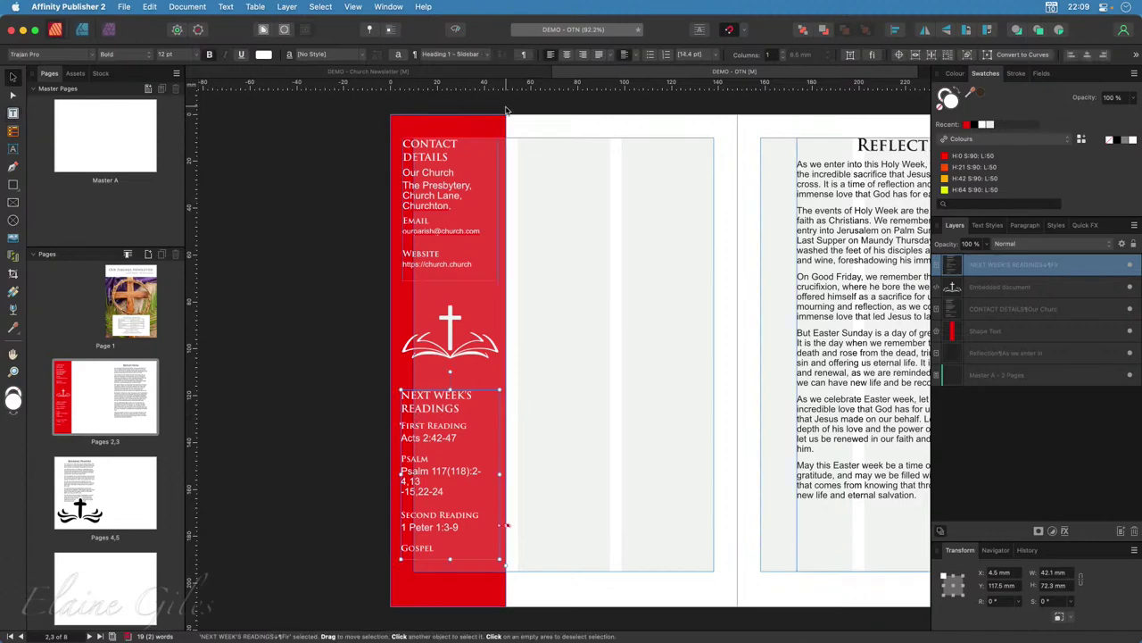
Select the red sidebar shape and browse the available colour swatches, switching to the Apple palette.
click(995, 331)
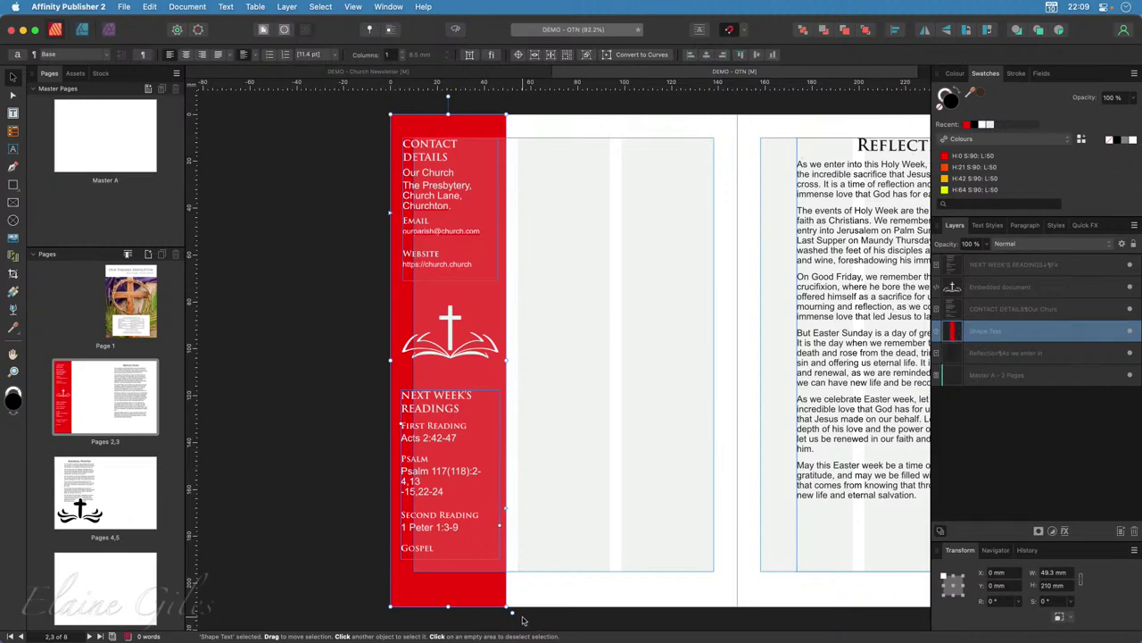
key(t)
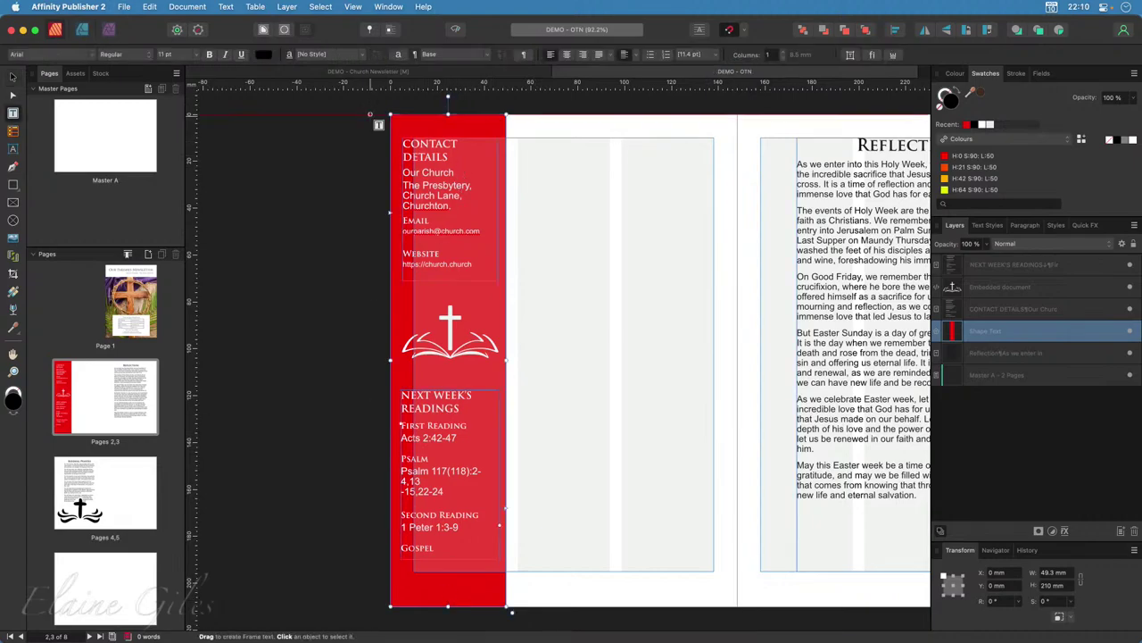
key(v)
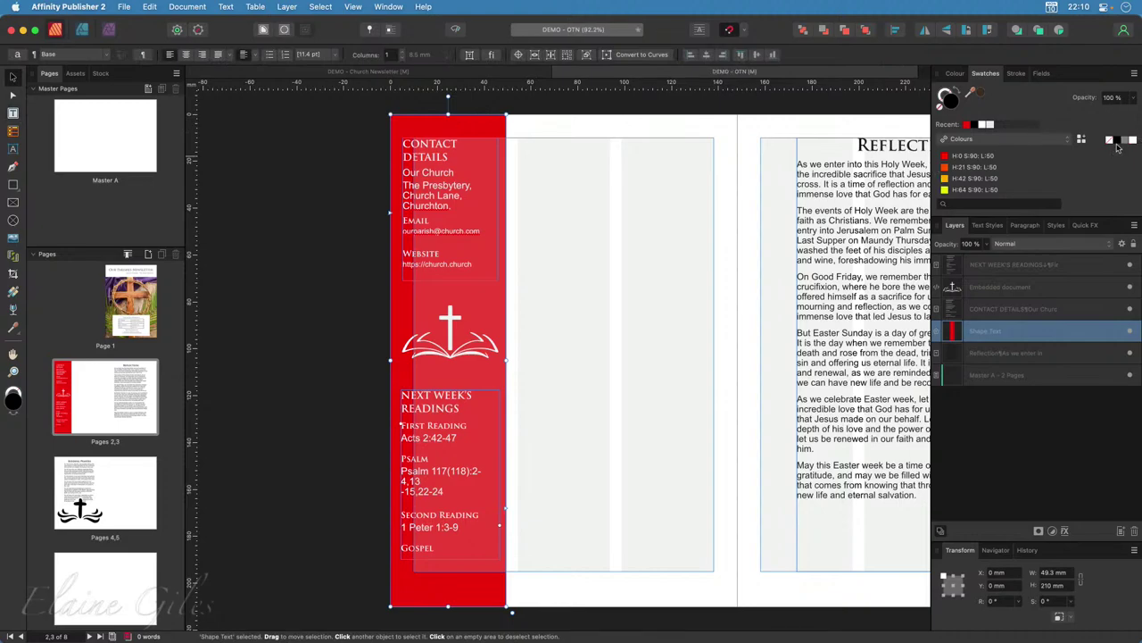
scroll(1011, 180, down, 5)
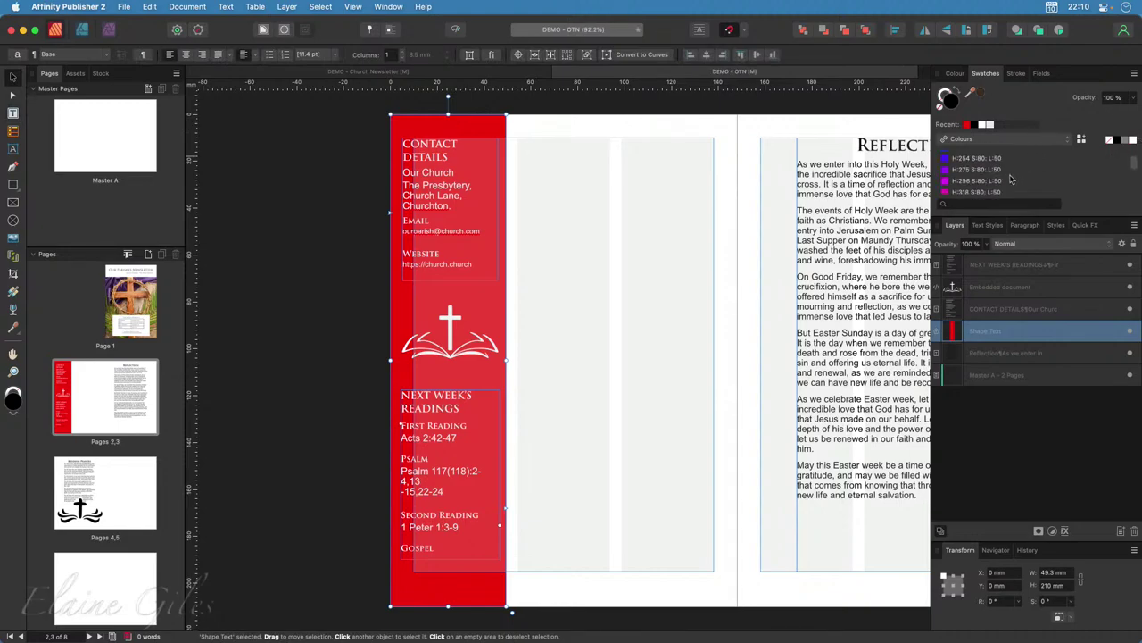
click(1004, 140)
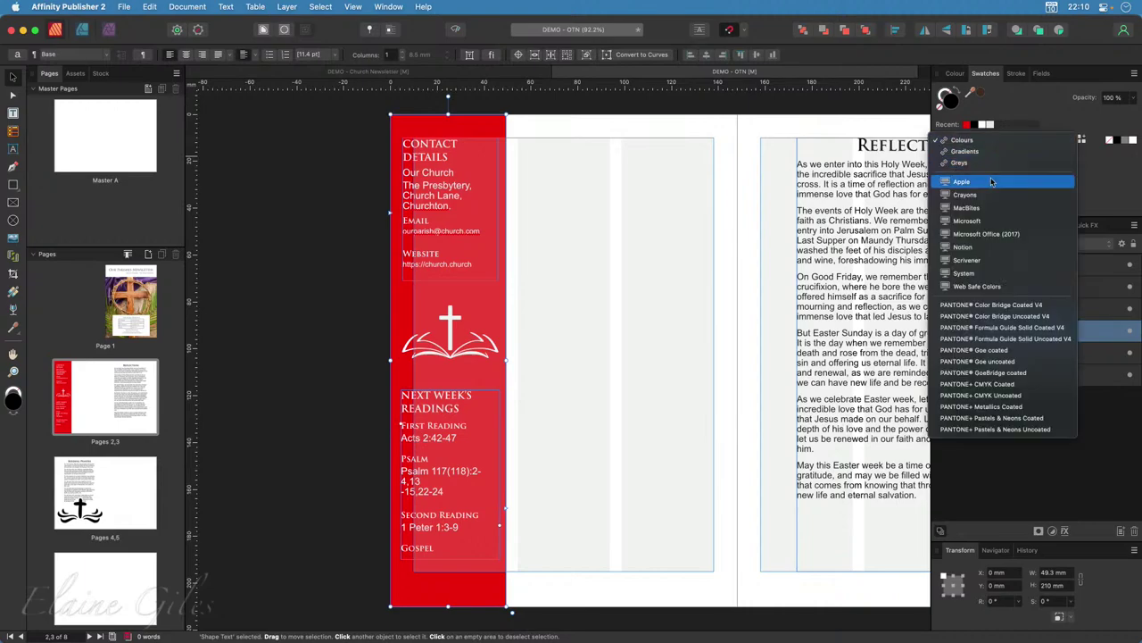
click(1001, 183)
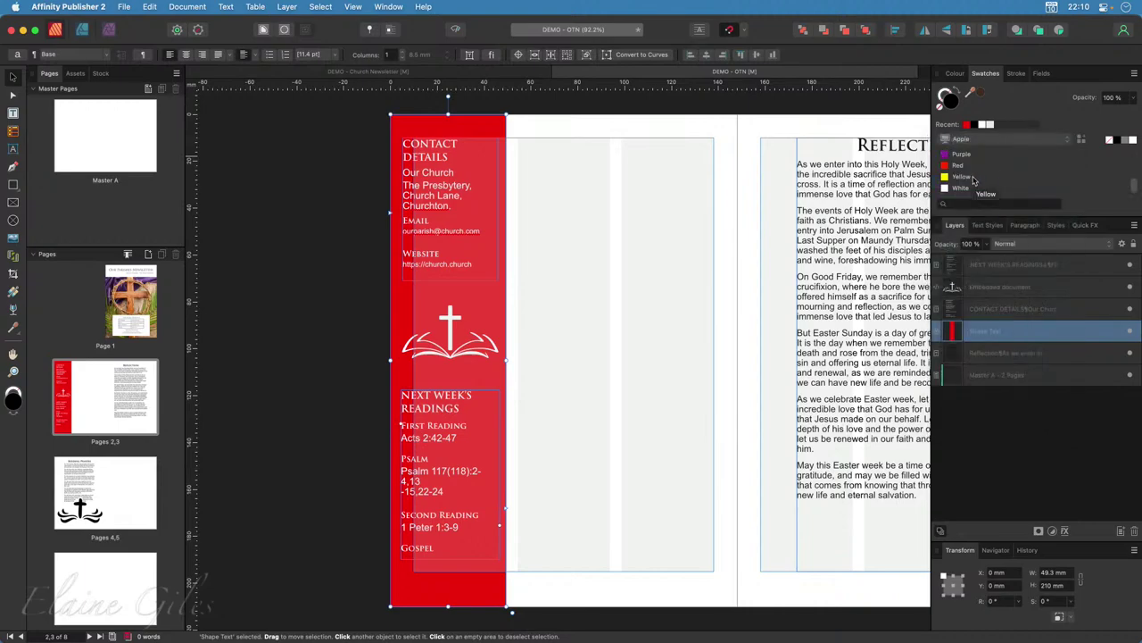
scroll(971, 174, up, 3)
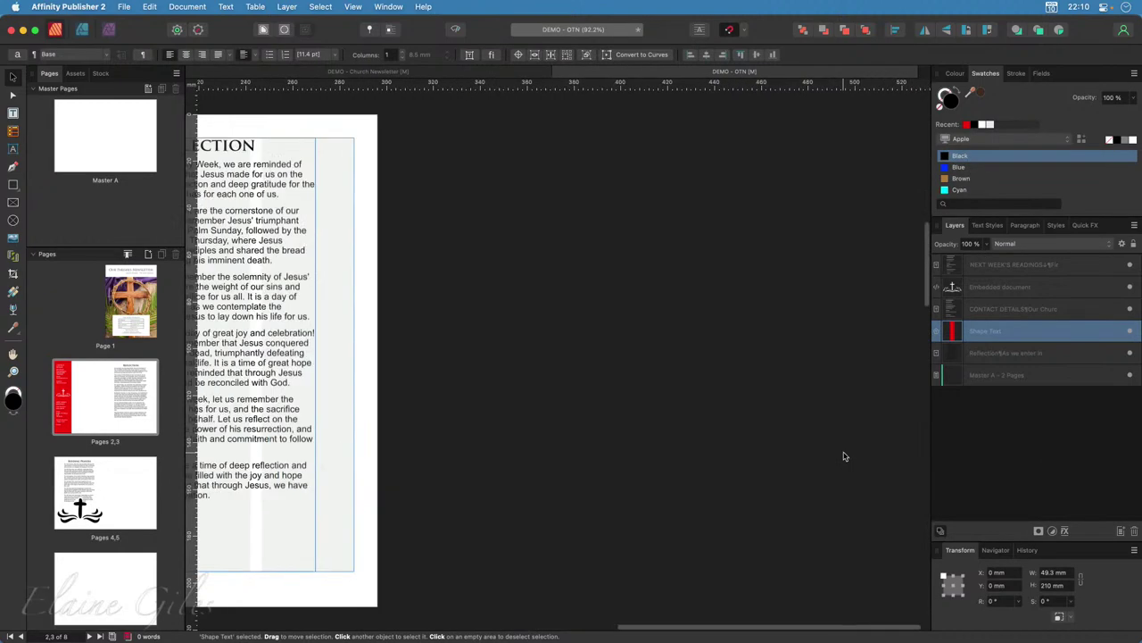
Review the spread of pages 2 and 3 and save the document.
scroll(844, 457, right, 10)
scroll(844, 457, left, 5)
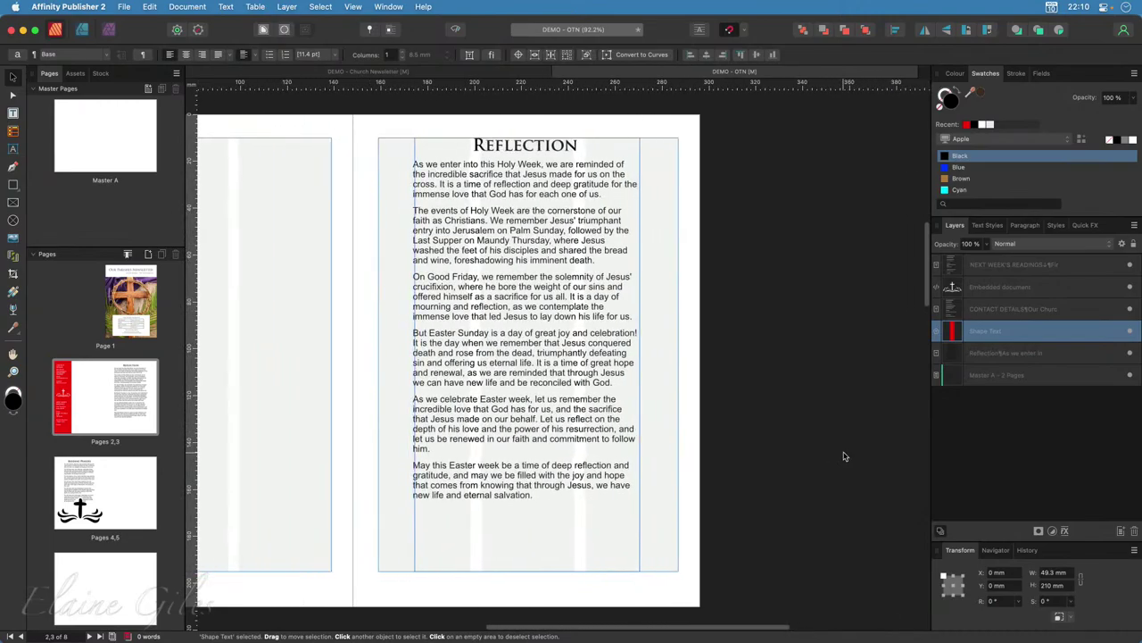
scroll(844, 457, left, 3)
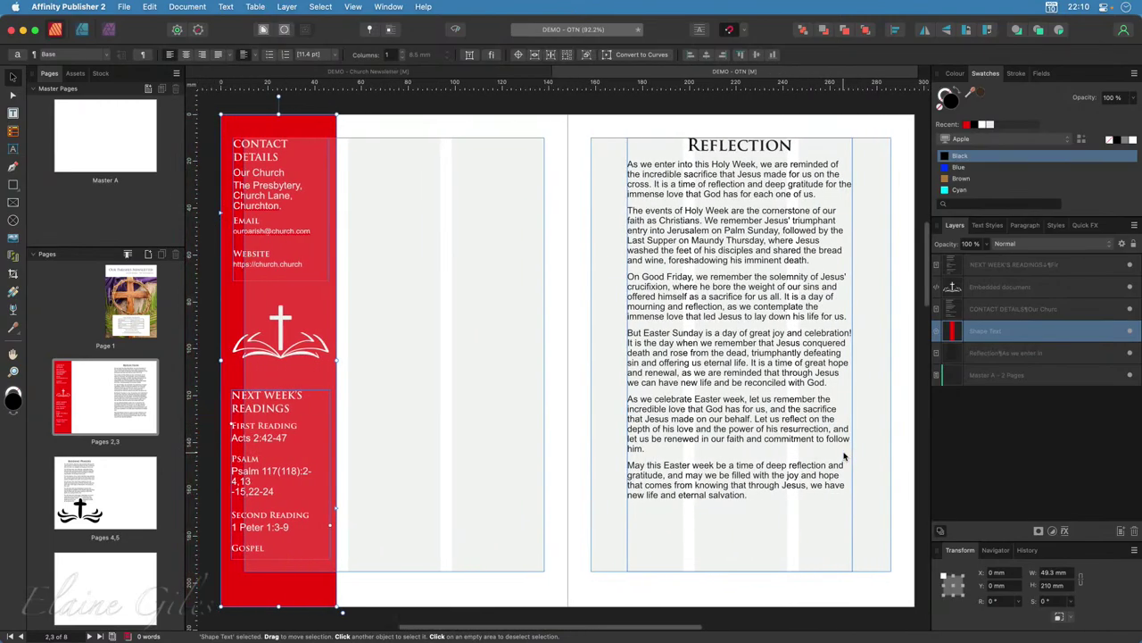
scroll(844, 457, right, 1)
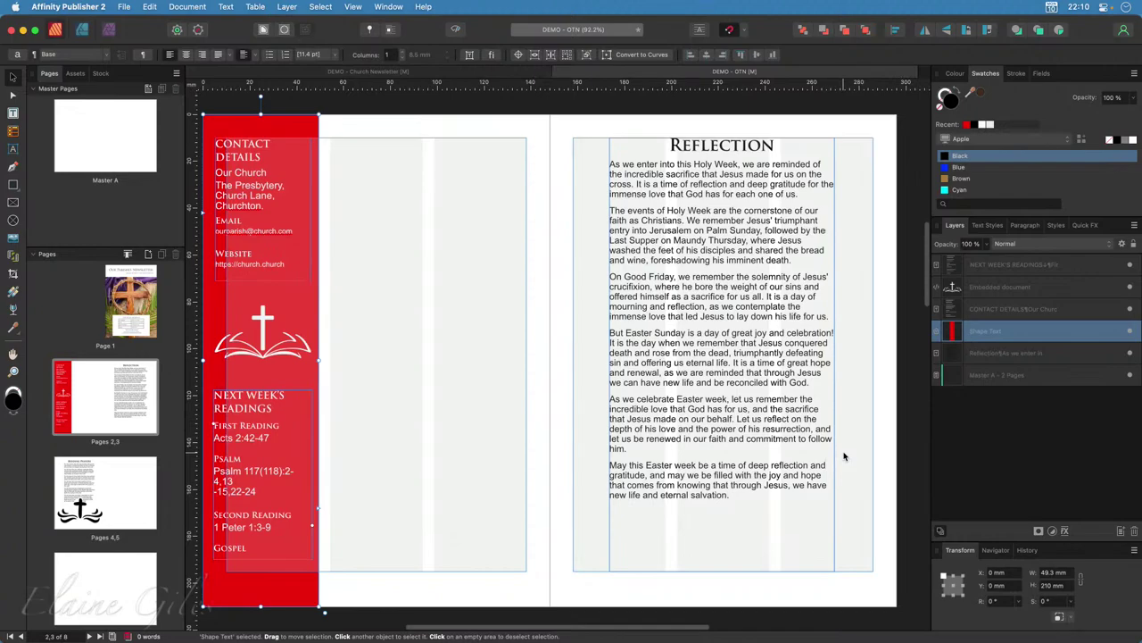
key(super+s)
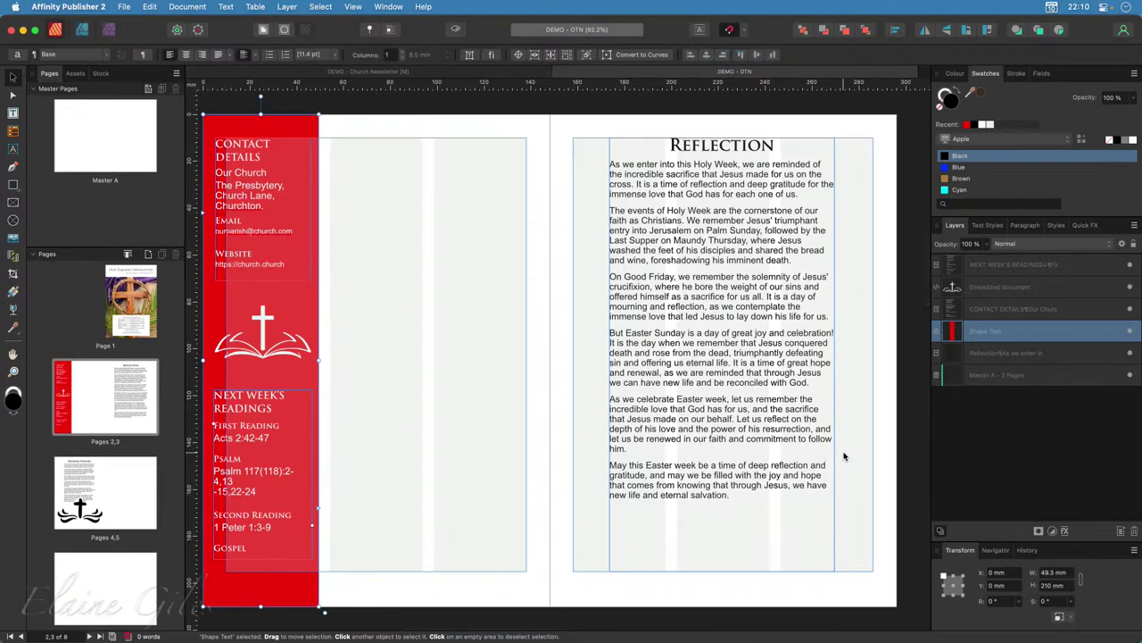
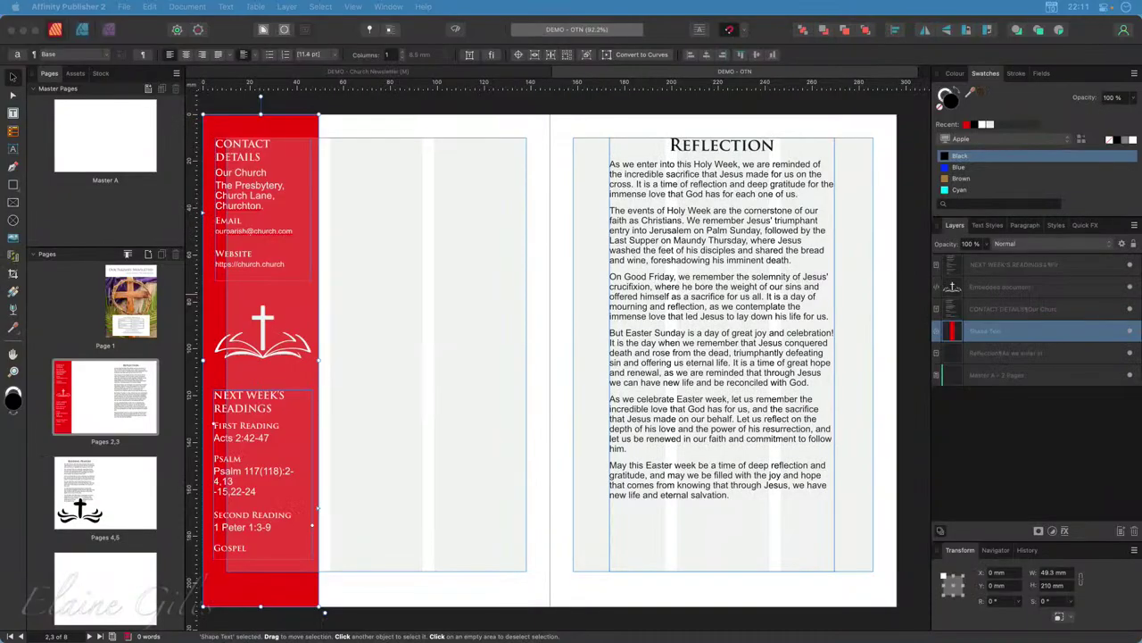
Go to pages 4 and 5 and draw a 128 × 185 mm text frame filling page 5's margins at X 158 mm, Y 10 mm.
click(312, 597)
click(109, 506)
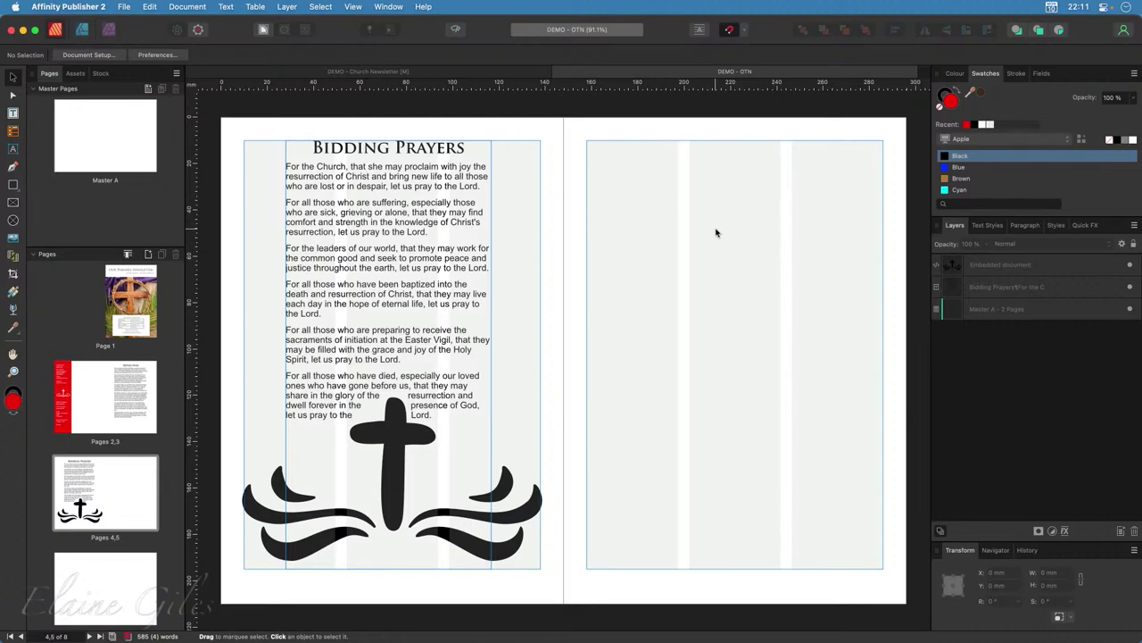
click(13, 113)
drag(588, 141, 883, 568)
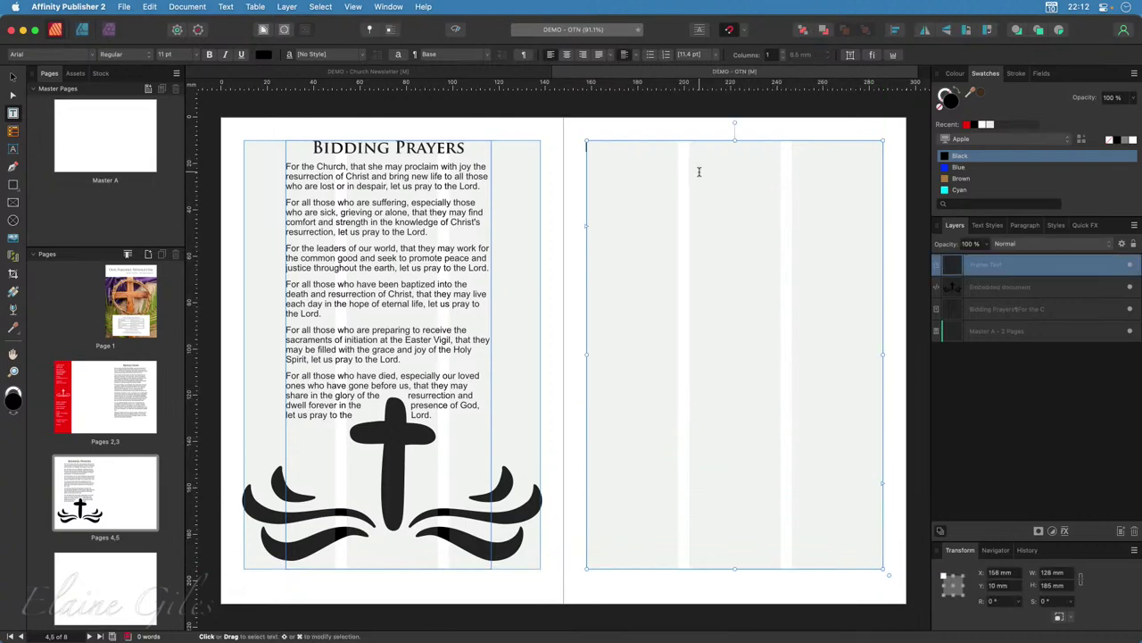
Check the layout of pages 4 and 5 in the DEMO - Church Newsletter document and return to DEMO - OTN.
click(415, 72)
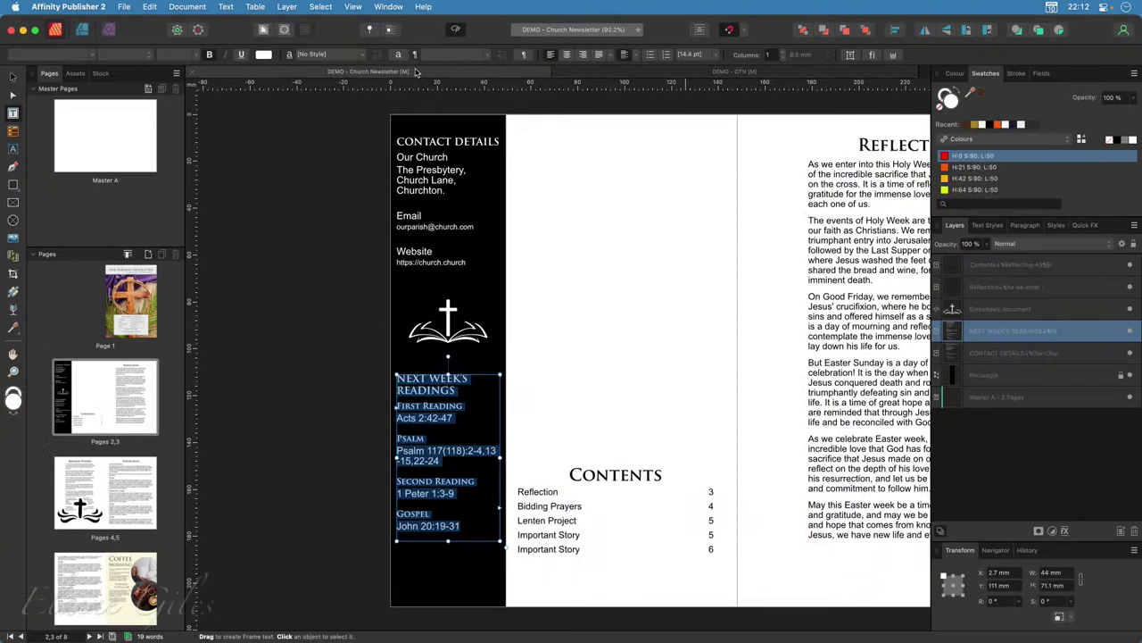
click(107, 513)
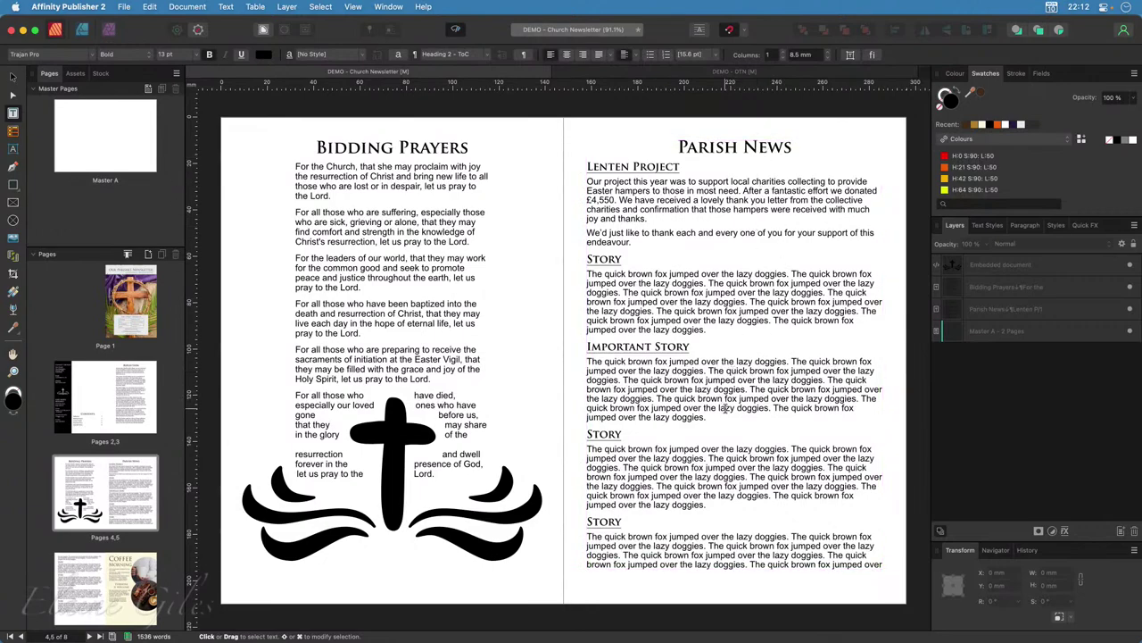
click(661, 73)
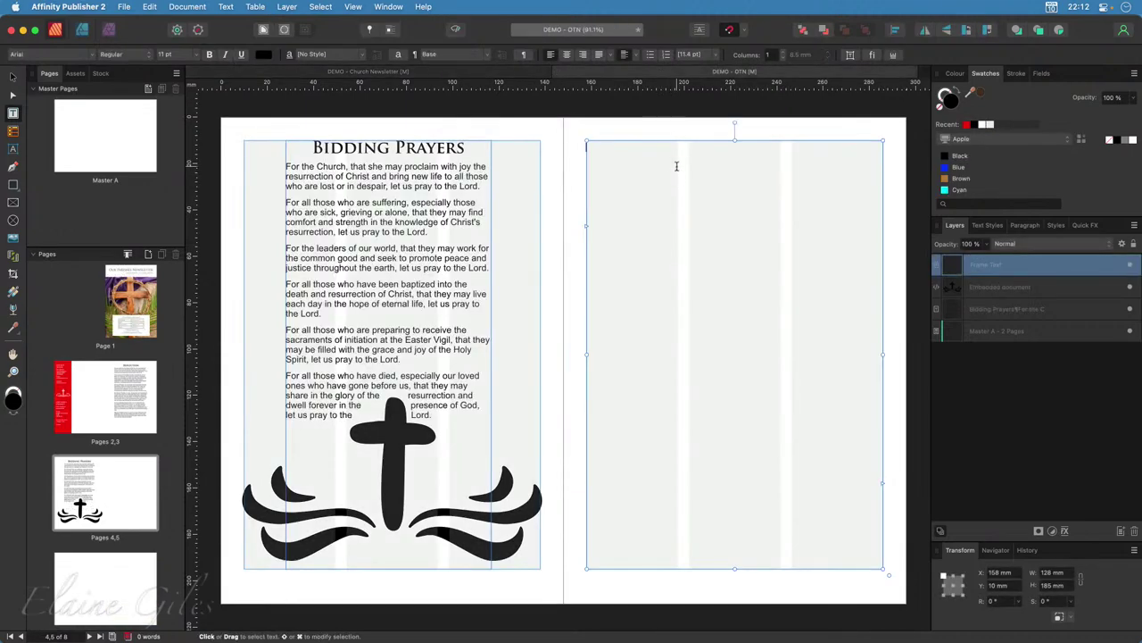
Enter "Parish News" in page 5's frame, apply the Heading 1 style and start a new paragraph below it.
text(Pari)
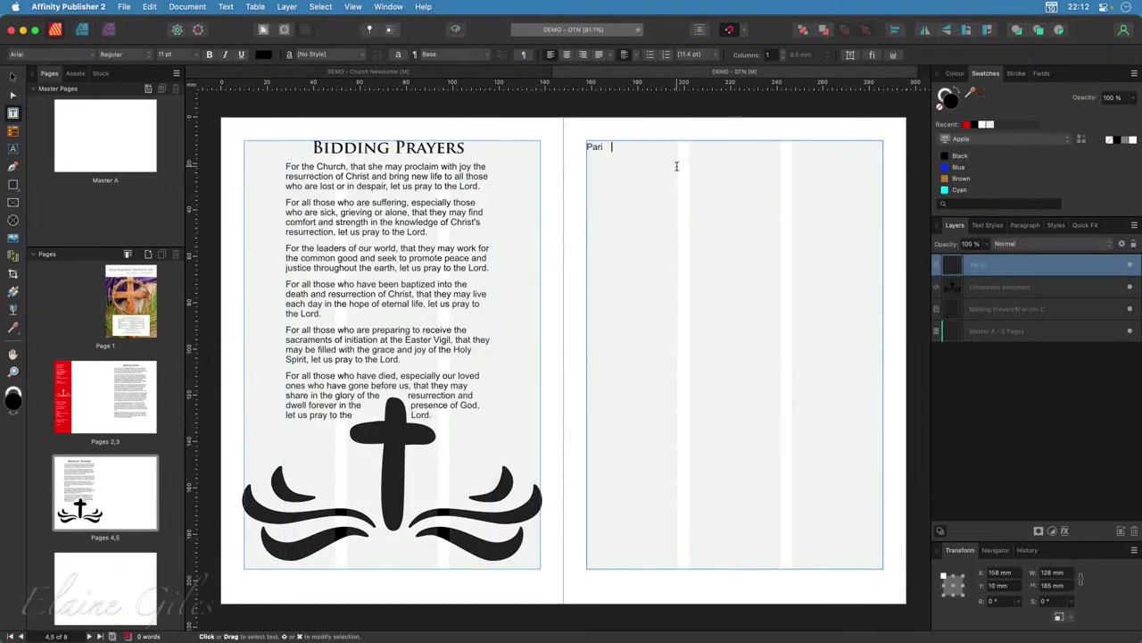
text(sh News)
key(Escape)
click(987, 225)
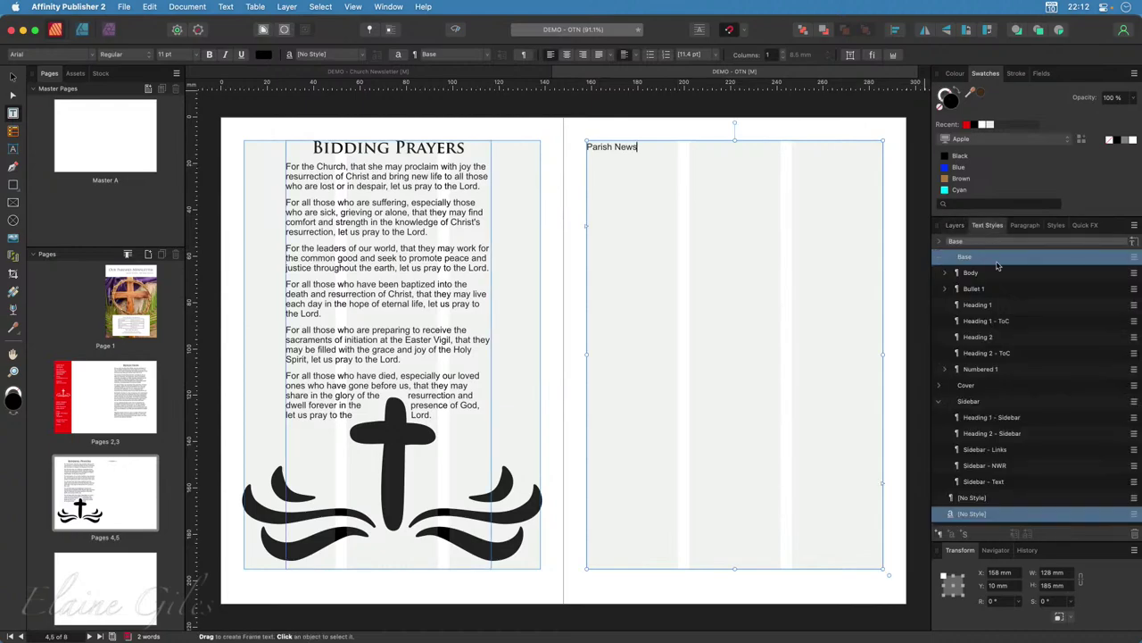
click(982, 305)
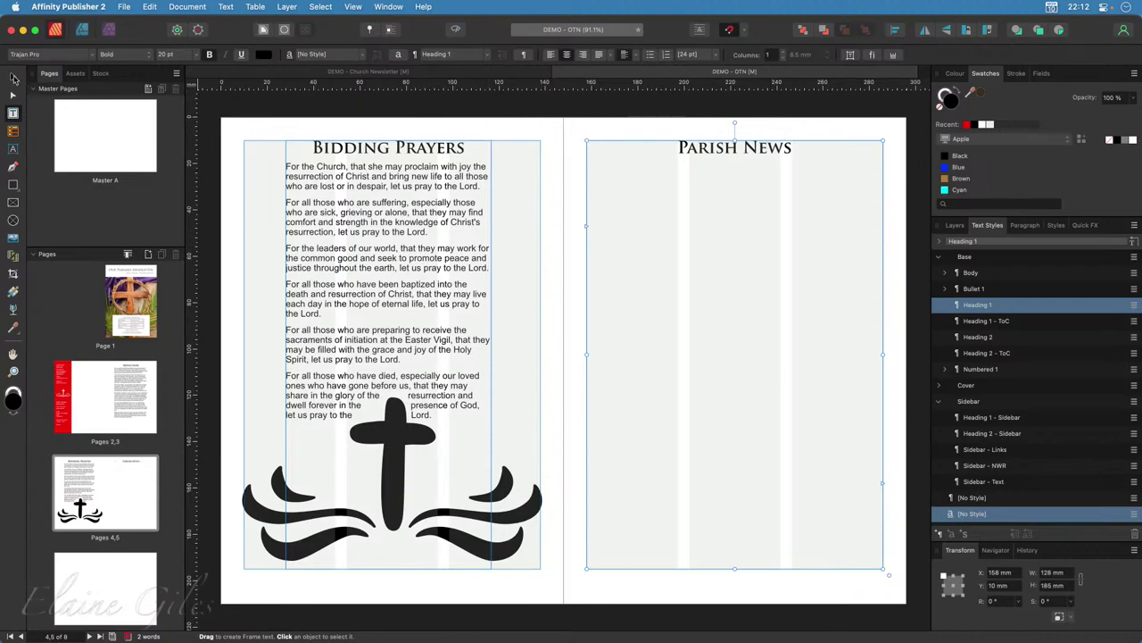
click(12, 77)
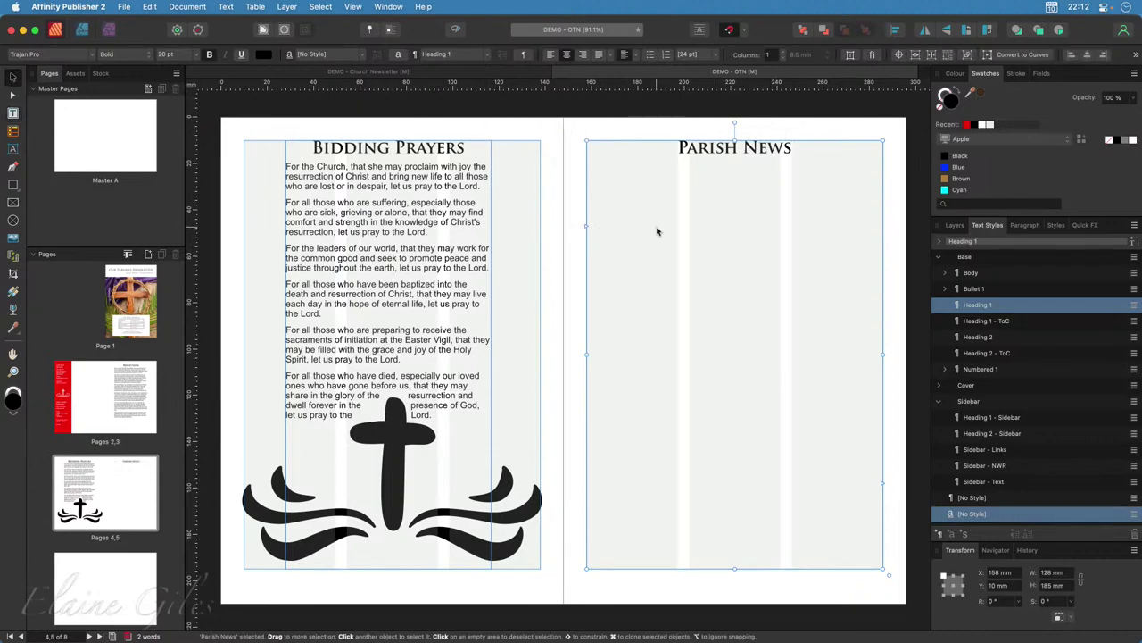
scroll(658, 232, right, 2)
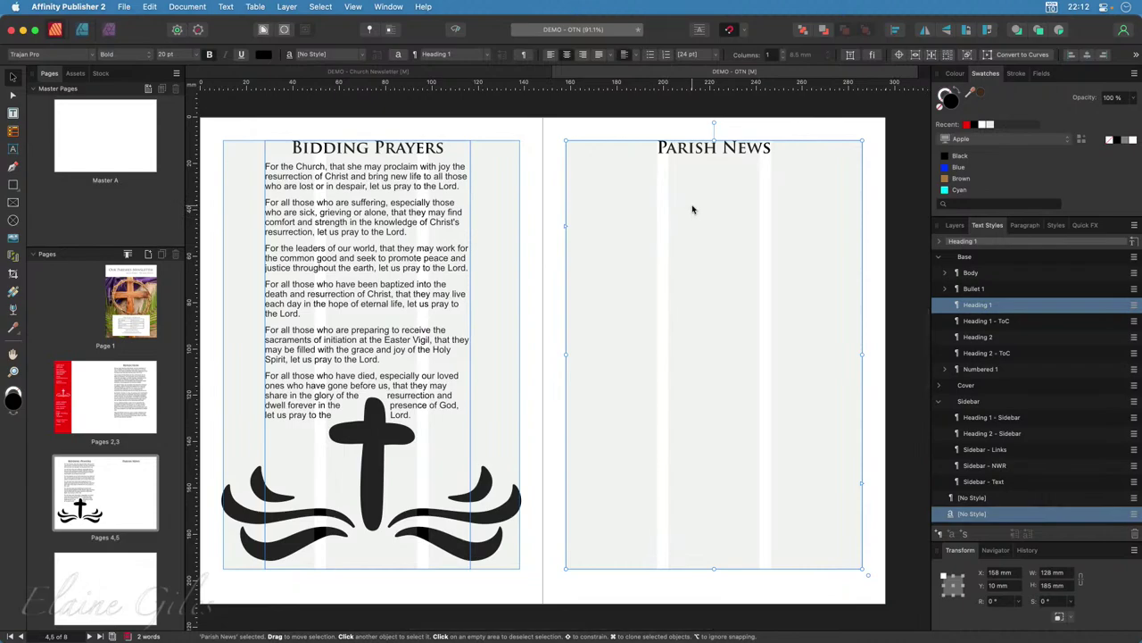
double_click(783, 151)
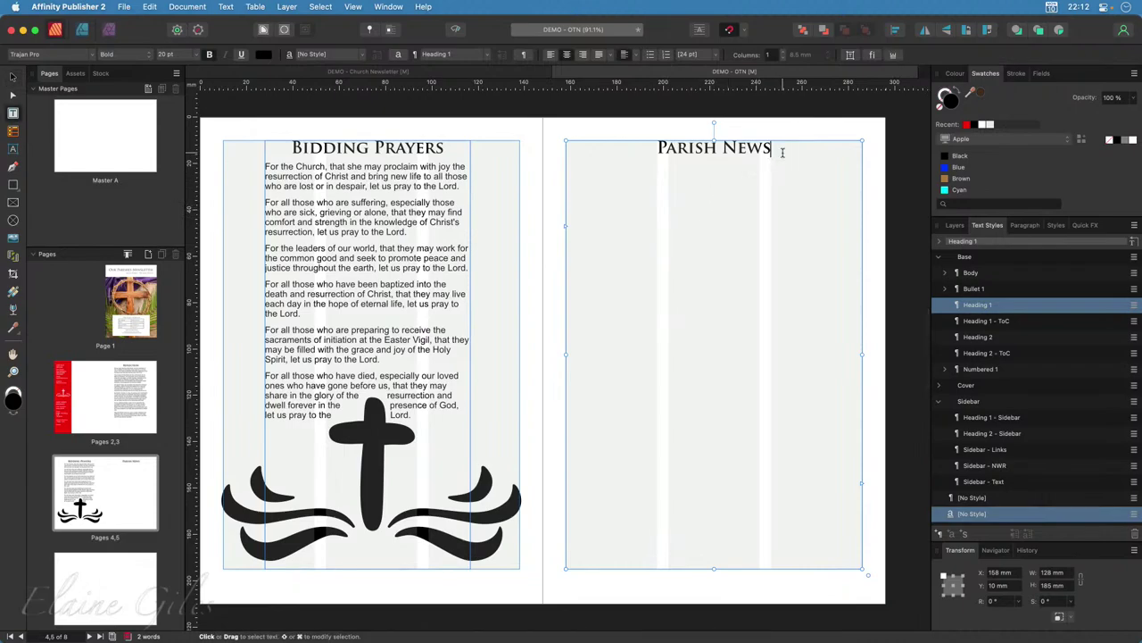
key(Return)
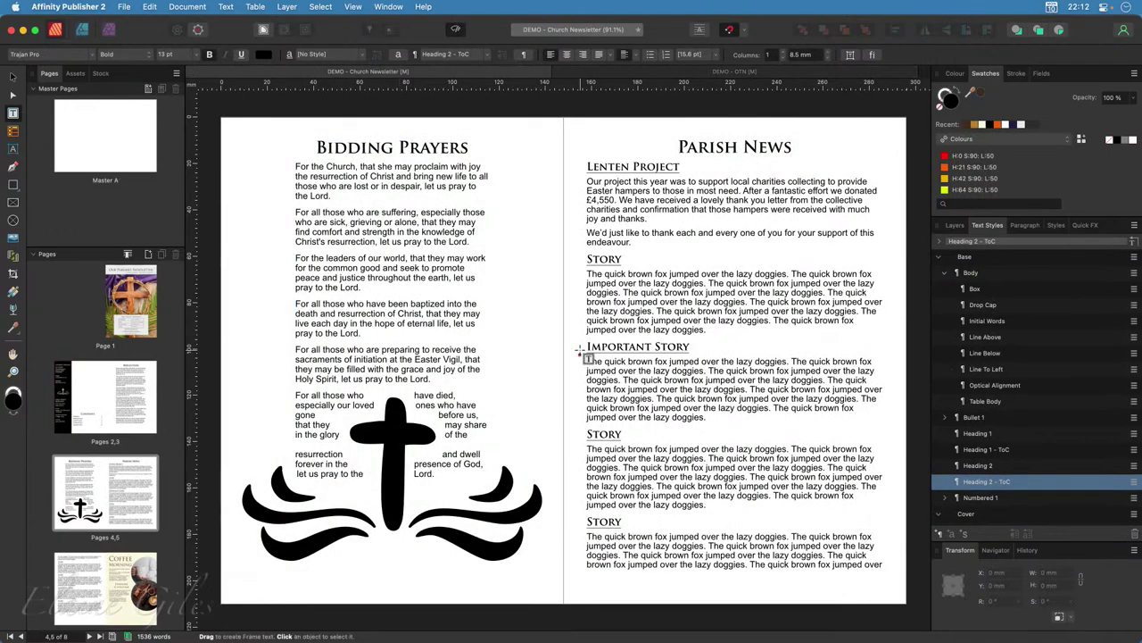
Copy the entire Parish News story from page 5 of DEMO - Church Newsletter and return to DEMO - OTN.
click(622, 259)
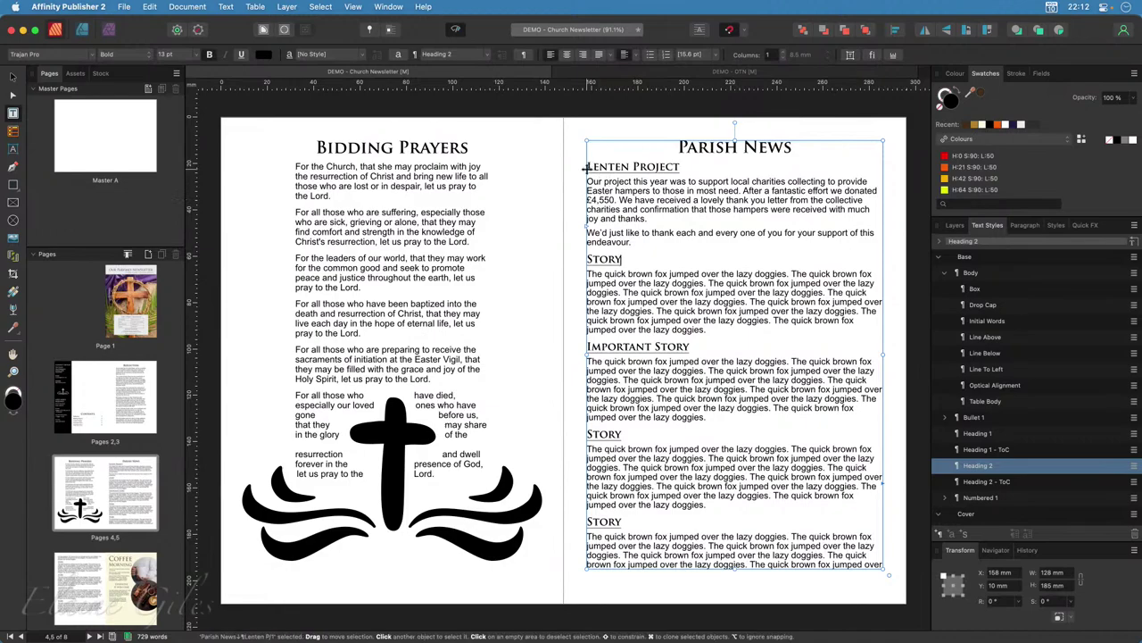
drag(588, 166, 746, 553)
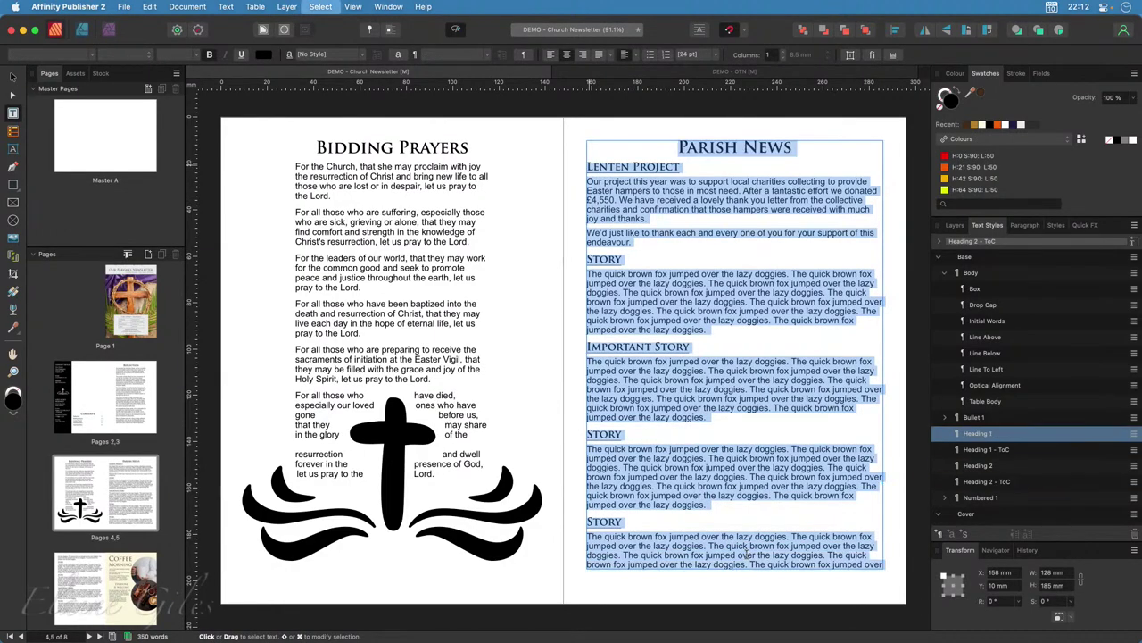
key(super+a)
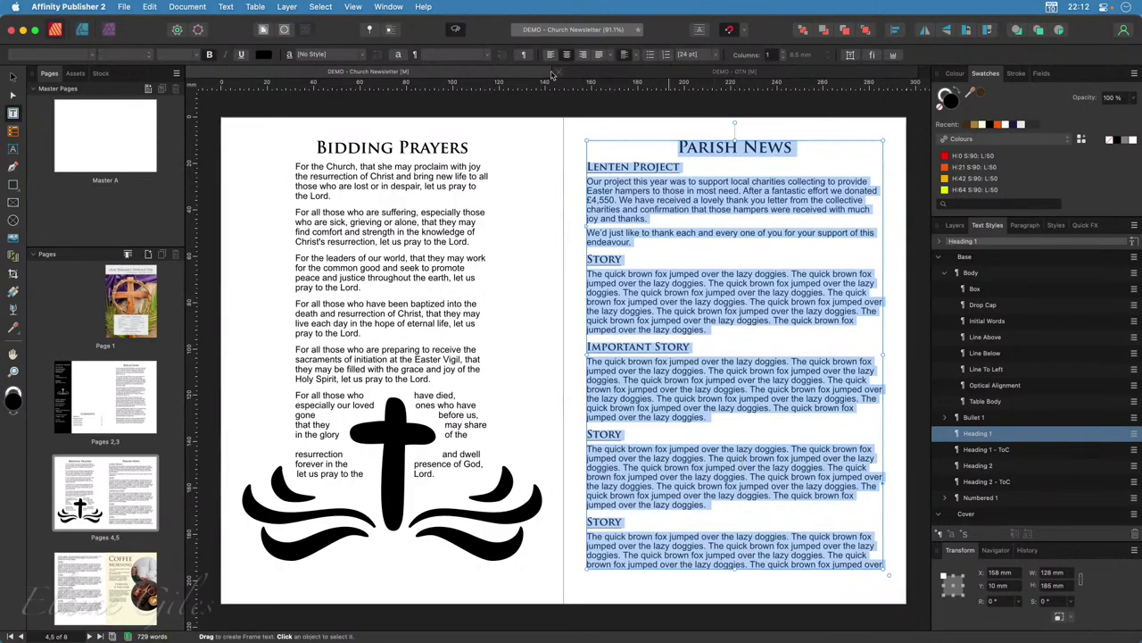
click(614, 74)
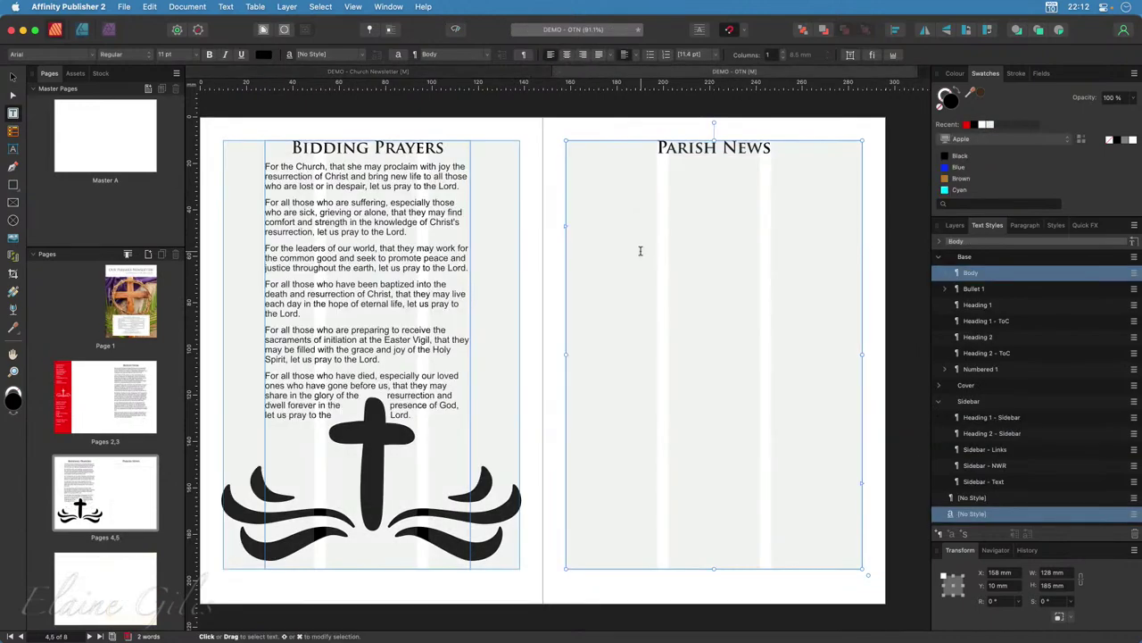
Replace all the text in page 5's frame with the copied Parish News story, pasted as plain text.
click(662, 198)
key(super+a)
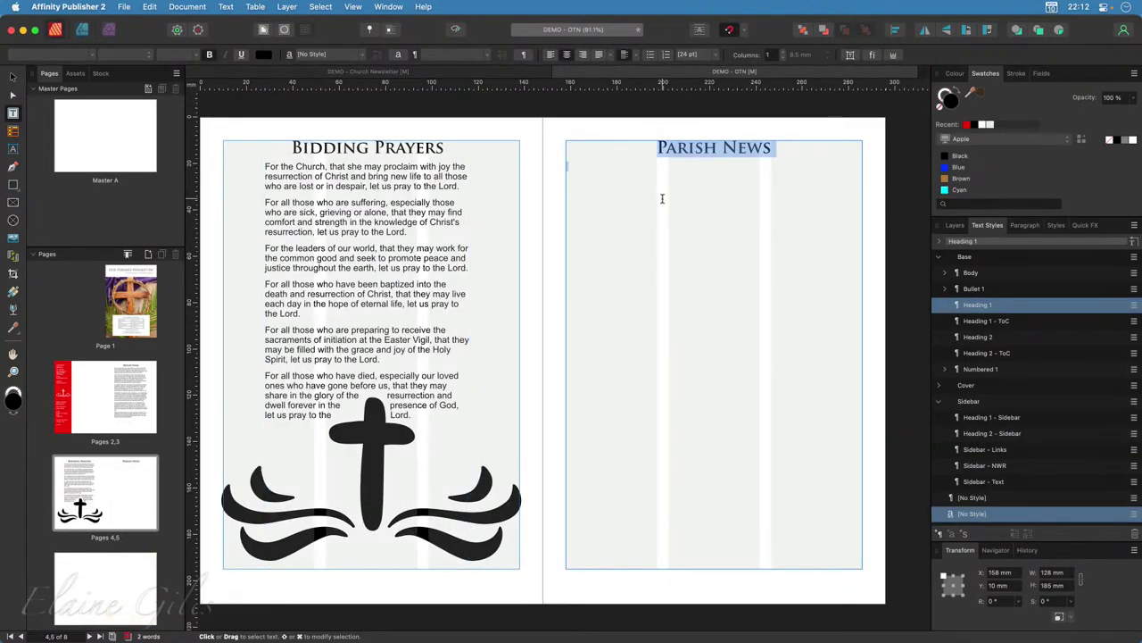
key(super+v)
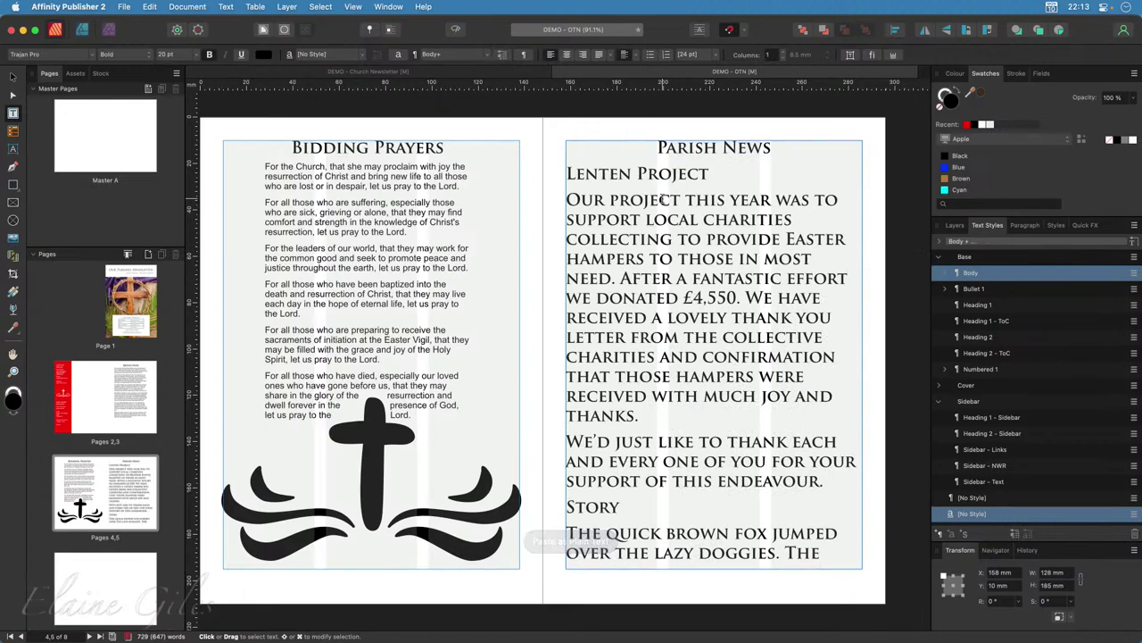
key(Escape)
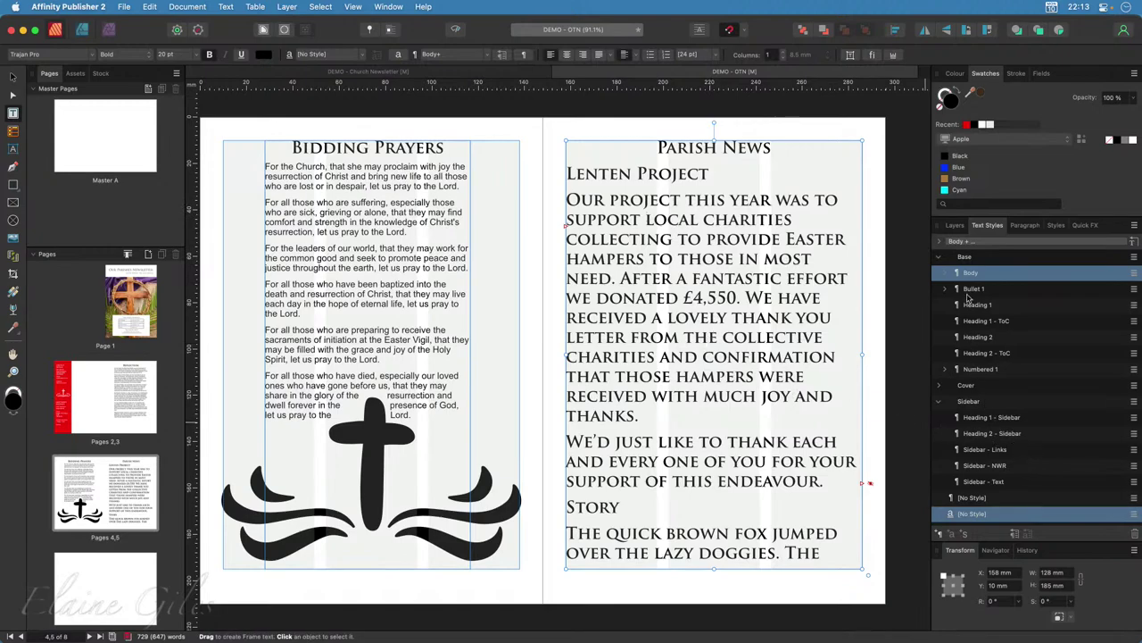
Apply the Body style to the whole page 5 story and the Heading 1 style to its Parish News title.
click(669, 419)
key(super+a)
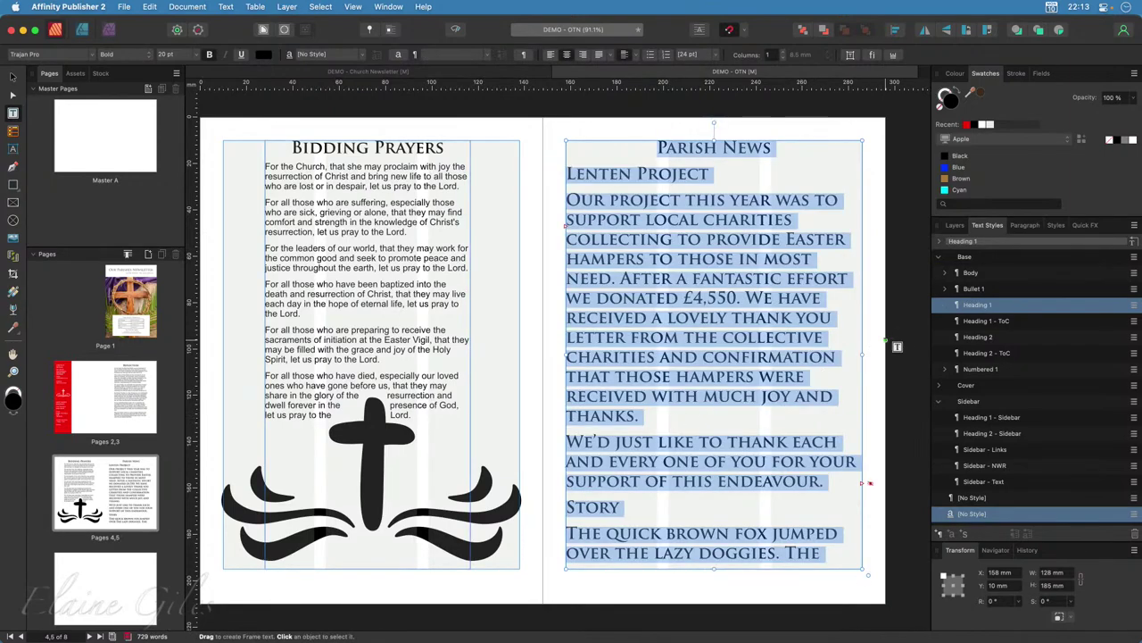
click(970, 274)
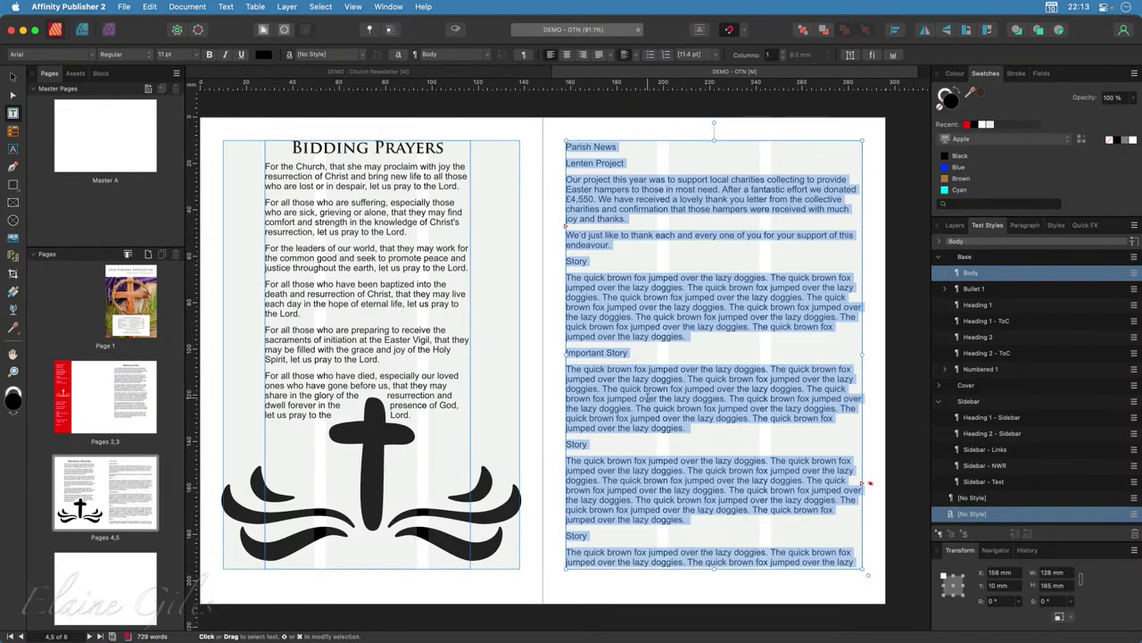
click(639, 348)
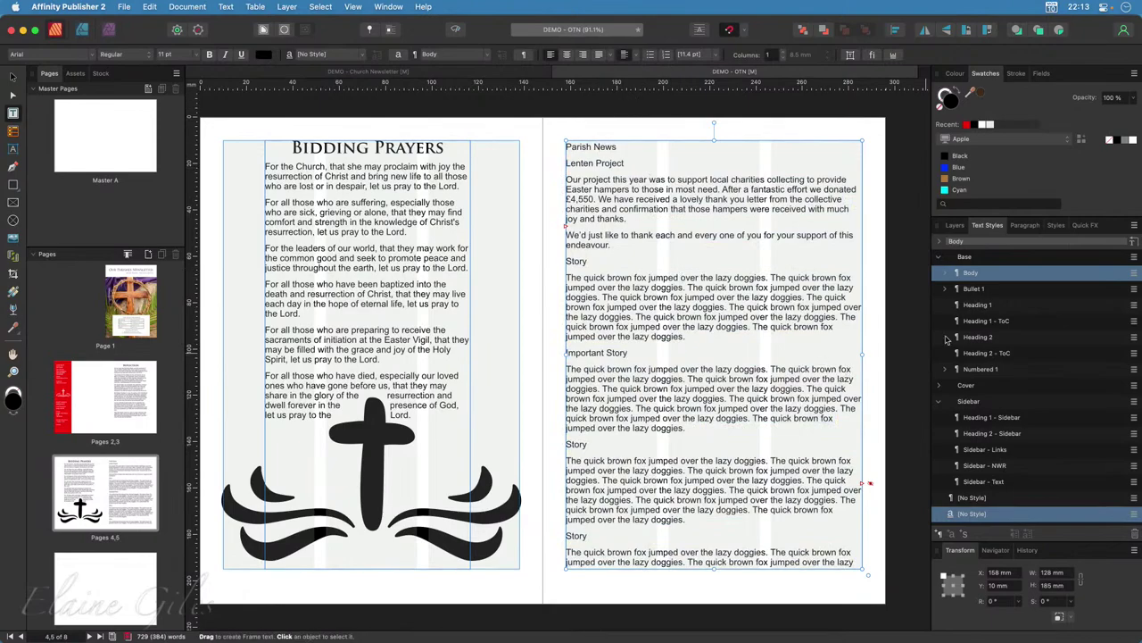
click(939, 402)
click(990, 307)
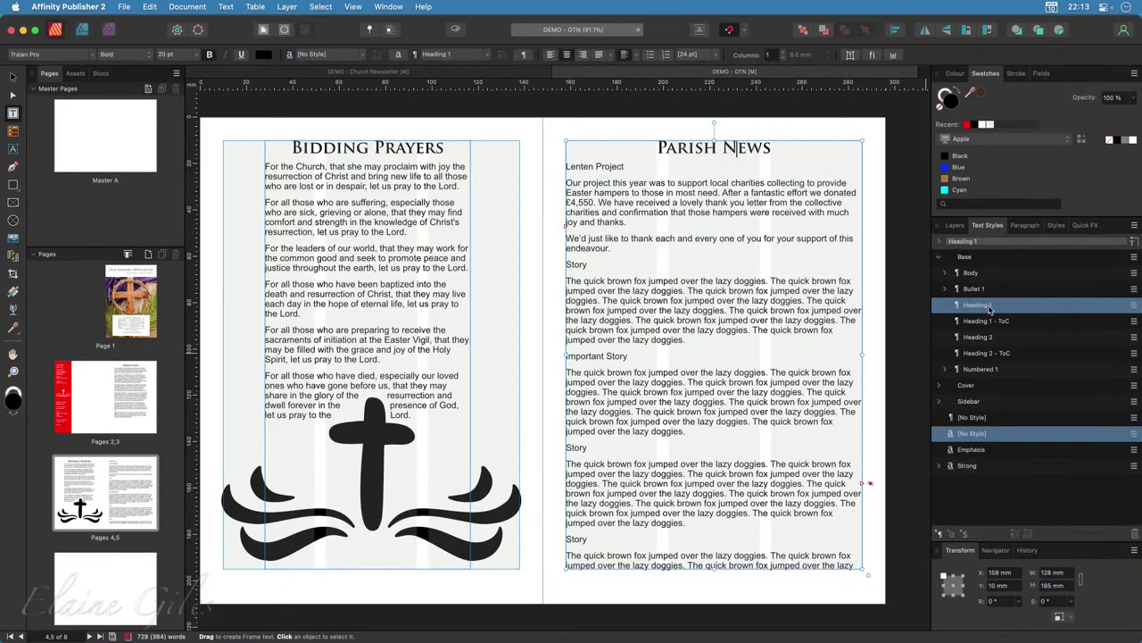
Apply the Heading 2 style to the Lenten Project, first Story and Important Story headings on page 5.
click(593, 166)
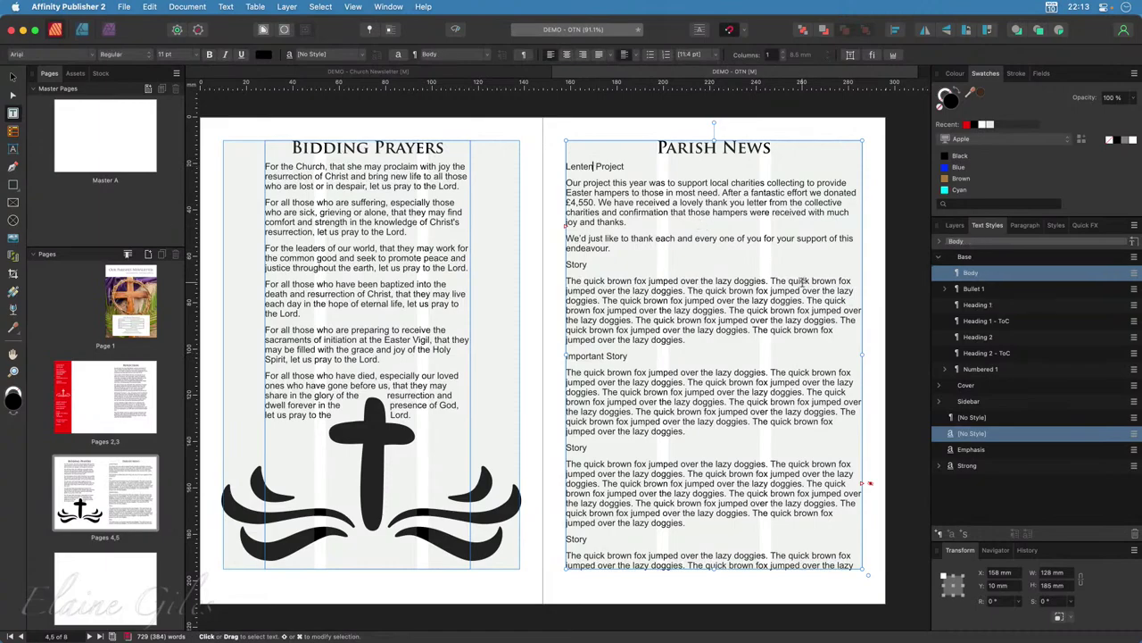
click(979, 337)
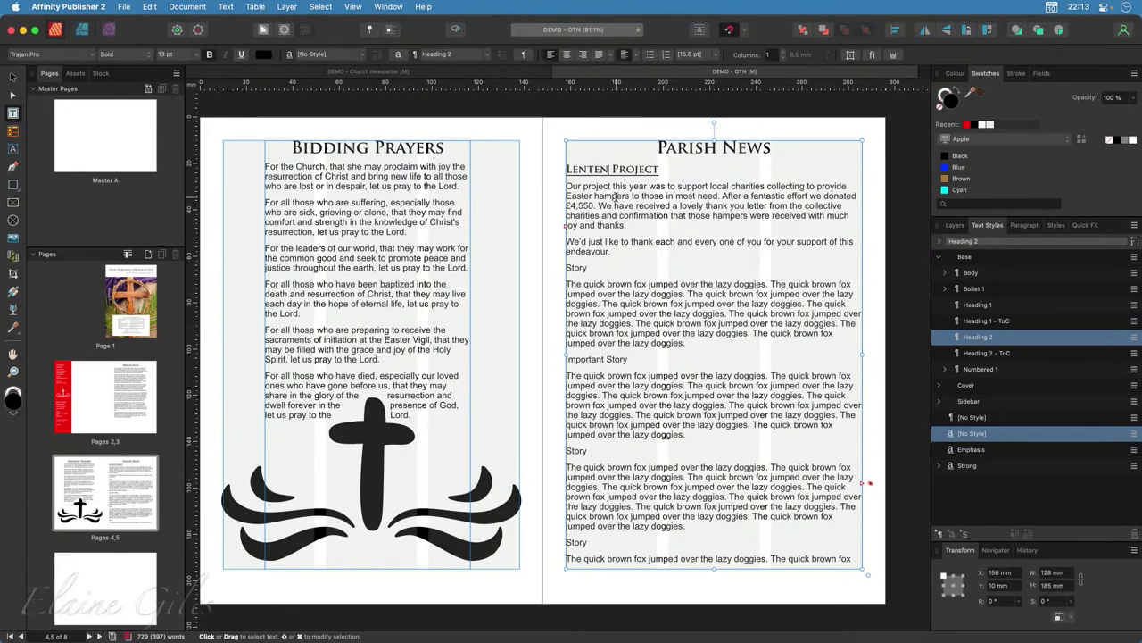
click(582, 270)
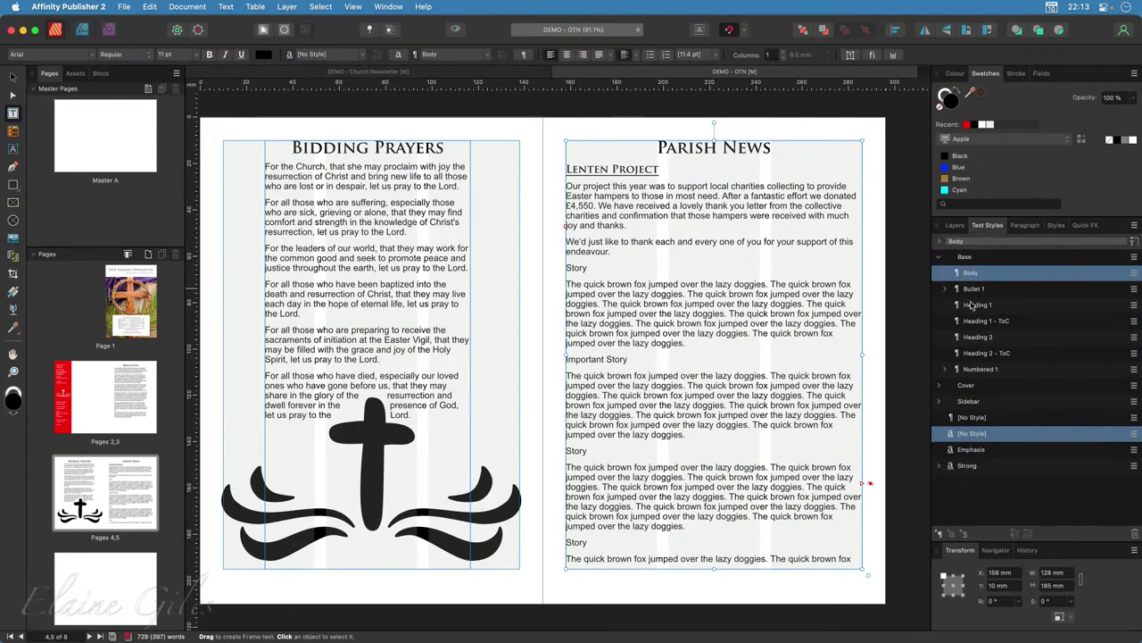
click(973, 337)
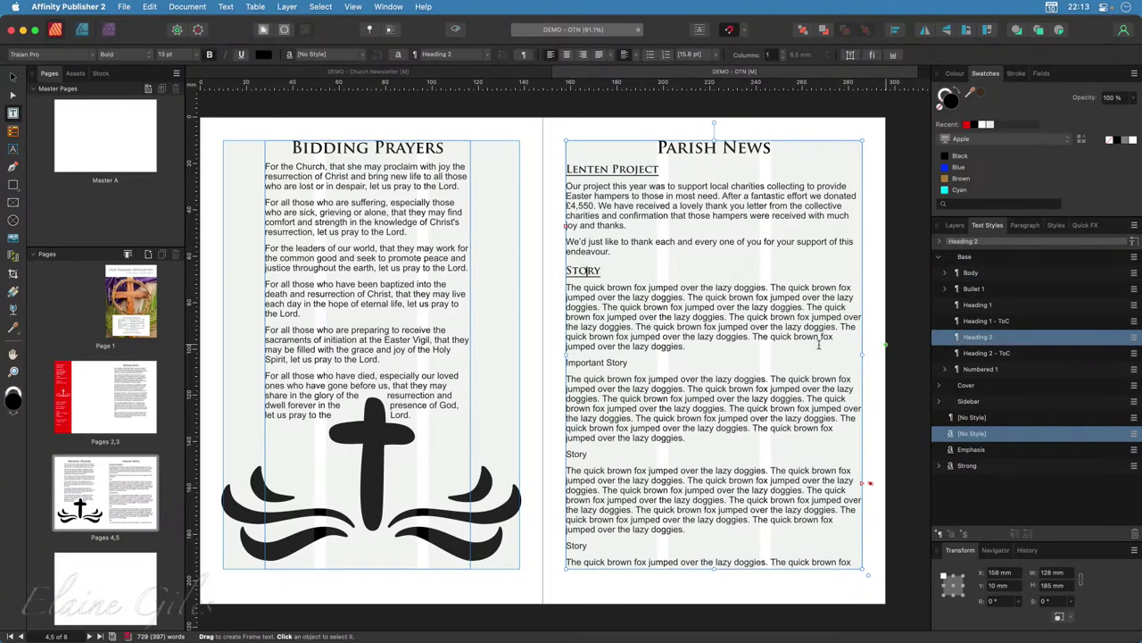
click(582, 361)
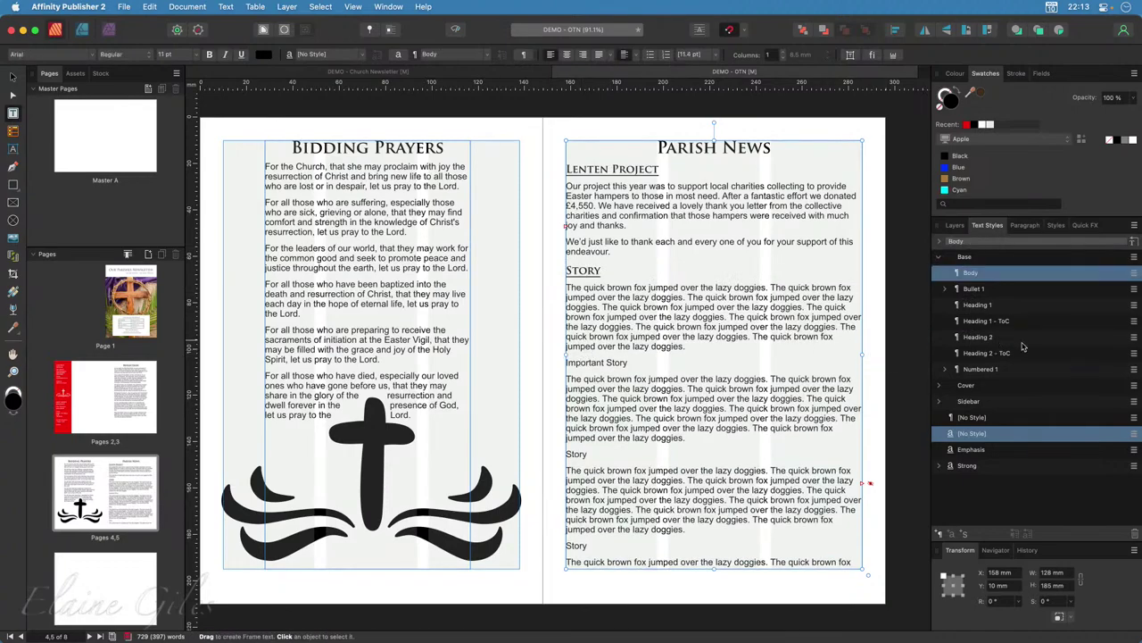
click(981, 339)
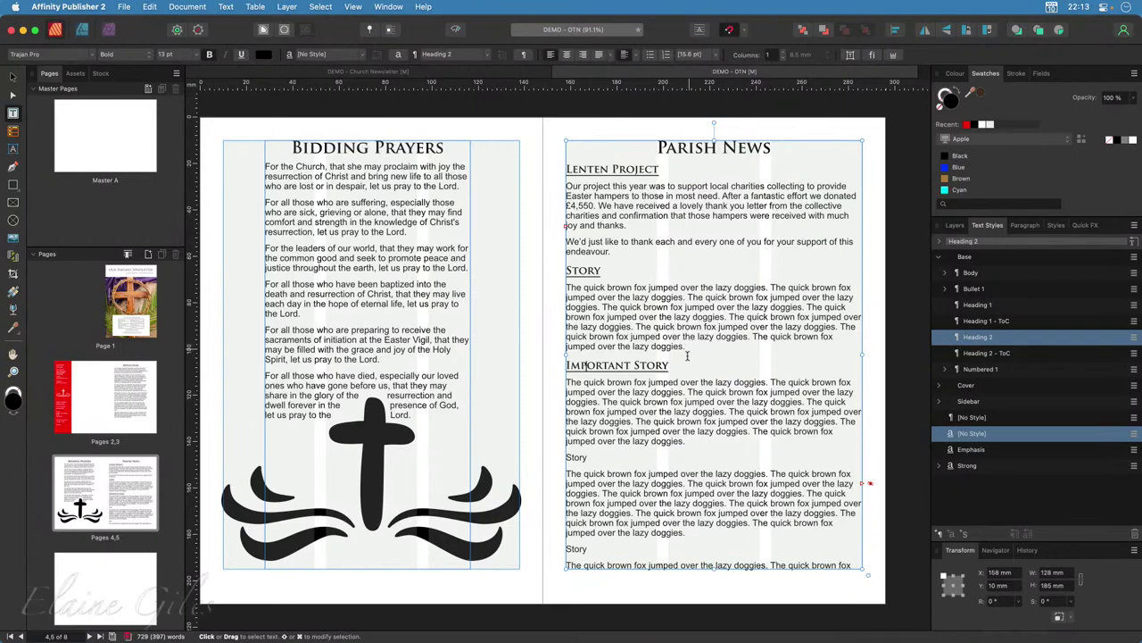
Edit the Heading 2 style's paragraph decorations, trying a line above the text and setting the top indent to -1 mm.
right_click(975, 340)
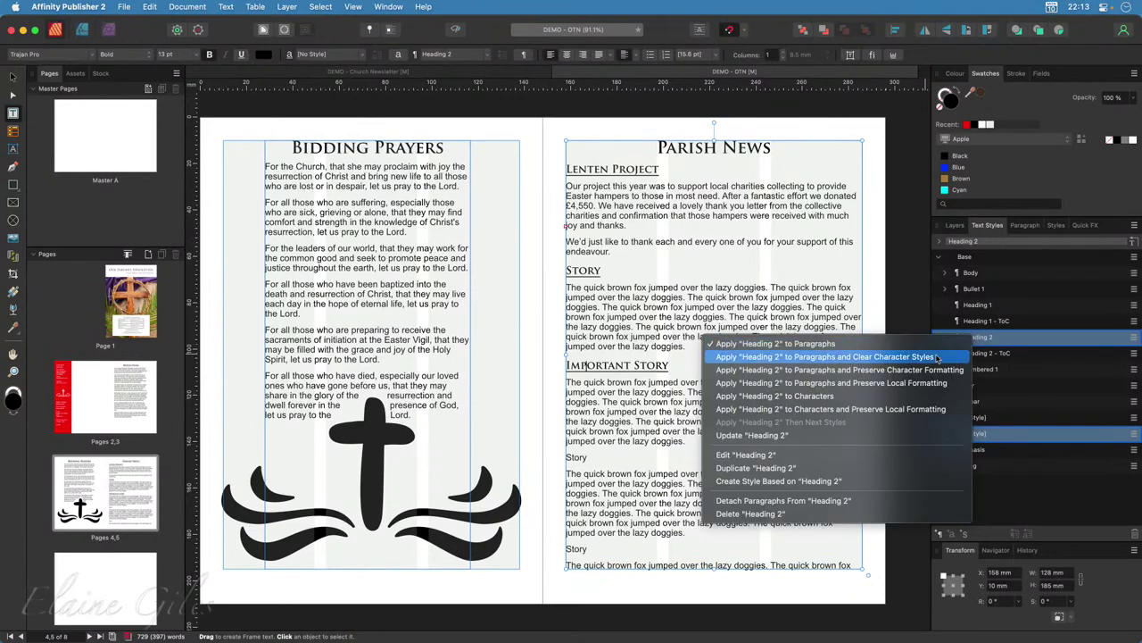
click(769, 455)
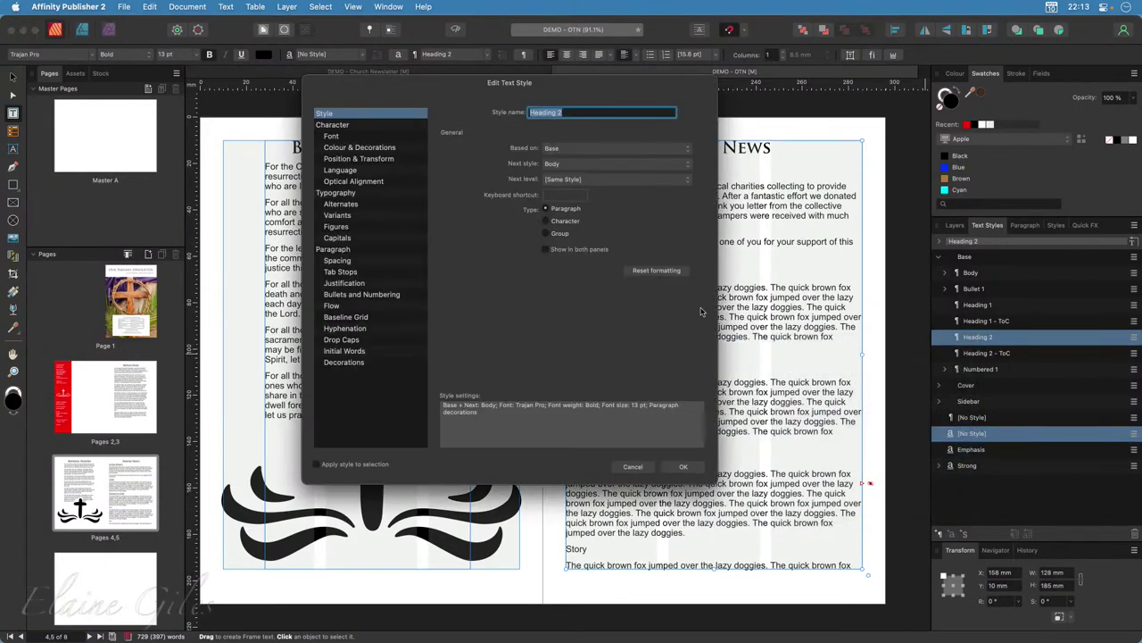
click(344, 363)
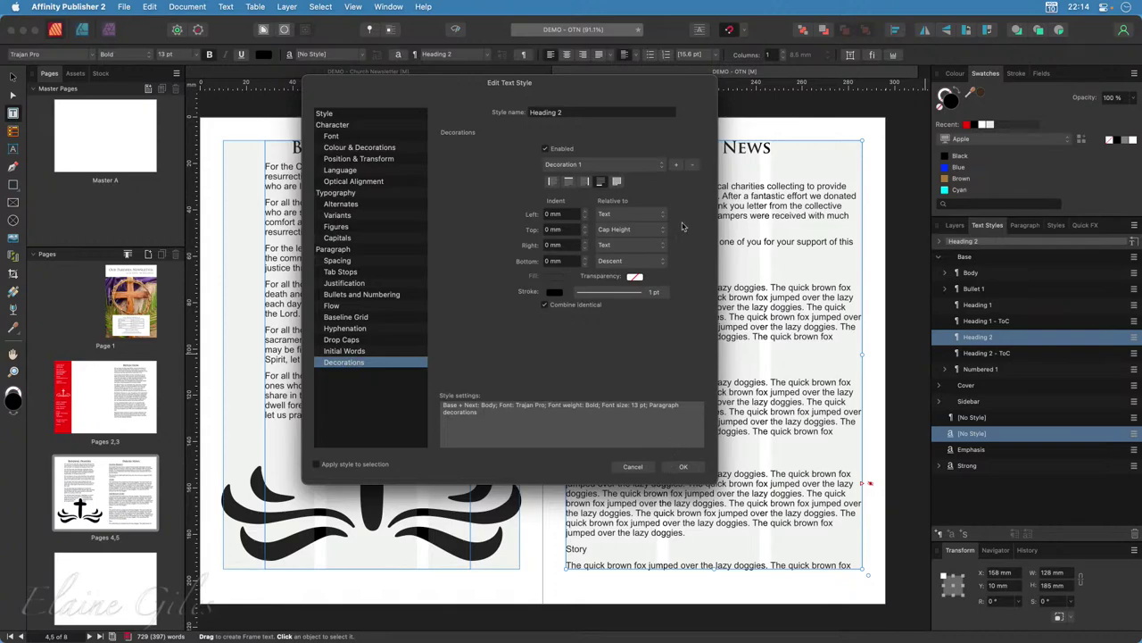
drag(656, 91, 425, 88)
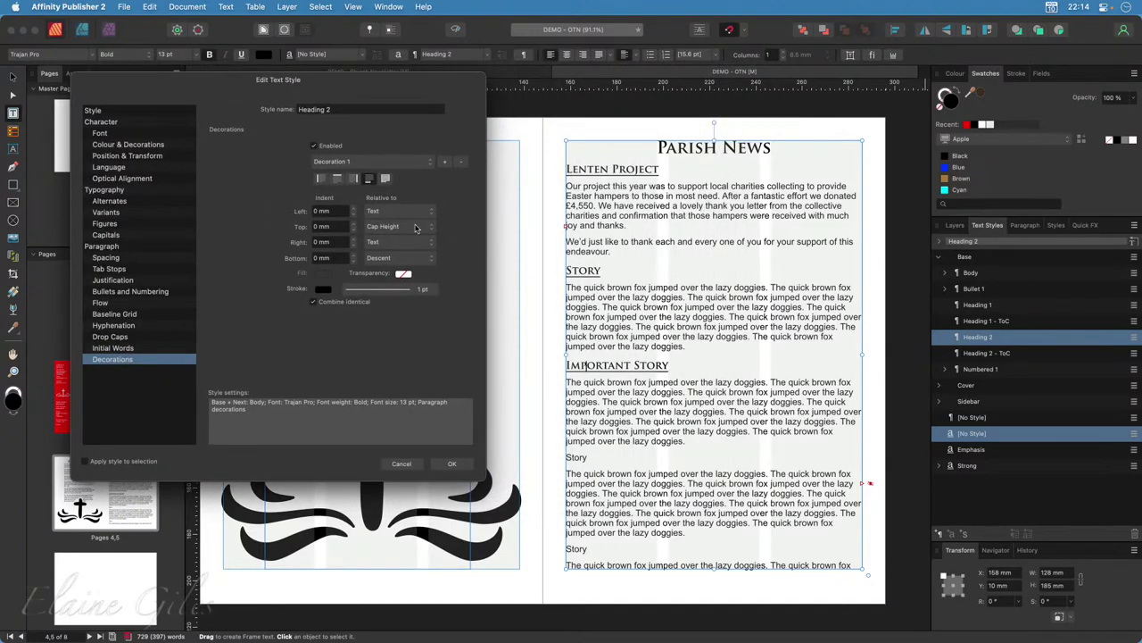
click(336, 179)
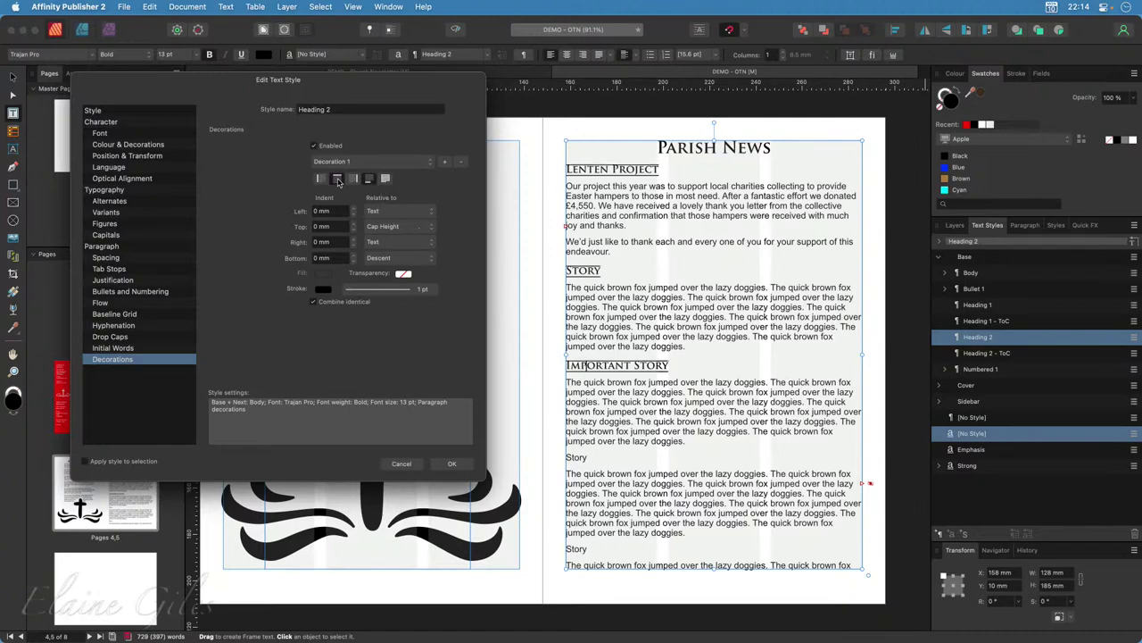
click(355, 225)
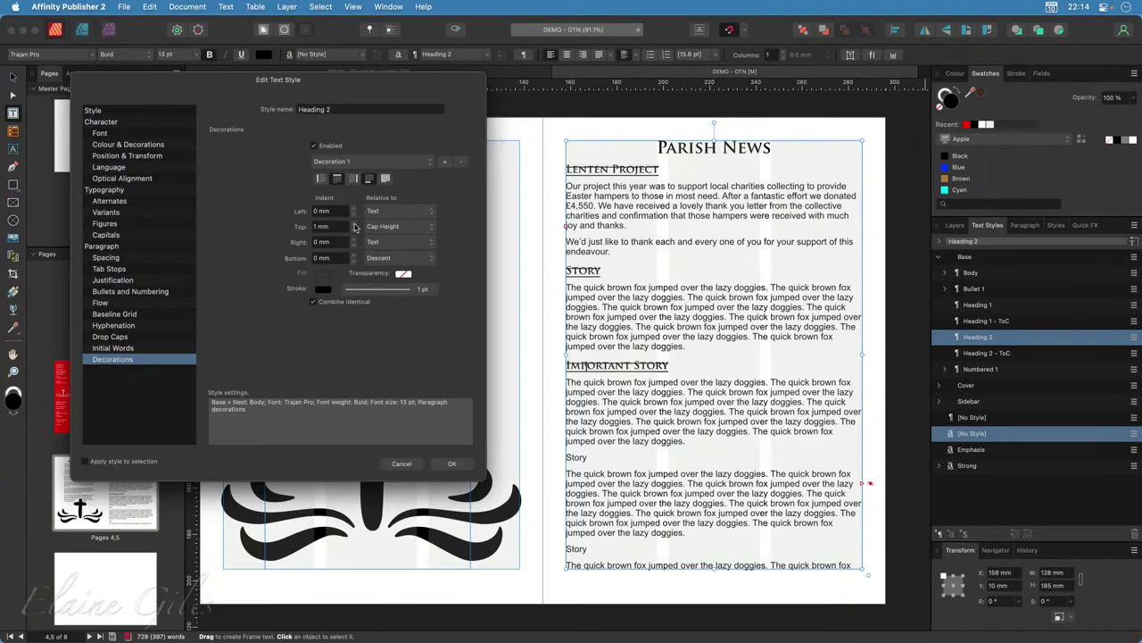
click(355, 230)
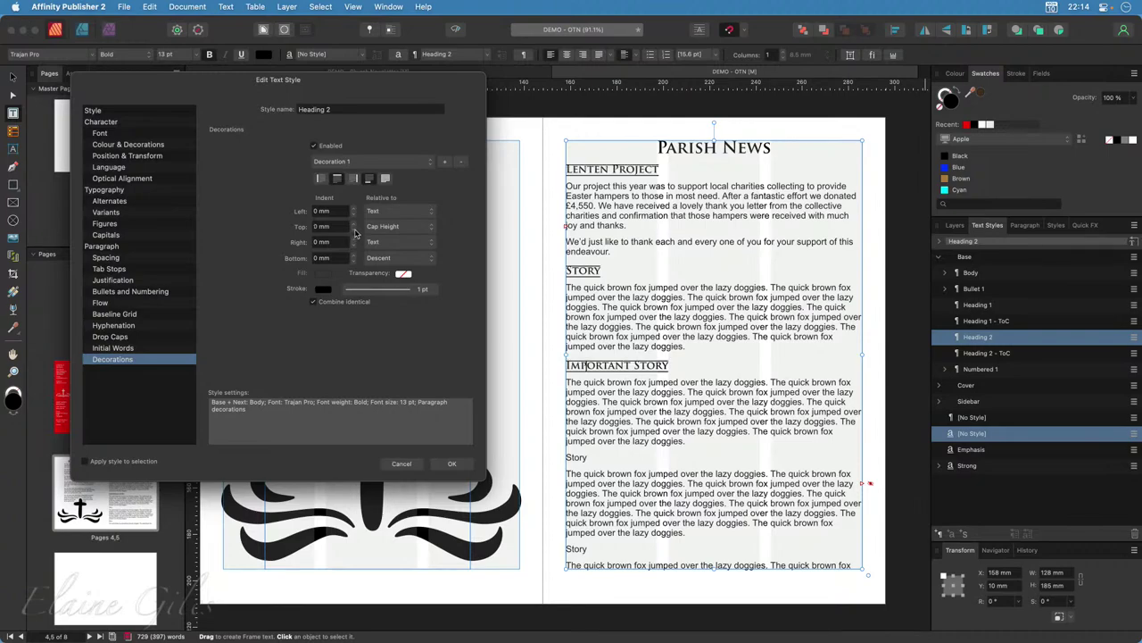
click(355, 230)
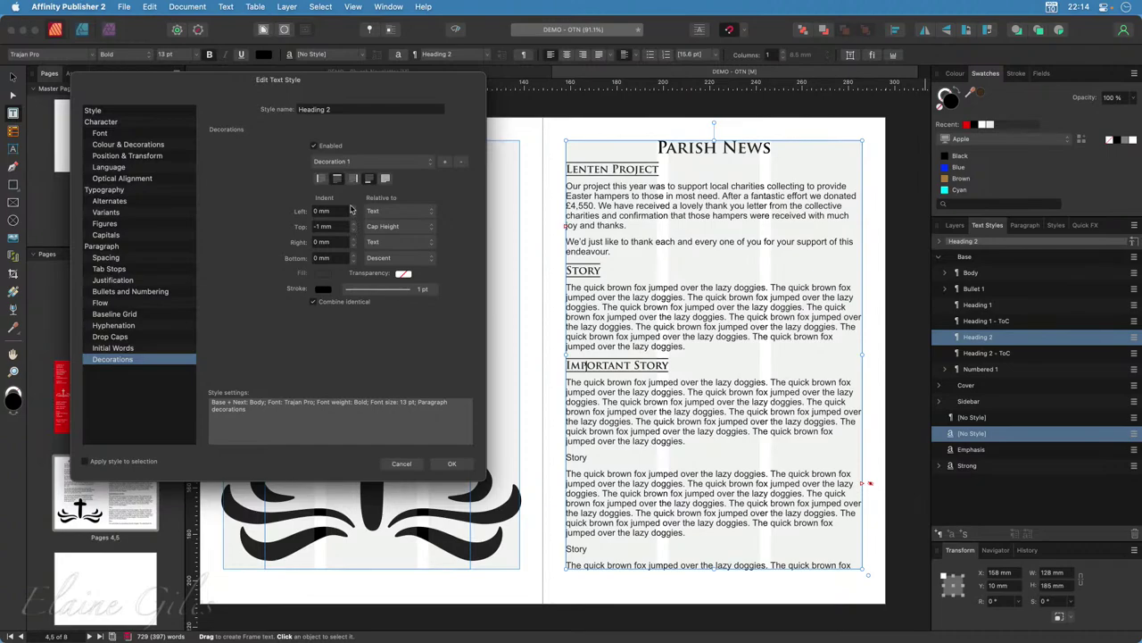
Try bottom indents of 1 mm and -1 mm for the Heading 2 underline, return it to 0 mm and save the style.
click(356, 257)
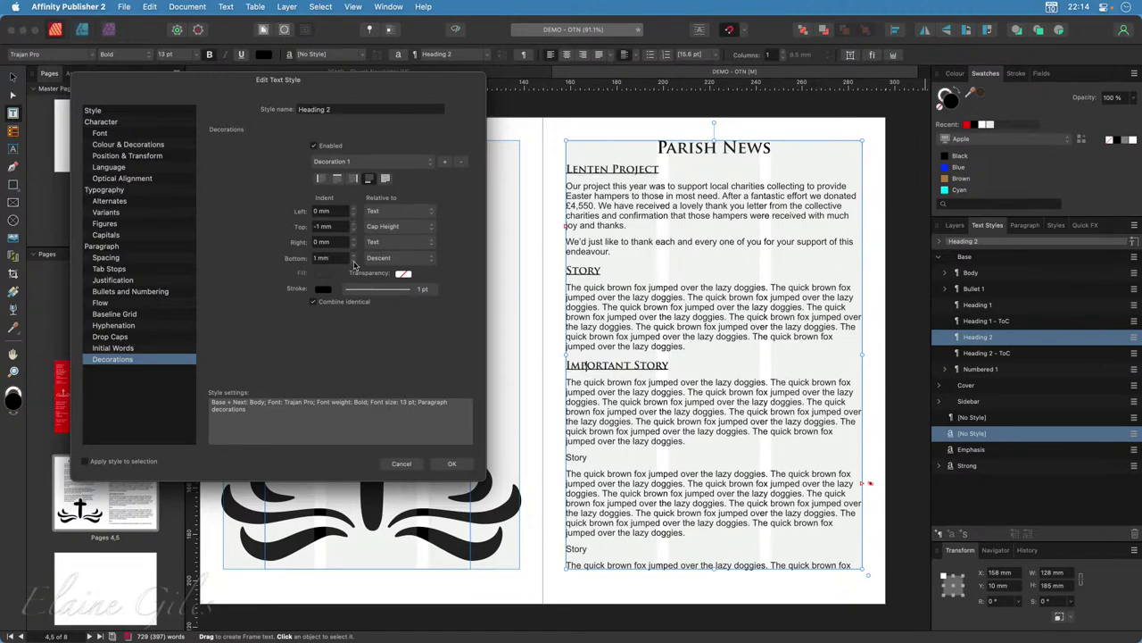
click(353, 262)
click(354, 263)
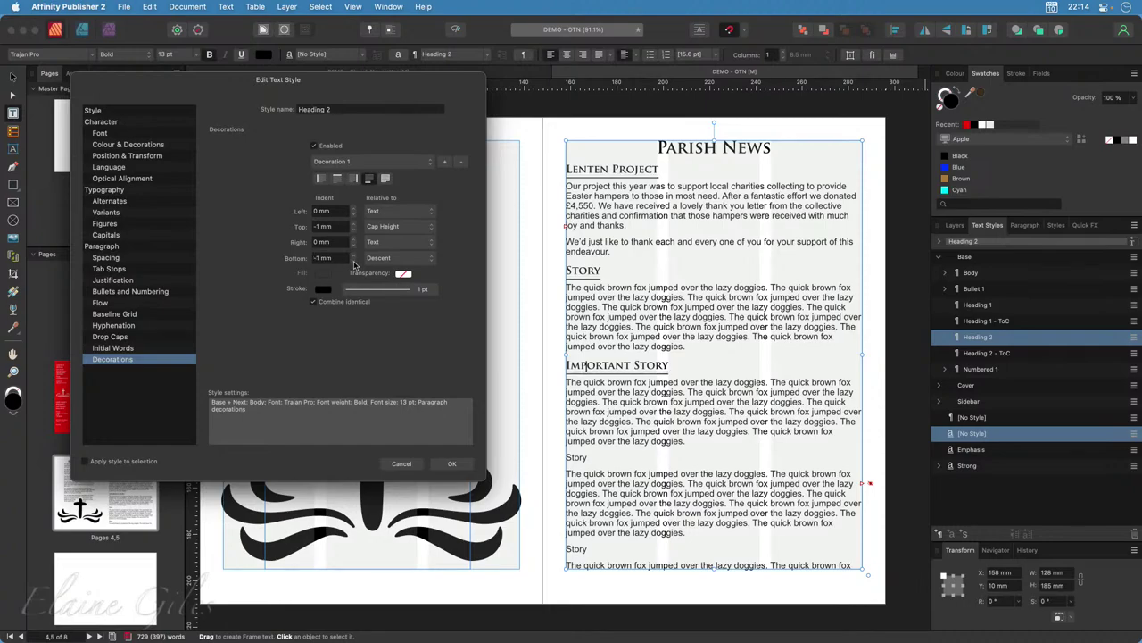
click(353, 263)
click(353, 255)
click(354, 256)
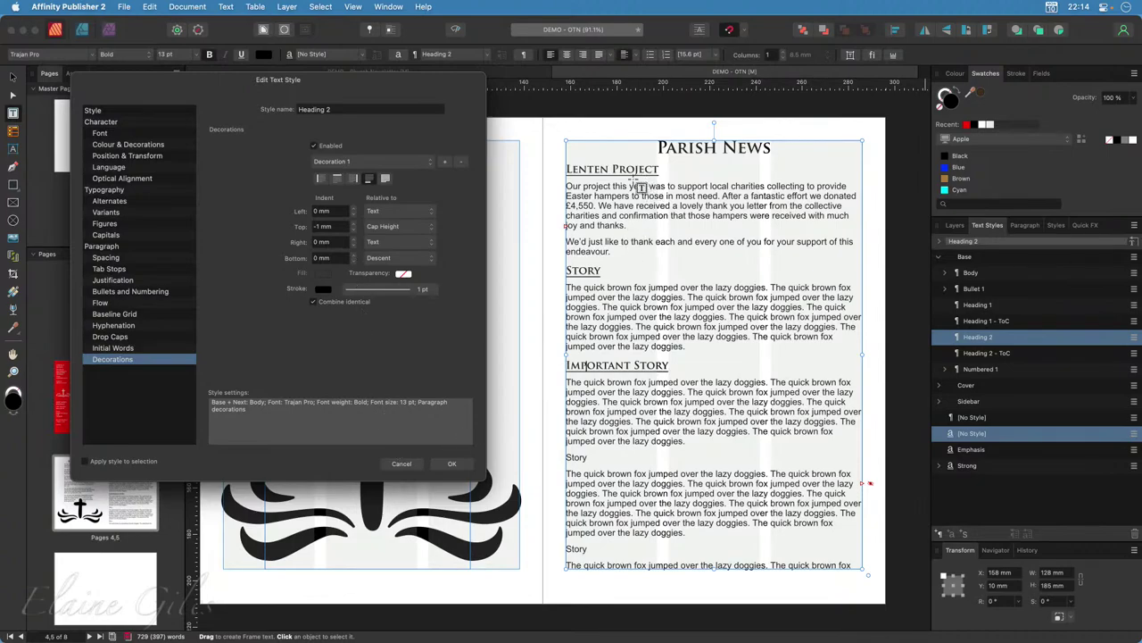
click(452, 464)
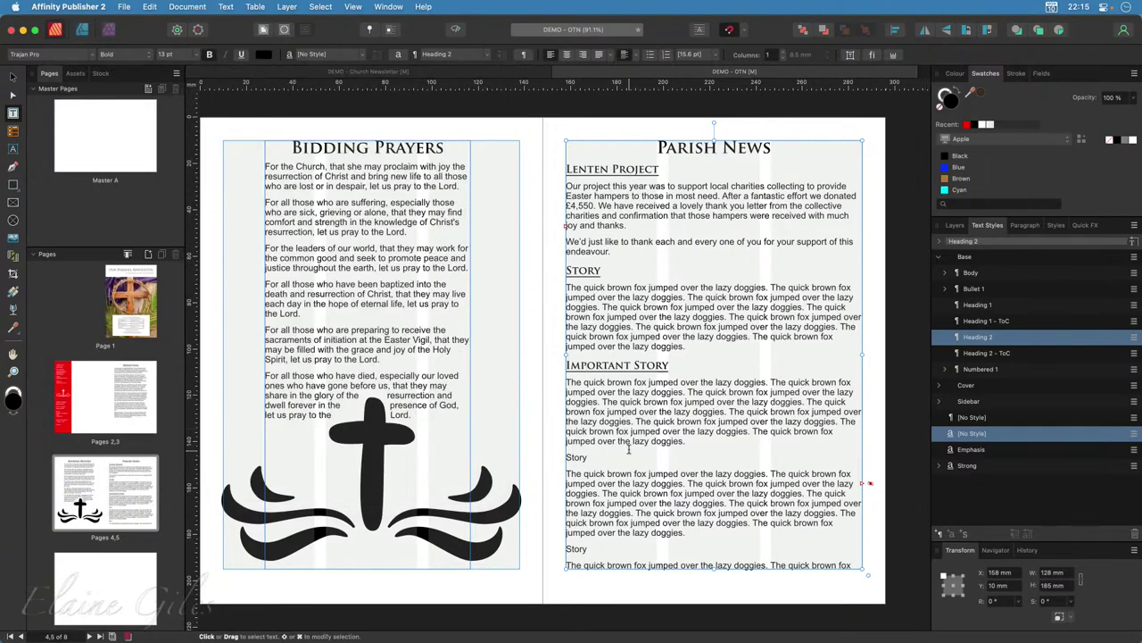
Apply the Heading 2 style to the last two Story headings on page 5.
click(568, 465)
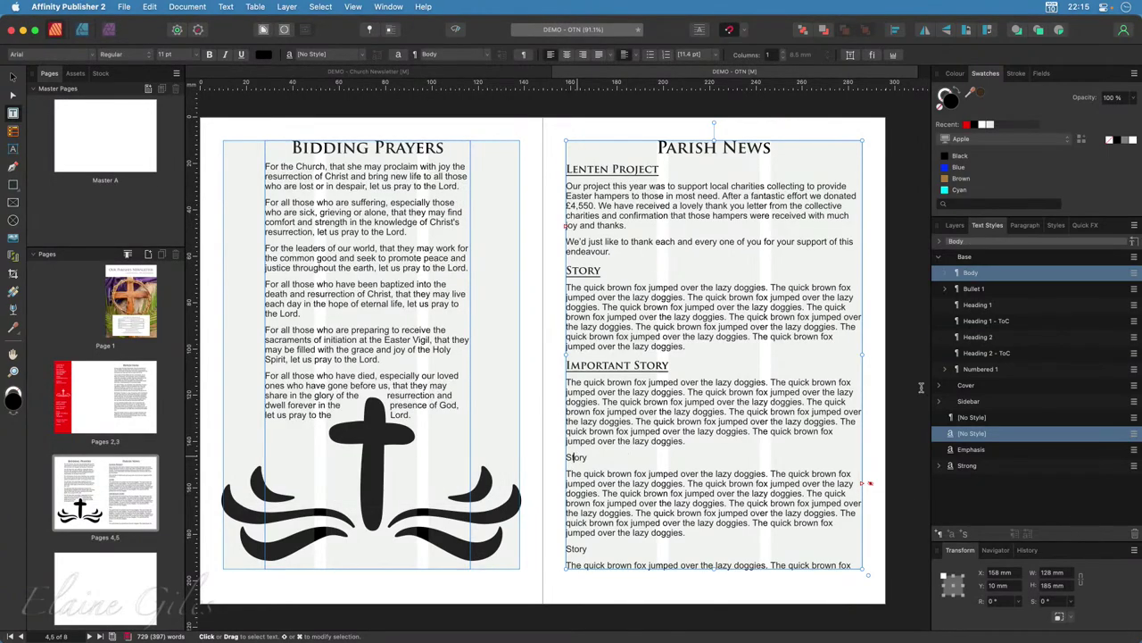
click(978, 336)
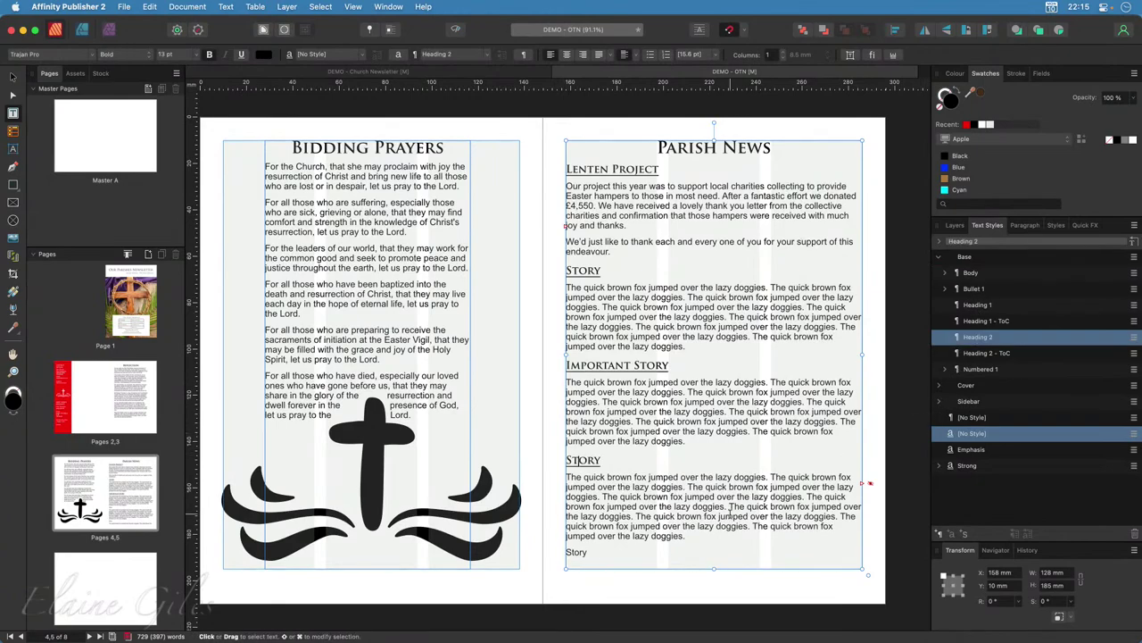
click(576, 553)
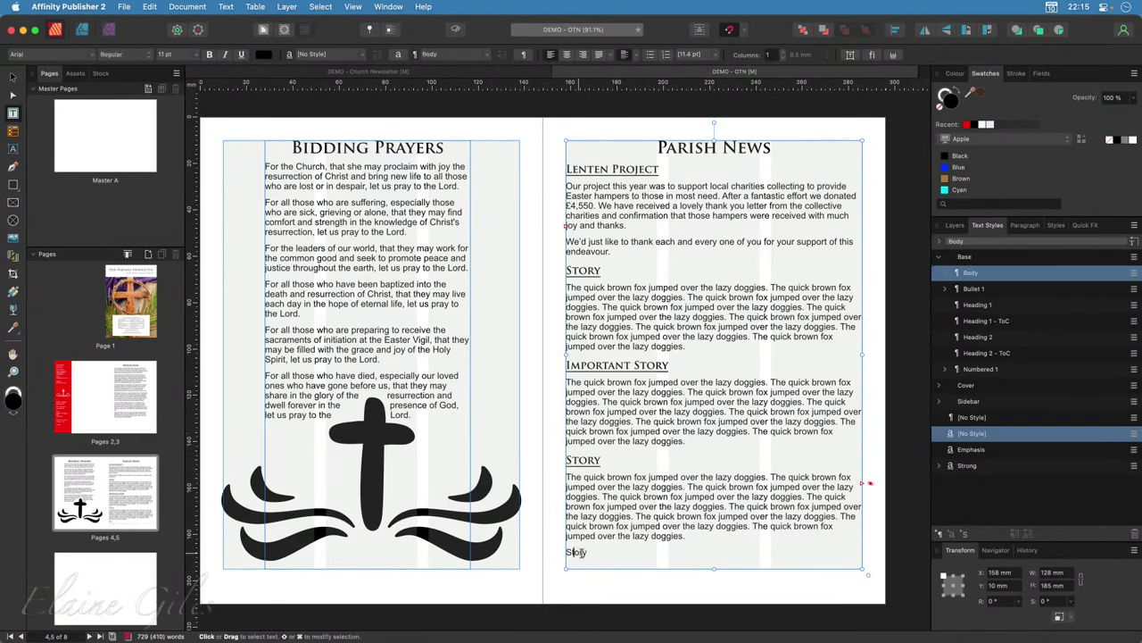
click(977, 339)
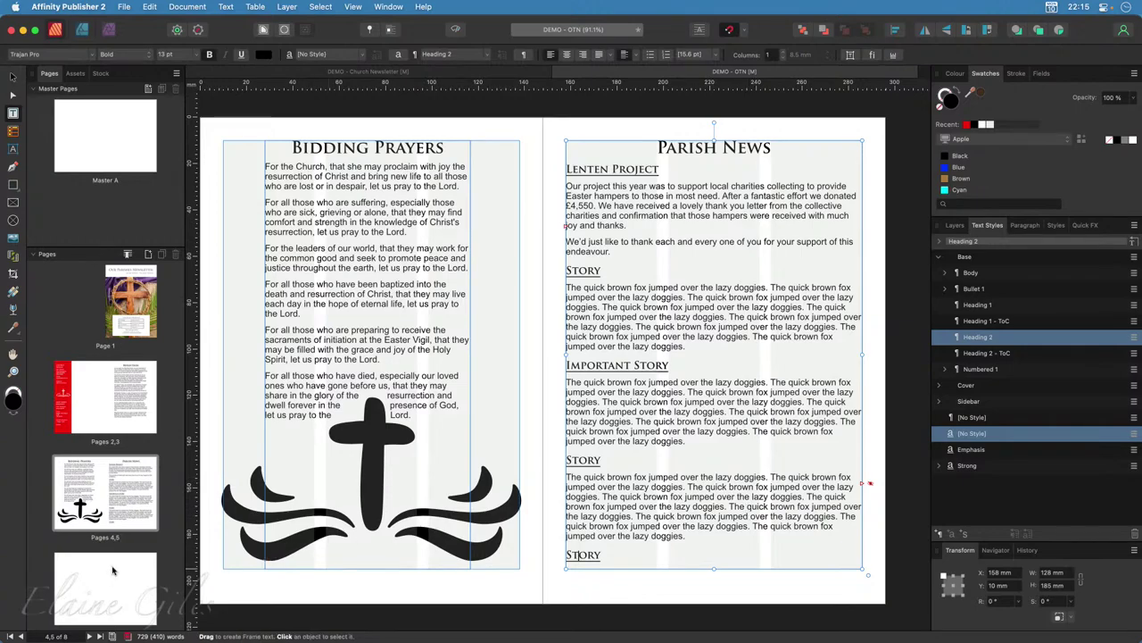
Draw a 128 x 185 mm text frame within page 6's margins and flow page 5's overflowing Parish News text into it.
click(102, 591)
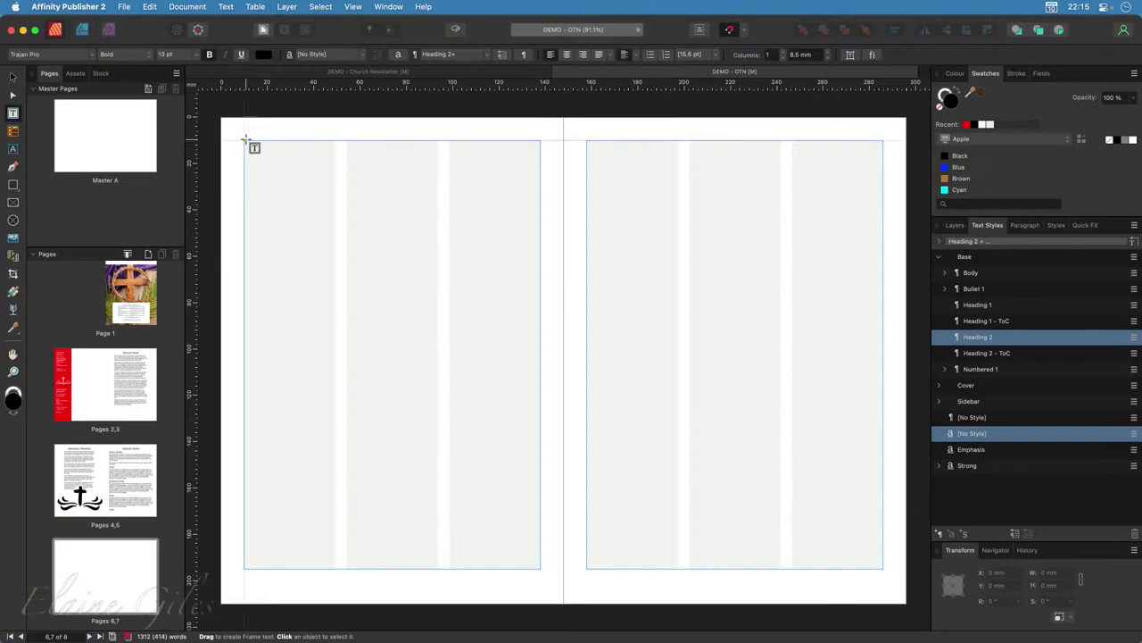
drag(245, 141, 540, 569)
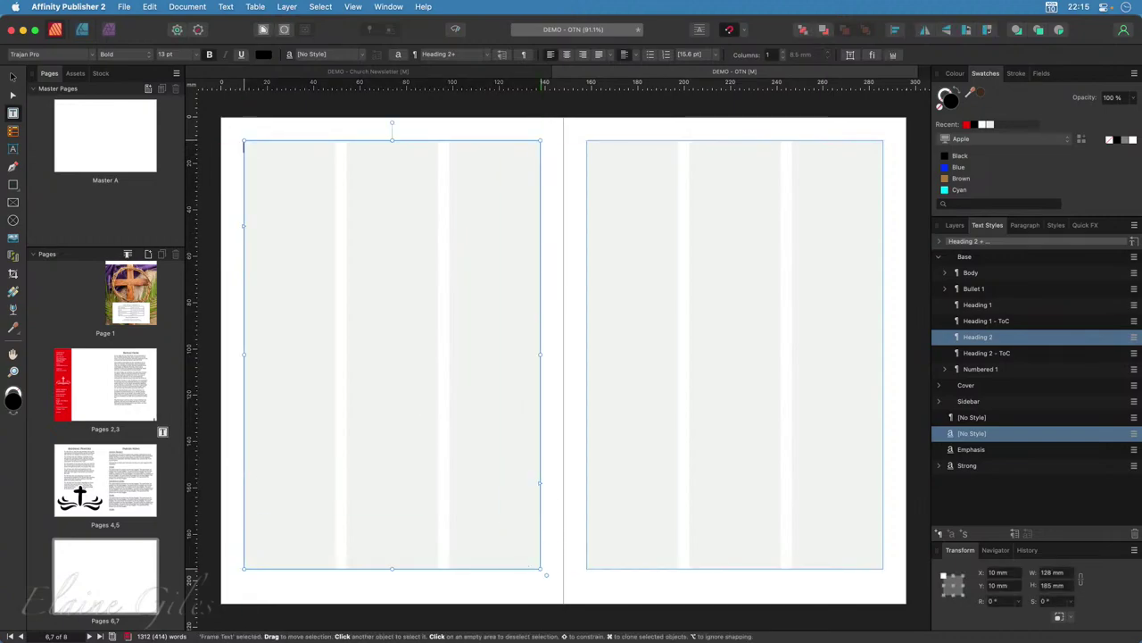
click(135, 466)
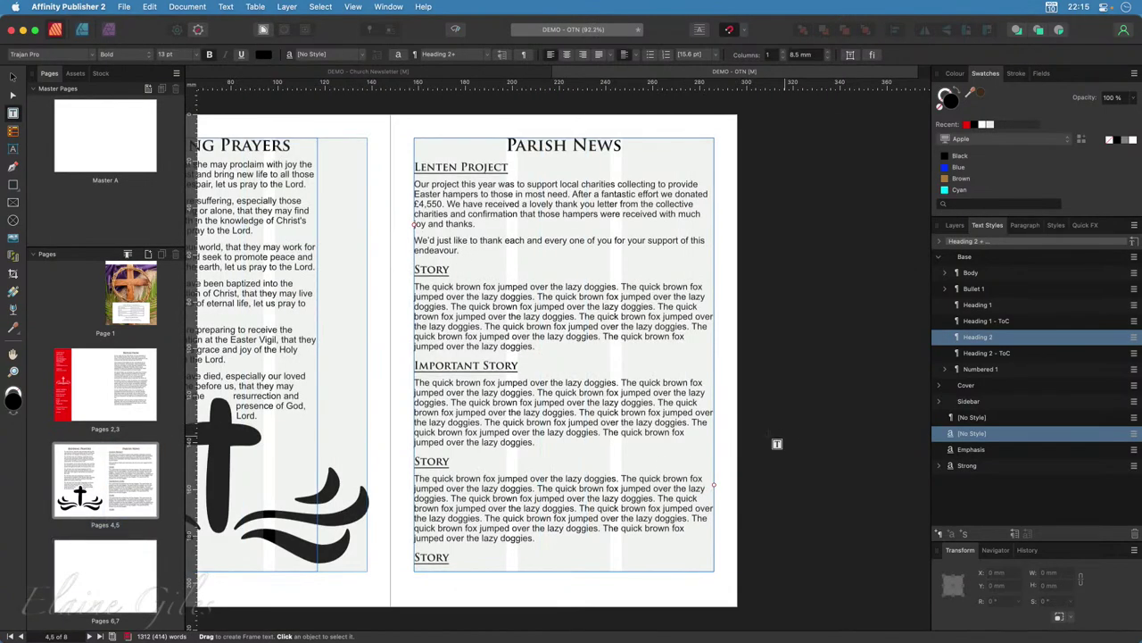
click(696, 490)
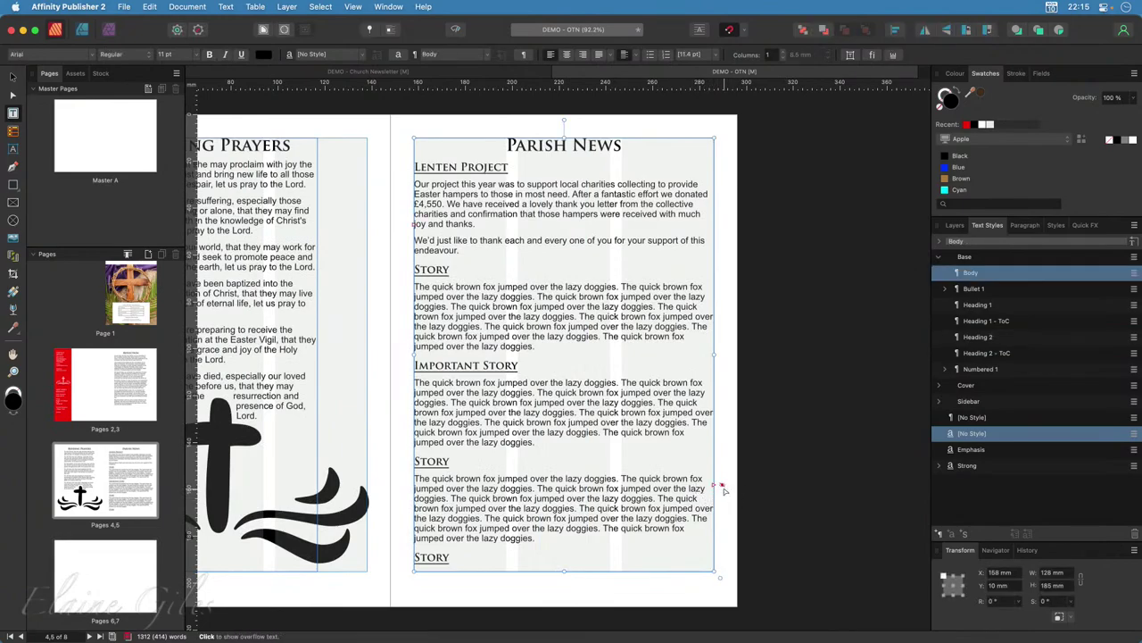
click(721, 486)
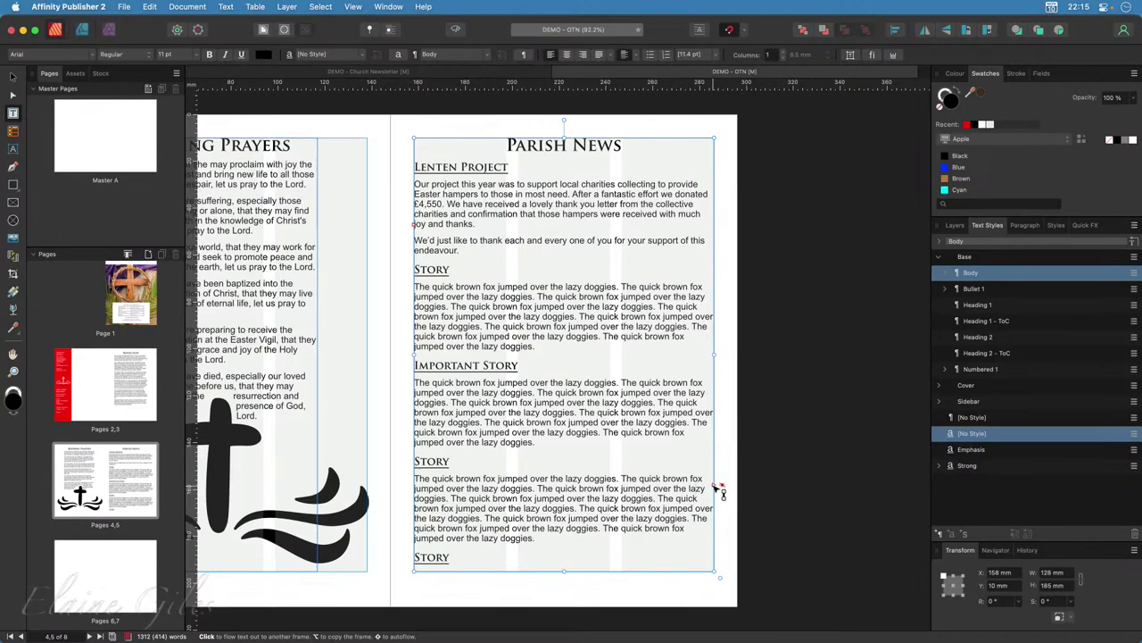
click(720, 486)
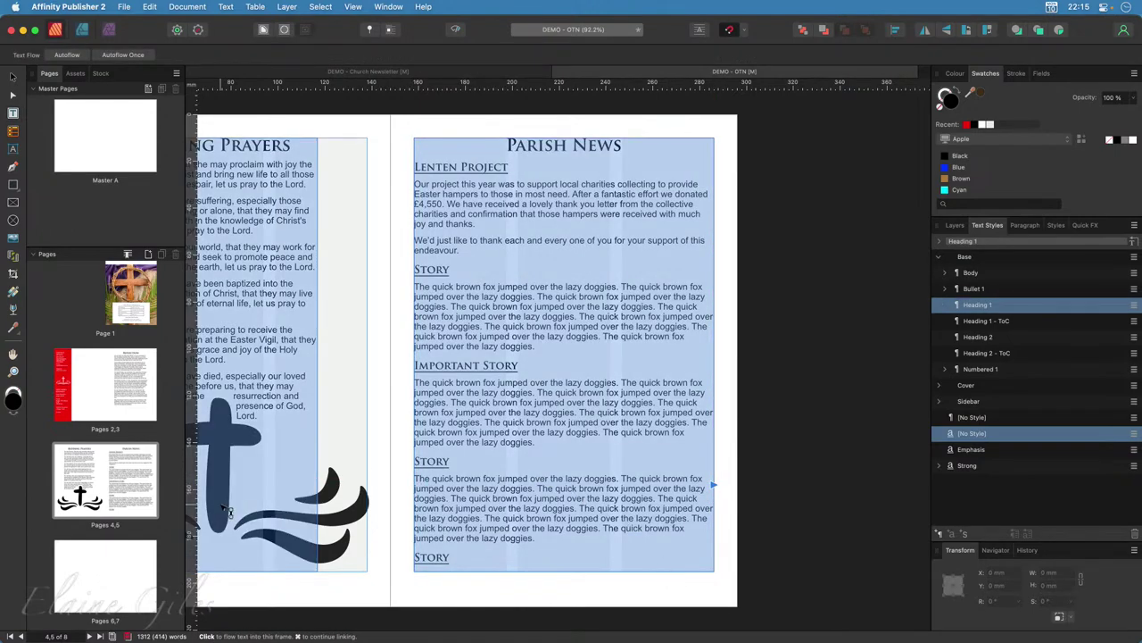
click(94, 580)
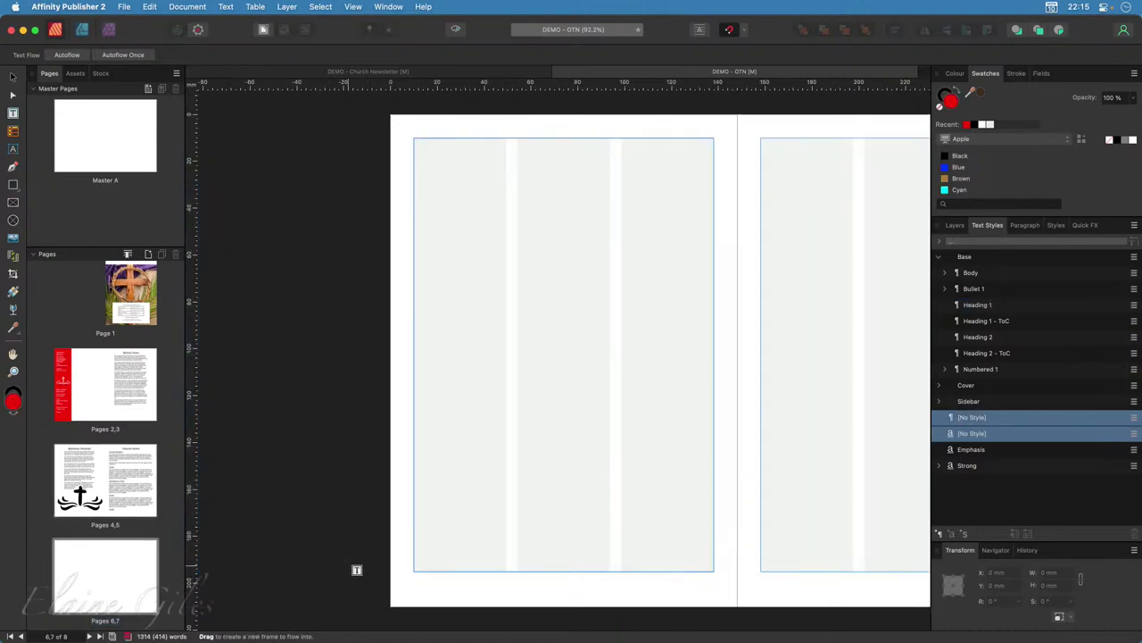
click(521, 330)
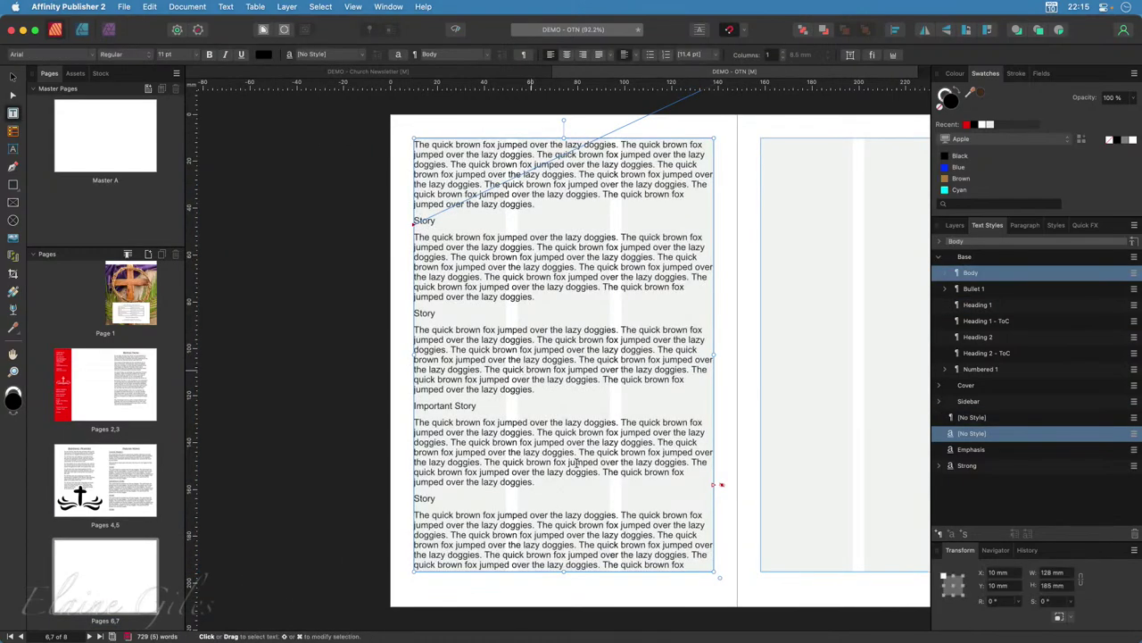
scroll(625, 507, right, 5)
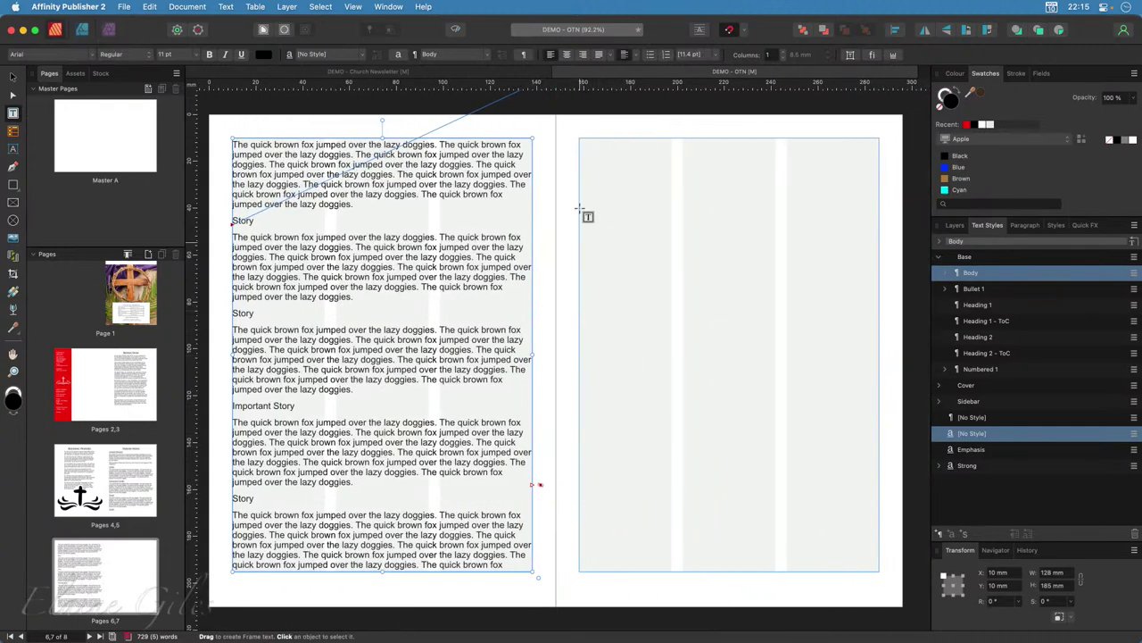
Draw a 128 x 185 mm text frame within page 7's margins and flow page 6's overflowing text into it.
drag(579, 139, 884, 571)
click(531, 485)
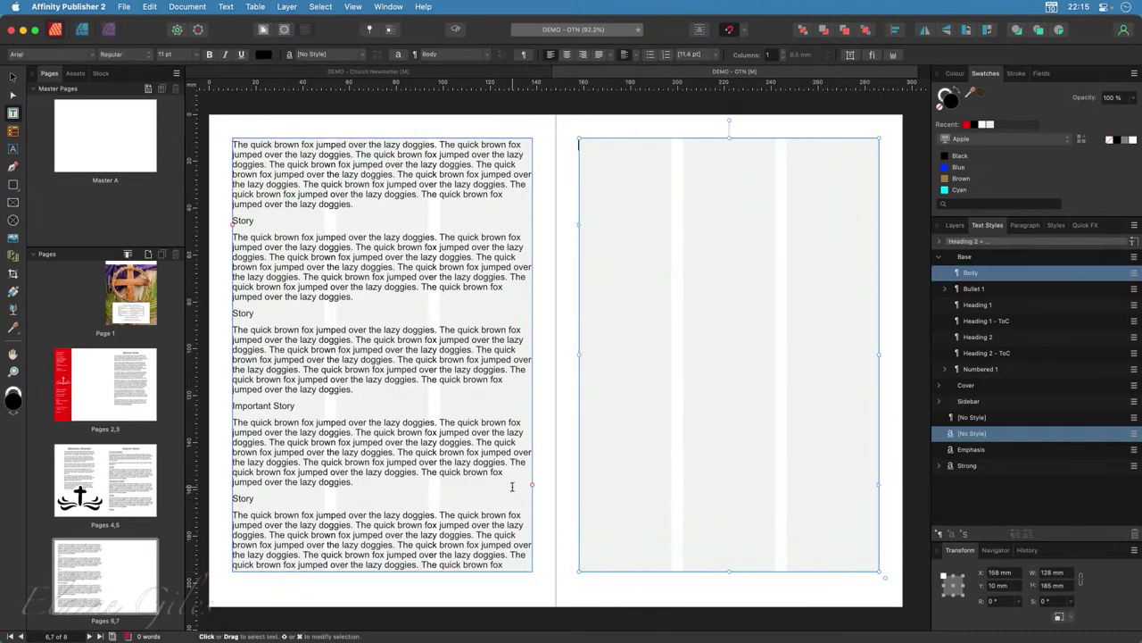
click(714, 360)
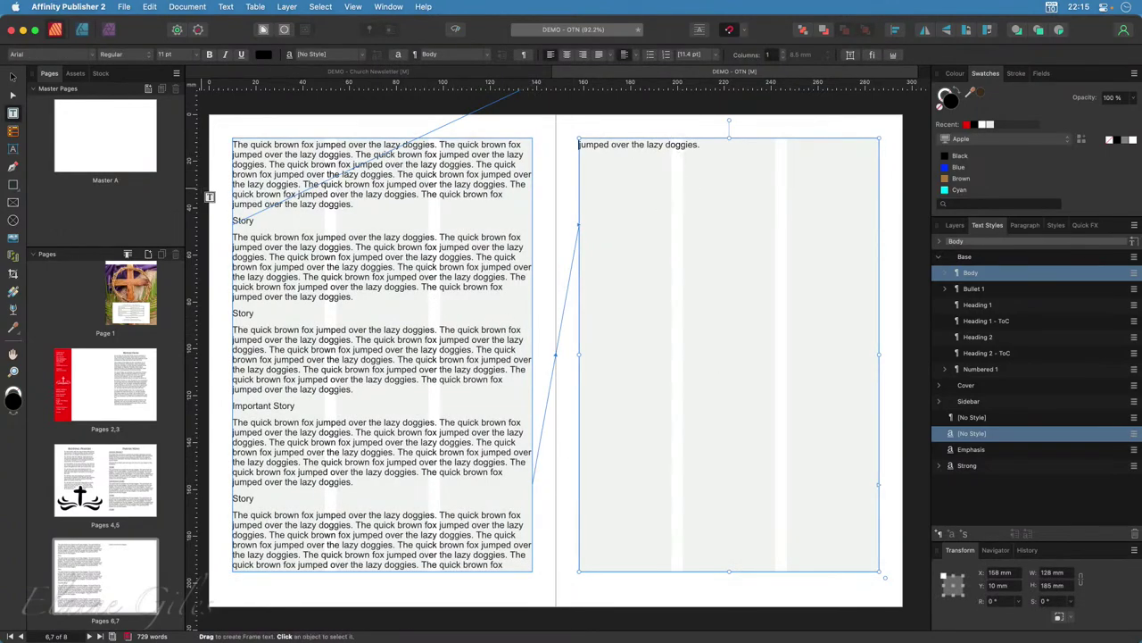
Apply the Heading 2 style to the three Story headings and the Important Story heading on page 6.
click(247, 220)
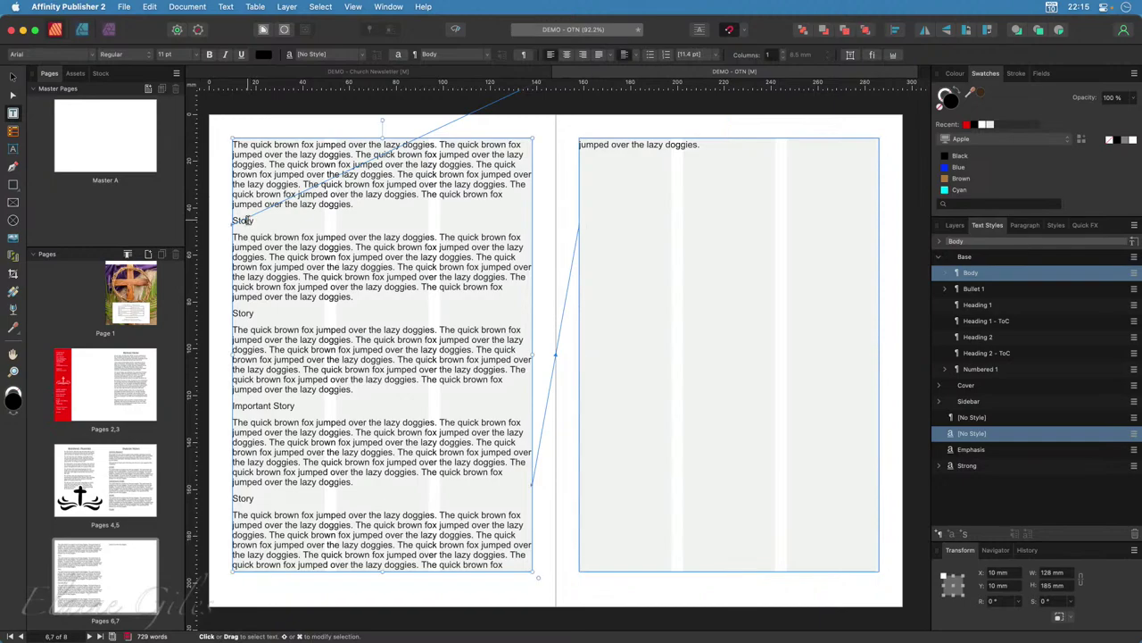
click(965, 337)
click(239, 317)
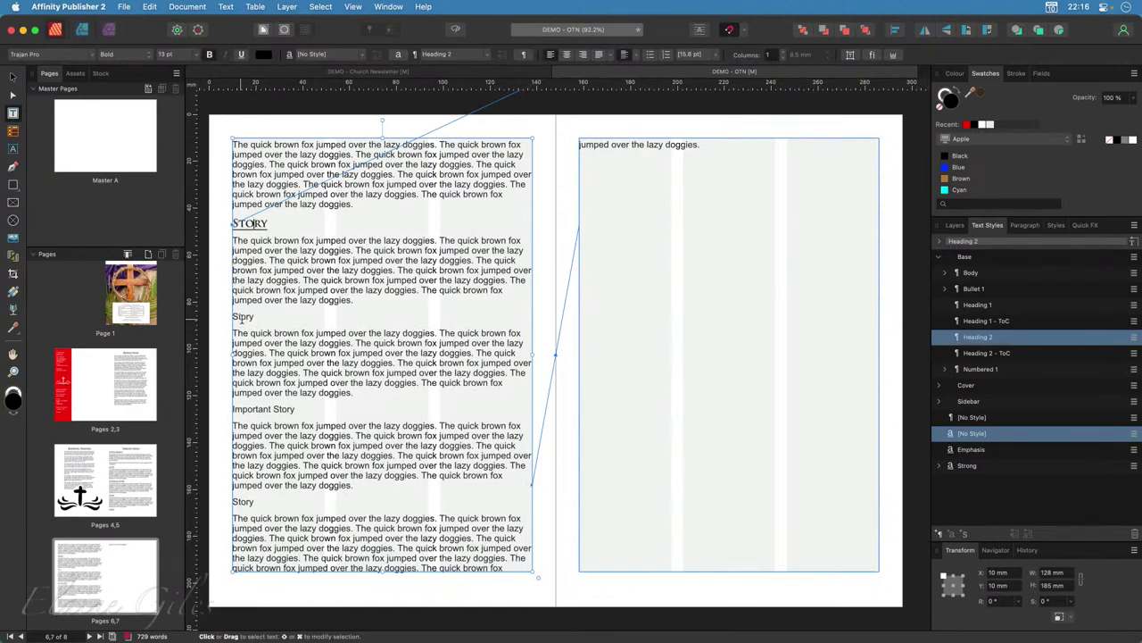
click(969, 338)
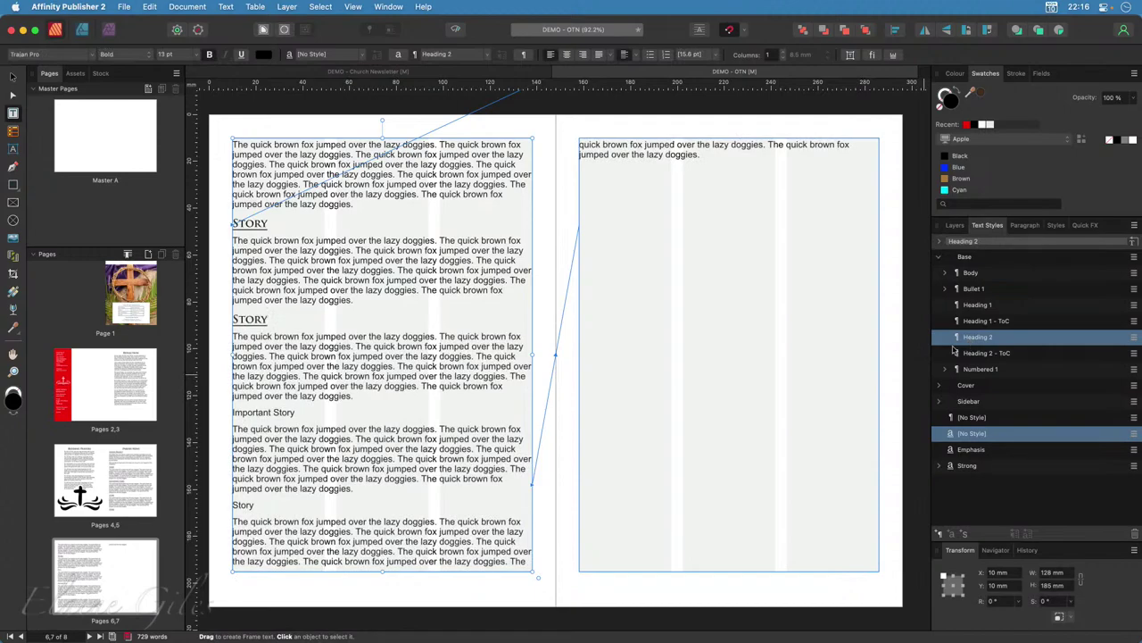
click(257, 412)
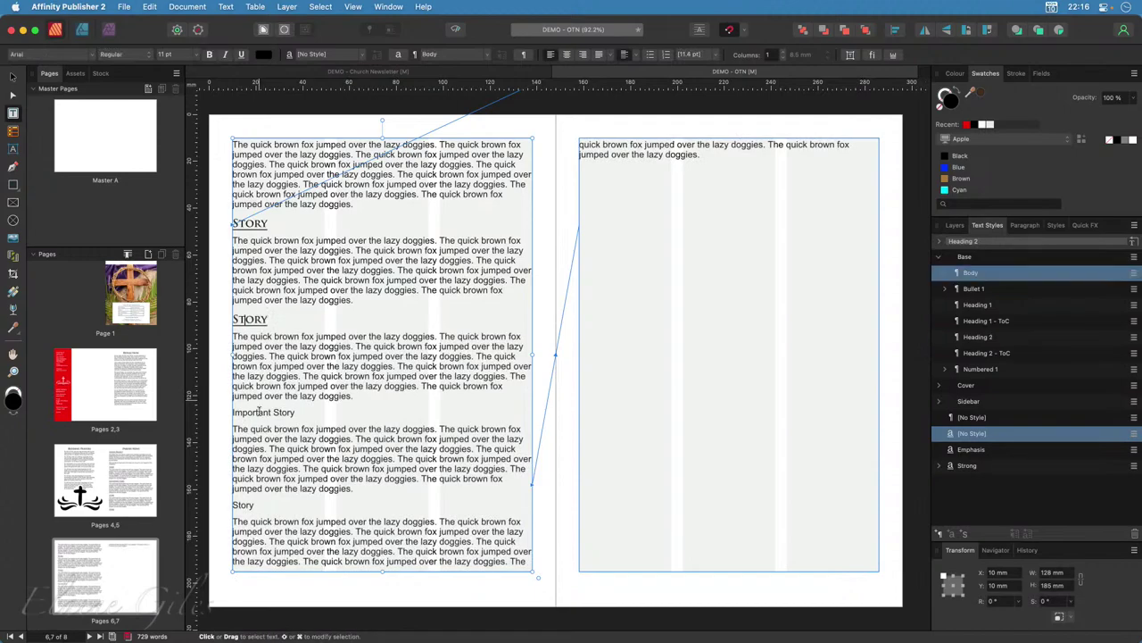
click(975, 339)
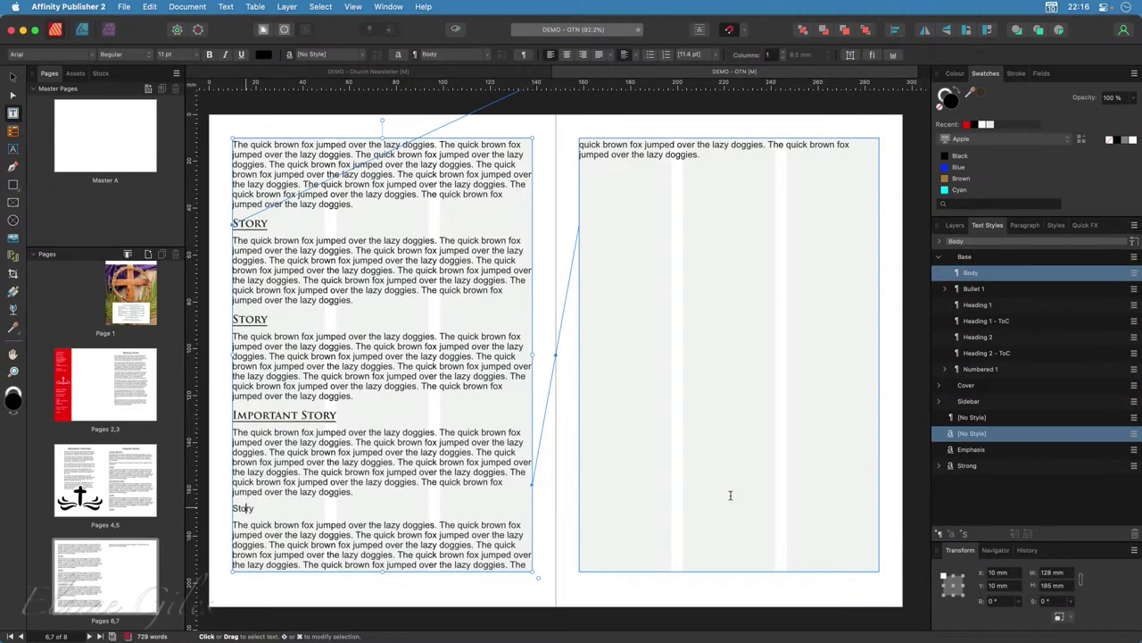
click(975, 337)
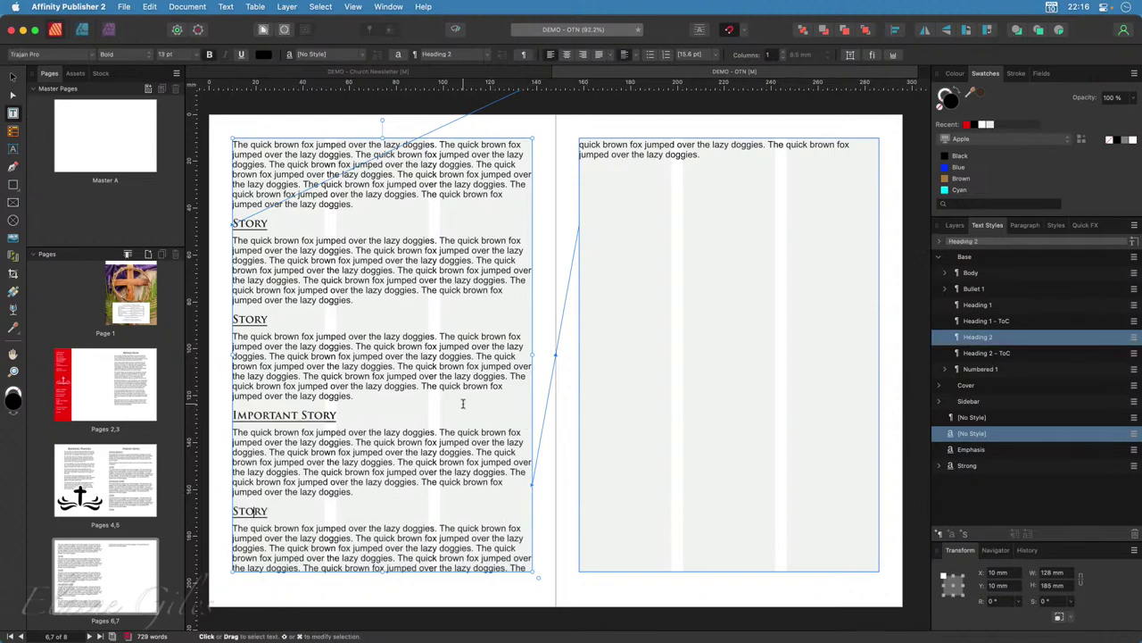
scroll(462, 403, left, 2)
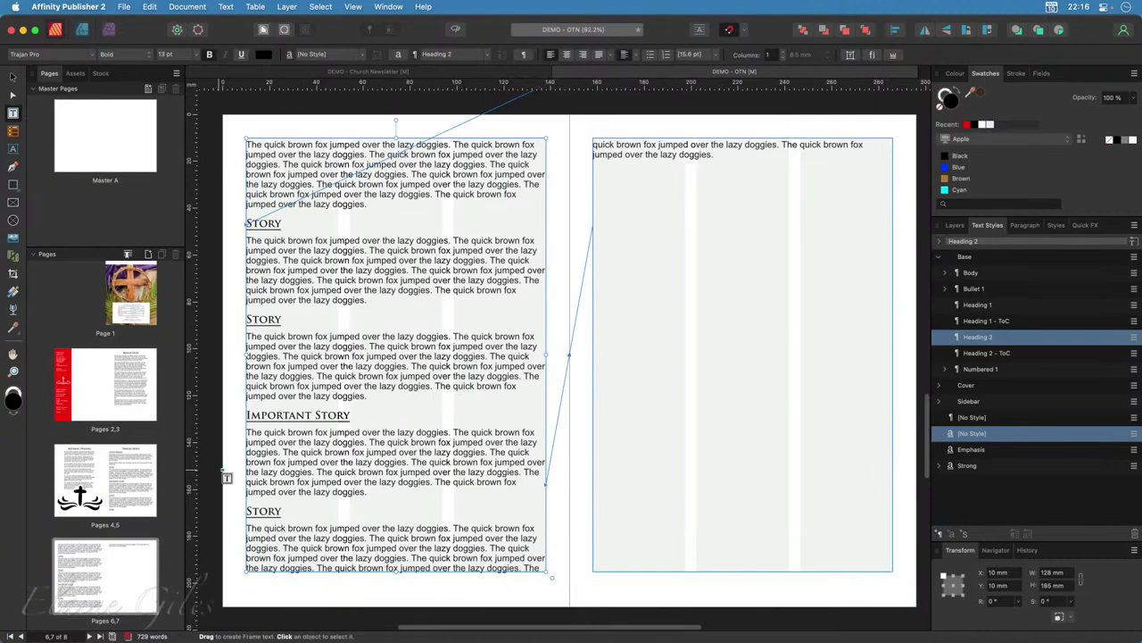
Return to the spread of pages 2 and 3 and try a recent colour on page 2's red sidebar.
click(109, 451)
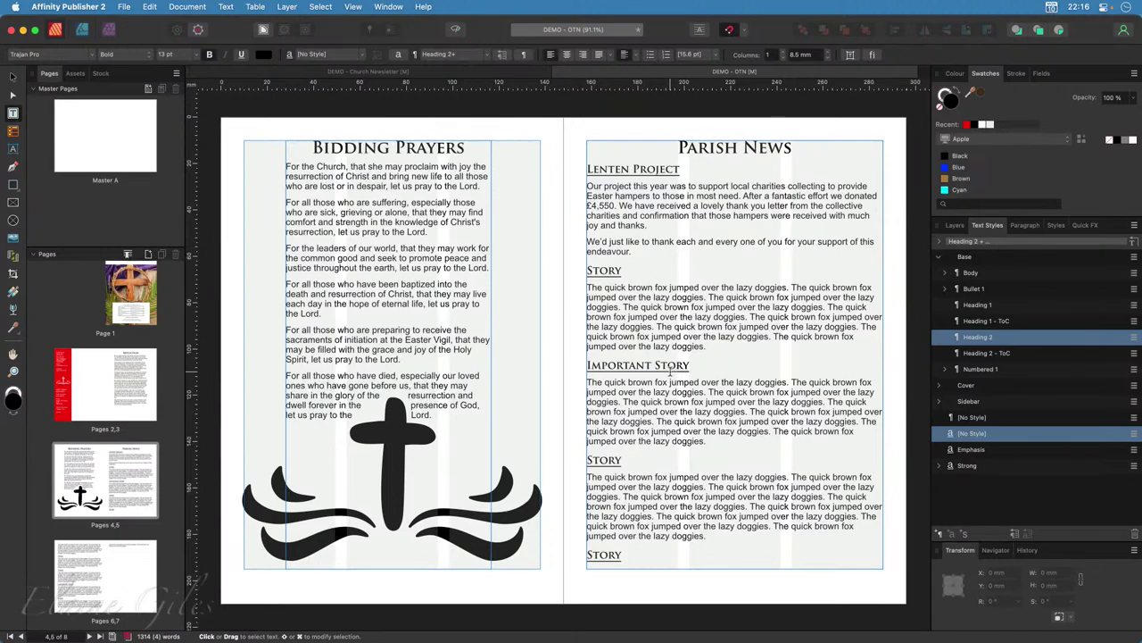
scroll(124, 457, down, 3)
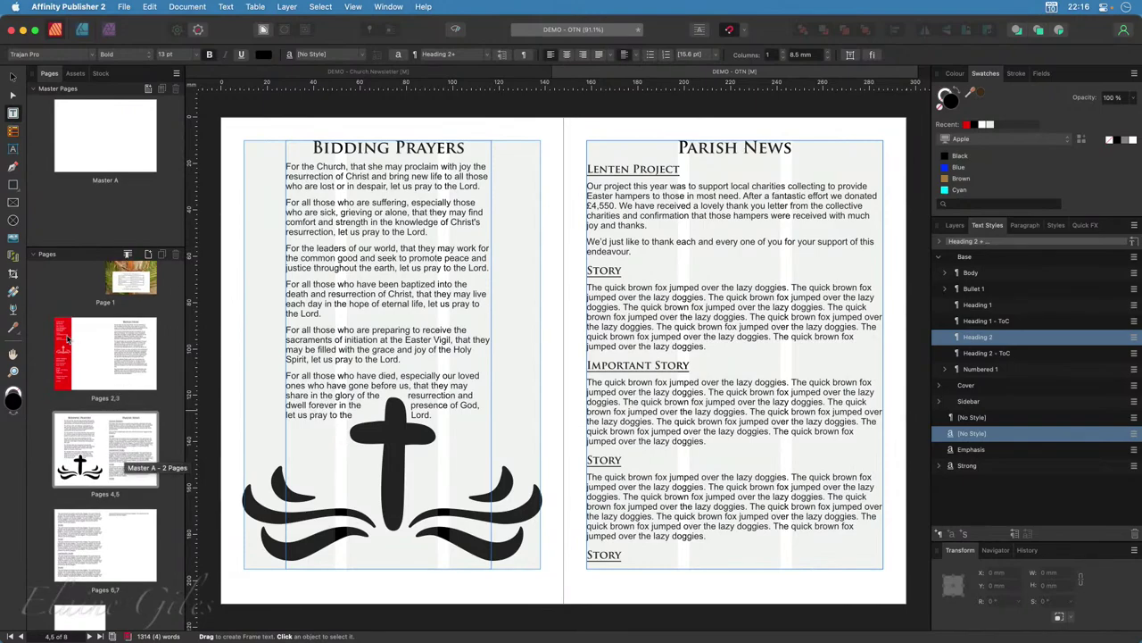
click(106, 352)
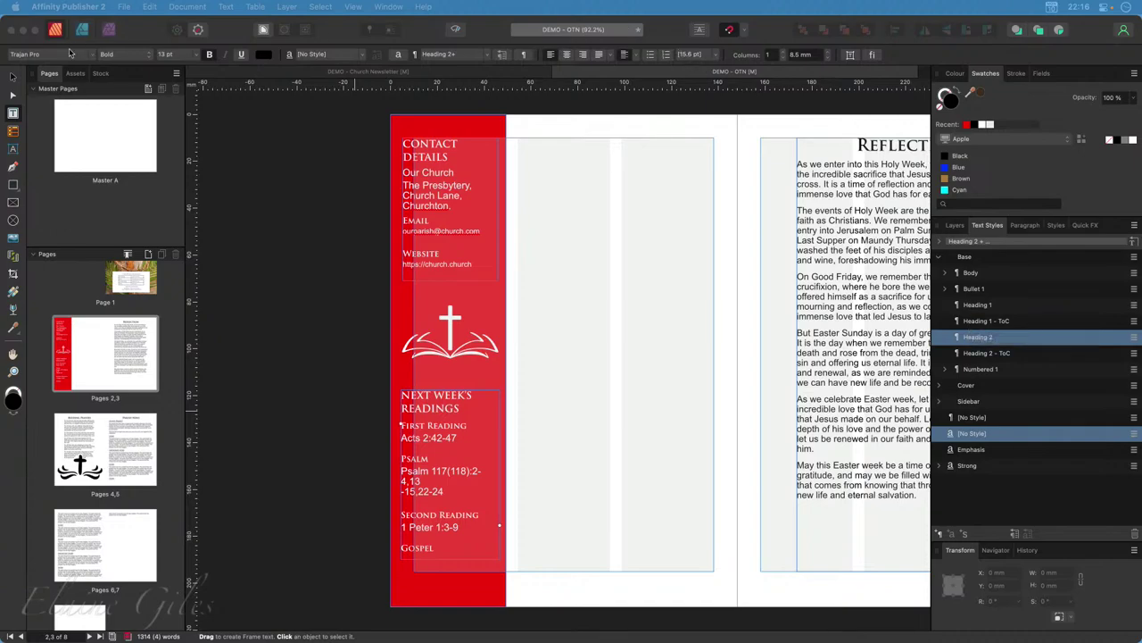
click(13, 78)
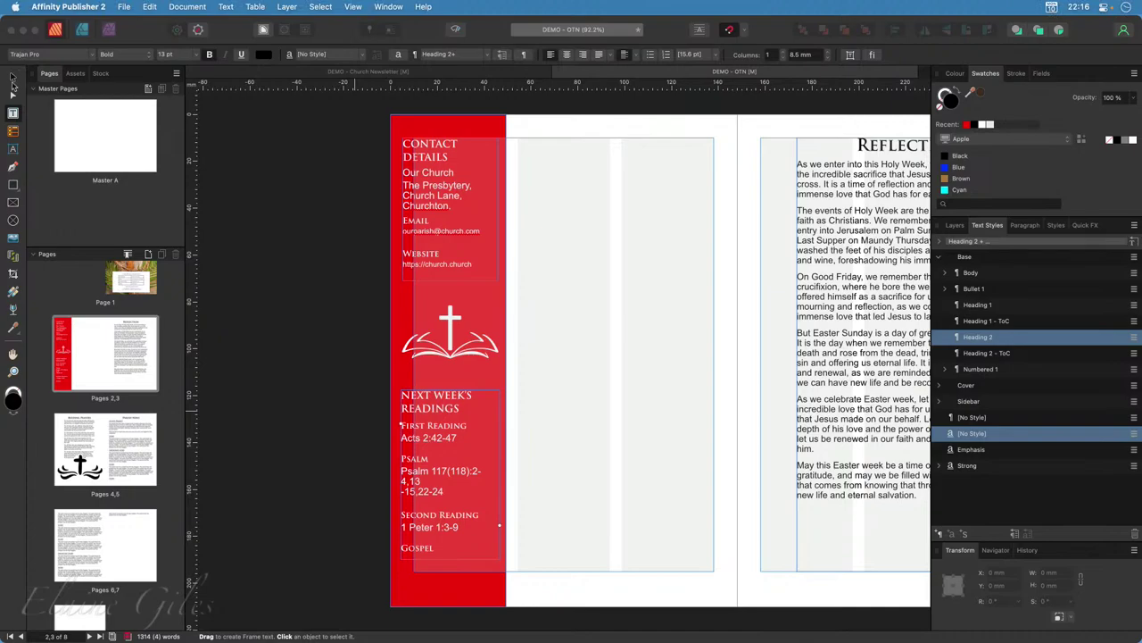
click(260, 171)
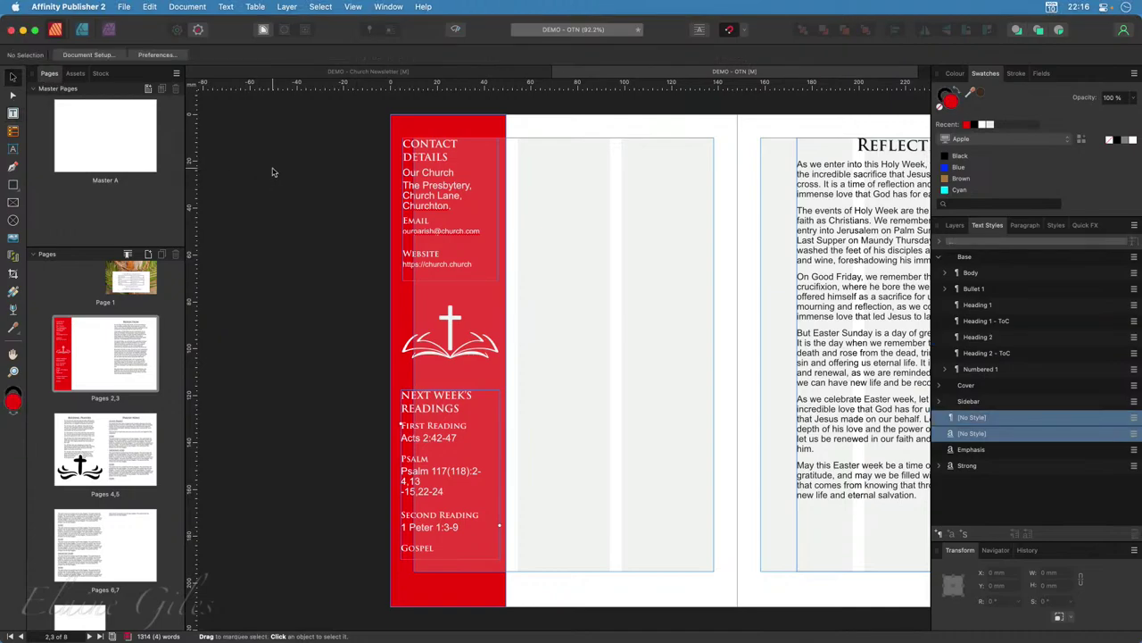
click(403, 125)
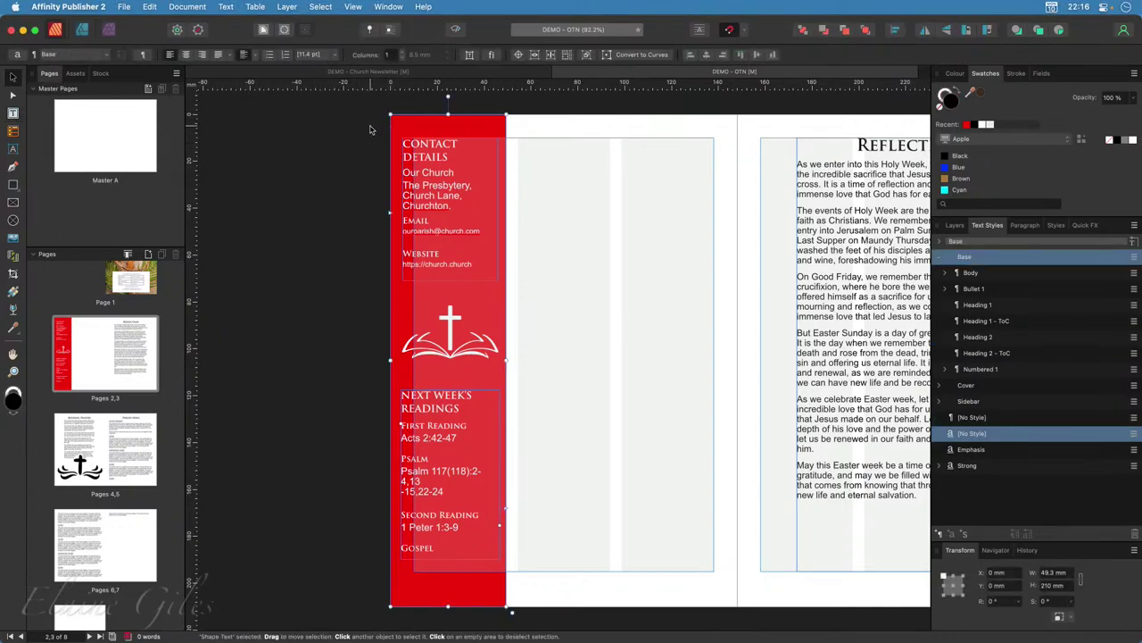
click(970, 127)
key(super+z)
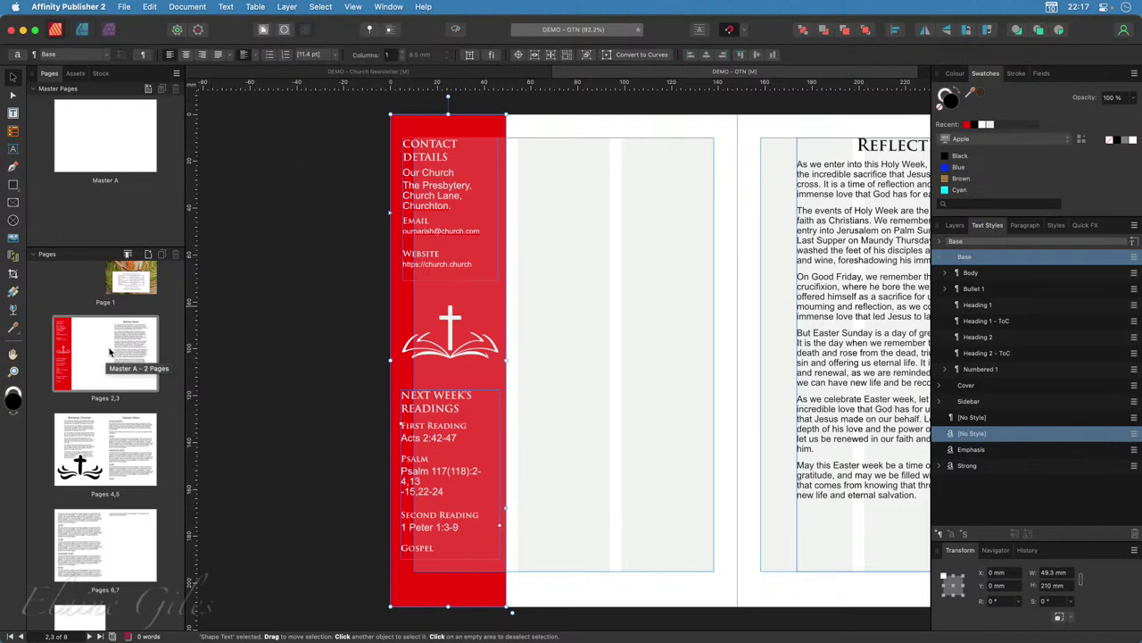
Review the page thumbnails from the cover to page 8 and the layout of pages 2 and 3.
scroll(100, 482, up, 3)
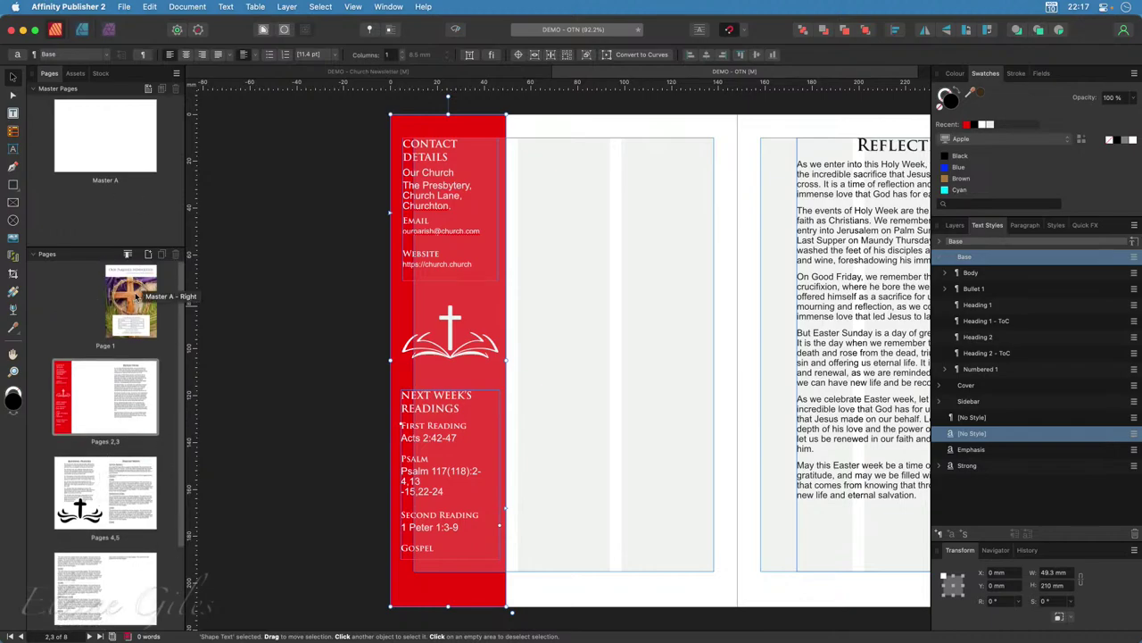
scroll(119, 364, down, 5)
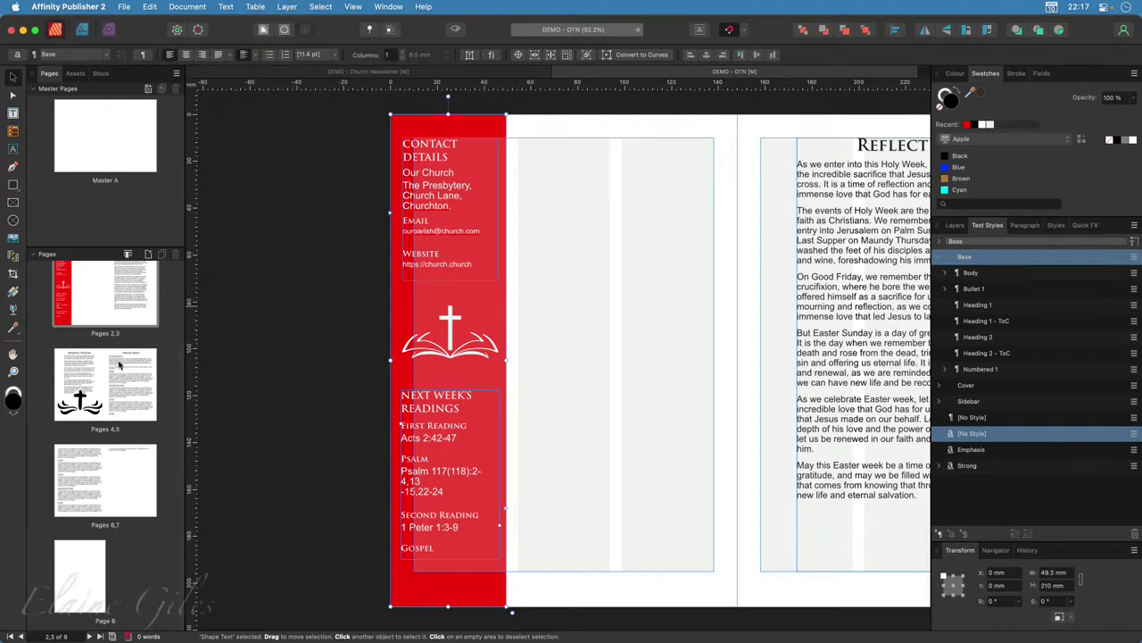
scroll(119, 364, up, 3)
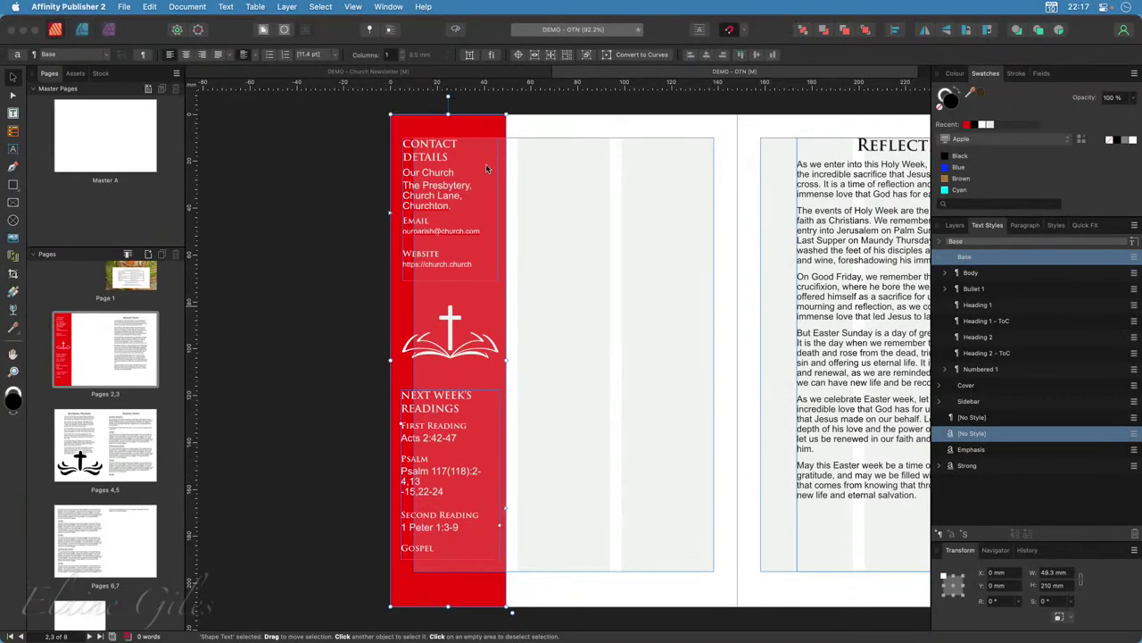
scroll(486, 163, right, 5)
scroll(449, 180, left, 2)
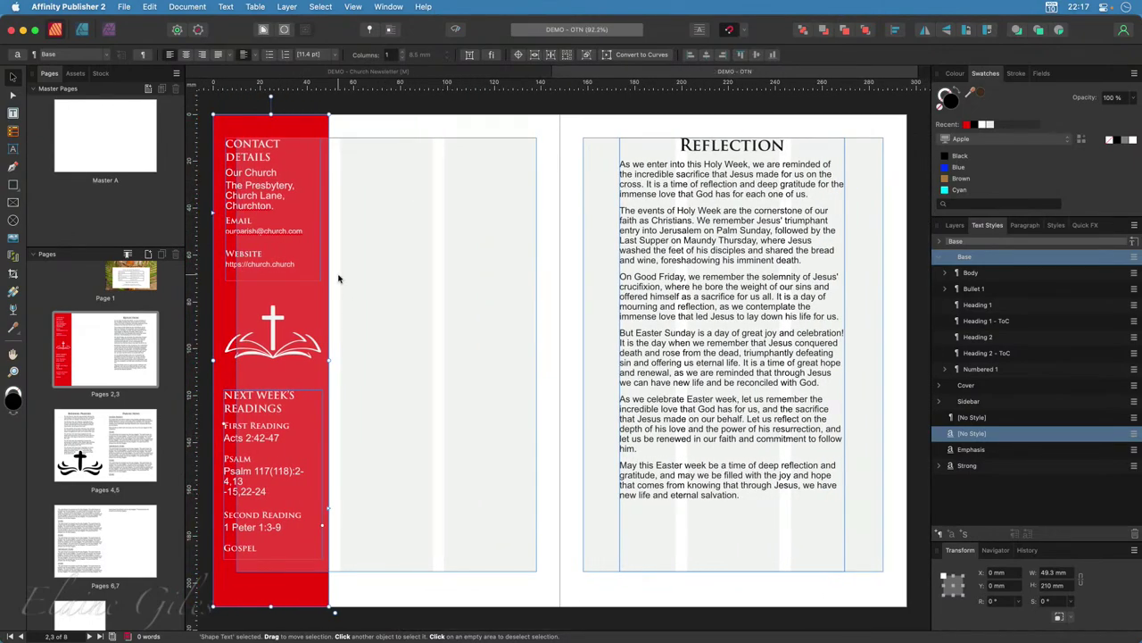
scroll(89, 367, down, 1)
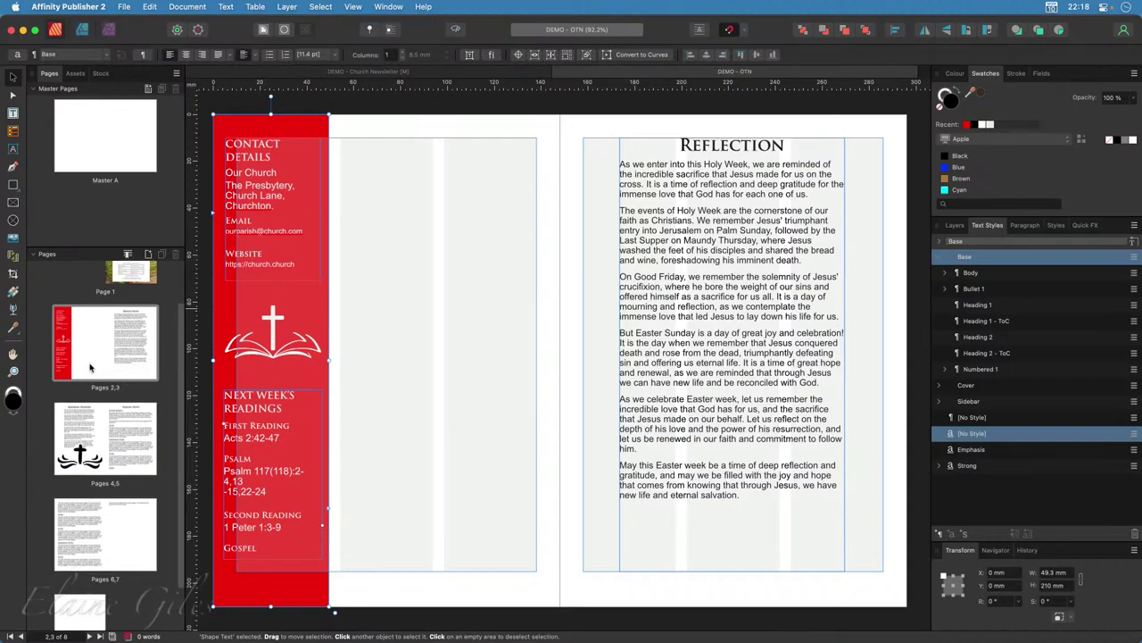
scroll(89, 367, down, 3)
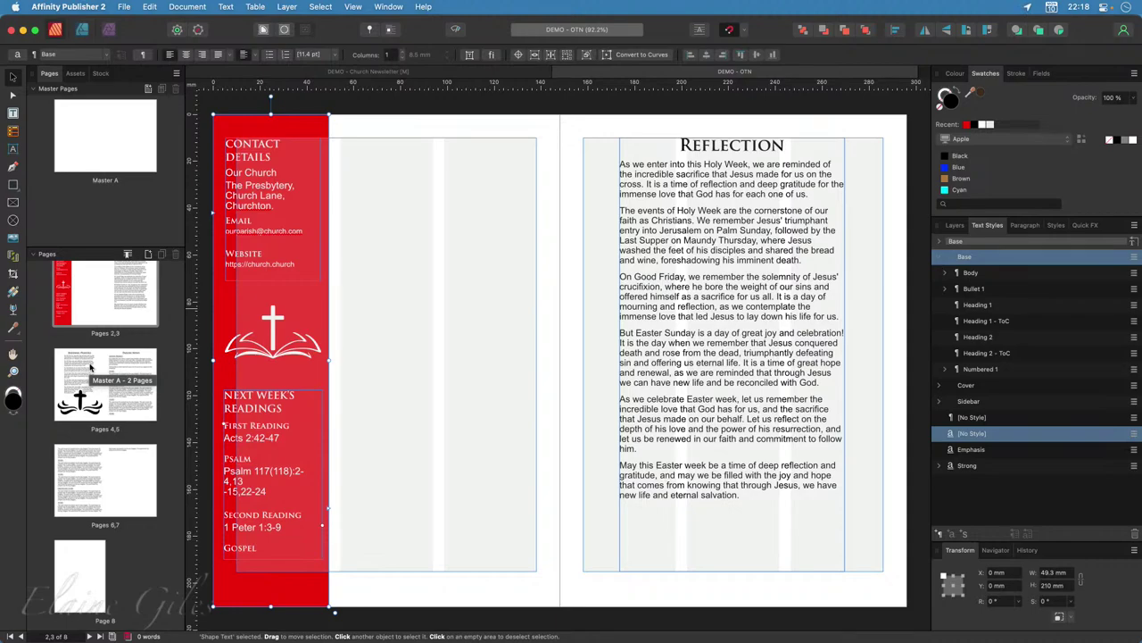
scroll(90, 357, up, 1)
Nudge the Reflection text frame on page 3 horizontally to about X 174 mm.
click(89, 303)
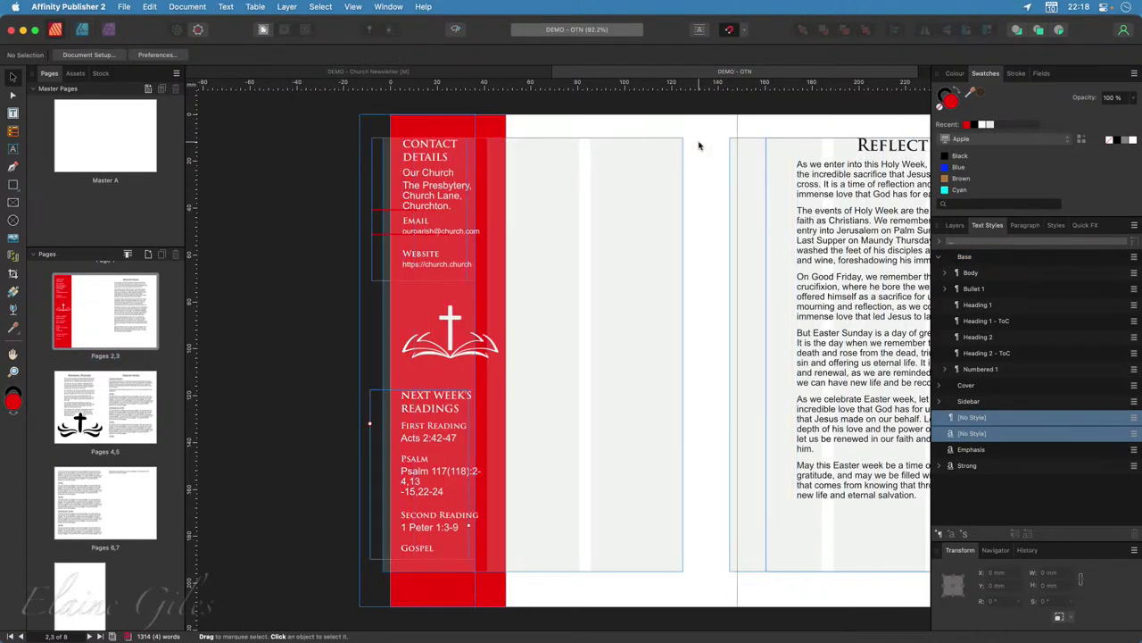
scroll(702, 145, right, 4)
click(728, 256)
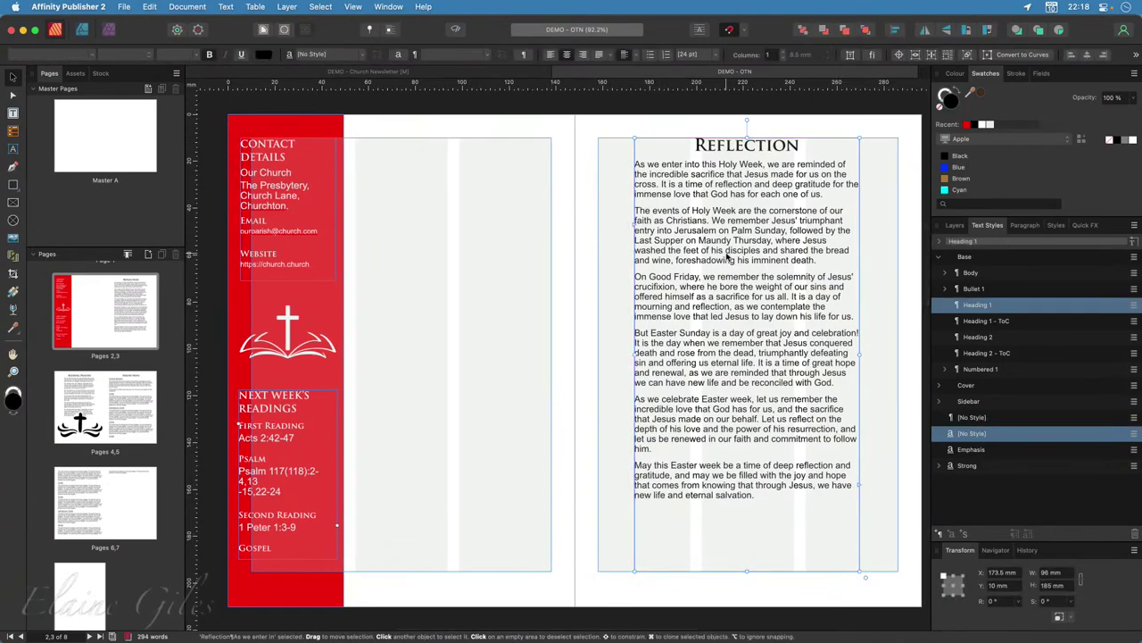
mouse_move(761, 253)
mouse_down()
mouse_move(393, 251)
mouse_move(446, 261)
mouse_move(812, 255)
mouse_move(750, 253)
mouse_move(763, 254)
mouse_up()
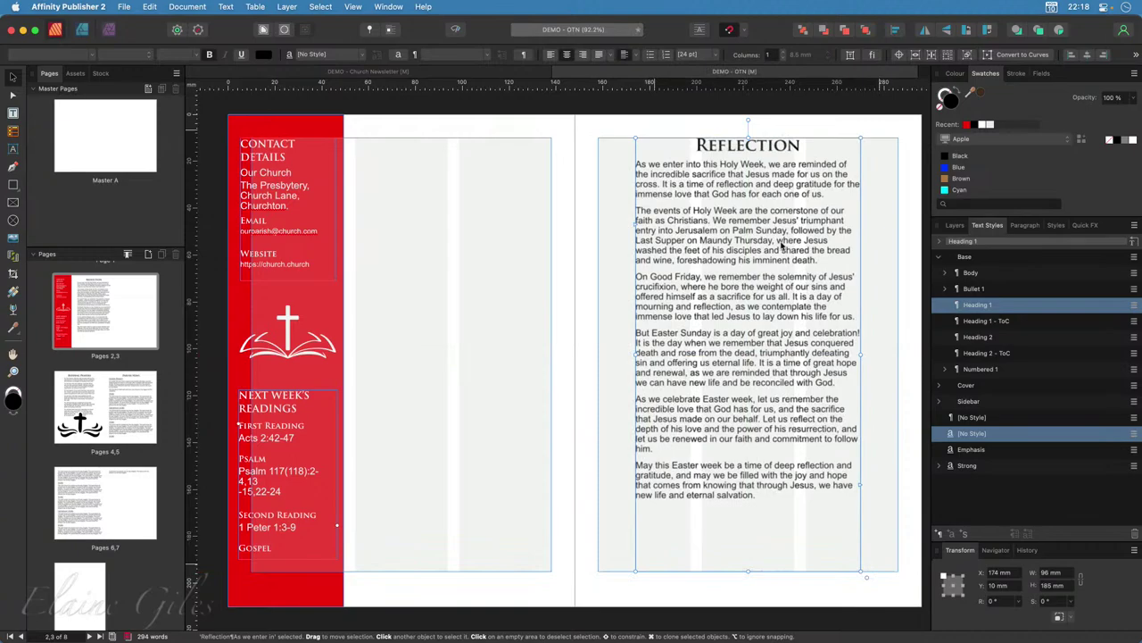
click(427, 191)
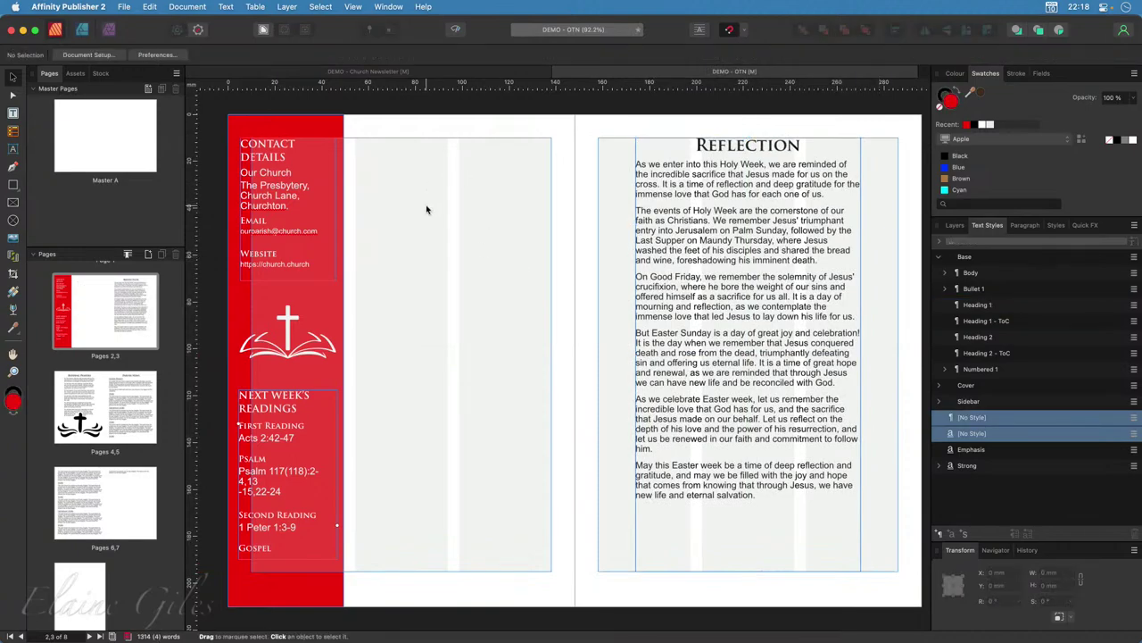
Draw a text frame about 83.7 x 54.5 mm low on page 2 beside the red sidebar, and check the spreads on pages 4 to 7.
click(12, 113)
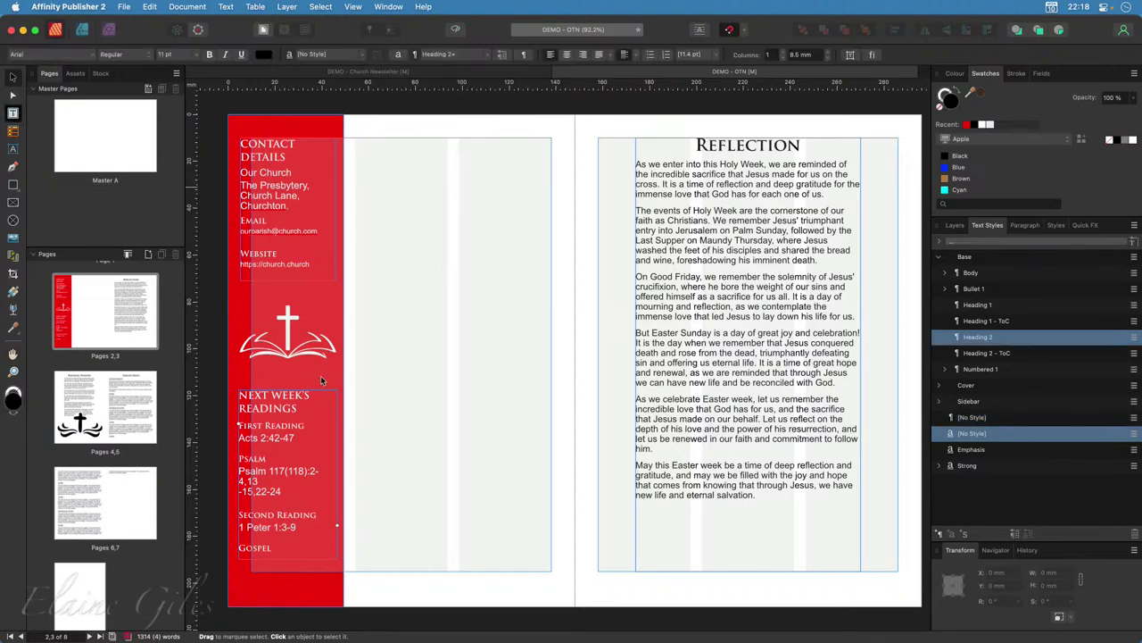
drag(357, 446, 552, 570)
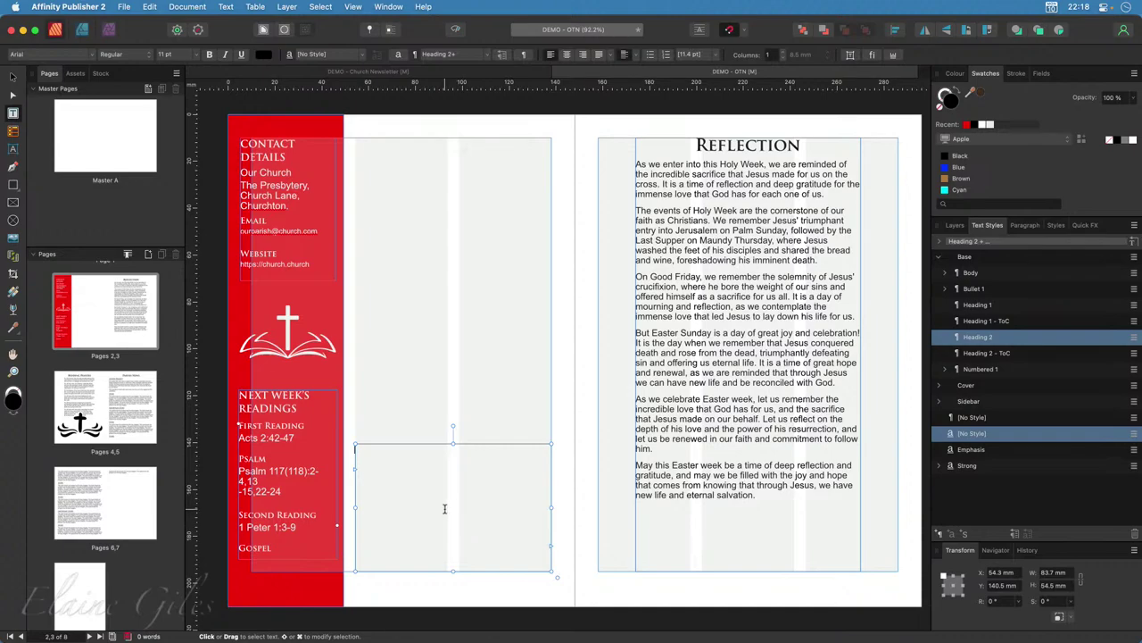
click(130, 415)
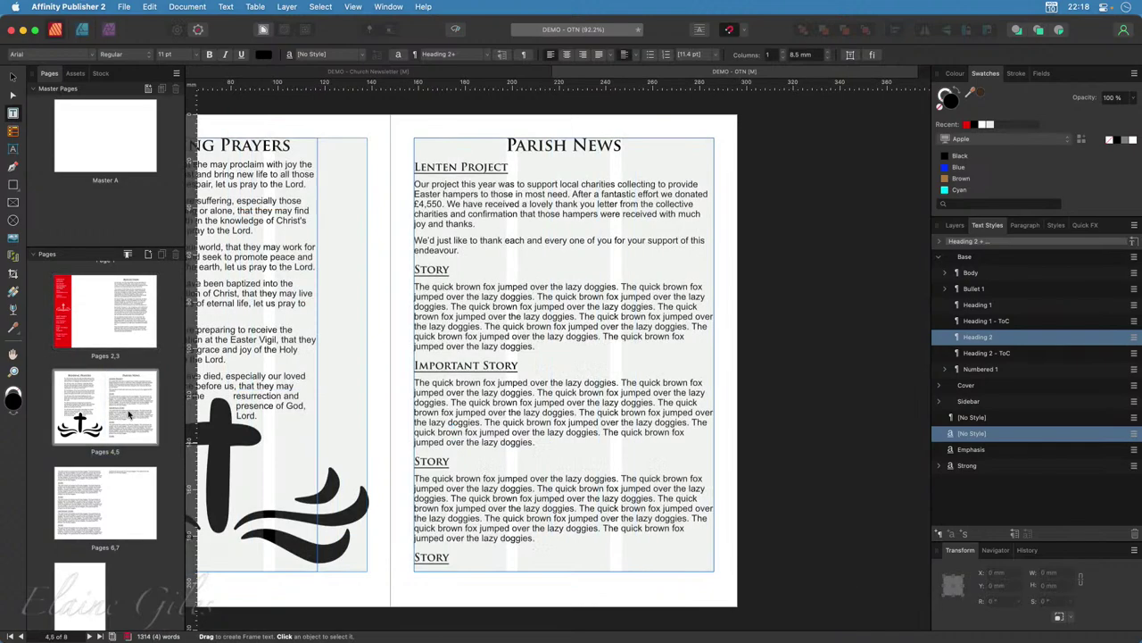
click(91, 504)
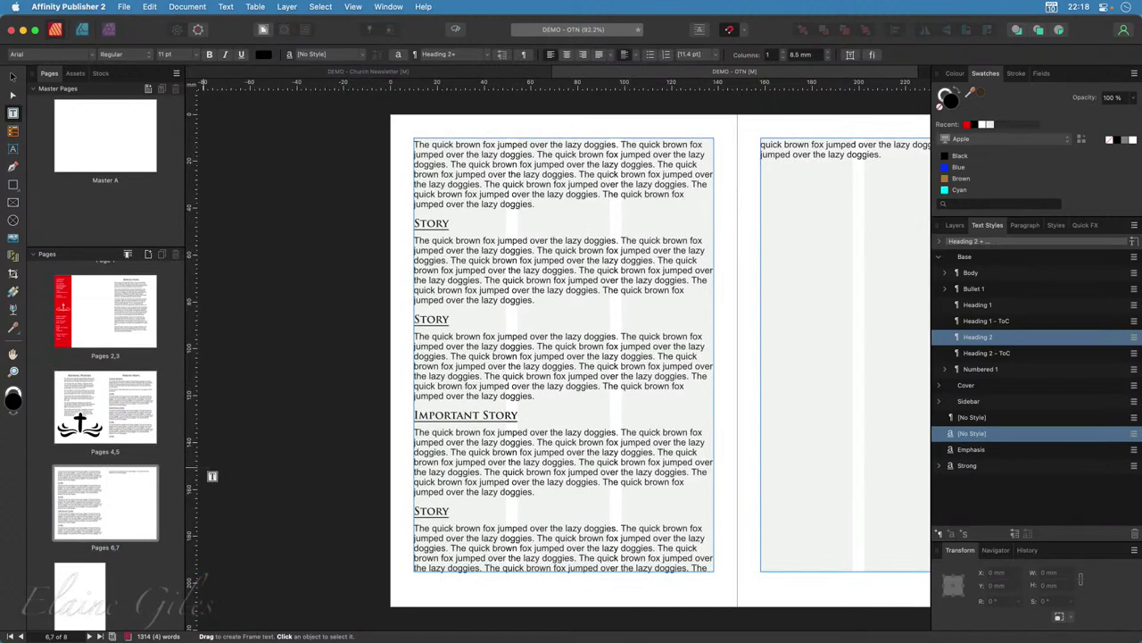
click(114, 322)
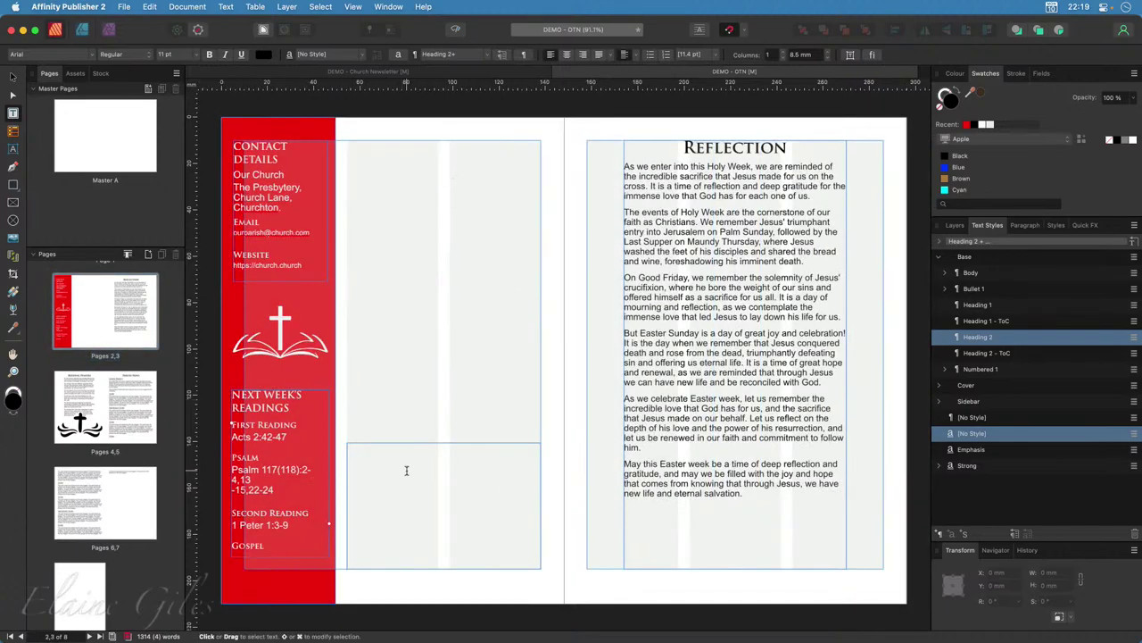
Enter the heading "Contents" in page 2's new text frame and apply the Heading 2 style to it.
click(413, 459)
text(g)
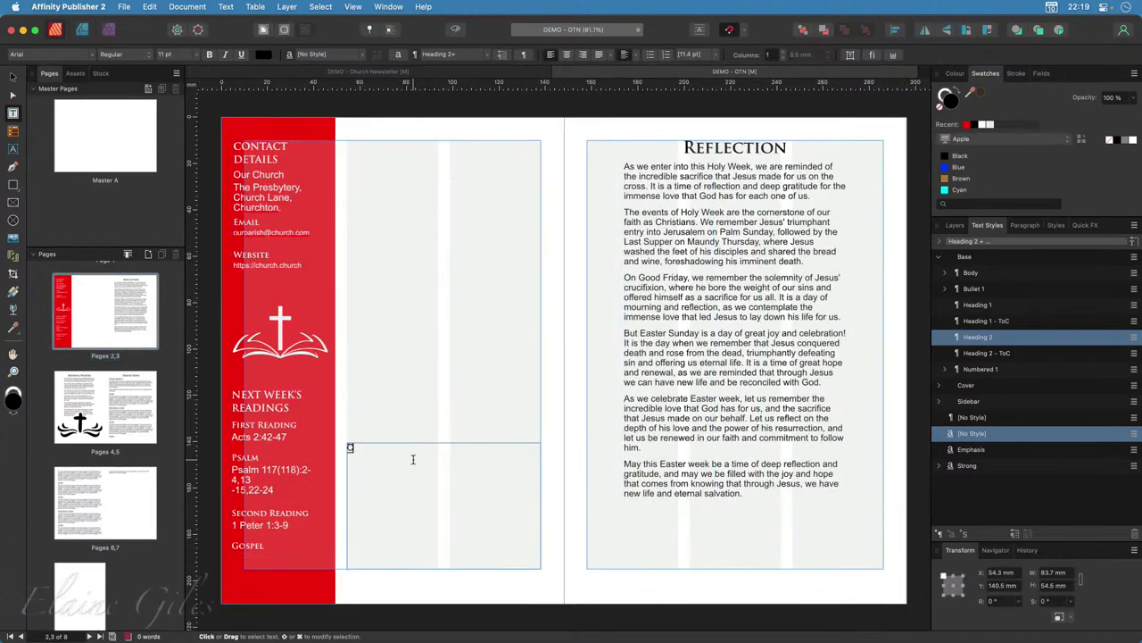
text(ontents)
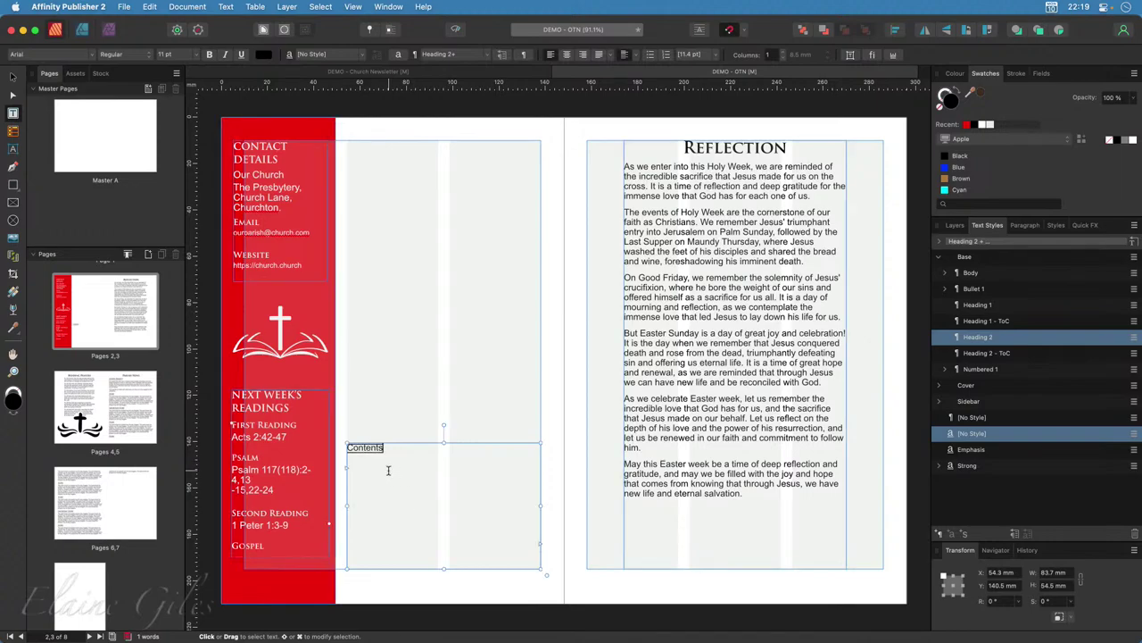
key(Escape)
scroll(381, 464, up, 1)
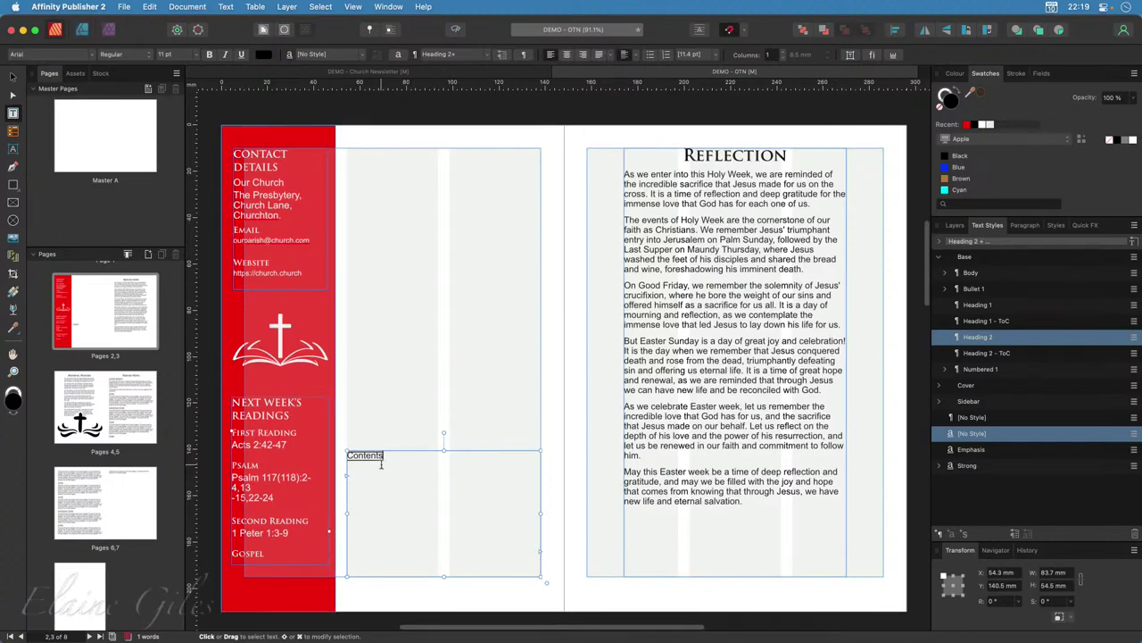
click(1000, 338)
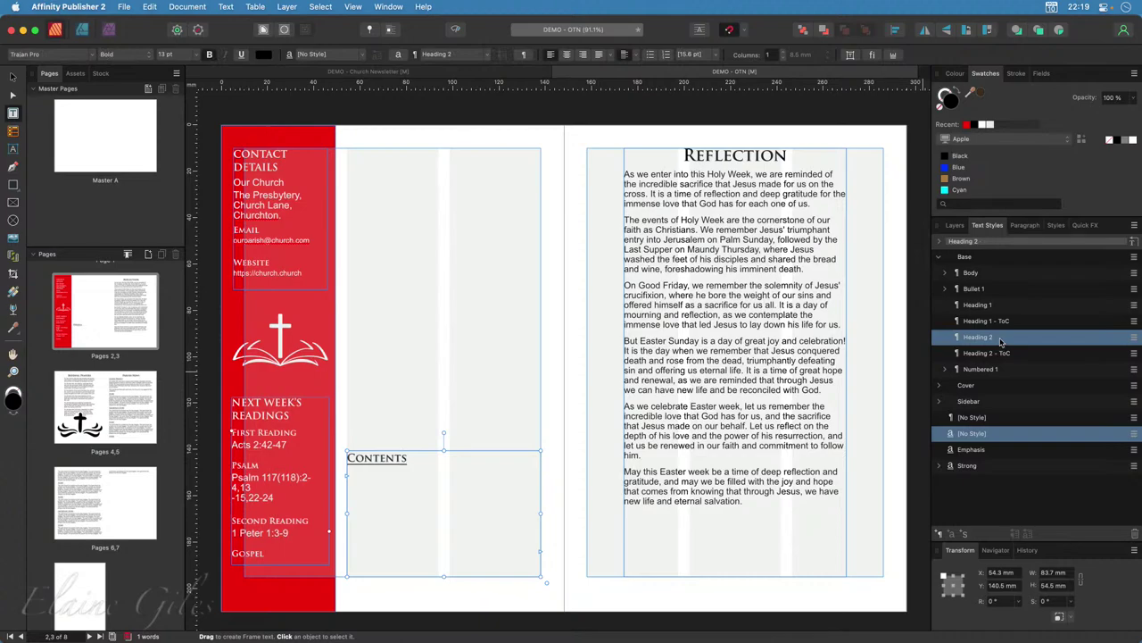
Apply the Heading 1 style to the "Contents" heading on page 2 and start a new line beneath it.
click(995, 308)
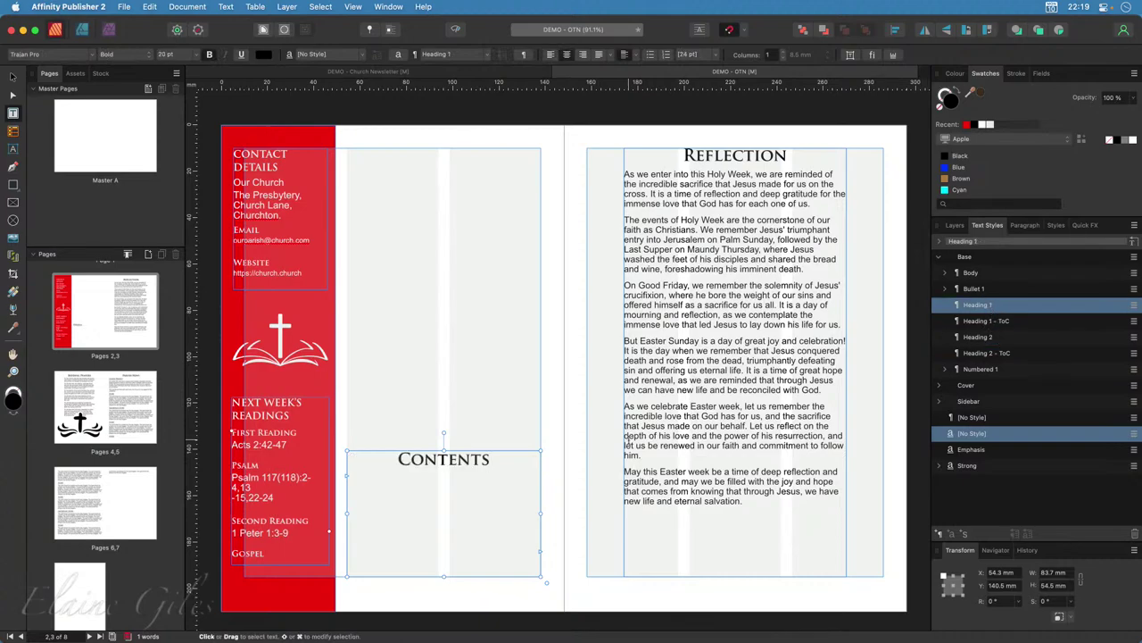
click(558, 479)
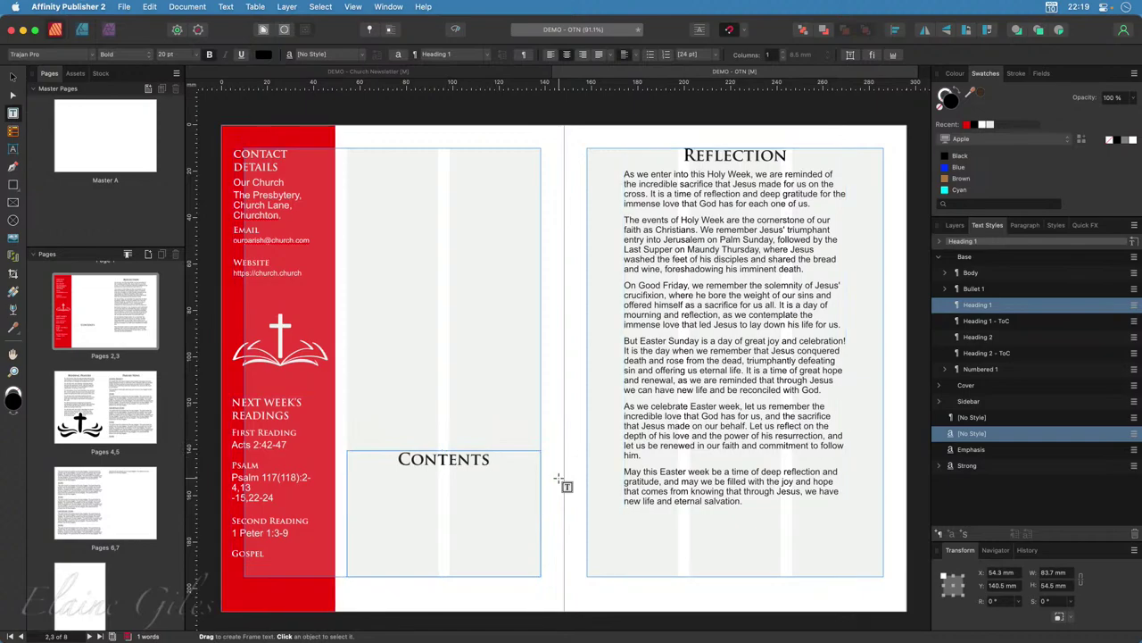
key(Return)
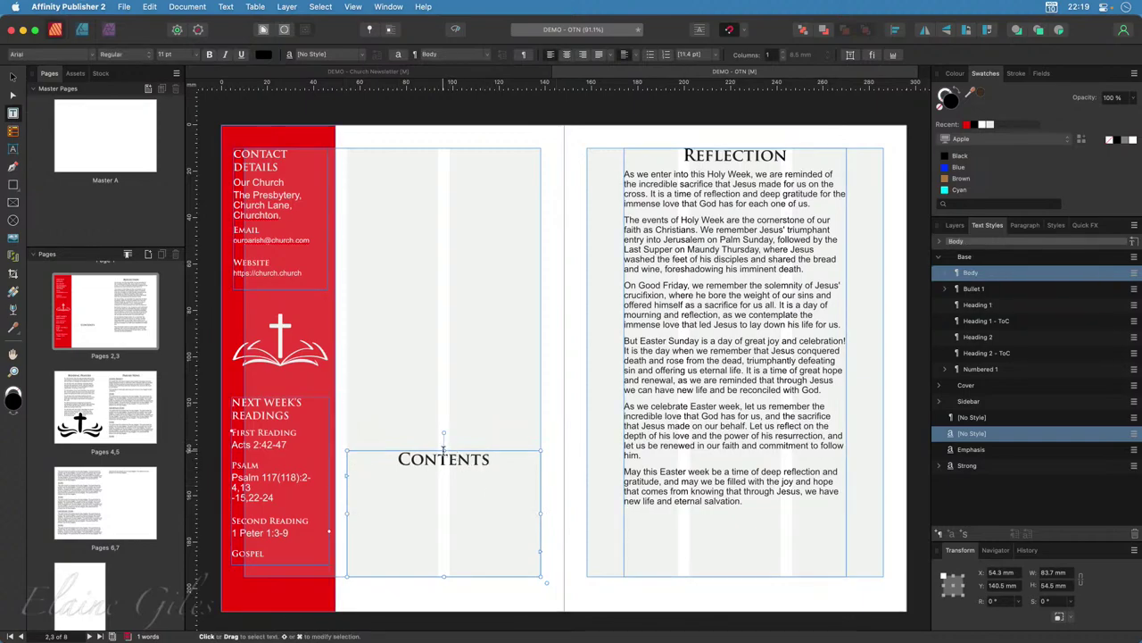
Extend the Contents text frame upward to about 177.9 mm high and insert a table of contents below the heading.
drag(443, 447, 439, 162)
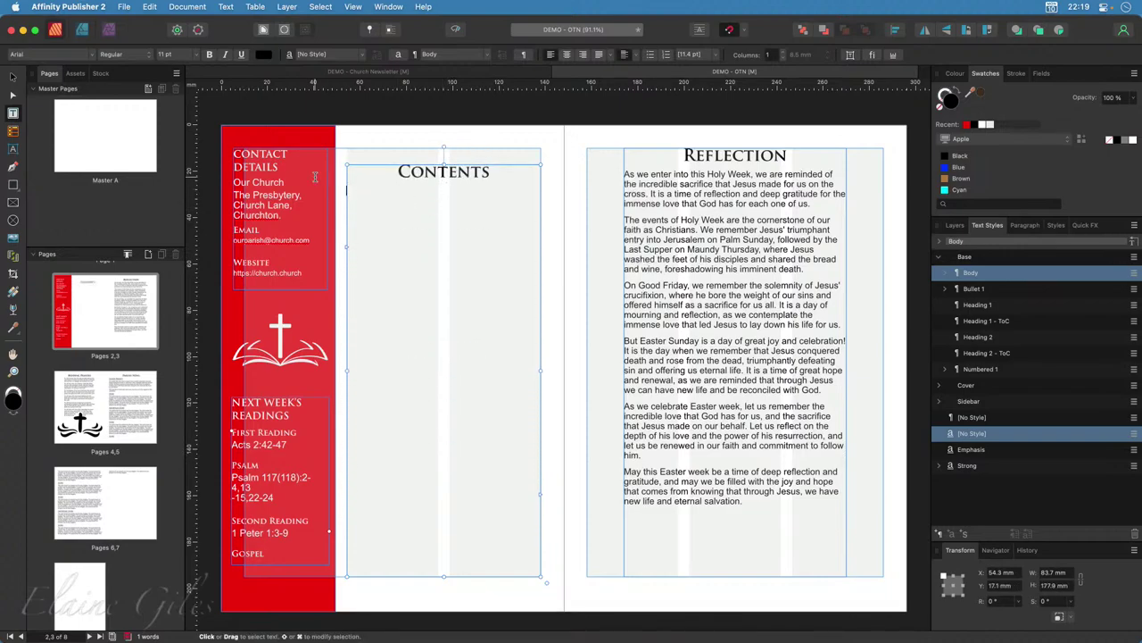
click(226, 7)
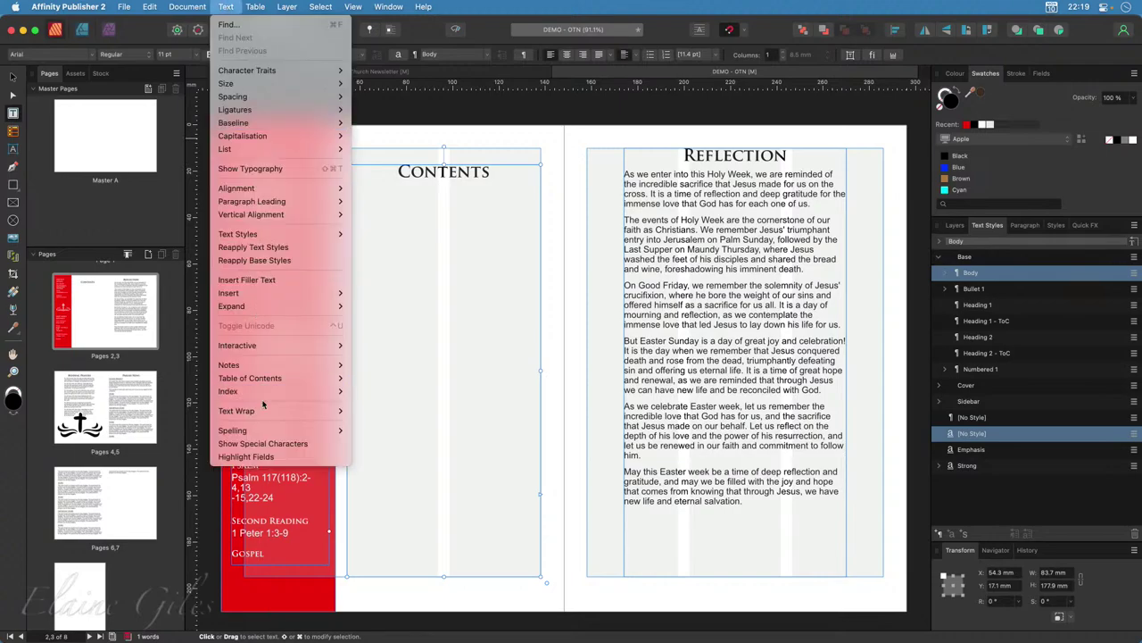
mouse_move(271, 384)
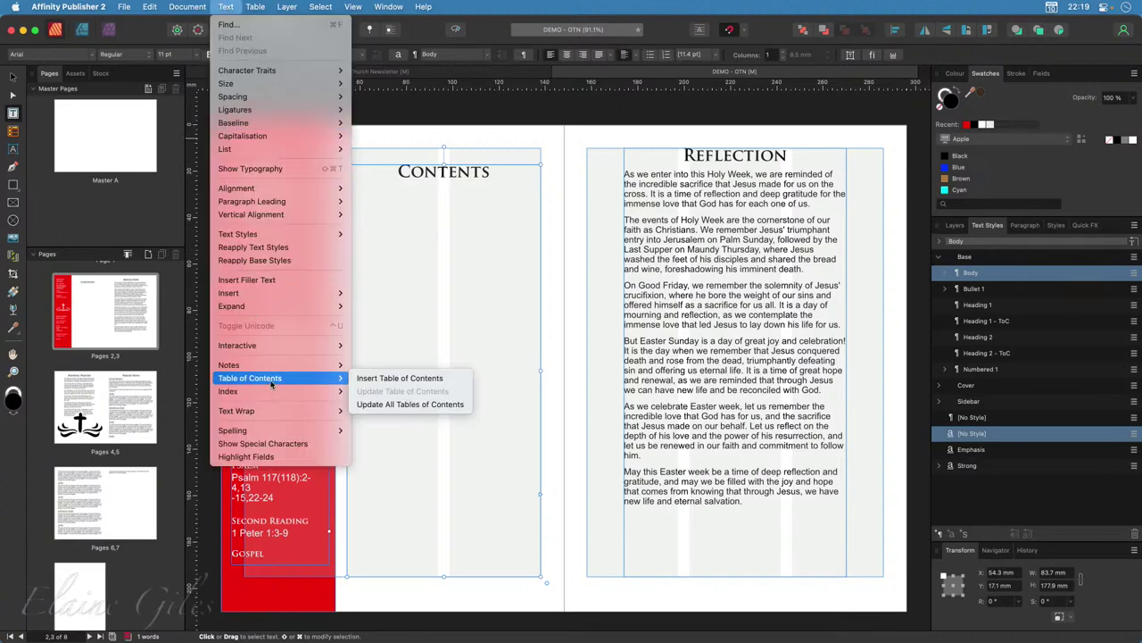
click(409, 379)
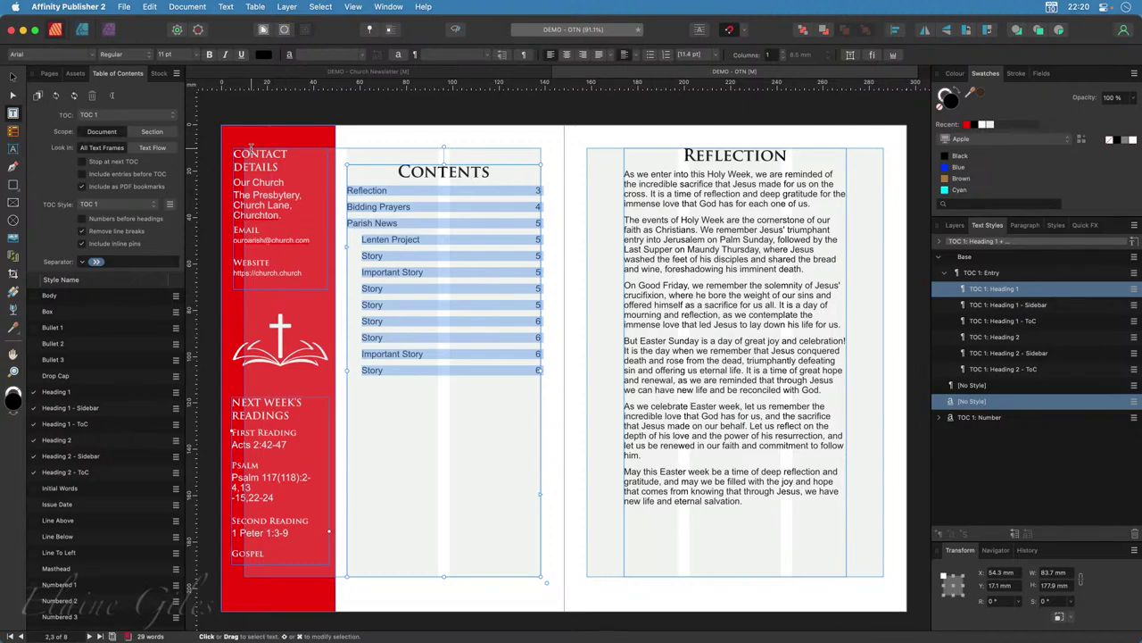
Check the Contact Details heading's style, then try including entries before the table of contents and exclude them again.
click(237, 155)
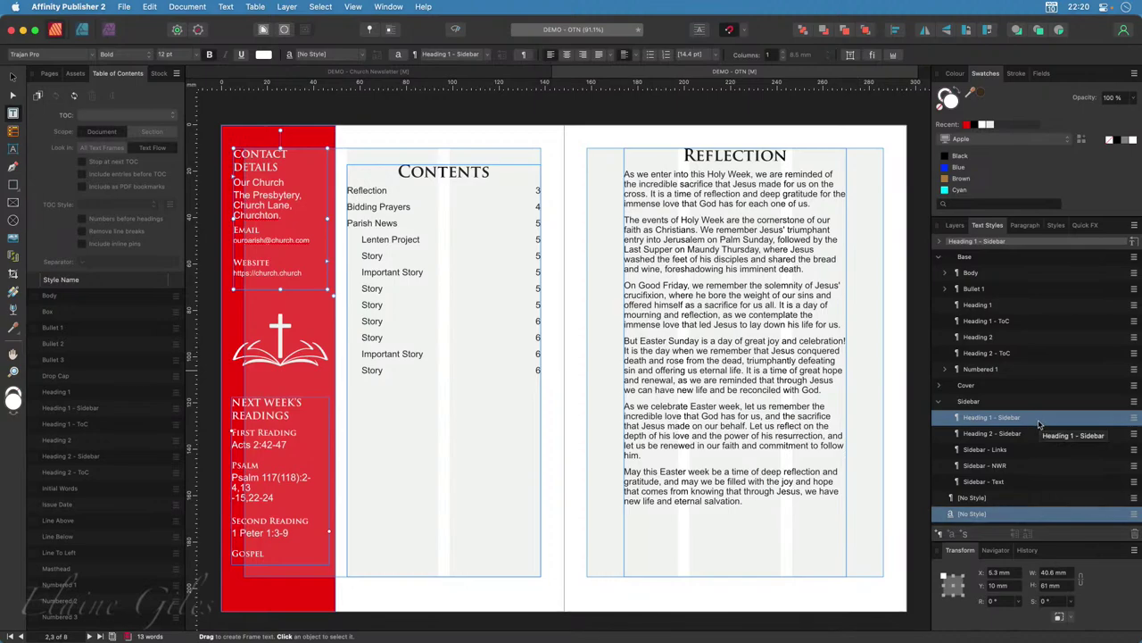
click(428, 373)
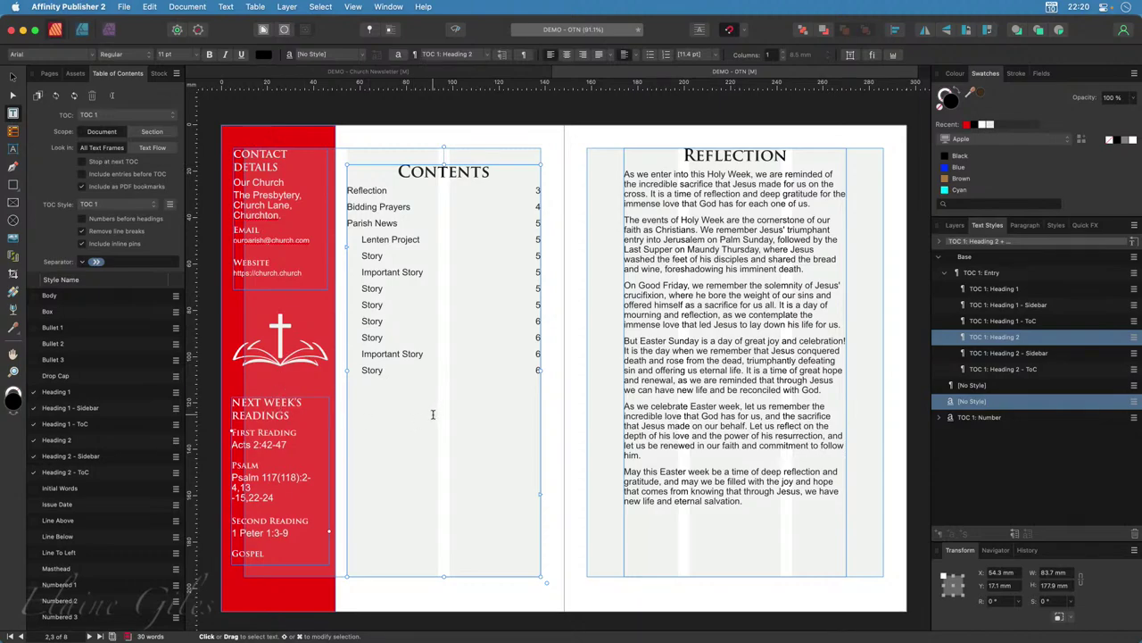
click(82, 174)
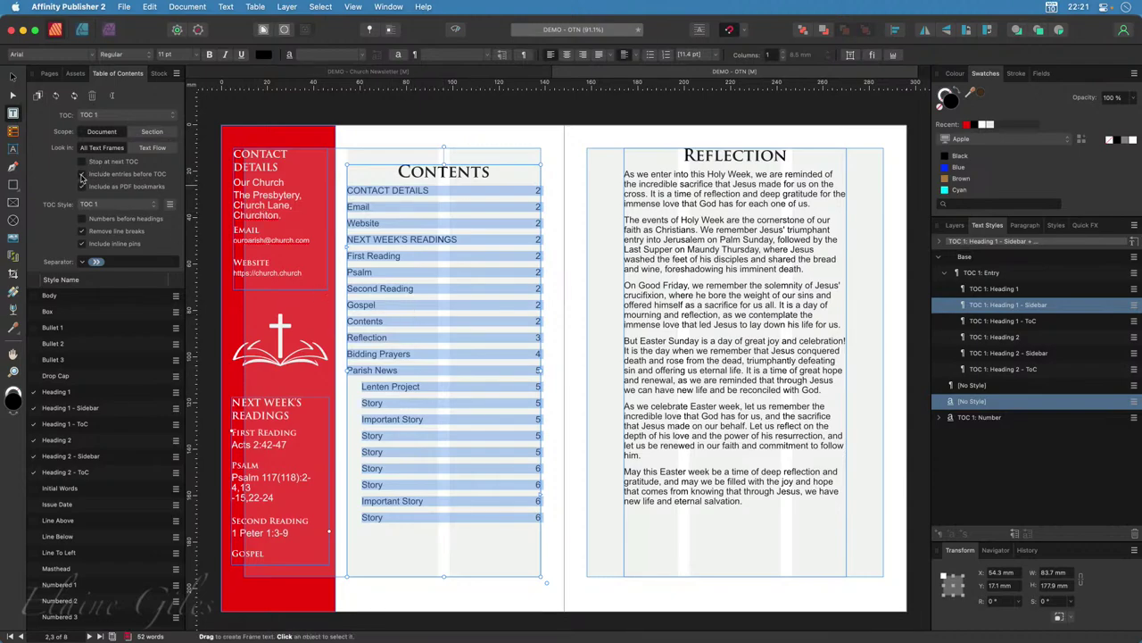
click(82, 174)
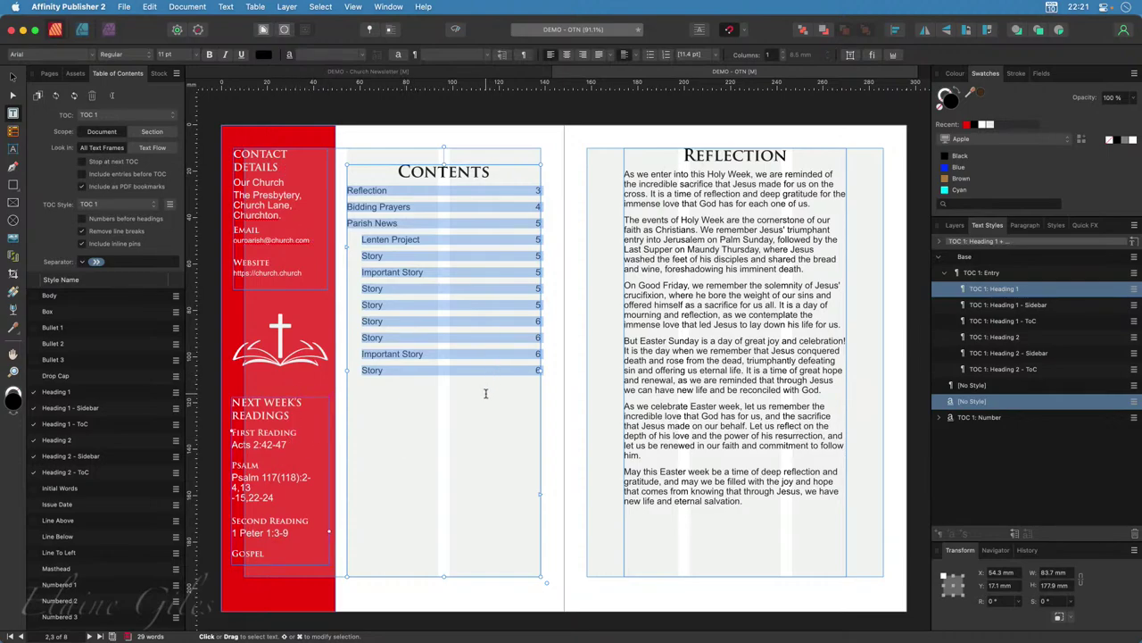
Examine the Lenten Project, Story and Important Story entries in page 2's table of contents.
click(416, 239)
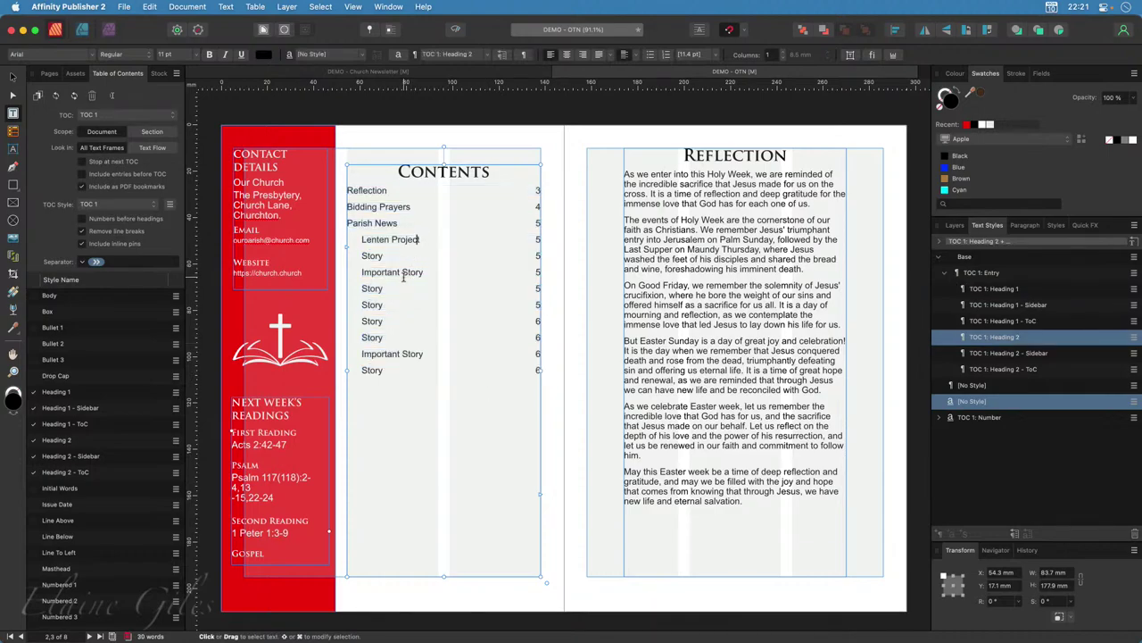
click(390, 354)
drag(384, 338, 364, 286)
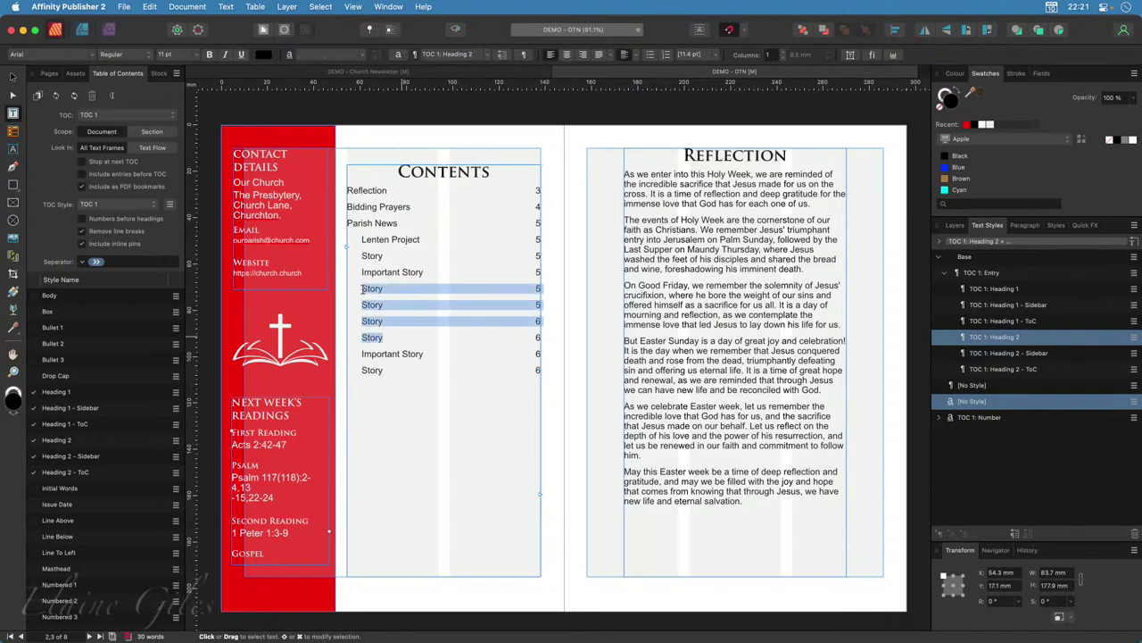
click(395, 413)
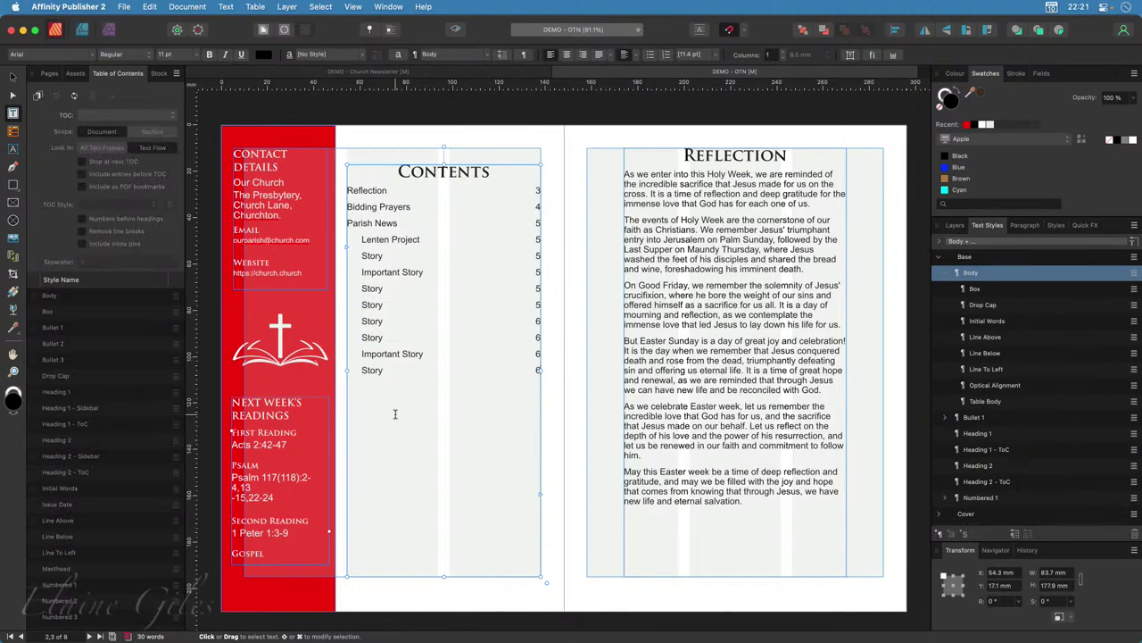
Apply the Heading 2 - ToC style to the Lenten Project and Important Story headings on page 5.
click(50, 73)
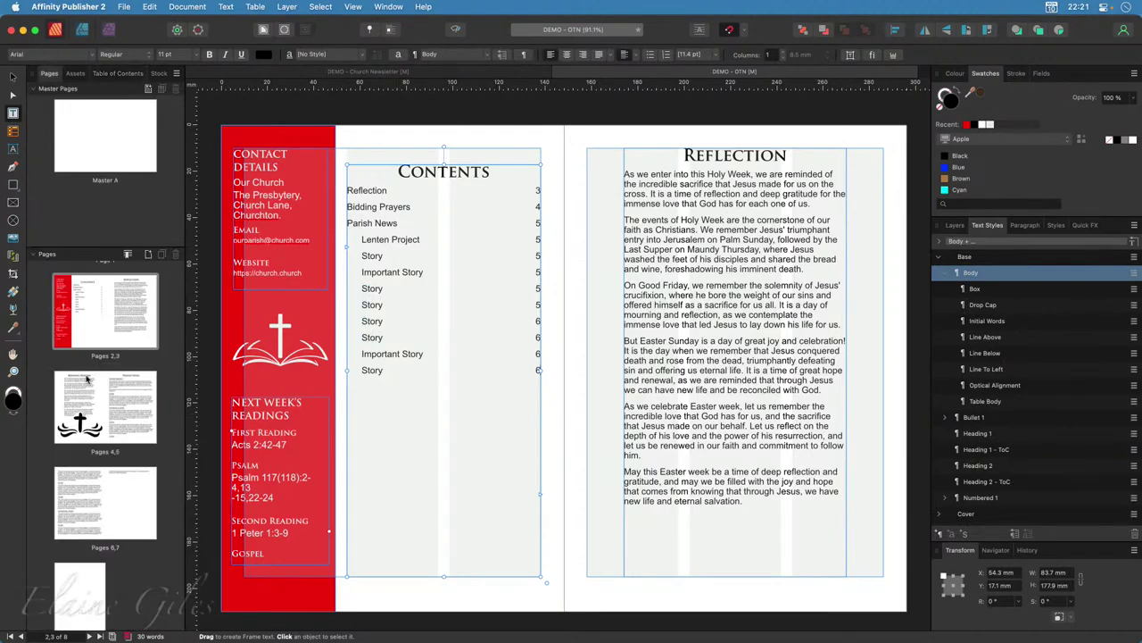
click(101, 410)
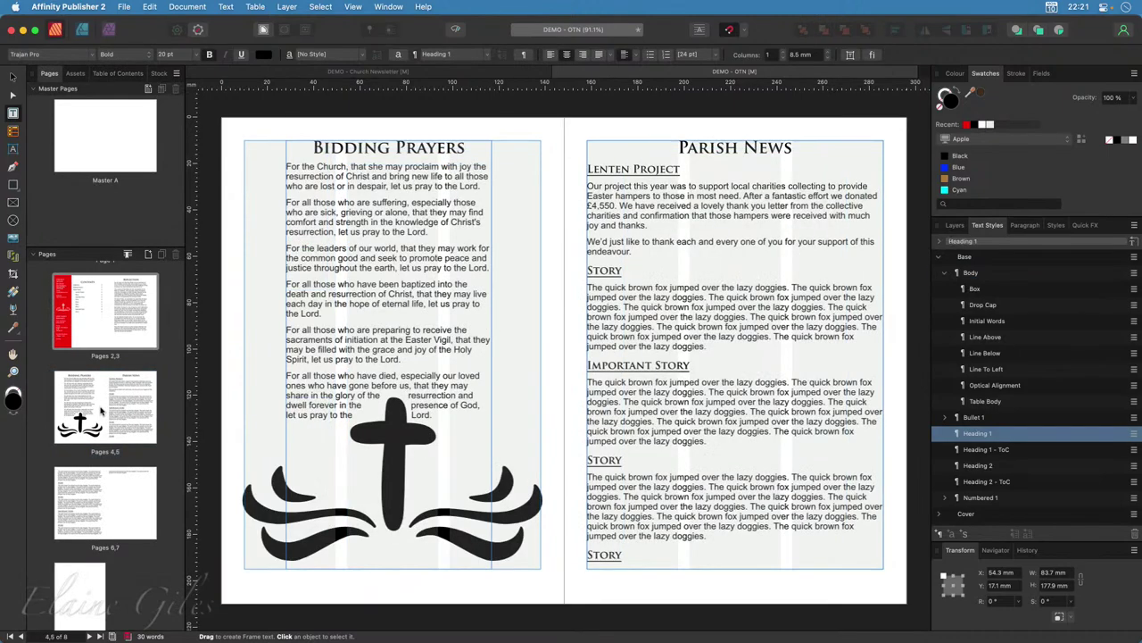
click(607, 270)
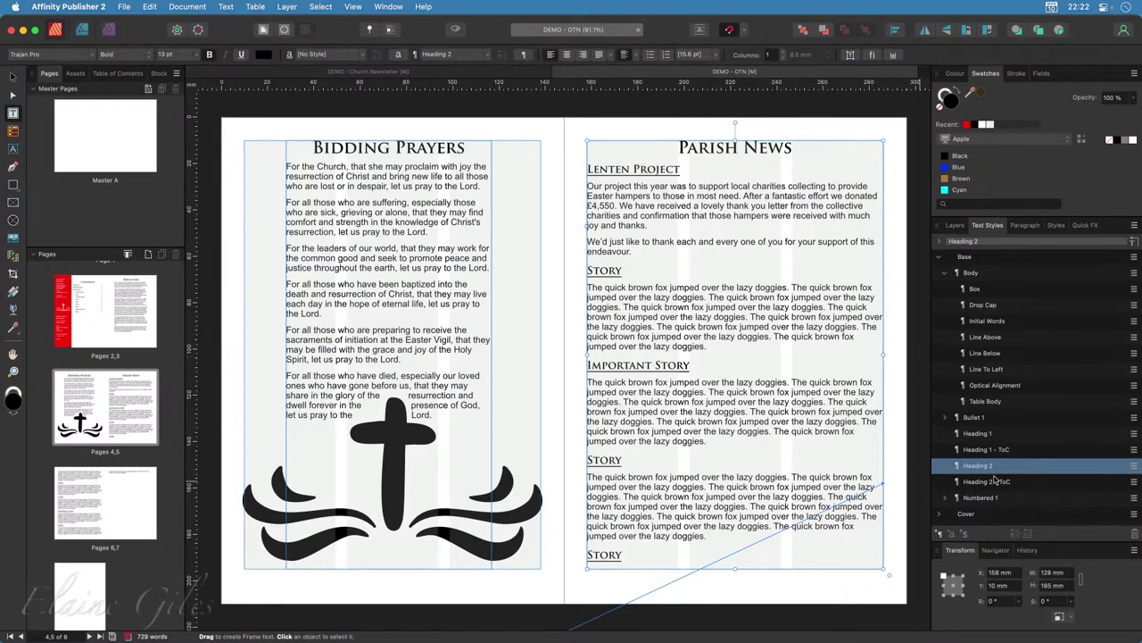
click(990, 482)
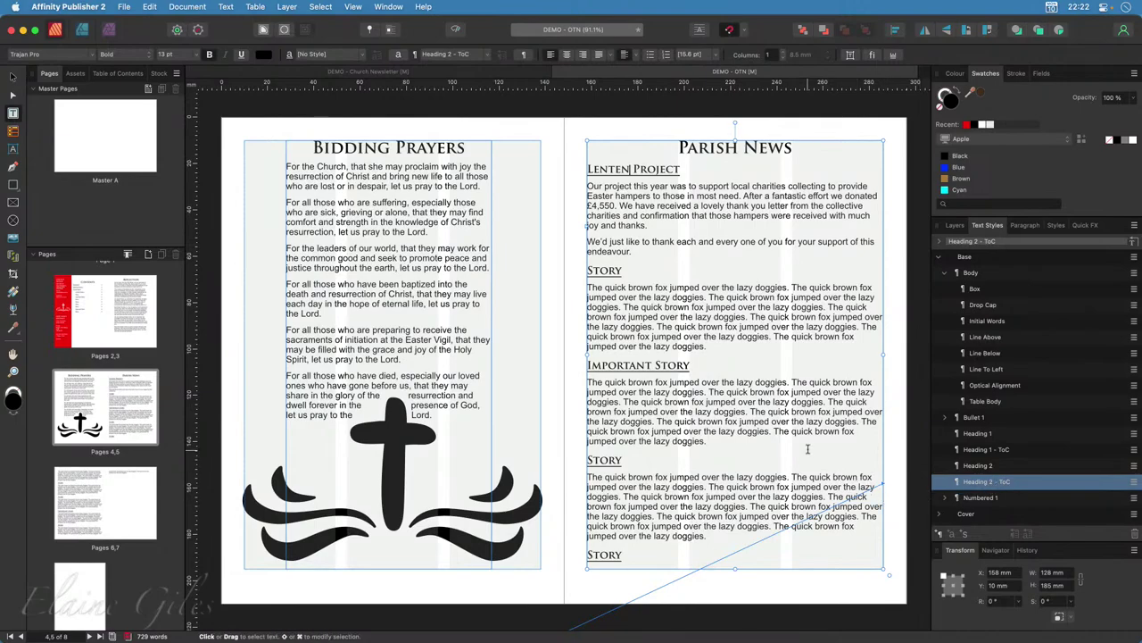
click(641, 367)
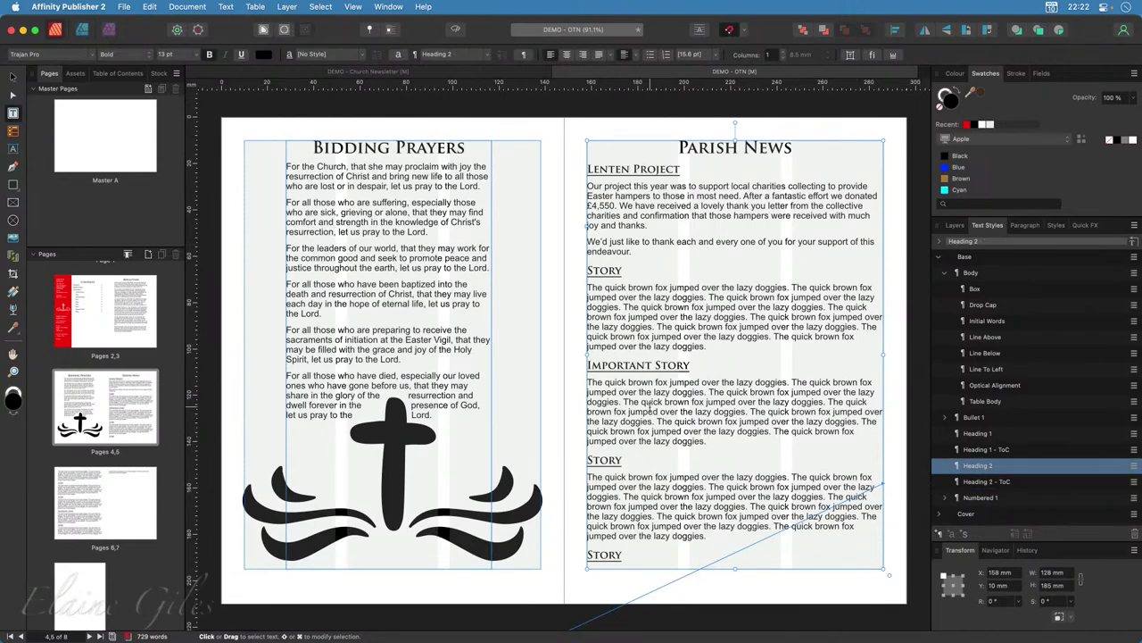
click(990, 482)
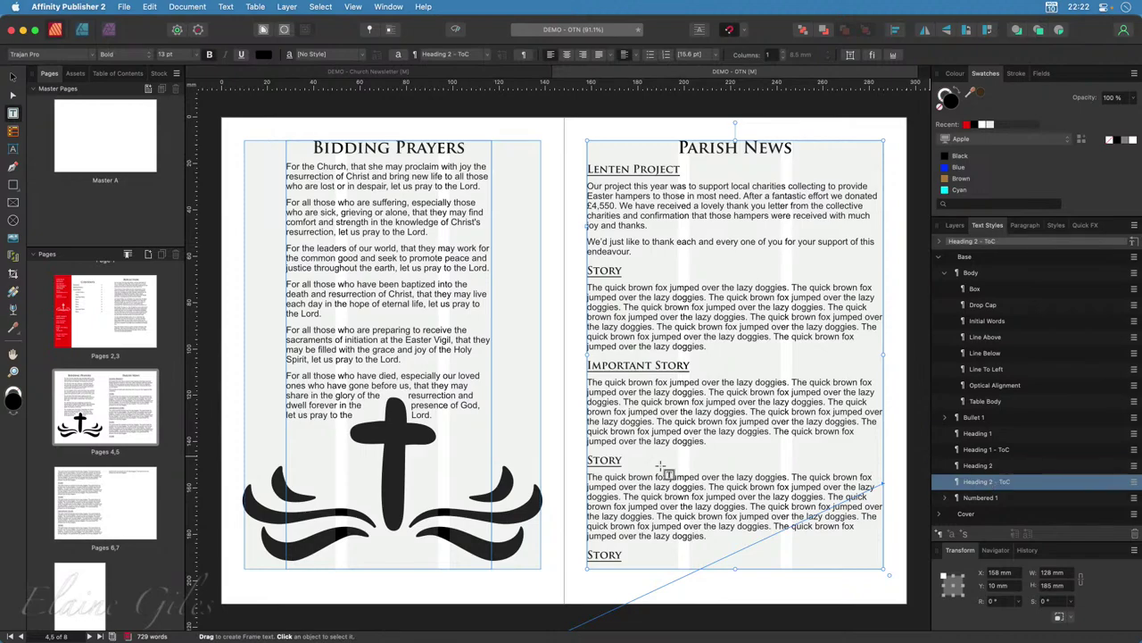
Apply the Heading 2 - ToC style to the Important Story heading on page 6.
click(109, 509)
click(287, 414)
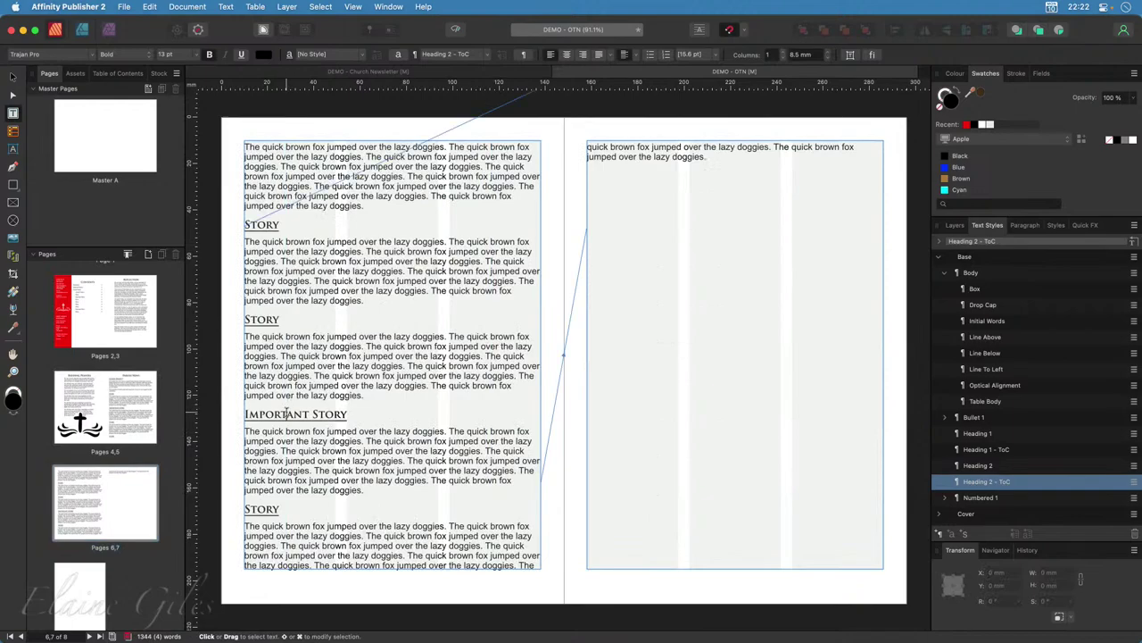
click(1010, 483)
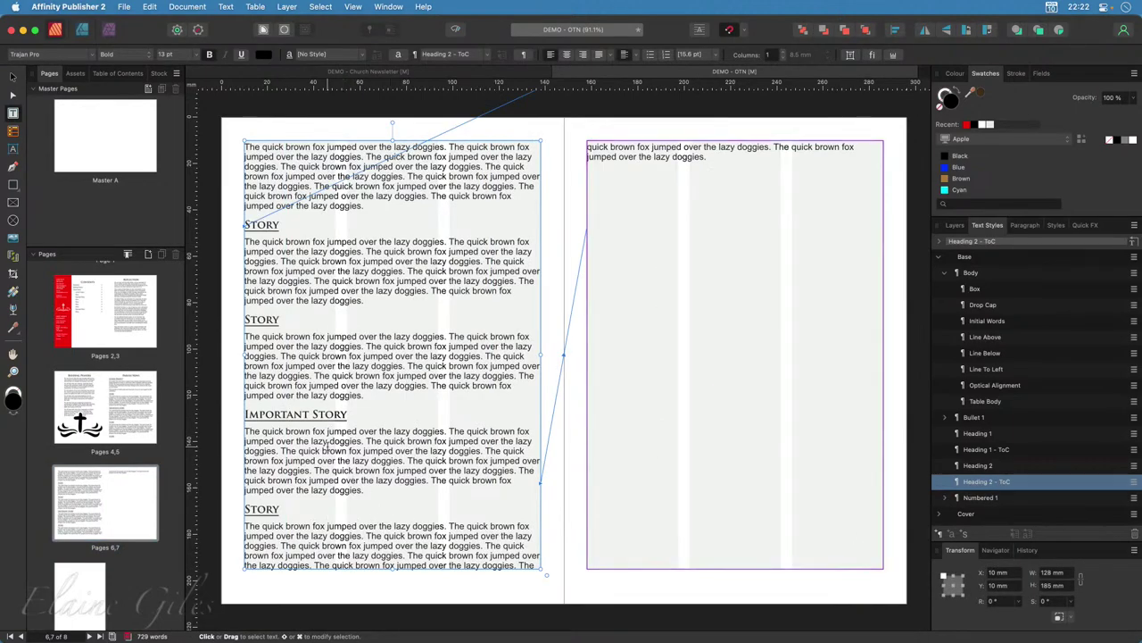
Return to the Contents frame on page 2 and update the table of contents.
double_click(103, 328)
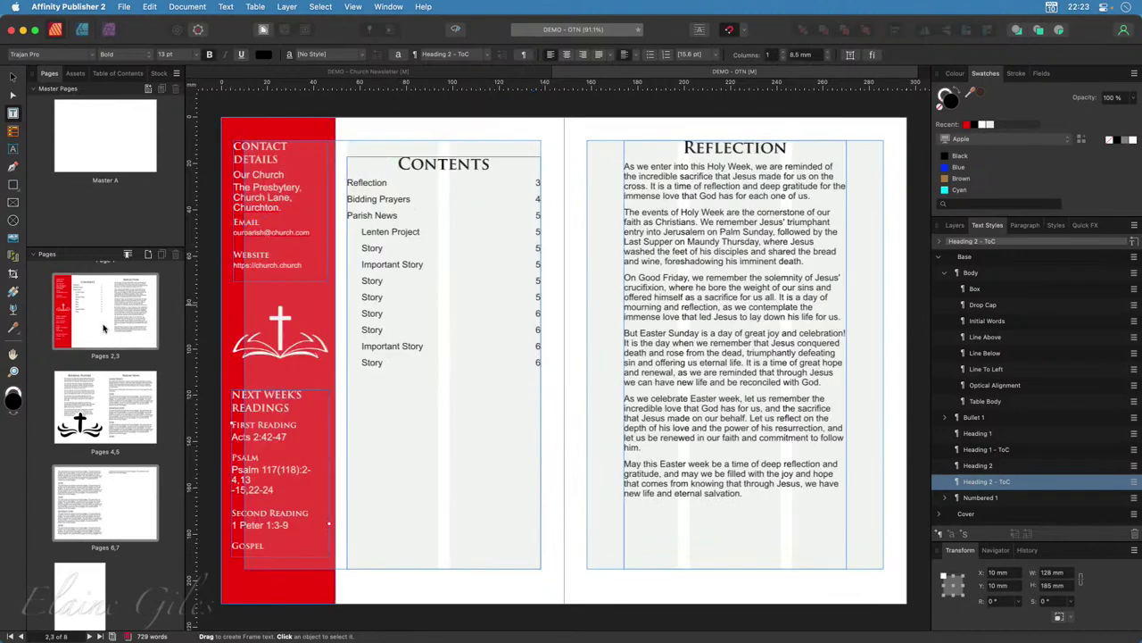
click(488, 431)
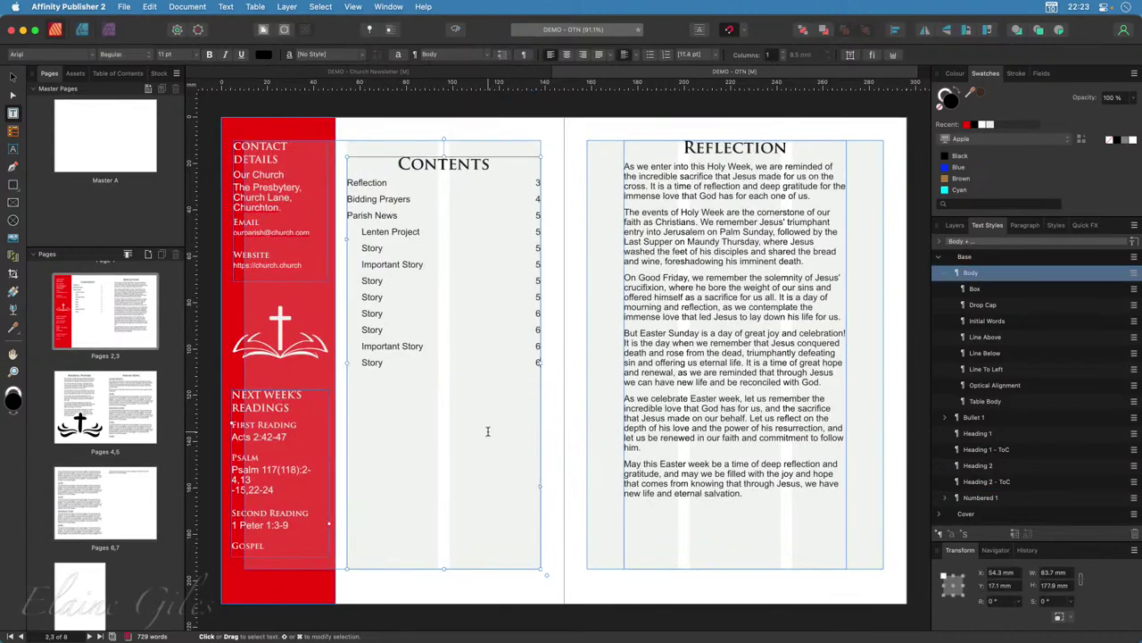
click(125, 75)
click(74, 96)
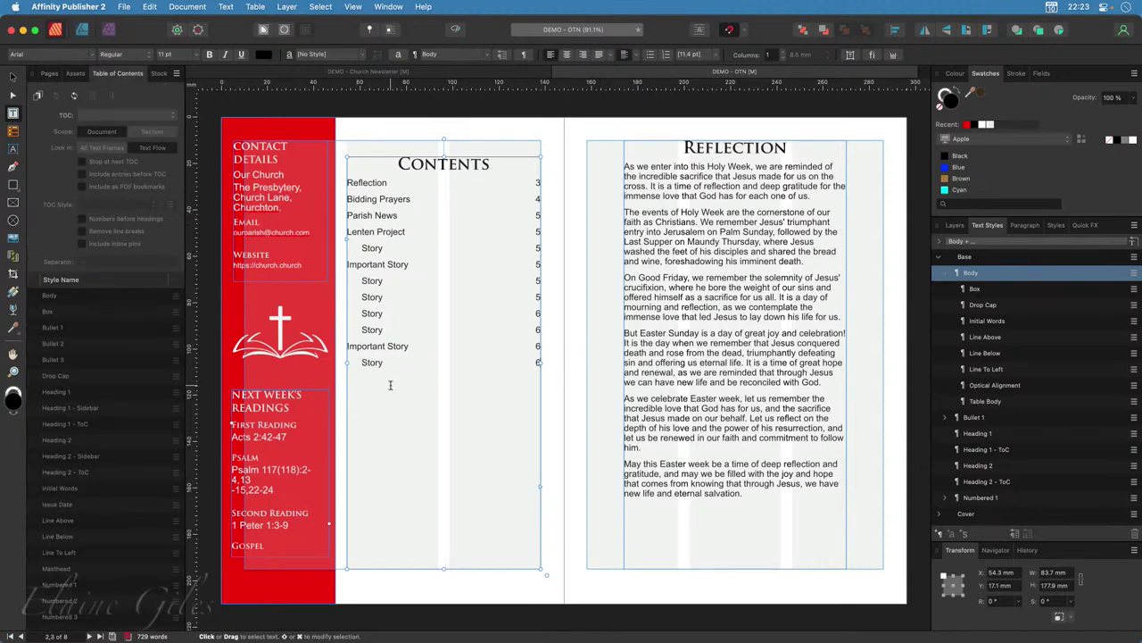
Exclude paragraphs in the Heading 2 style from the table of contents.
click(408, 344)
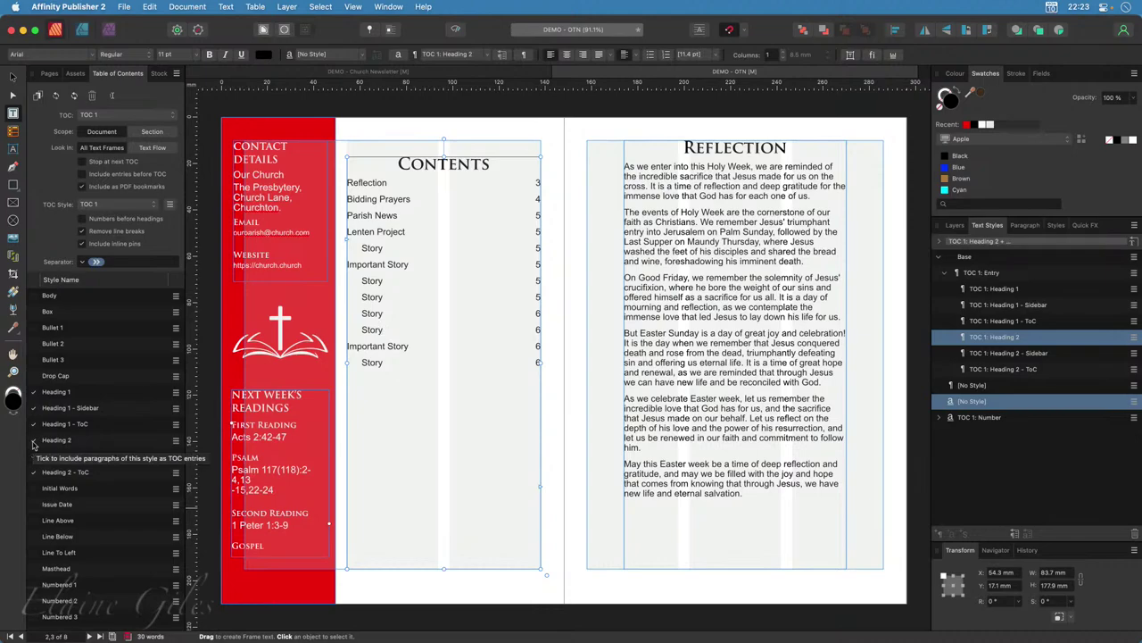
click(34, 443)
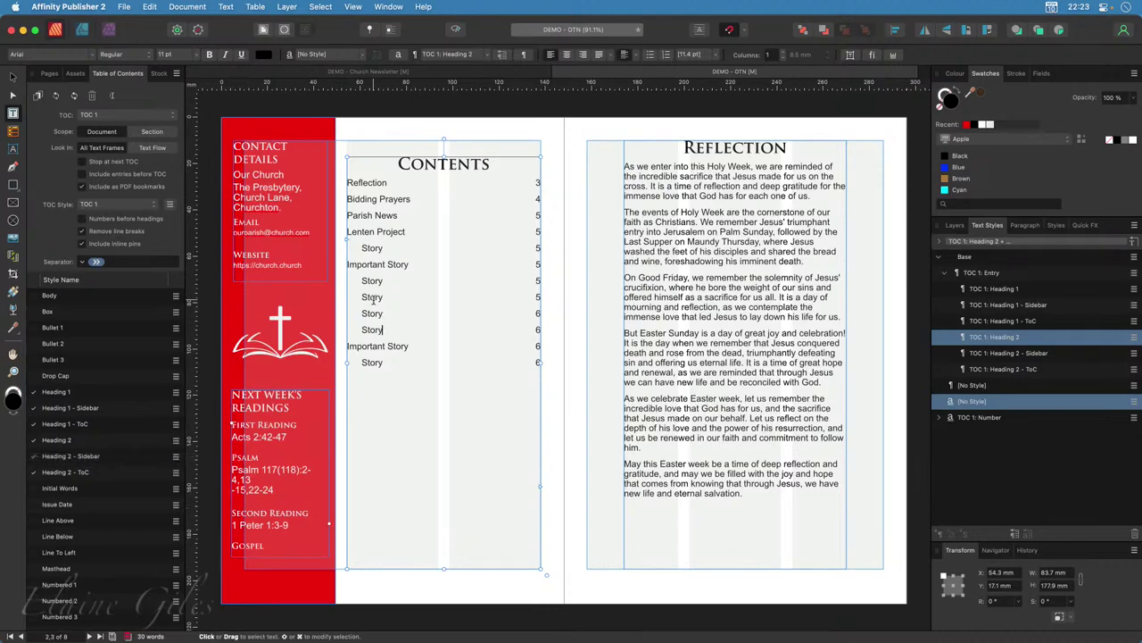
click(34, 440)
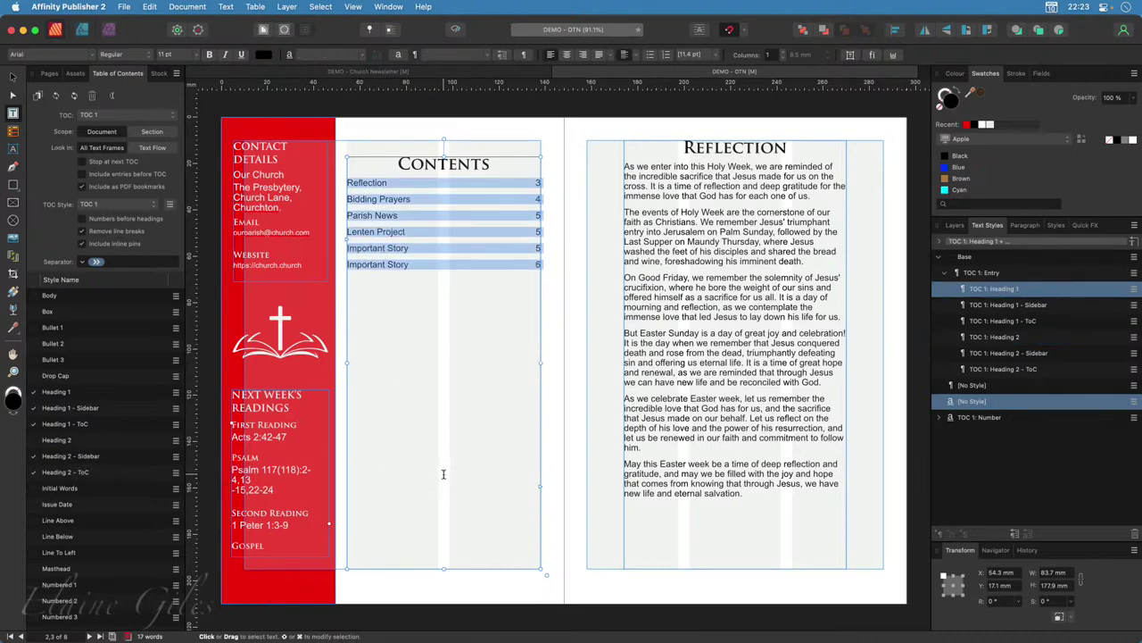
click(459, 315)
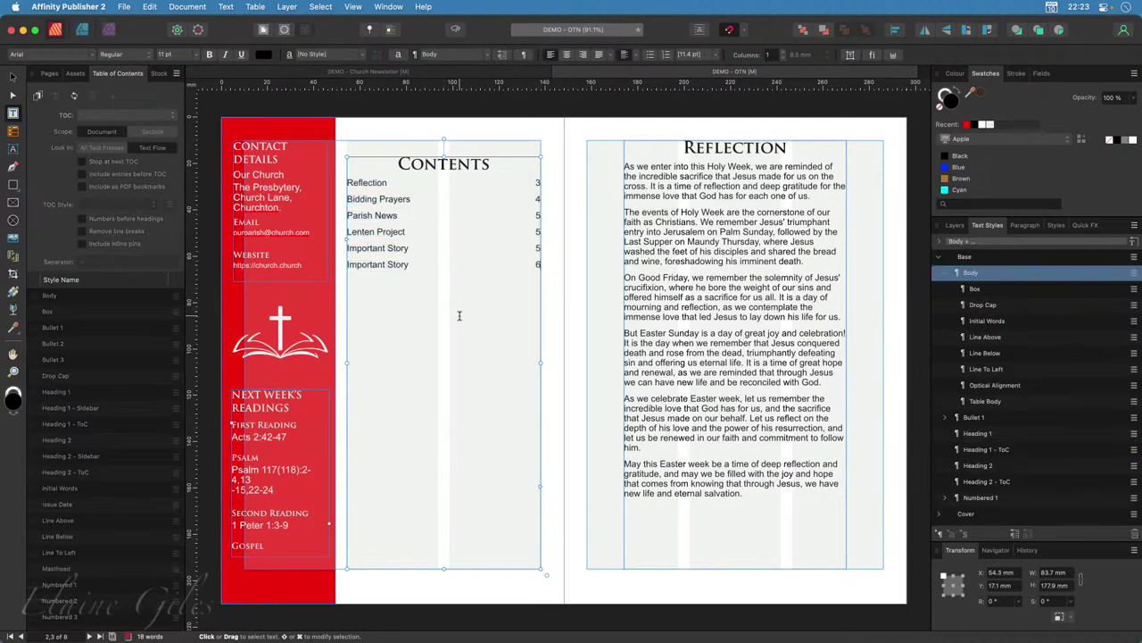
Exclude paragraphs in the Heading 1 style from the table of contents.
click(404, 185)
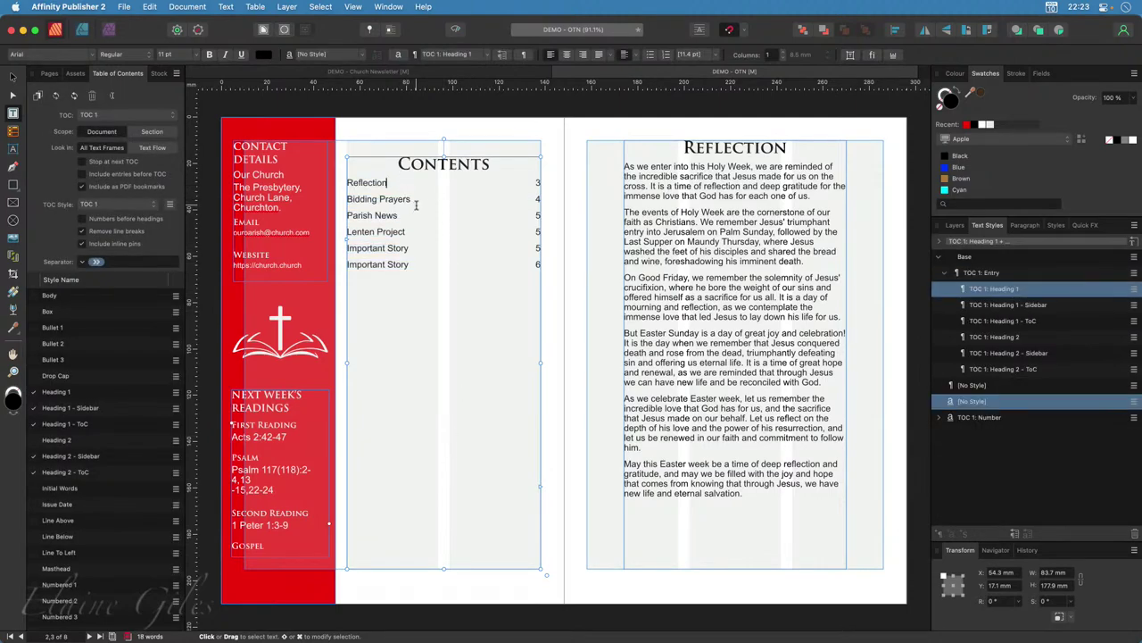
click(405, 214)
click(34, 393)
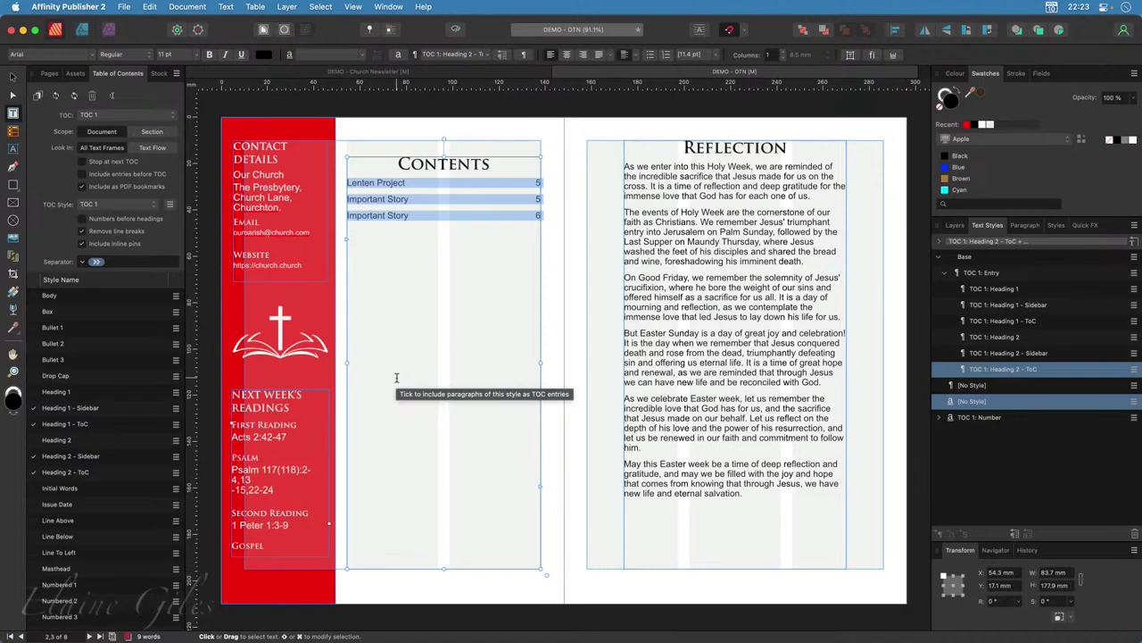
Apply the Heading 1 - ToC style to the Reflection heading on page 3 and the Bidding Prayers heading on page 4.
click(733, 148)
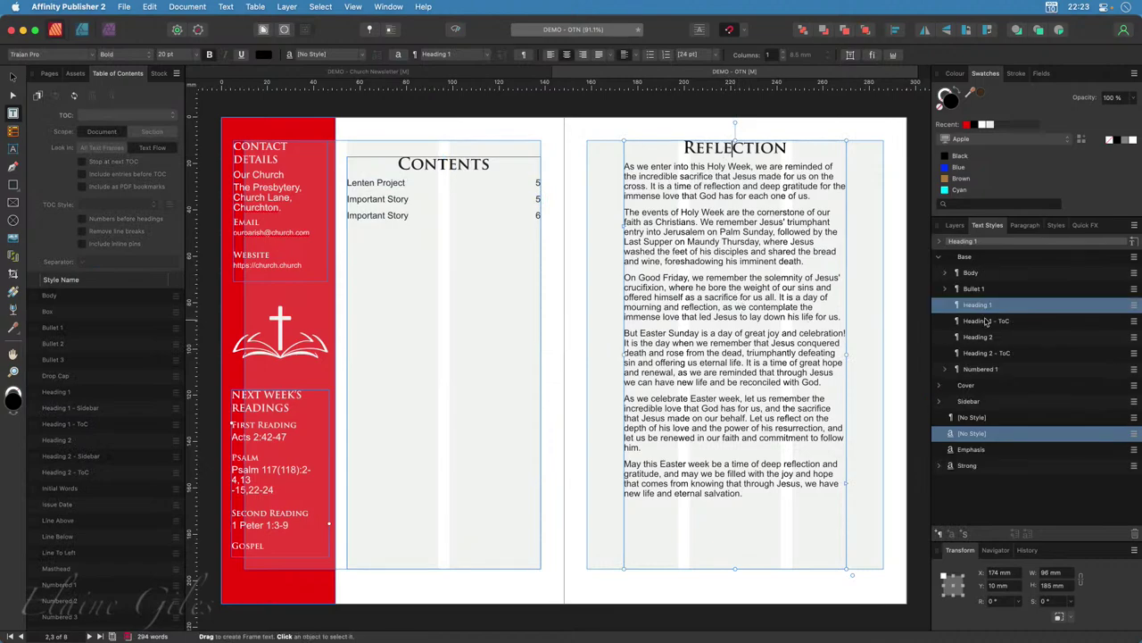
click(1001, 327)
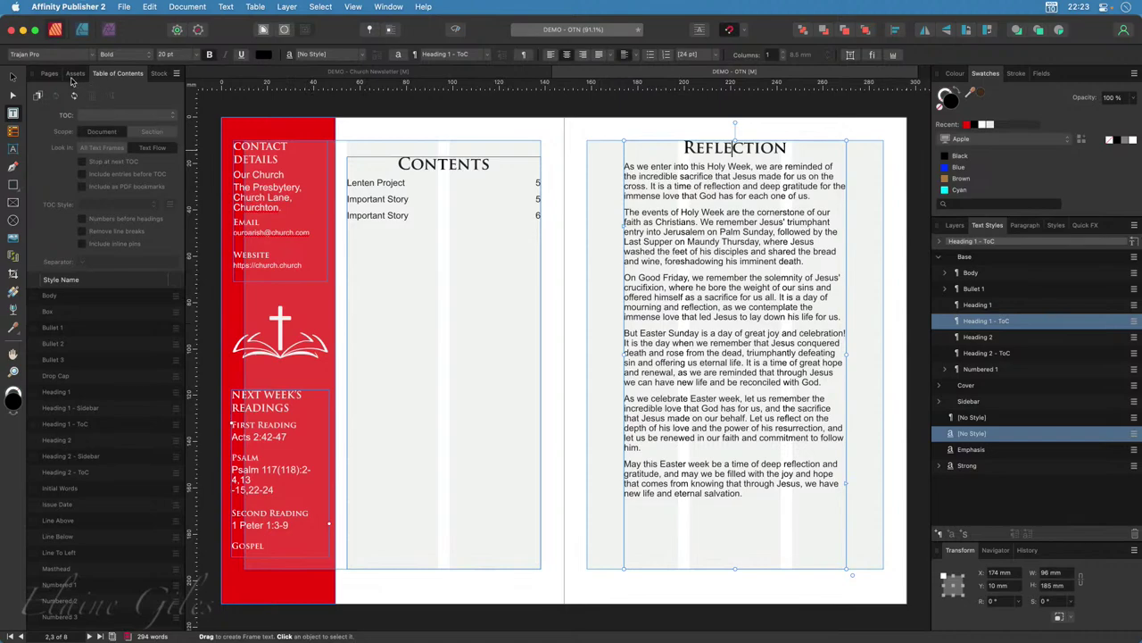
scroll(540, 455, down, 8)
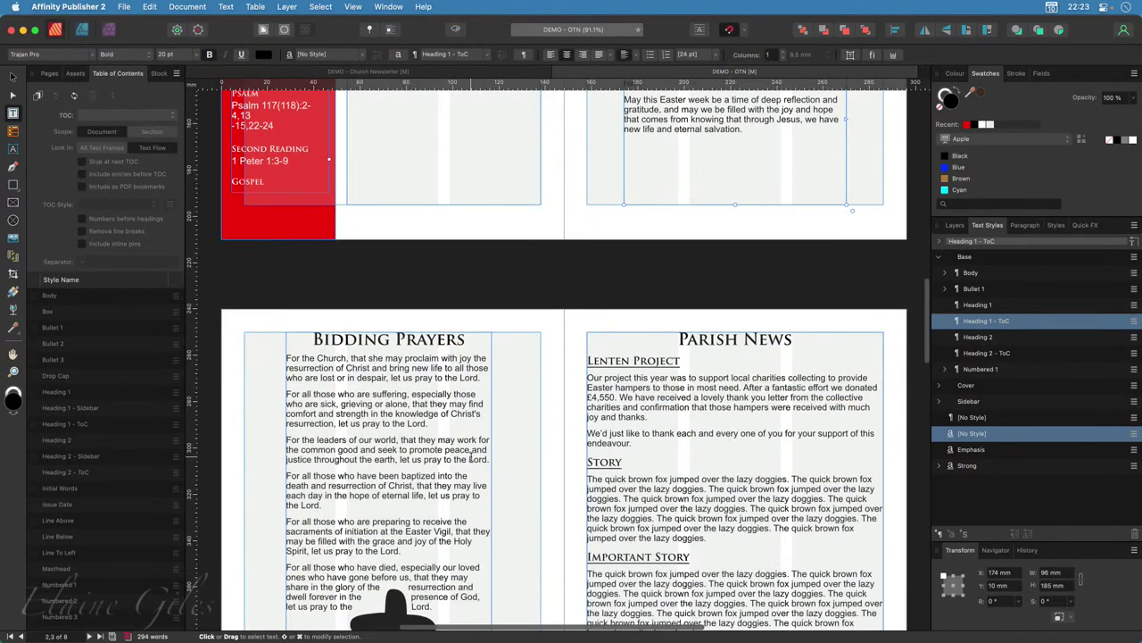
click(357, 339)
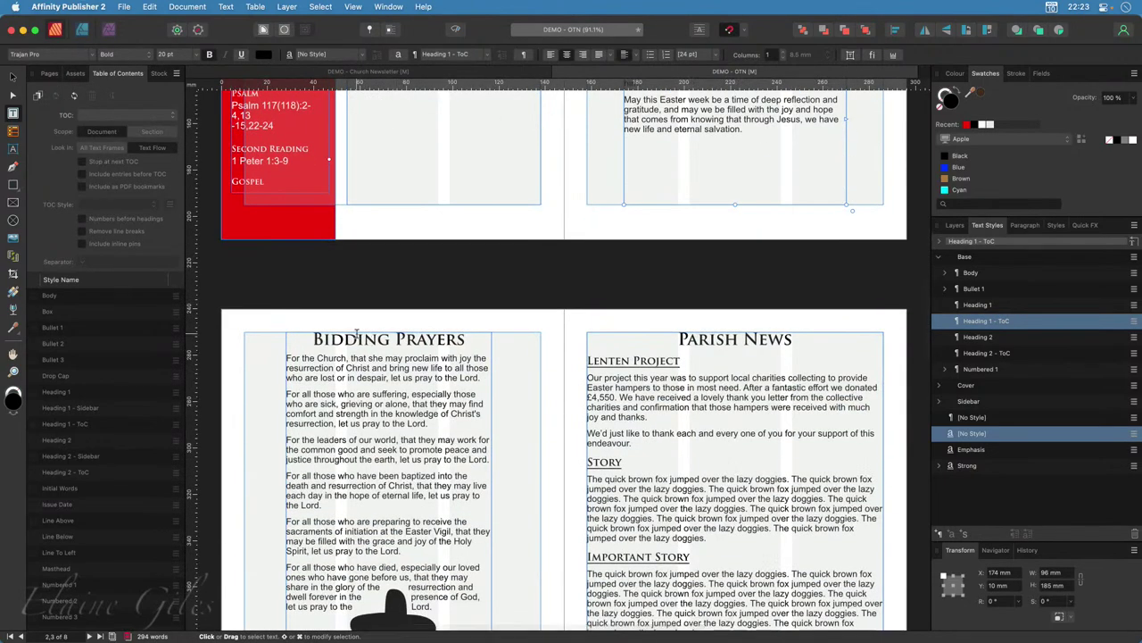
click(998, 324)
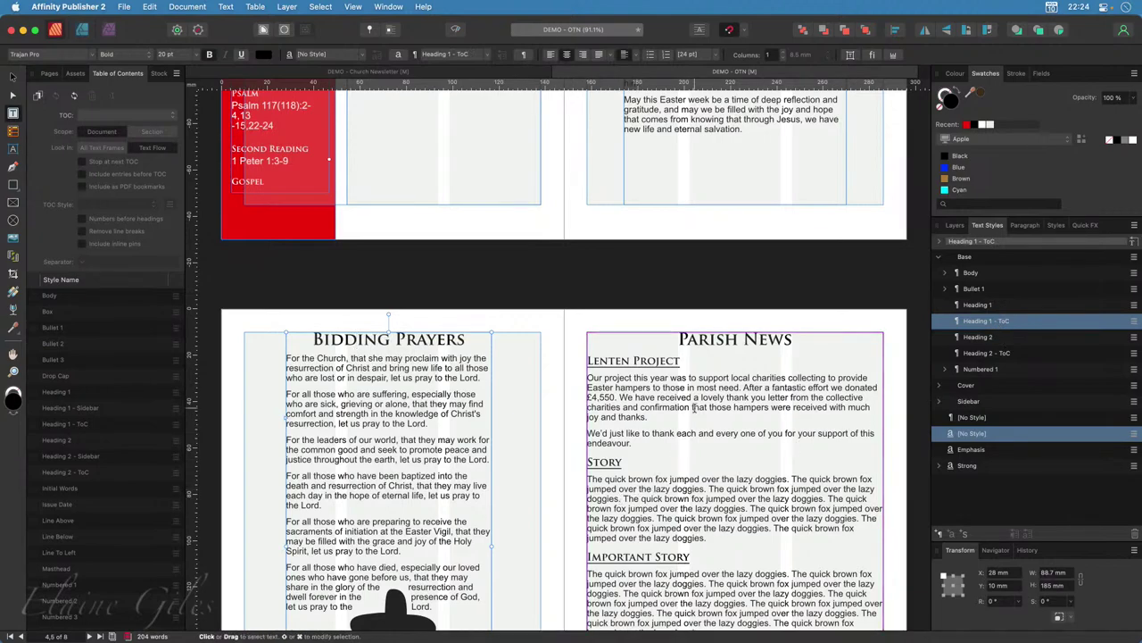
Return to the Contents frame on page 2 and update the table of contents with the newly styled headings.
scroll(768, 358, down, 2)
scroll(651, 586, up, 10)
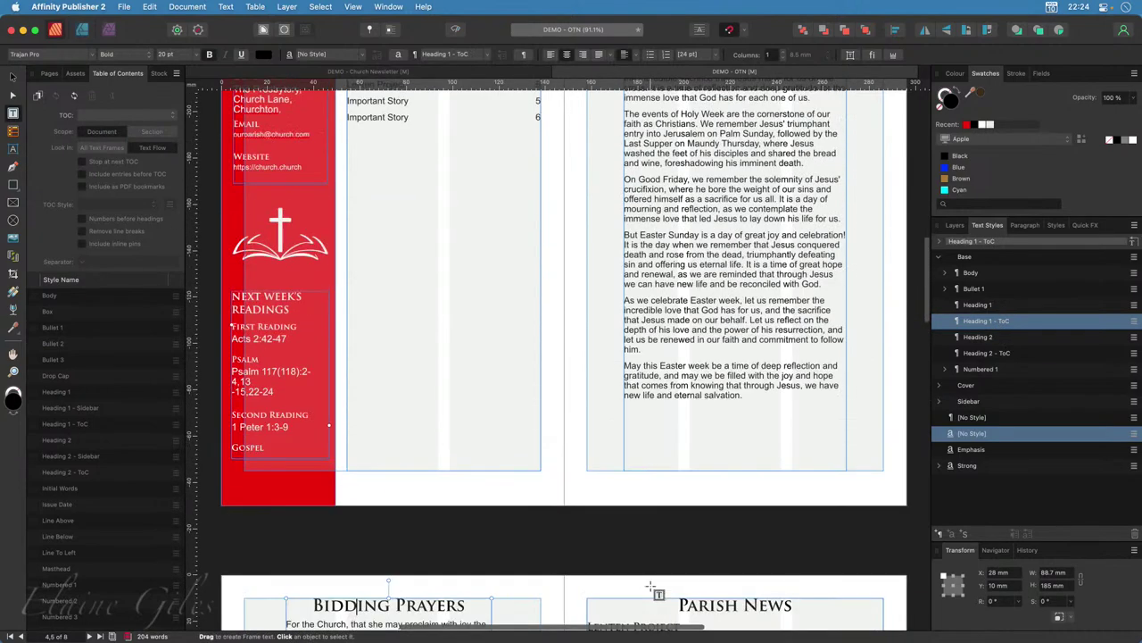
scroll(651, 586, down, 1)
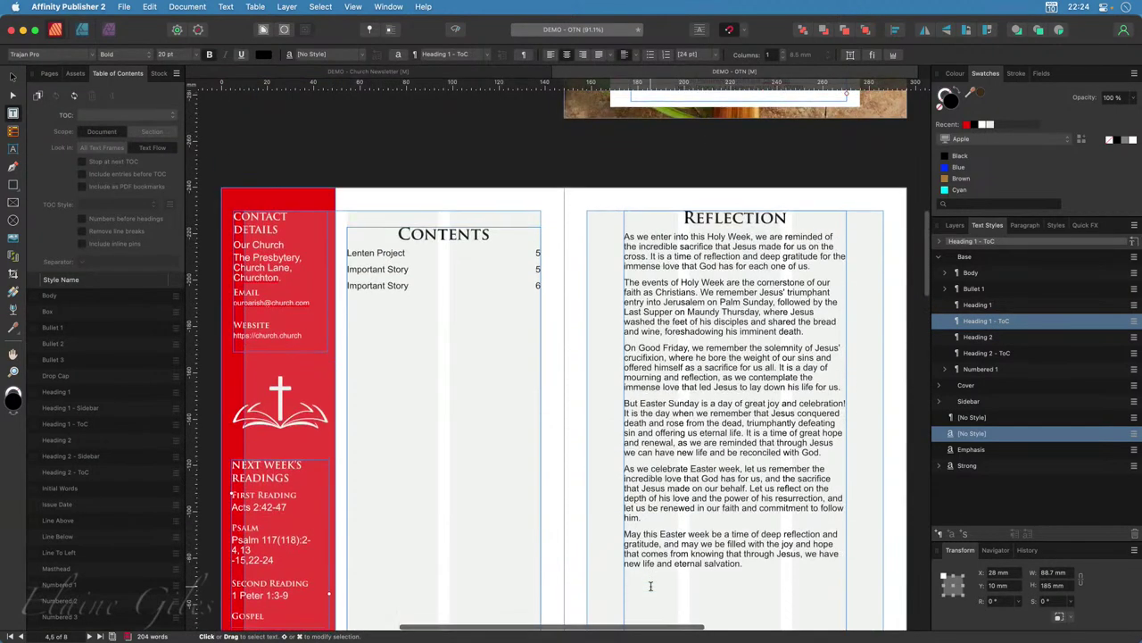
click(441, 285)
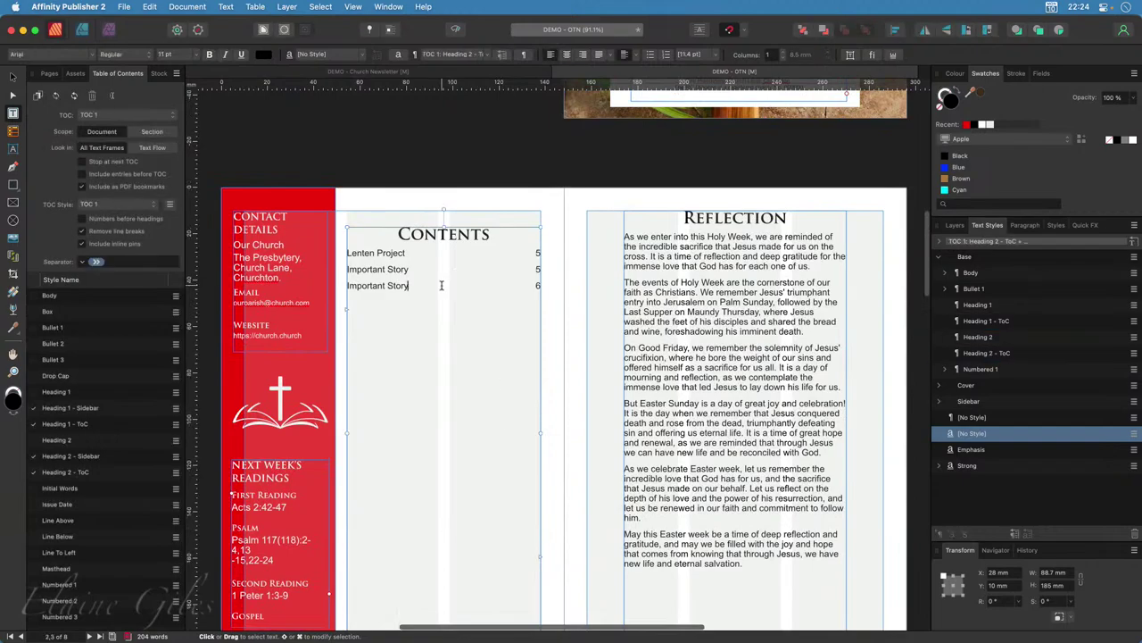
click(74, 95)
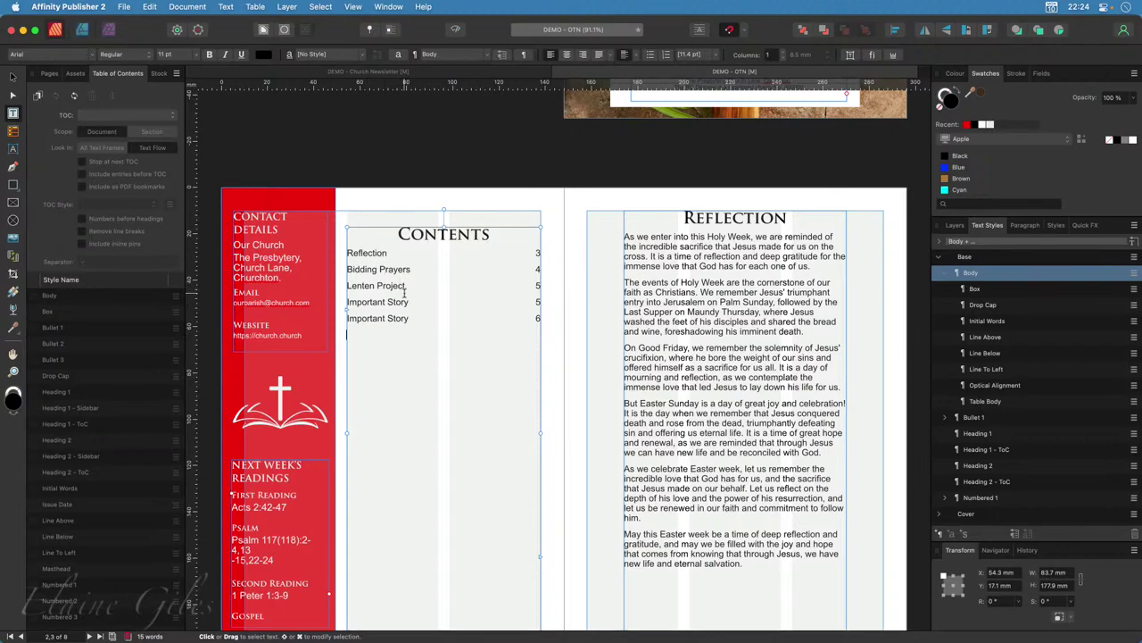
Shorten the Contents frame on page 2 from its upper edge to a height of about 49.5 mm.
scroll(430, 342, down, 2)
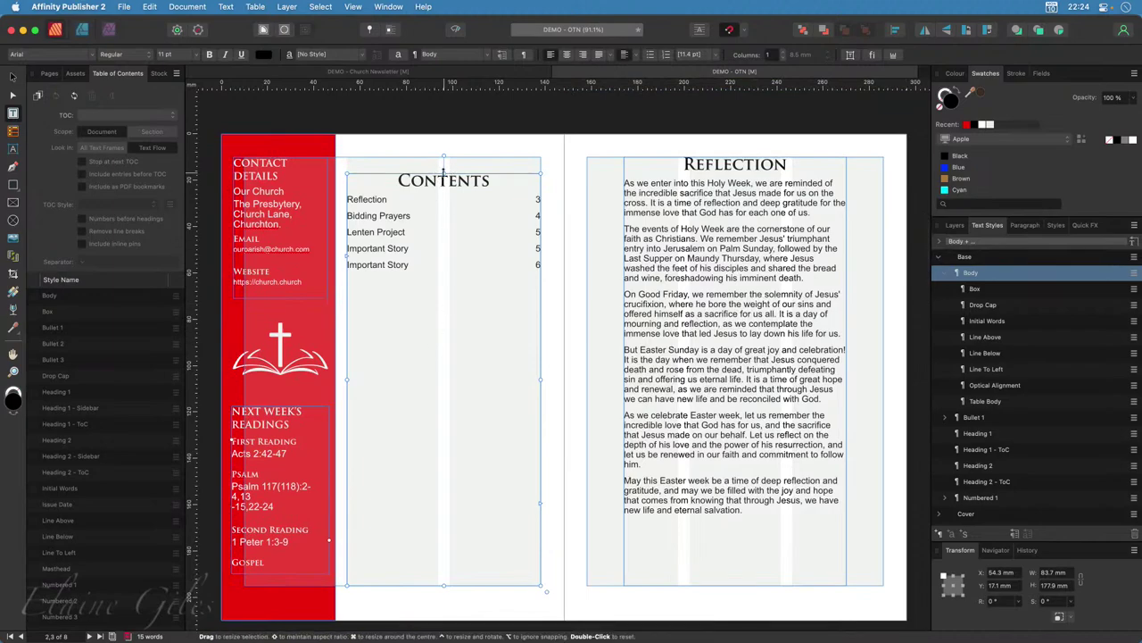
drag(444, 157, 411, 470)
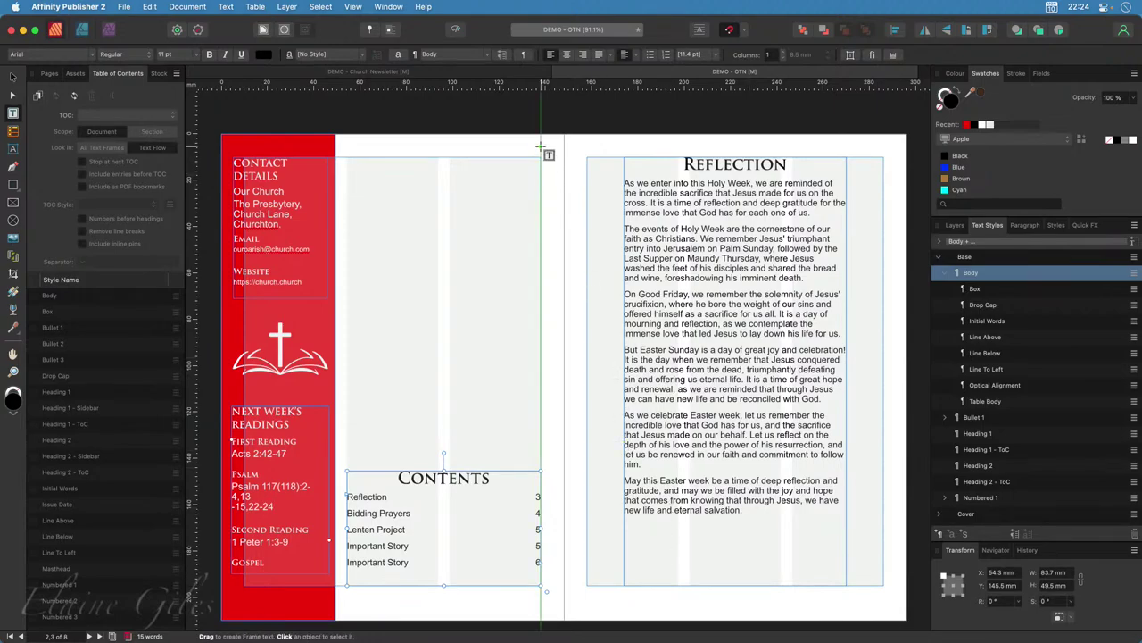
click(12, 78)
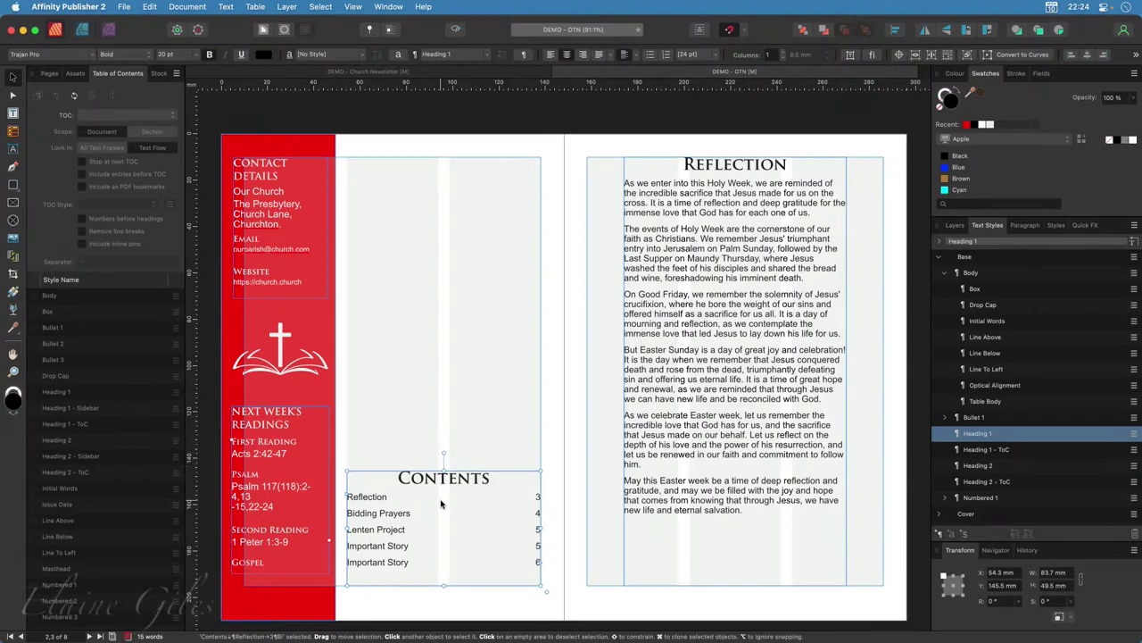
scroll(440, 505, down, 1)
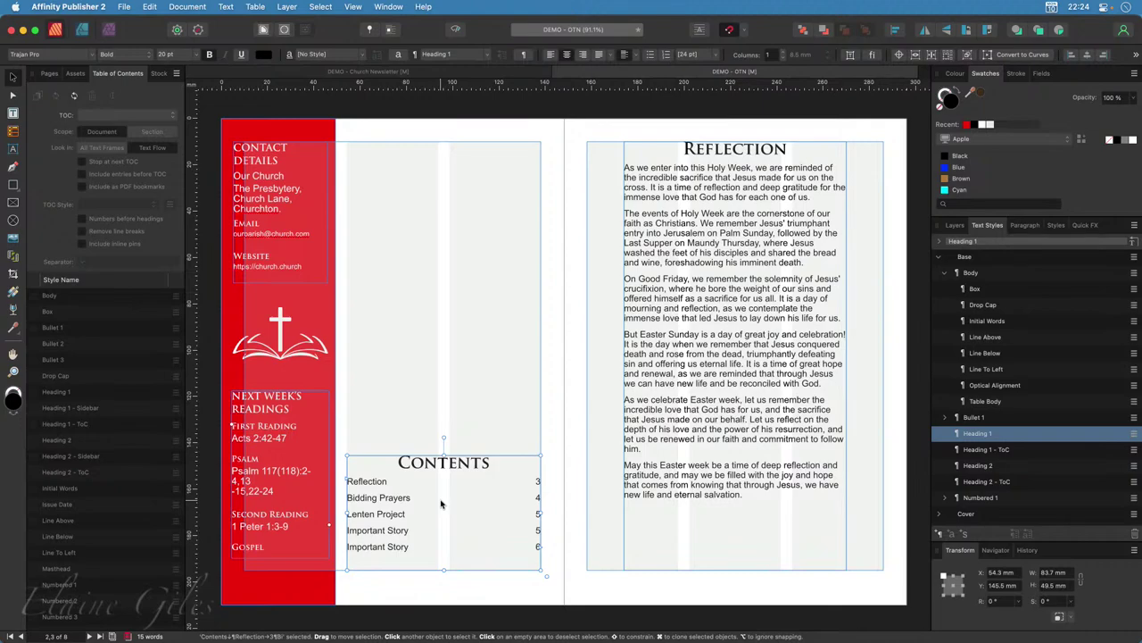
On Master A, draw a text frame about 34 by 9 mm below the right page's outer column and enter "Page ".
click(50, 74)
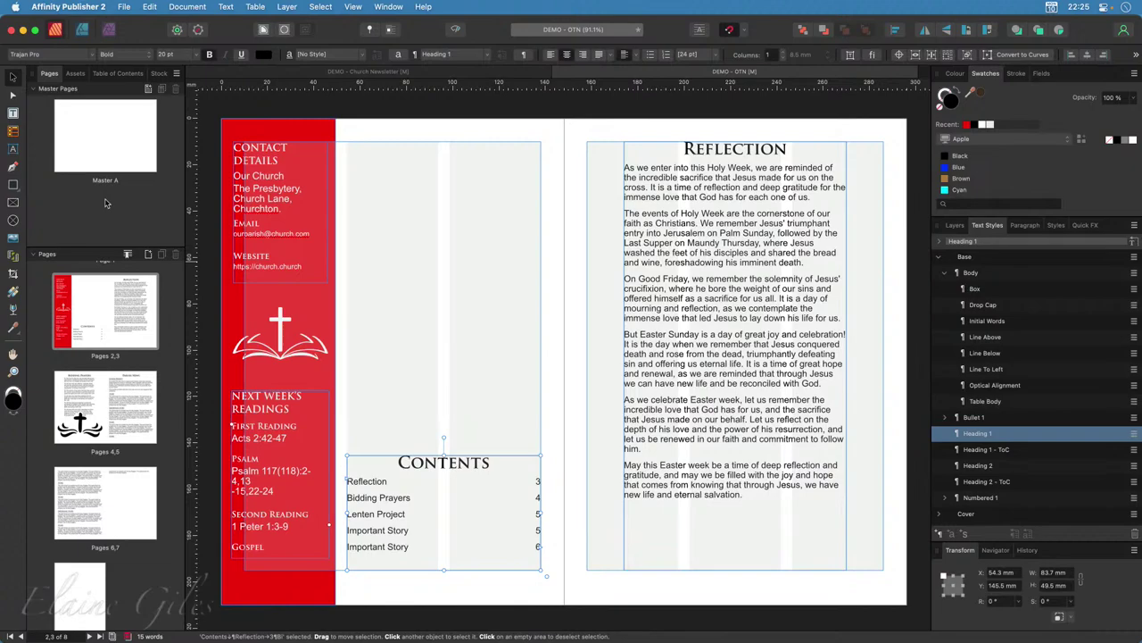
double_click(106, 150)
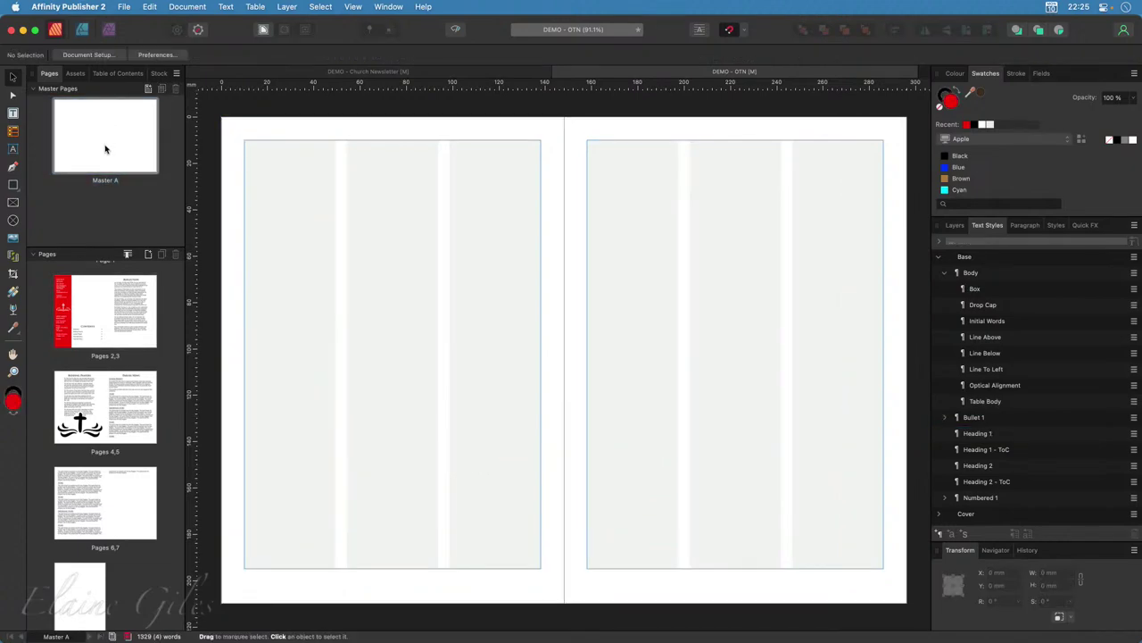
click(12, 113)
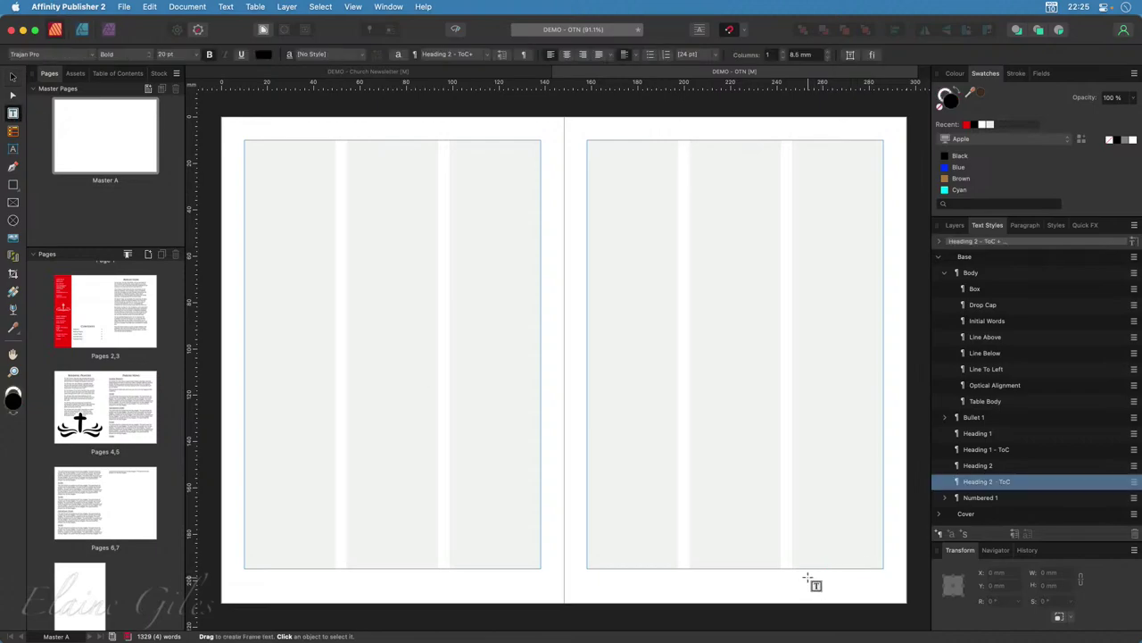
drag(805, 569, 884, 589)
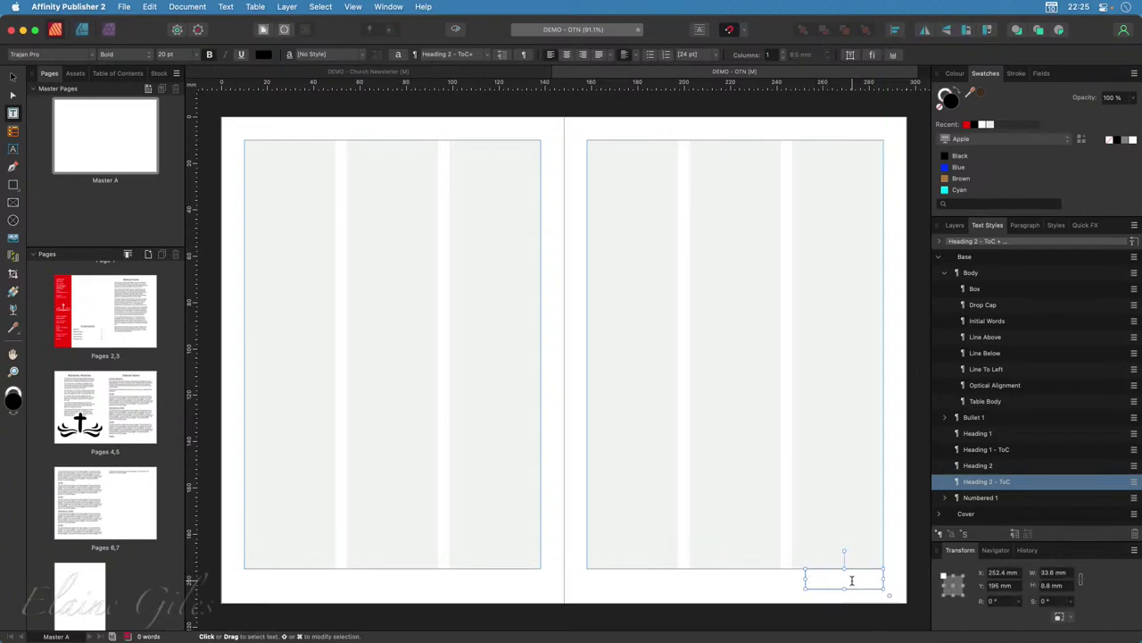
text(Page)
Format the master page's "Page" text with the Body style at 9 pt.
double_click(853, 580)
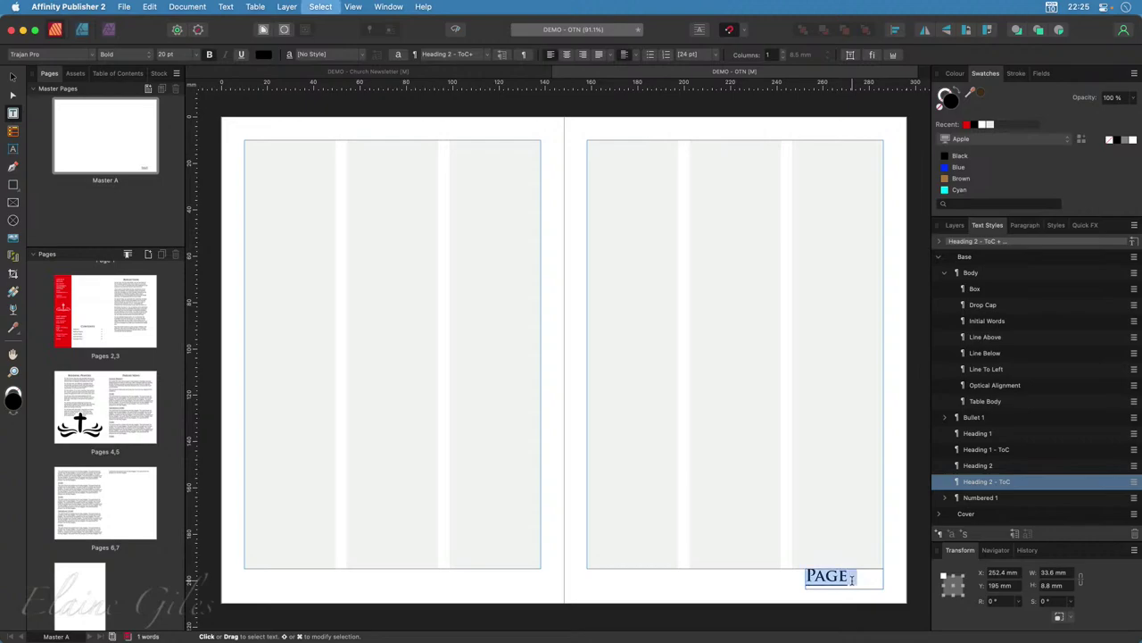
click(973, 275)
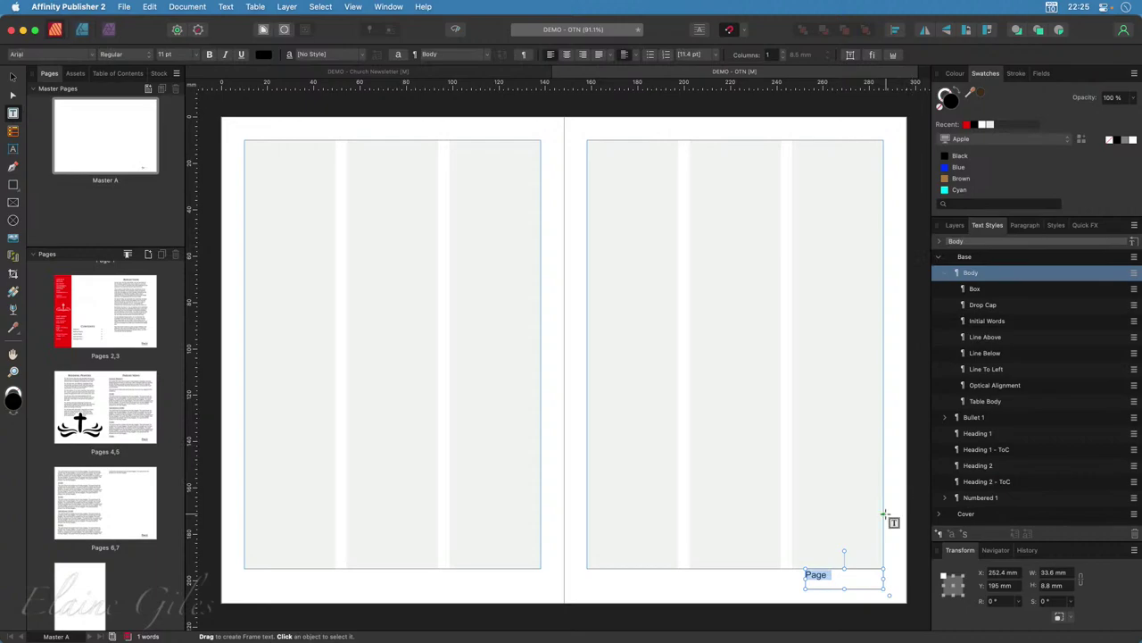
click(195, 56)
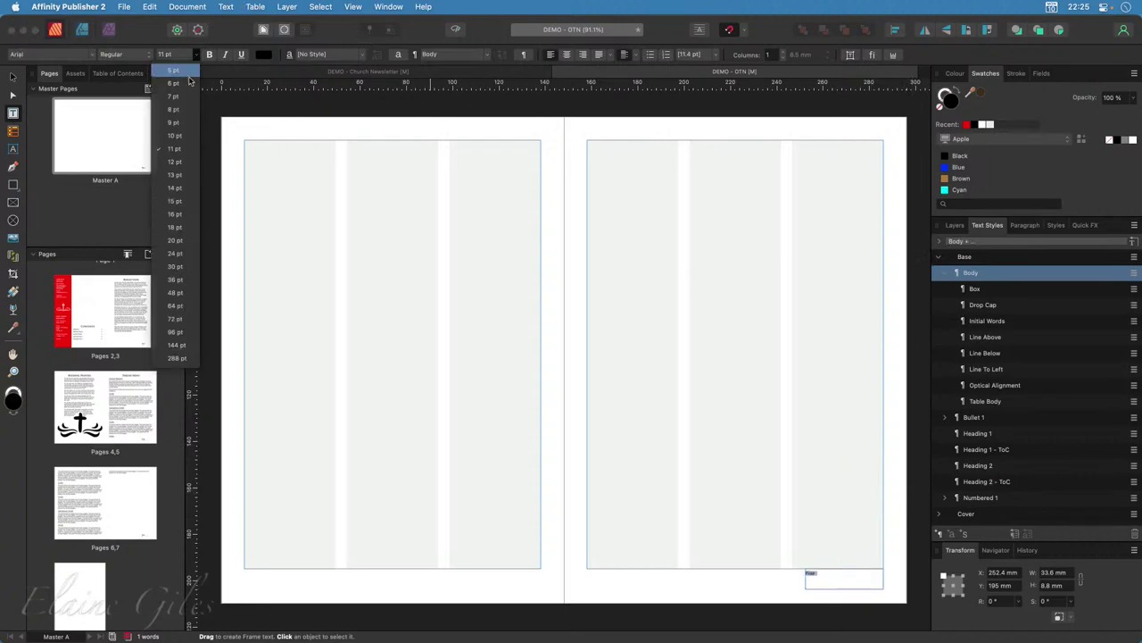
click(178, 123)
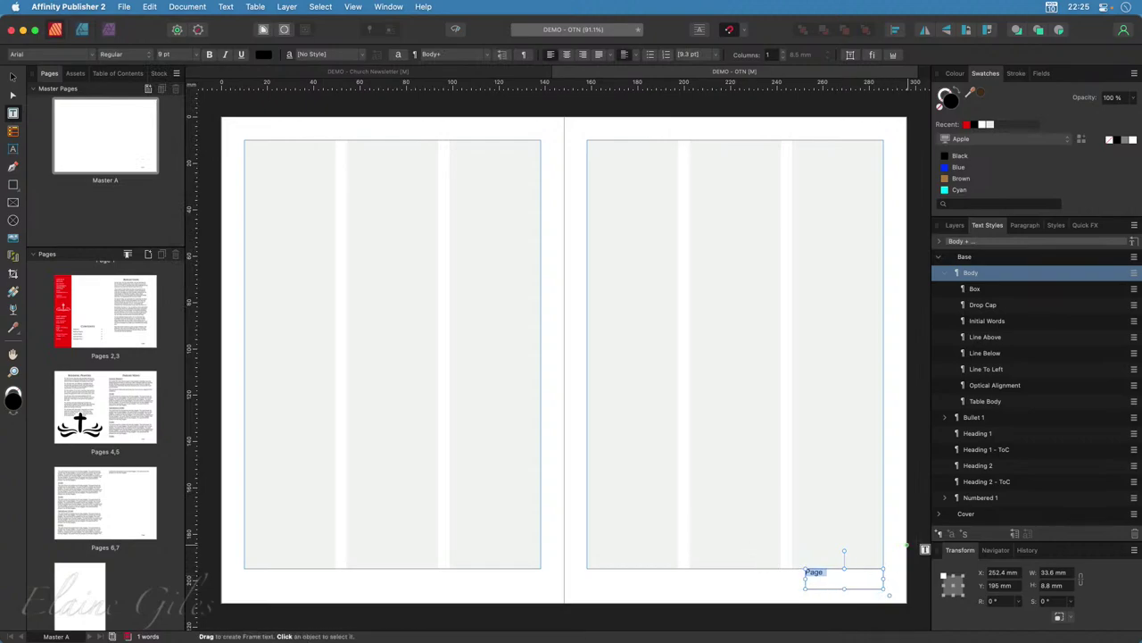
Create a right-aligned paragraph style named Page Number from the "Page" text and apply it.
click(938, 535)
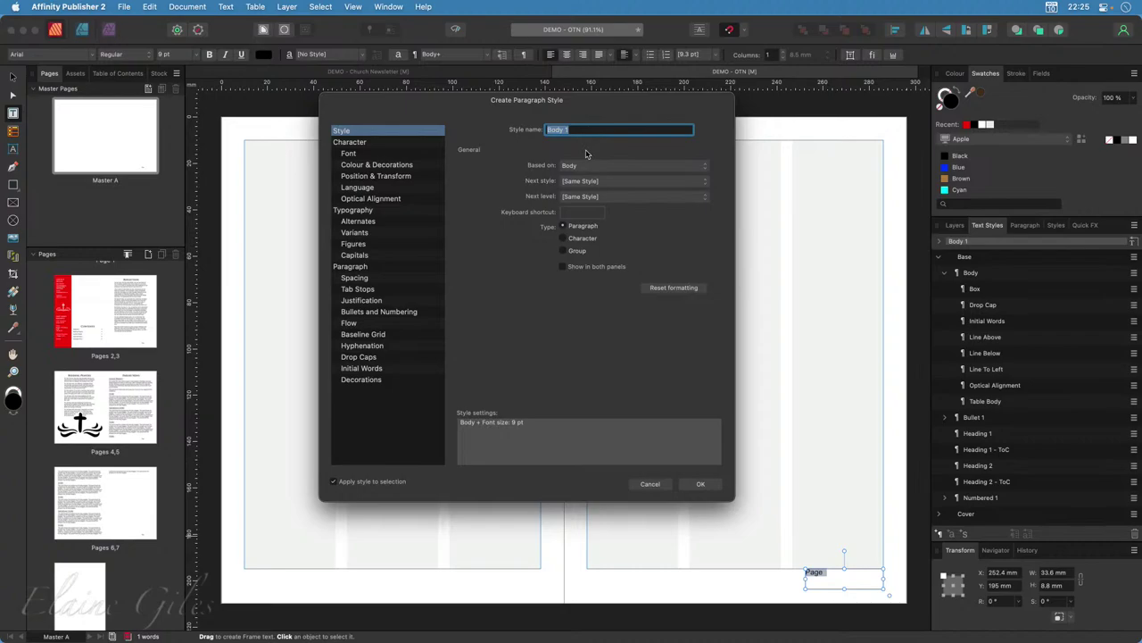
text(Page Number)
click(388, 268)
click(634, 166)
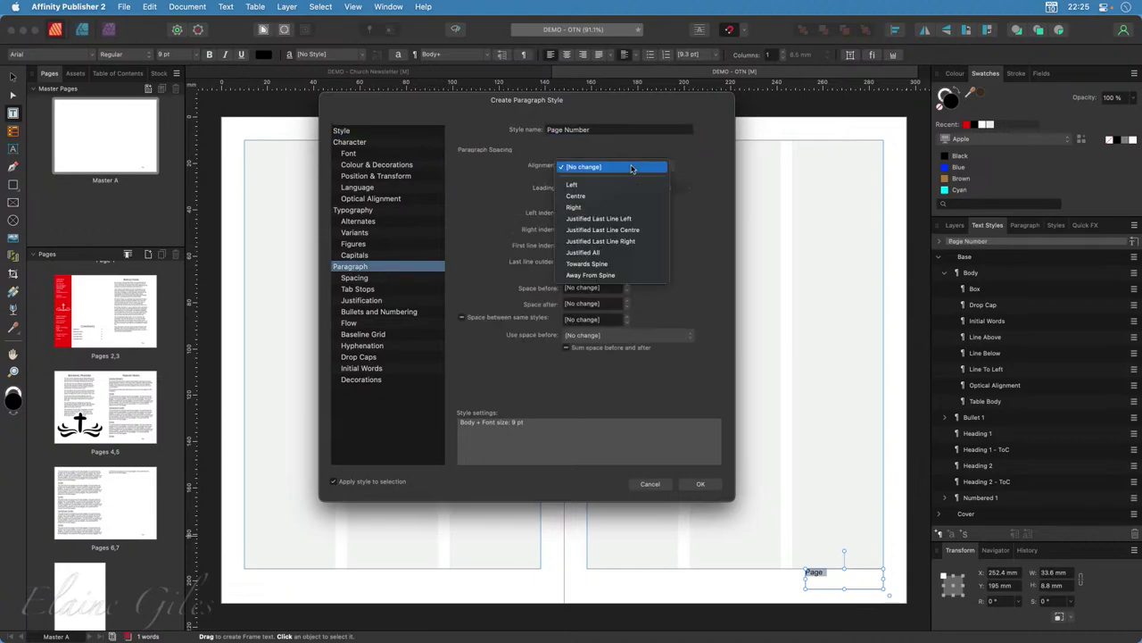
click(615, 206)
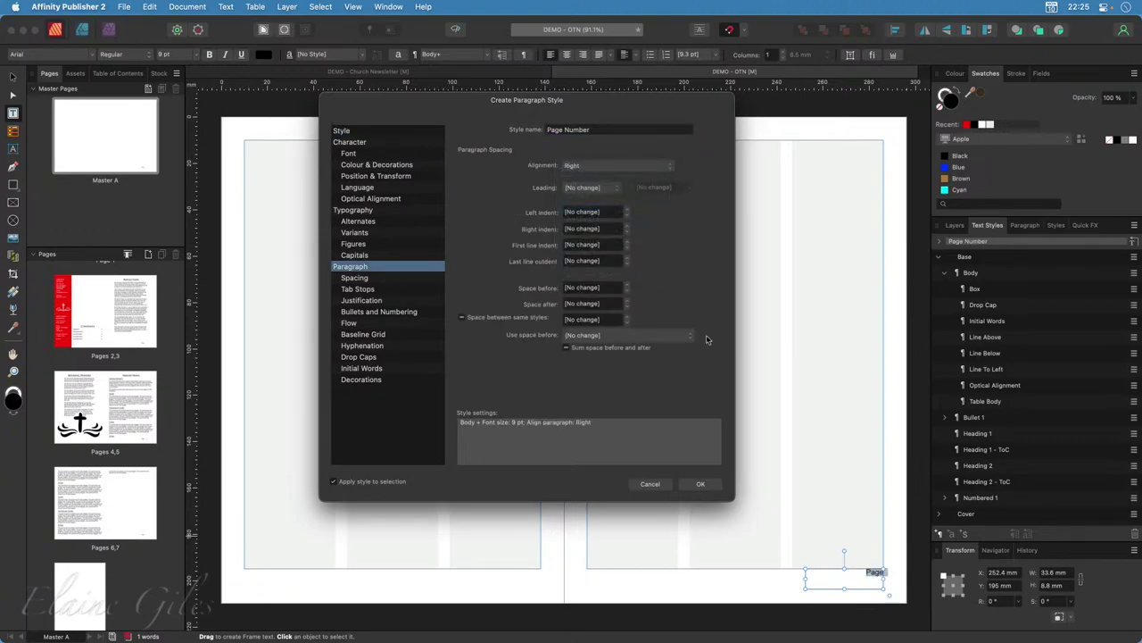
click(701, 483)
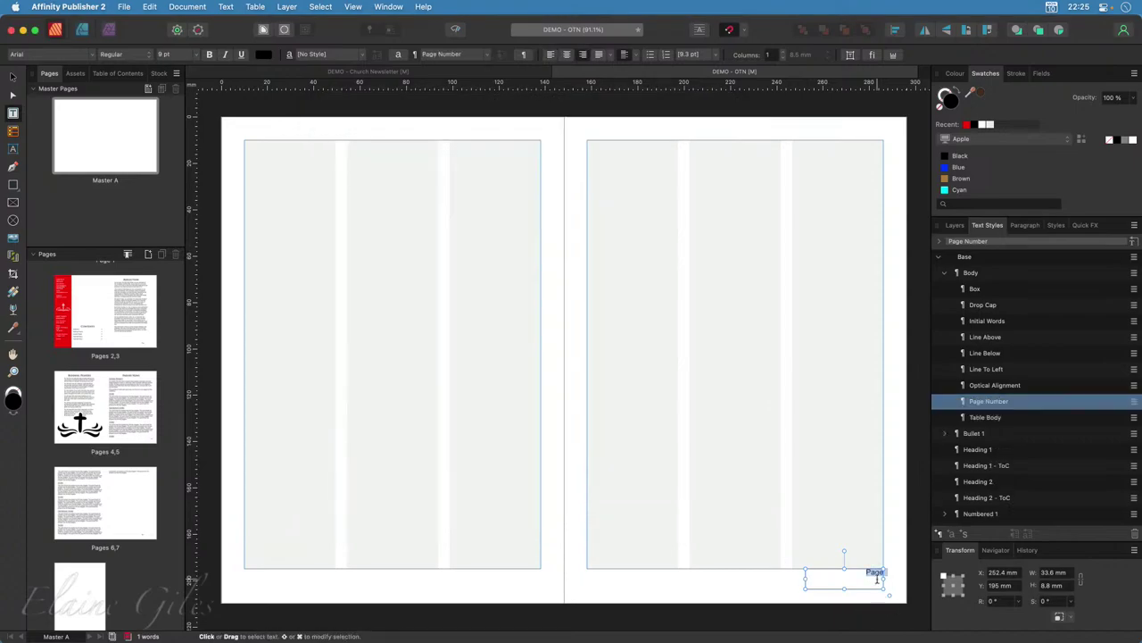
Insert an automatic page number field after the word "Page" in the master page's footer frame.
scroll(903, 589, up, 5)
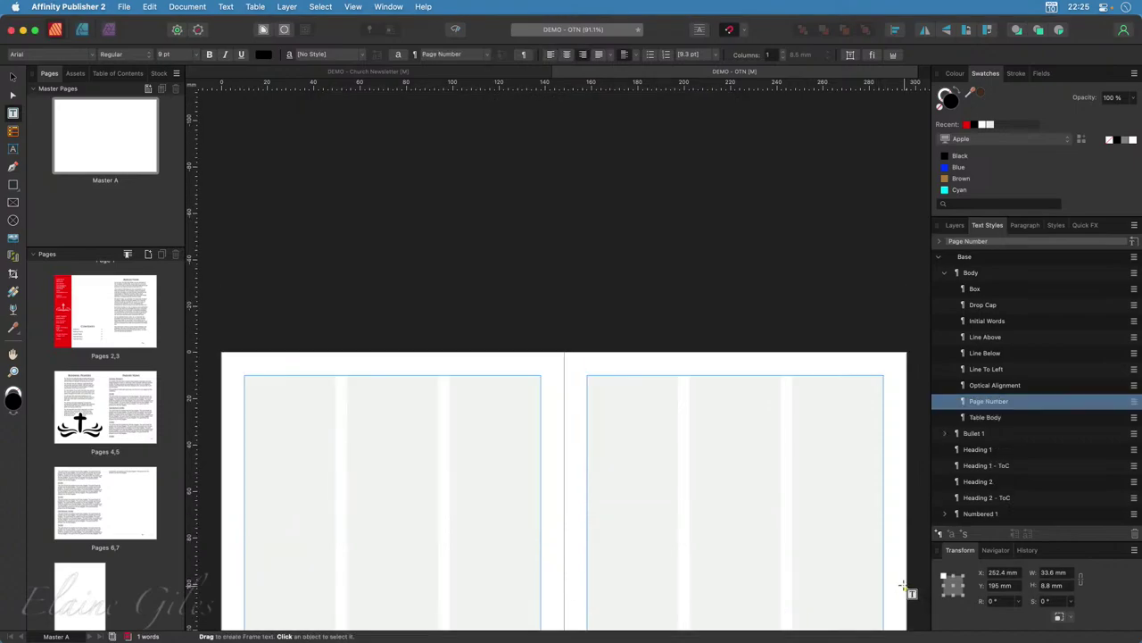
scroll(907, 586, down, 7)
scroll(903, 498, up, 6)
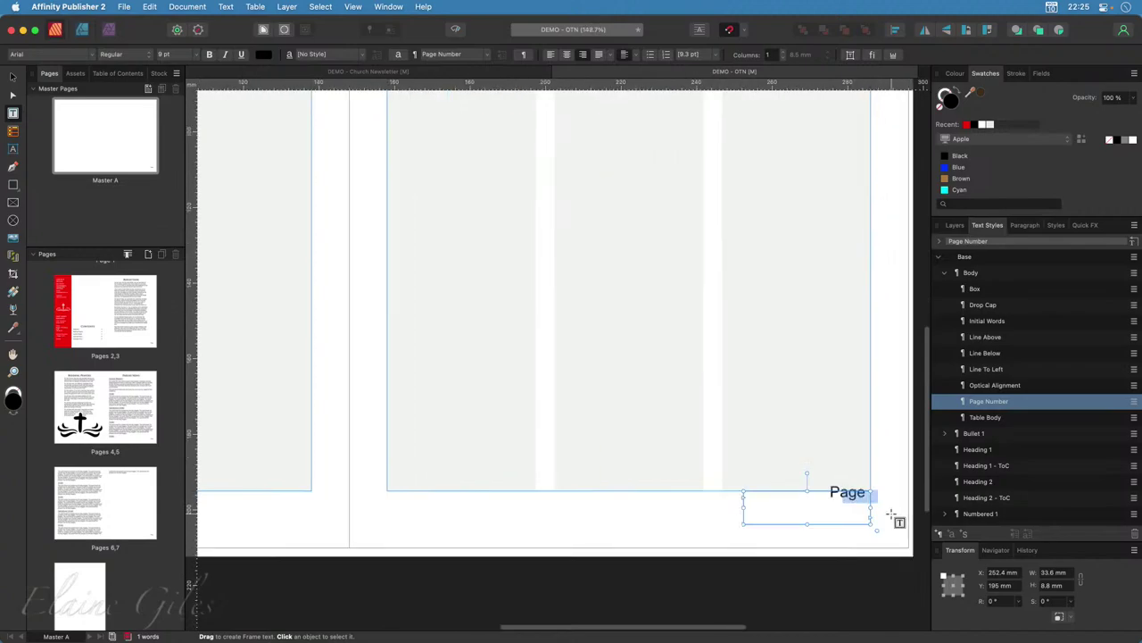
scroll(886, 516, up, 5)
click(821, 454)
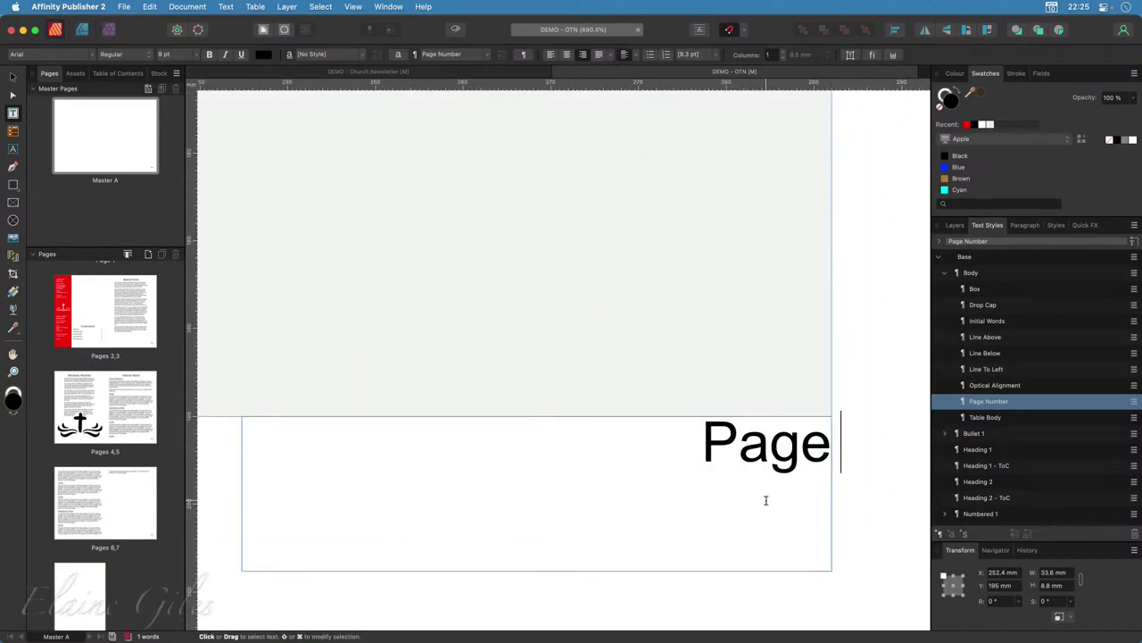
click(236, 6)
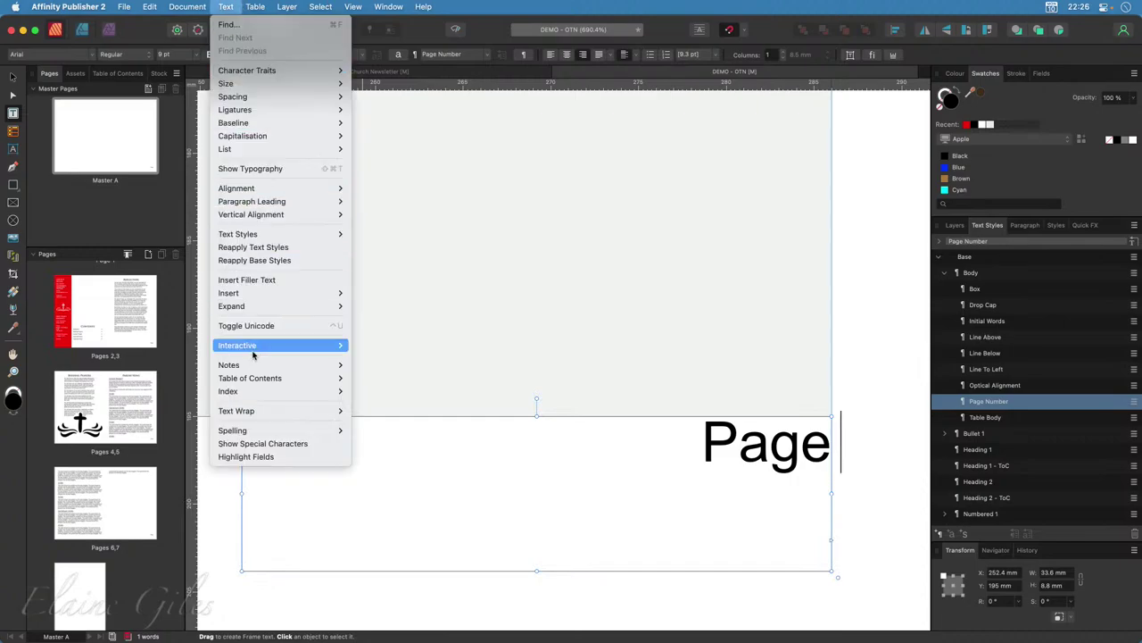
mouse_move(268, 293)
mouse_move(393, 293)
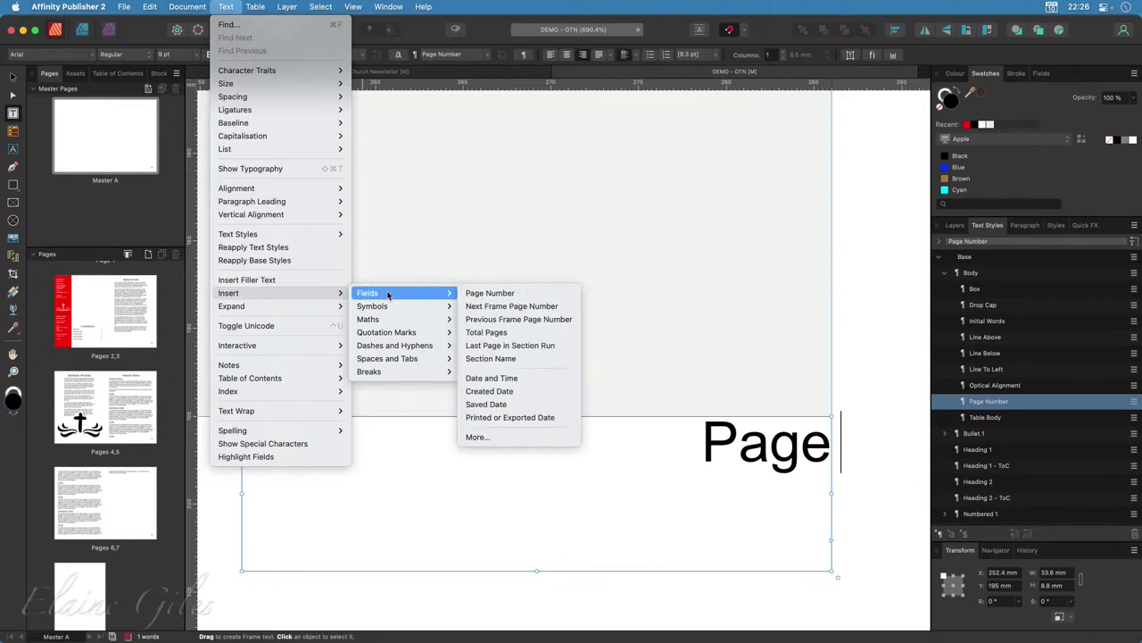
click(525, 293)
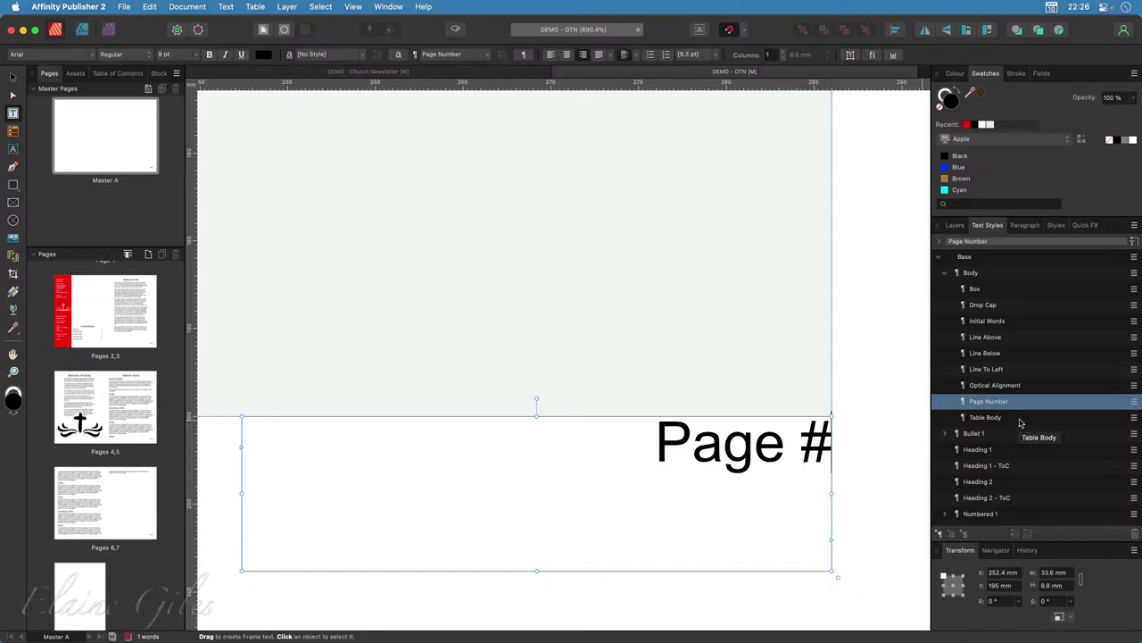
Rename the Page Number paragraph style as "Page Number - Right".
right_click(995, 403)
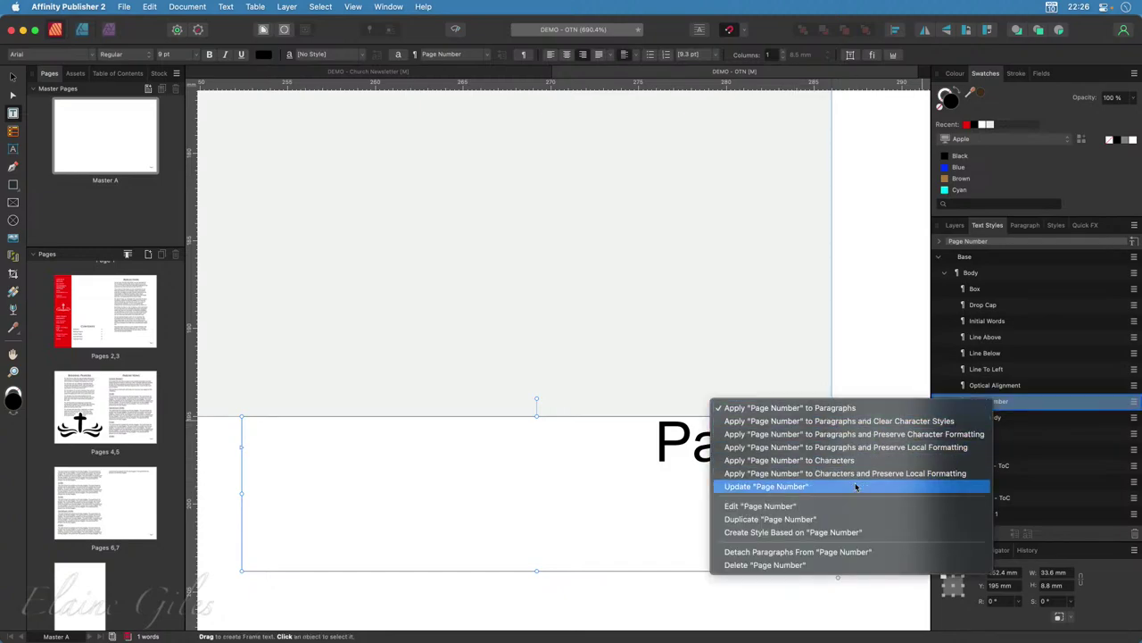
click(759, 505)
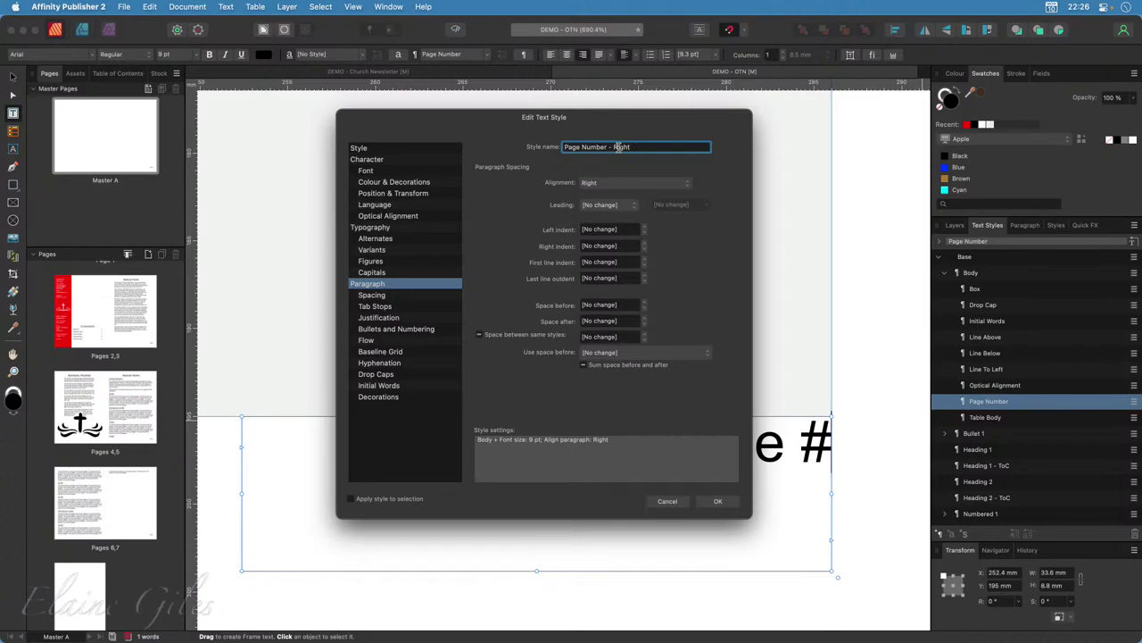
click(716, 501)
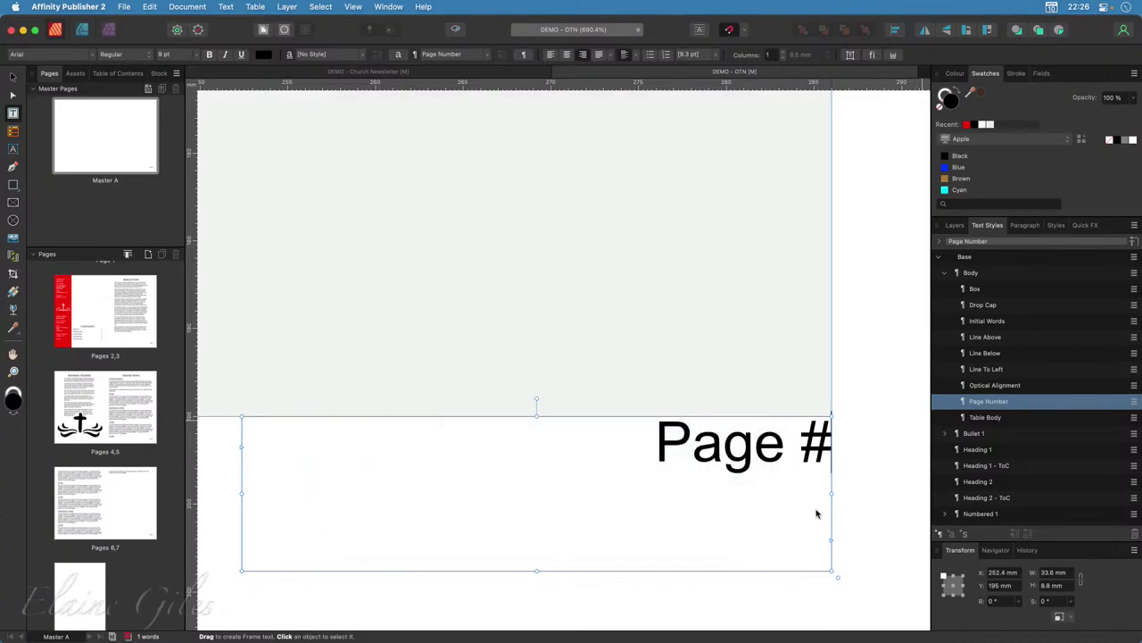
Duplicate the Page Number - Right style and name the copy "Page Number - Left".
right_click(998, 403)
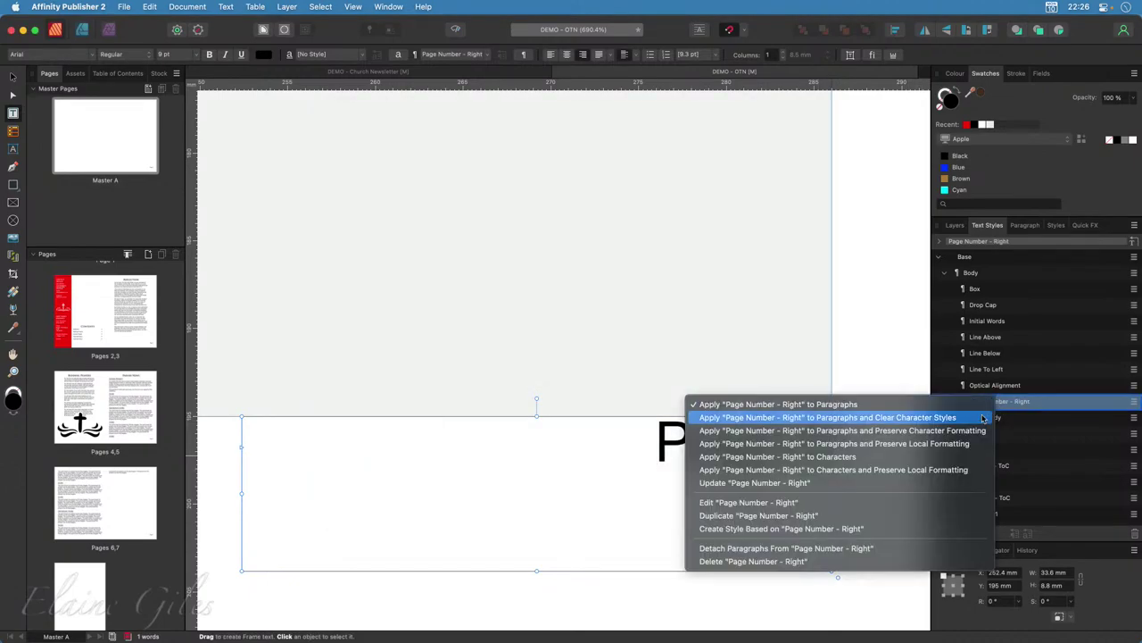
click(759, 514)
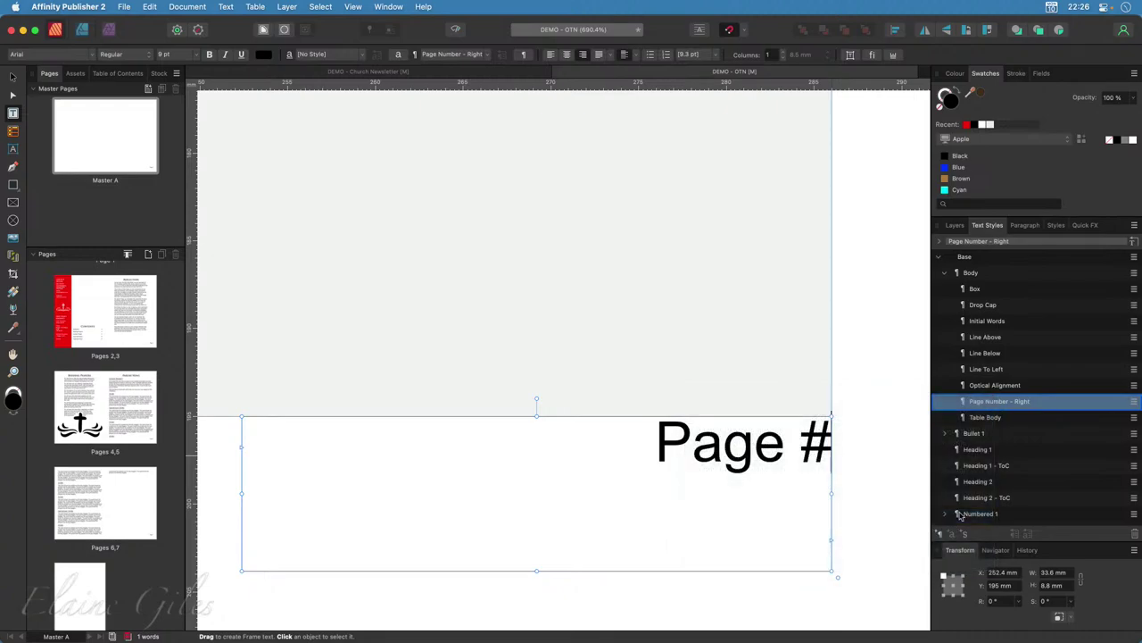
click(658, 163)
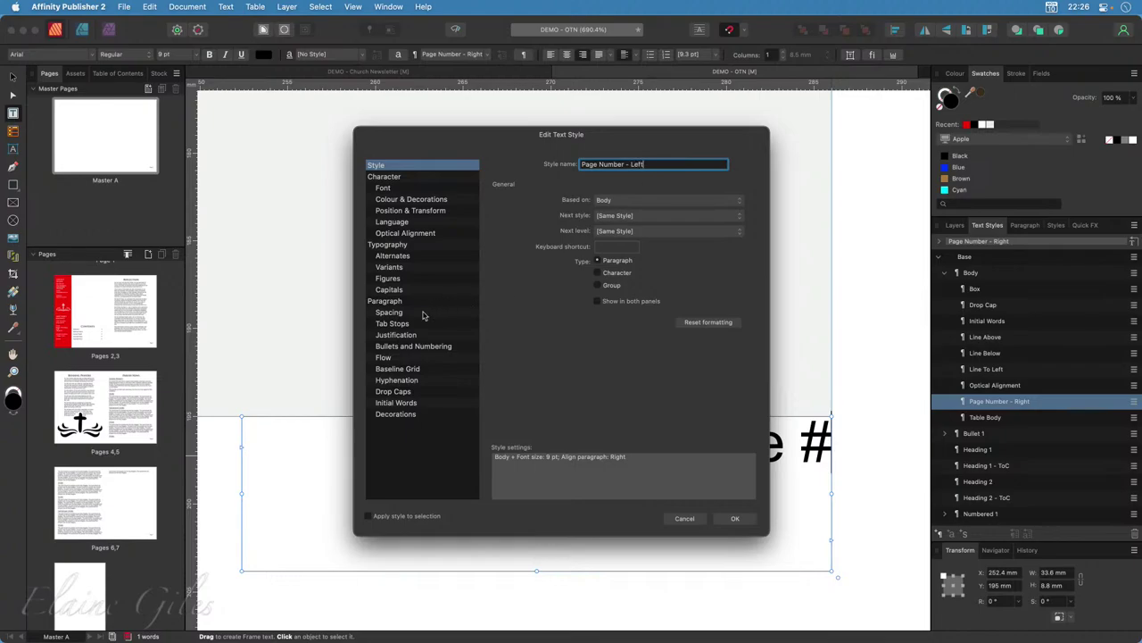
Set the paragraph alignment of the Page Number - Left style to Left and save the style.
click(386, 300)
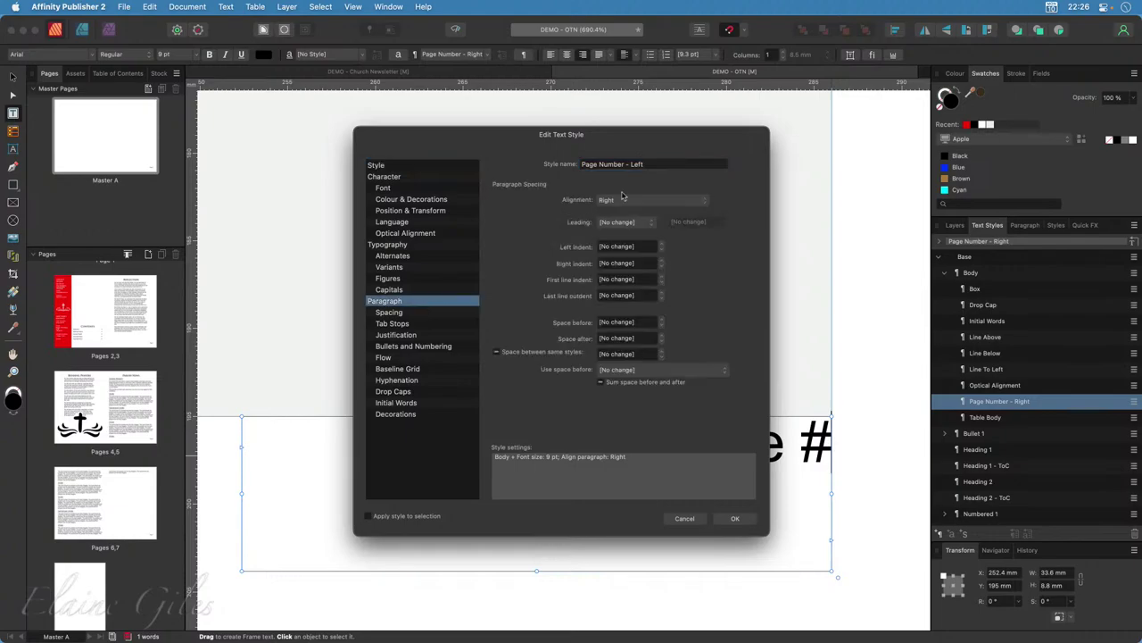
click(665, 203)
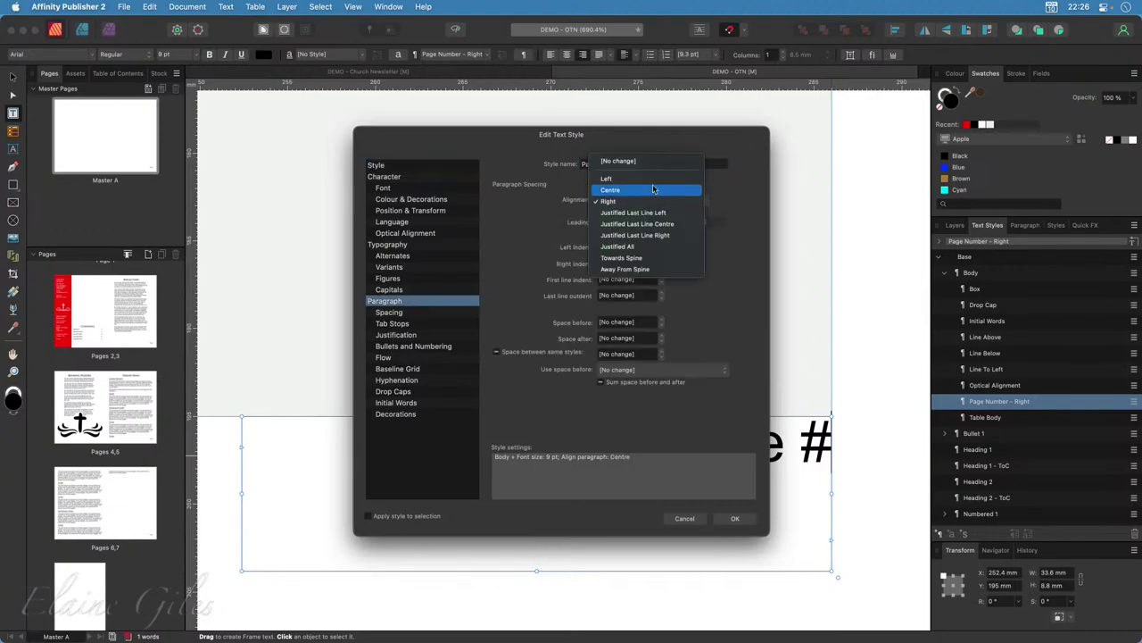
click(656, 179)
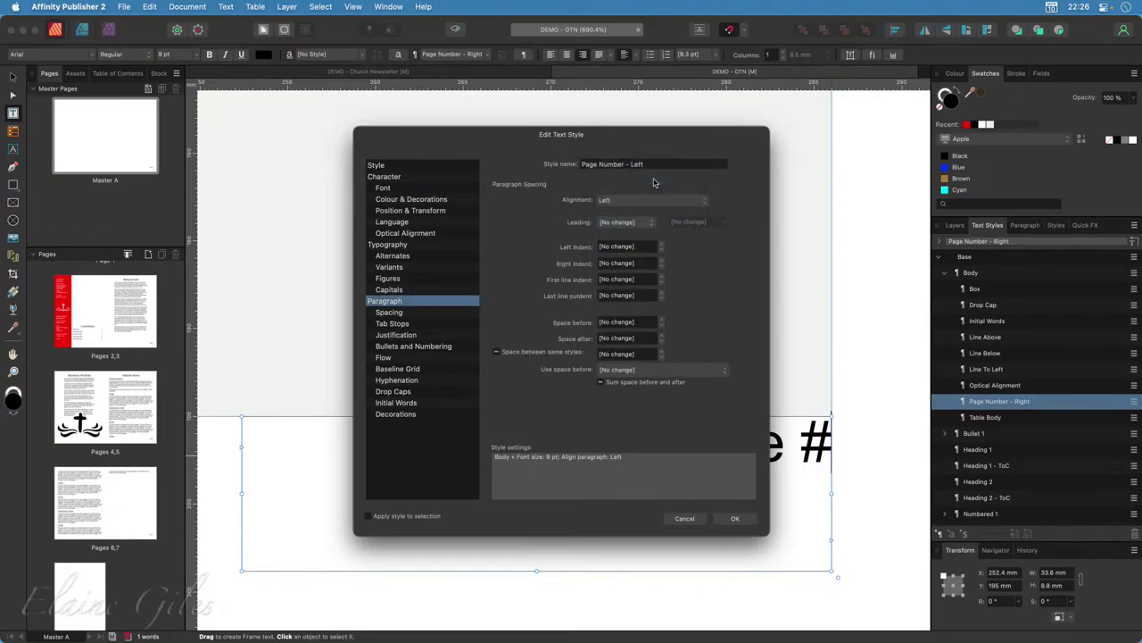
click(735, 519)
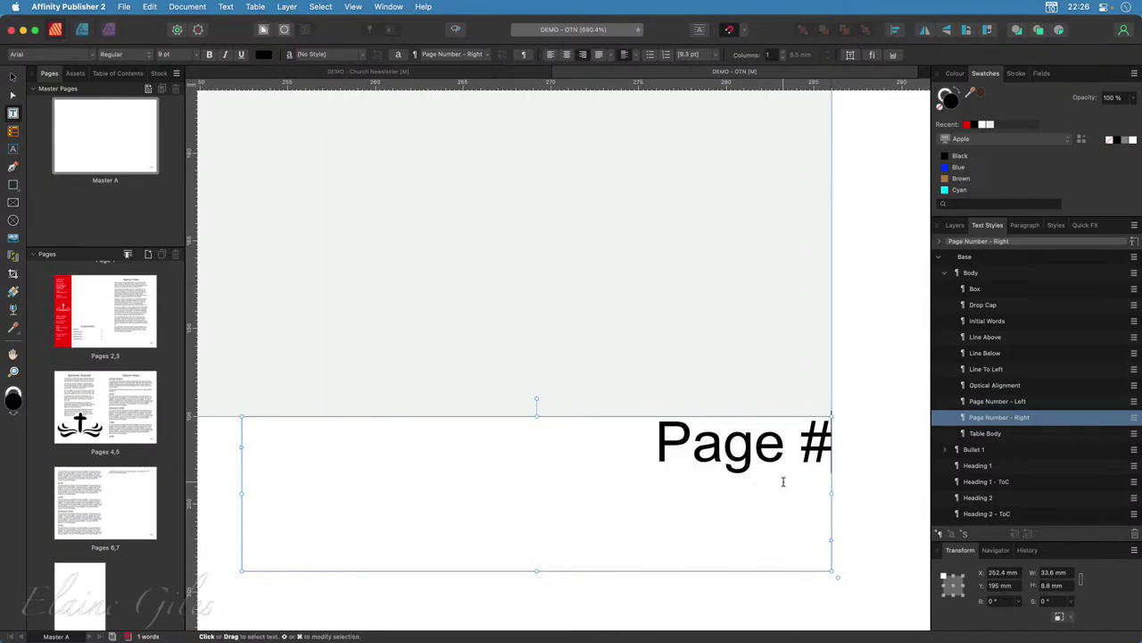
Copy the page number frame to the left master page's bottom margin at X 10 mm and apply the Page Number - Left style.
scroll(783, 482, down, 15)
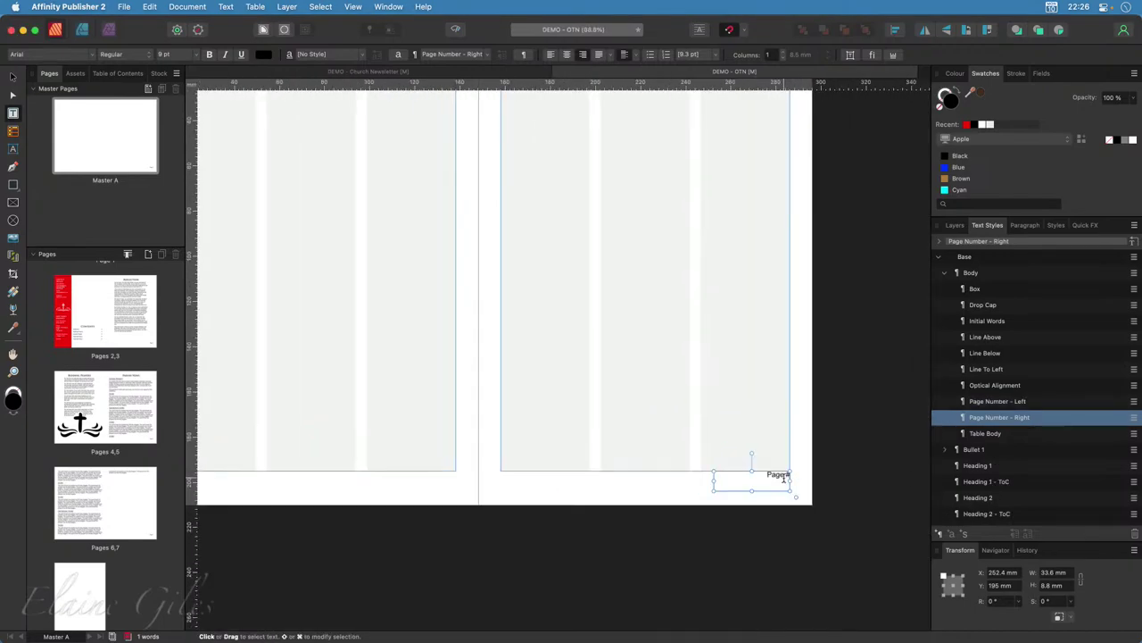
scroll(784, 478, down, 2)
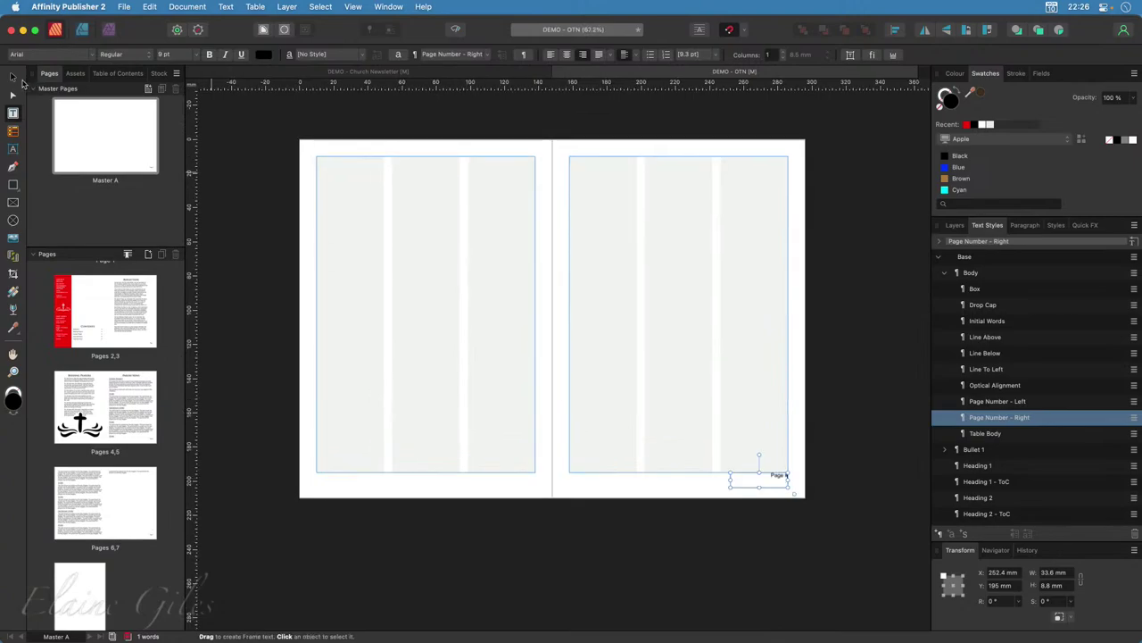
click(12, 77)
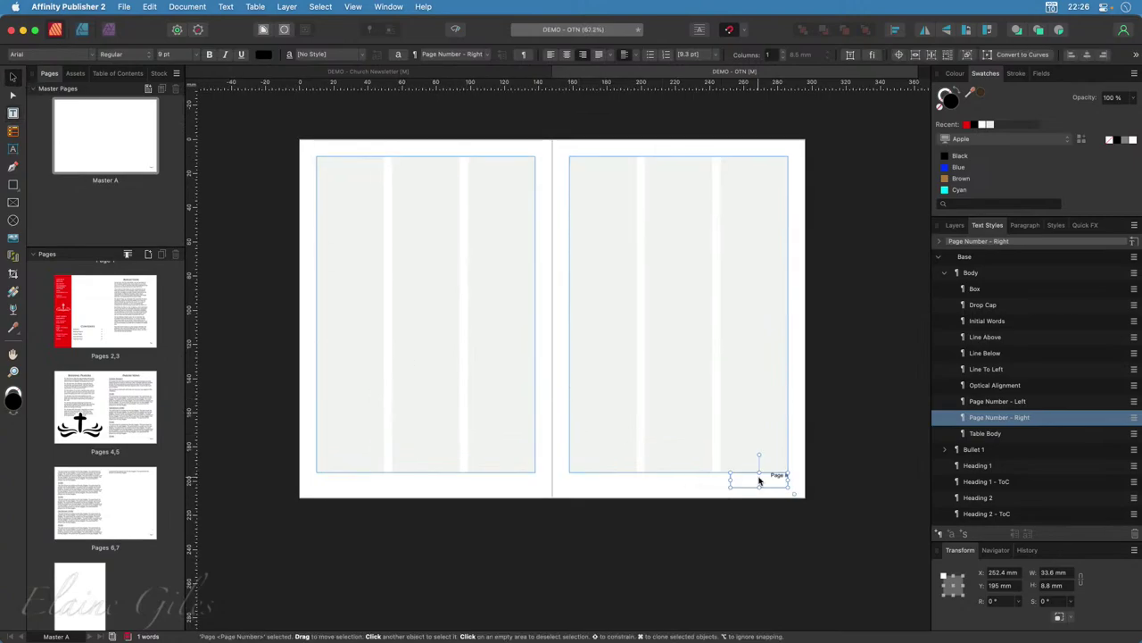
drag(756, 482, 472, 471)
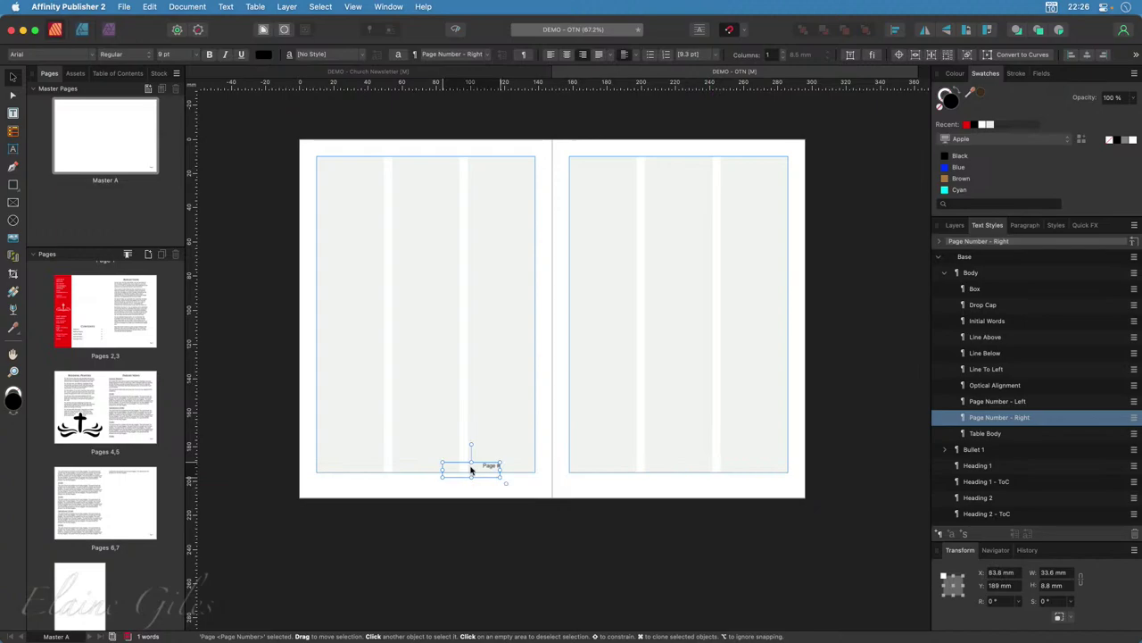
key(super+z)
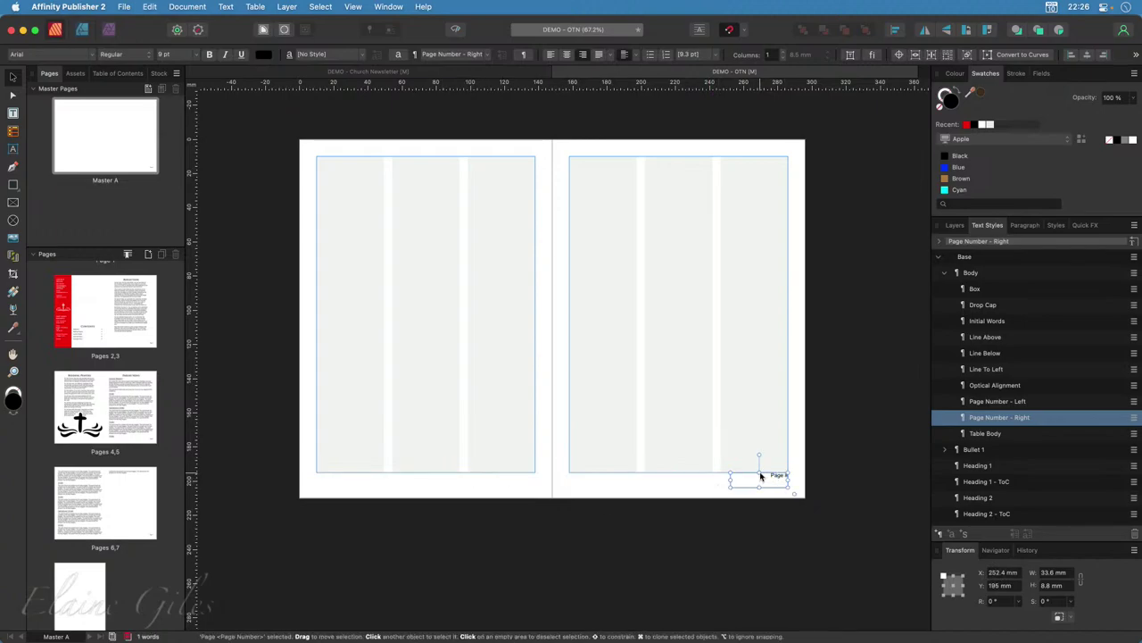
mouse_move(761, 476)
mouse_down()
mouse_move(759, 486)
mouse_move(635, 474)
mouse_move(300, 487)
mouse_move(329, 485)
mouse_up()
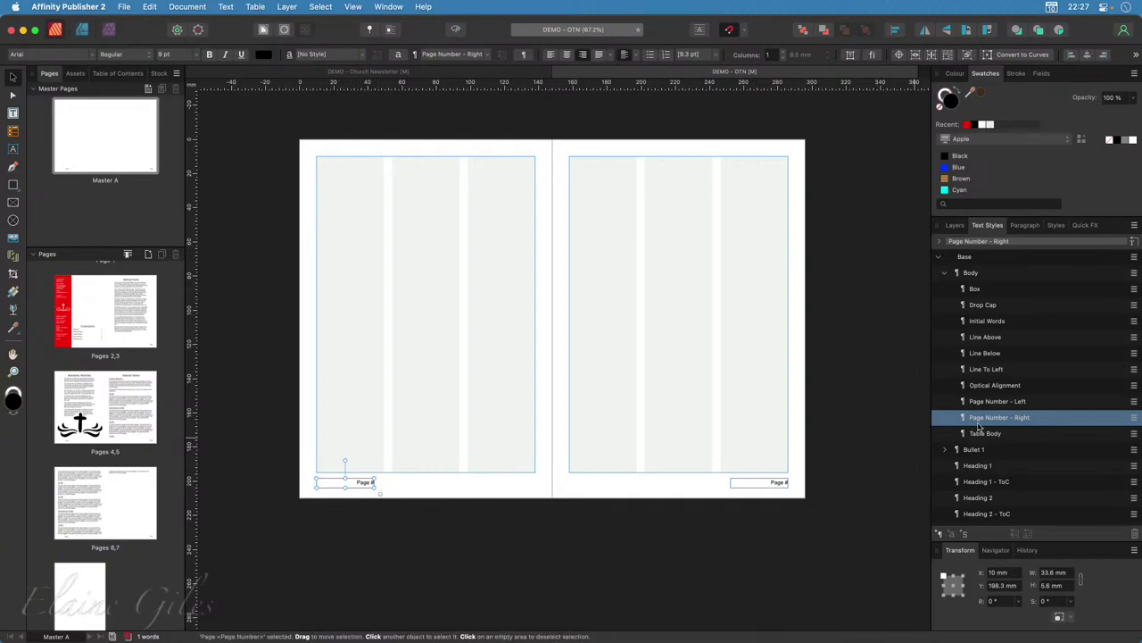
click(996, 403)
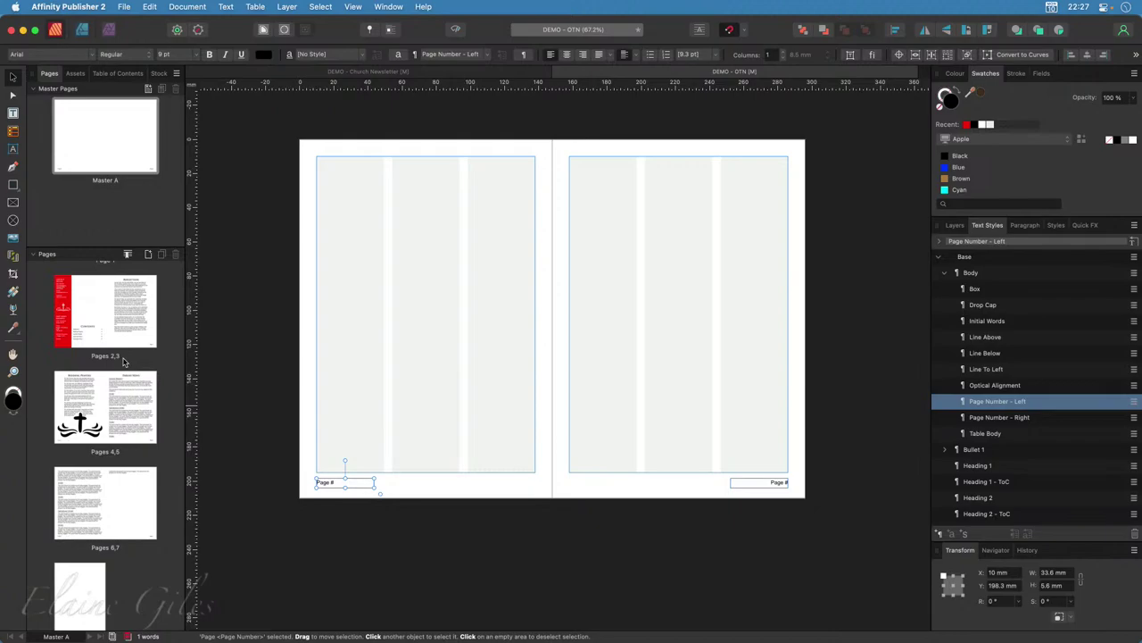
Check the page numbers on pages 4-5, pages 2-3 and page 8.
double_click(108, 416)
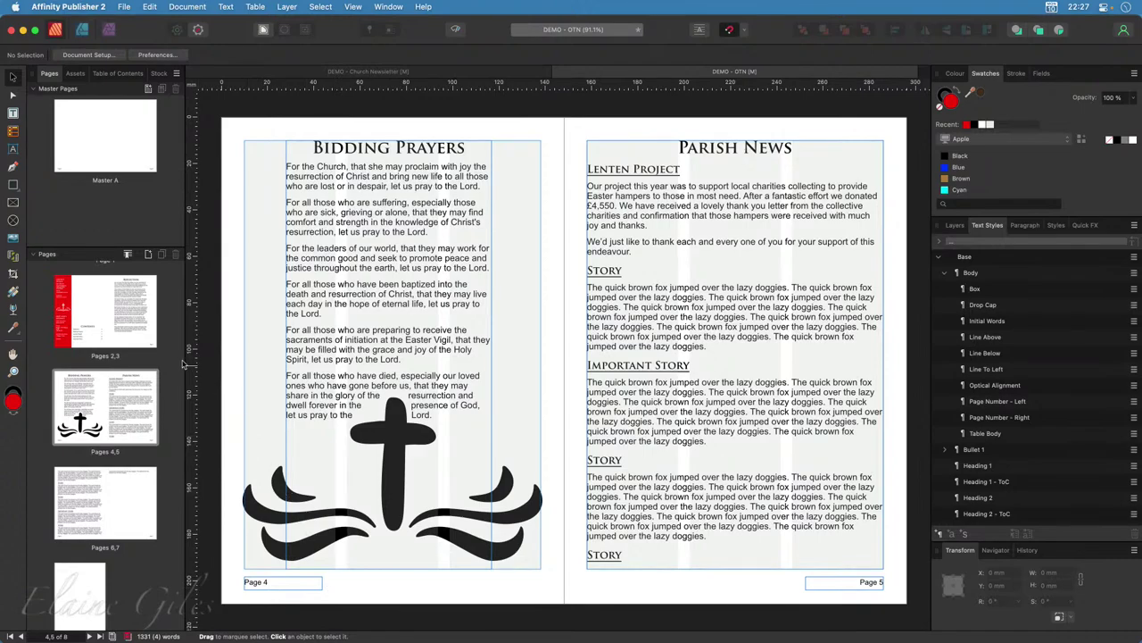
double_click(104, 305)
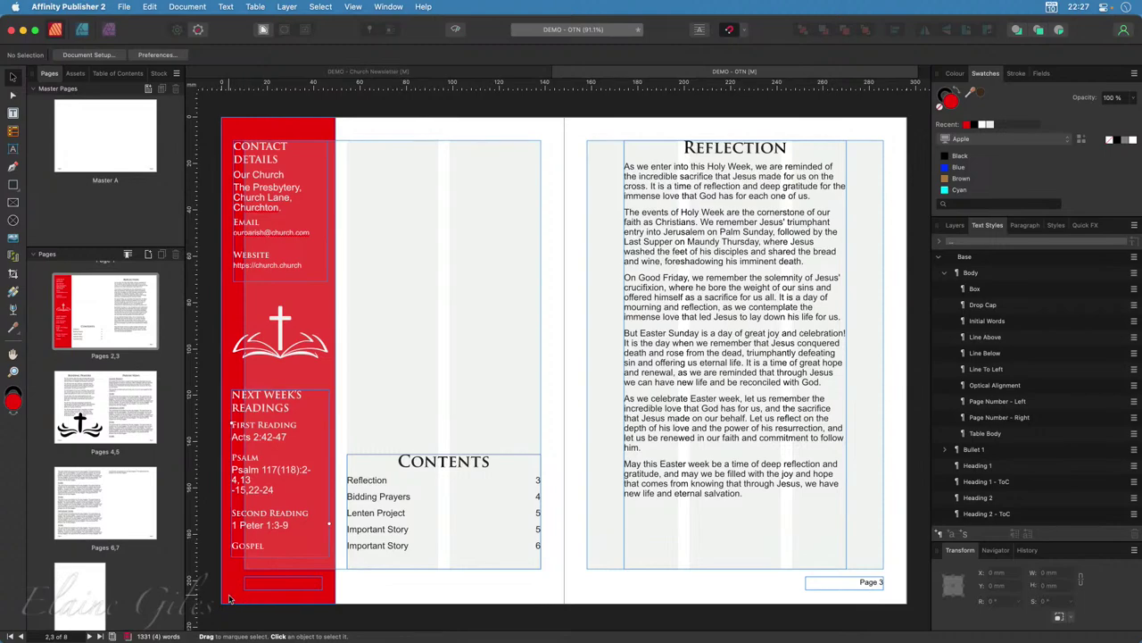
click(90, 596)
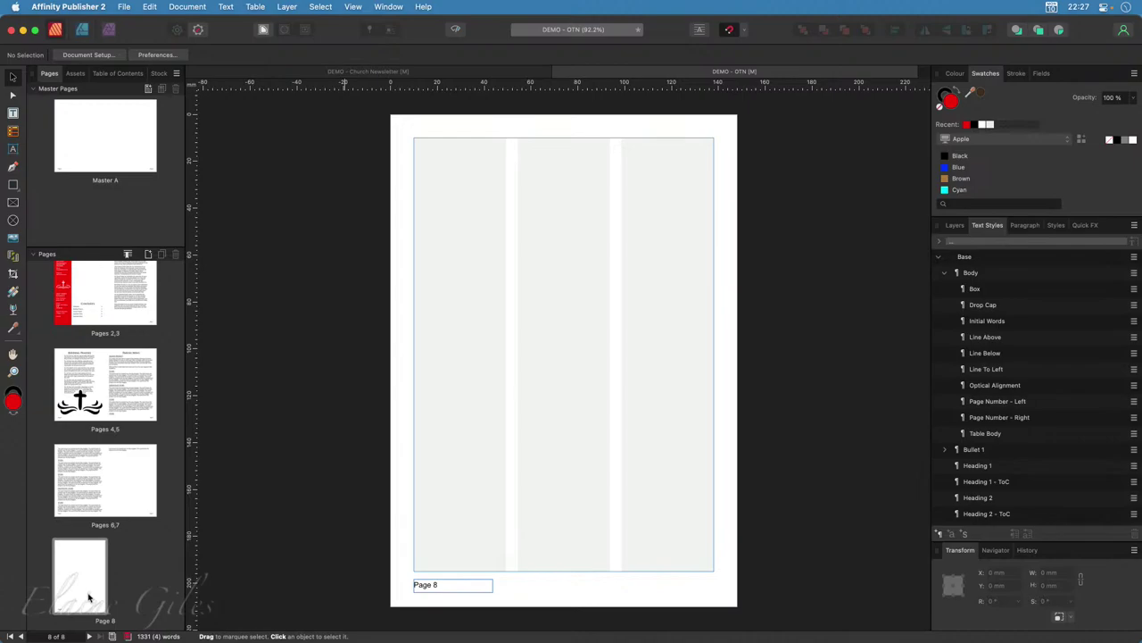
scroll(96, 586, up, 1)
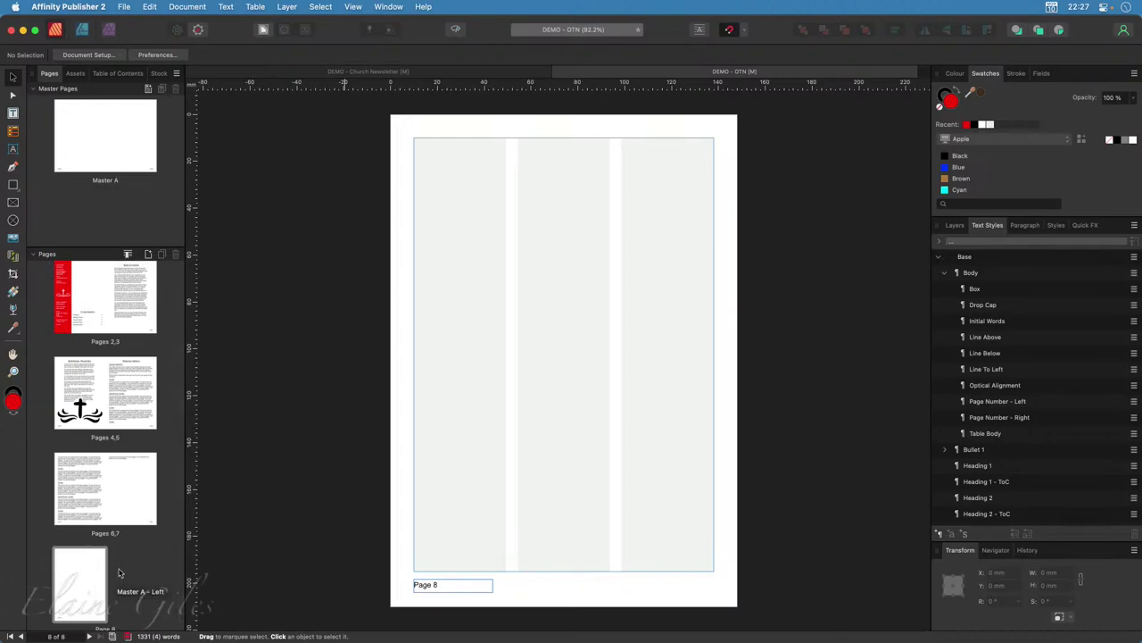
scroll(387, 487, down, 1)
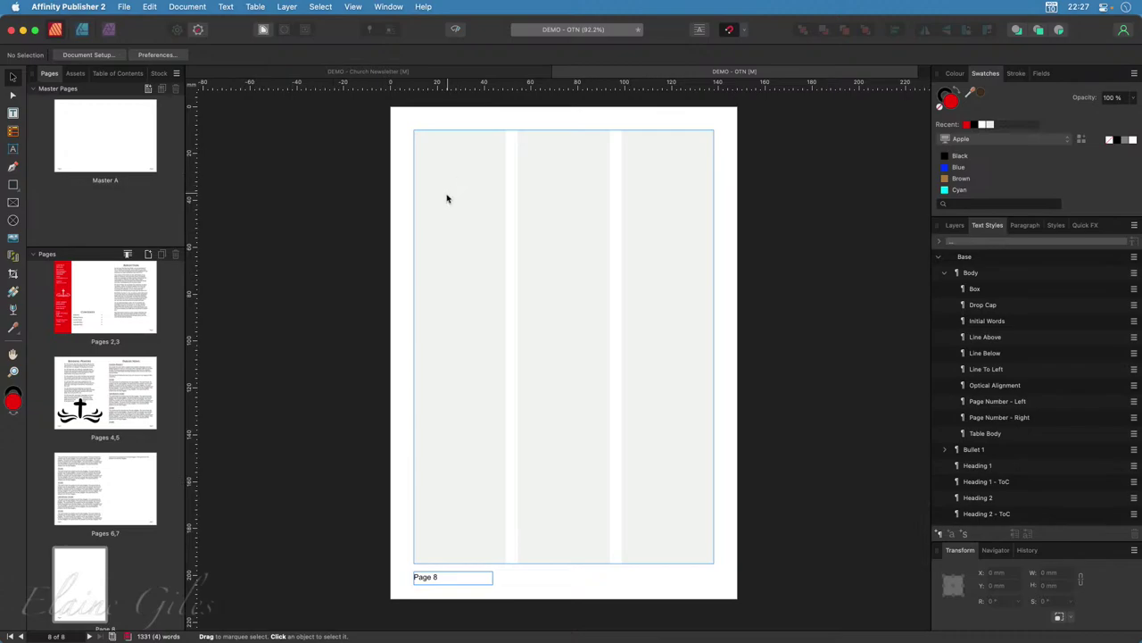
In the DEMO - Church Newsletter document, rotate page 8's Mass and Service Times table to 0° so it lies horizontally.
click(471, 72)
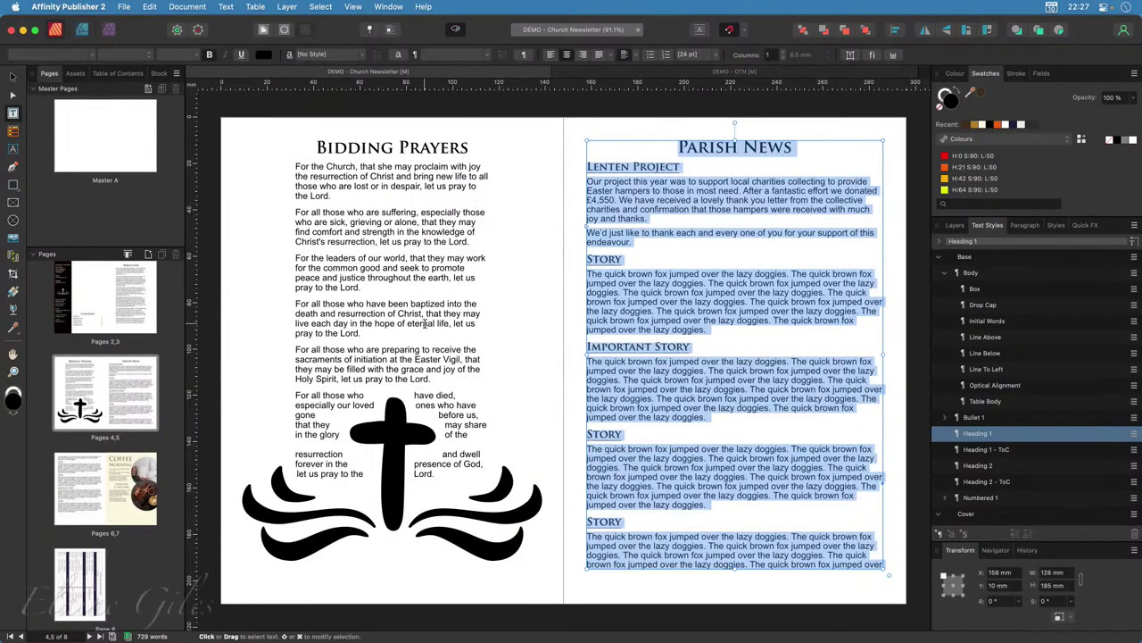
double_click(67, 574)
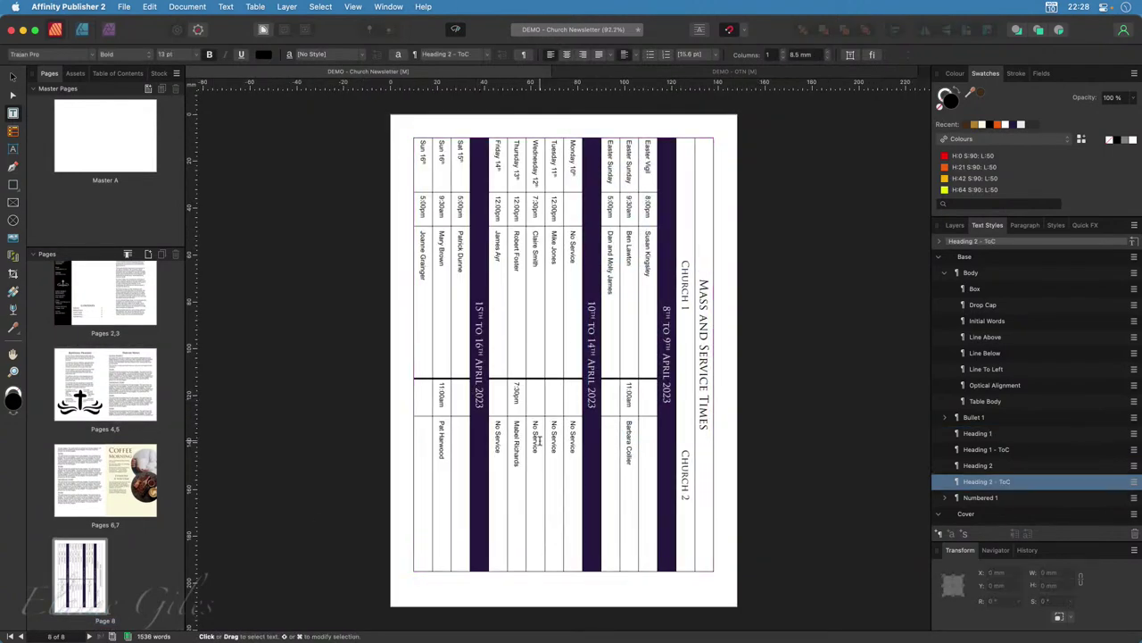
key(v)
click(680, 372)
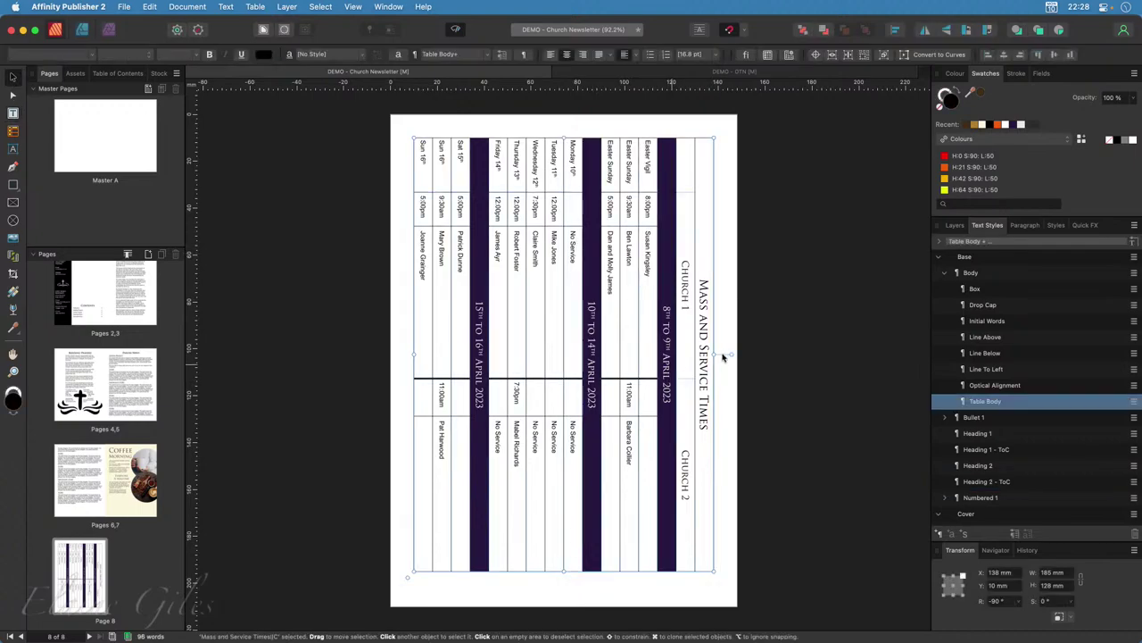
drag(731, 354, 604, 271)
key(super+z)
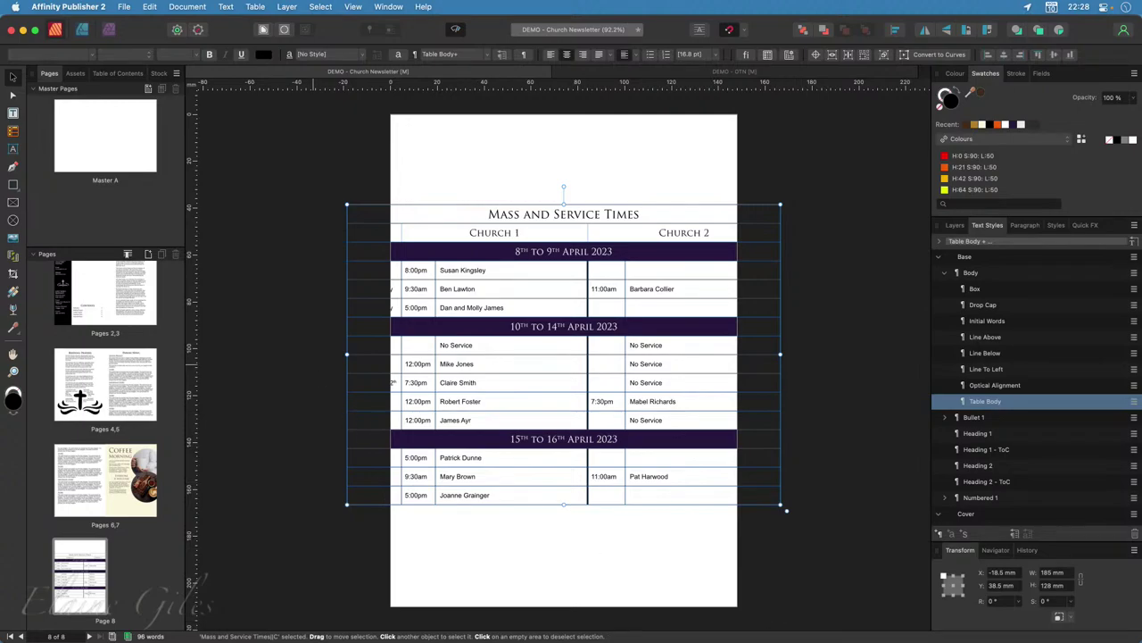
Draw a rectangle about 218 by 152 mm over the table and fill it with the H:64 S:90 L:50 yellow swatch.
click(14, 184)
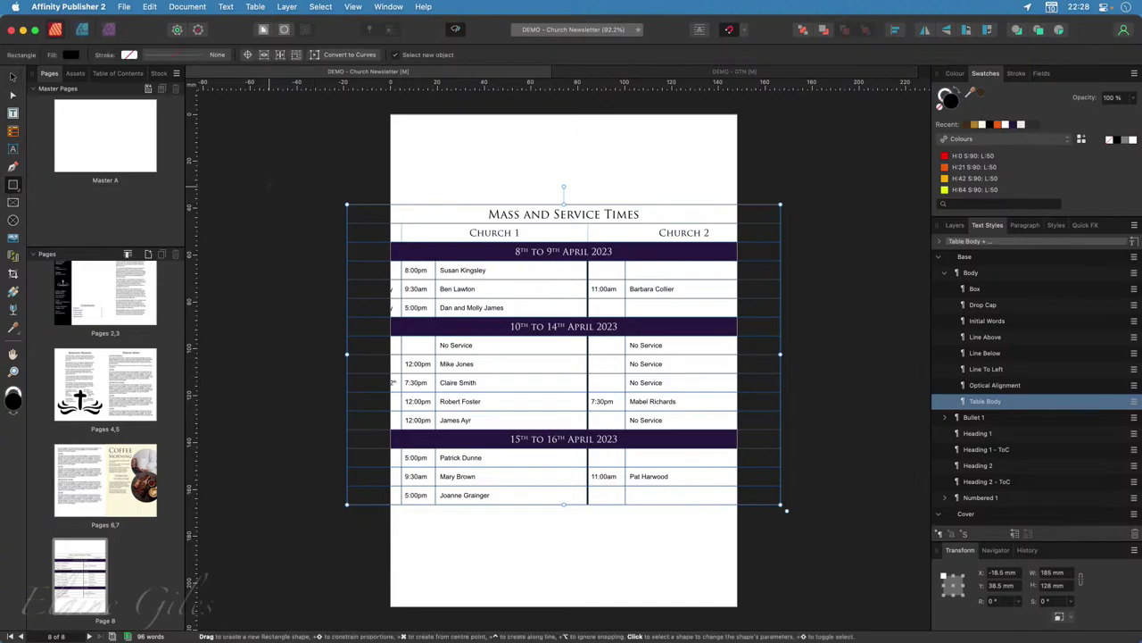
drag(332, 190, 844, 547)
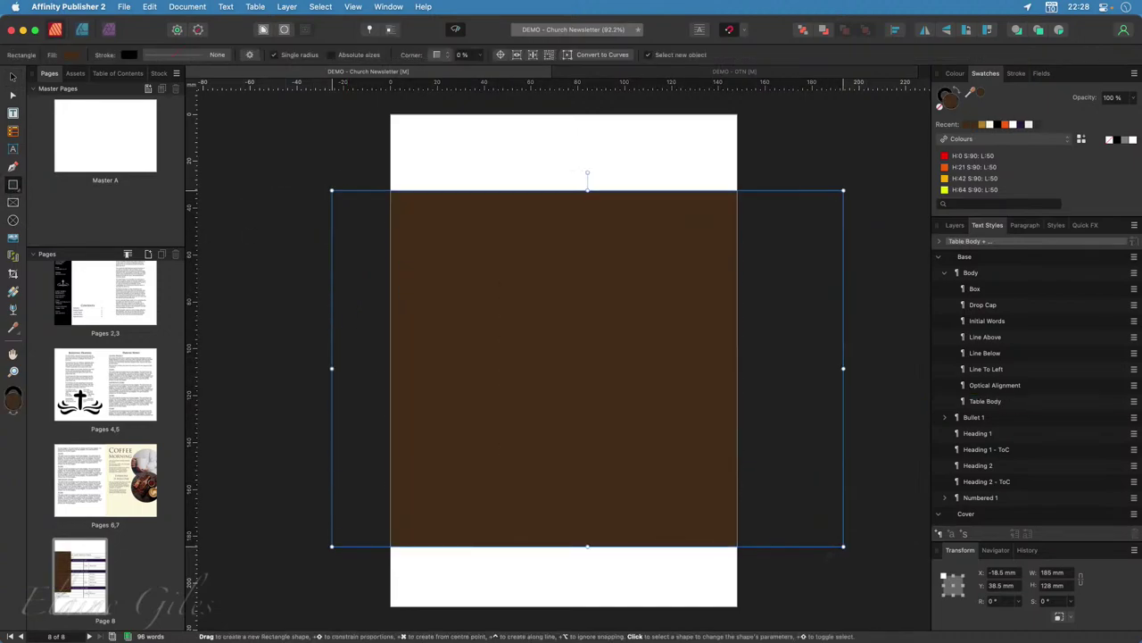
click(968, 190)
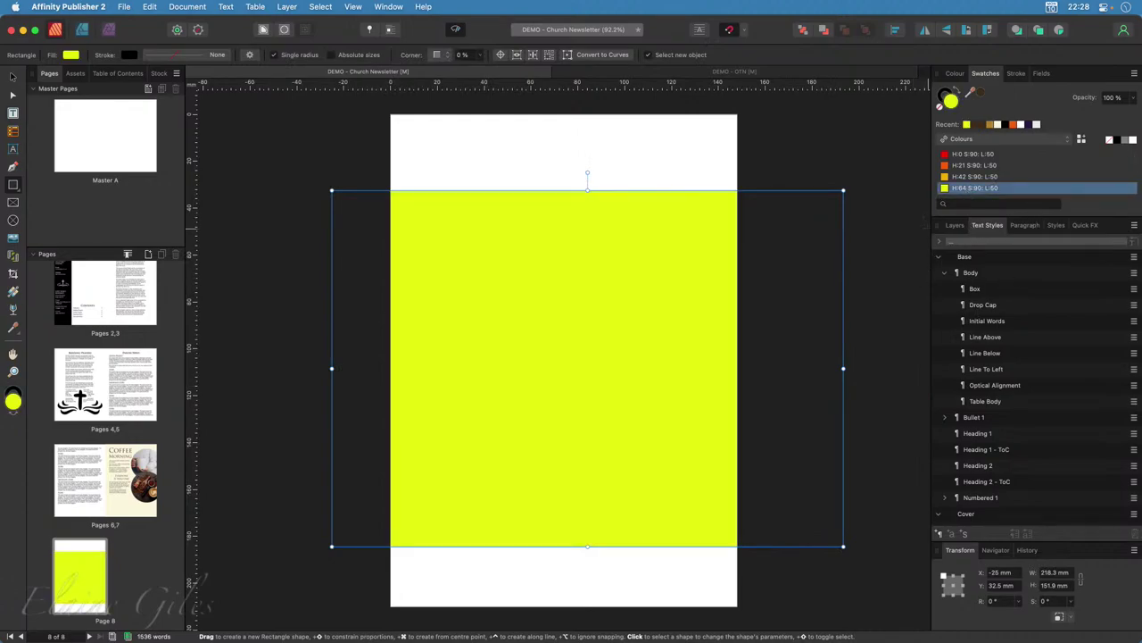
Place the rectangle beneath the Mass and Service Times table in the layer order and shift it left to about X -43 mm.
click(954, 224)
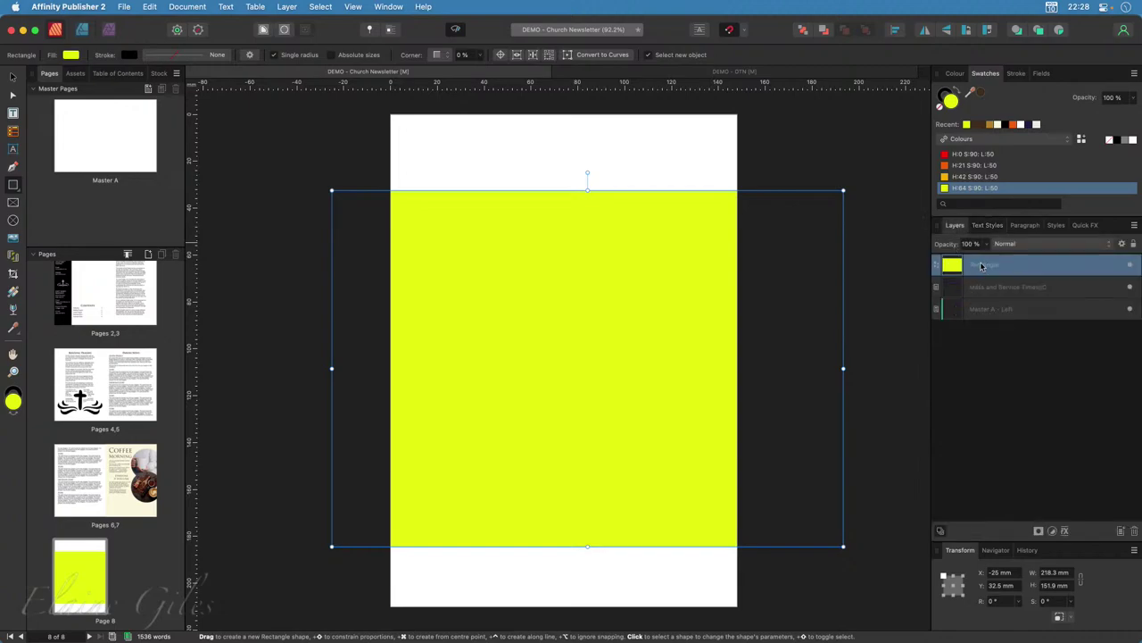
drag(981, 265, 938, 303)
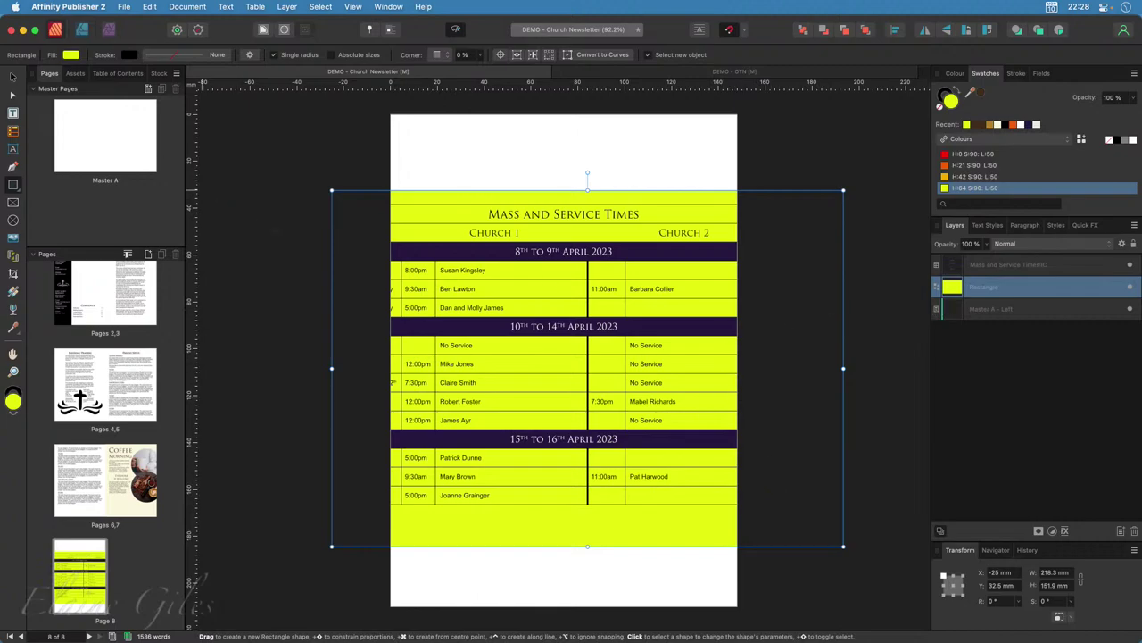
click(15, 78)
drag(426, 322, 393, 332)
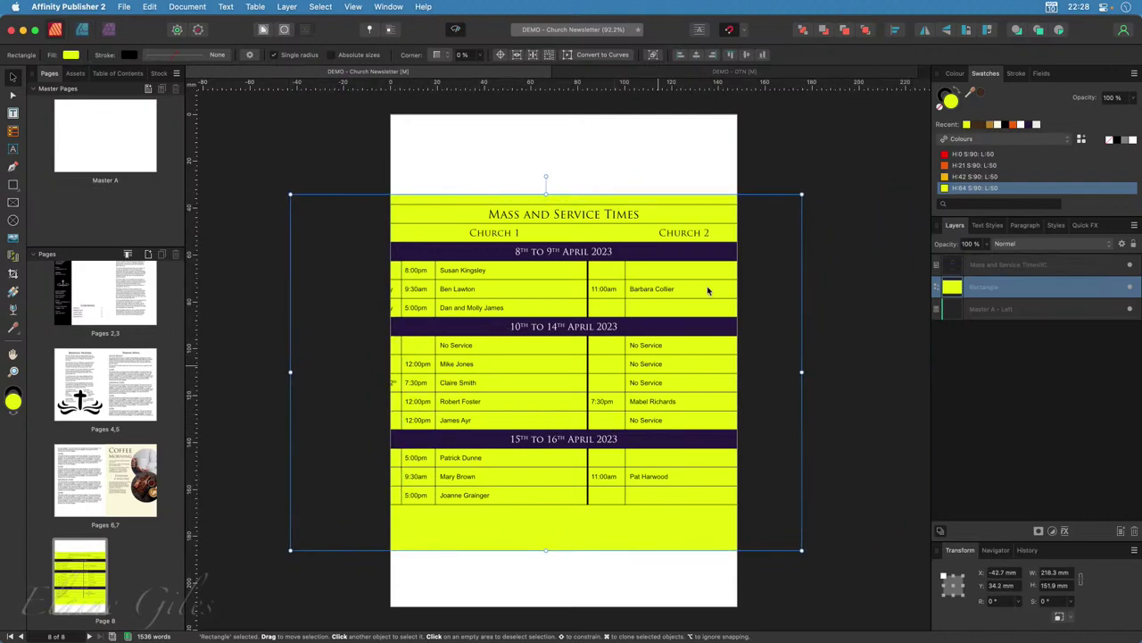
Change the rectangle's fill to white and shift it right to about X -16 mm behind the table.
click(1134, 141)
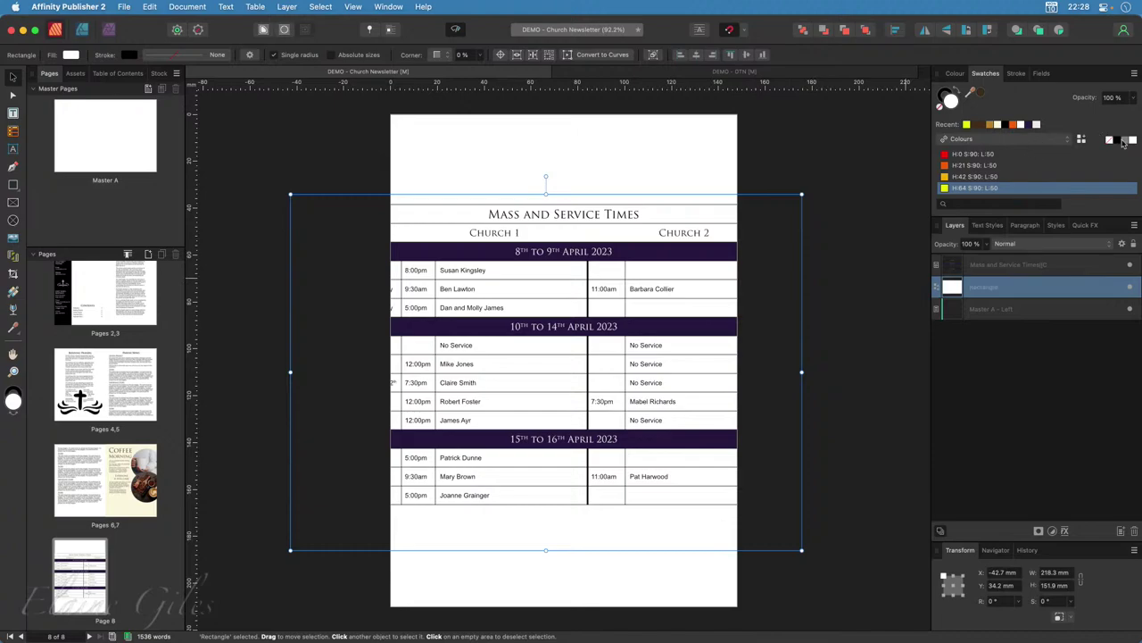
click(1127, 142)
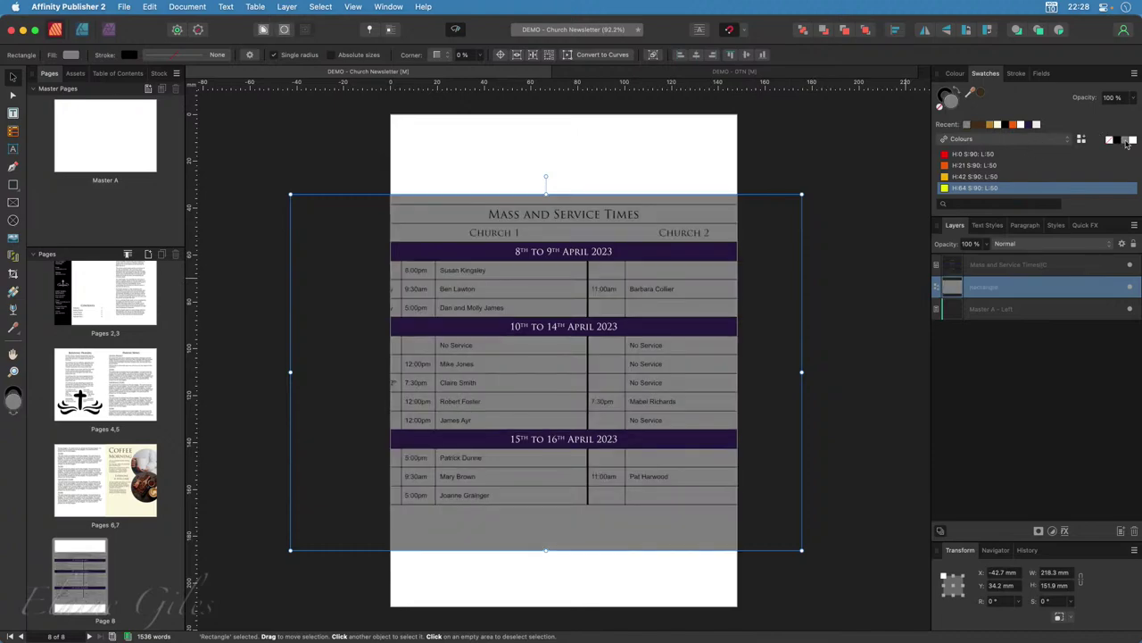
click(1132, 141)
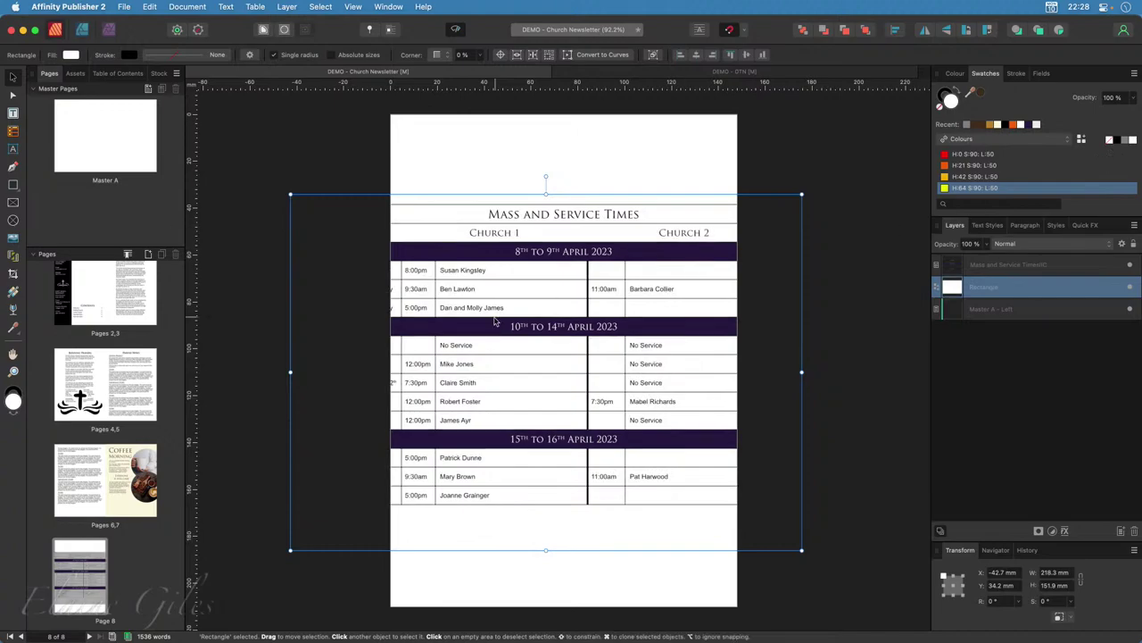
drag(458, 330, 526, 330)
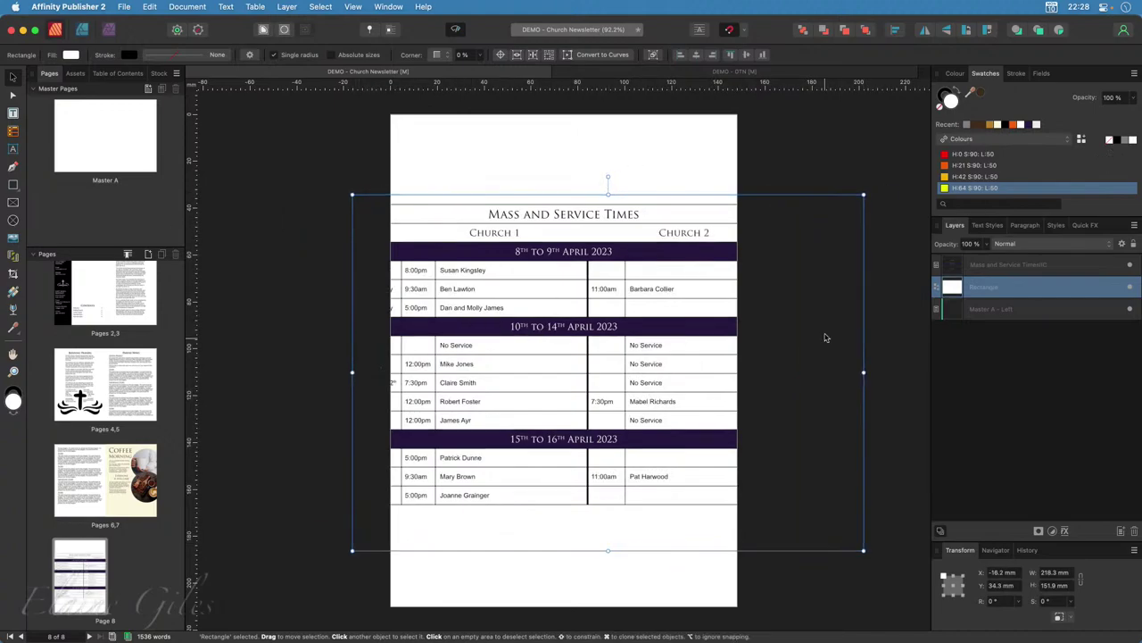
Slide the Mass and Service Times table sideways over the white rectangle, ending at about X 3 mm, Y 37 mm.
click(989, 266)
drag(487, 344, 538, 346)
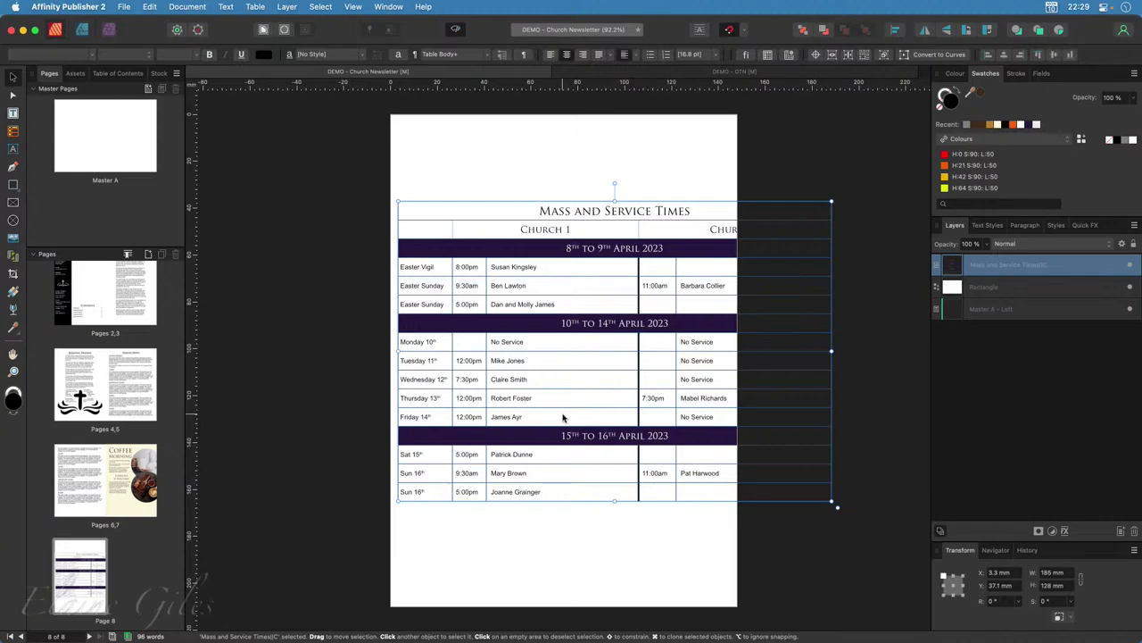
drag(613, 384, 517, 382)
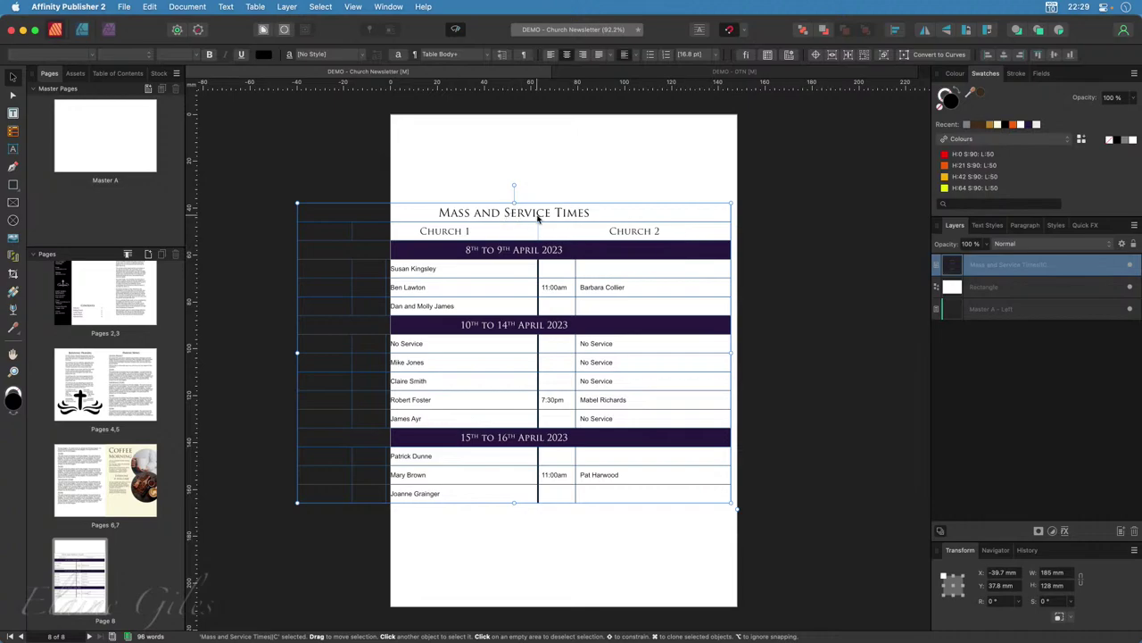
drag(538, 217, 637, 216)
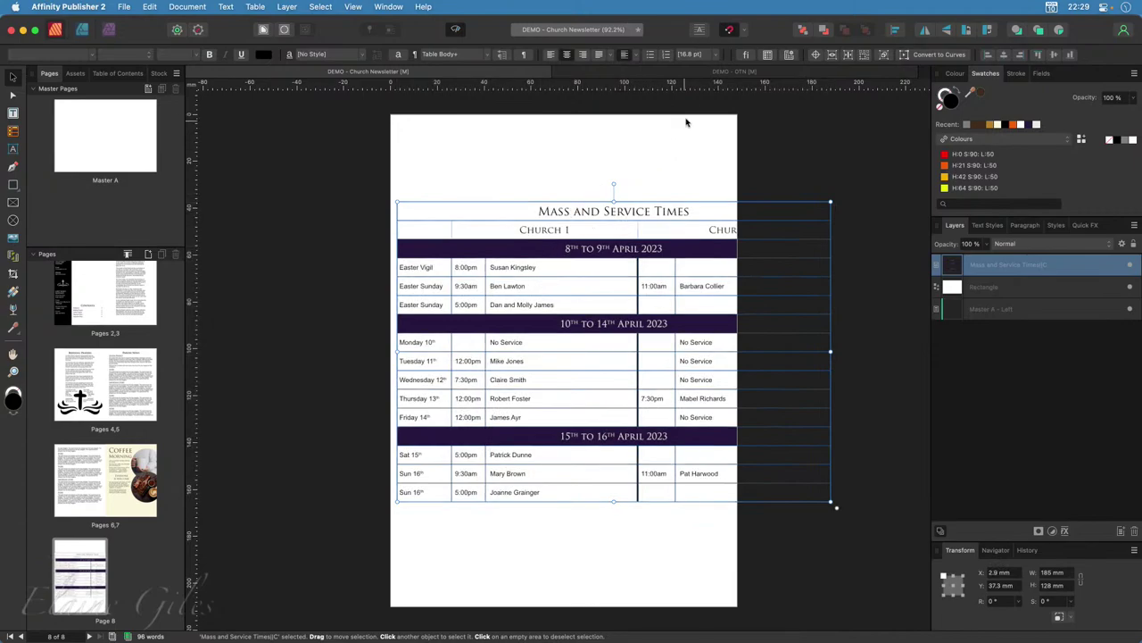
In the DEMO - OTN document, draw a table with 3 columns and 16 rows on page 8, about 89 by 70 mm.
click(702, 74)
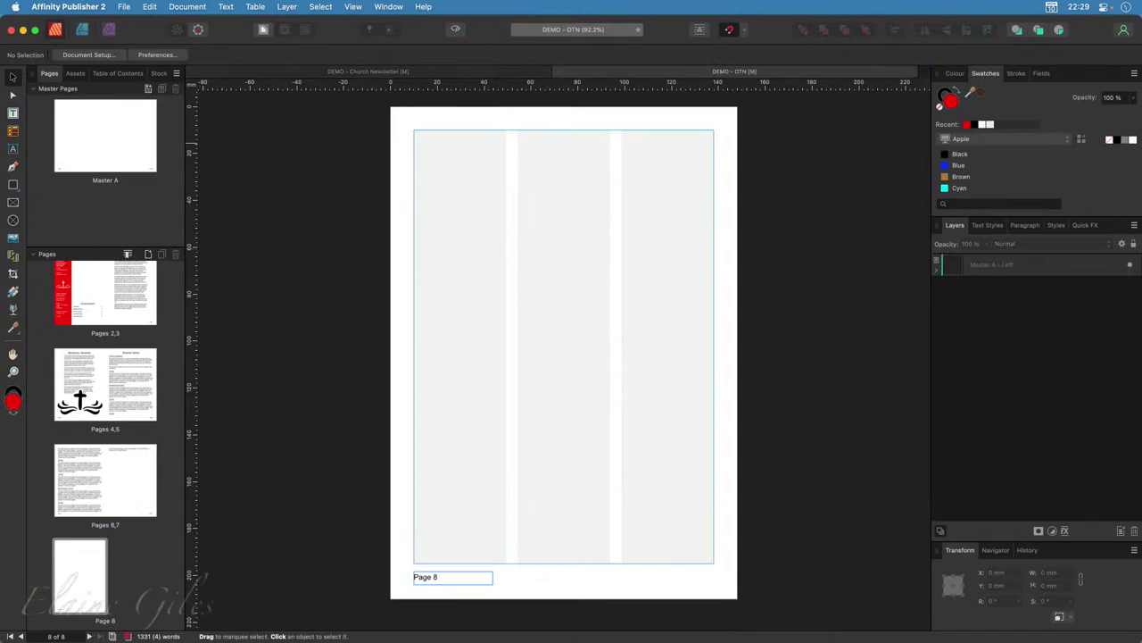
click(12, 112)
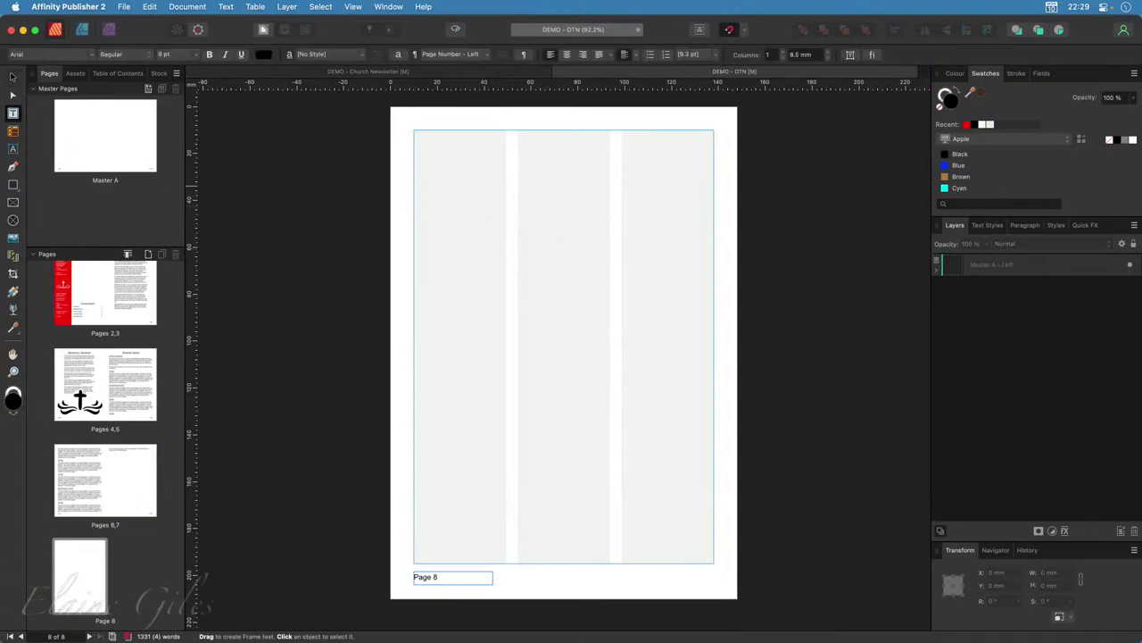
click(13, 132)
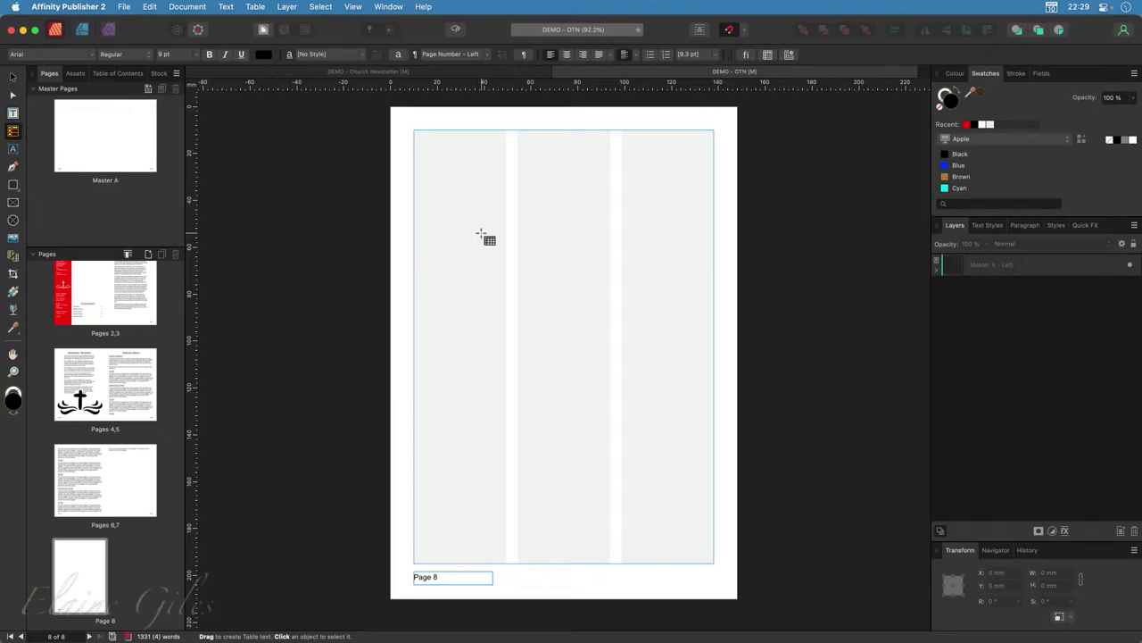
drag(436, 189, 645, 252)
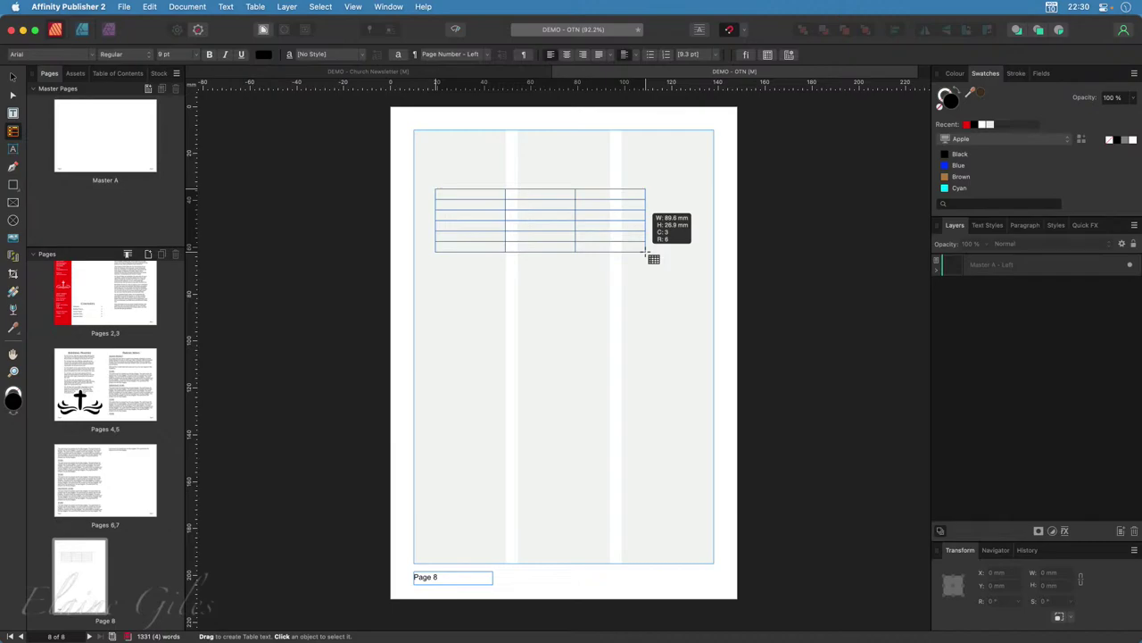
drag(645, 253, 644, 353)
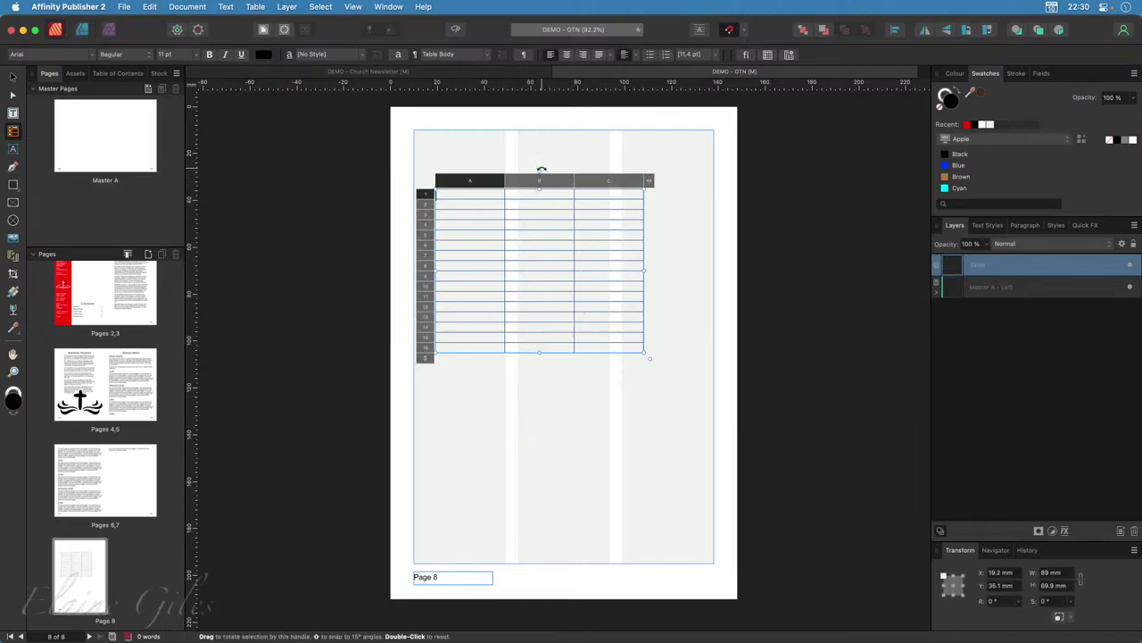
Rotate the new table on page 8 to -90°, then deselect it and return to the Move tool.
drag(540, 170, 712, 266)
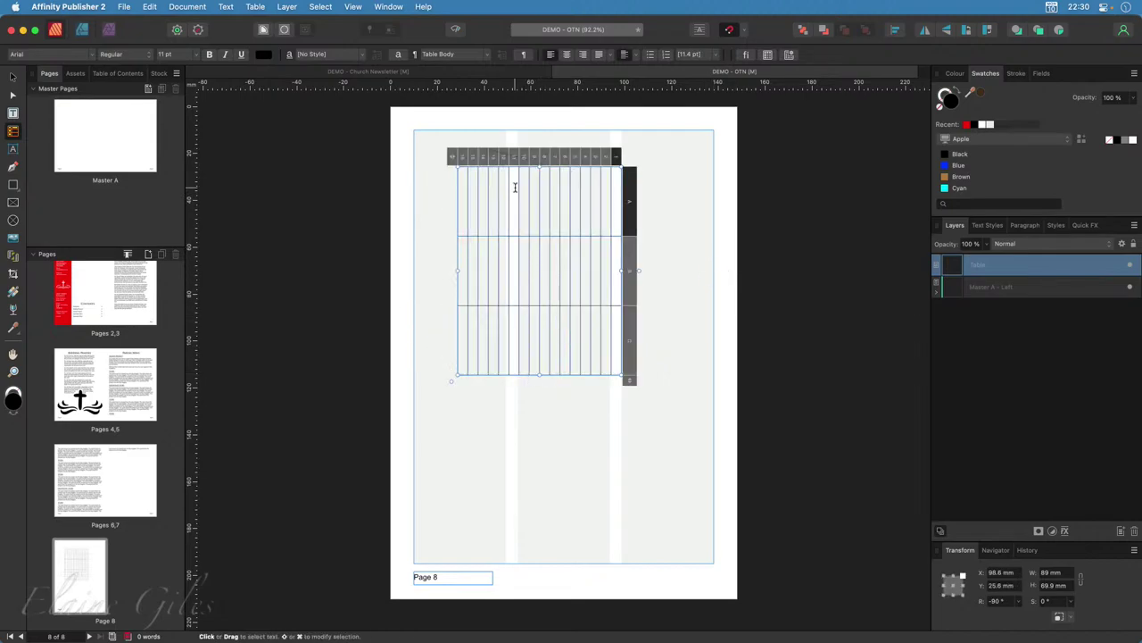
click(367, 183)
key(v)
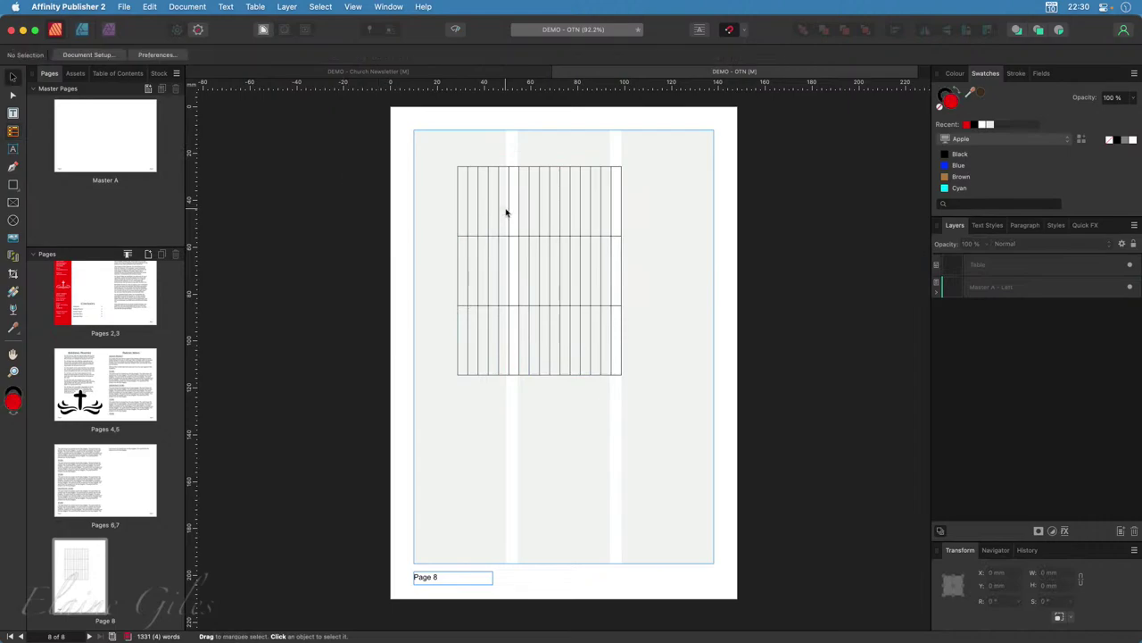
Fit the rotated table to the page margins, making it about 185 by 128 mm, and rotate it back to 0°.
drag(505, 212, 468, 179)
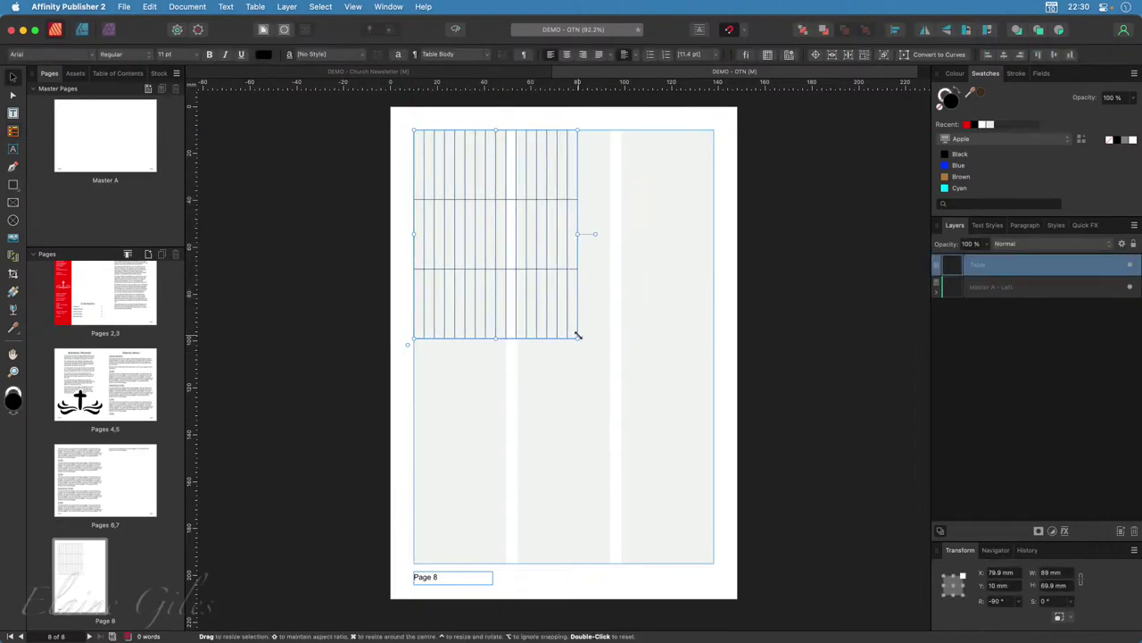
drag(577, 337, 713, 557)
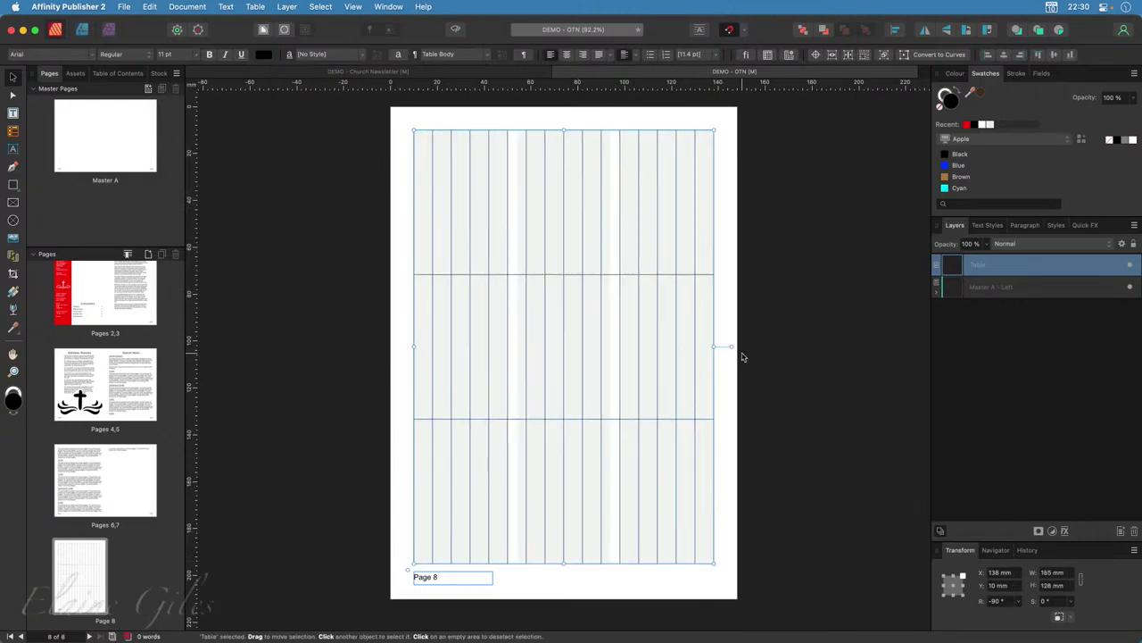
drag(732, 345, 563, 207)
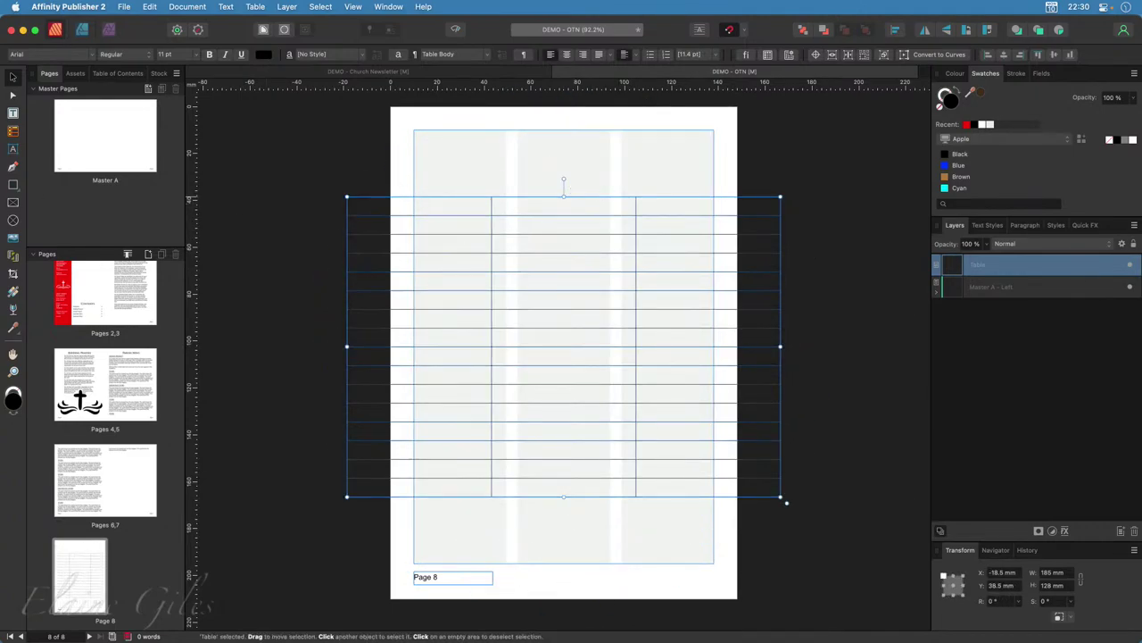
Draw a rectangle about 233 by 168 mm over the table and place it beneath the table in the layer order.
click(13, 185)
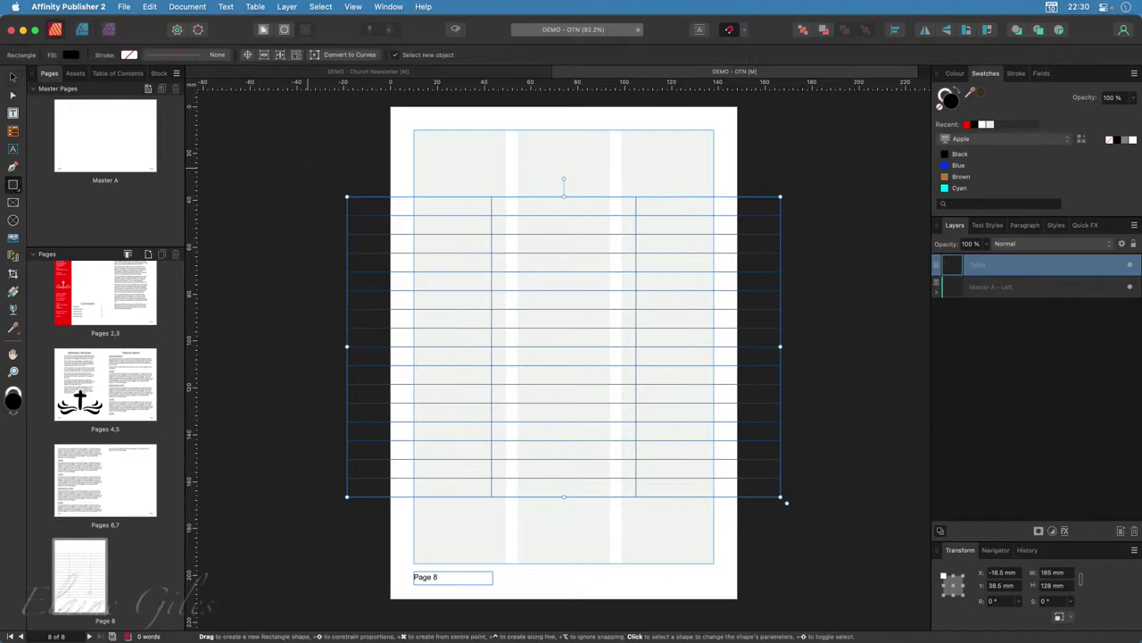
drag(307, 168, 854, 563)
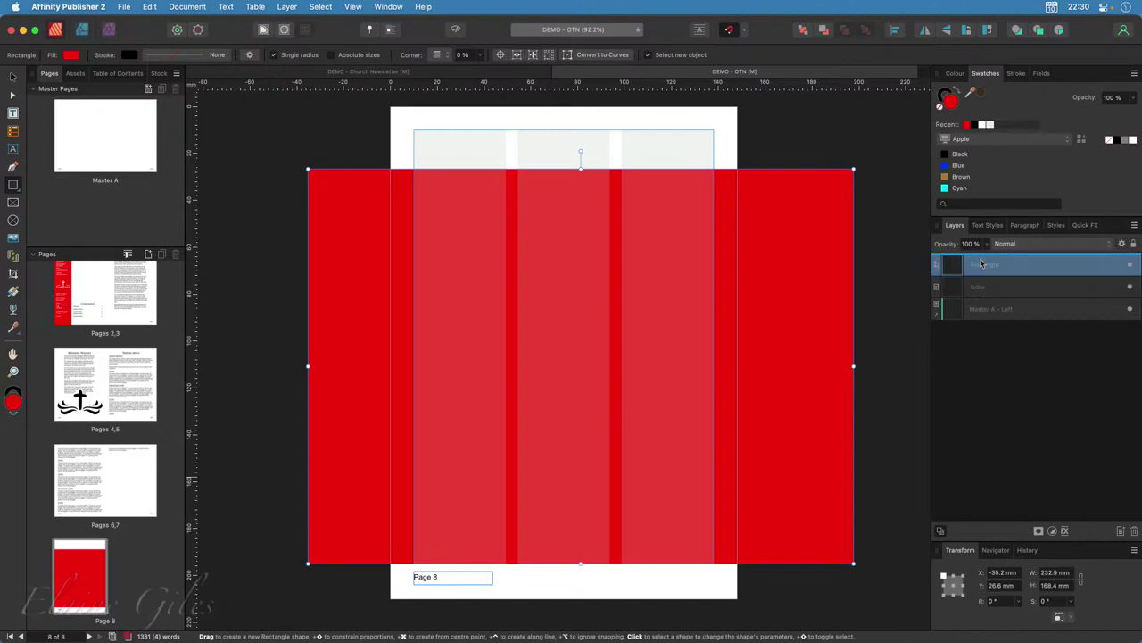
key(super+bracketleft)
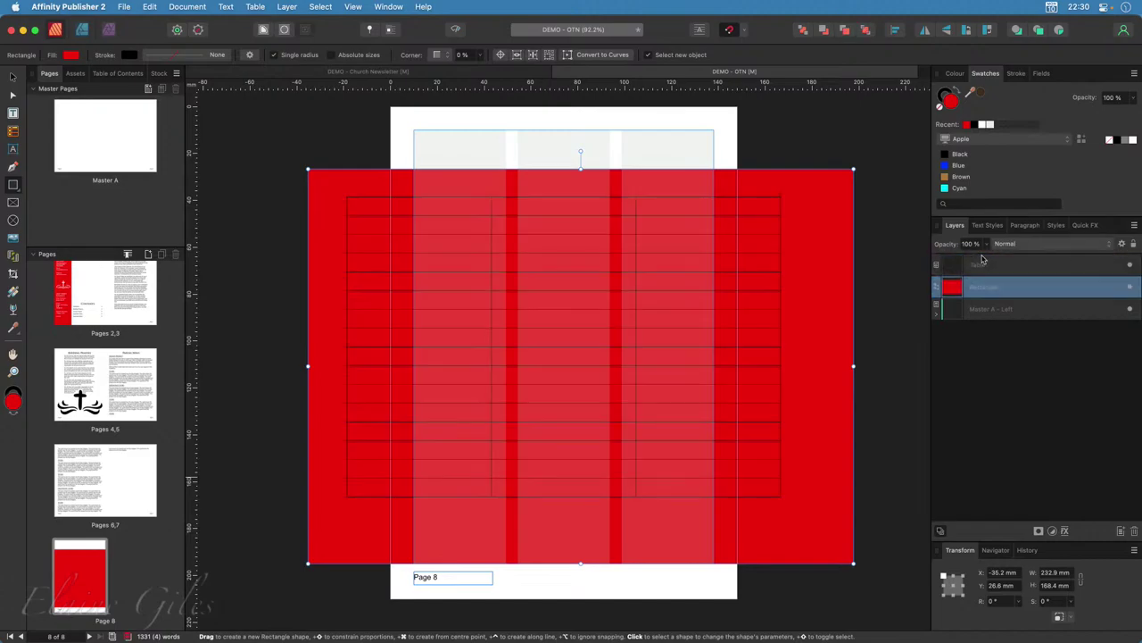
click(12, 79)
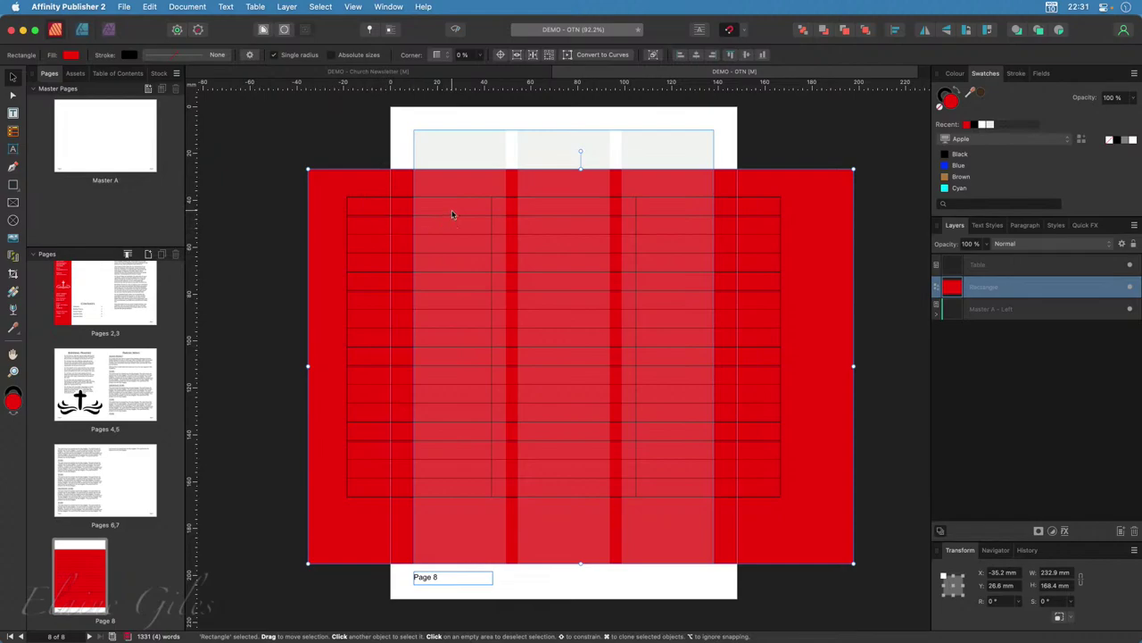
click(363, 214)
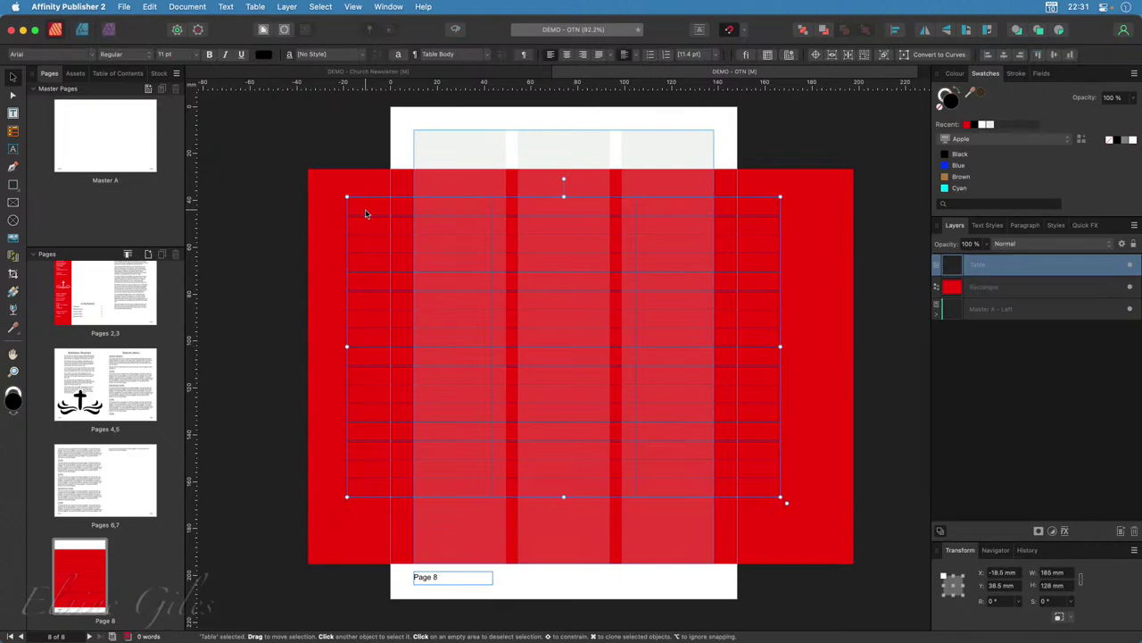
Using the Church Newsletter table as reference, narrow column A to about 32 mm and column B slightly narrower, leaving column C wide.
click(348, 73)
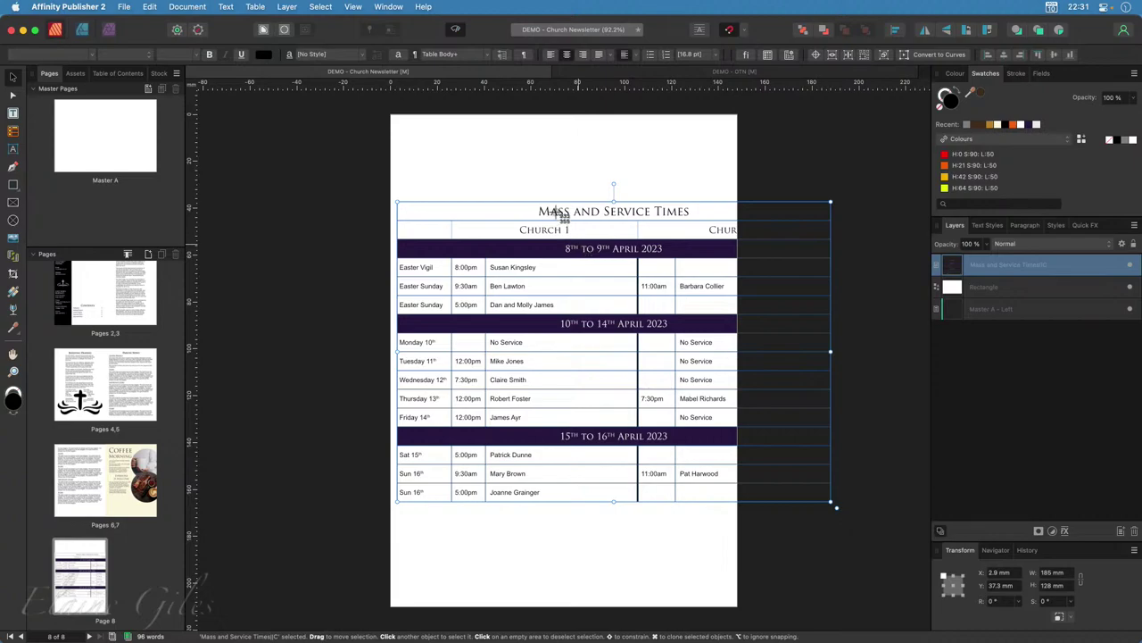
drag(368, 182, 859, 527)
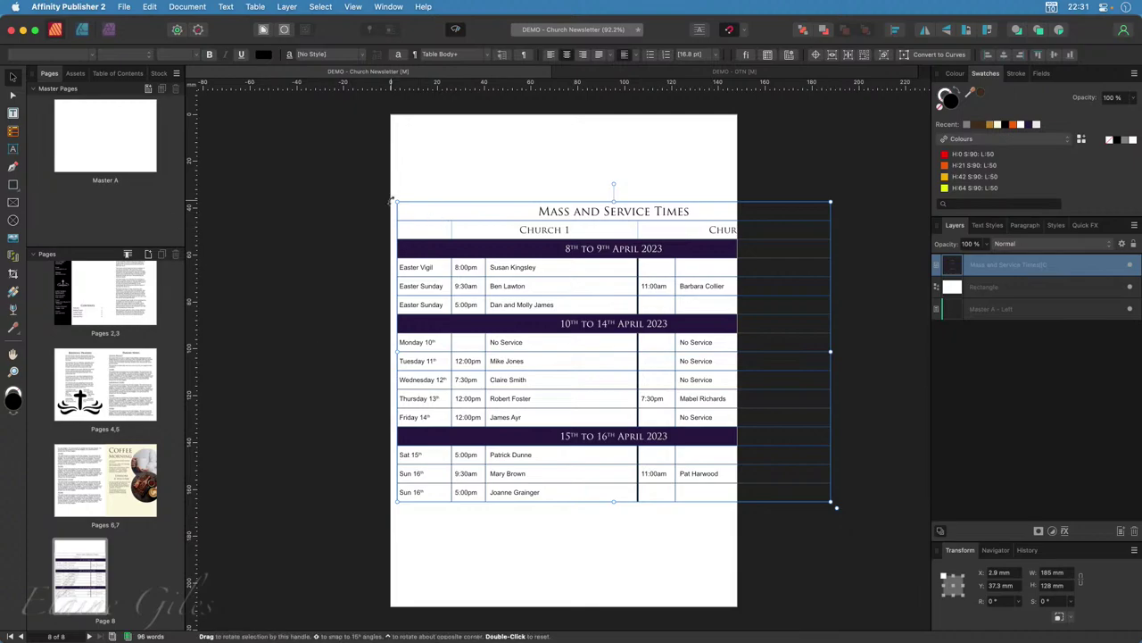
click(727, 73)
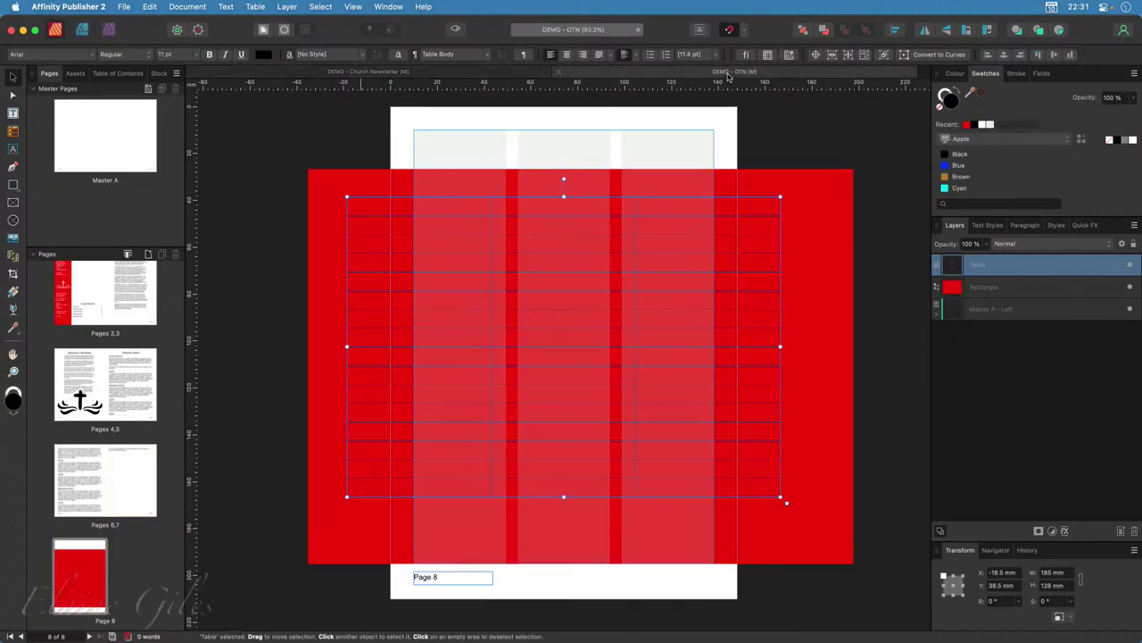
double_click(438, 222)
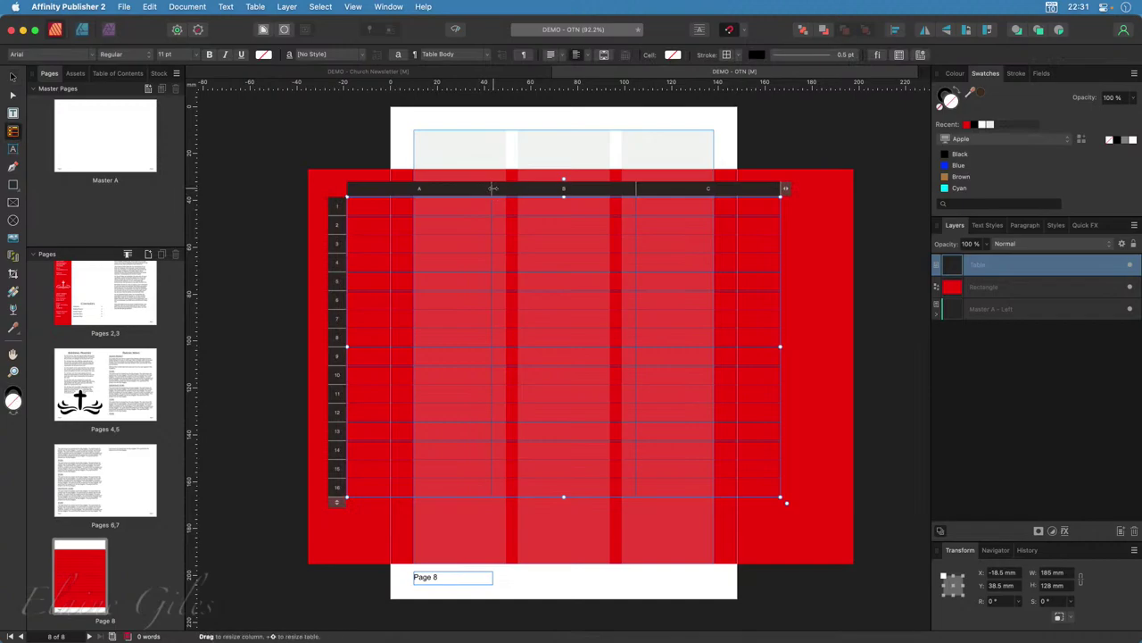
click(494, 190)
drag(493, 189, 454, 189)
click(438, 235)
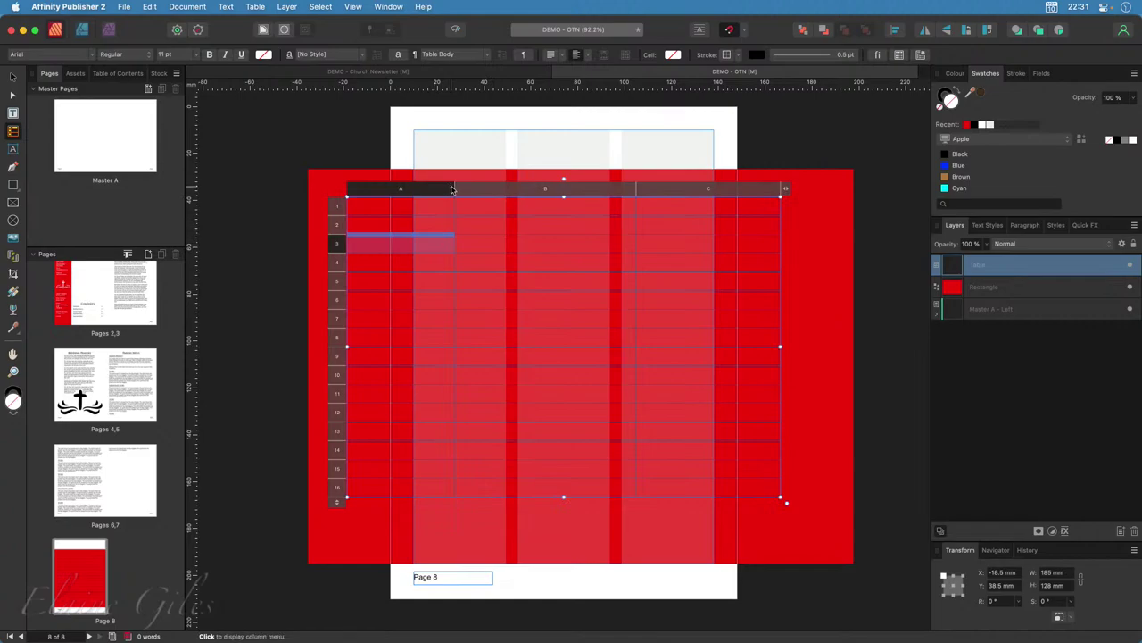
drag(444, 188, 413, 189)
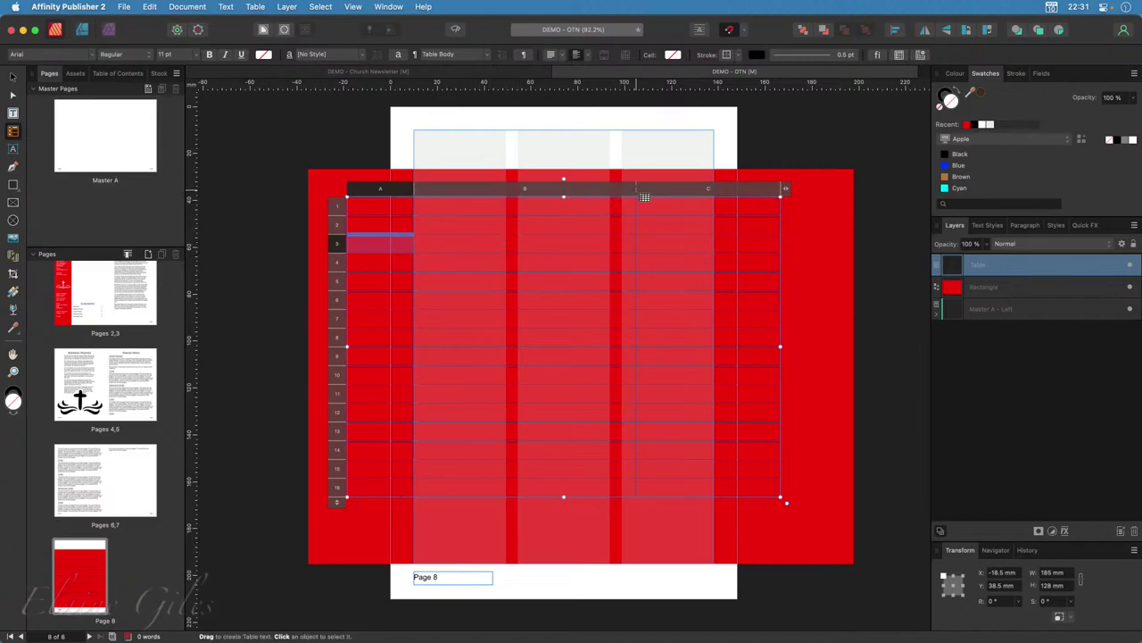
drag(633, 190, 476, 196)
drag(418, 190, 424, 191)
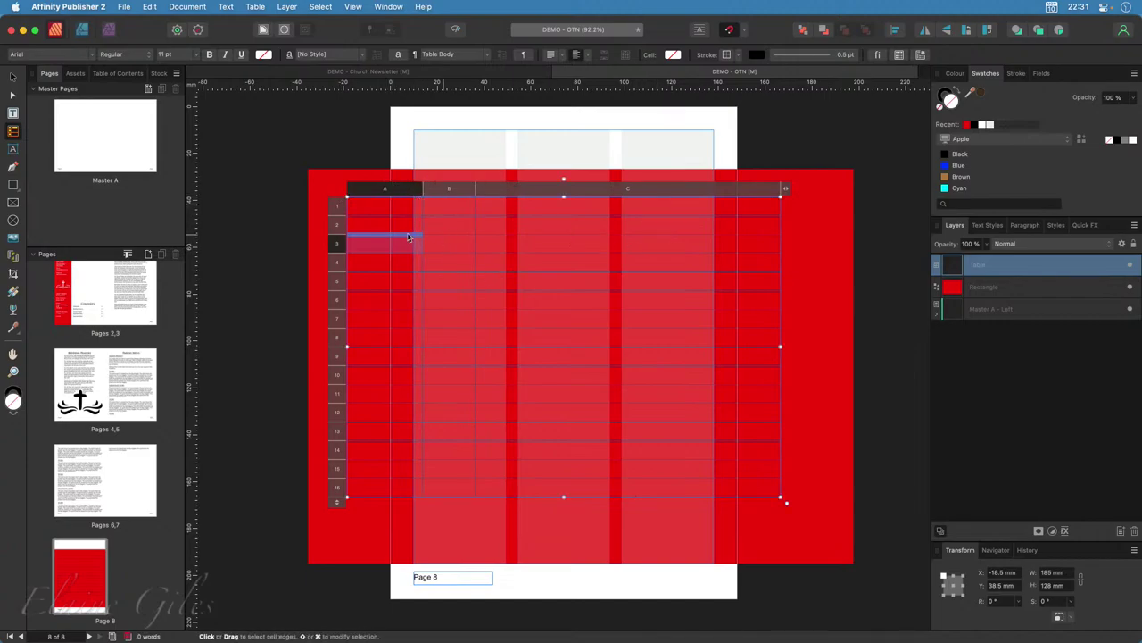
click(373, 205)
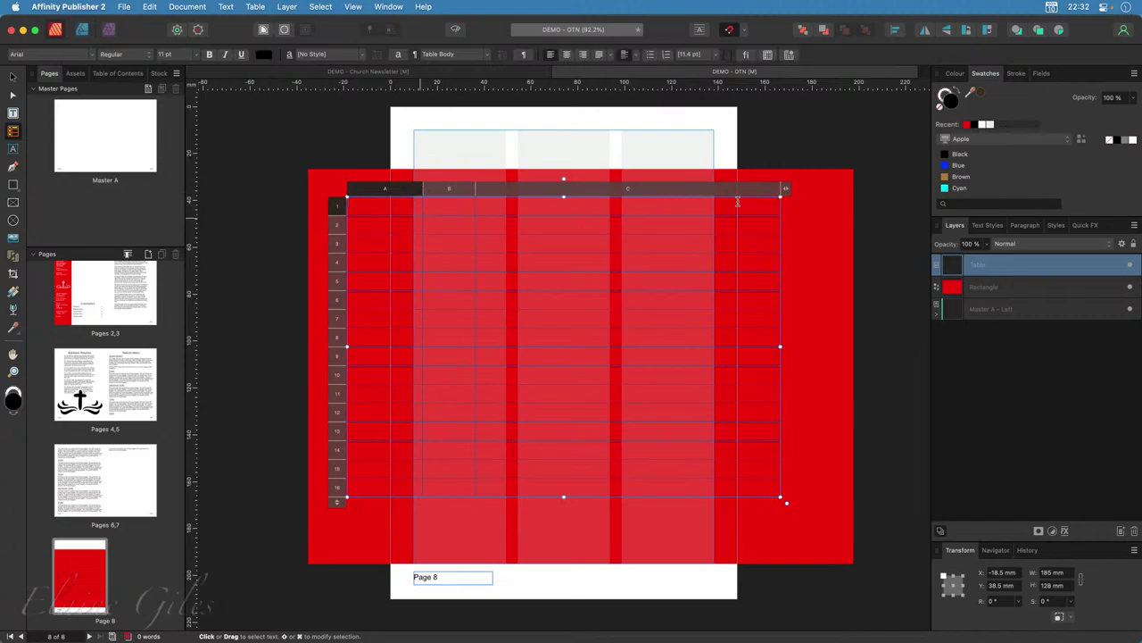
Change the fill of the rectangle behind the table to the White swatch.
click(13, 77)
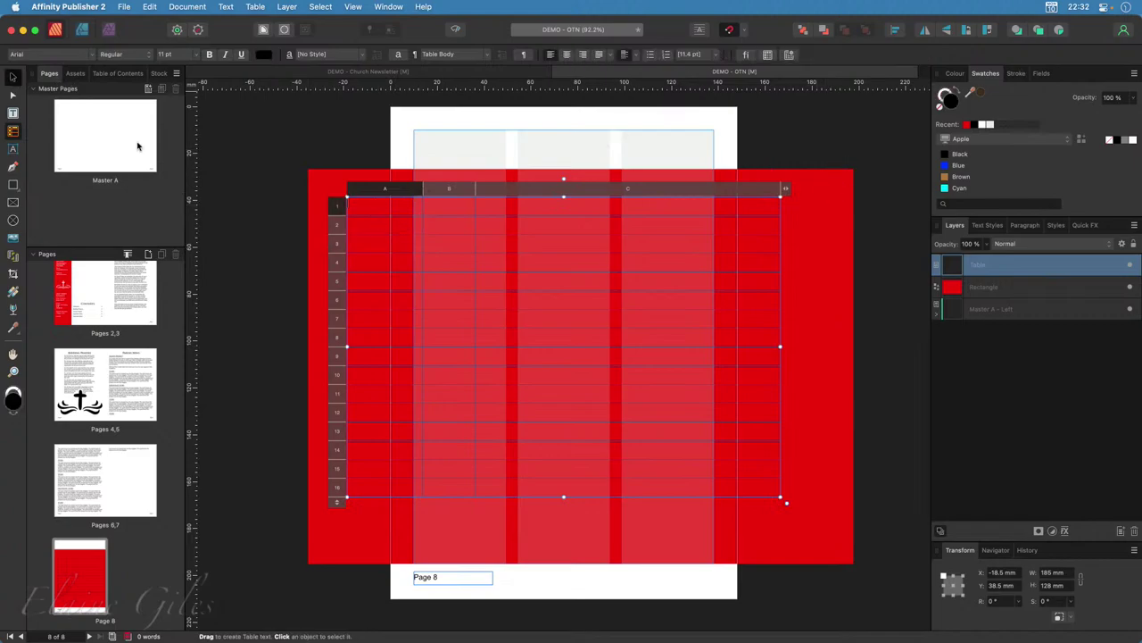
click(837, 196)
scroll(1001, 176, down, 2)
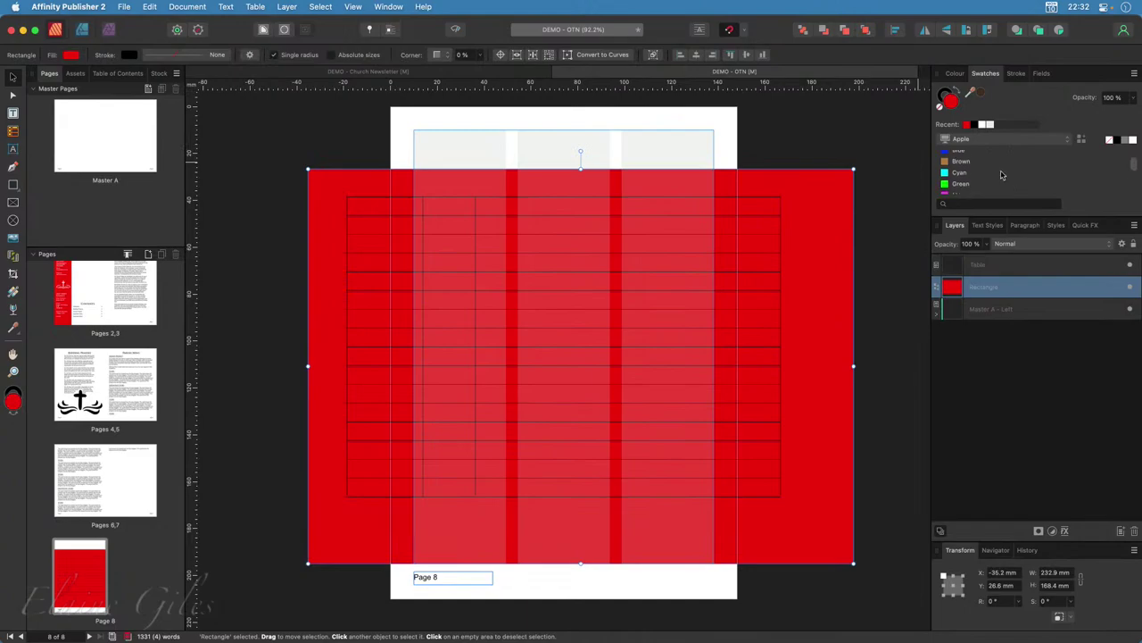
scroll(1000, 175, down, 2)
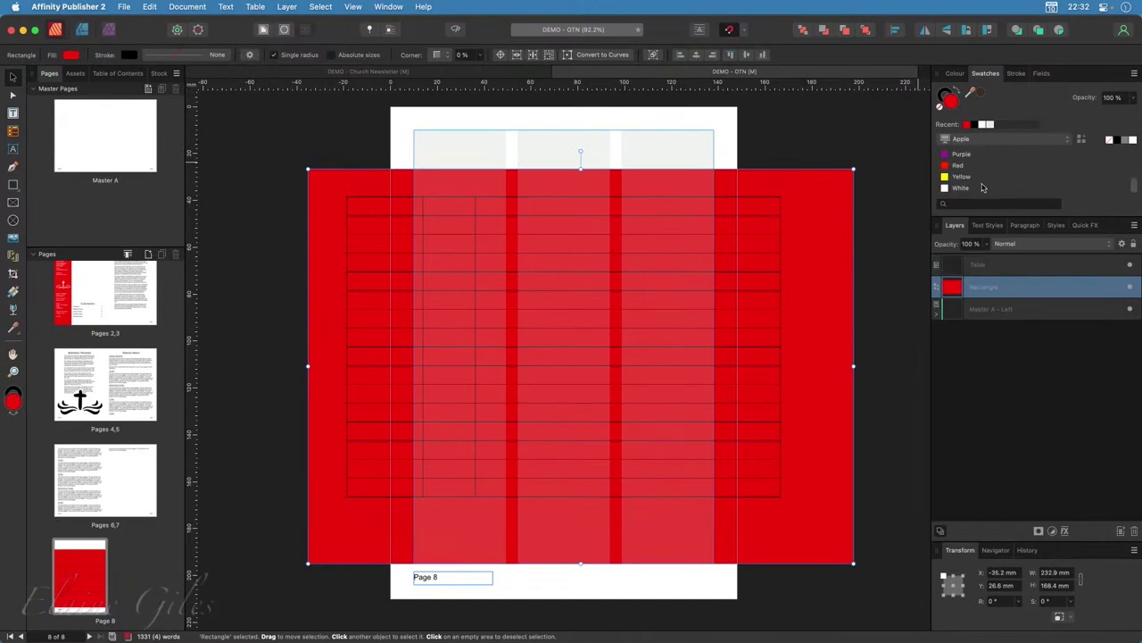
click(979, 188)
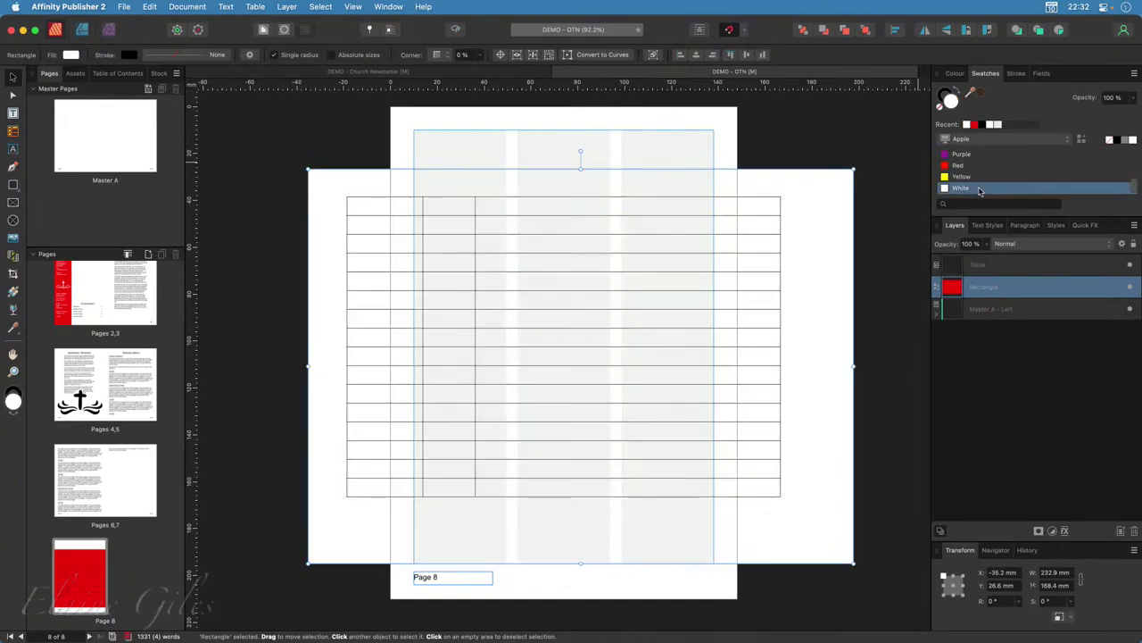
Merge the three cells of the table's first row into one.
click(382, 211)
double_click(376, 205)
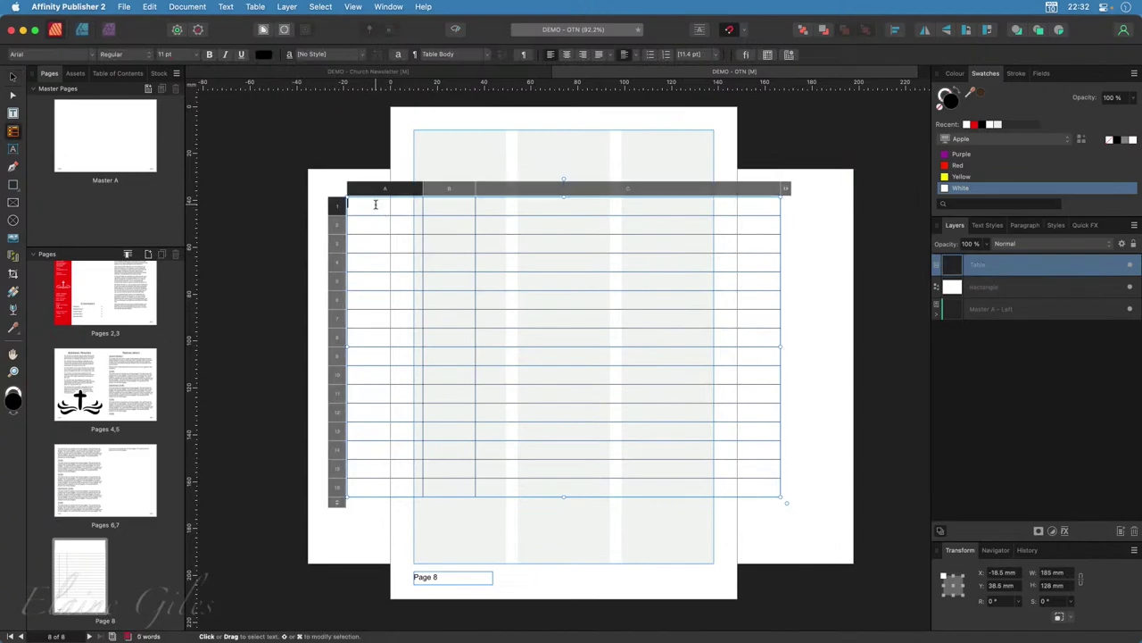
drag(370, 206, 632, 203)
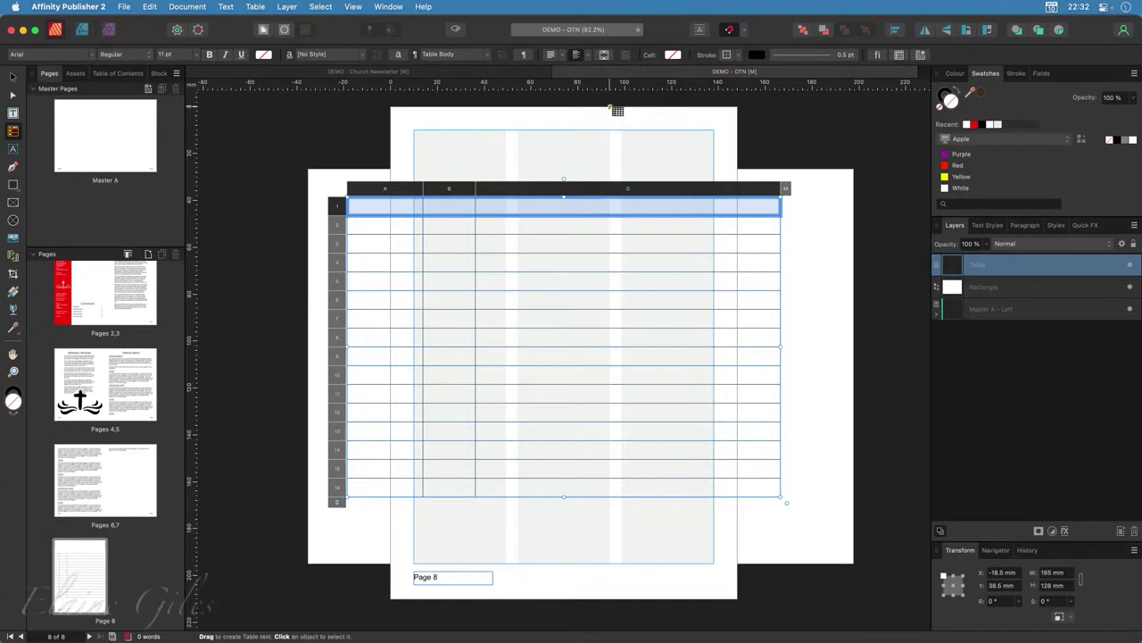
click(605, 57)
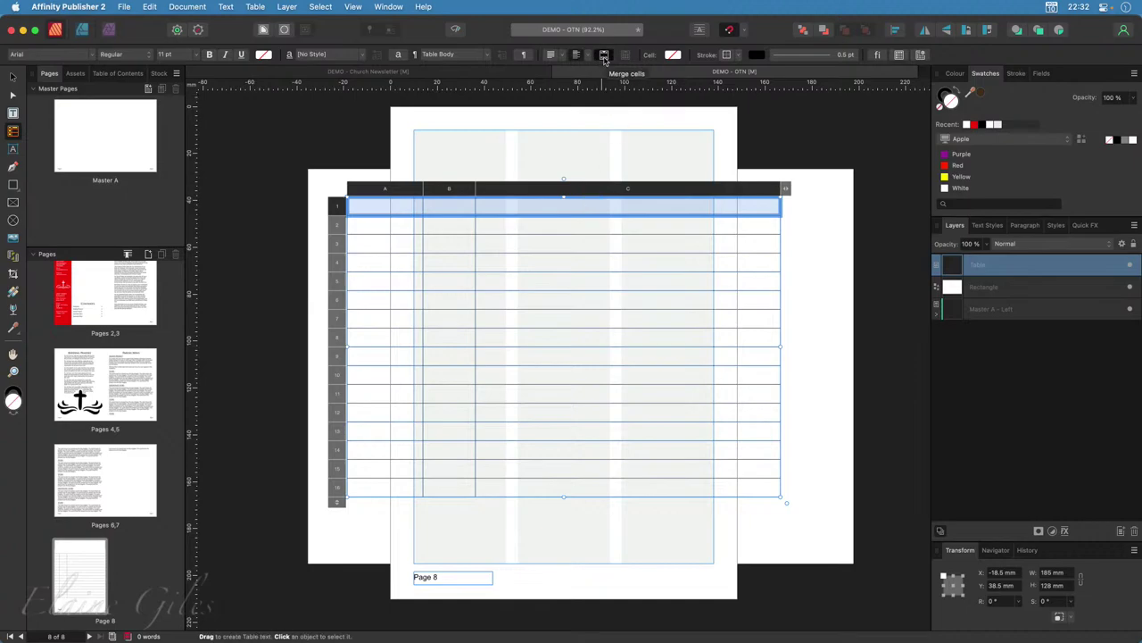
Enter the heading "Mass and Service Times" in the merged first row and centre it.
click(555, 206)
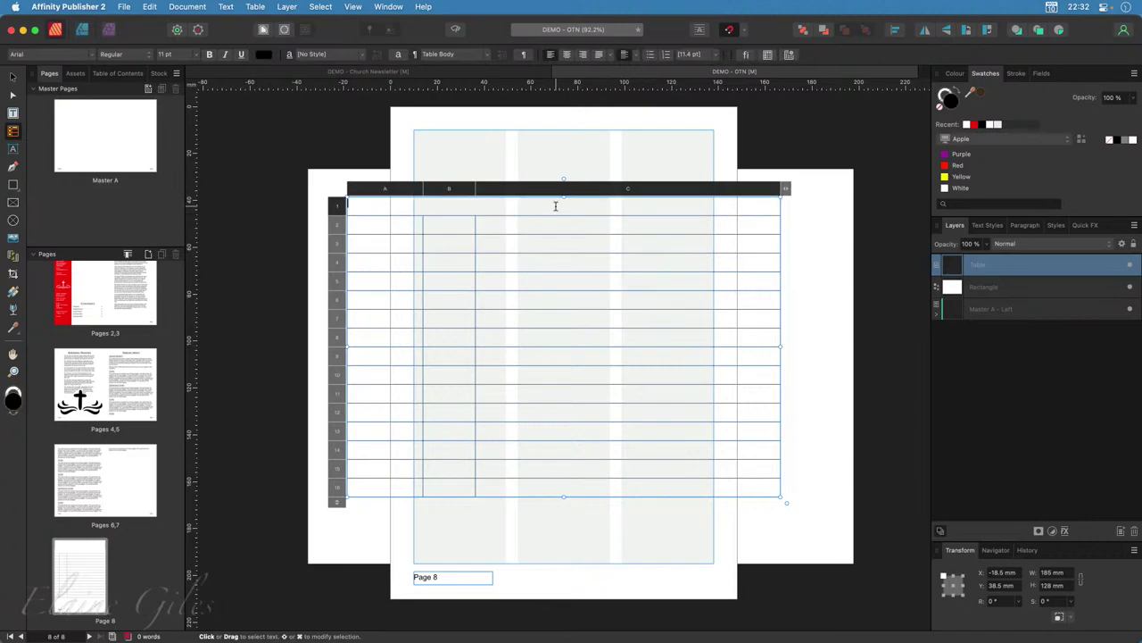
text(Mass)
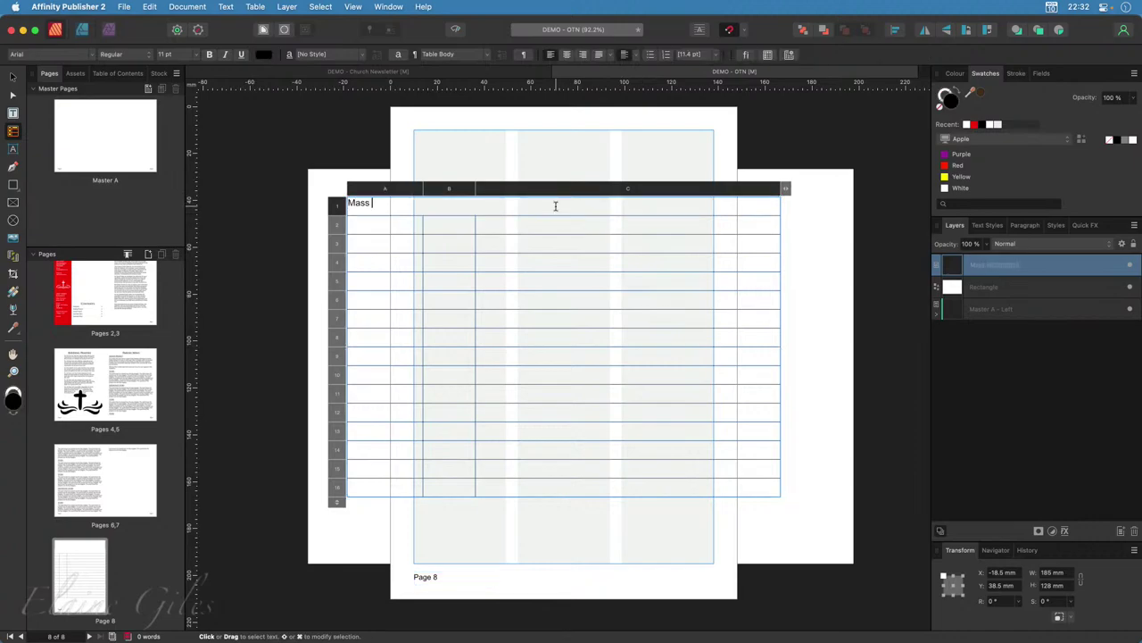
text( a nd Service Times)
click(566, 54)
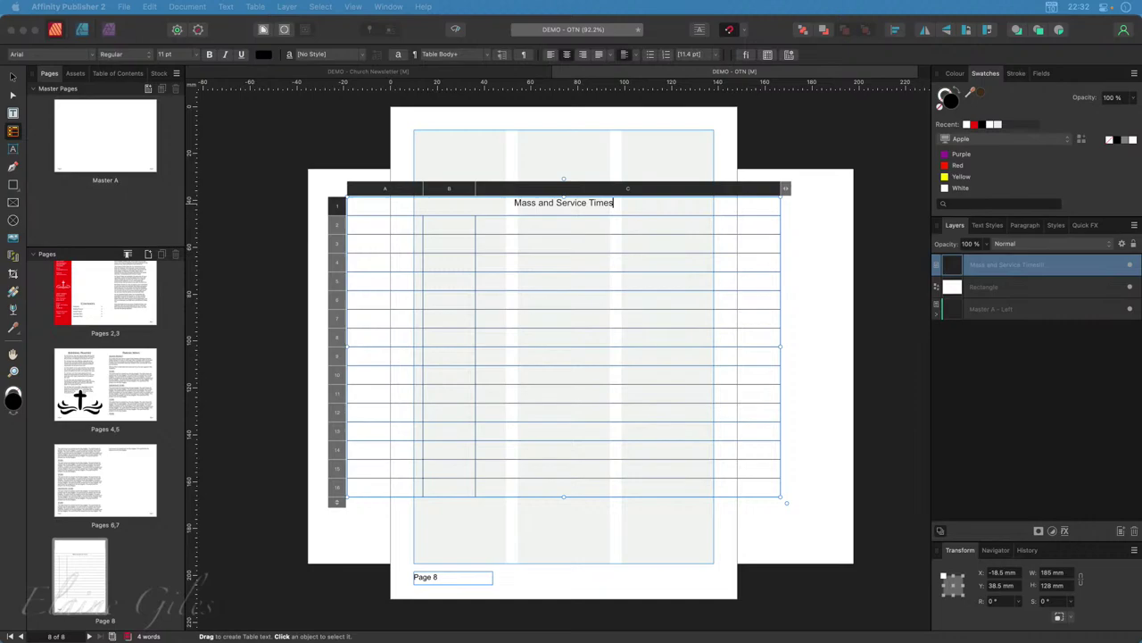
Bring the table settings beside the table and make its text ignore the baseline grid.
mouse_move(119, 275)
mouse_down()
mouse_move(286, 156)
mouse_move(295, 127)
mouse_up()
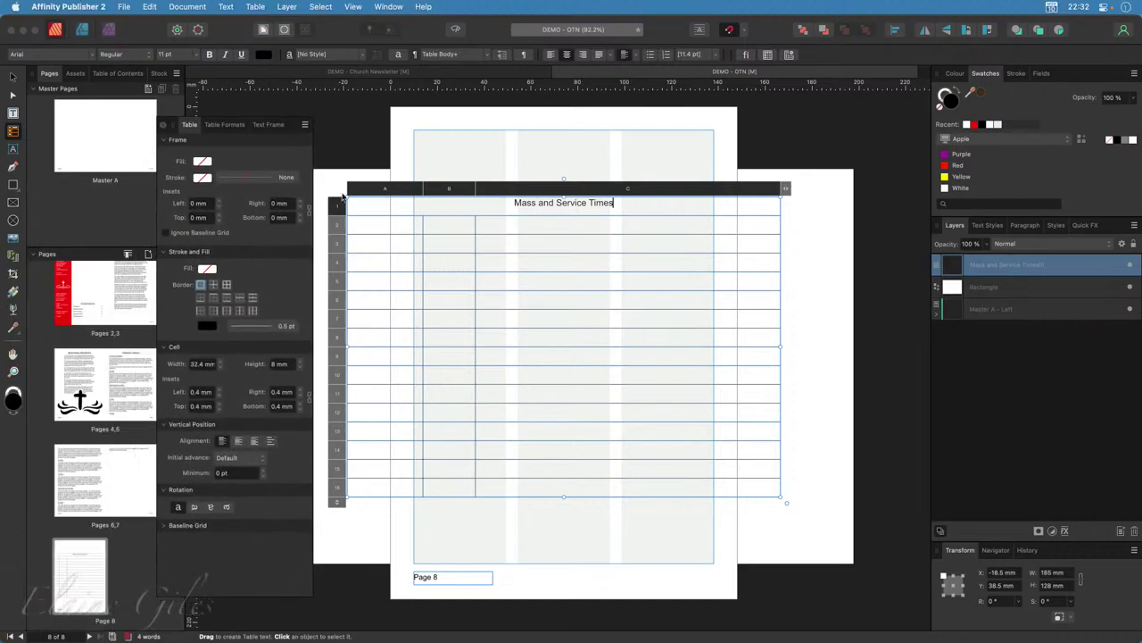
click(180, 236)
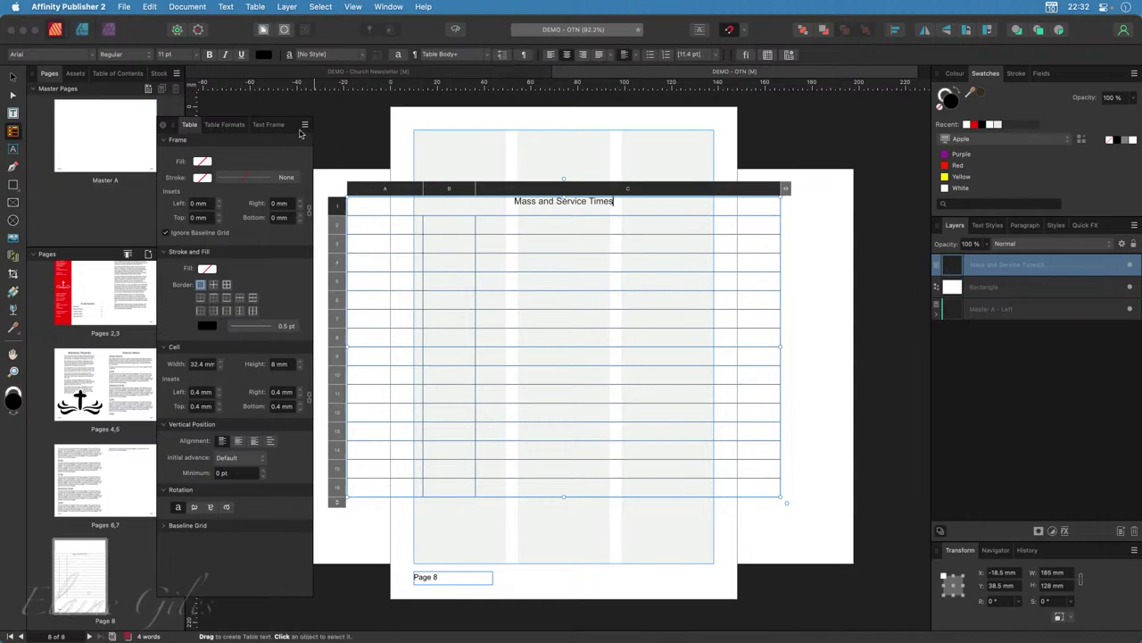
Put the table settings away and apply the Heading 1 text style to the "Mass and Service Times" heading.
drag(294, 129, 262, 174)
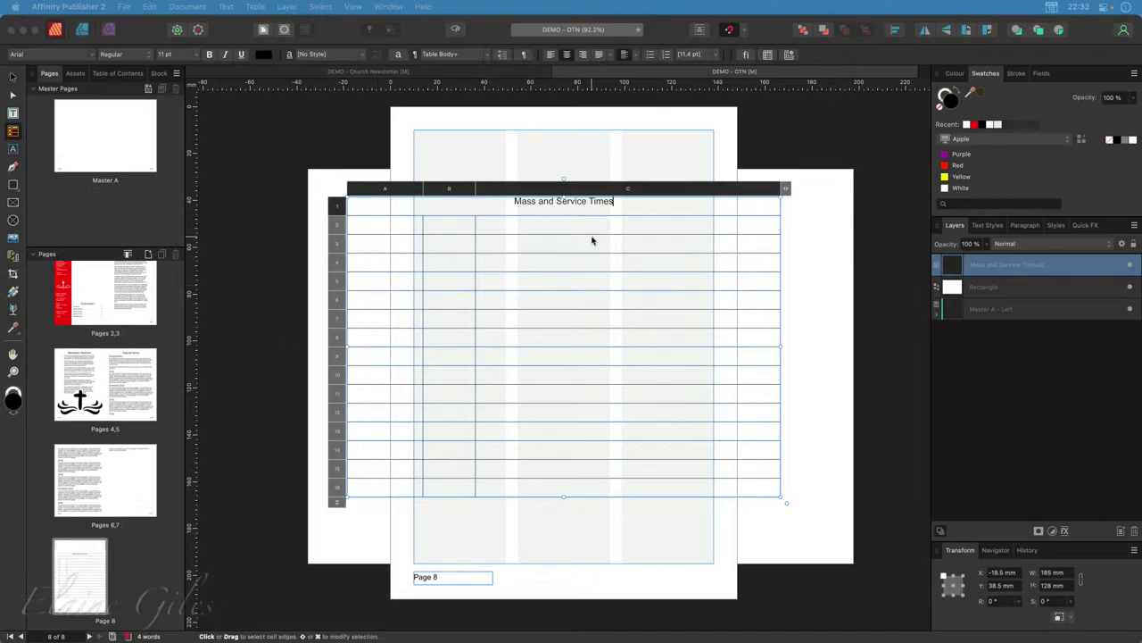
click(619, 202)
drag(619, 202, 471, 194)
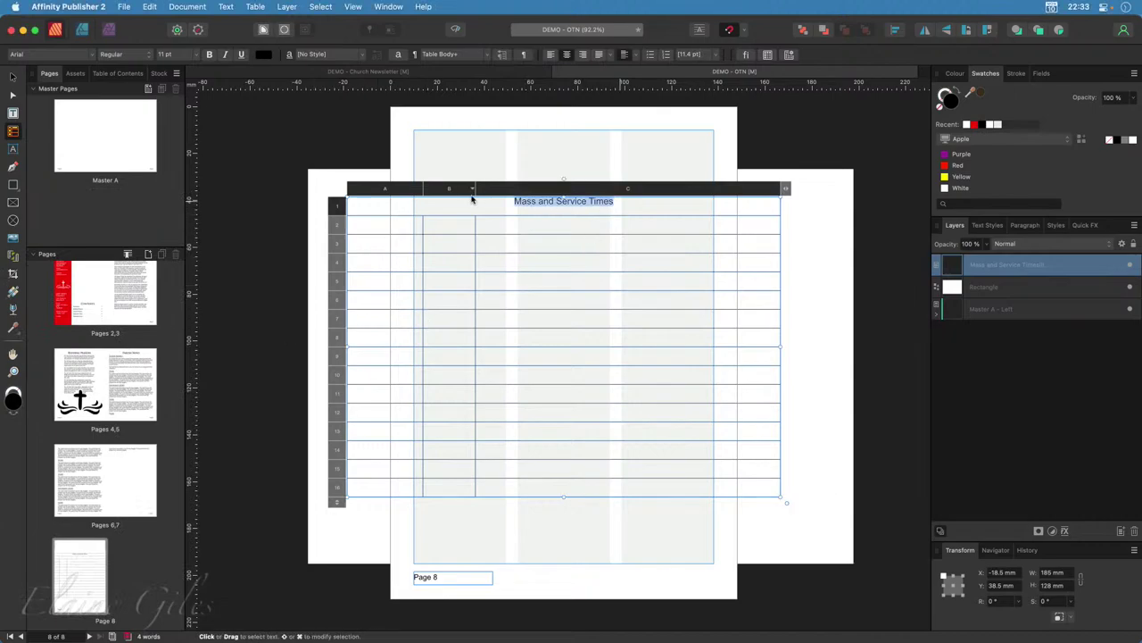
click(988, 226)
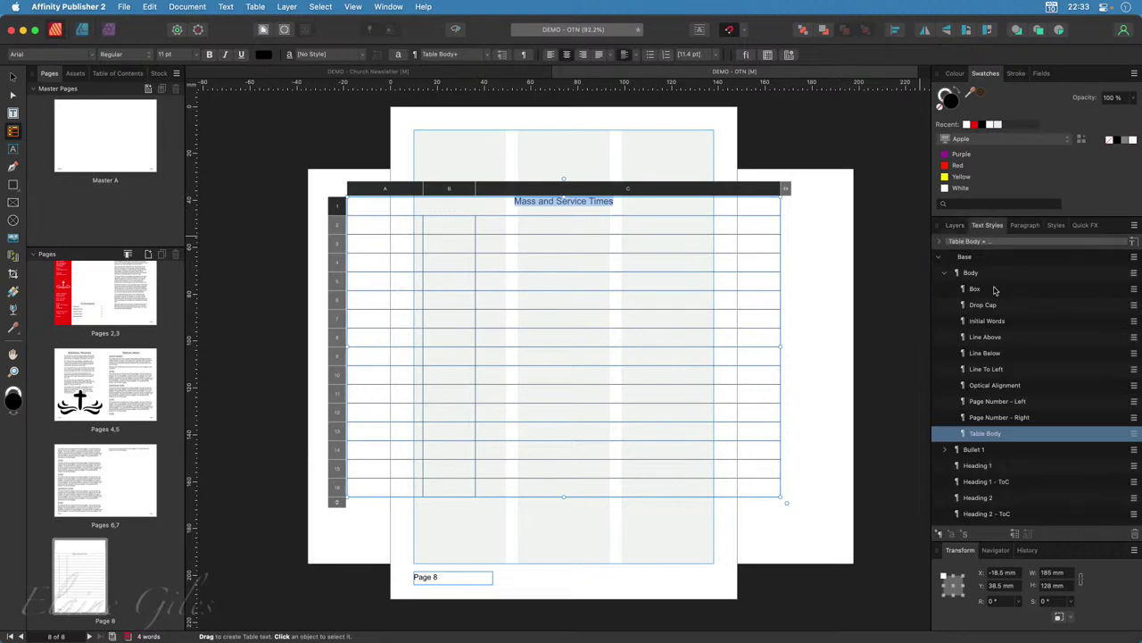
scroll(1002, 453, down, 2)
click(991, 425)
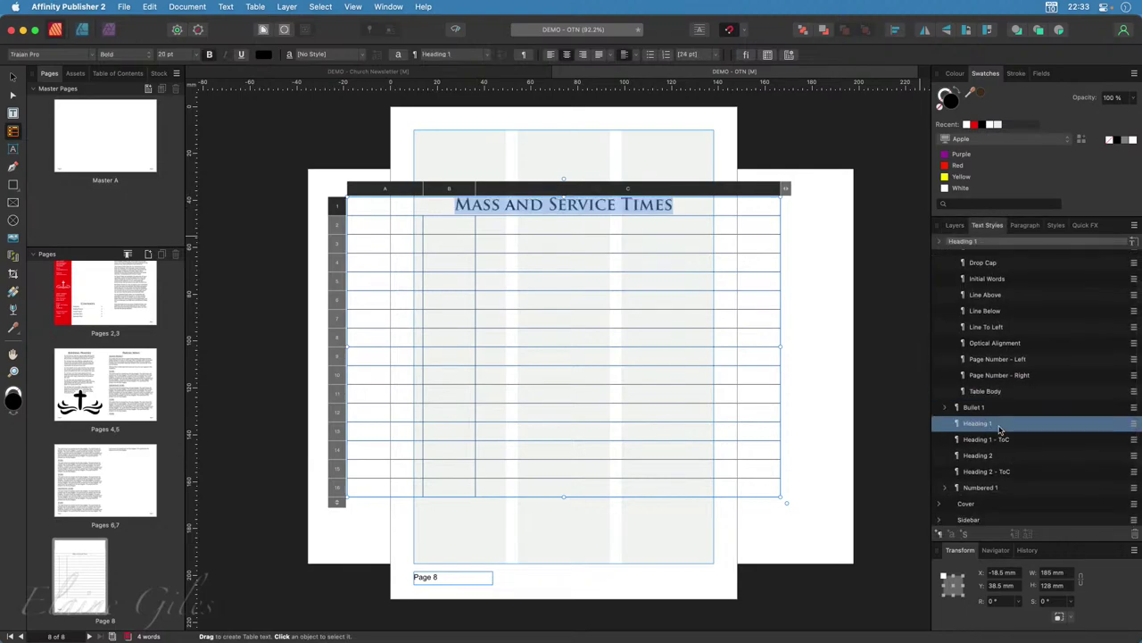
Merge the three cells of the table's second row into one.
click(454, 226)
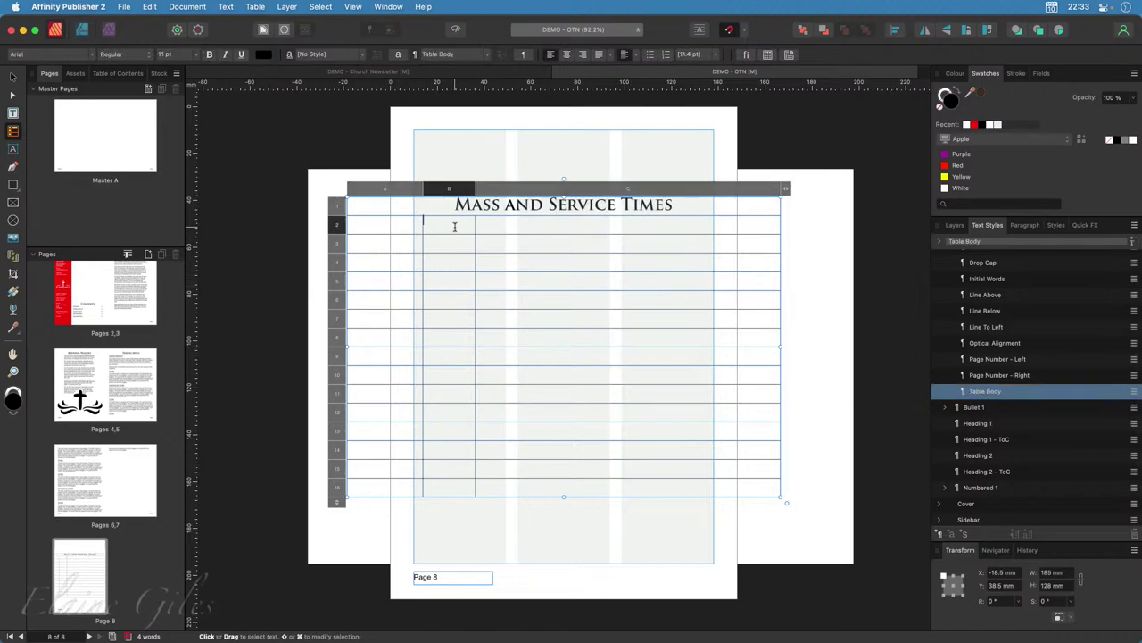
click(400, 227)
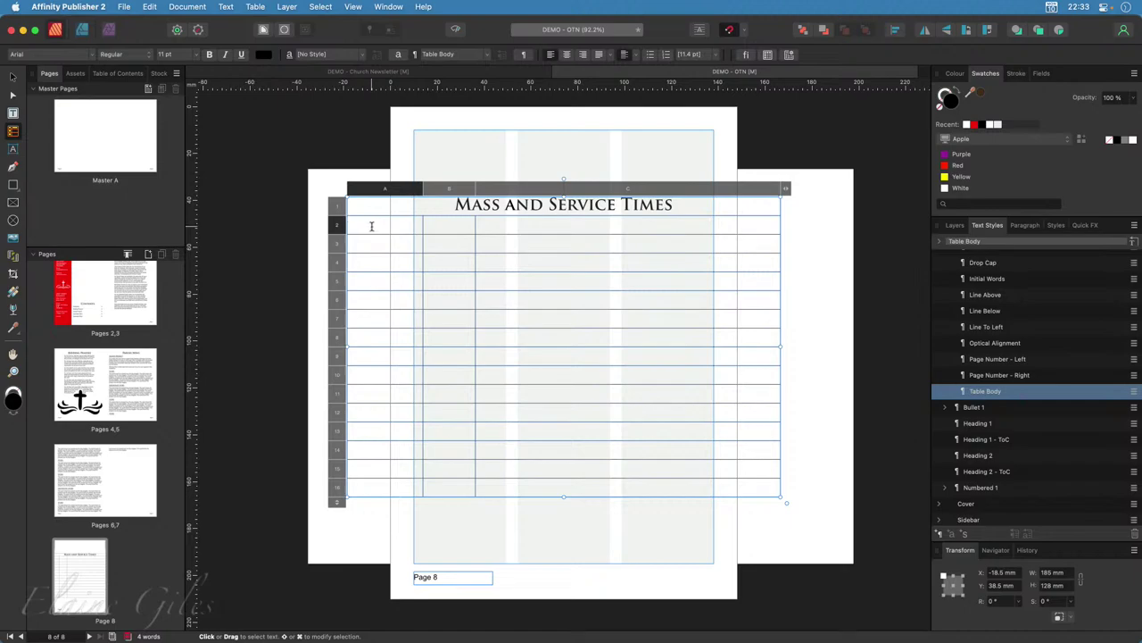
drag(371, 226, 737, 234)
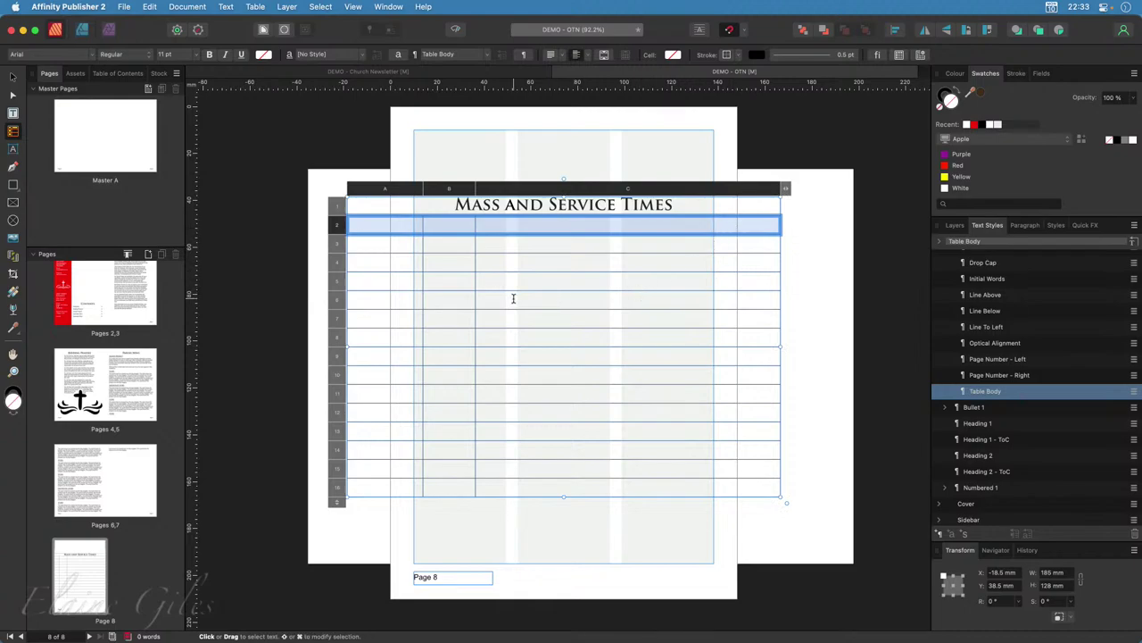
click(604, 57)
Enter "8th to 9th April 2023" in the merged second row and centre it horizontally.
click(539, 225)
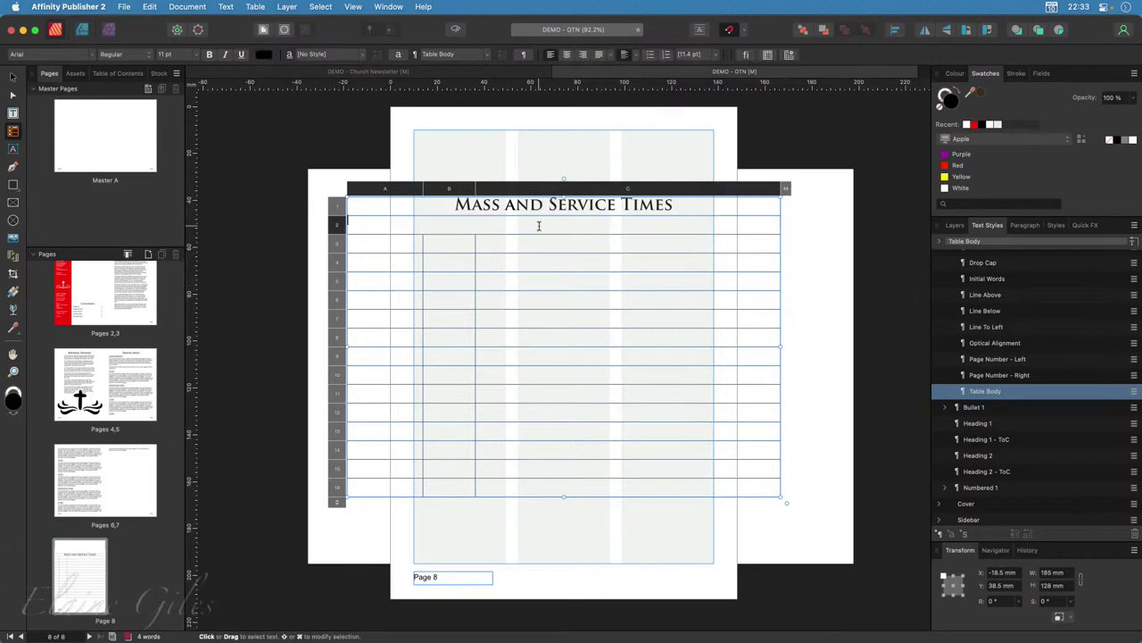
text(8th to 9th April 2023)
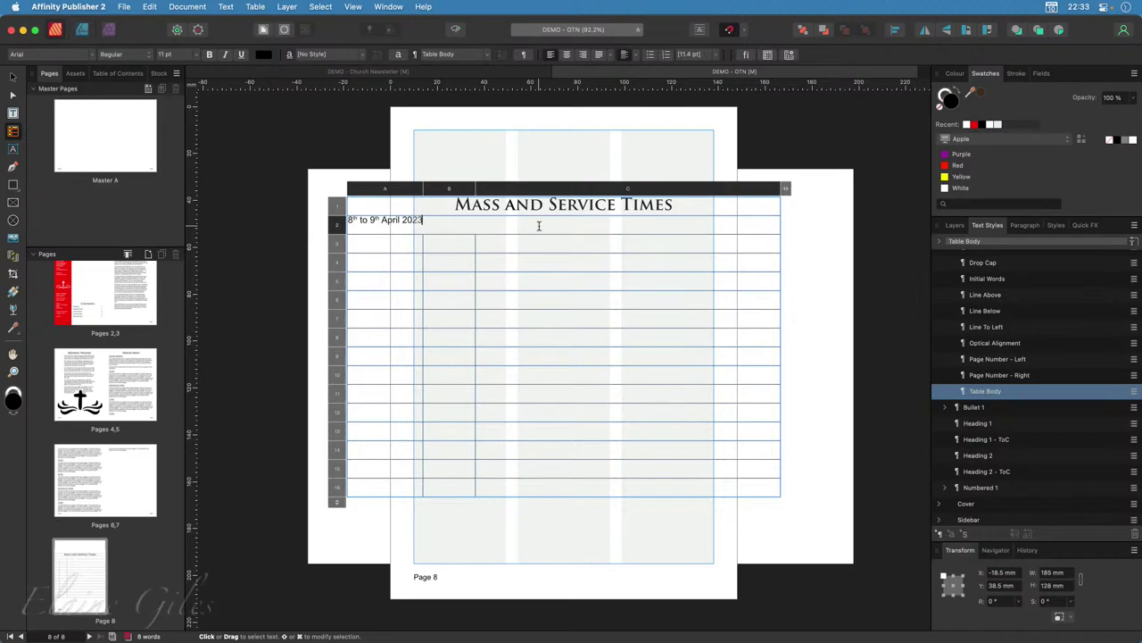
key(Escape)
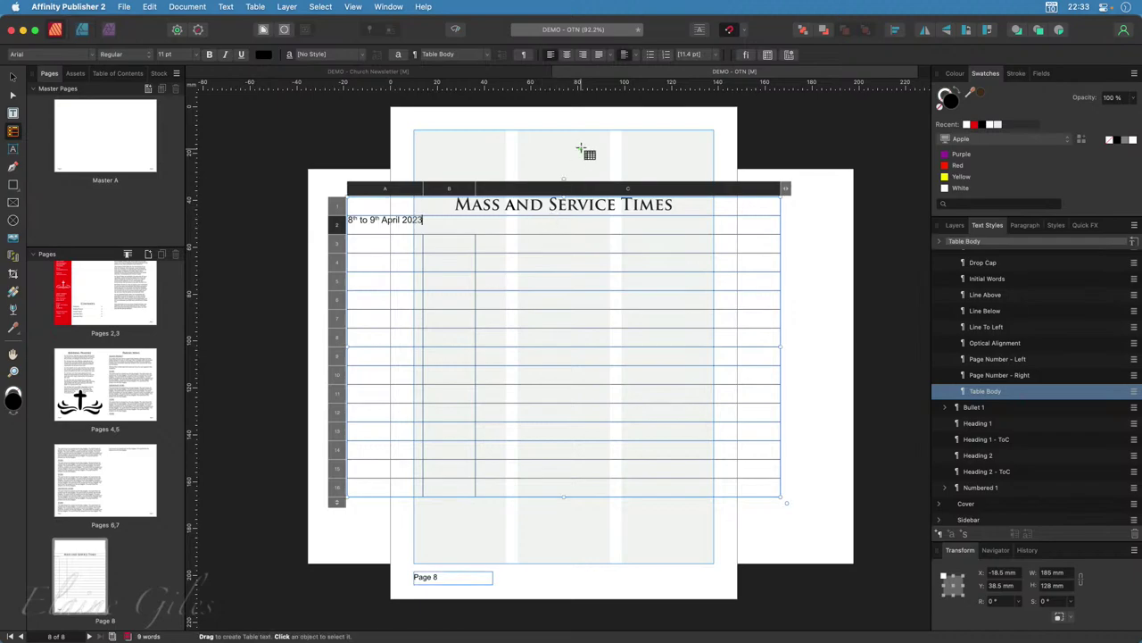
click(566, 53)
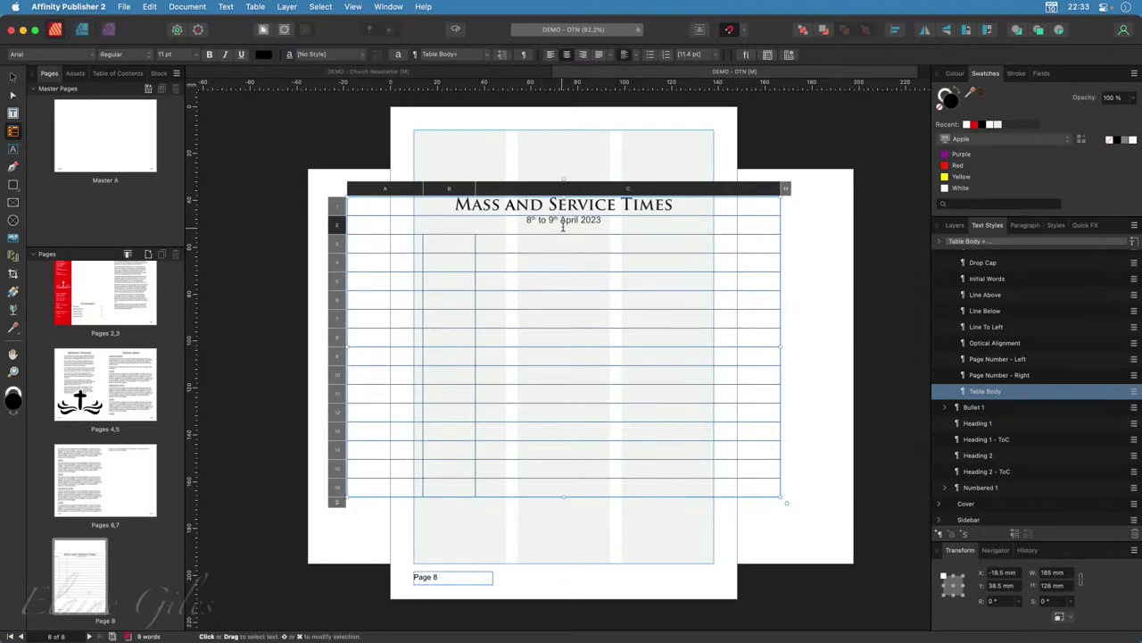
Align the text of all table cells vertically to the middle.
click(640, 220)
drag(390, 209, 767, 478)
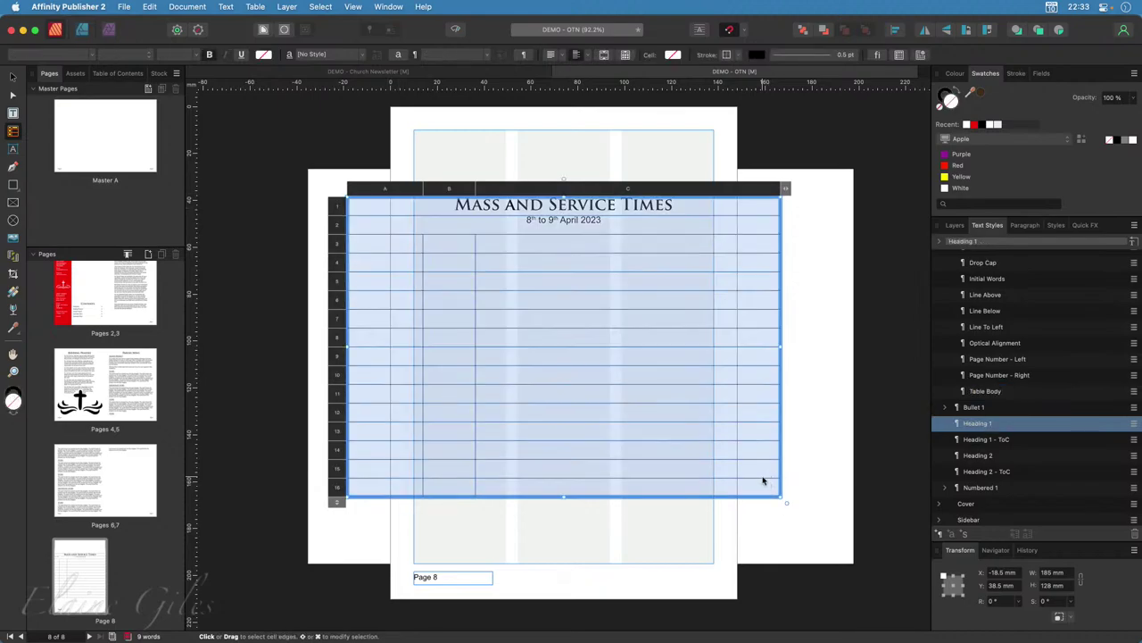
click(576, 54)
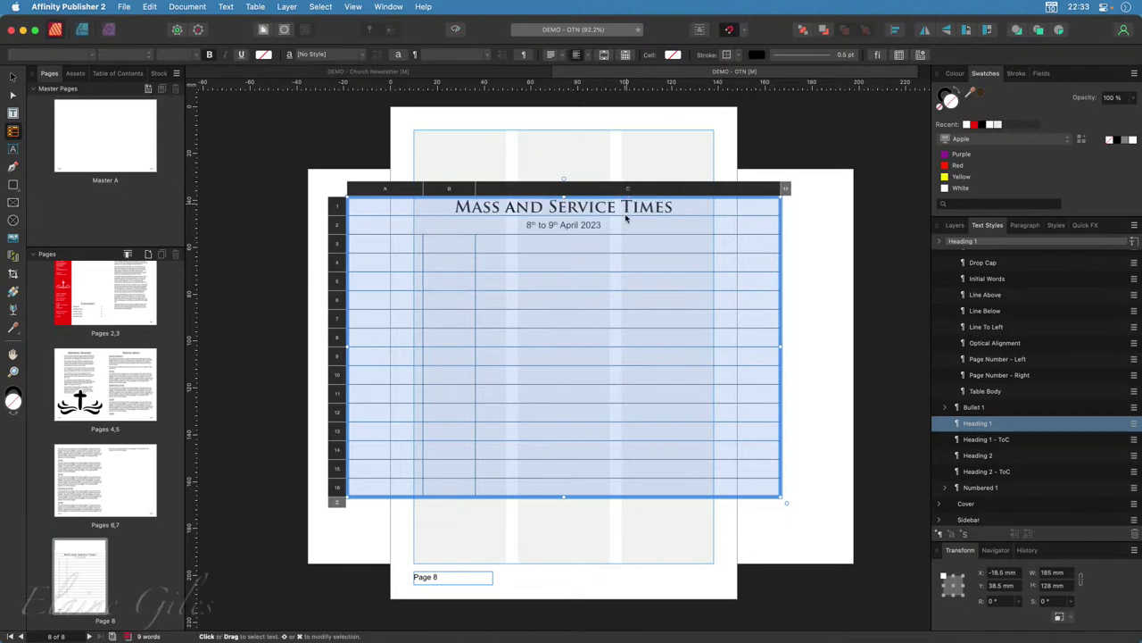
click(590, 249)
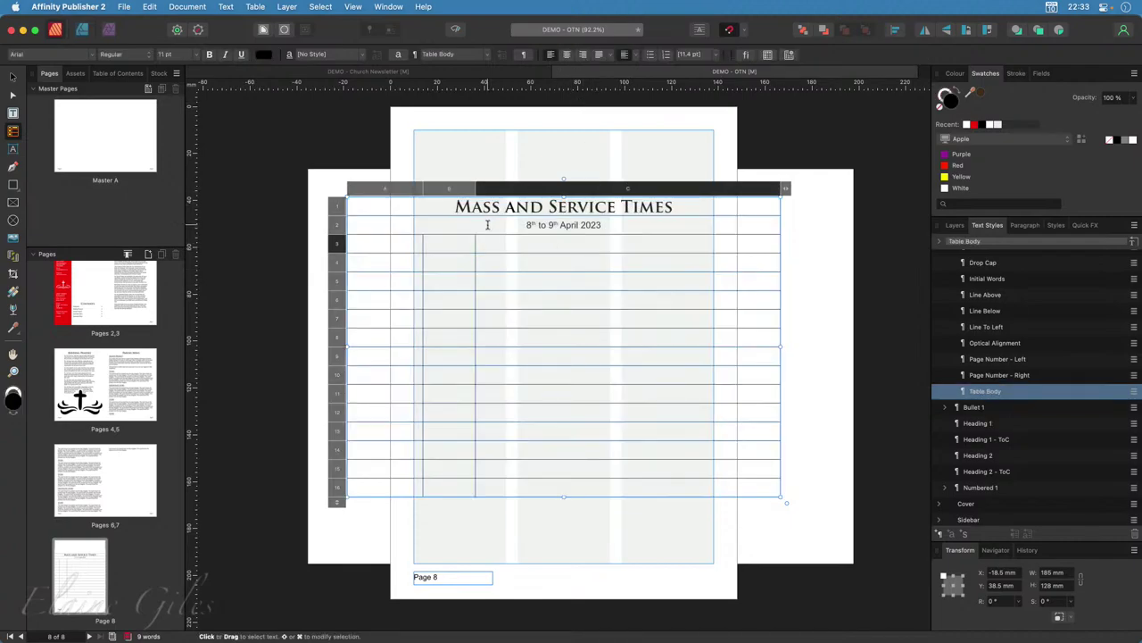
Set the font of the date line in the second row to Trajan Pro from the favourite fonts.
drag(486, 224, 635, 227)
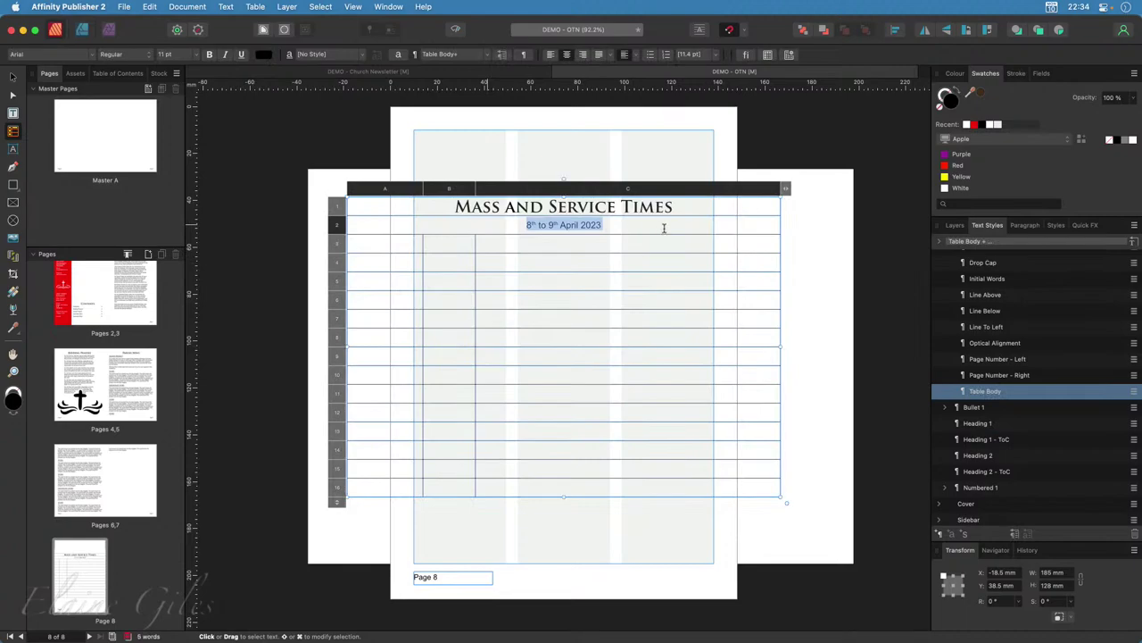
click(93, 58)
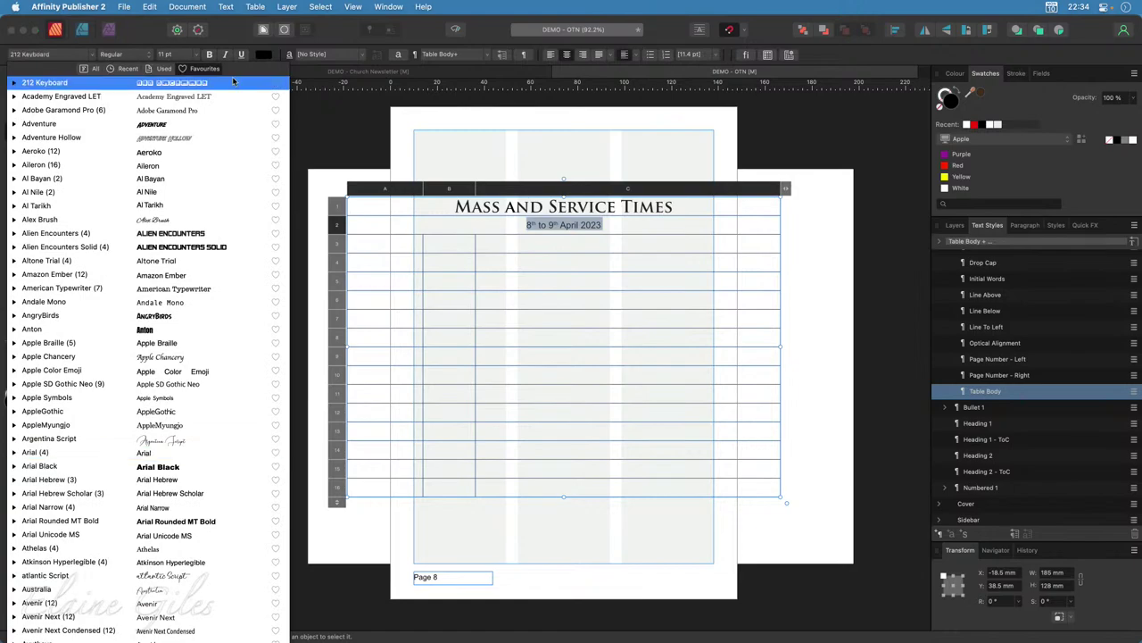
click(198, 69)
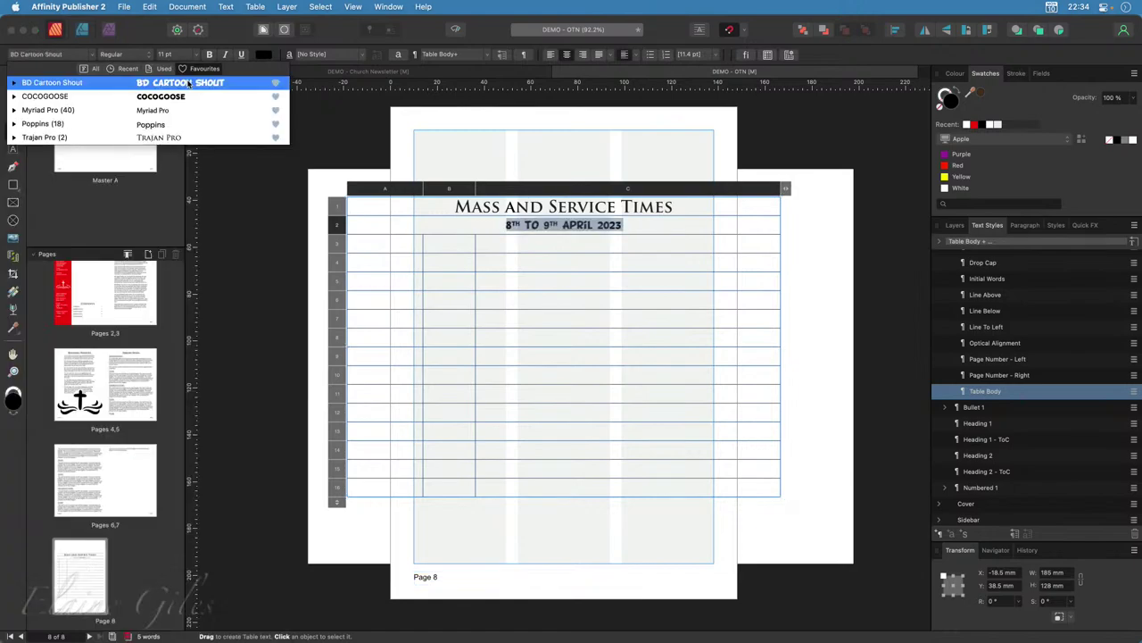
click(151, 137)
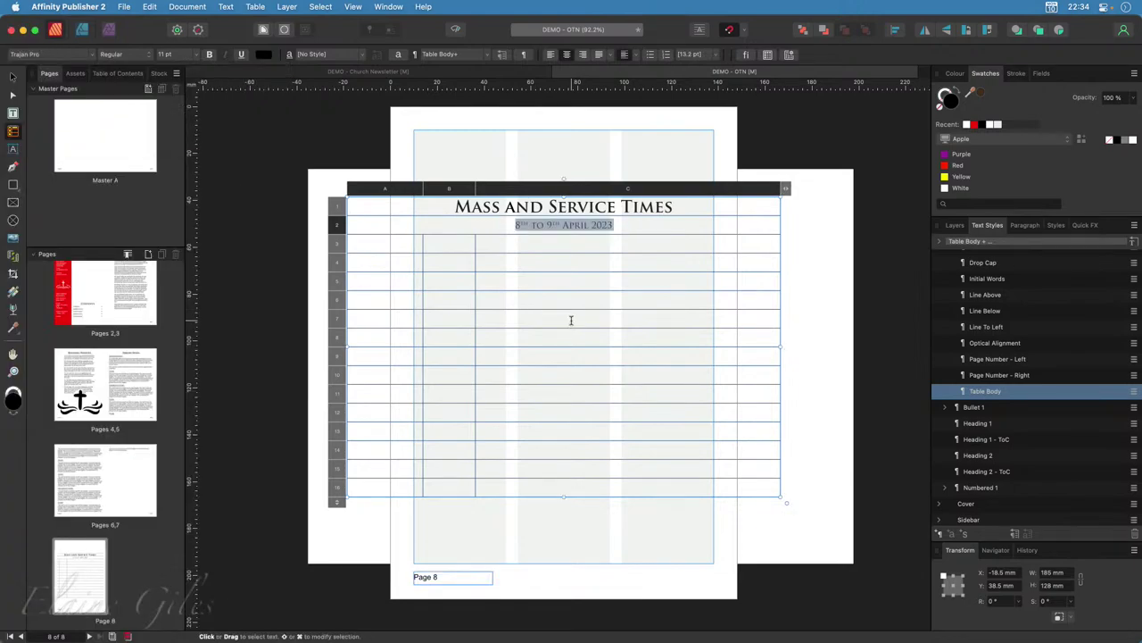
Fill the date row with the Purple swatch and set its text colour to white (FFFFFF).
drag(429, 224, 721, 224)
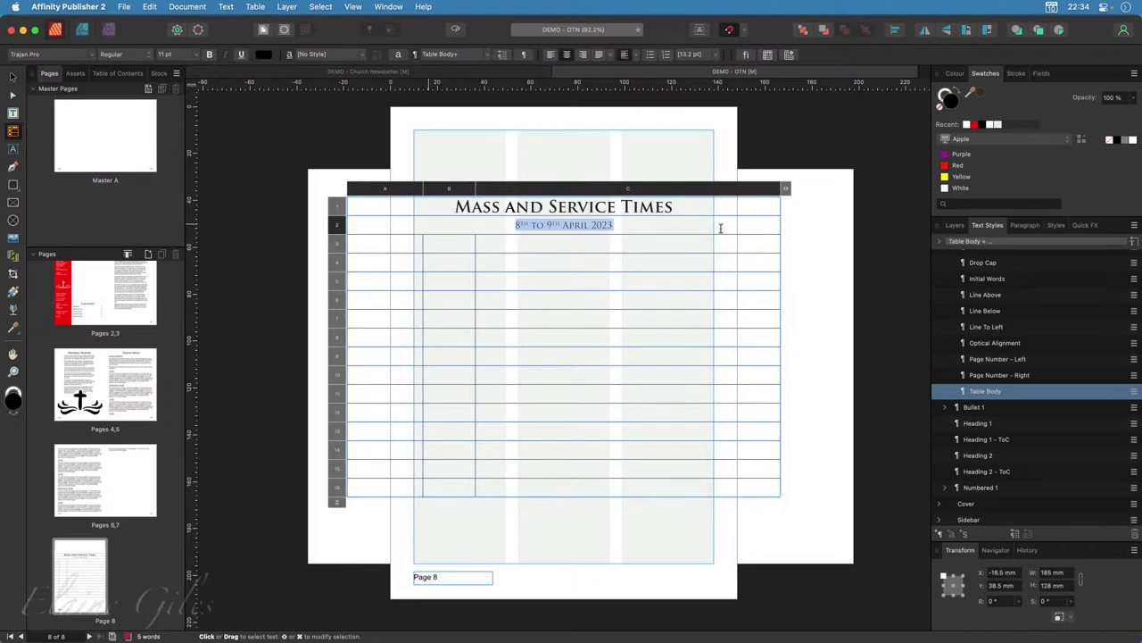
click(326, 229)
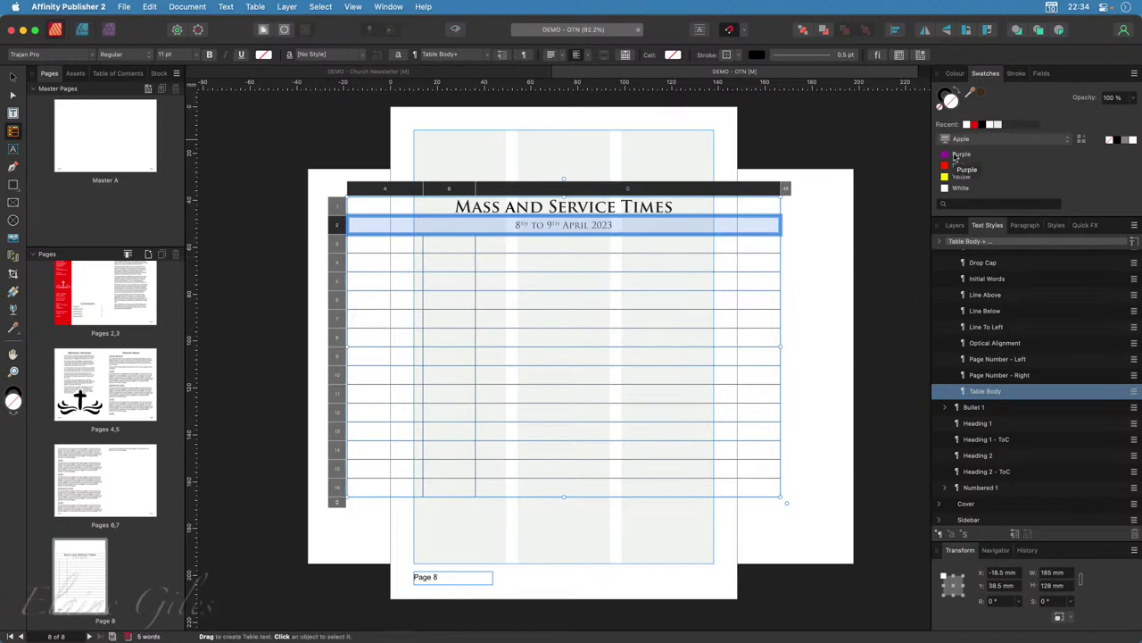
click(957, 156)
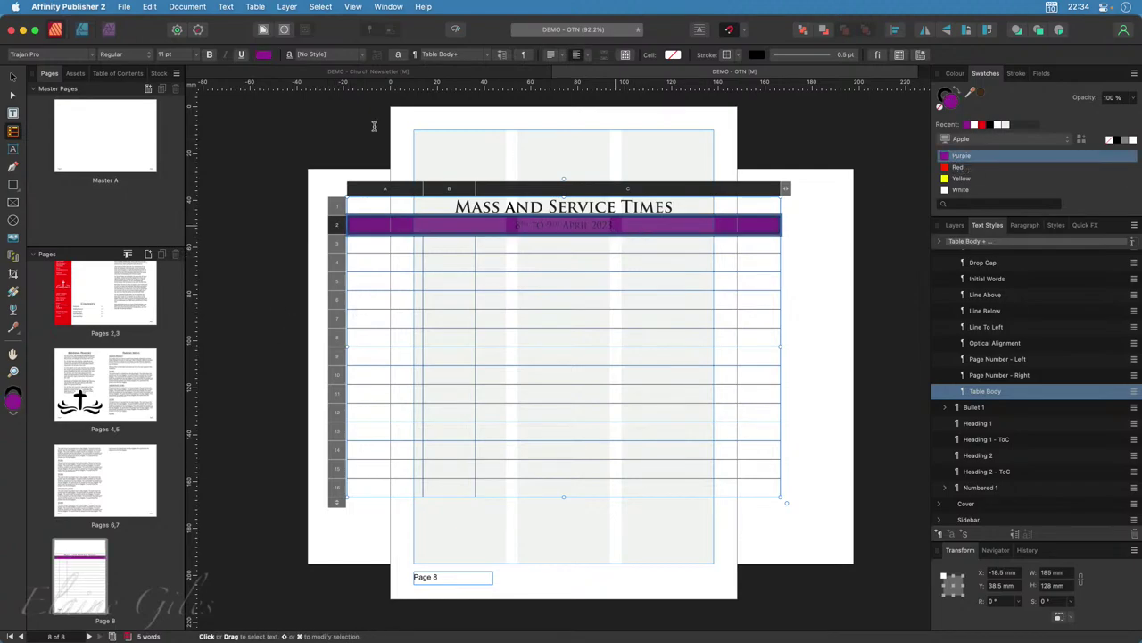
click(263, 55)
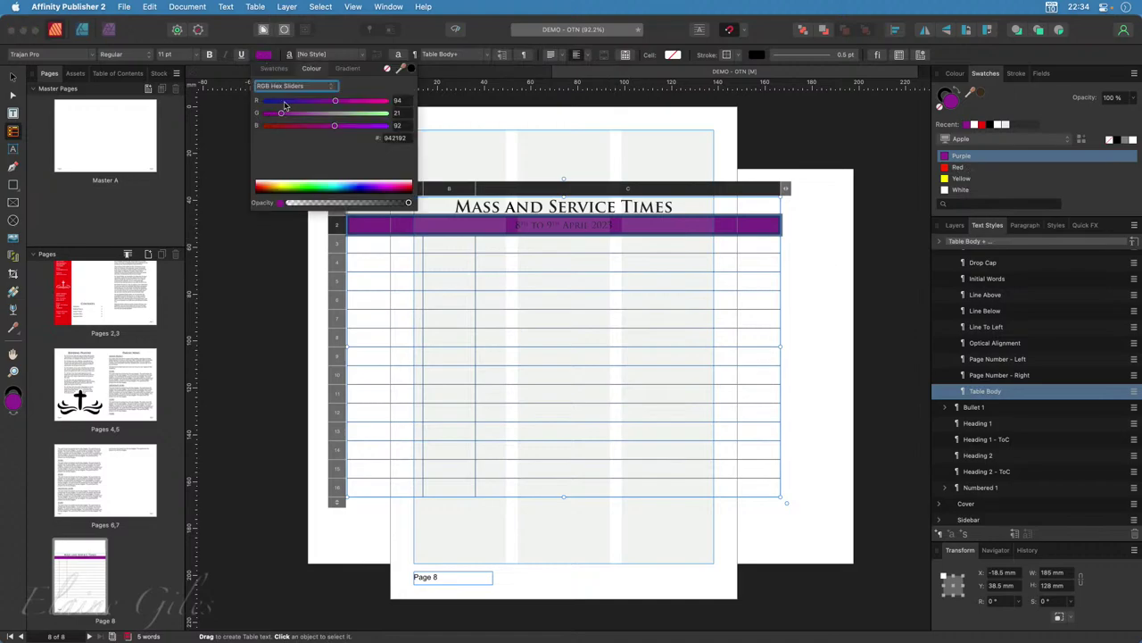
drag(282, 113, 405, 132)
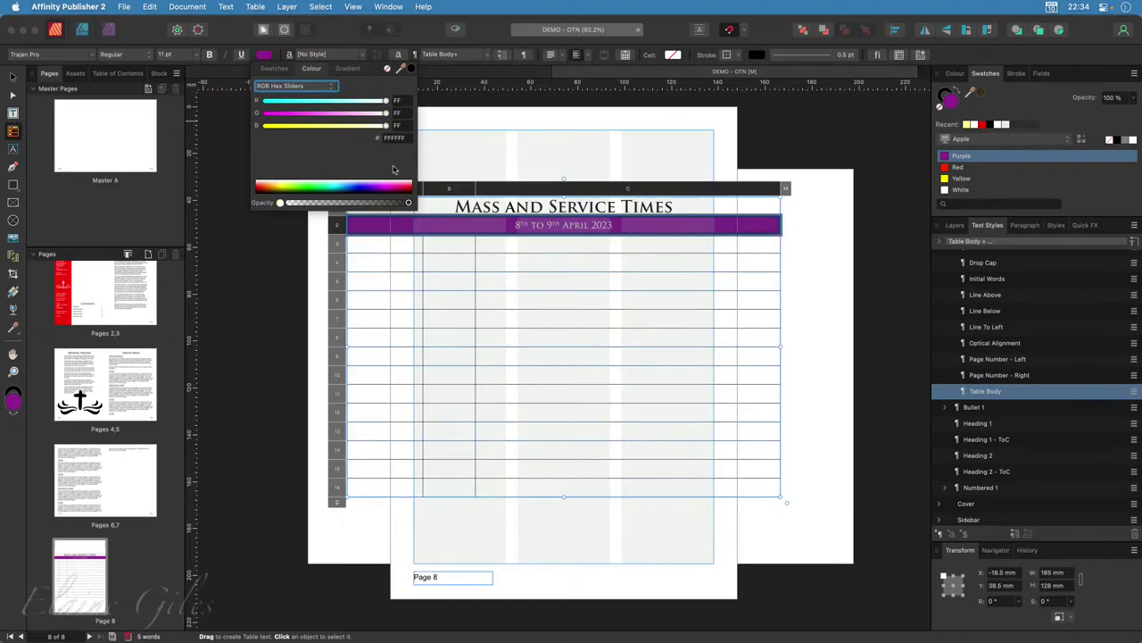
click(265, 239)
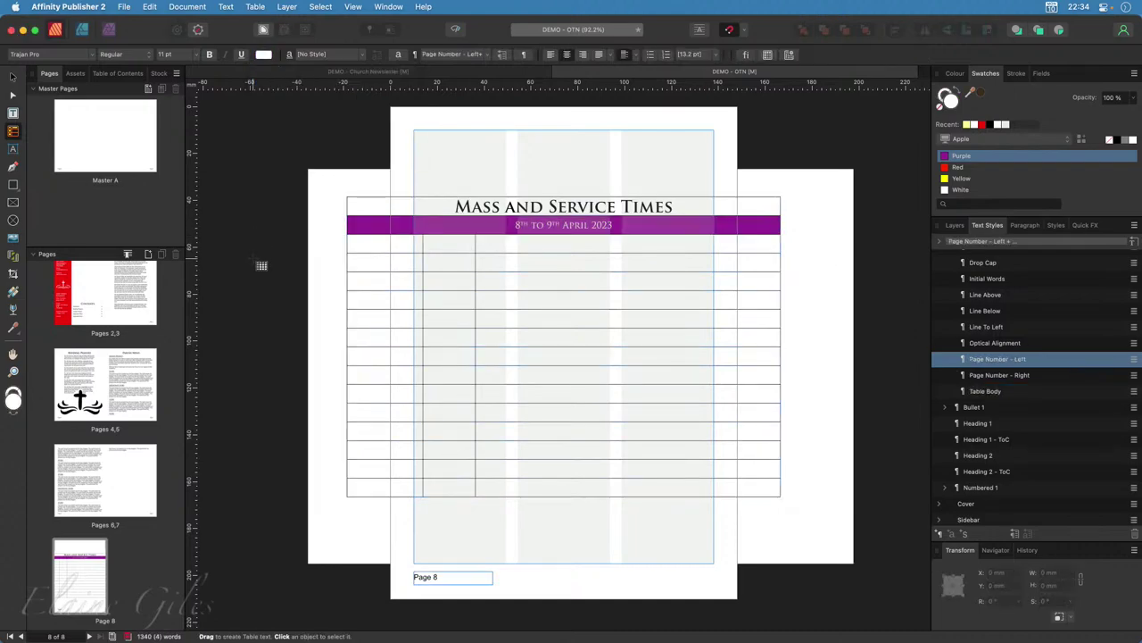
Fill rows 3 to 5 of the first column with "Easter Vigil", "Easter Sunday" and "Easter Sunday".
click(353, 243)
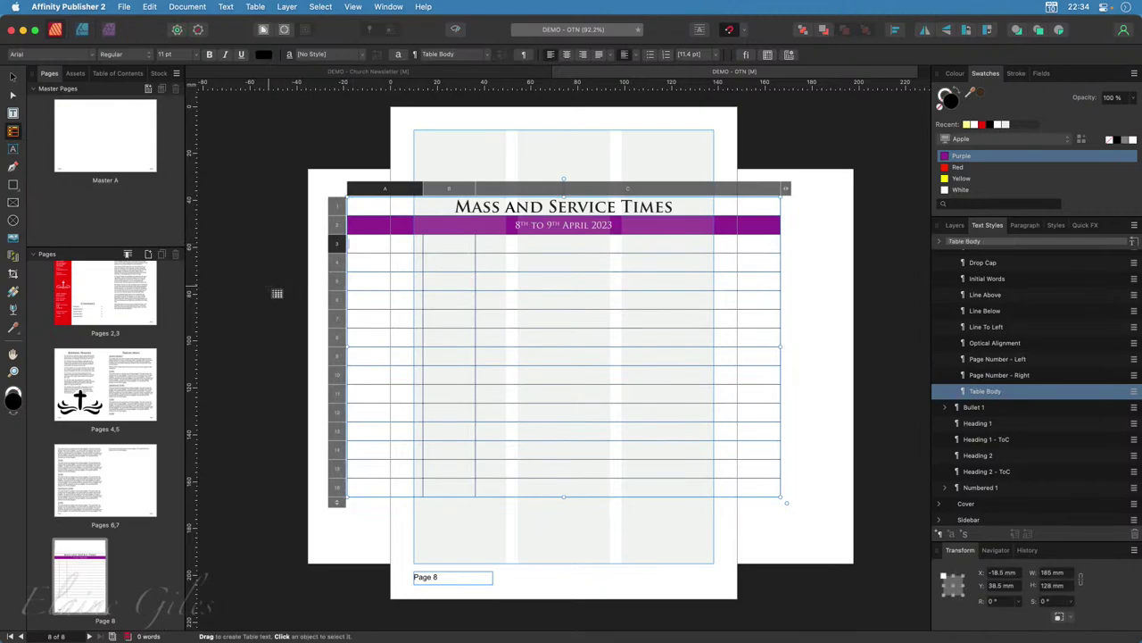
text(Easter Vig)
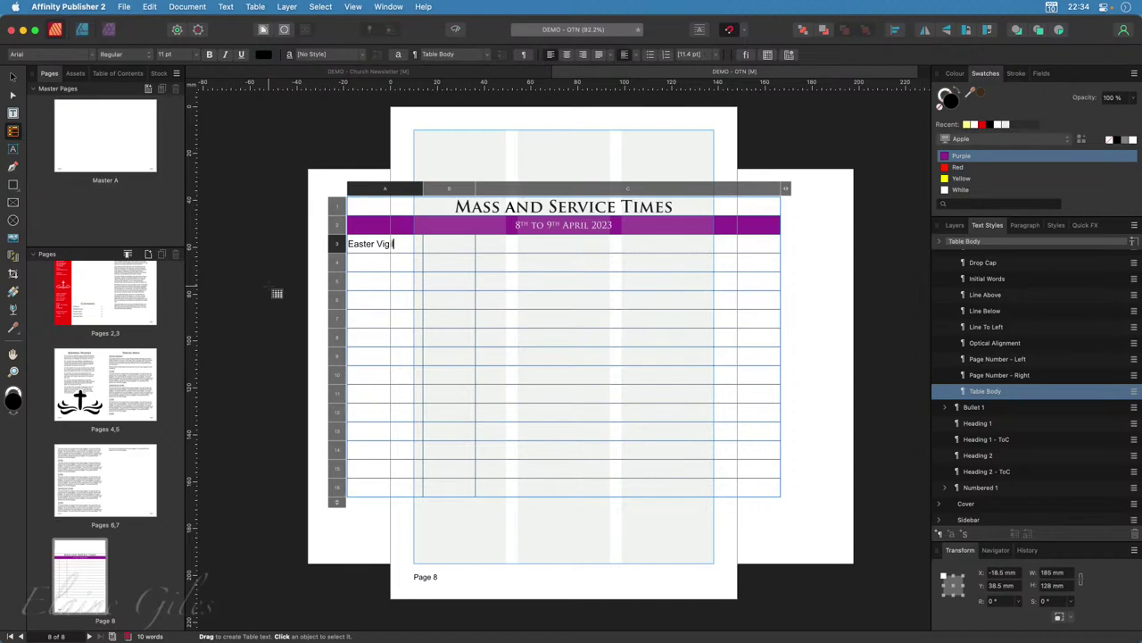
text(il)
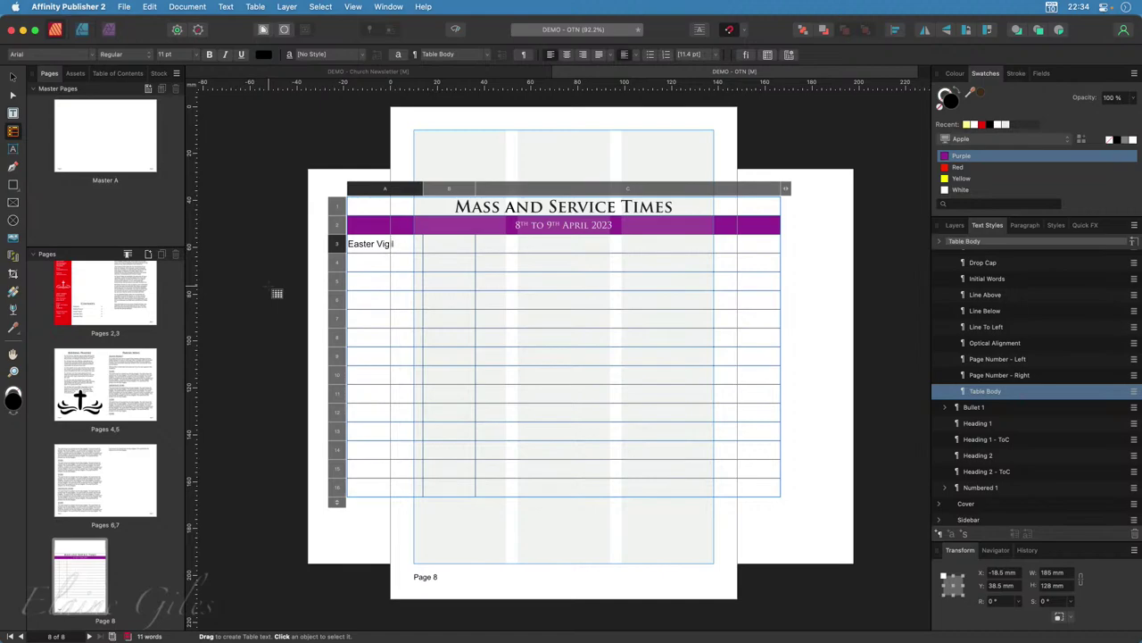
click(357, 261)
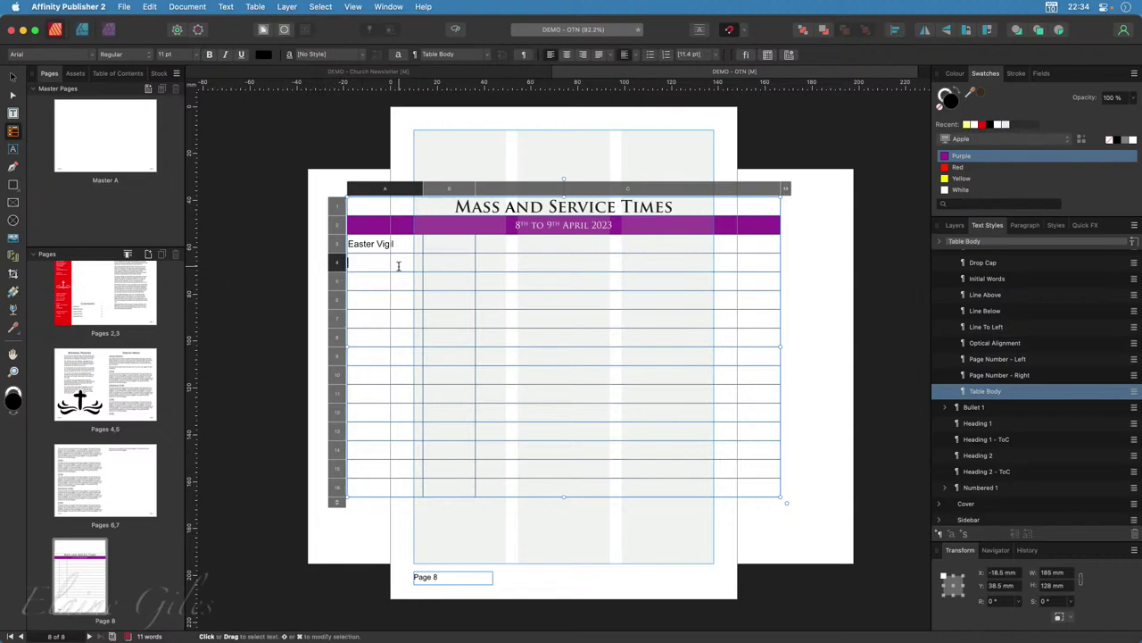
text(Easter)
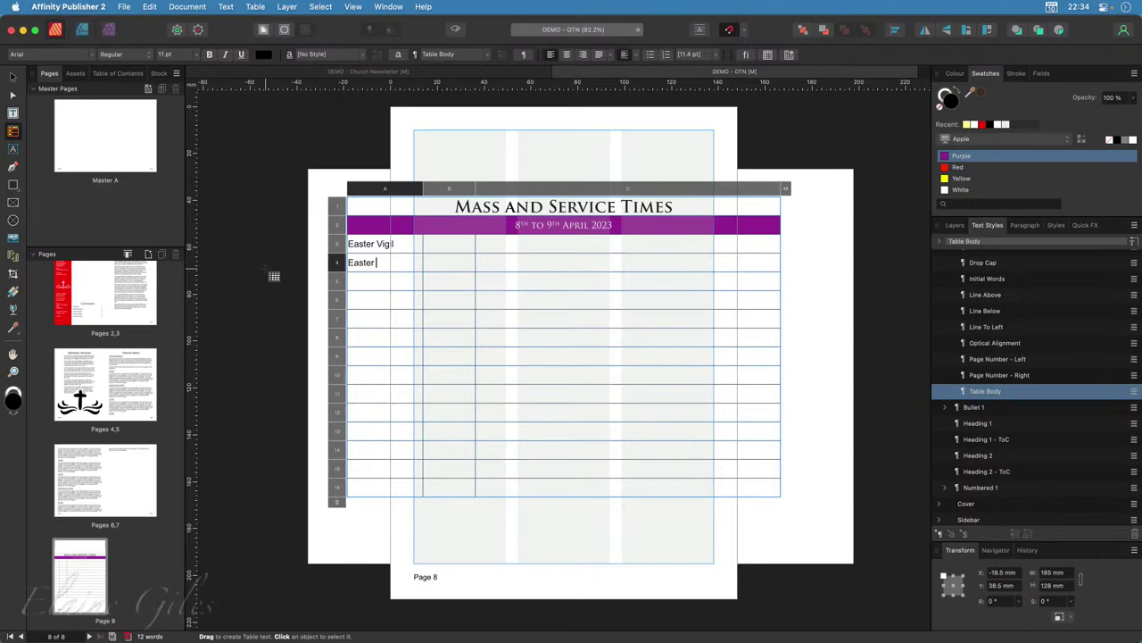
text( Sunday)
key(Down)
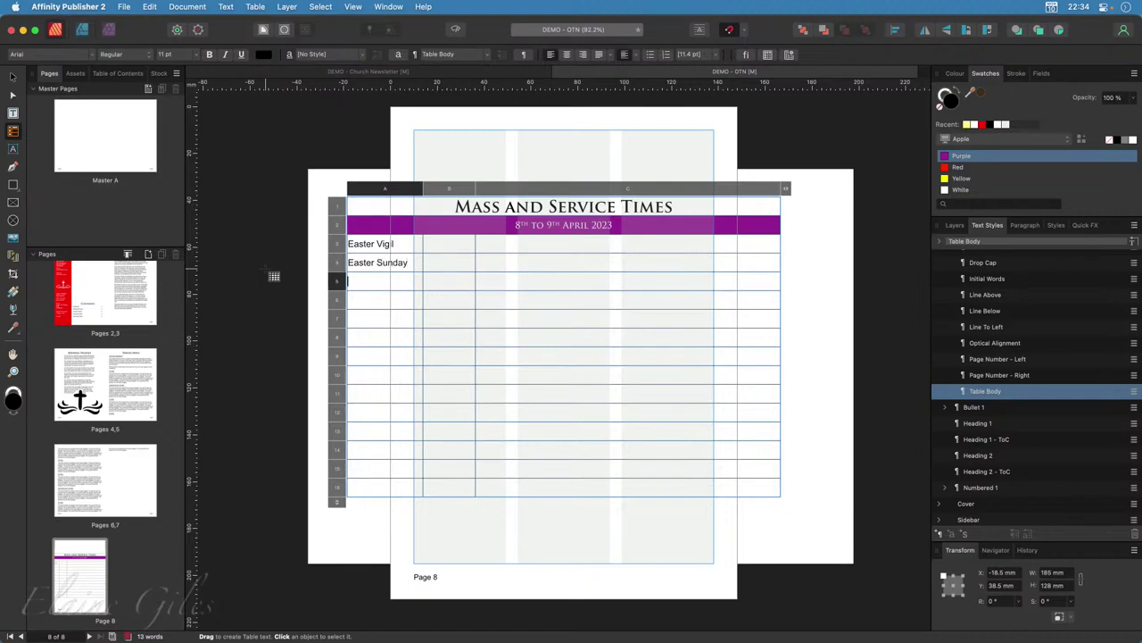
text(Eastert Sunday)
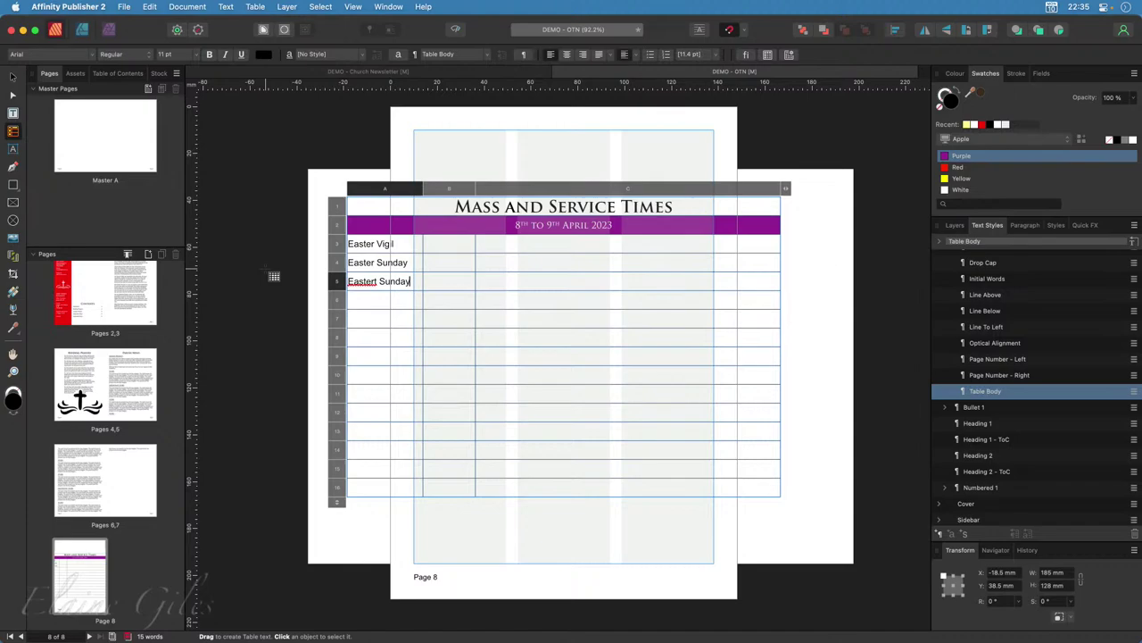
click(377, 282)
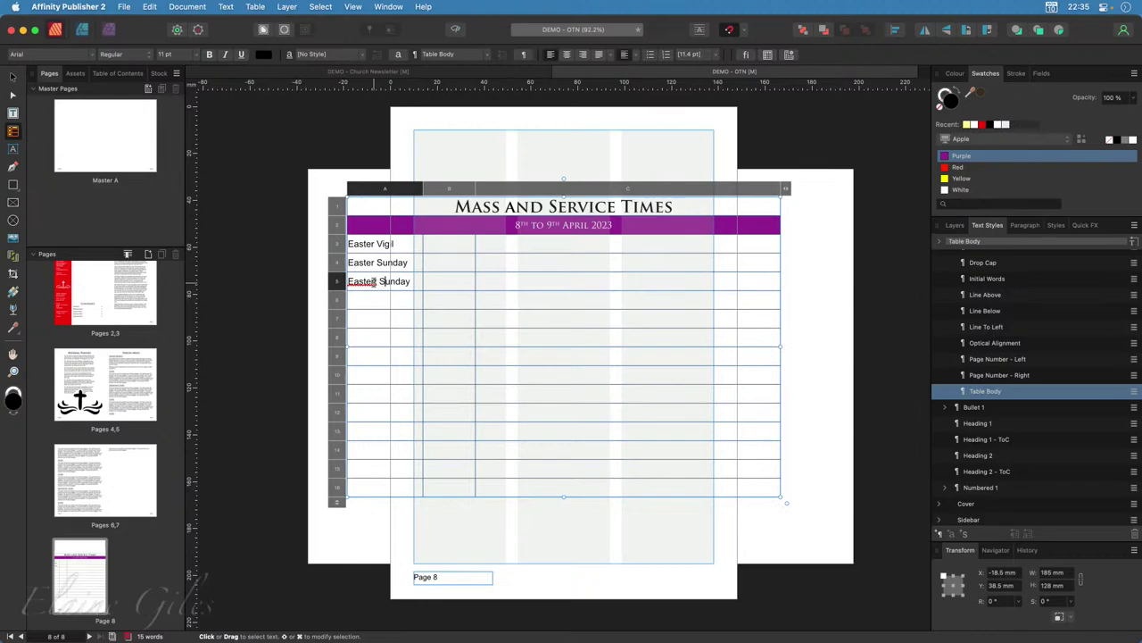
key(BackSpace)
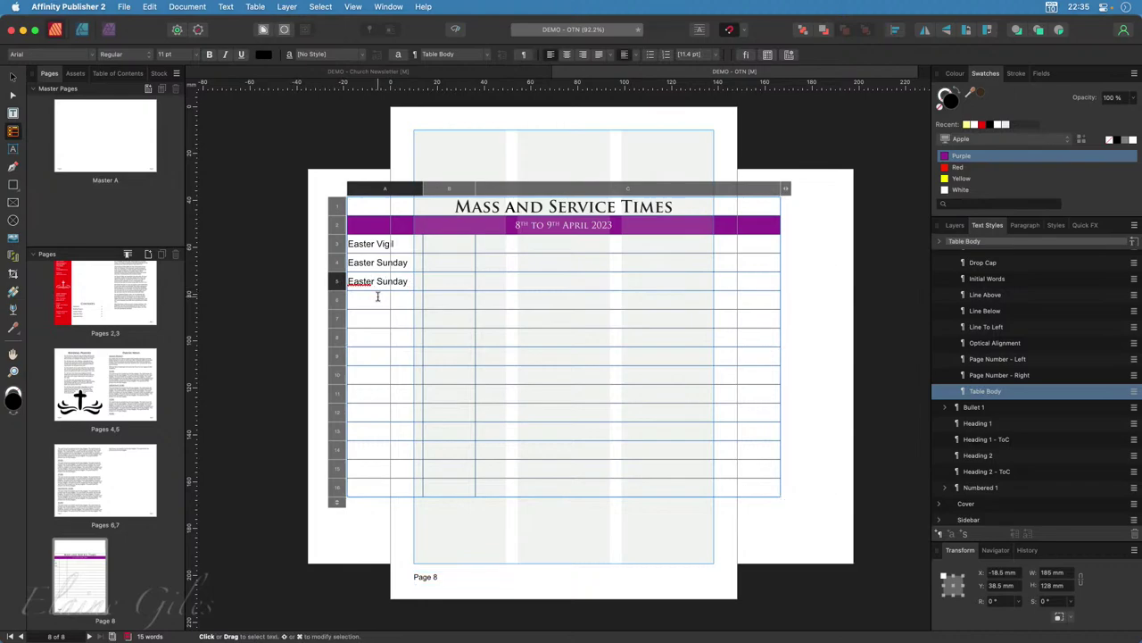
Enter the times "20:00pm", "9:30am" and "5:00pm" in rows 3 to 5 of the second column.
click(452, 243)
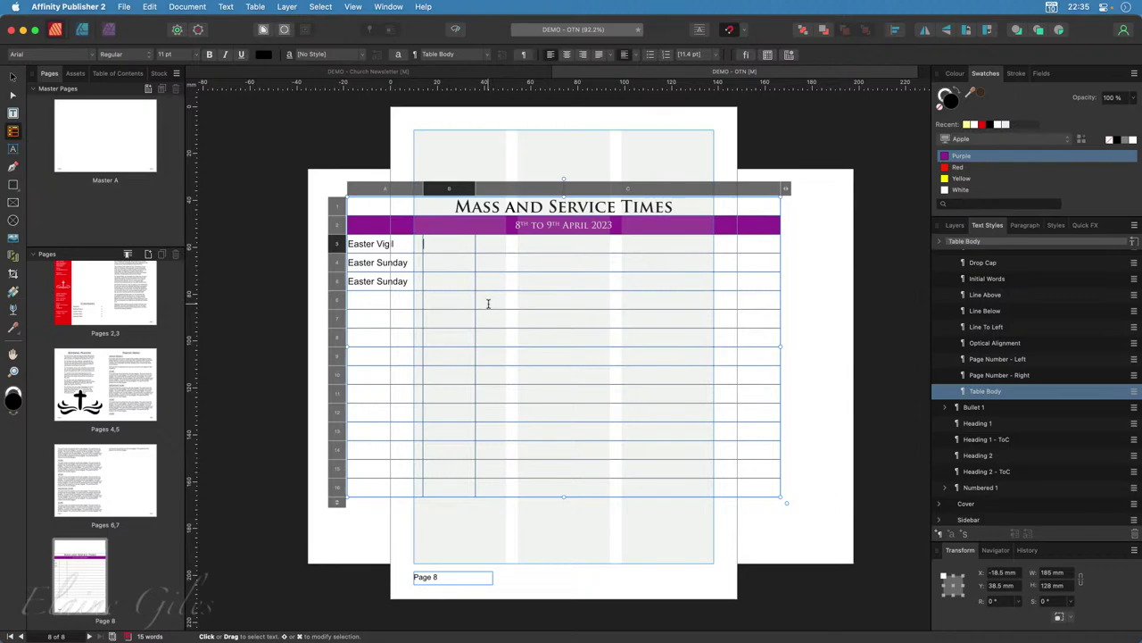
text(20:00)
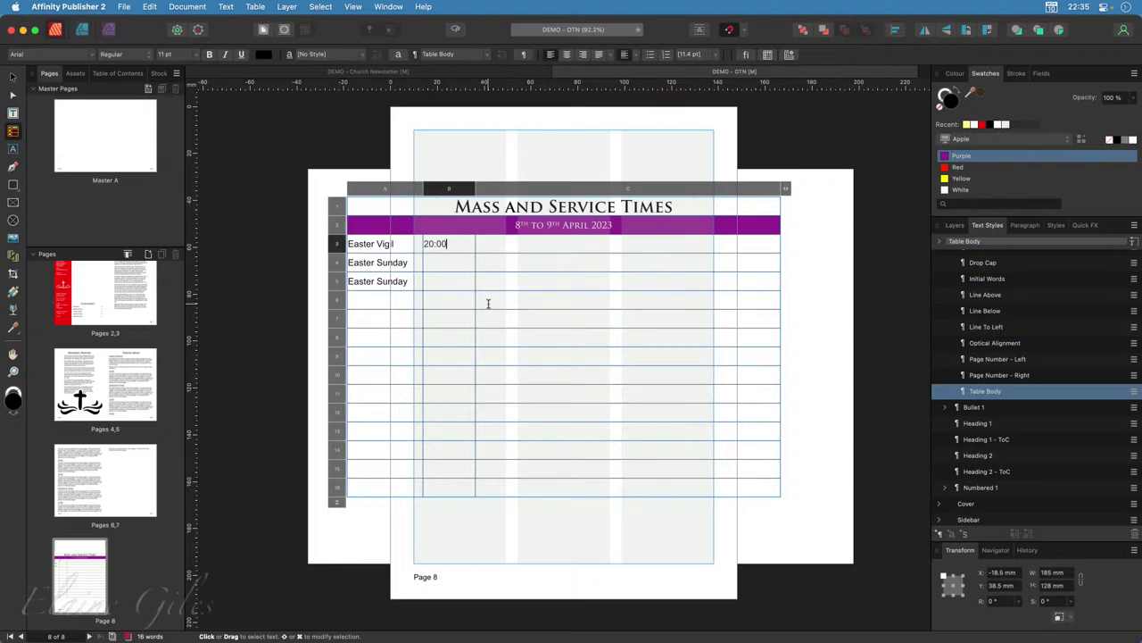
text(pm)
key(Down)
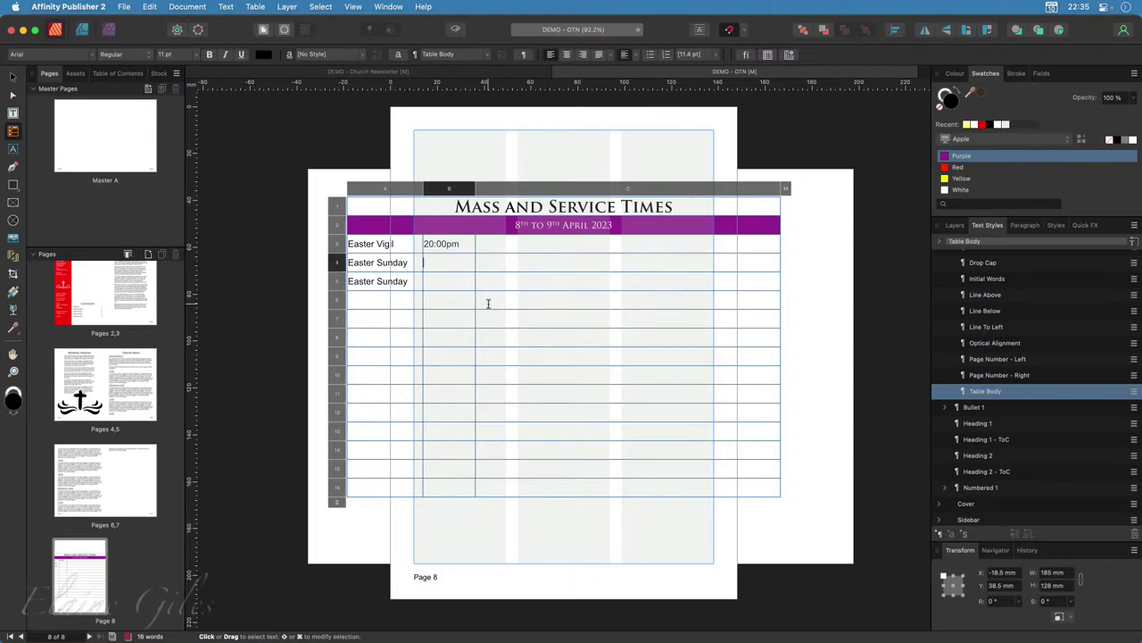
text(9:30am)
key(Down)
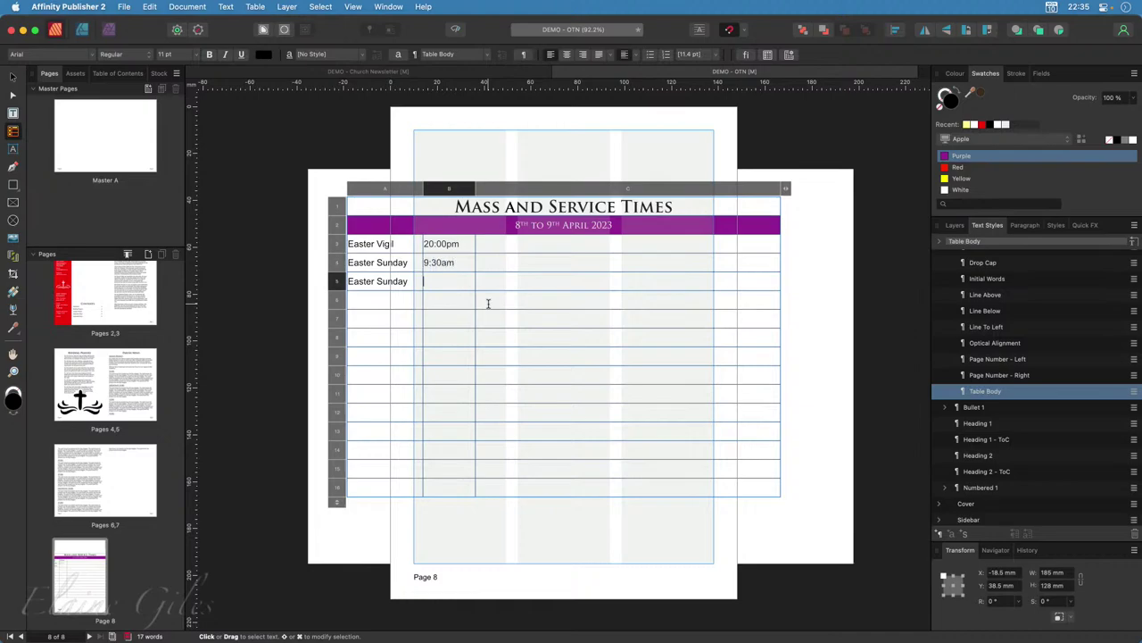
text(5:00pm)
Set all four text insets of the cells from row 3 to the end of the table to 2 mm.
scroll(346, 268, up, 2)
scroll(346, 268, up, 5)
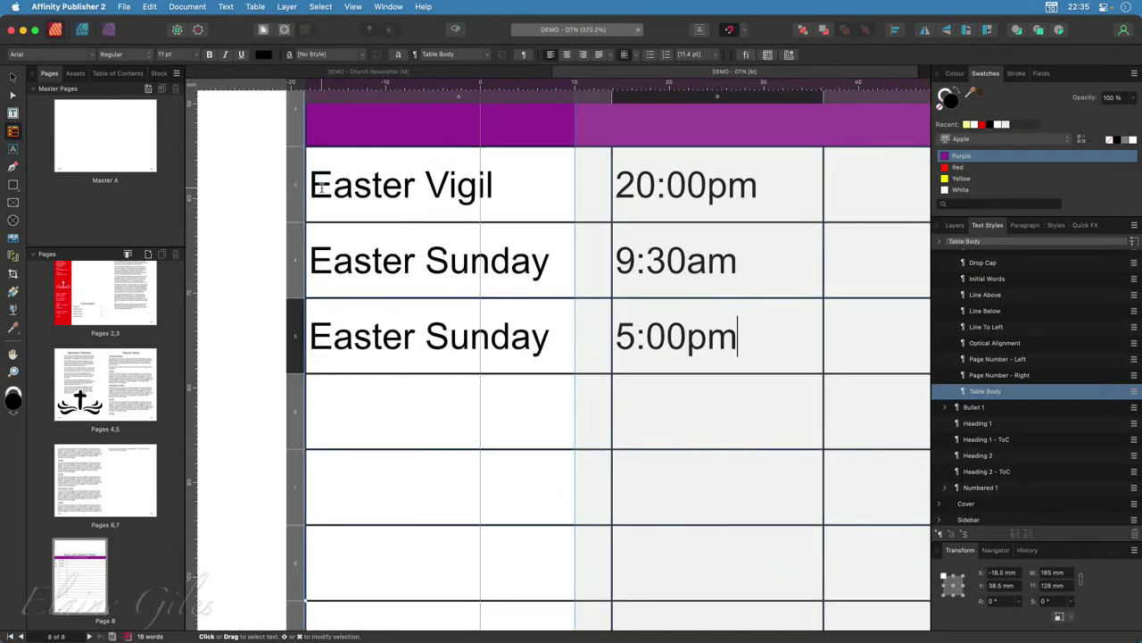
scroll(469, 283, down, 6)
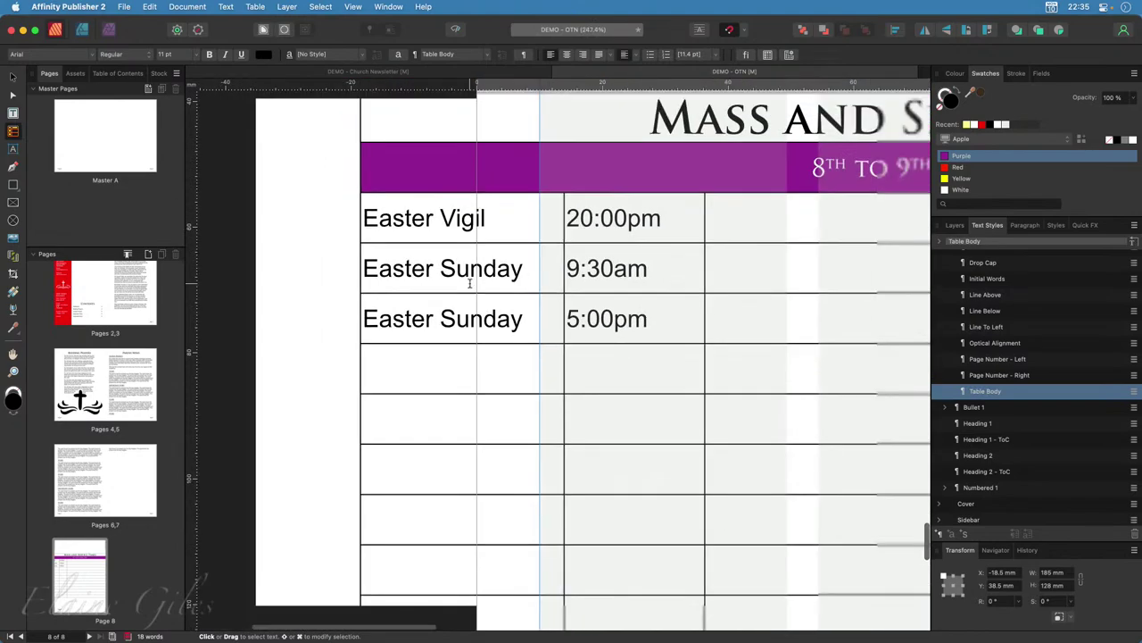
scroll(470, 284, down, 2)
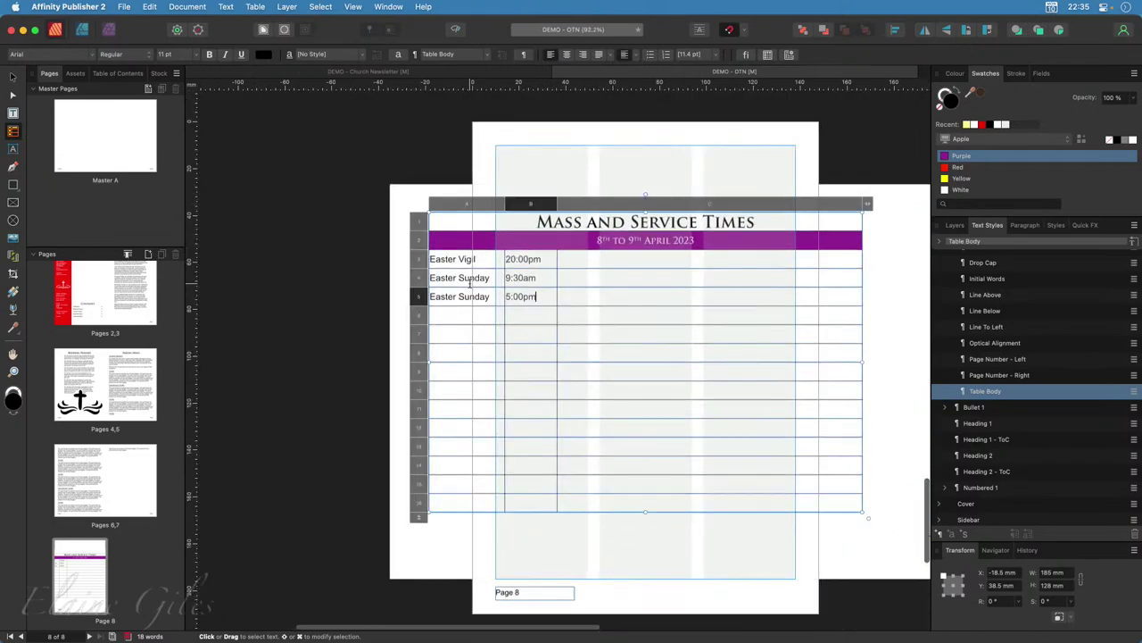
click(453, 260)
drag(722, 322, 803, 485)
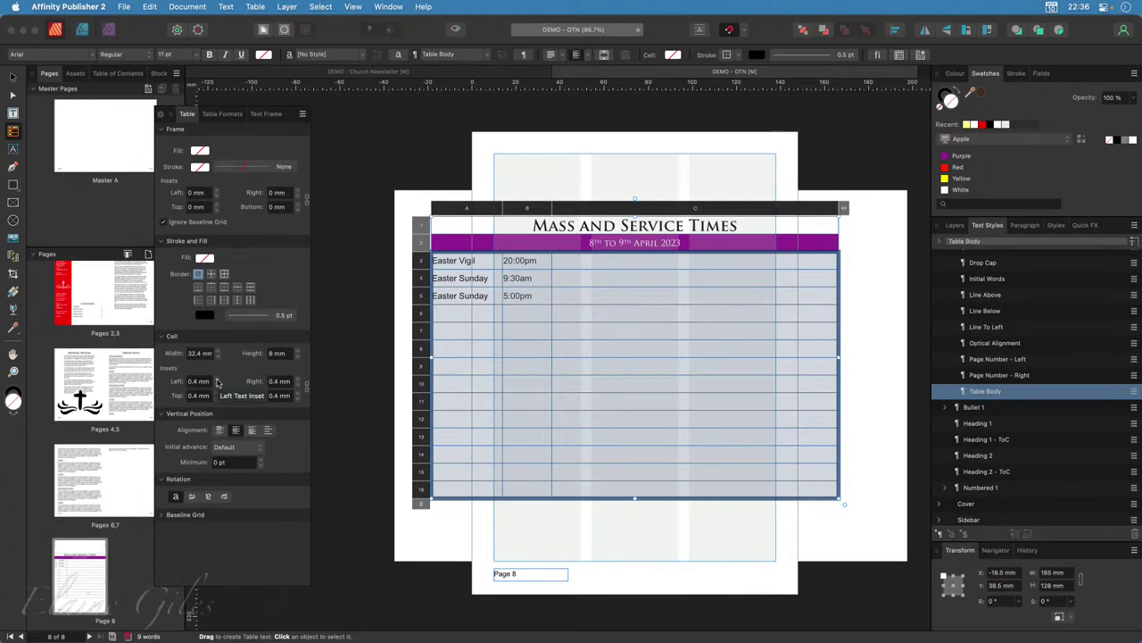
click(217, 382)
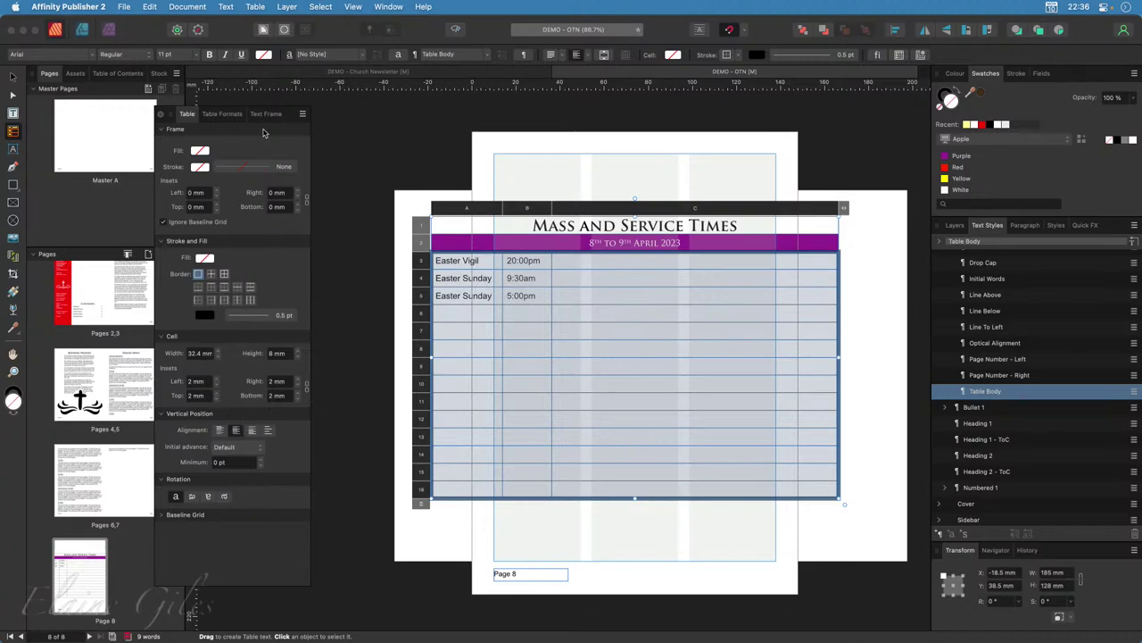
drag(267, 113, 81, 490)
click(587, 349)
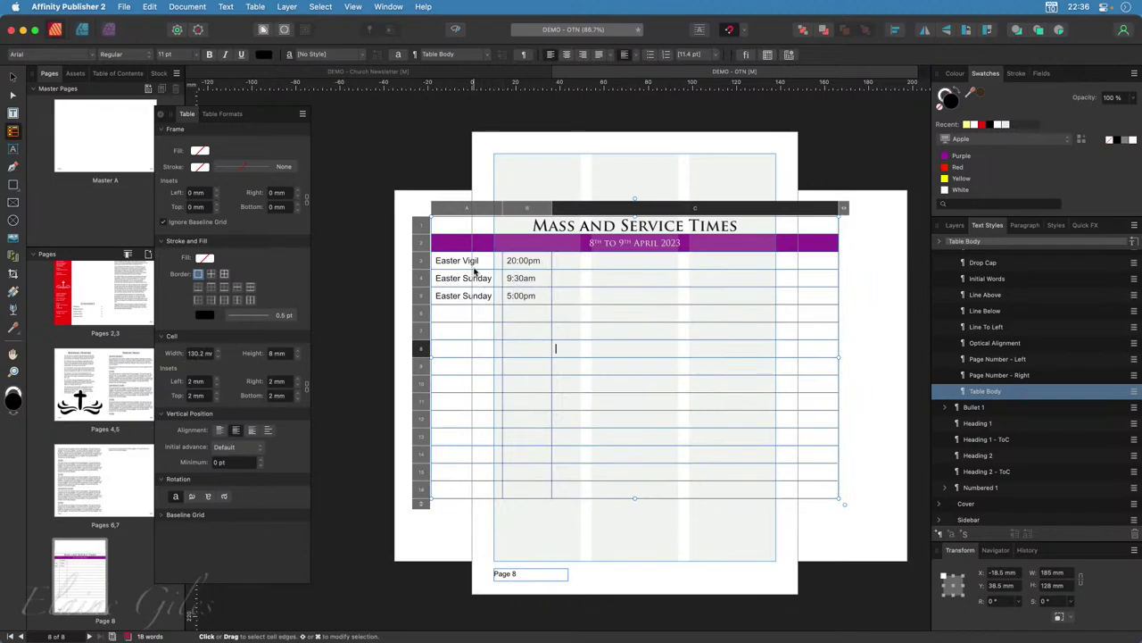
Merge the cells of row 6 across all three columns and fill the row with the Purple swatch.
drag(454, 316, 604, 316)
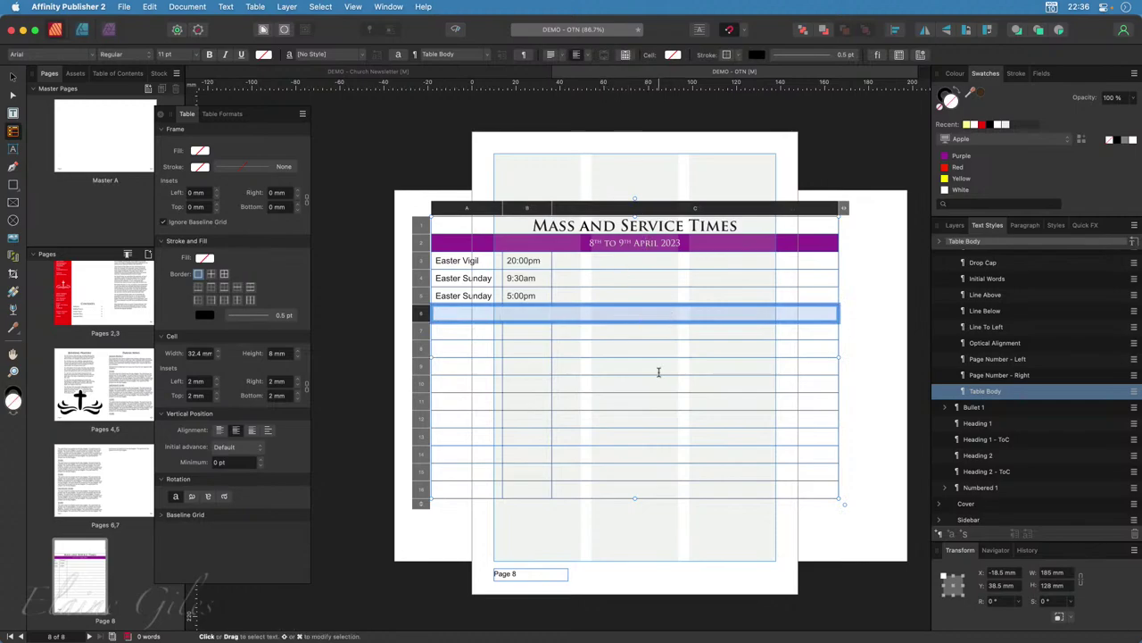
click(955, 156)
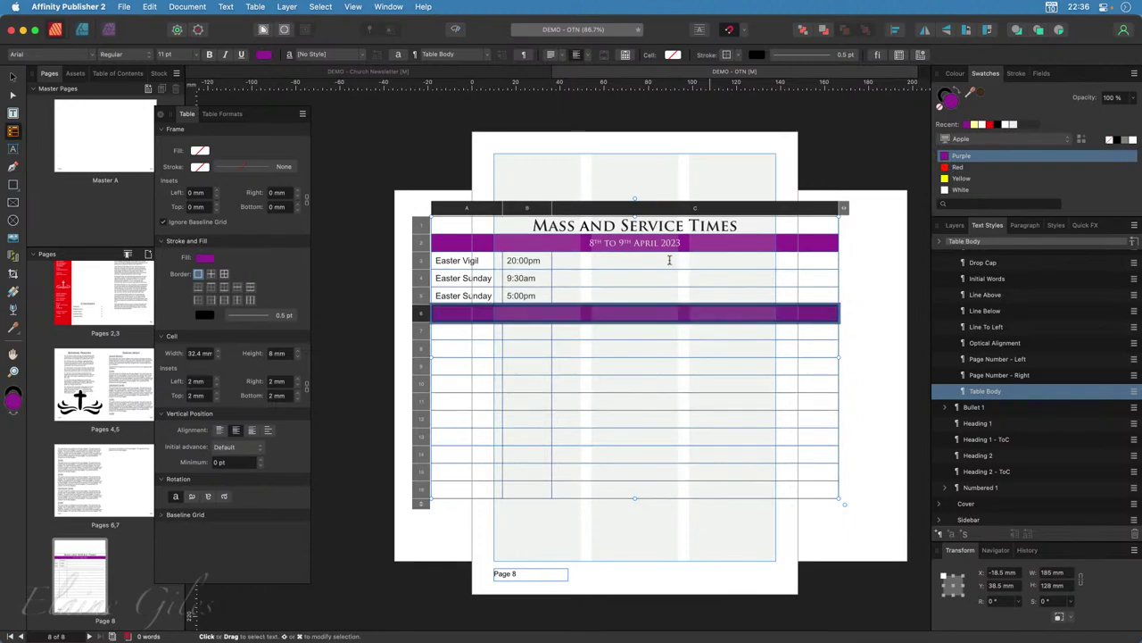
Copy the formatted date line "8th to 9th April 2023" from row 2 into row 6.
triple_click(636, 242)
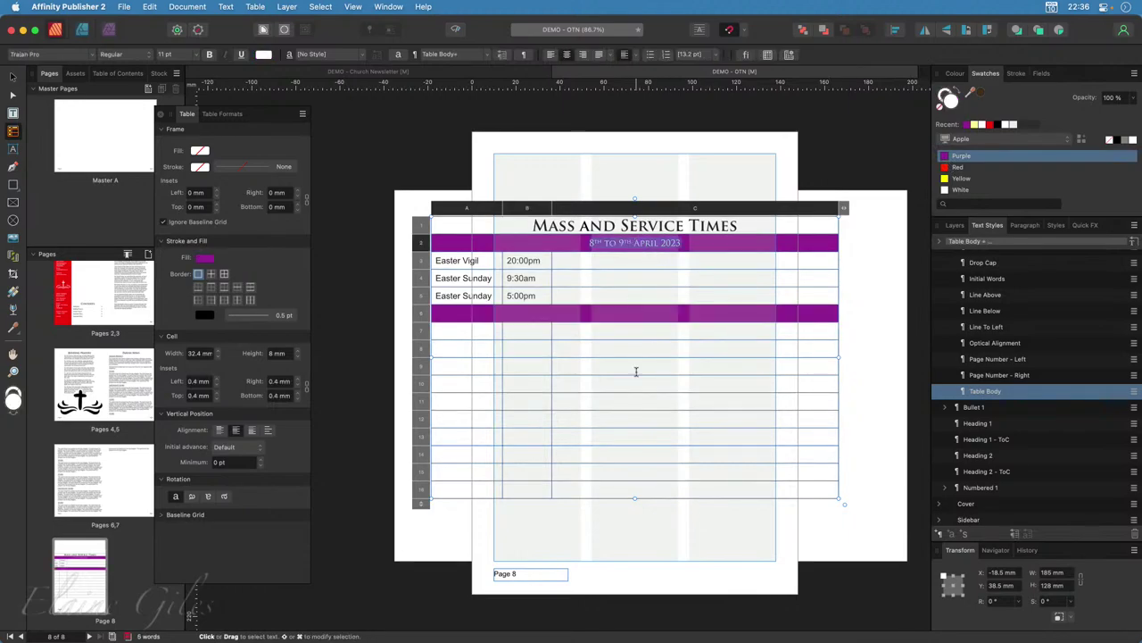
click(632, 312)
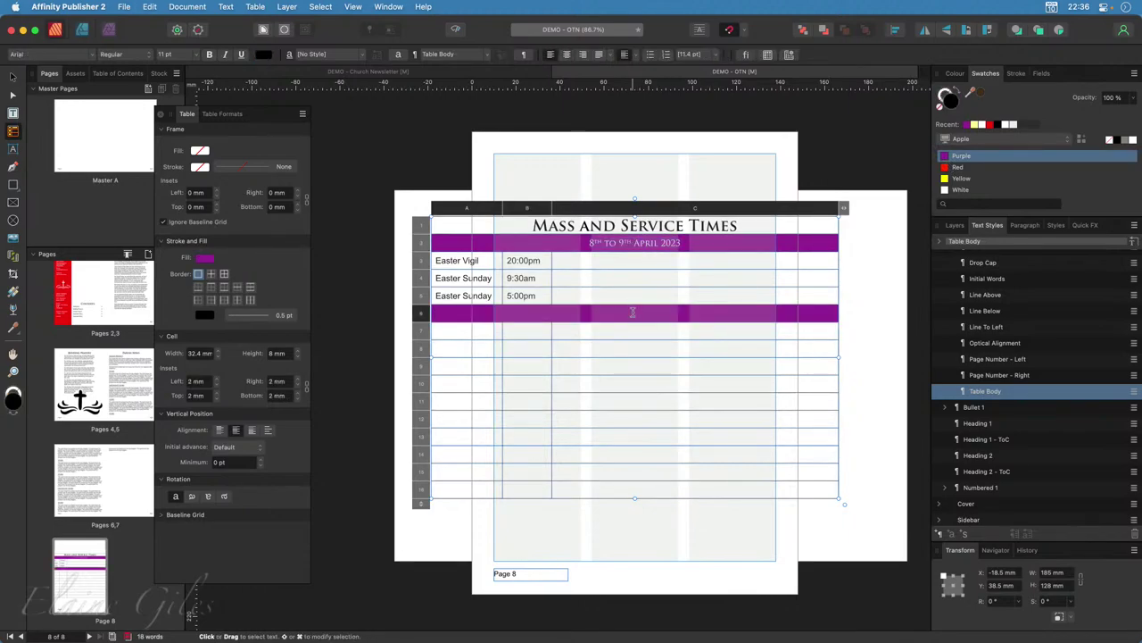
text(8th to 9th April 2023)
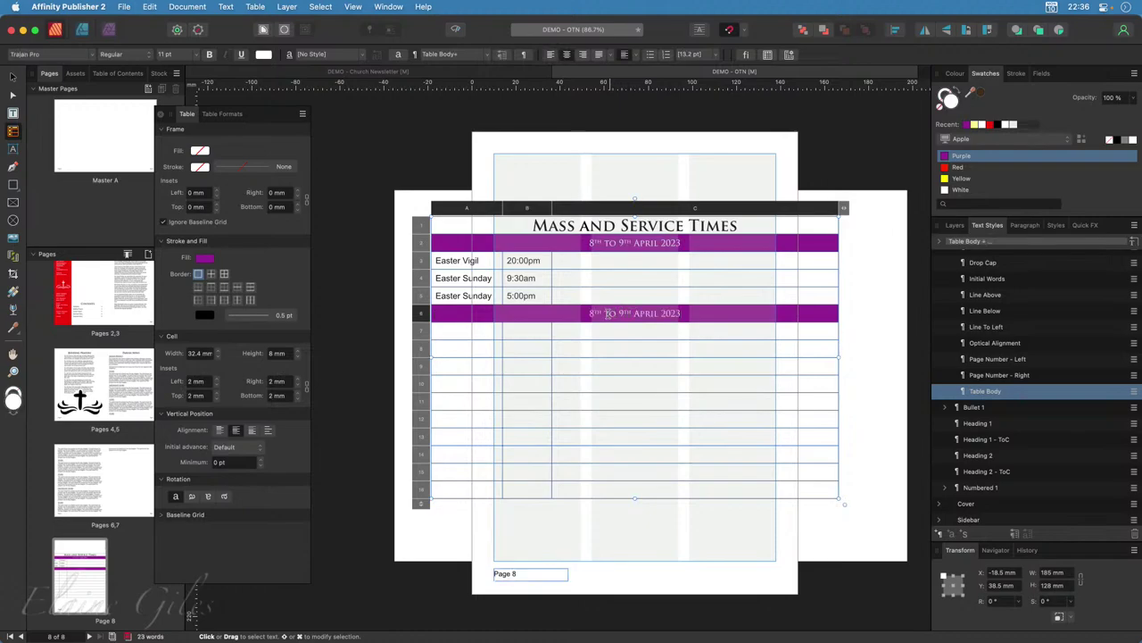
text(10)
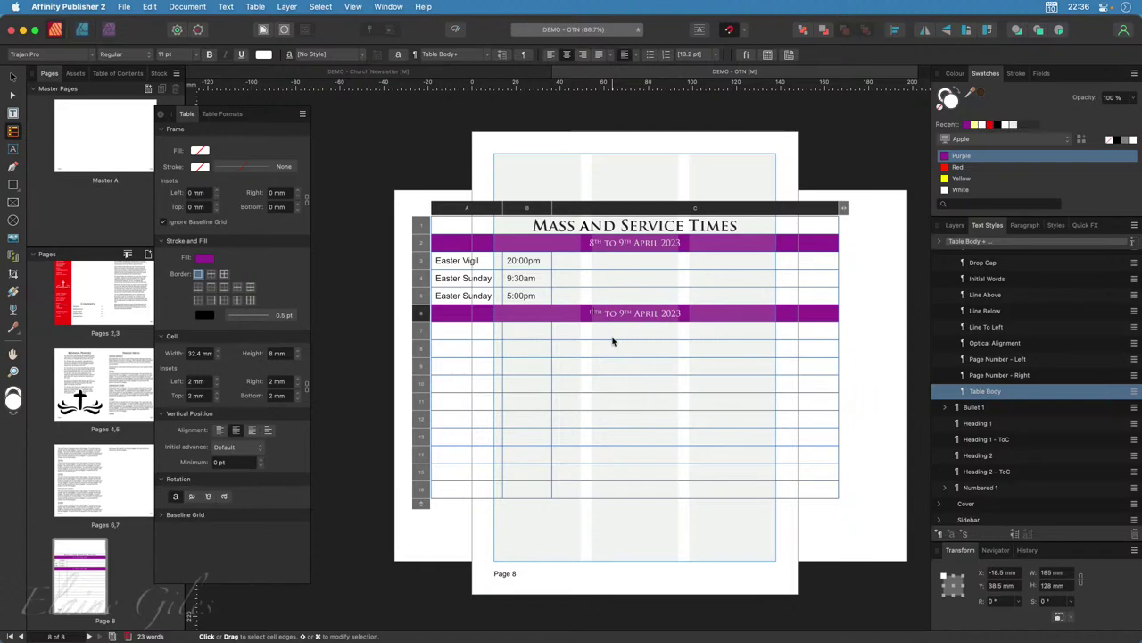
key(BackSpace)
key(BackSpace)
text(10)
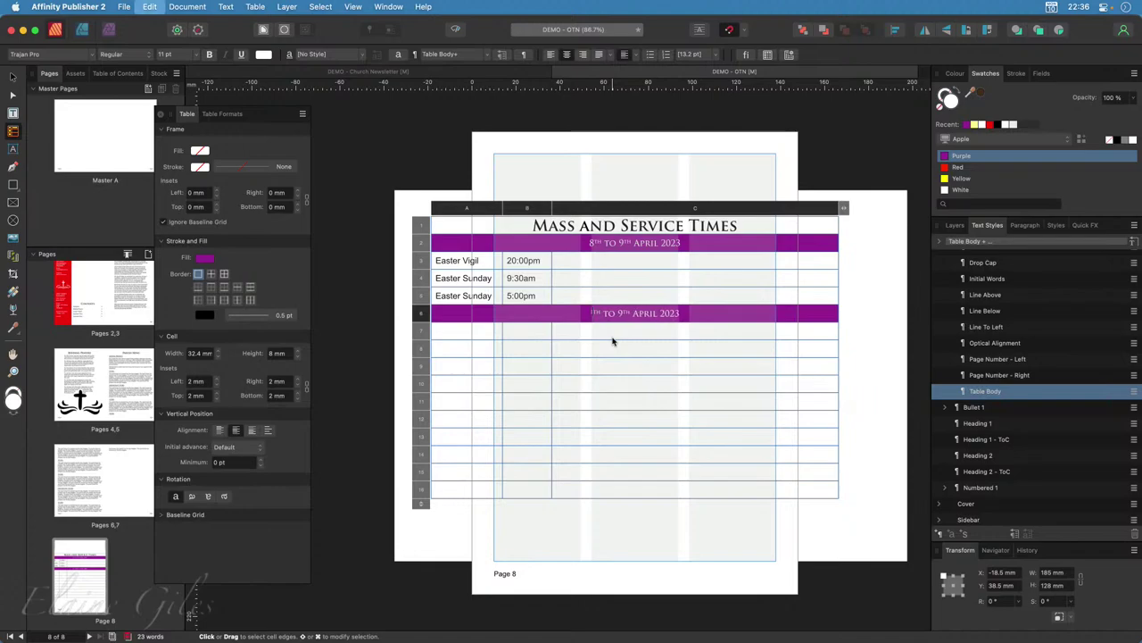
key(super+z)
key(super+z)
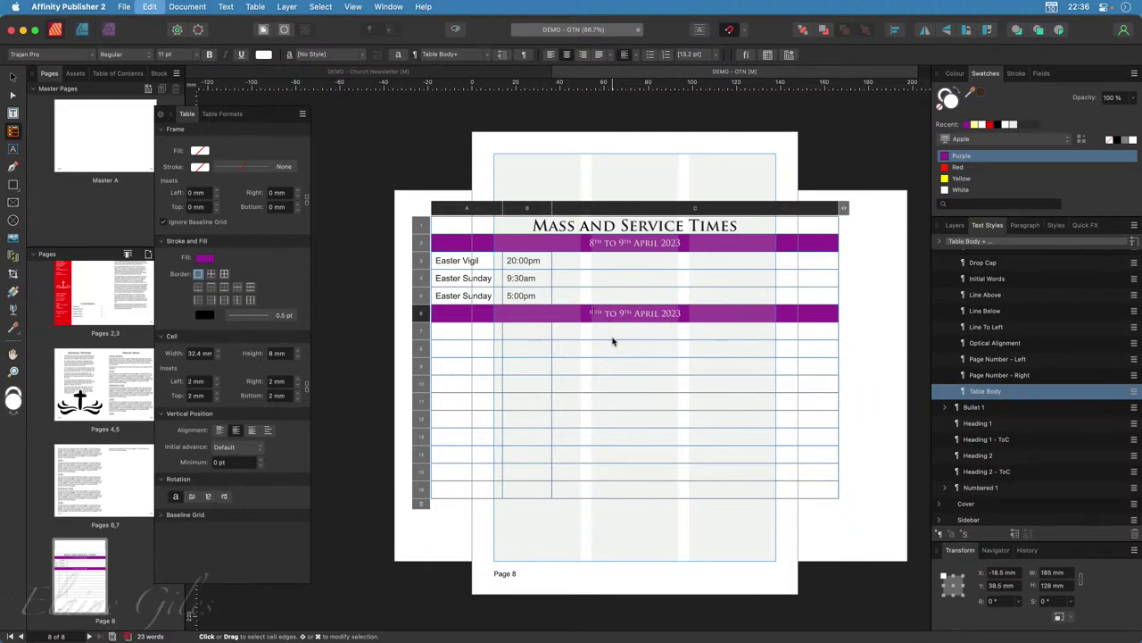
Change the date line in row 6 to "10th to 14th April 2023", keeping the ordinals superscript.
key(Up)
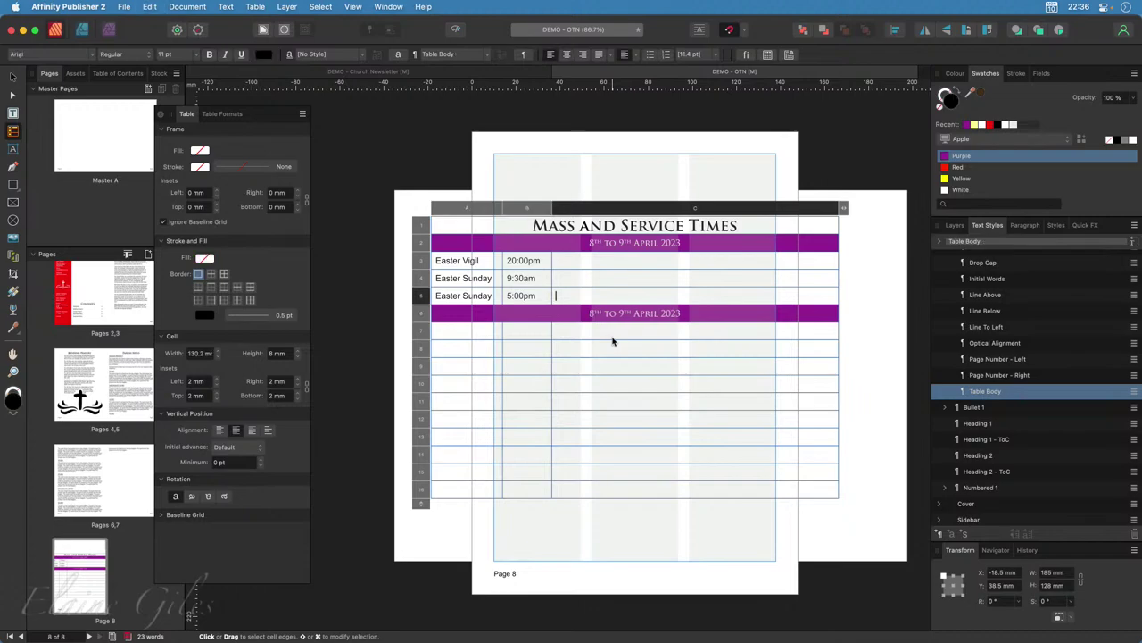
key(Down)
key(Down)
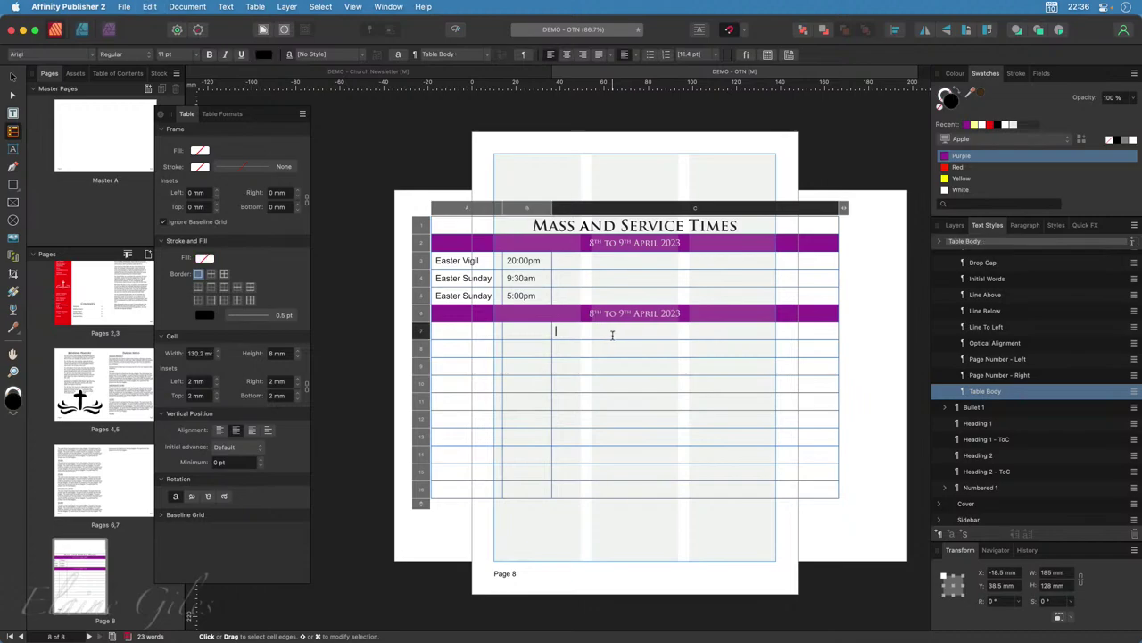
key(Up)
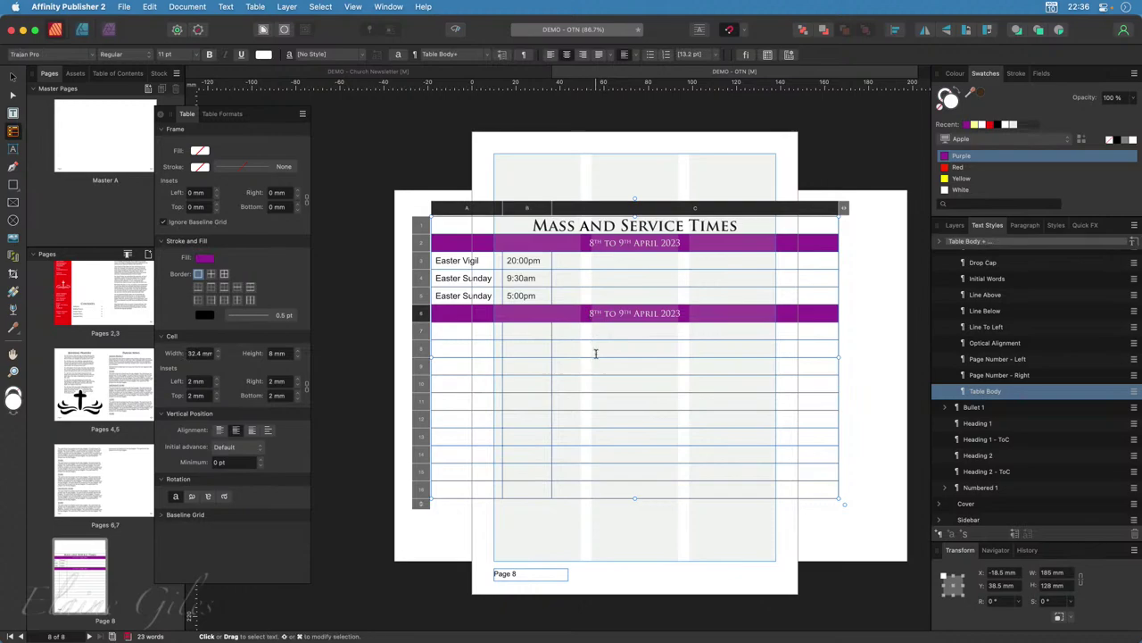
text(10)
key(Delete)
text(14)
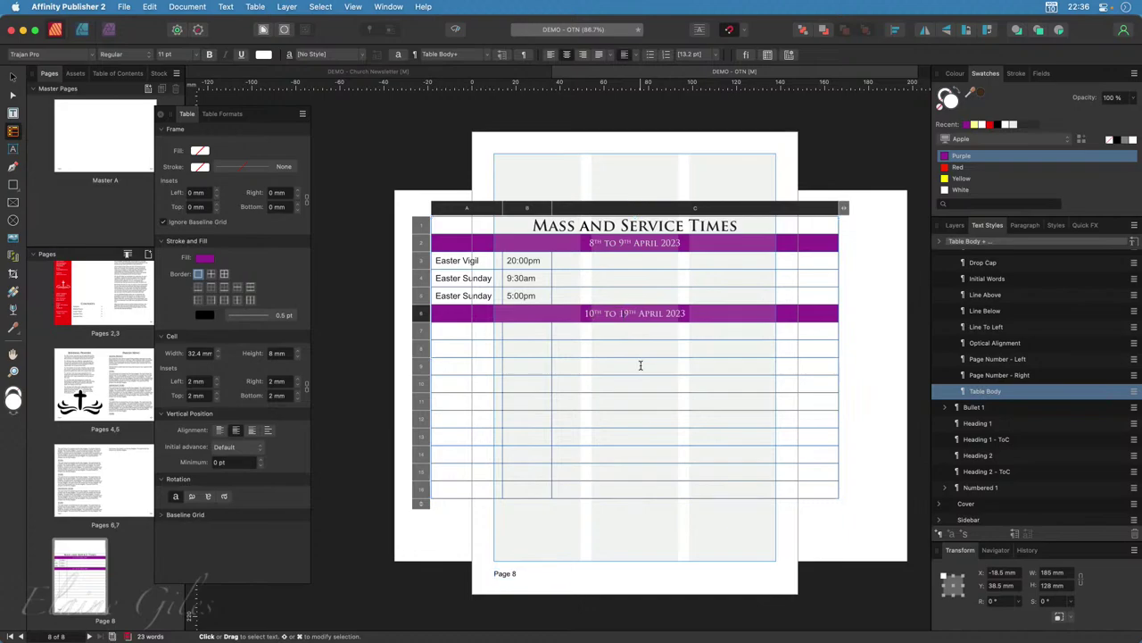
key(Delete)
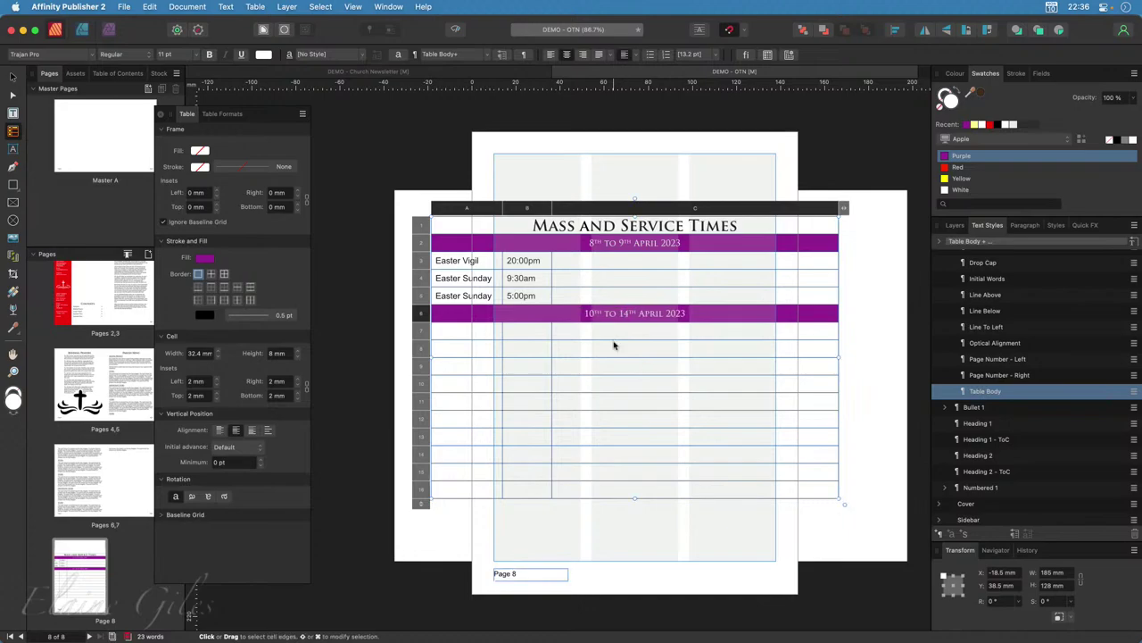
click(465, 332)
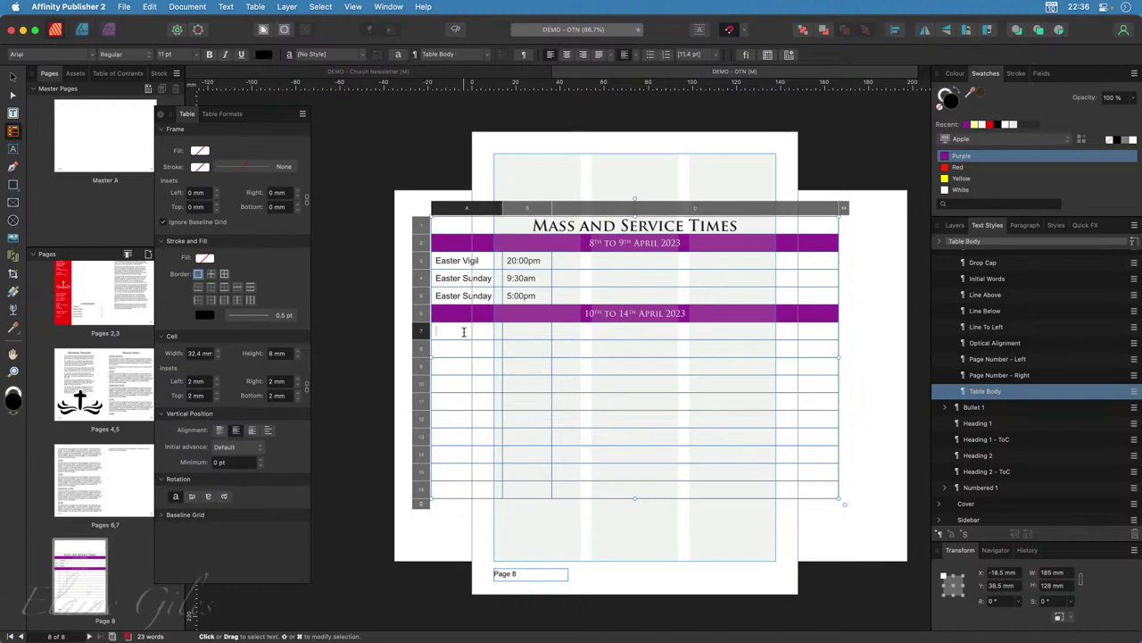
click(456, 350)
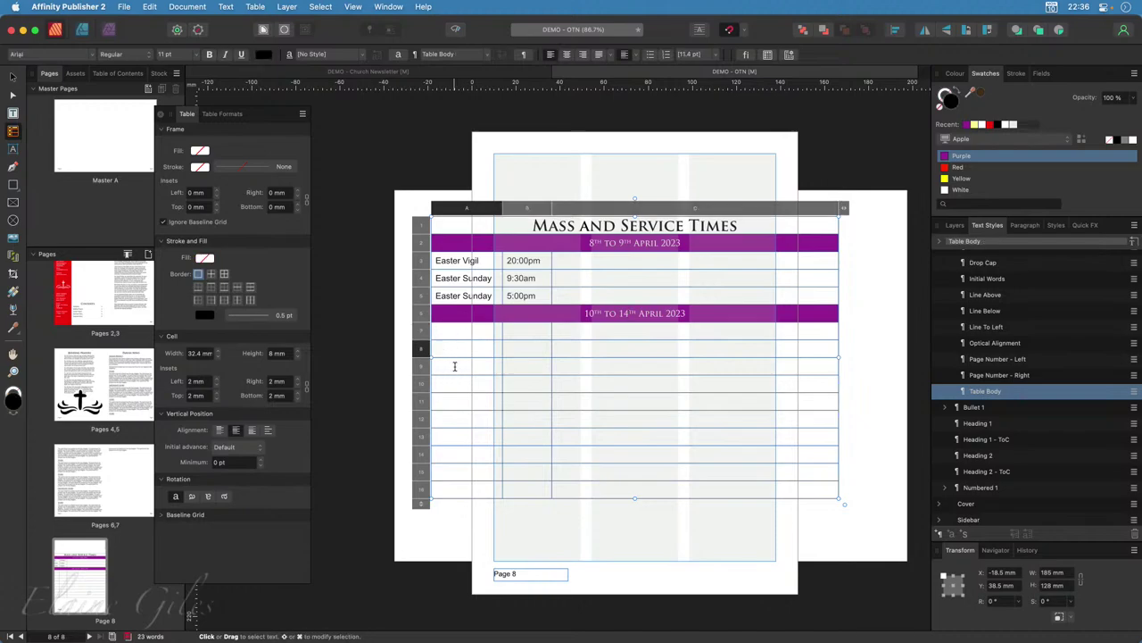
click(457, 361)
click(452, 401)
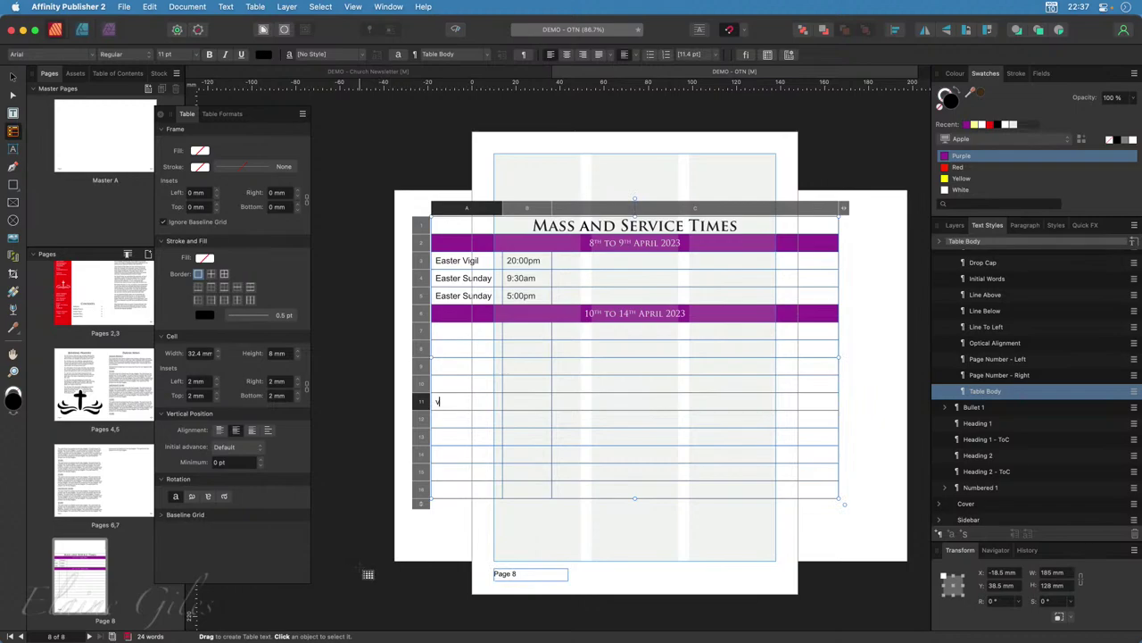
text(v)
Delete the white rectangle behind the table, and rotate the table to -90° so it fits within page 8's margins.
click(401, 546)
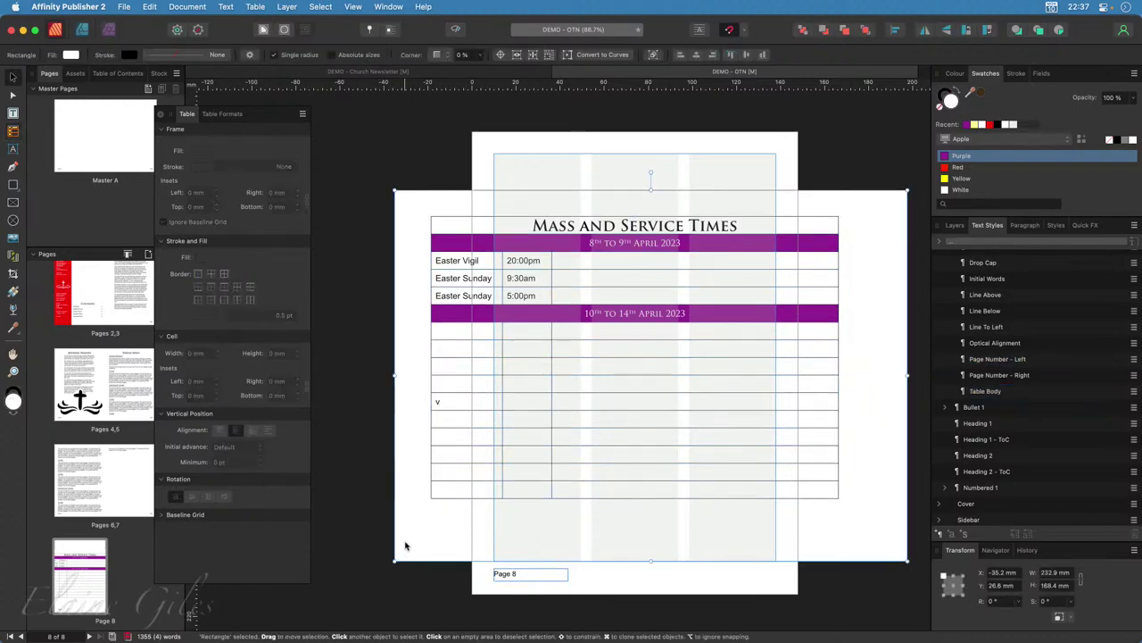
key(Escape)
click(625, 292)
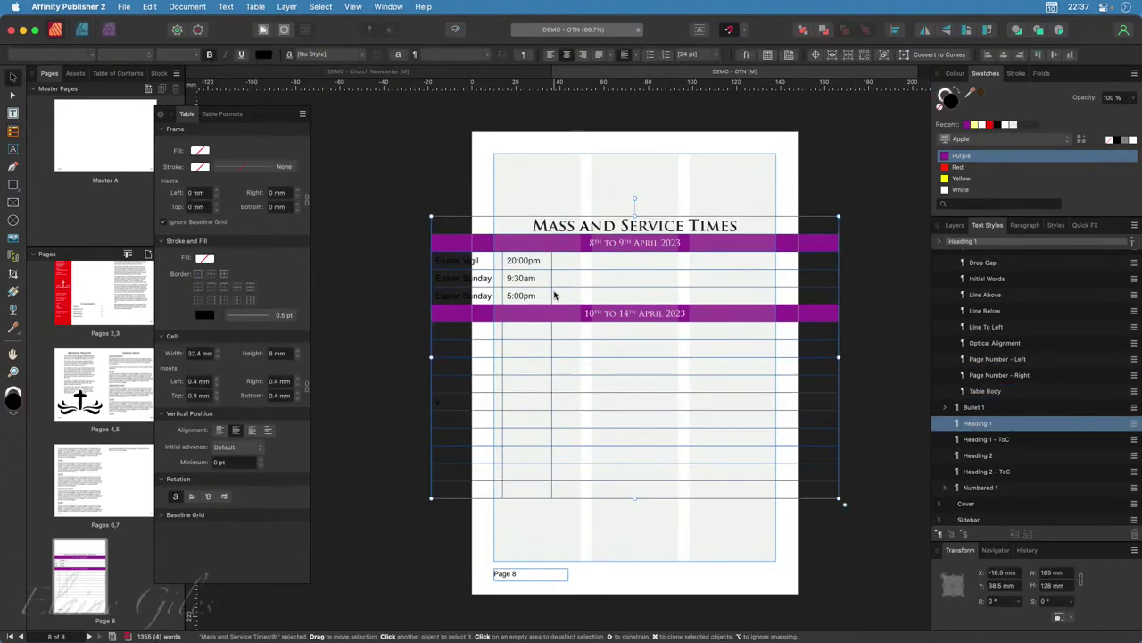
drag(635, 199, 785, 334)
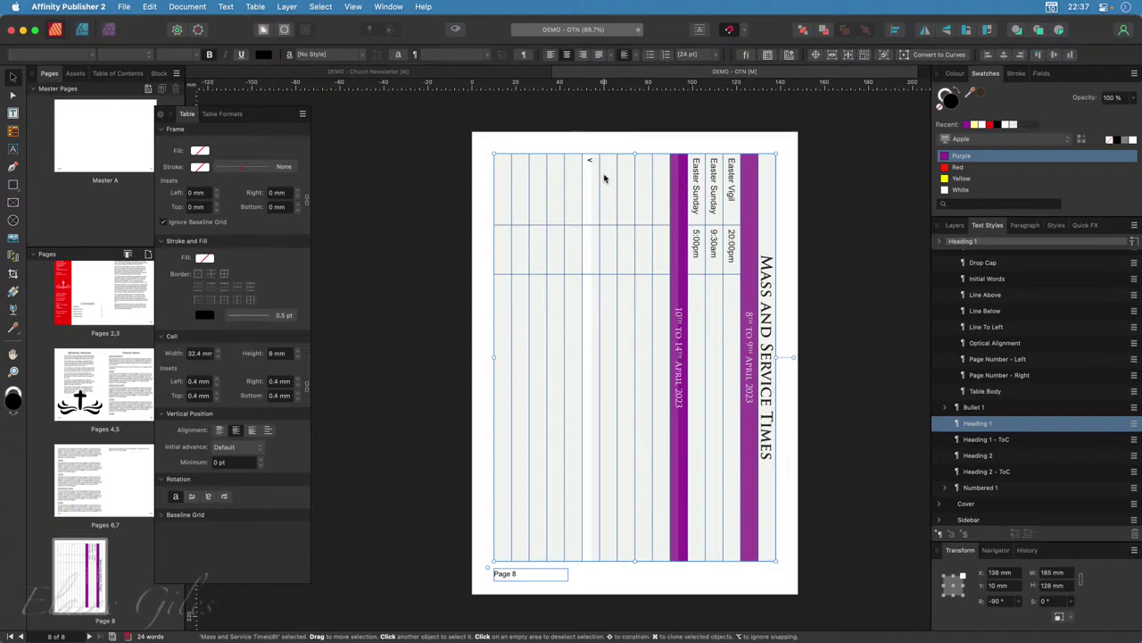
Delete the stray "v" from the first column of row 11 and deselect the table.
click(384, 290)
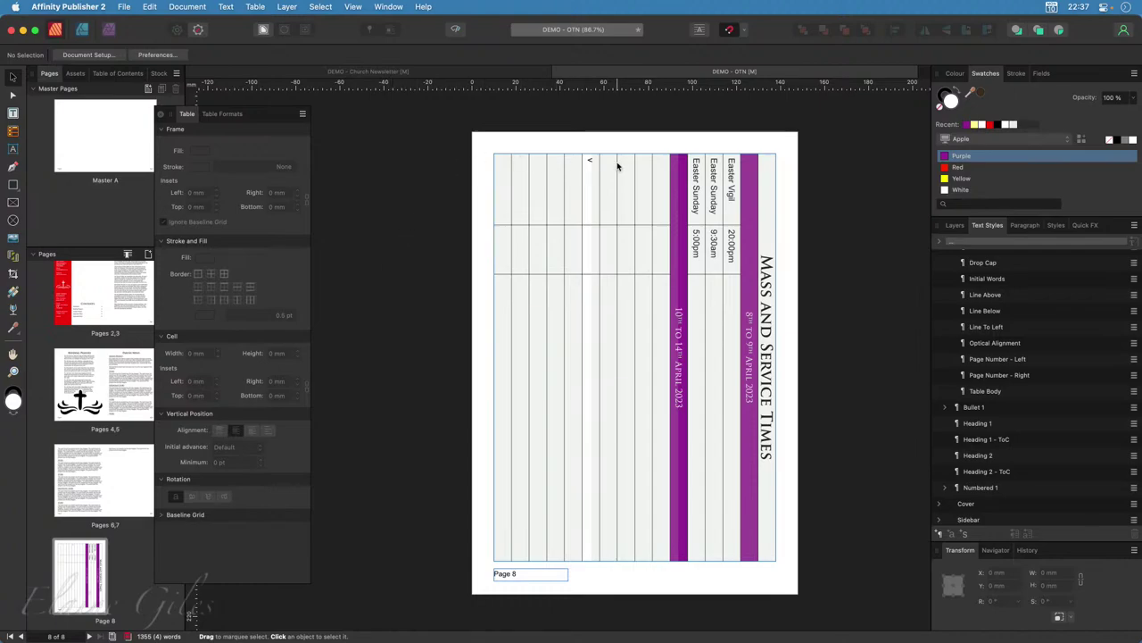
click(590, 159)
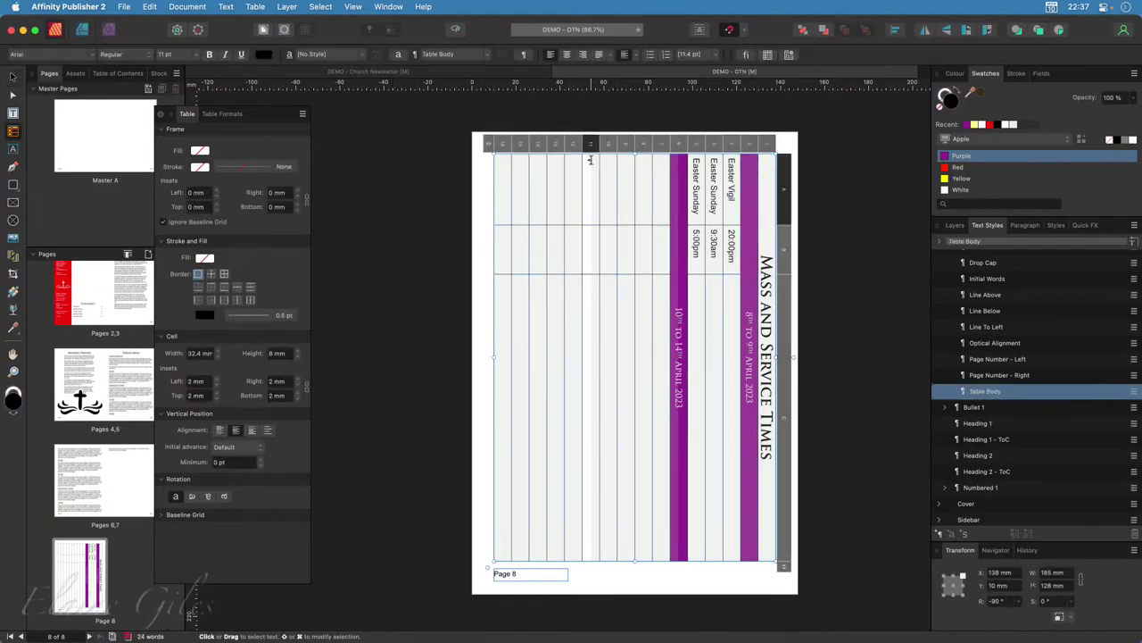
click(590, 160)
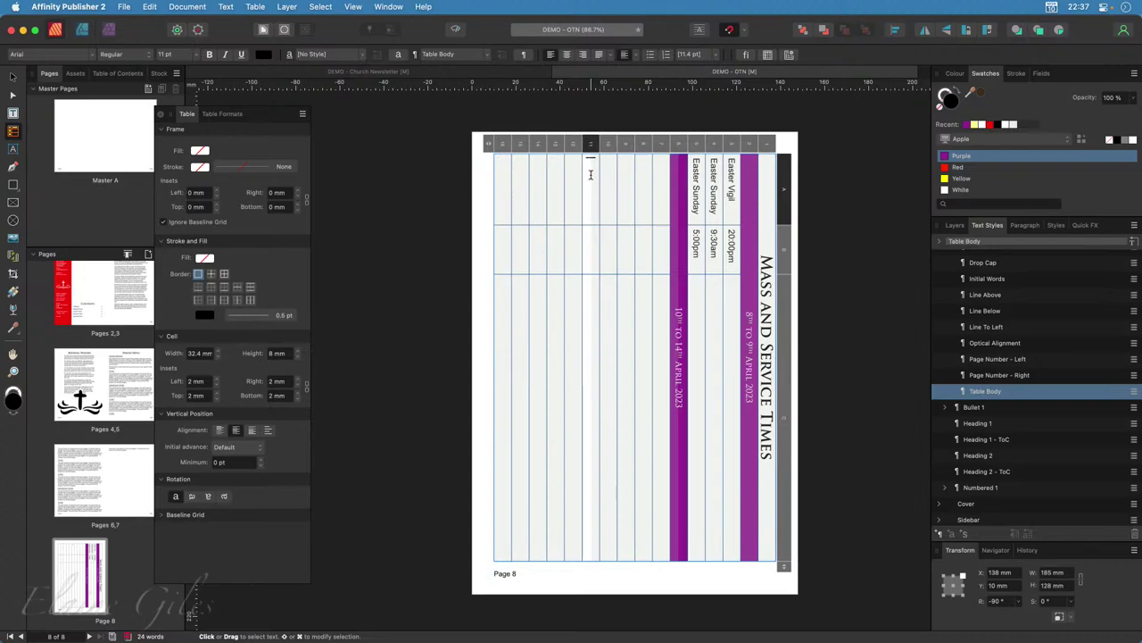
key(Escape)
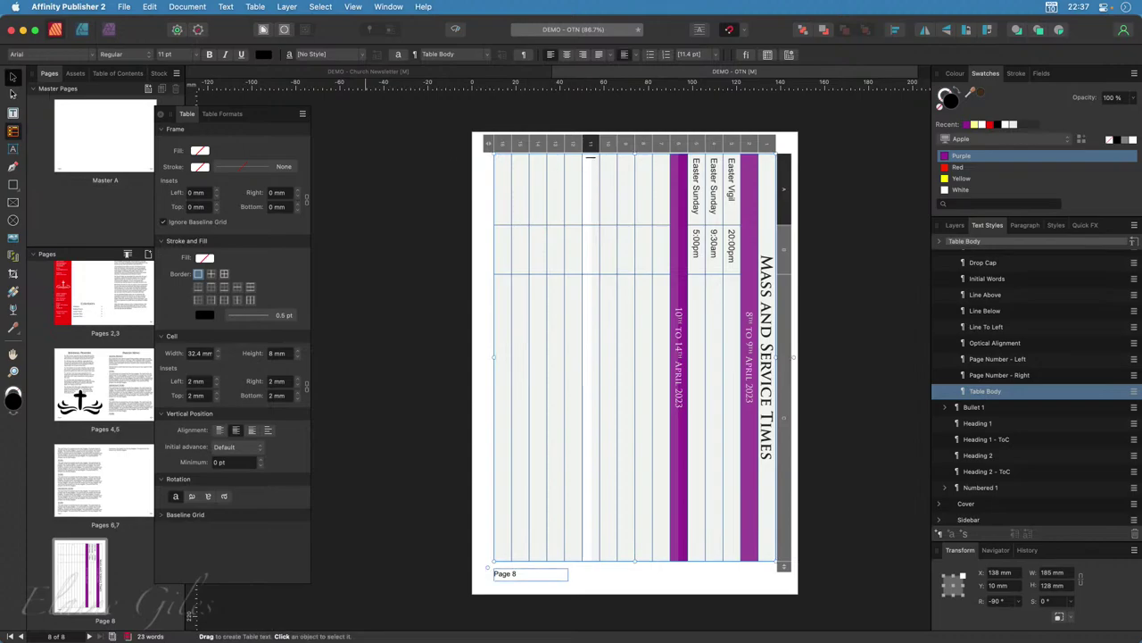
click(416, 313)
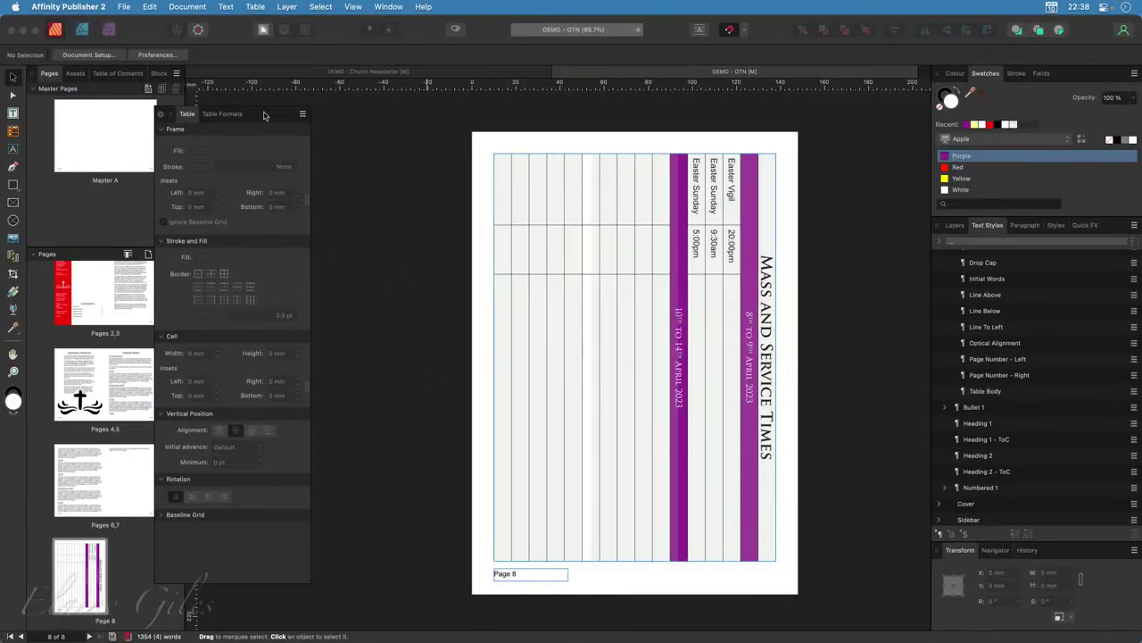
drag(261, 115, 87, 241)
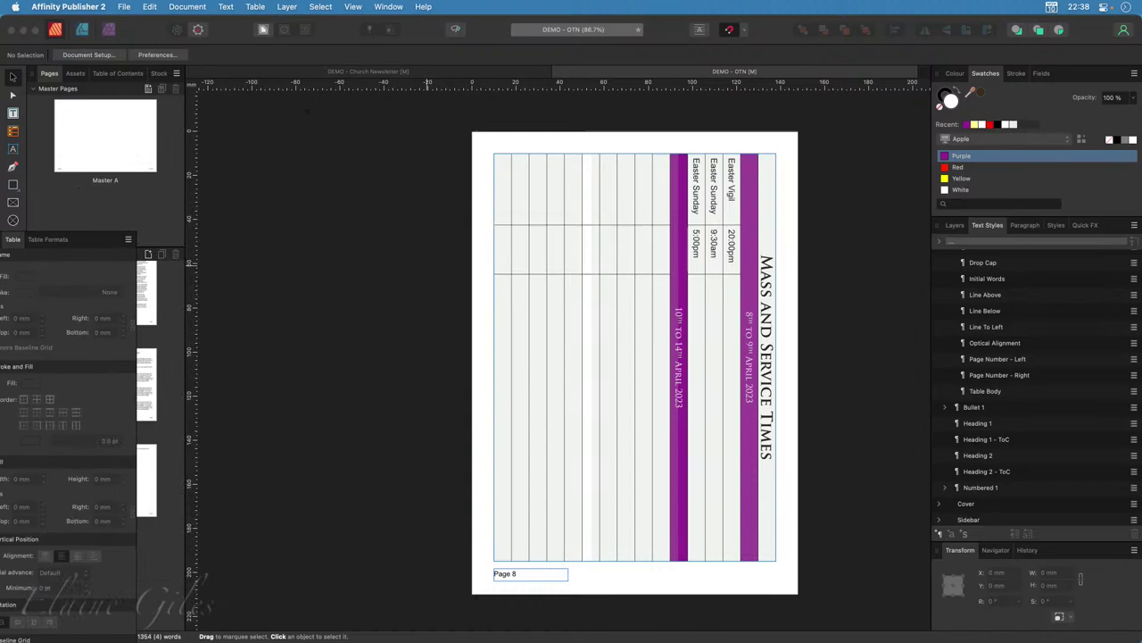
In the DEMO - Church Newsletter document, rotate page 8's Mass and Service Times table to -90° and position it within the page margins.
click(395, 72)
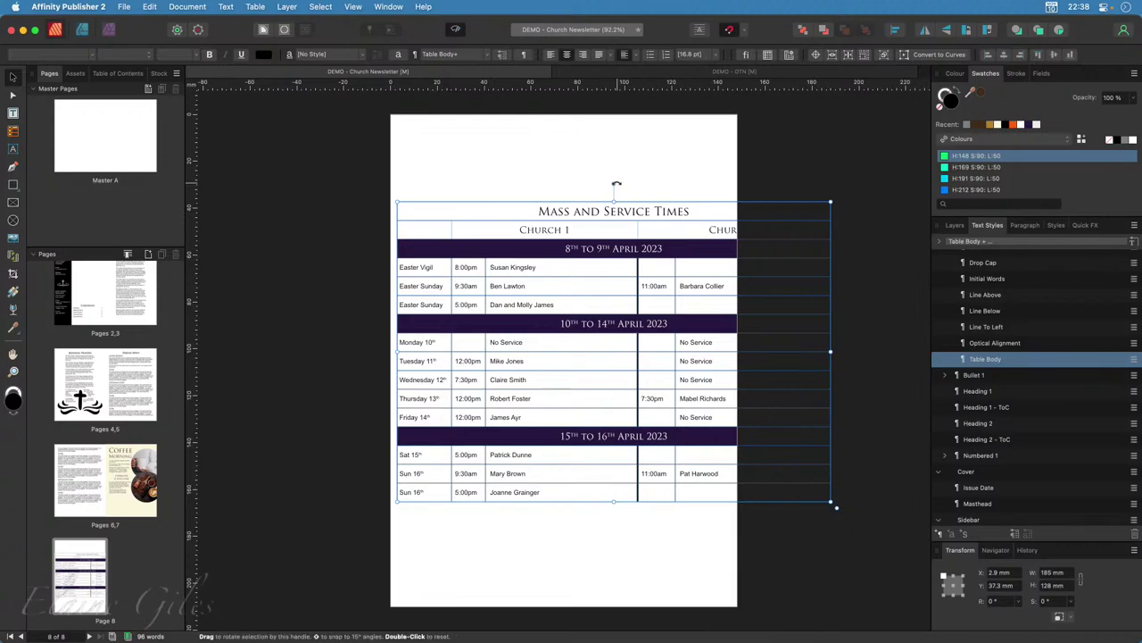
drag(614, 183, 781, 352)
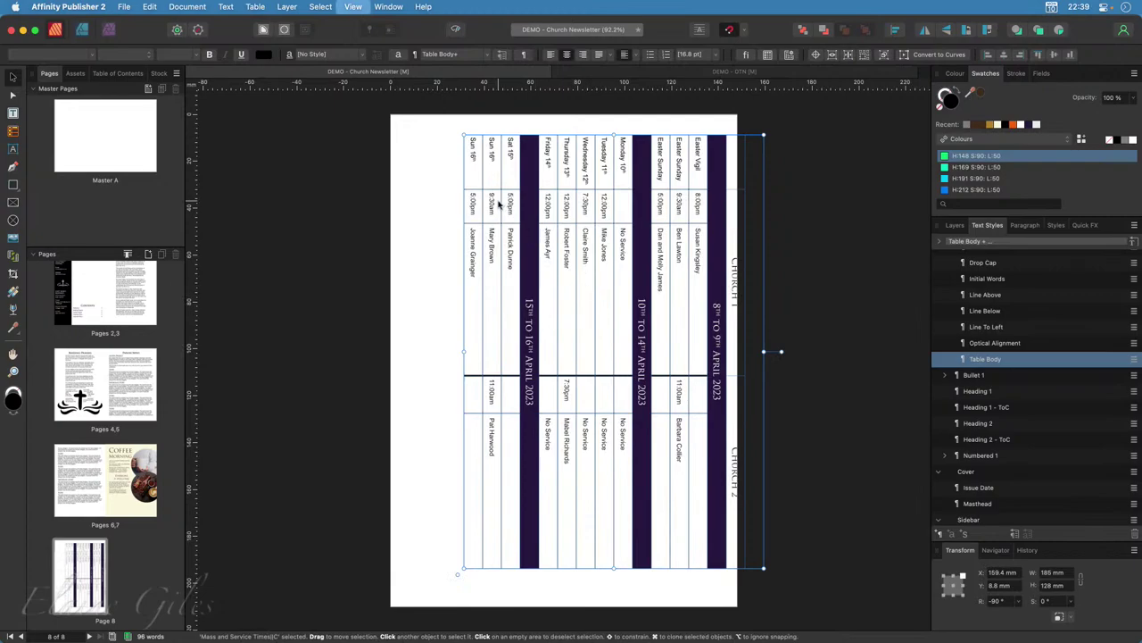
drag(499, 205, 518, 237)
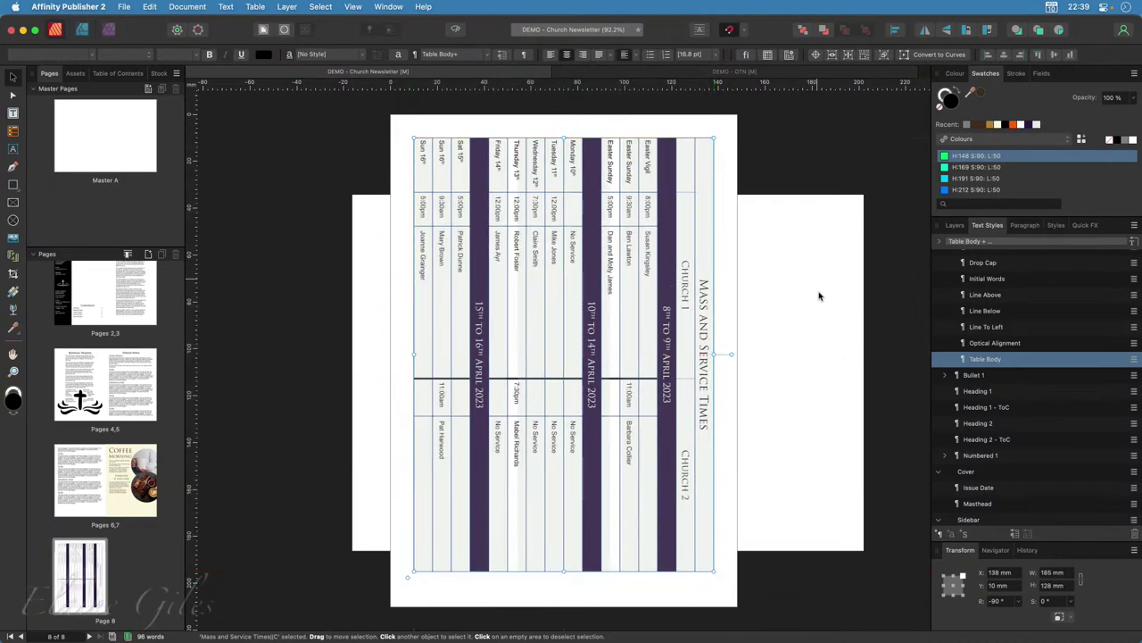
Delete the white rectangle behind the rotated table and save the Church Newsletter document.
drag(824, 308, 826, 284)
key(Delete)
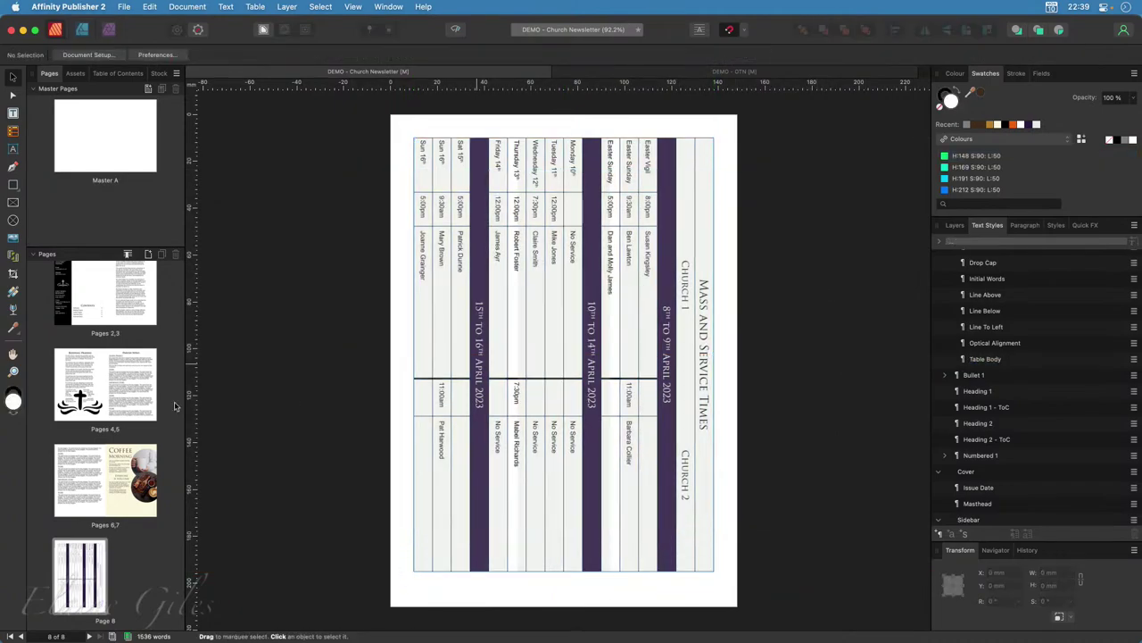
key(super+s)
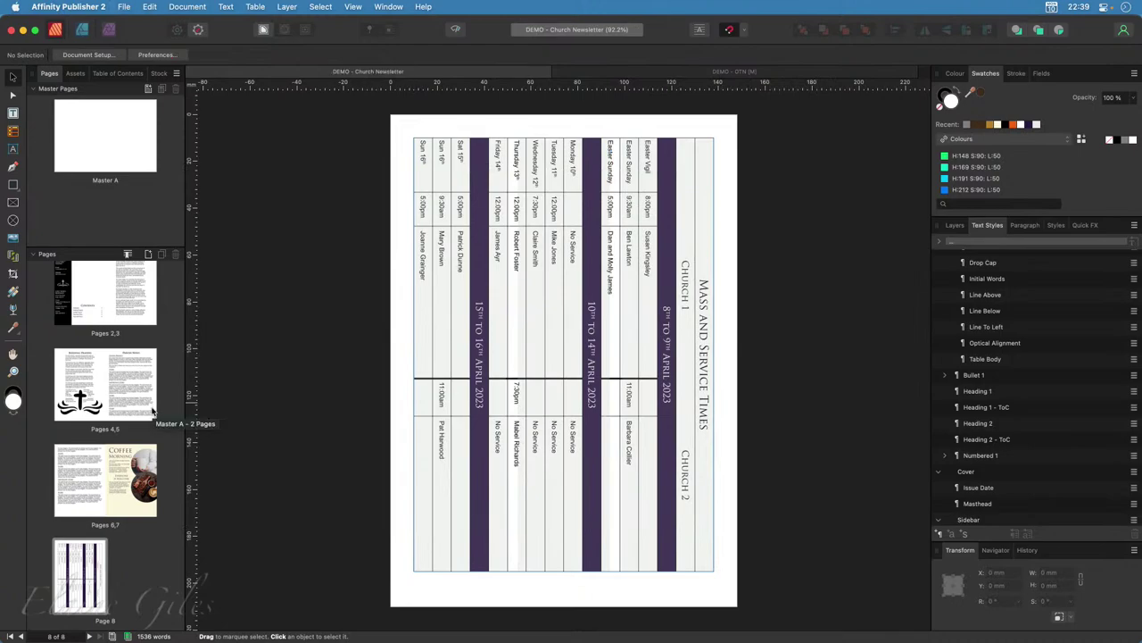
Check the Coffee Morning spread on pages 6 and 7, return to the page 1 cover, and save the document.
click(122, 470)
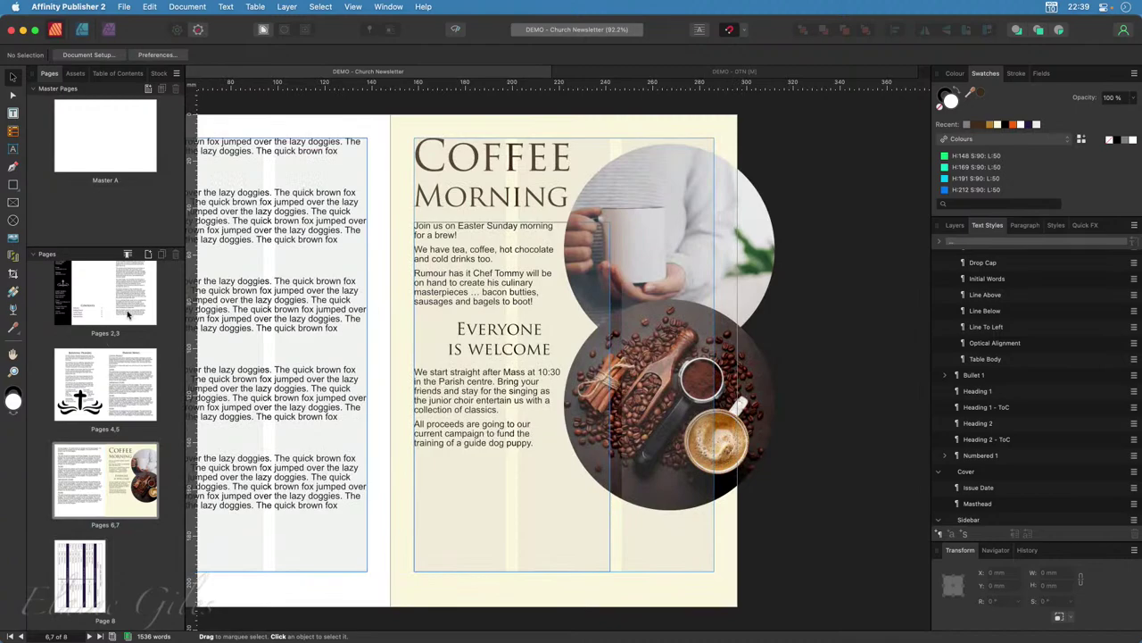
scroll(99, 310, up, 1)
scroll(98, 310, up, 5)
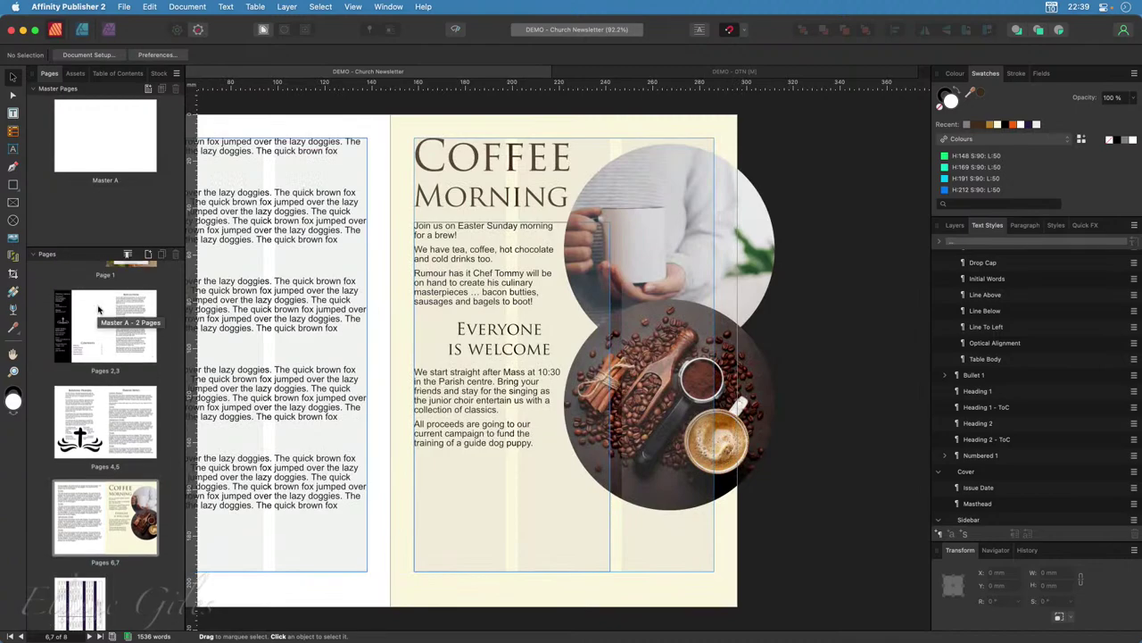
click(134, 304)
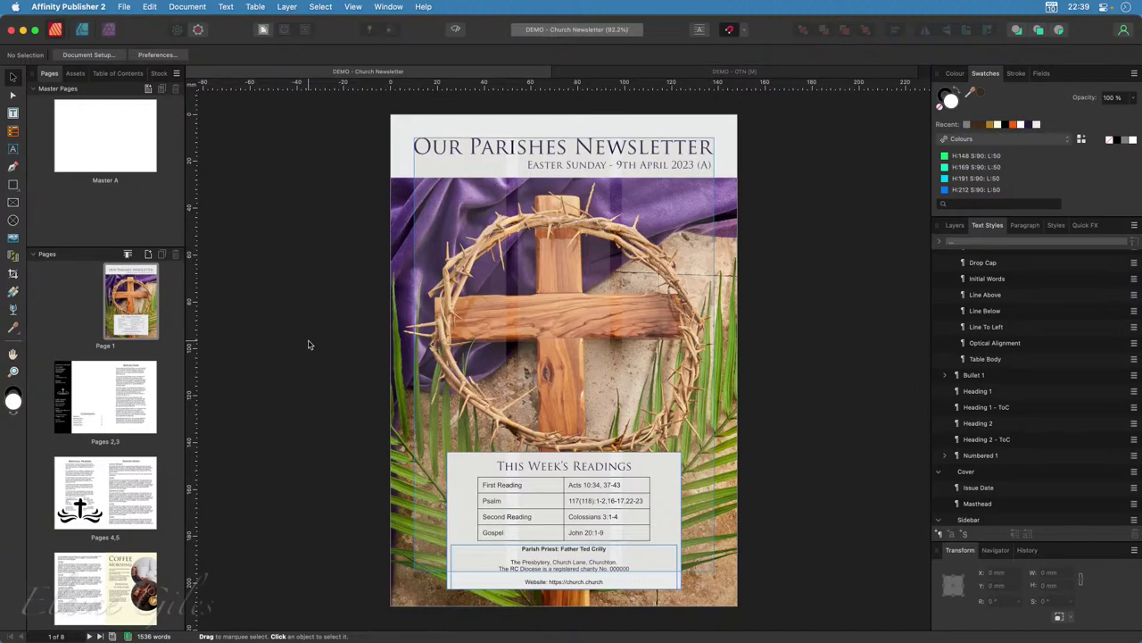
key(super+s)
Review the available printers and the print option categories for the newsletter, and close the print settings without printing.
key(super+p)
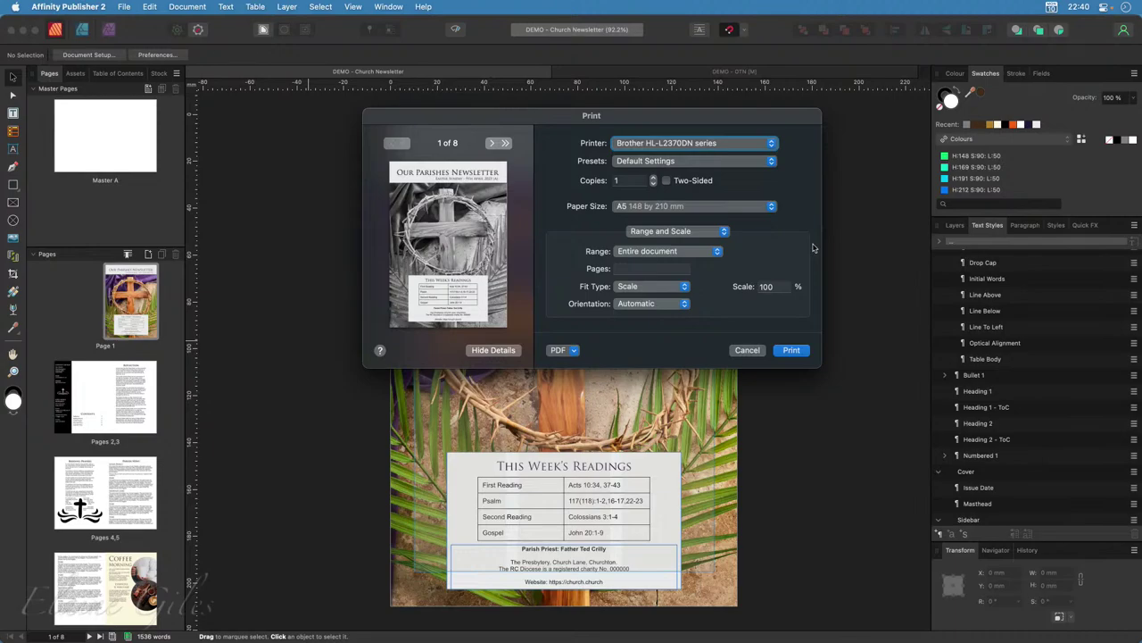
click(771, 144)
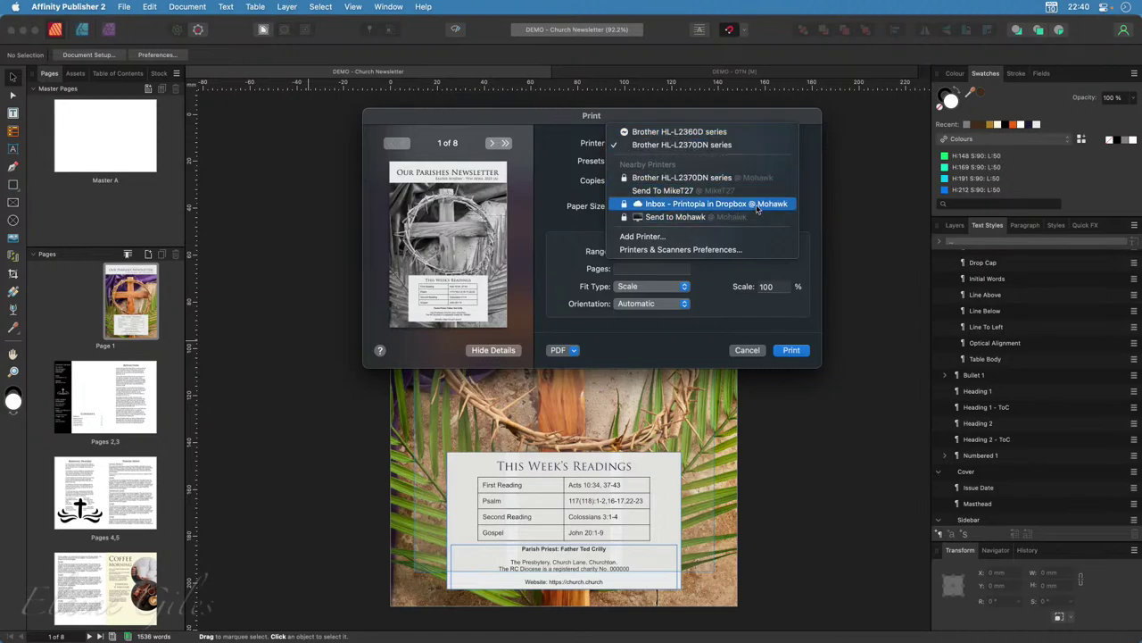
click(740, 148)
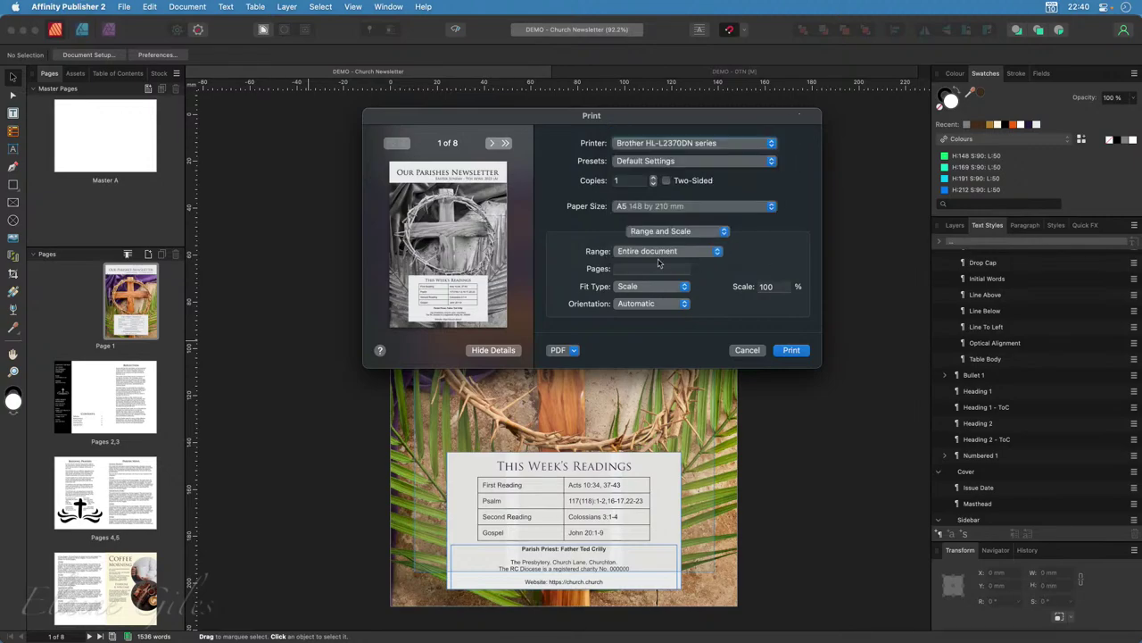
click(705, 233)
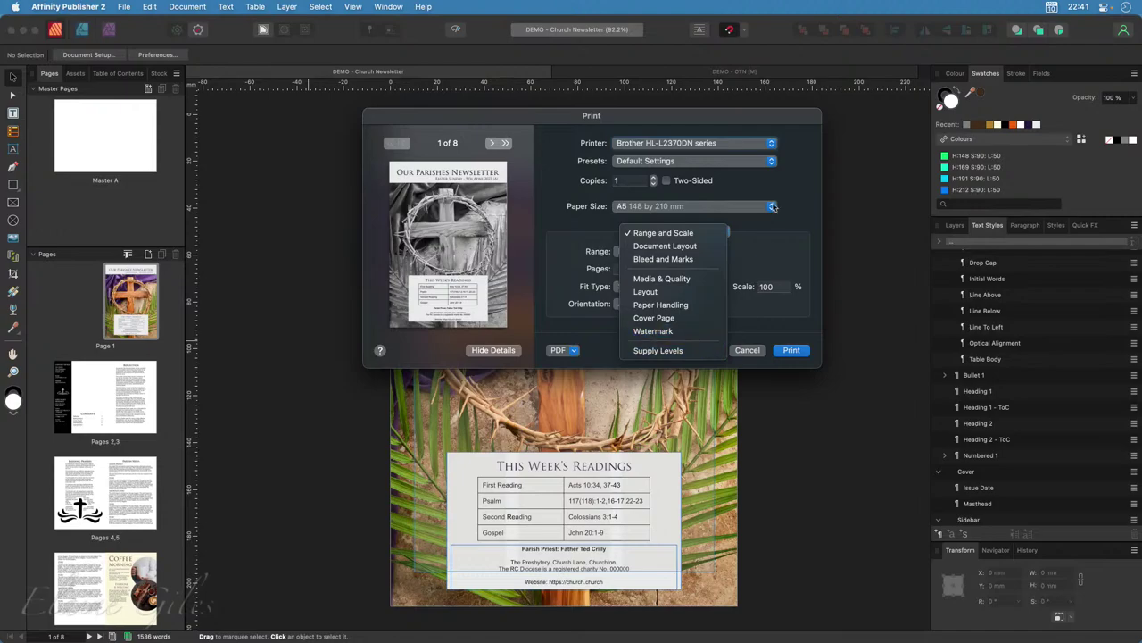
click(808, 208)
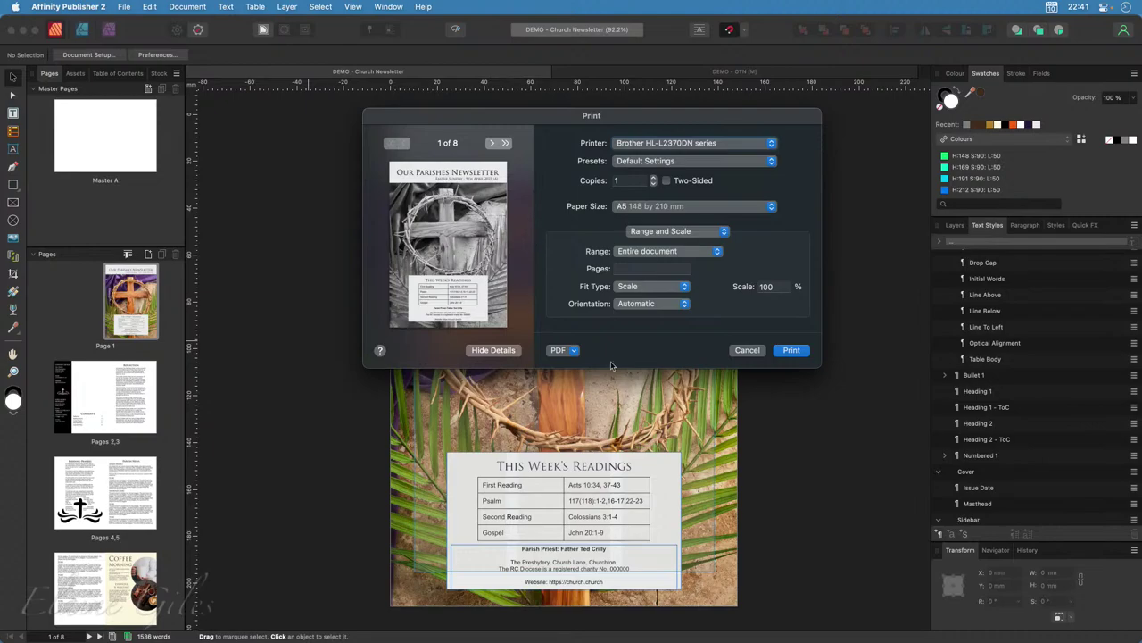
click(748, 351)
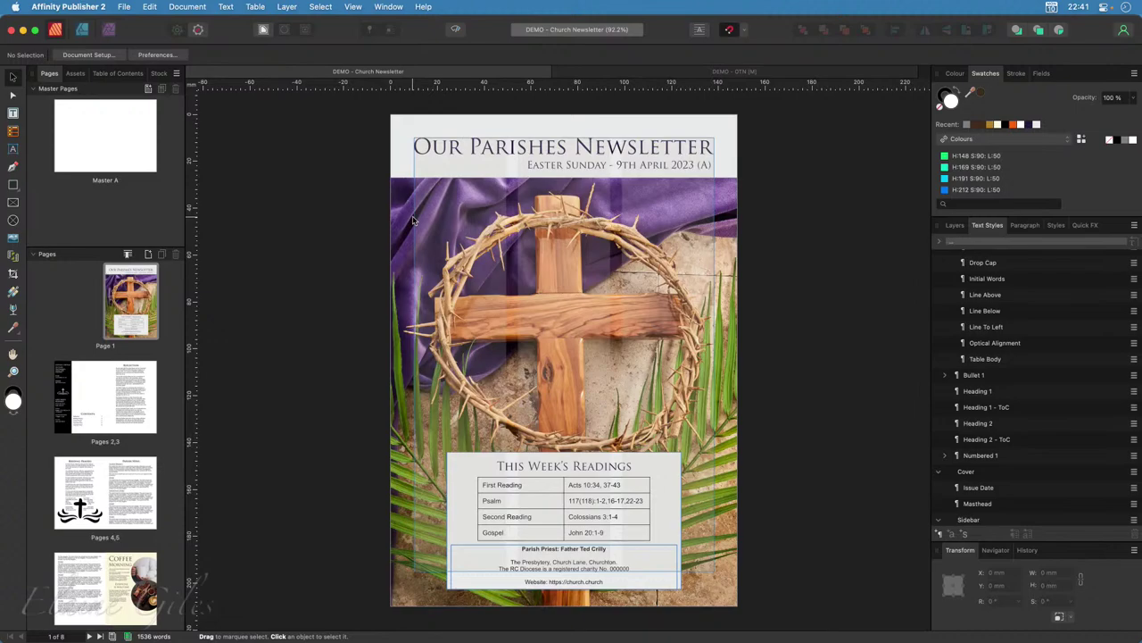
Open the export settings with PDF as the format, keeping File Settings expanded and Advanced collapsed.
key(super+alt+shift+s)
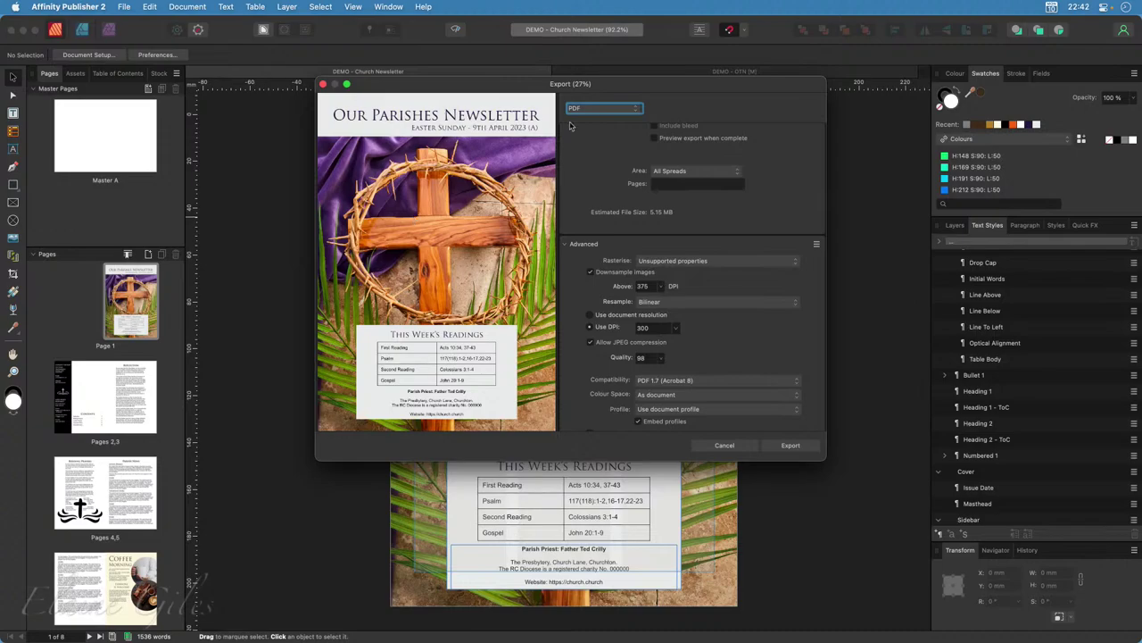
click(631, 109)
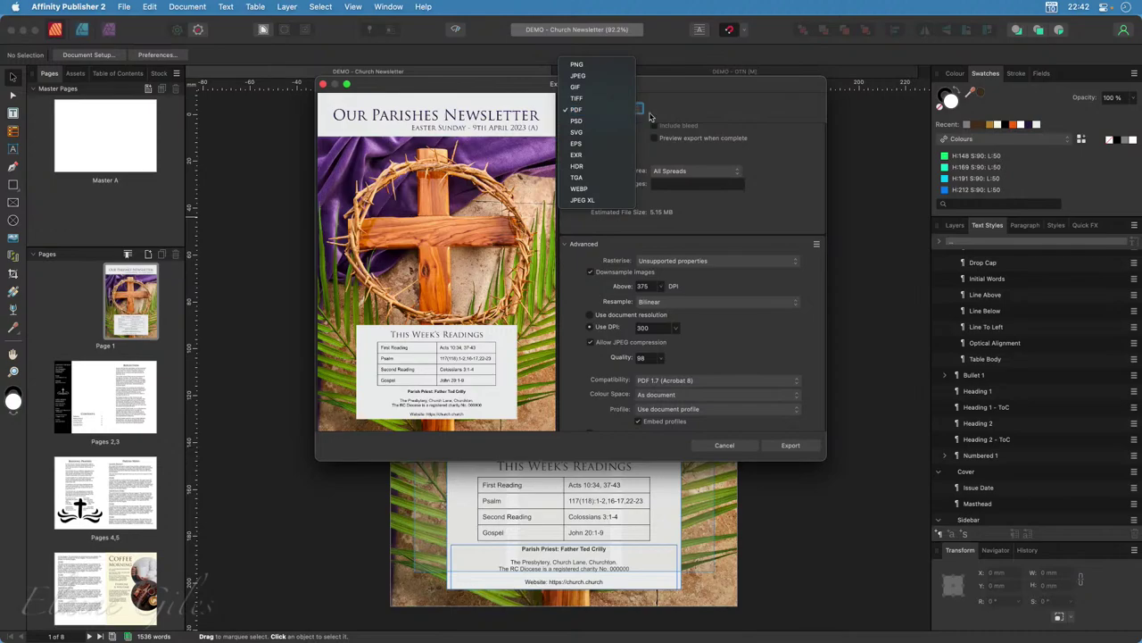
click(667, 108)
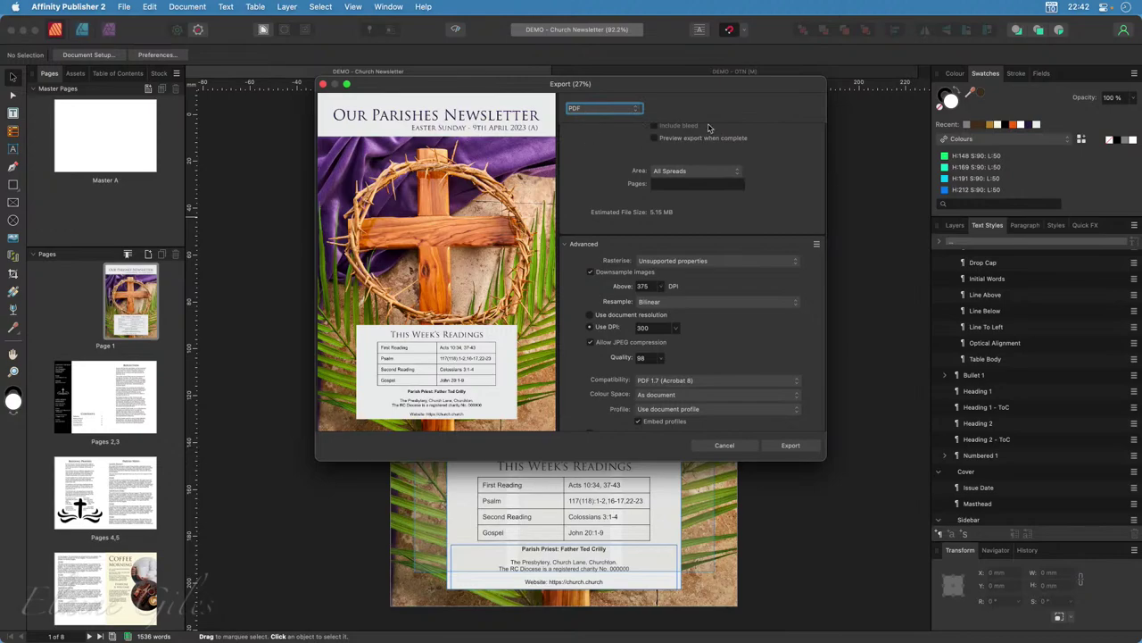
scroll(707, 131, up, 2)
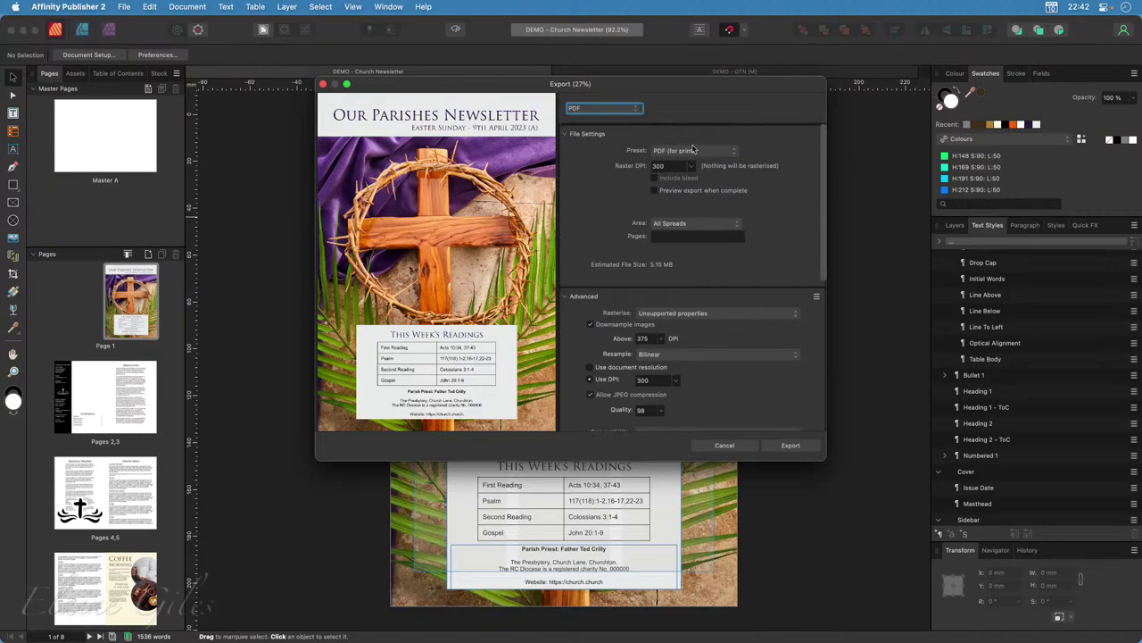
click(563, 133)
click(565, 153)
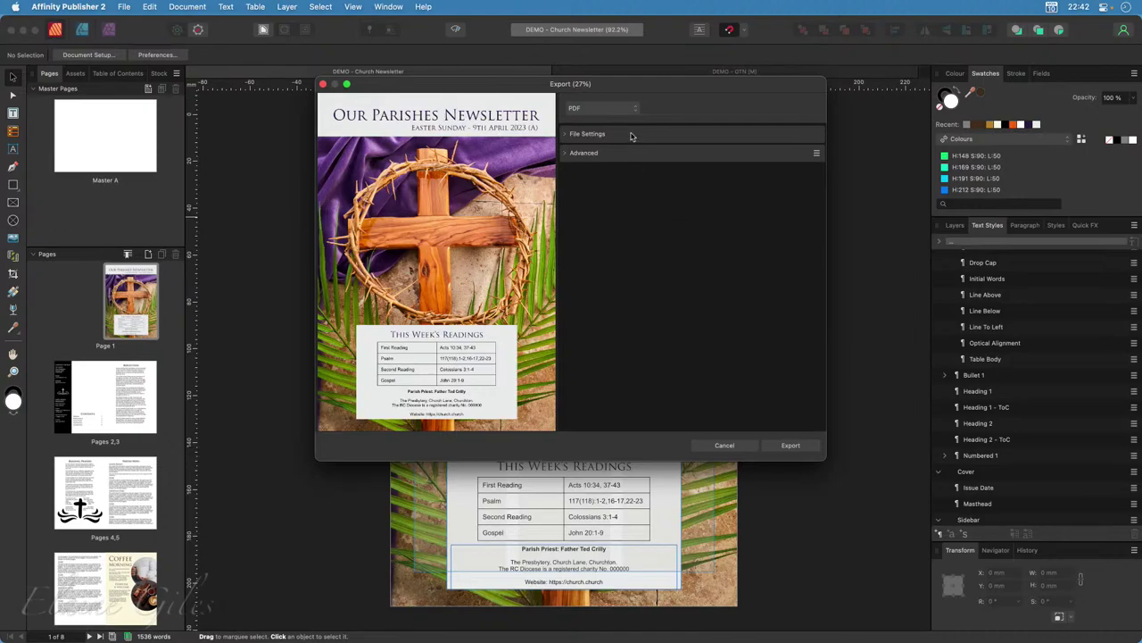
click(565, 133)
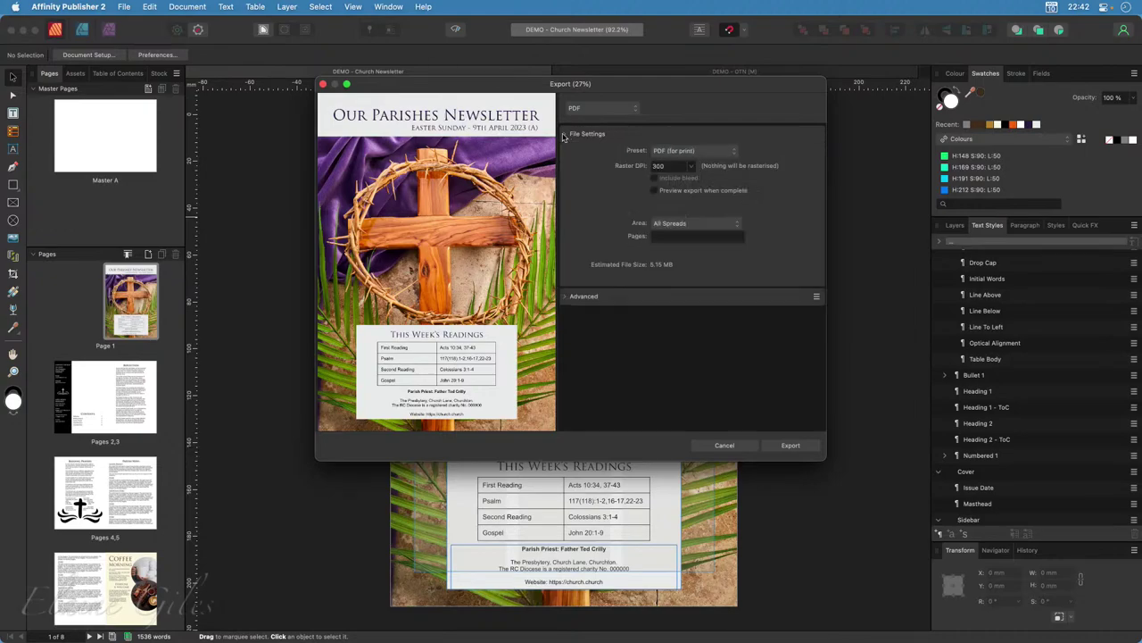
Set the export preset to PDF (digital - high quality) and the export area to All Pages.
click(713, 152)
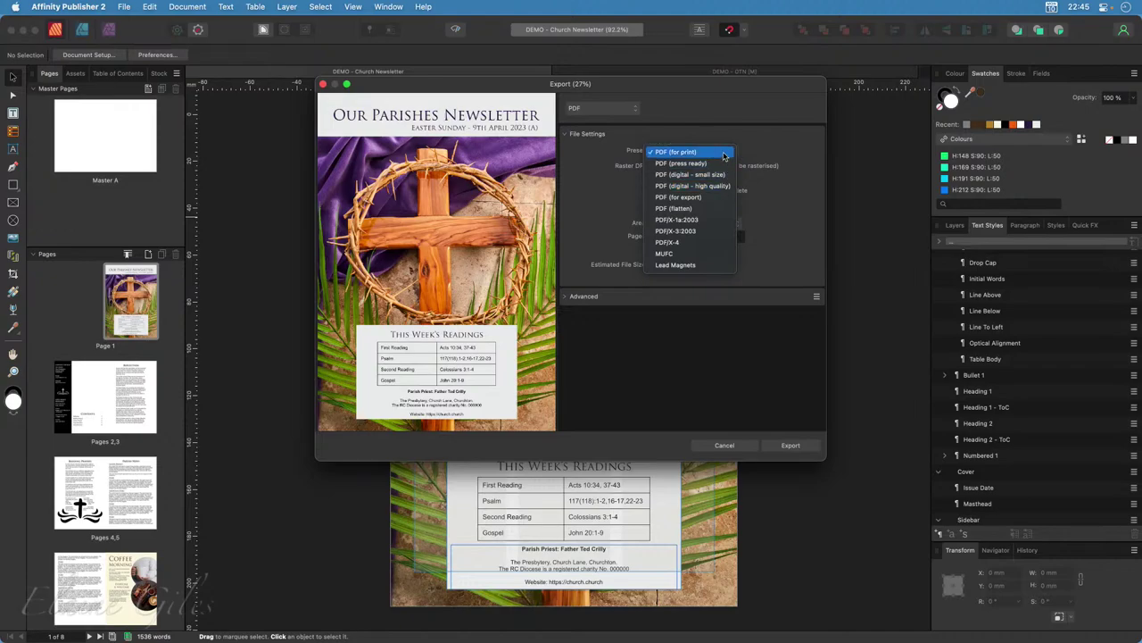
click(759, 139)
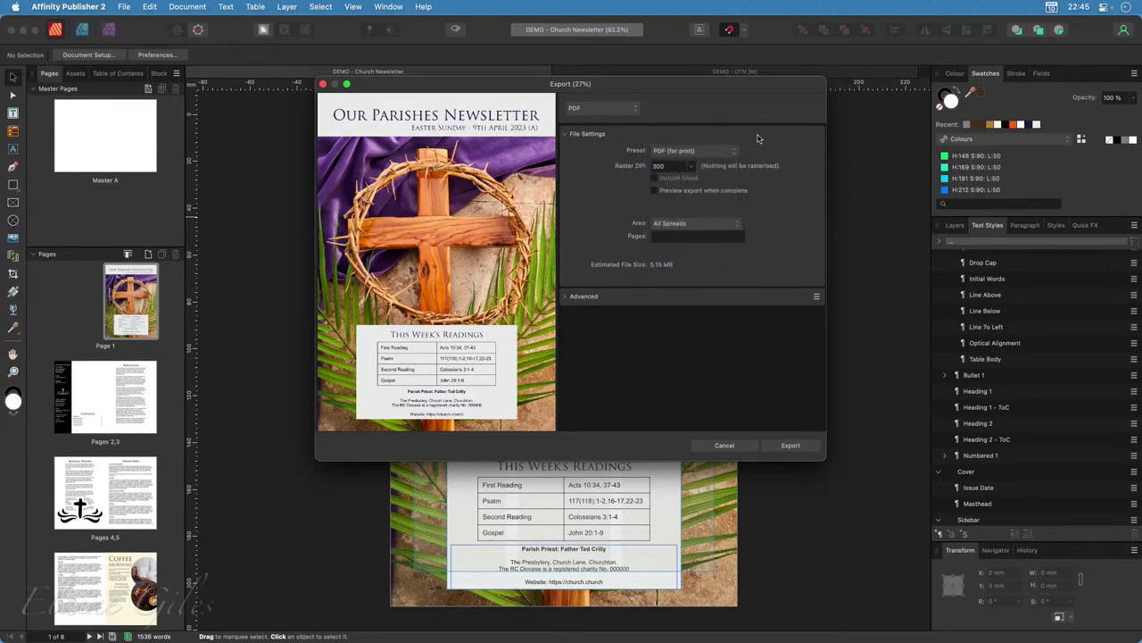
click(734, 153)
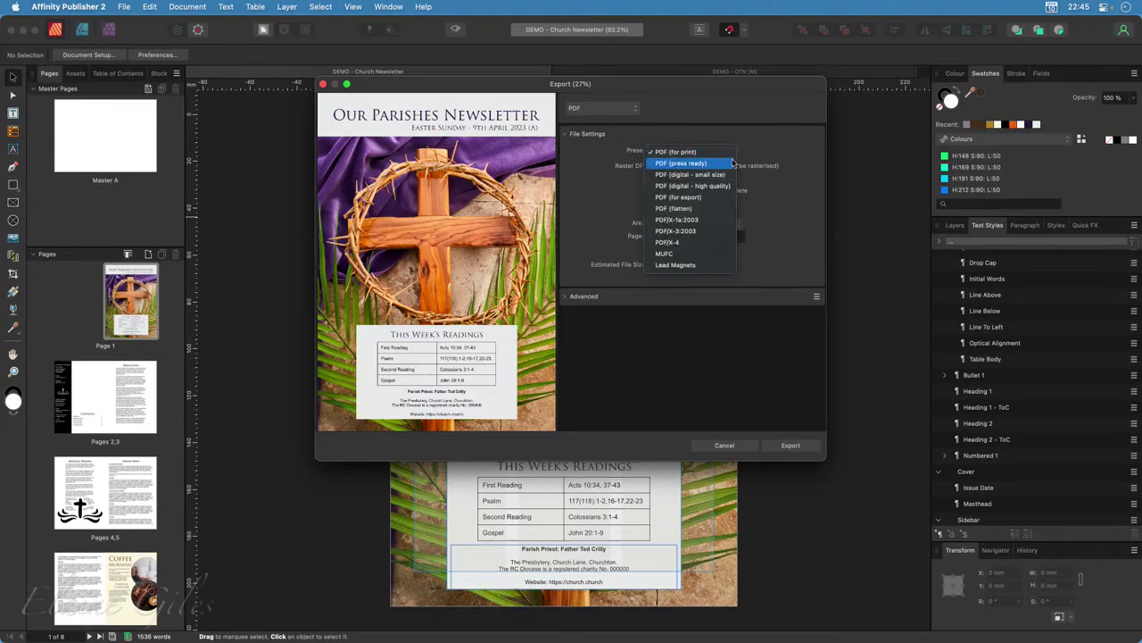
click(728, 187)
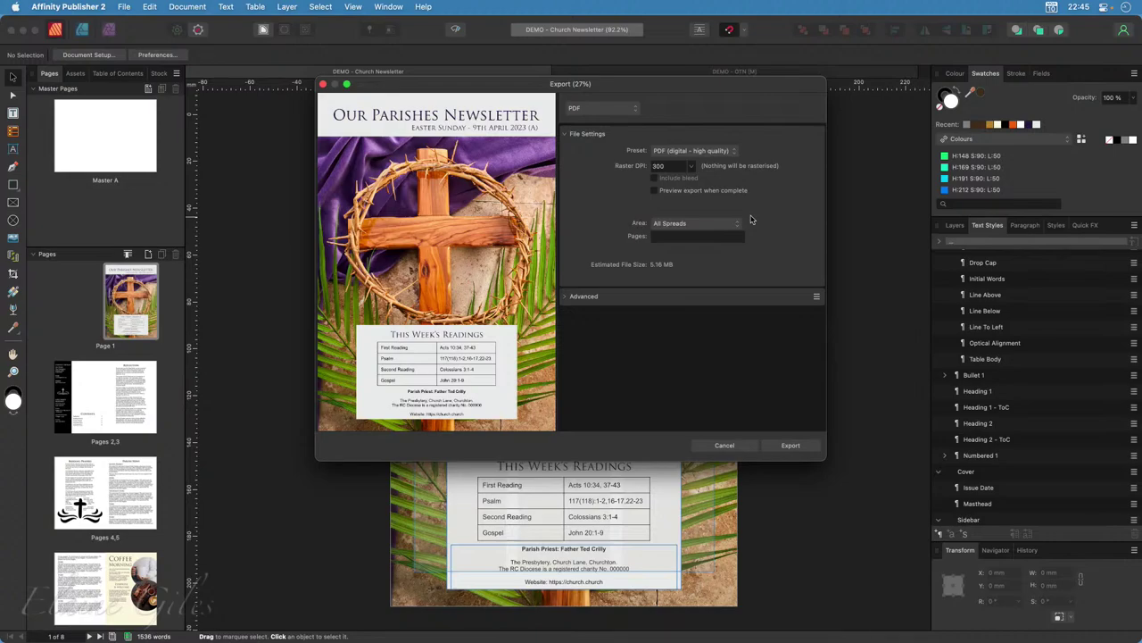
click(751, 220)
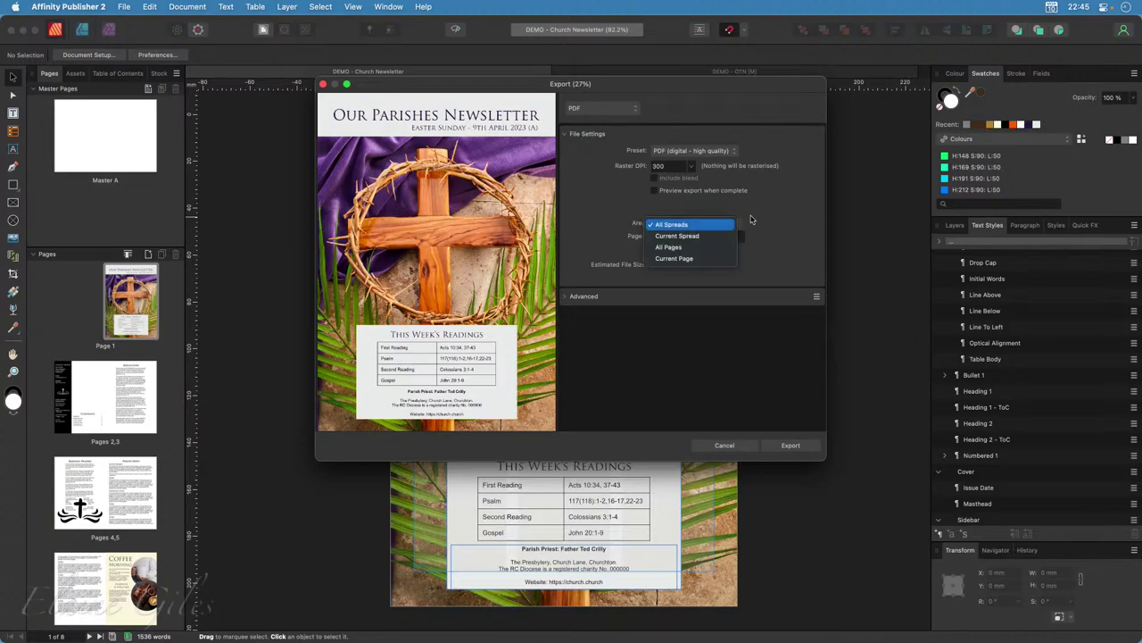
click(695, 248)
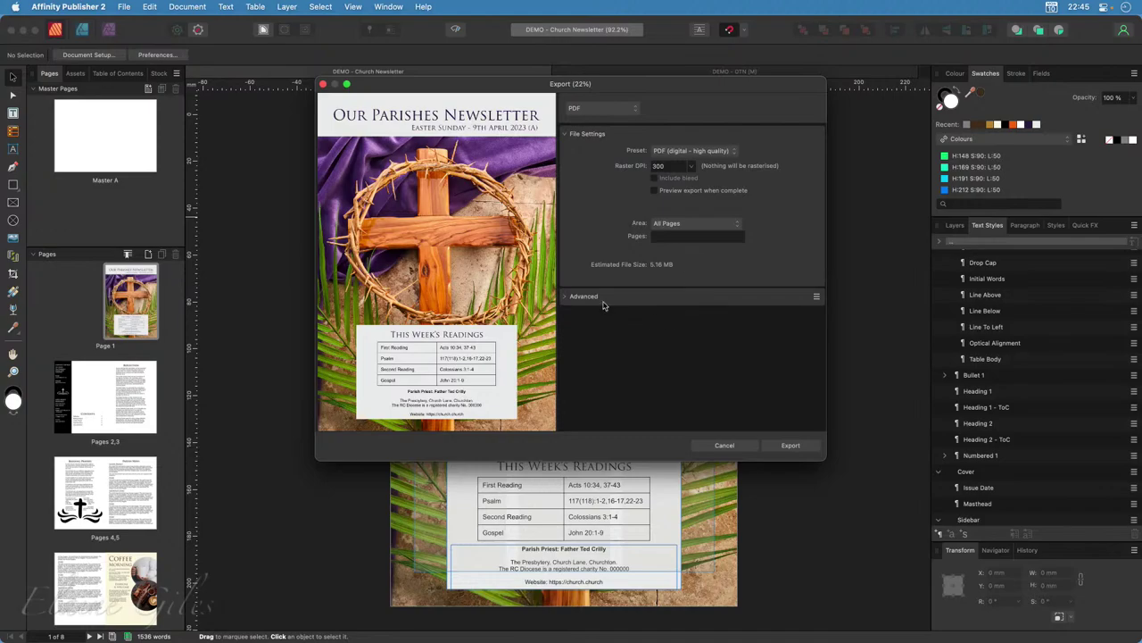
Expand the Advanced export settings and examine the image downsampling, compression, compatibility, colour, hyperlink, printers marks and font options.
click(568, 297)
scroll(754, 345, down, 3)
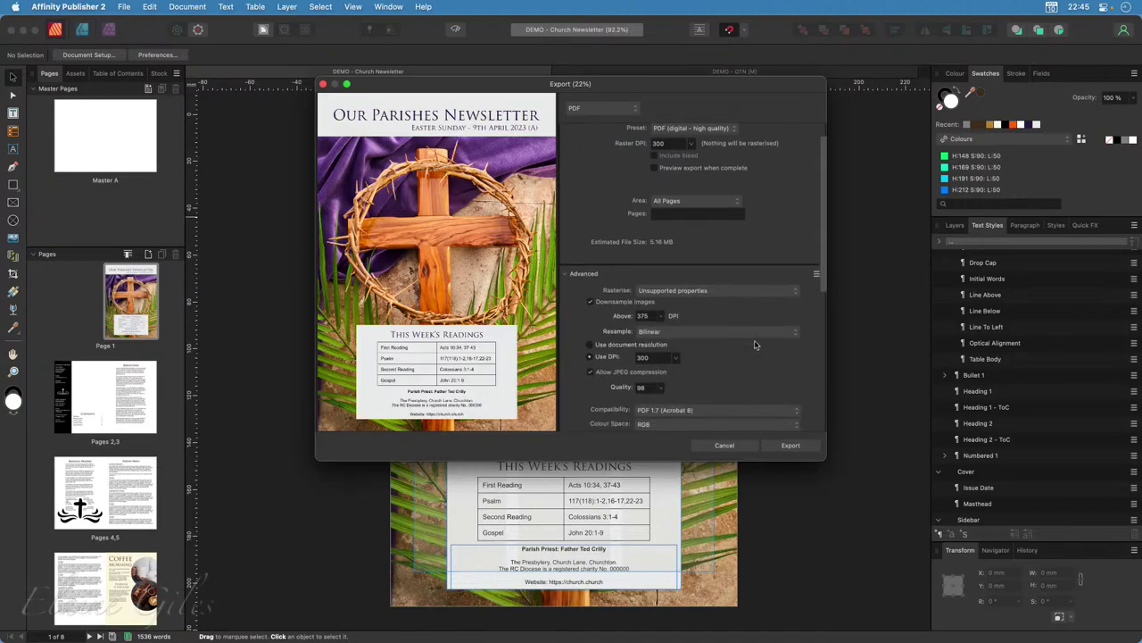
scroll(754, 345, down, 2)
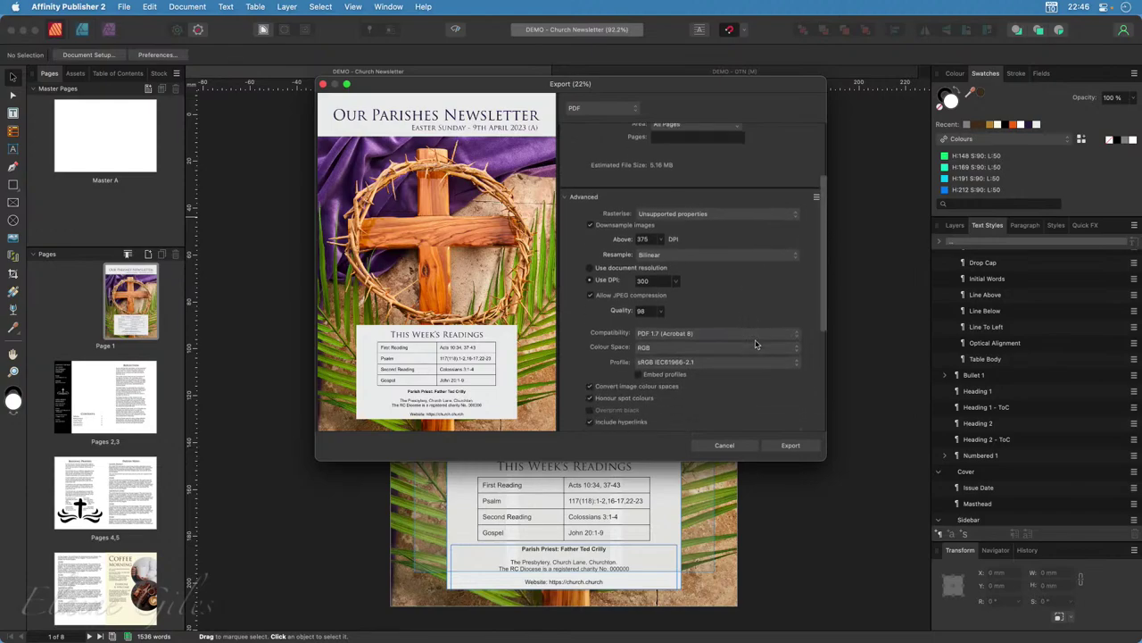
scroll(804, 294, up, 3)
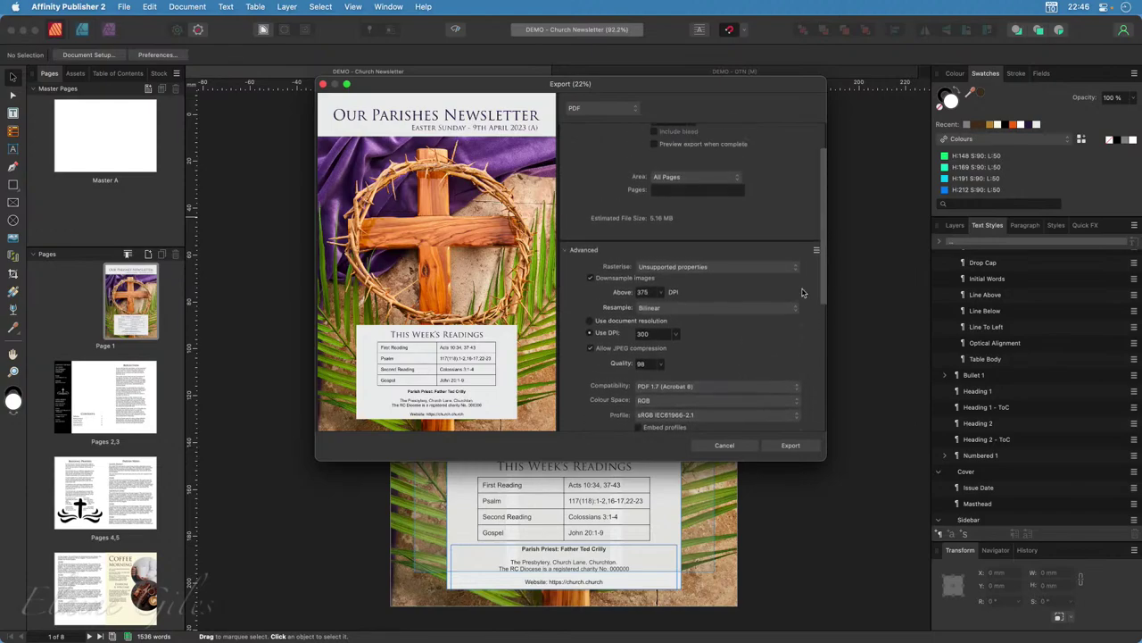
scroll(802, 293, up, 2)
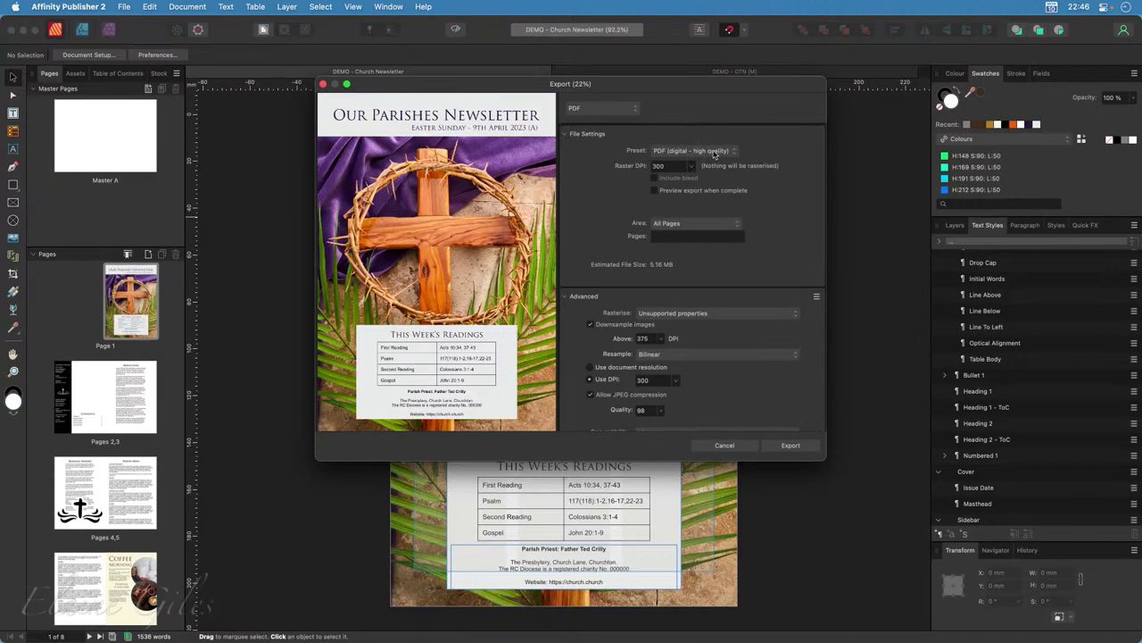
scroll(752, 211, down, 5)
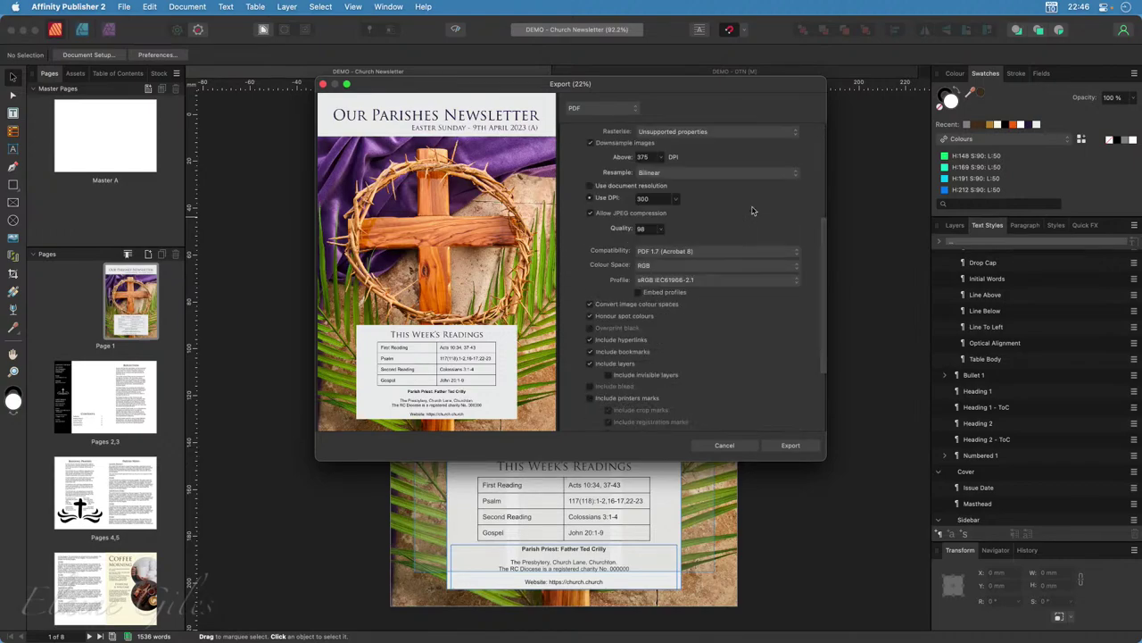
scroll(753, 211, down, 1)
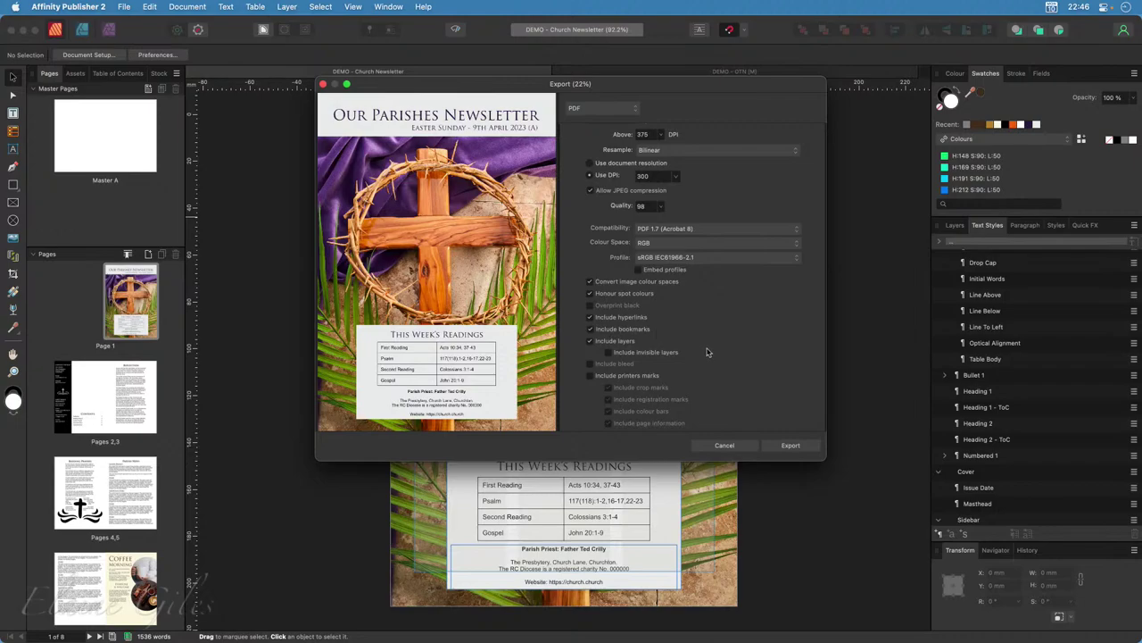
scroll(715, 361, down, 1)
scroll(715, 361, down, 1)
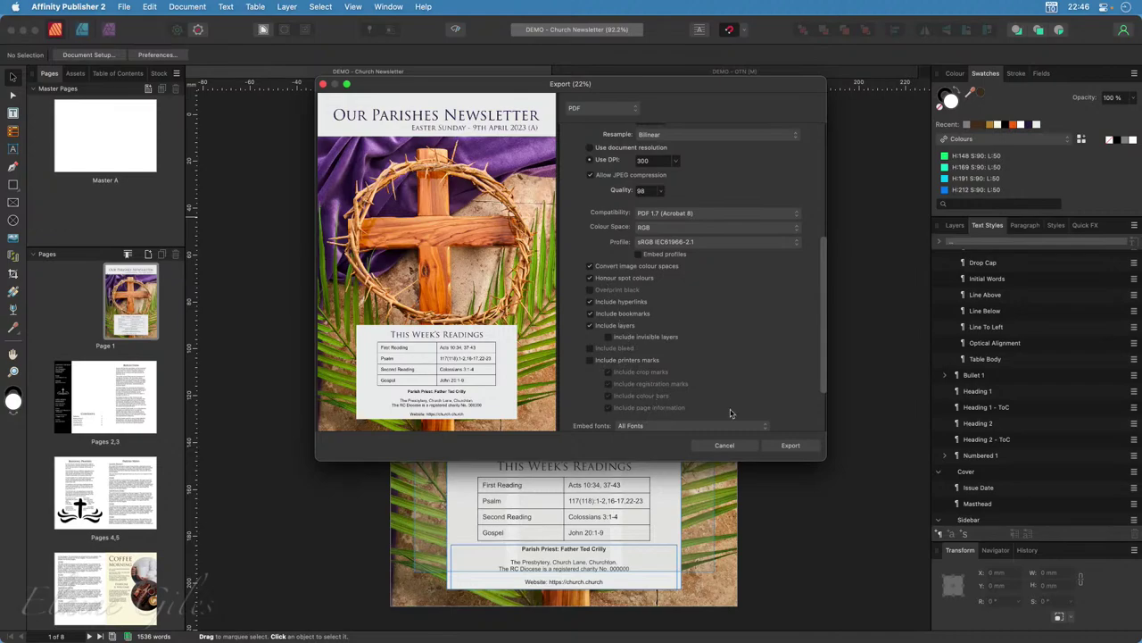
scroll(776, 393, up, 5)
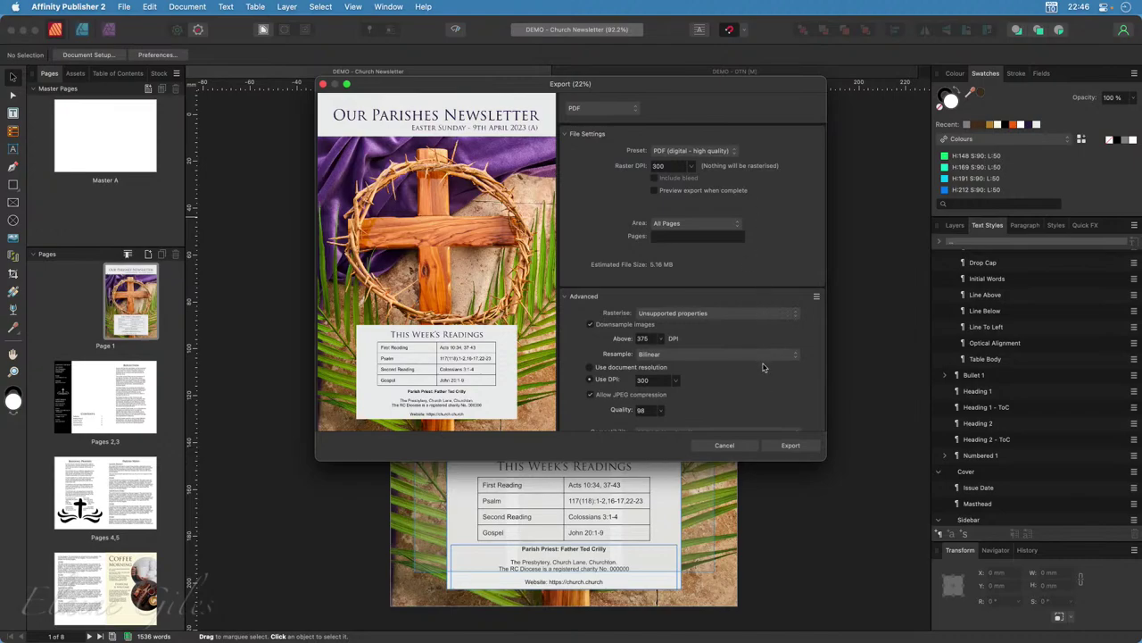
scroll(766, 368, down, 2)
scroll(719, 353, down, 2)
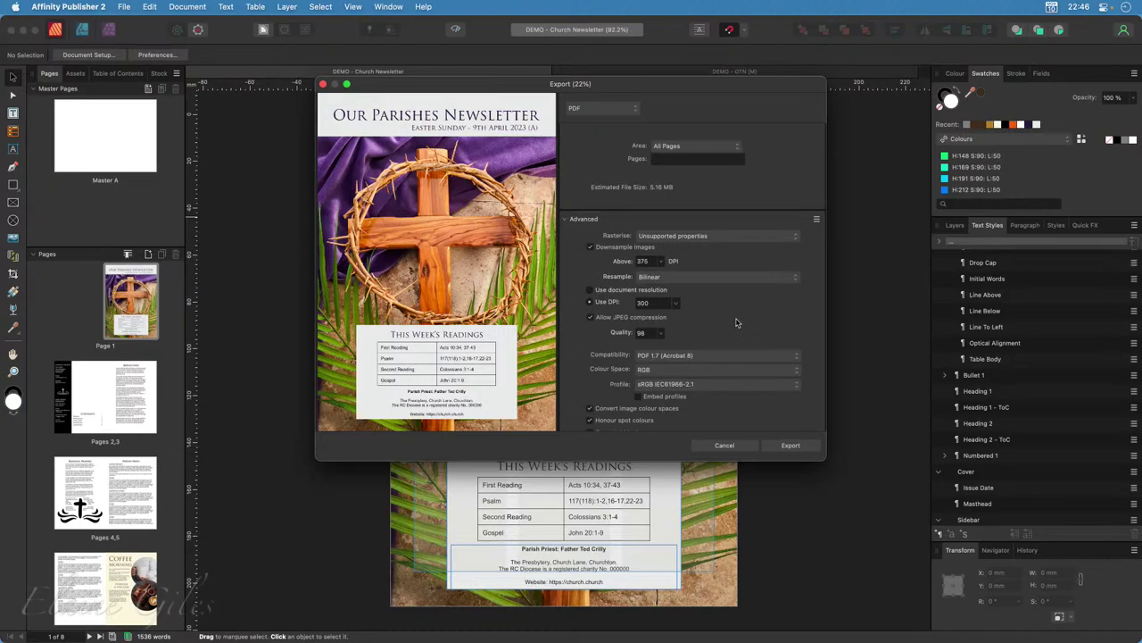
Try a 275 DPI image downsampling threshold and view the preset management options, restoring the PDF (digital - high quality) preset at the end.
click(817, 220)
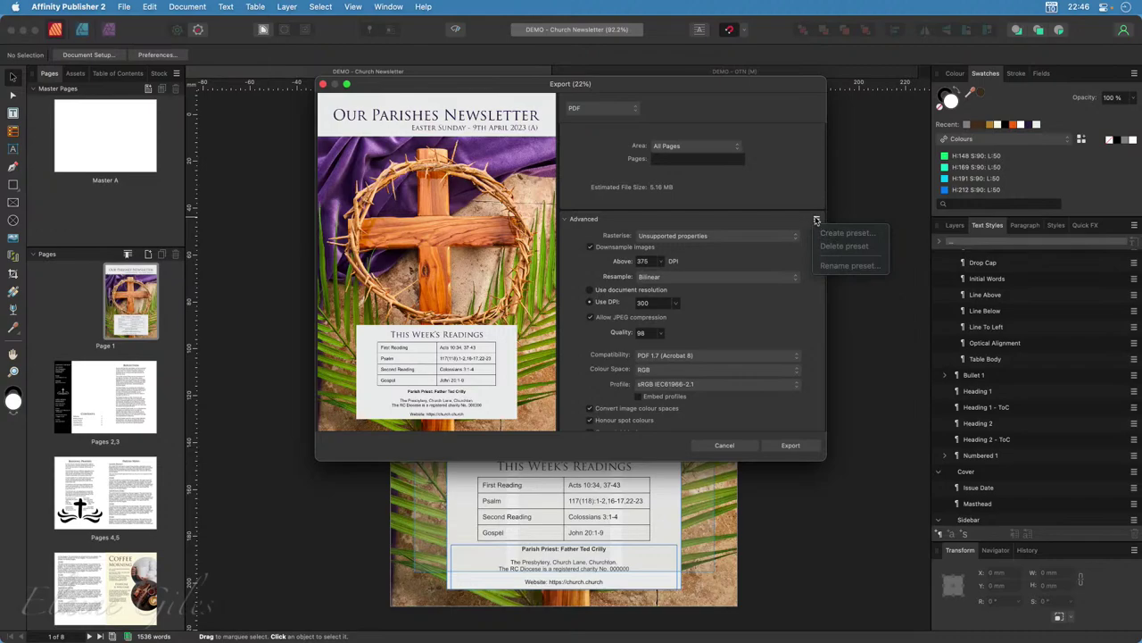
click(817, 220)
click(661, 260)
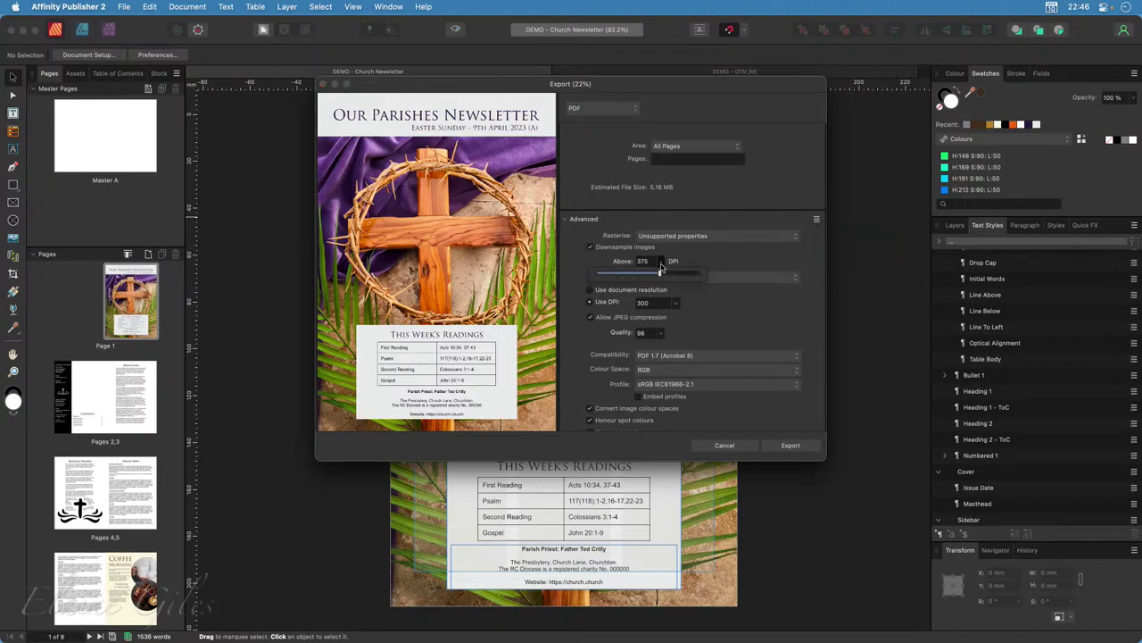
drag(660, 277, 642, 278)
scroll(773, 215, up, 3)
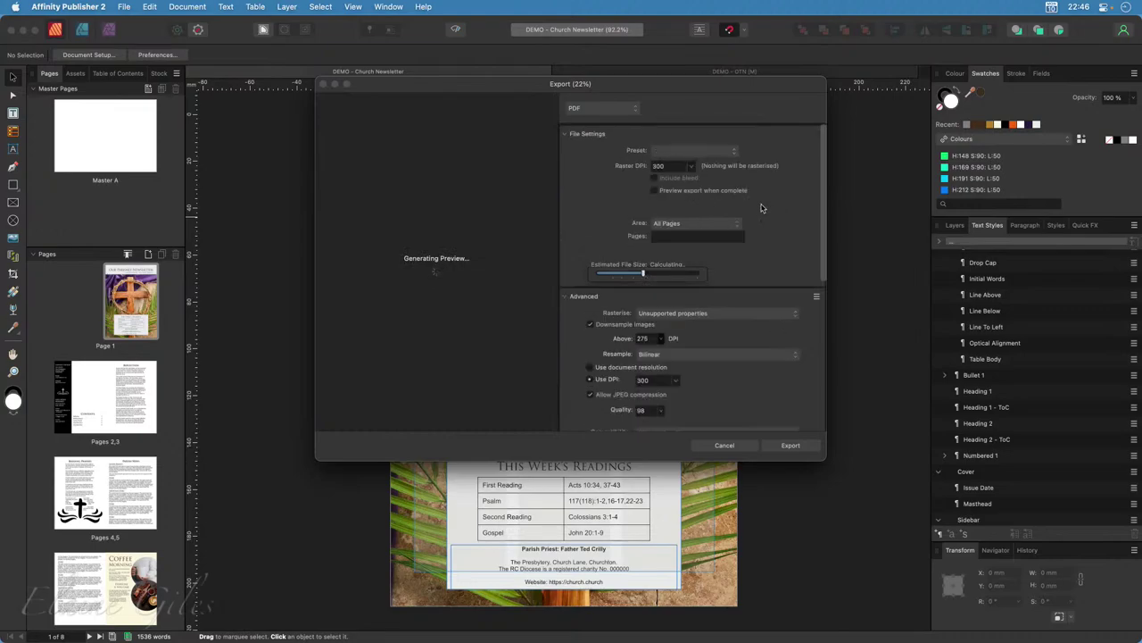
click(817, 298)
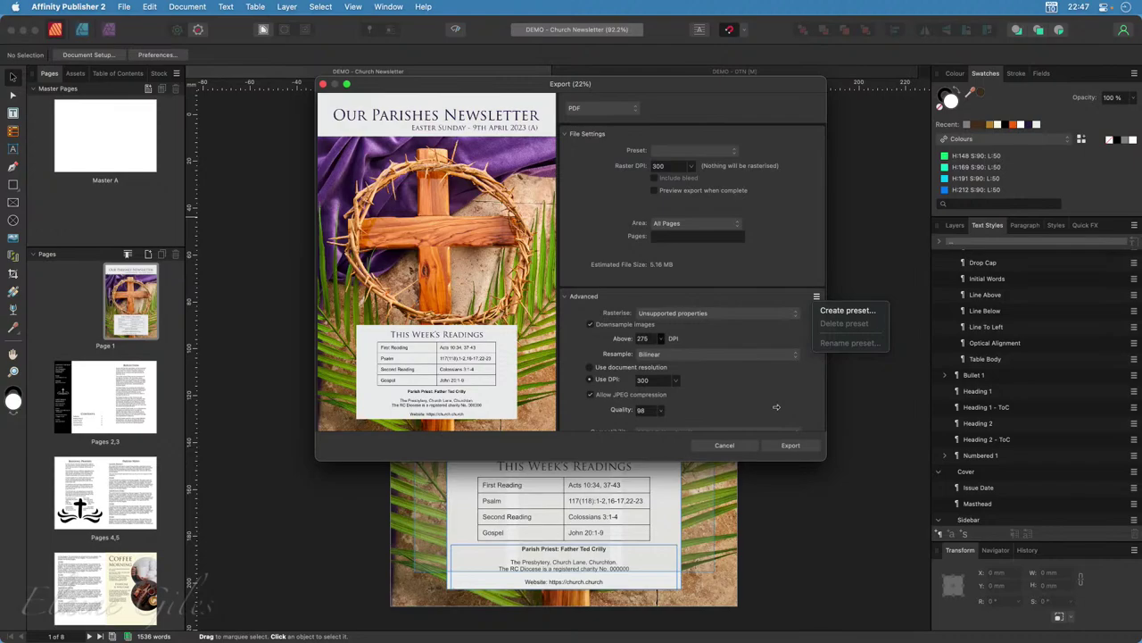
click(669, 453)
click(692, 150)
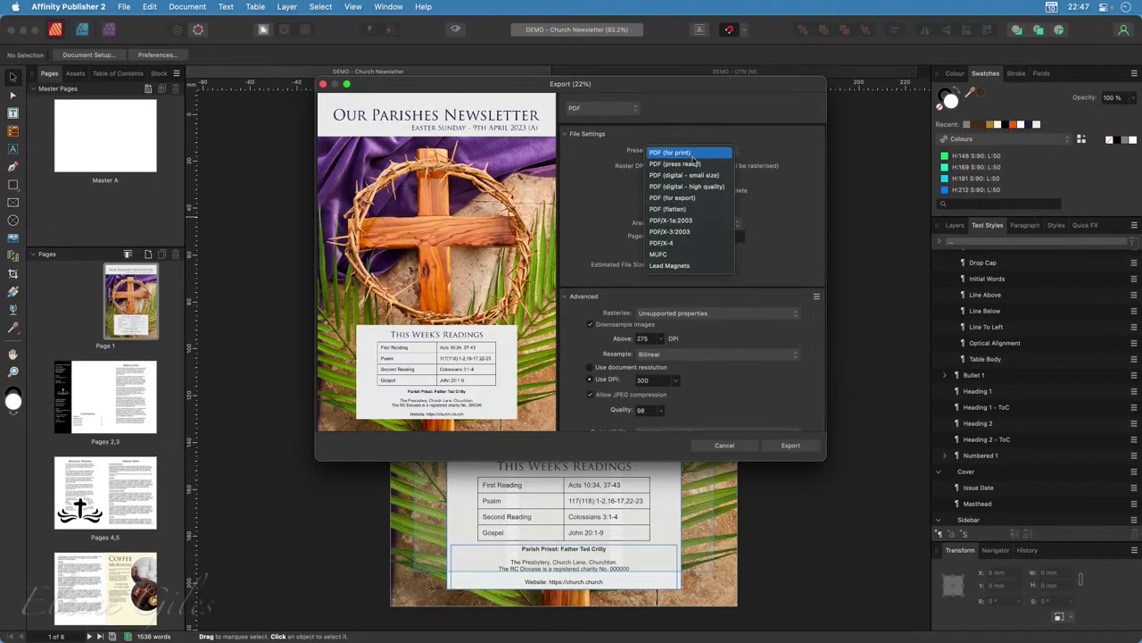
click(692, 187)
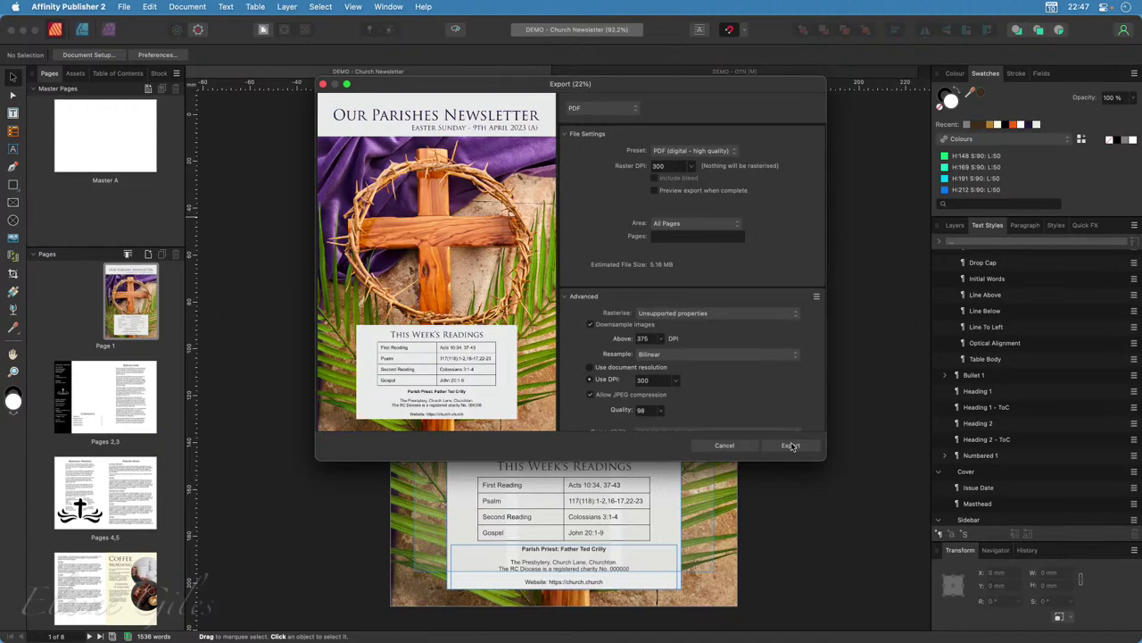
Export the newsletter to the Desktop as a PDF named DEMO - Church Newsletter OTN.
click(792, 445)
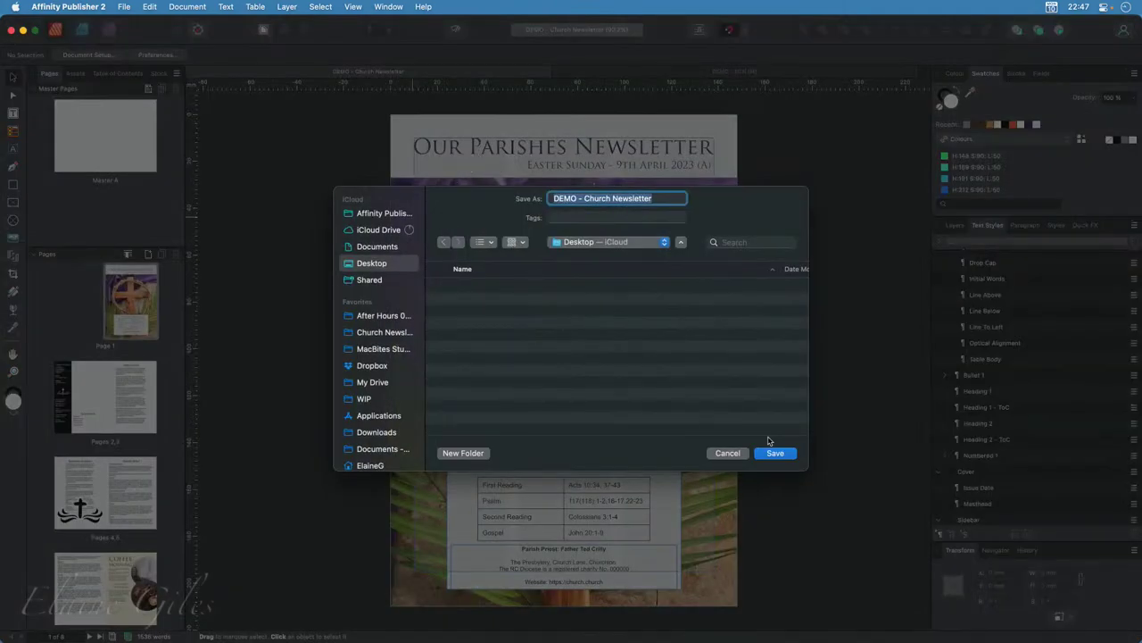
click(666, 197)
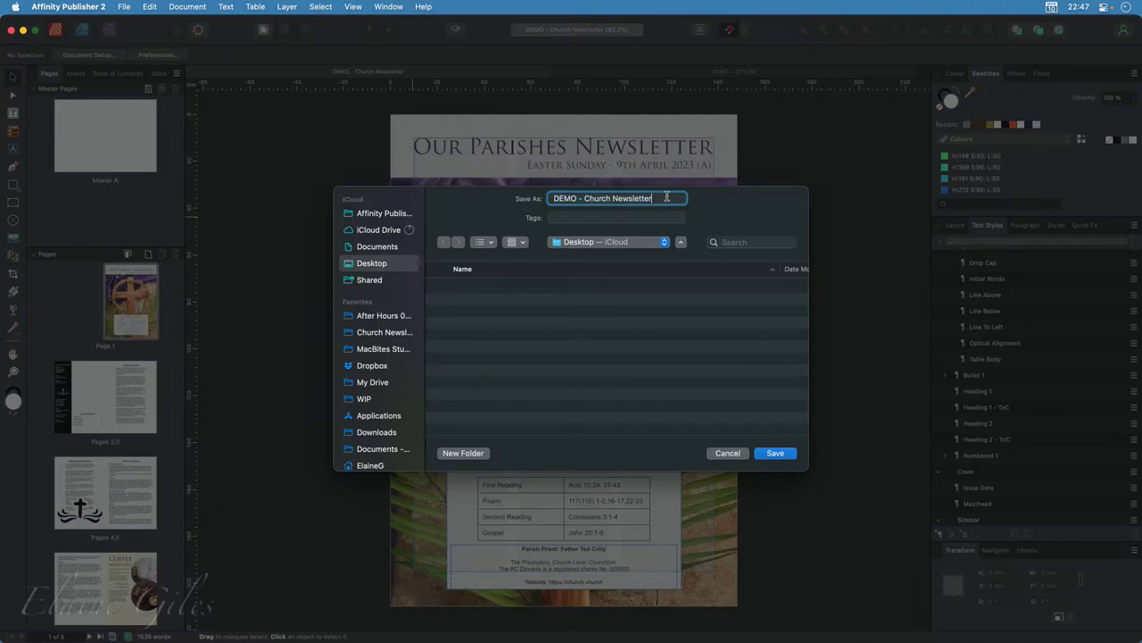
text(OTP)
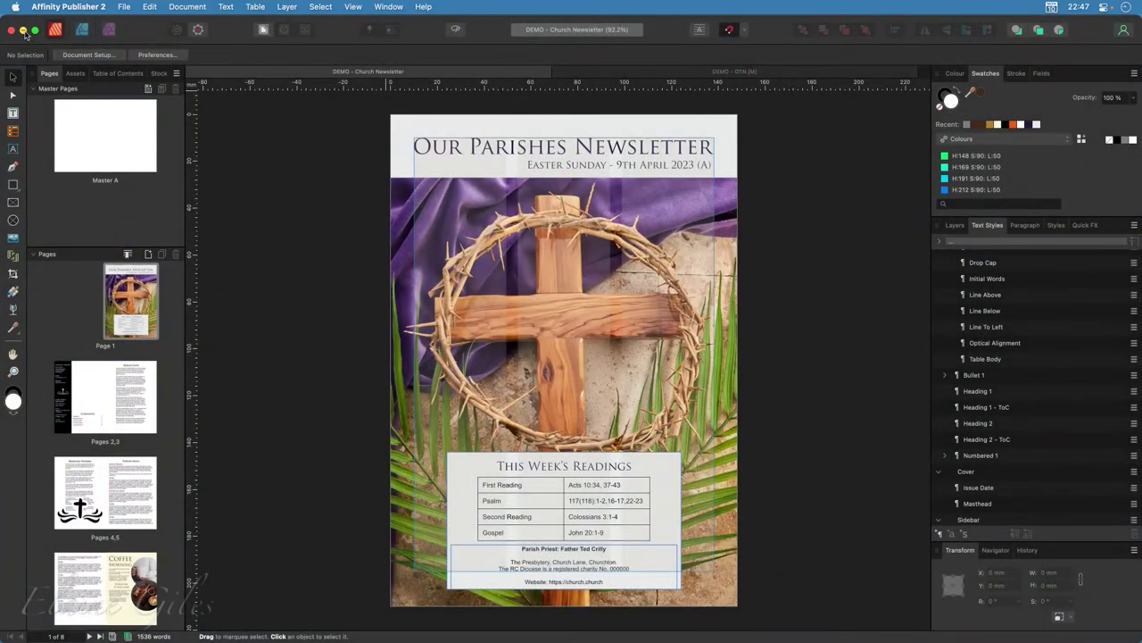
Minimise the newsletter window and open the exported DEMO - Church Newsletter OTN.pdf from the desktop in Preview.
click(23, 31)
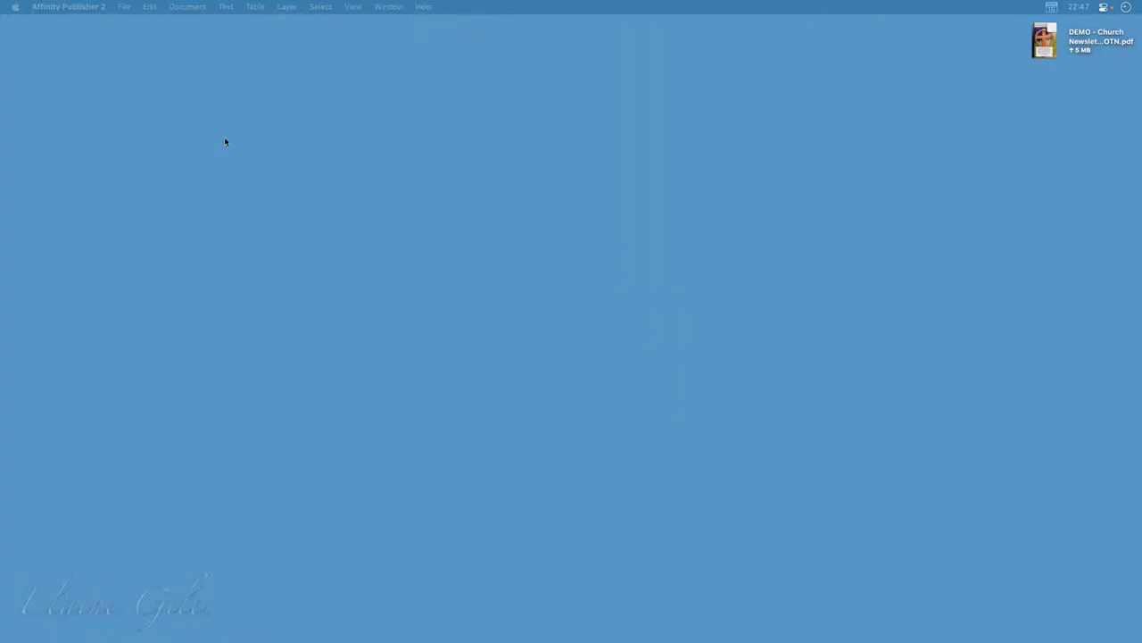
right_click(1044, 42)
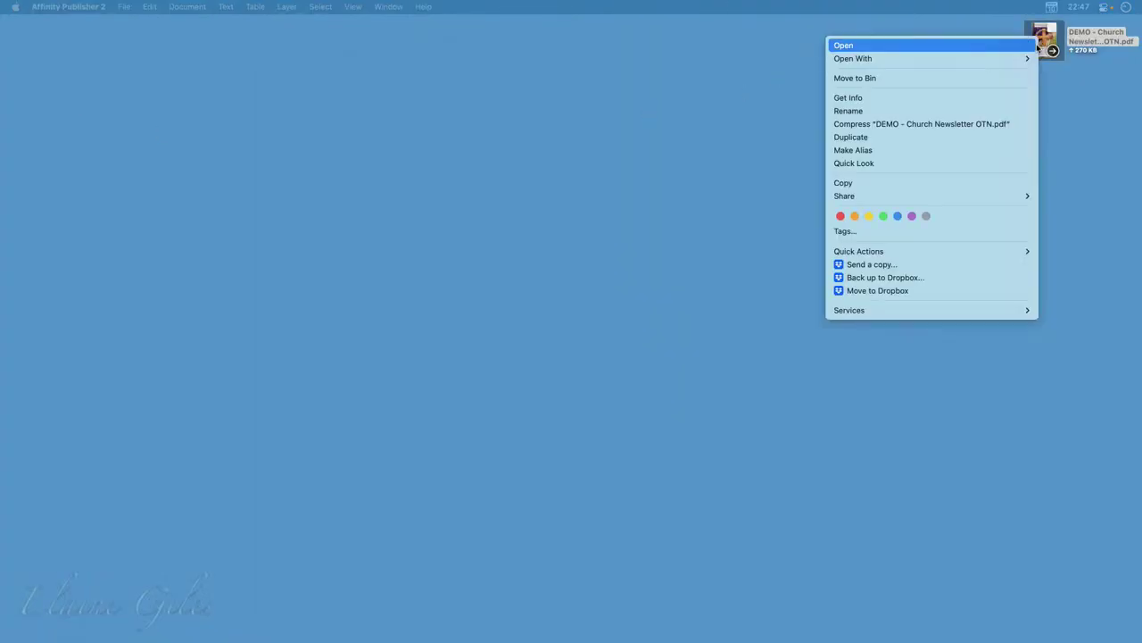
mouse_move(972, 58)
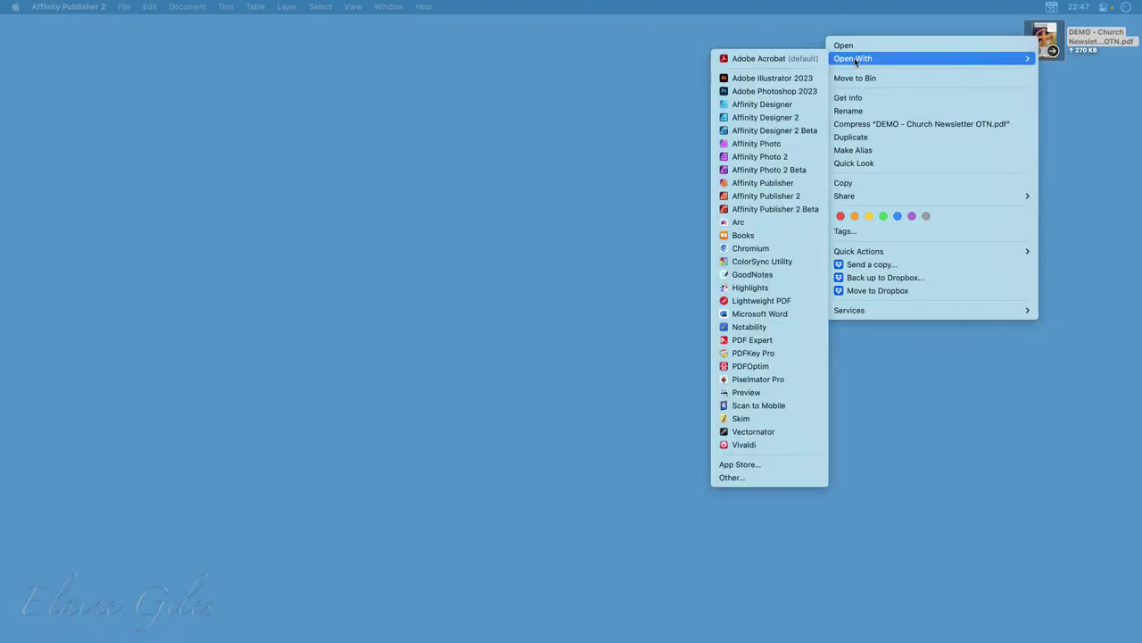
click(761, 393)
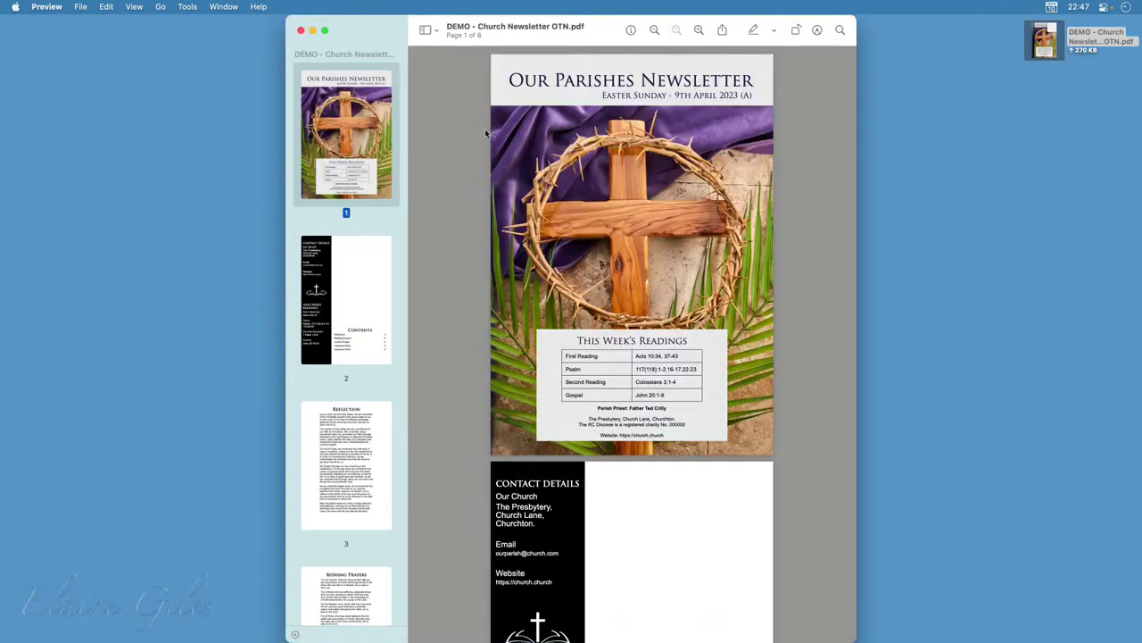
Enlarge the PDF pages, go to the contents on page 2 and follow the Lenten Project link.
click(699, 30)
scroll(670, 176, up, 3)
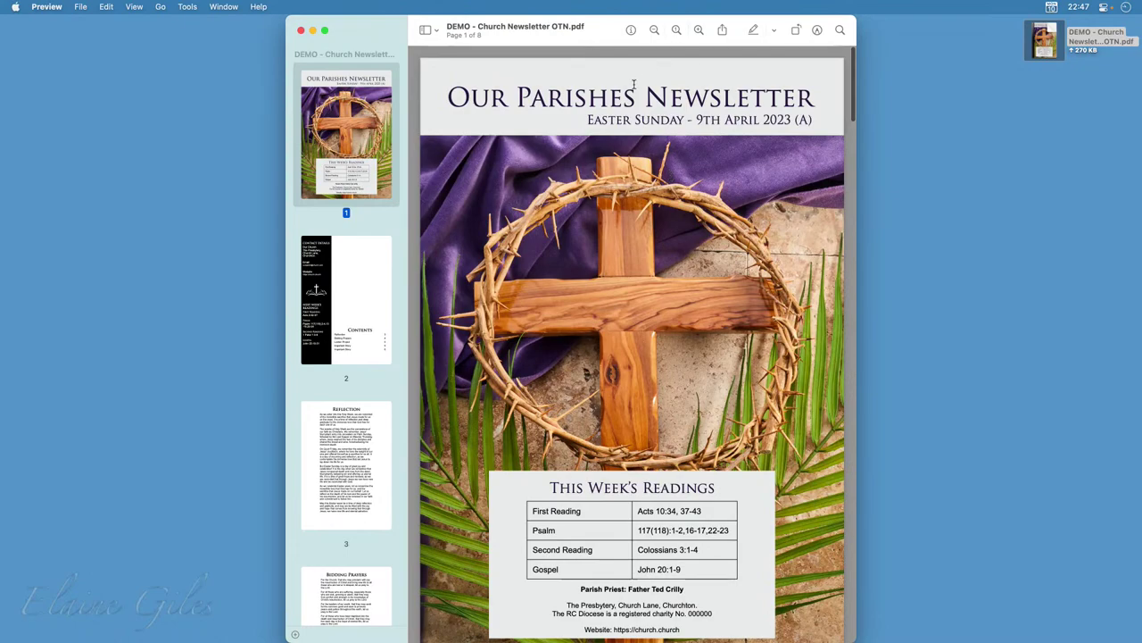
scroll(635, 82, down, 1)
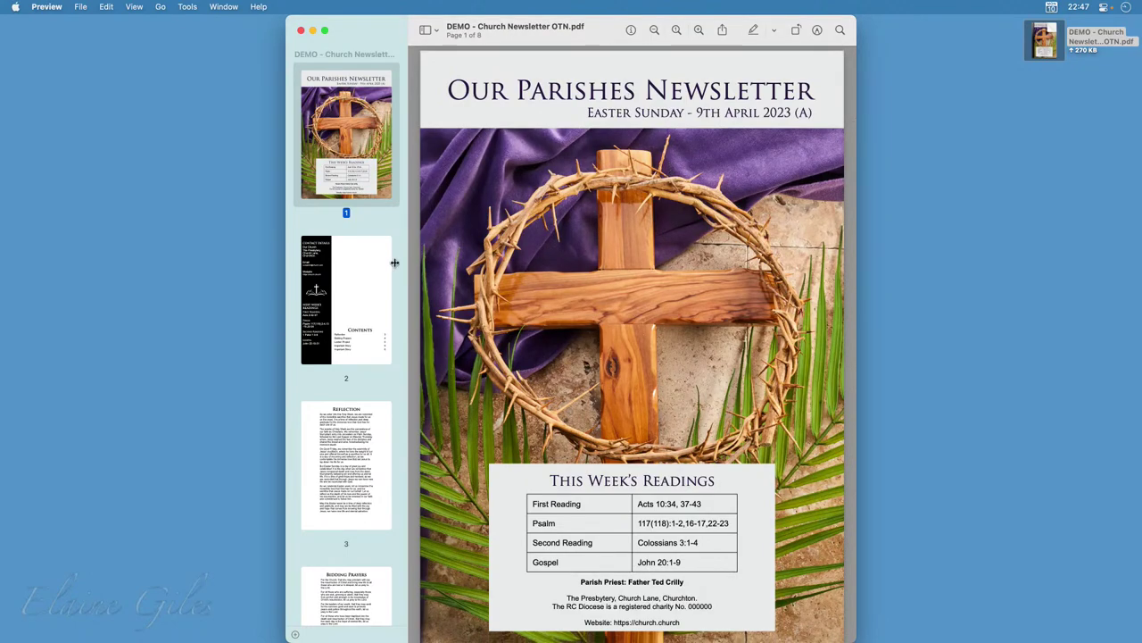
click(325, 289)
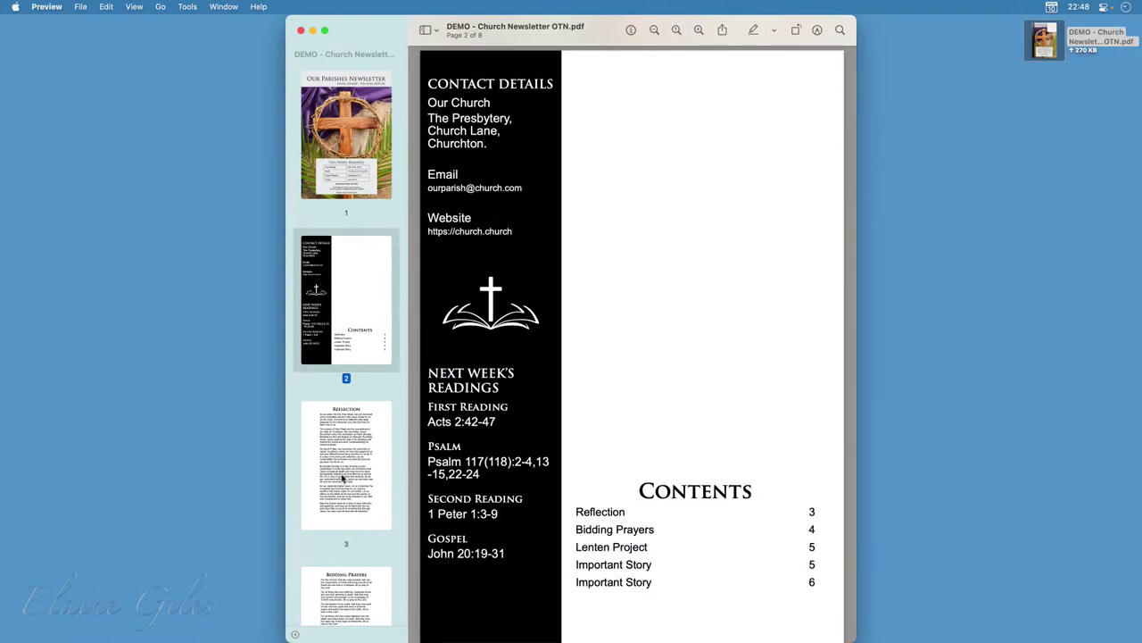
click(813, 551)
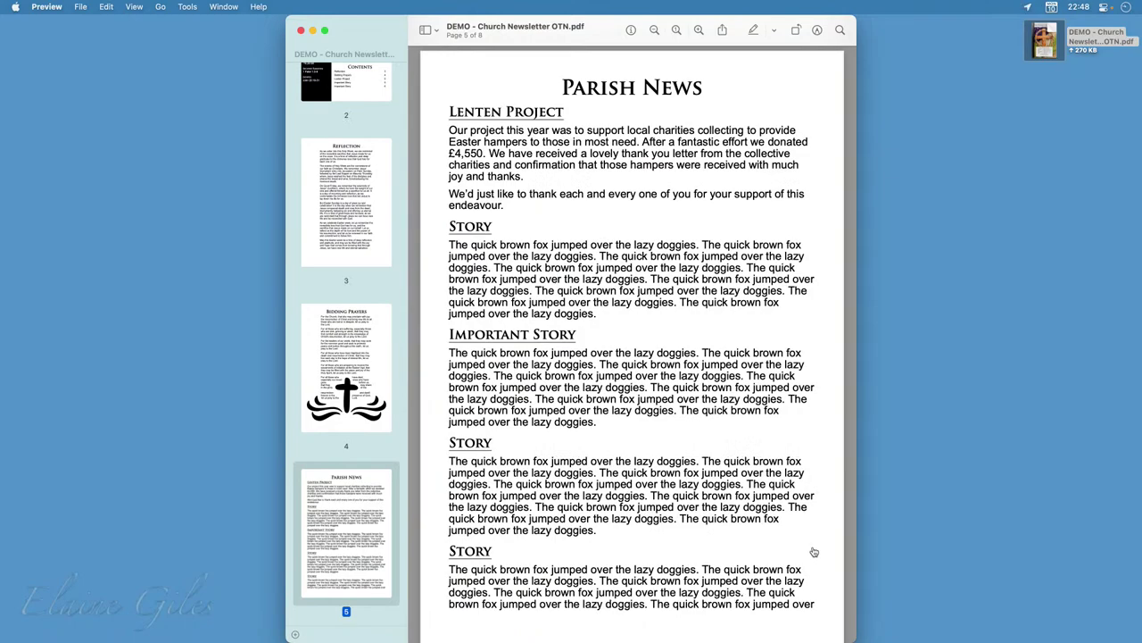
Review the Bidding Prayers, story, Coffee Morning and Mass and Service Times pages, checking for a way to rotate page 8.
click(345, 379)
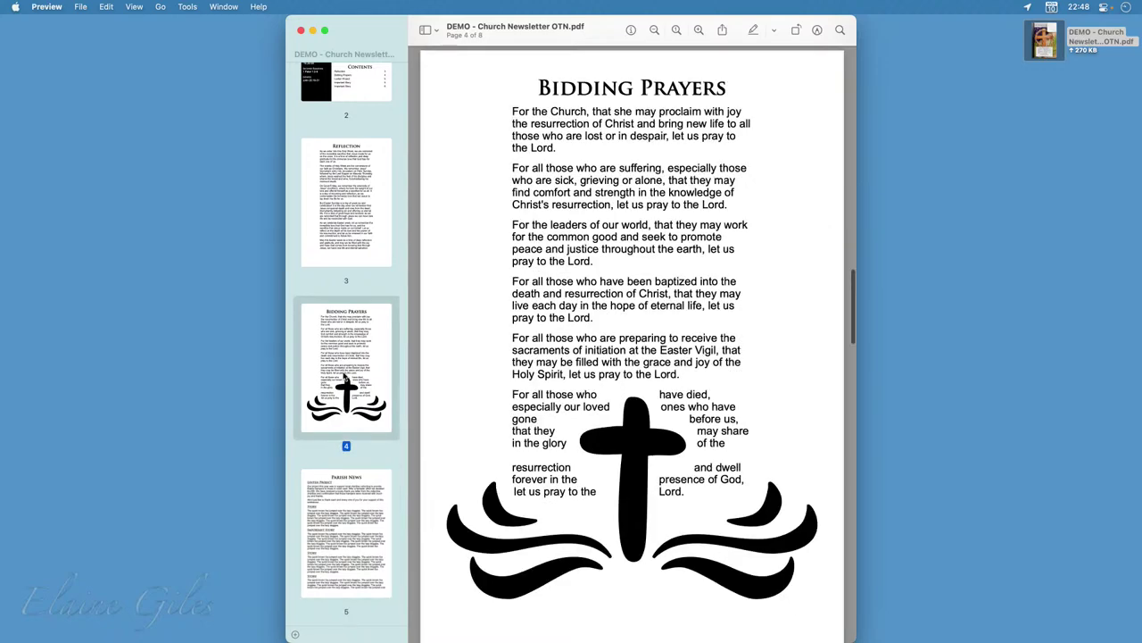
scroll(343, 376, down, 3)
scroll(344, 376, down, 3)
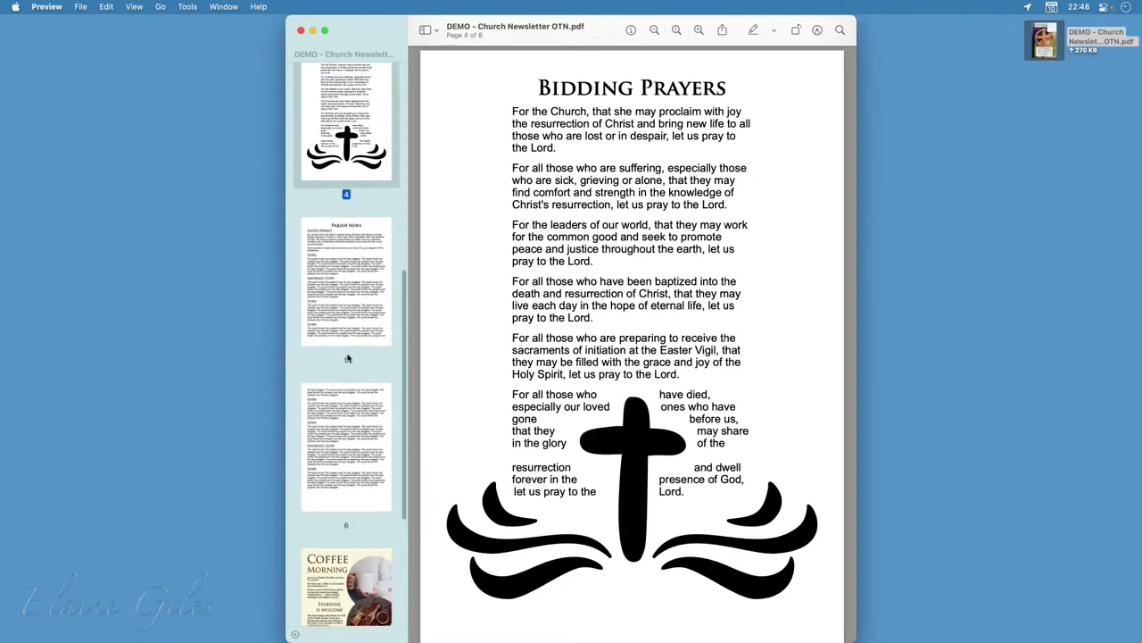
key(Down)
click(344, 417)
scroll(344, 417, down, 6)
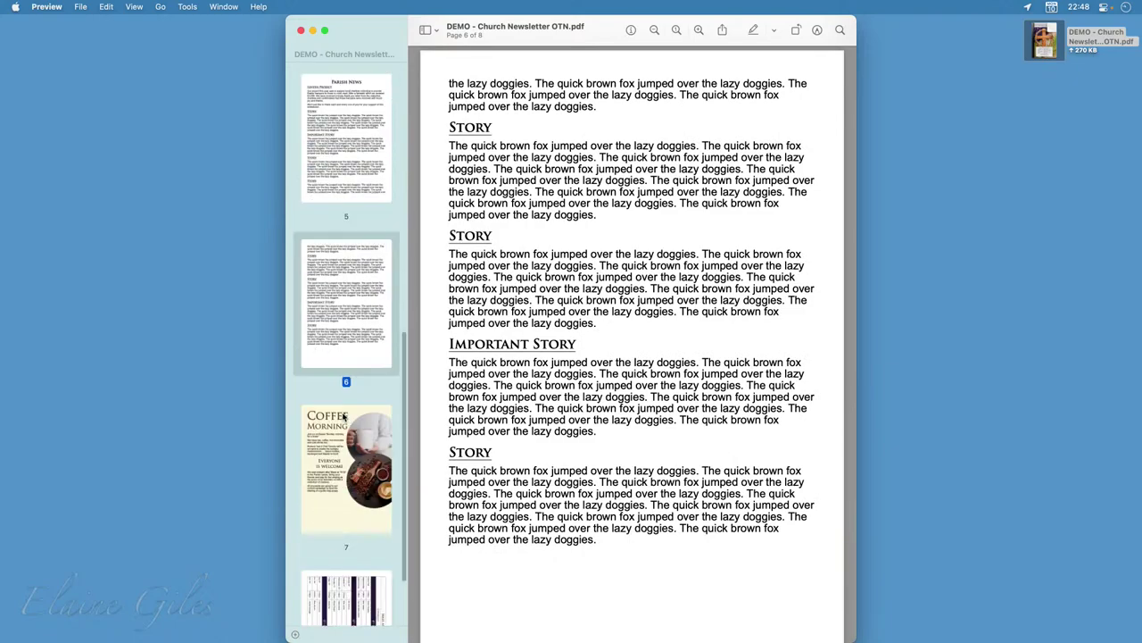
click(336, 432)
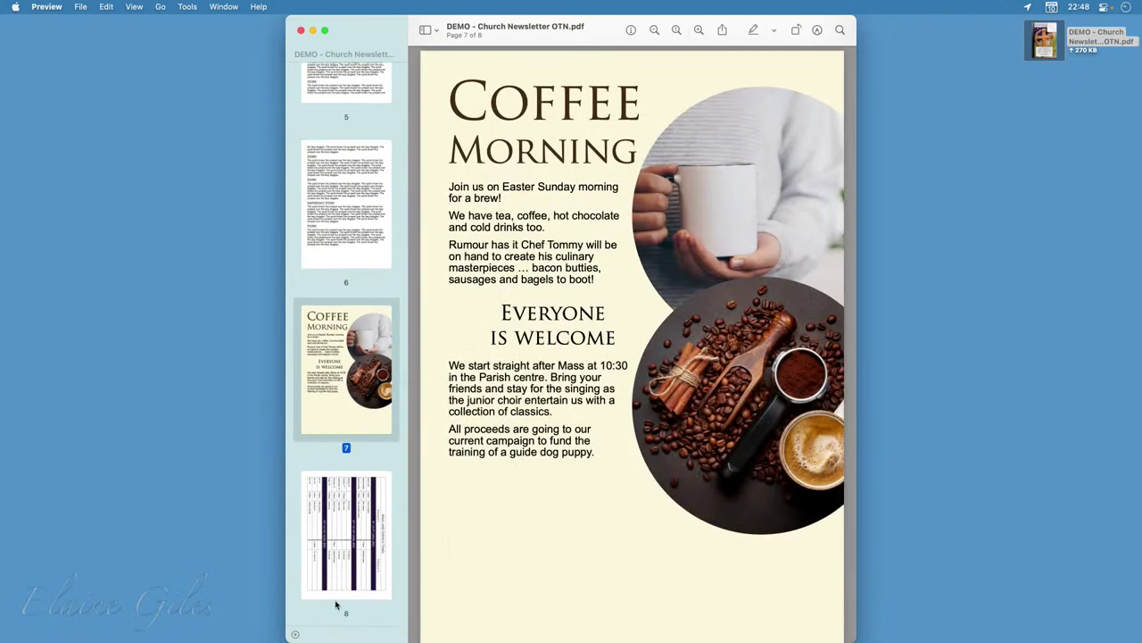
click(345, 568)
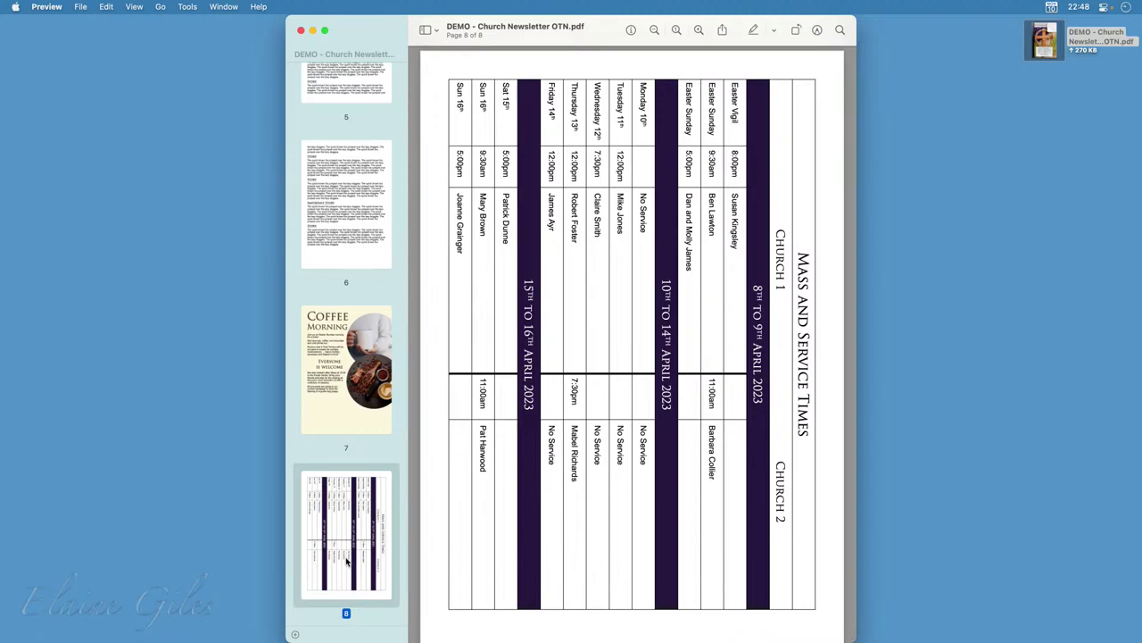
right_click(355, 530)
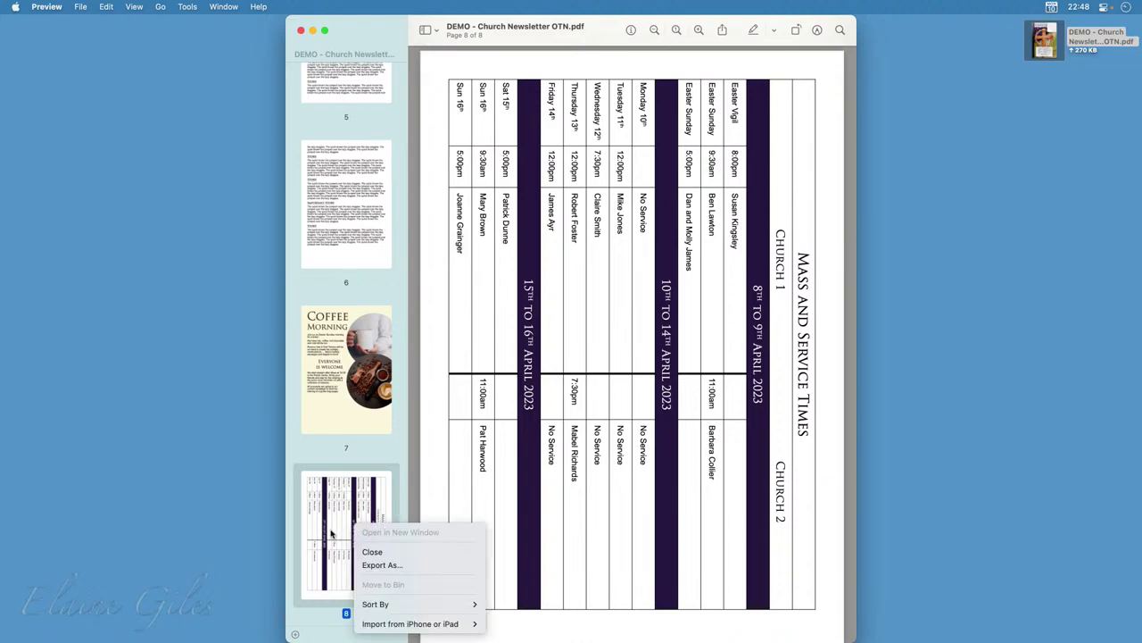
click(331, 532)
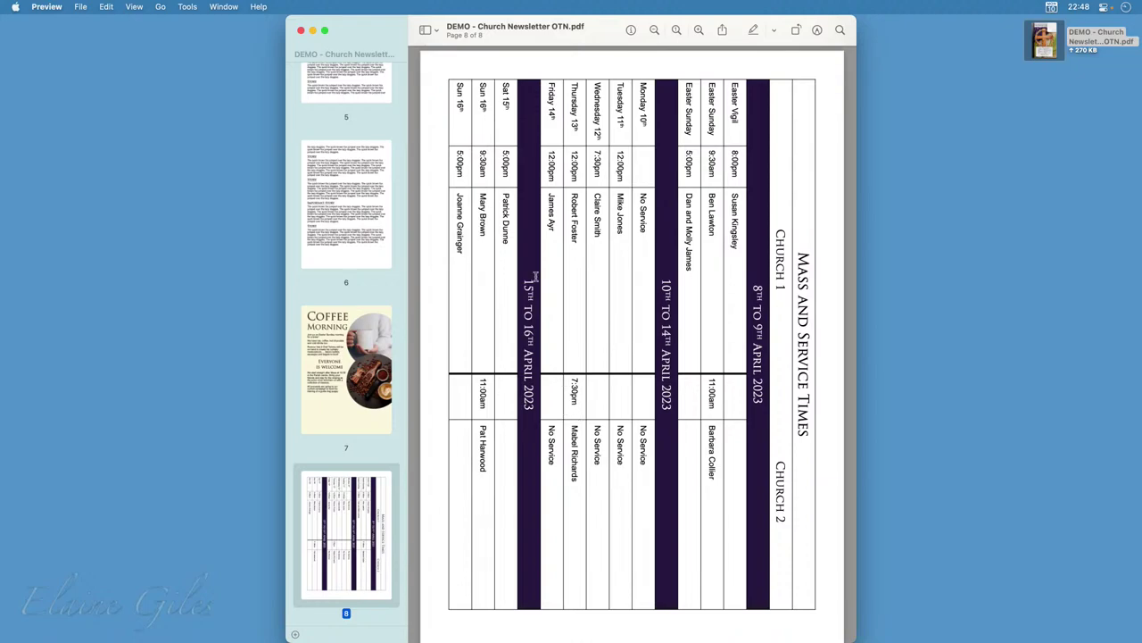
Close the Preview window, open the PDF in Adobe Acrobat and expand the Gospel bookmark.
click(301, 31)
click(1053, 36)
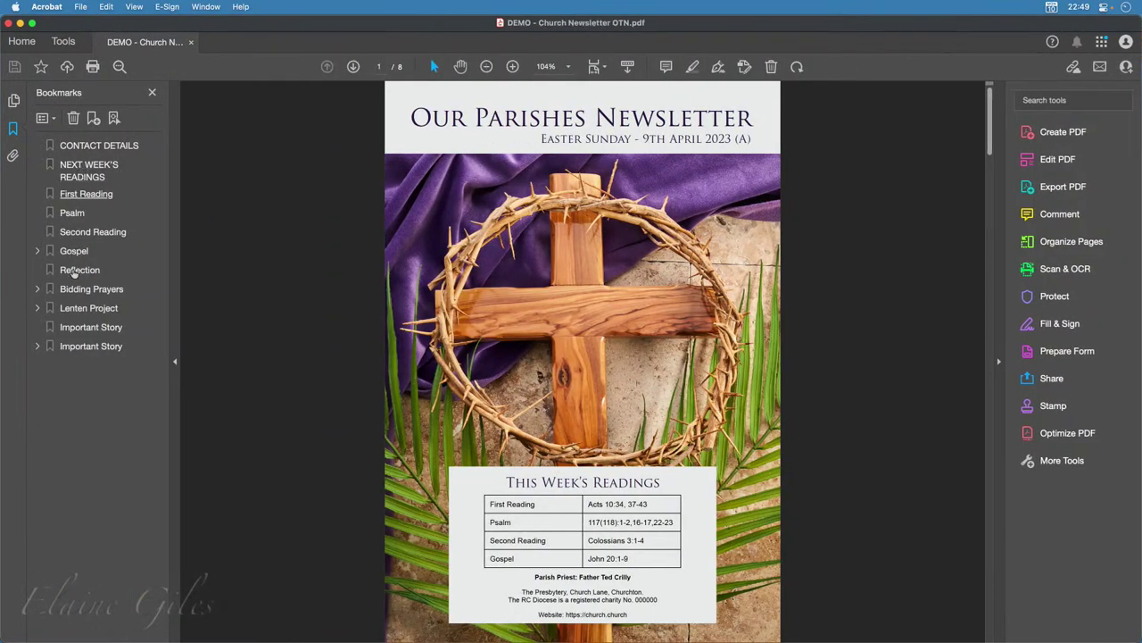
click(41, 253)
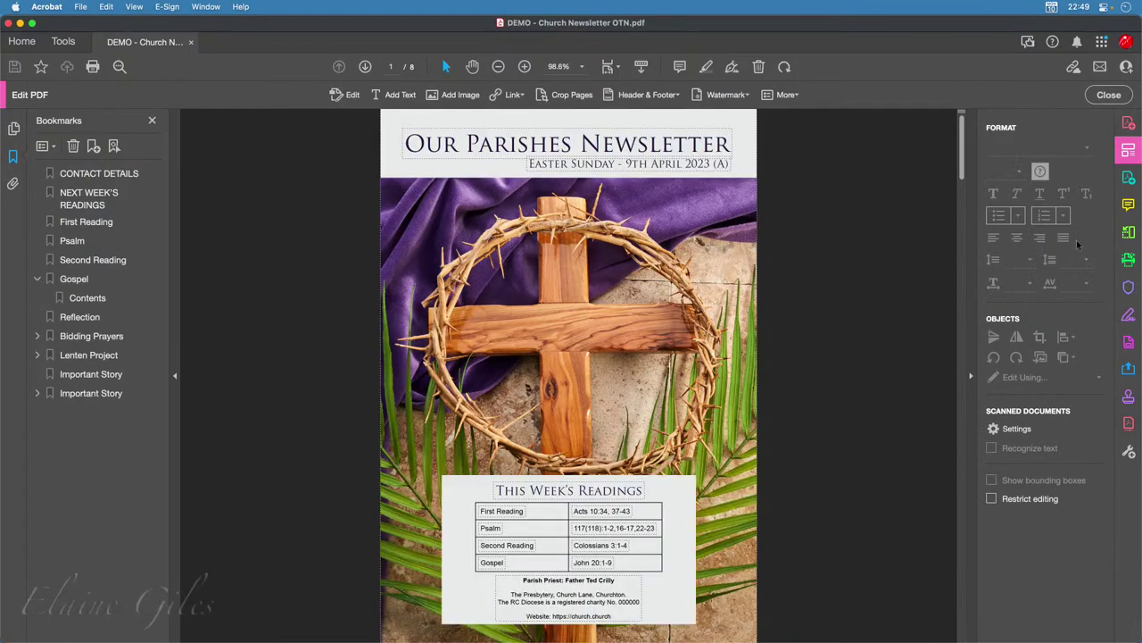
Rotate page 8 counterclockwise to landscape with Organize Pages, and close the PDF with its changes saved.
click(1129, 233)
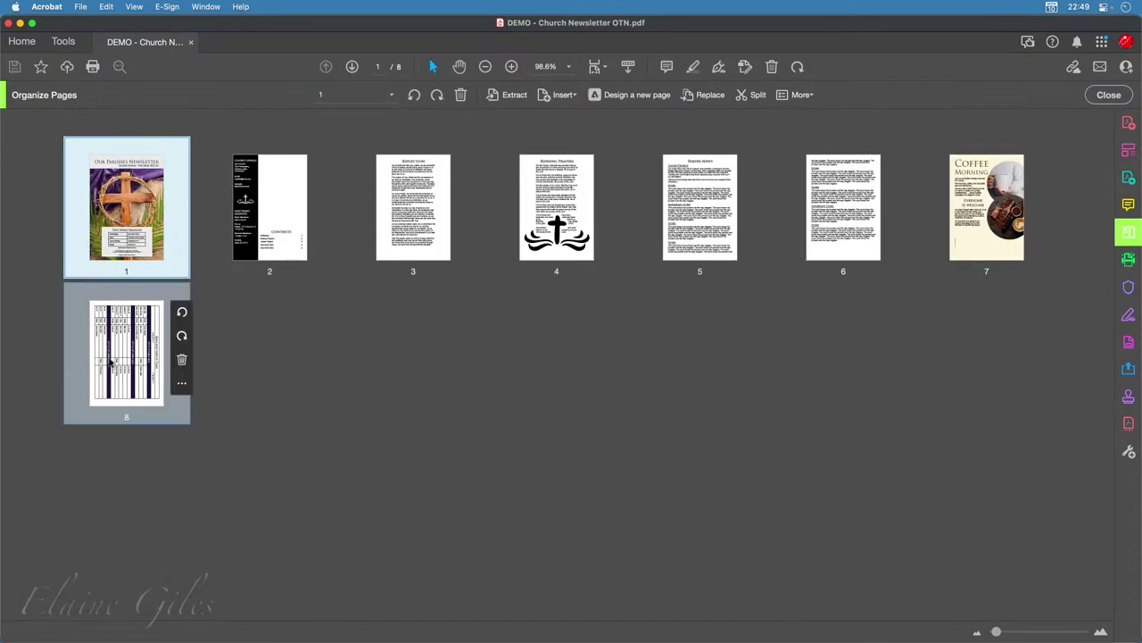
click(113, 362)
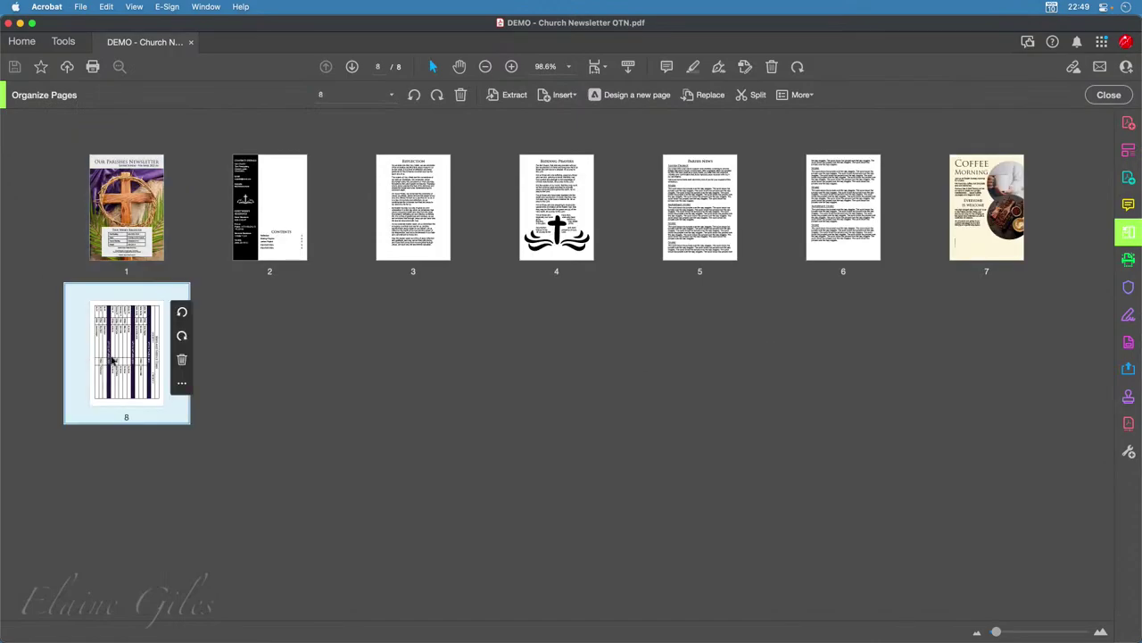
click(181, 311)
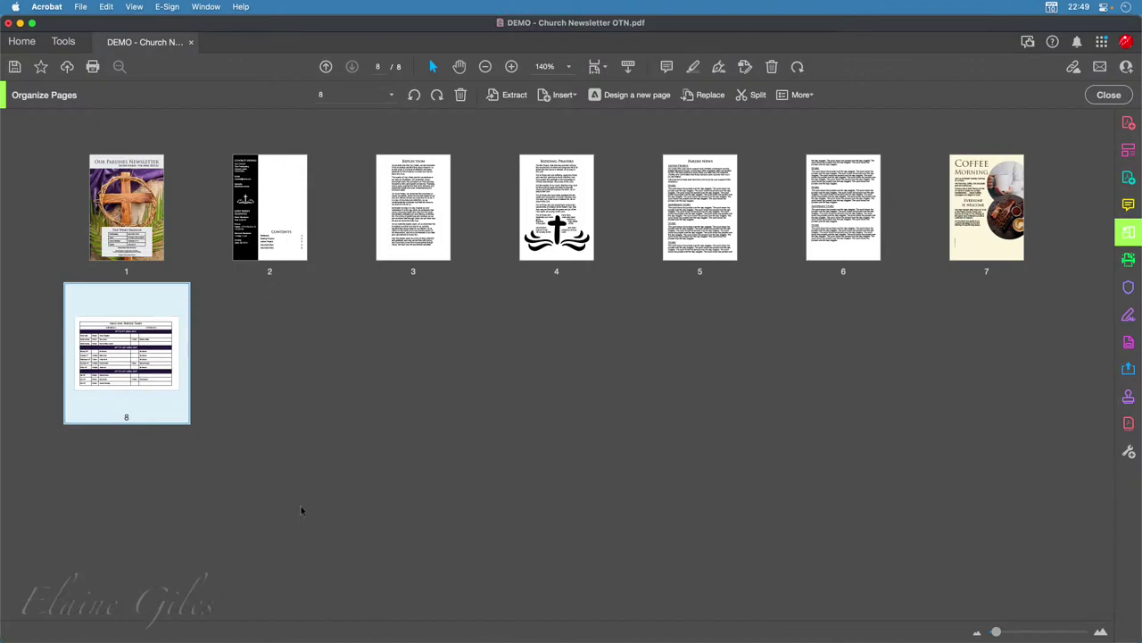
click(1108, 95)
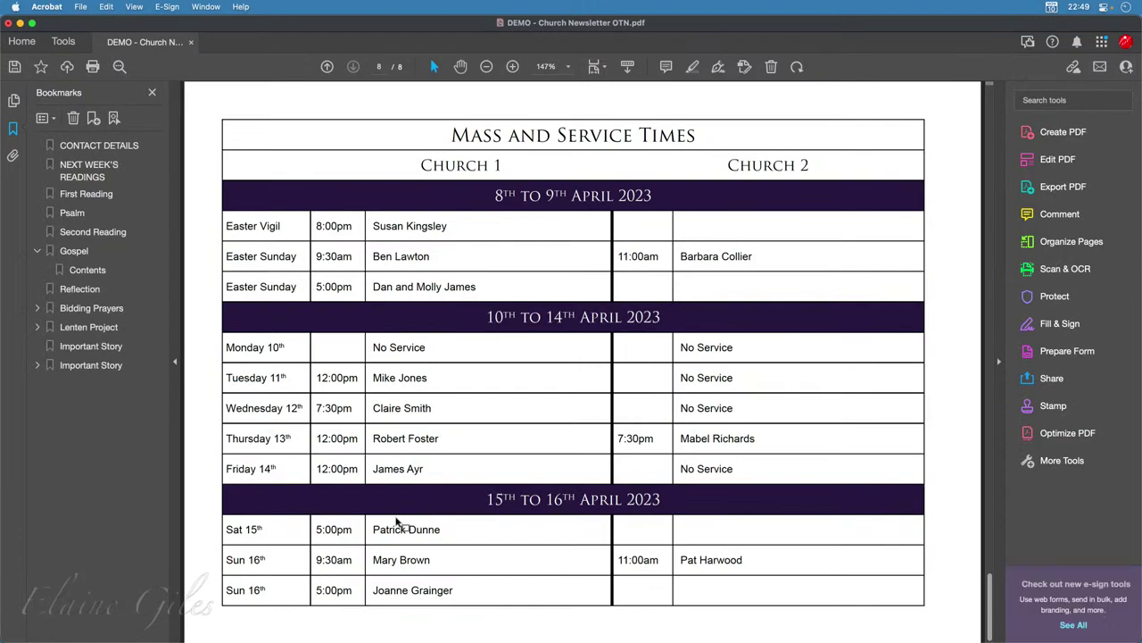
key(super+w)
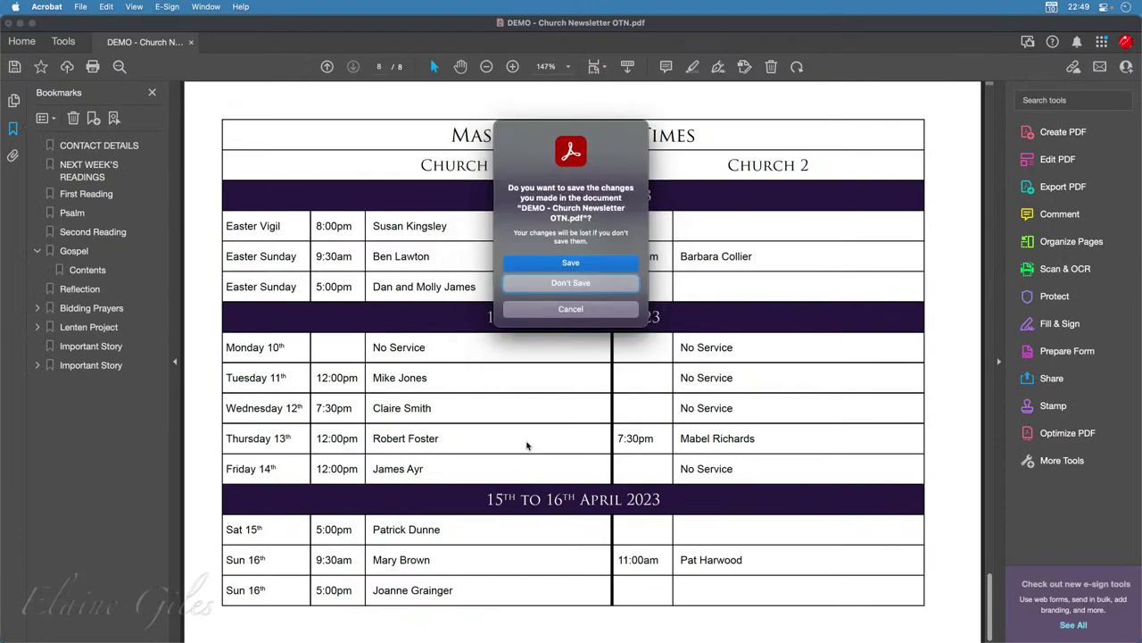
click(578, 261)
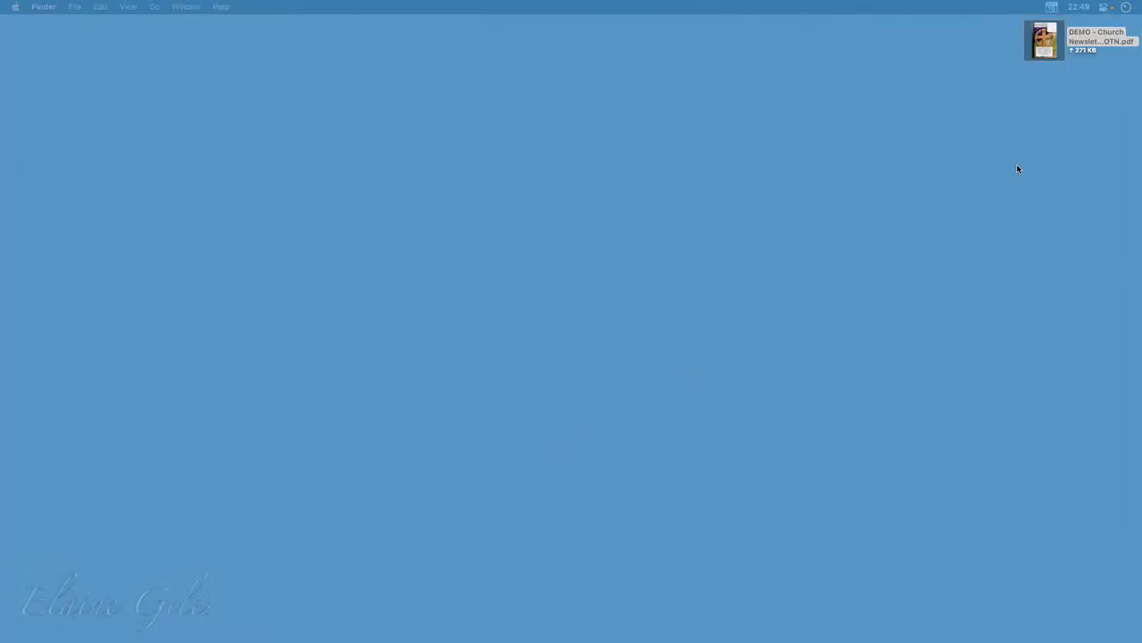
Reopen the saved DEMO - Church Newsletter OTN.pdf from the desktop in Preview.
click(1046, 43)
right_click(1048, 45)
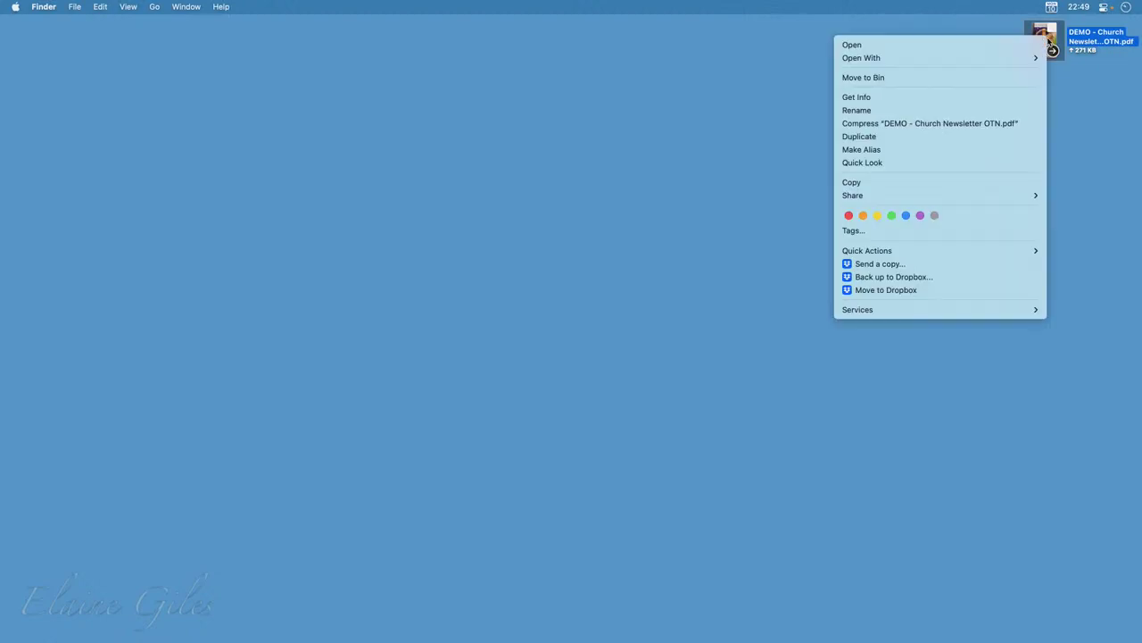
mouse_move(1033, 59)
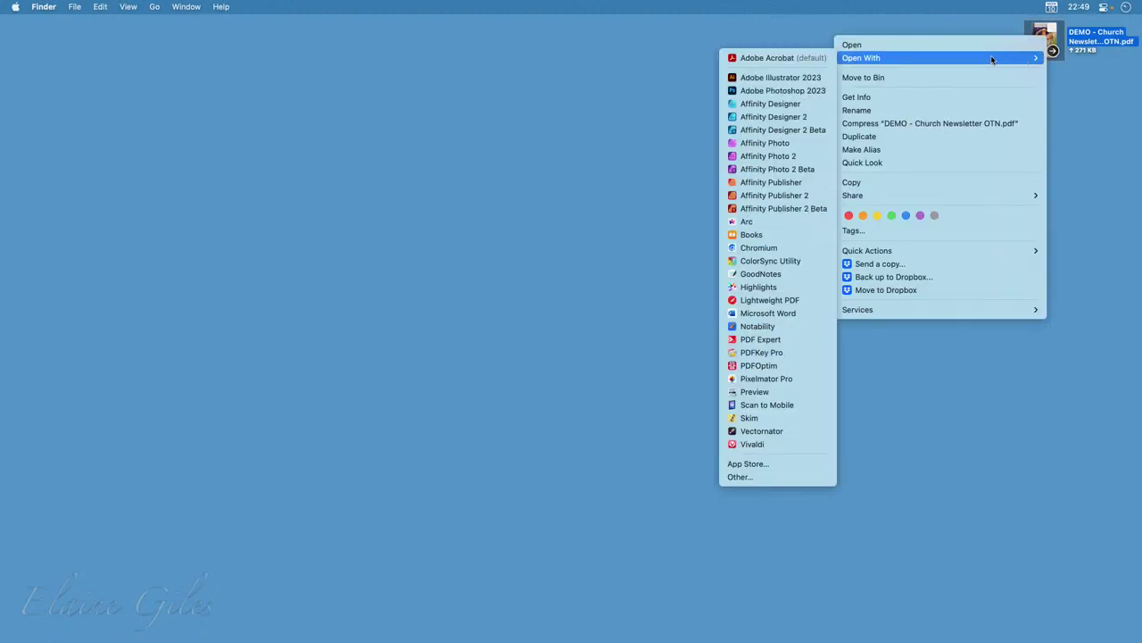
click(765, 393)
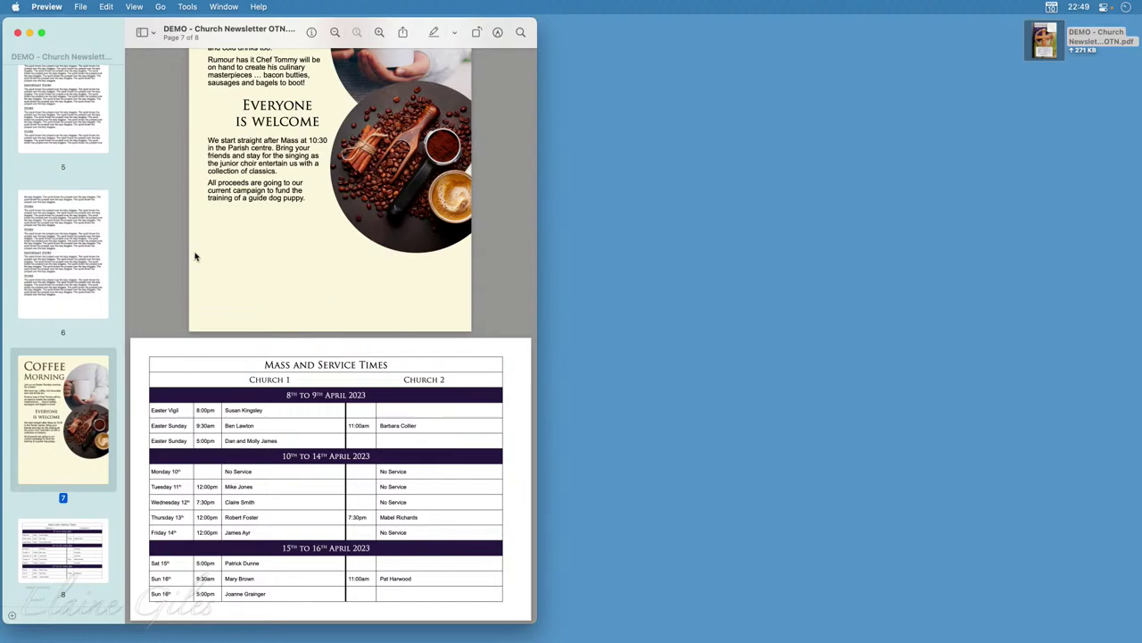
Centre and enlarge the Preview window, and go back to the newsletter's cover page.
scroll(89, 250, up, 10)
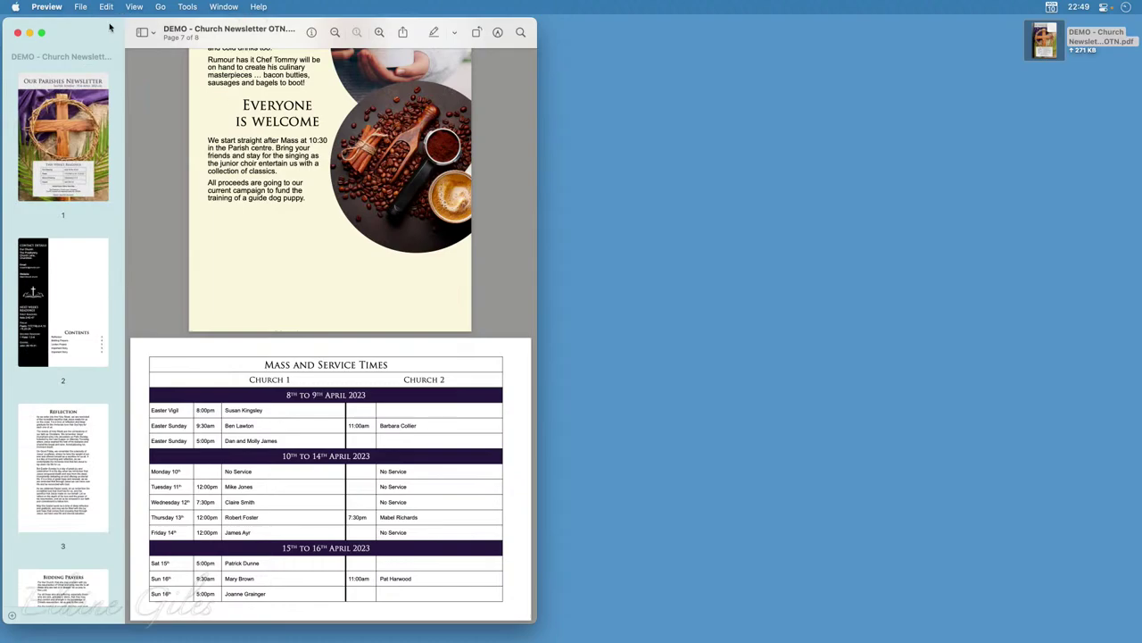
drag(86, 32, 385, 12)
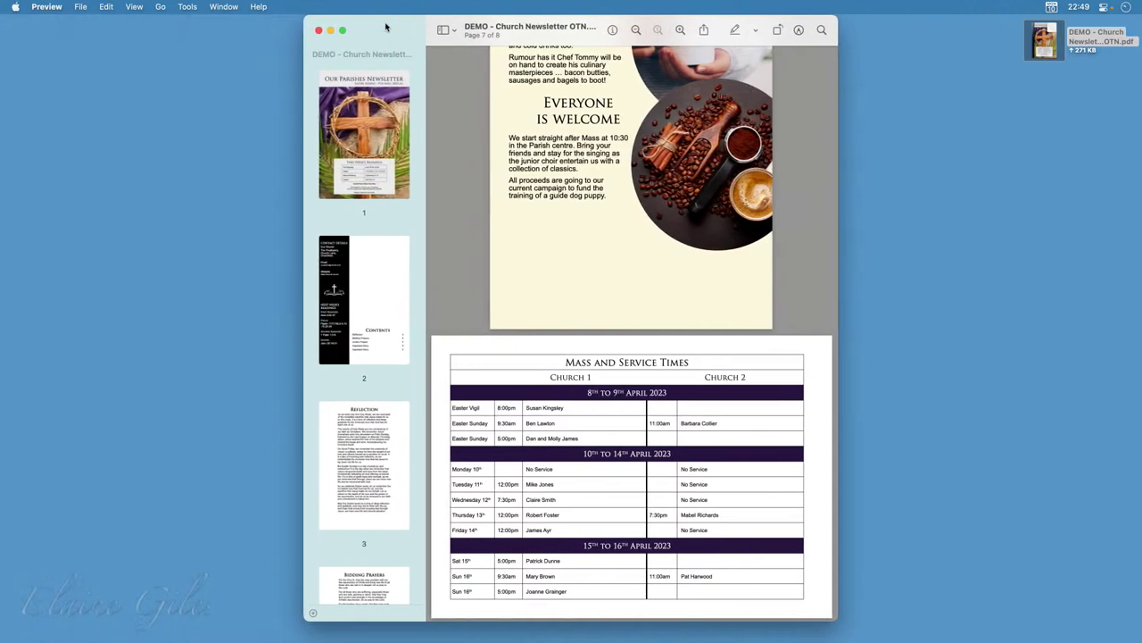
double_click(389, 29)
scroll(505, 214, up, 15)
scroll(548, 258, up, 15)
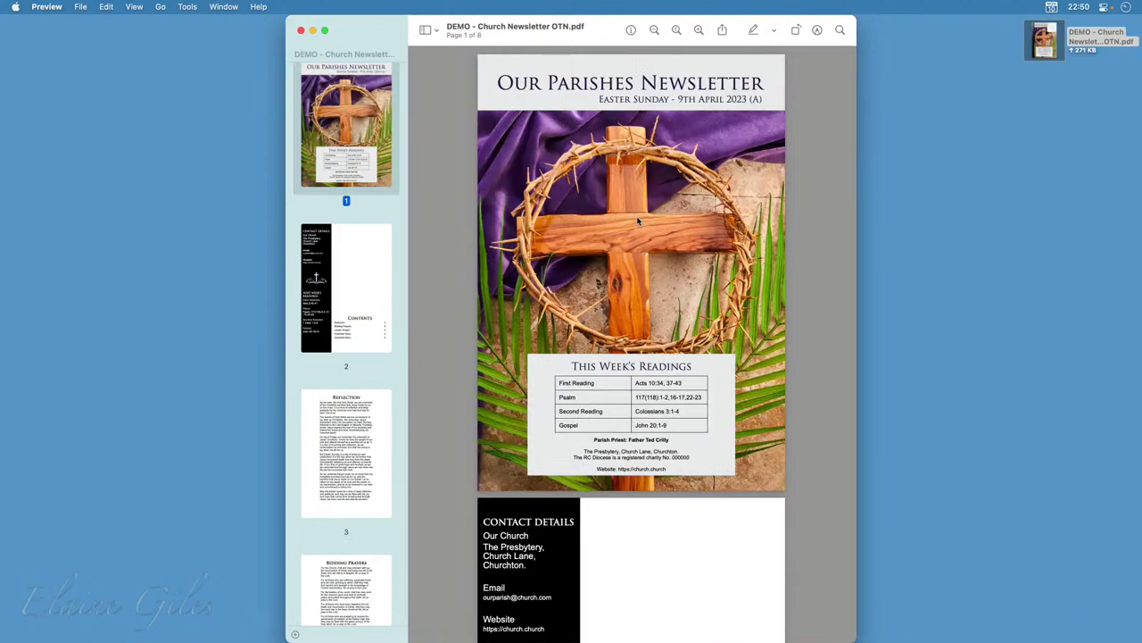
Check the landscape Mass and Service Times table on page 8, and return to the cover page.
click(80, 5)
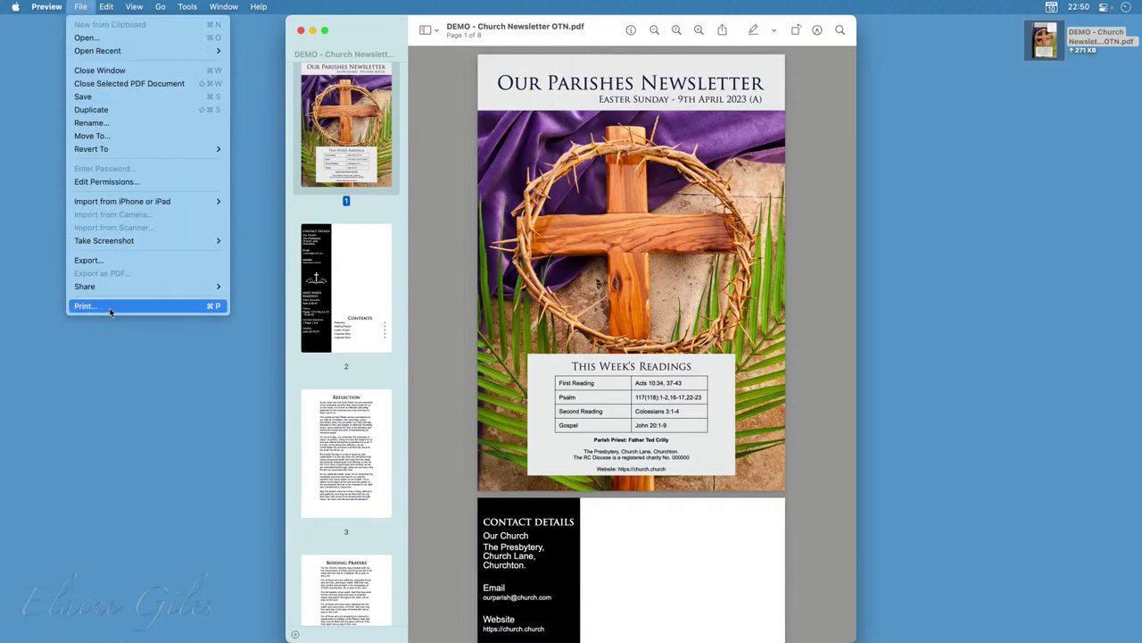
click(191, 426)
scroll(345, 485, down, 10)
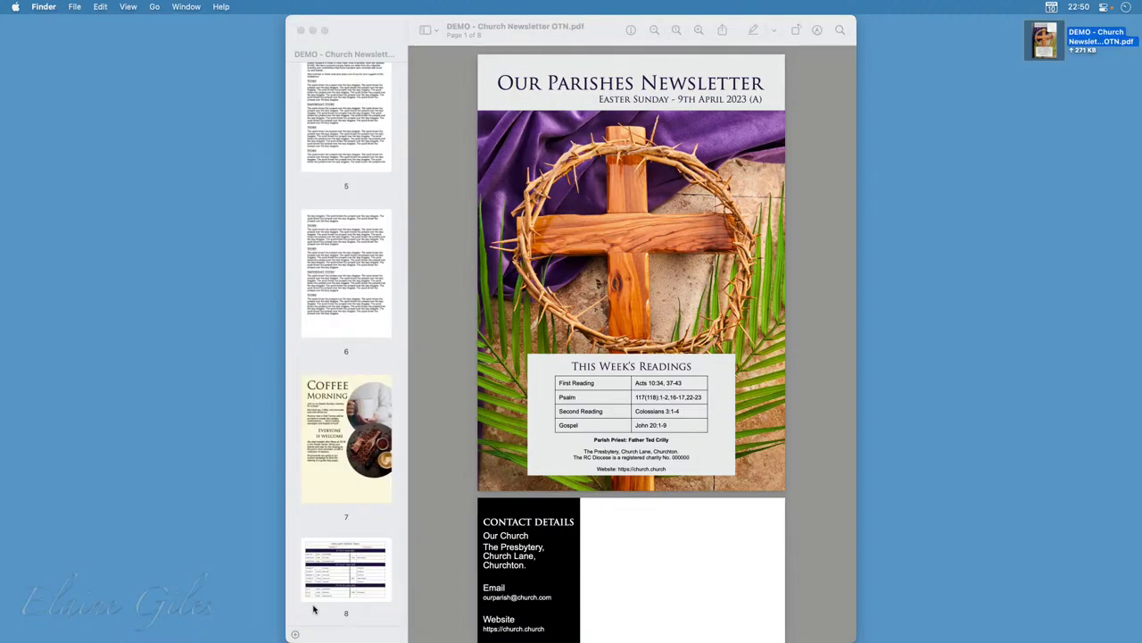
click(354, 555)
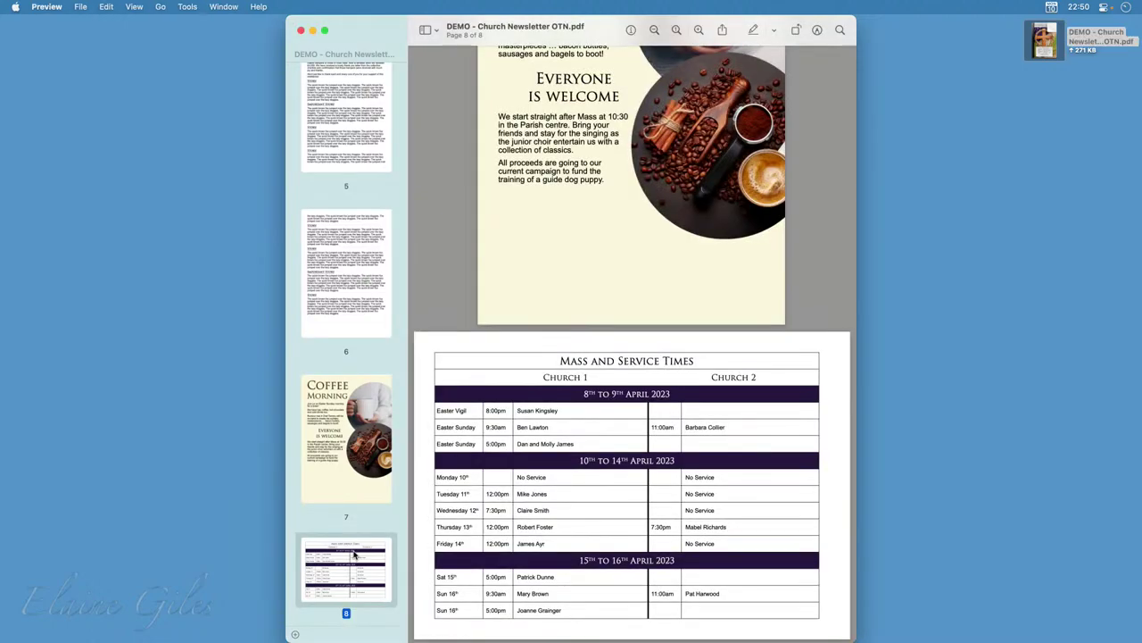
scroll(354, 555, up, 10)
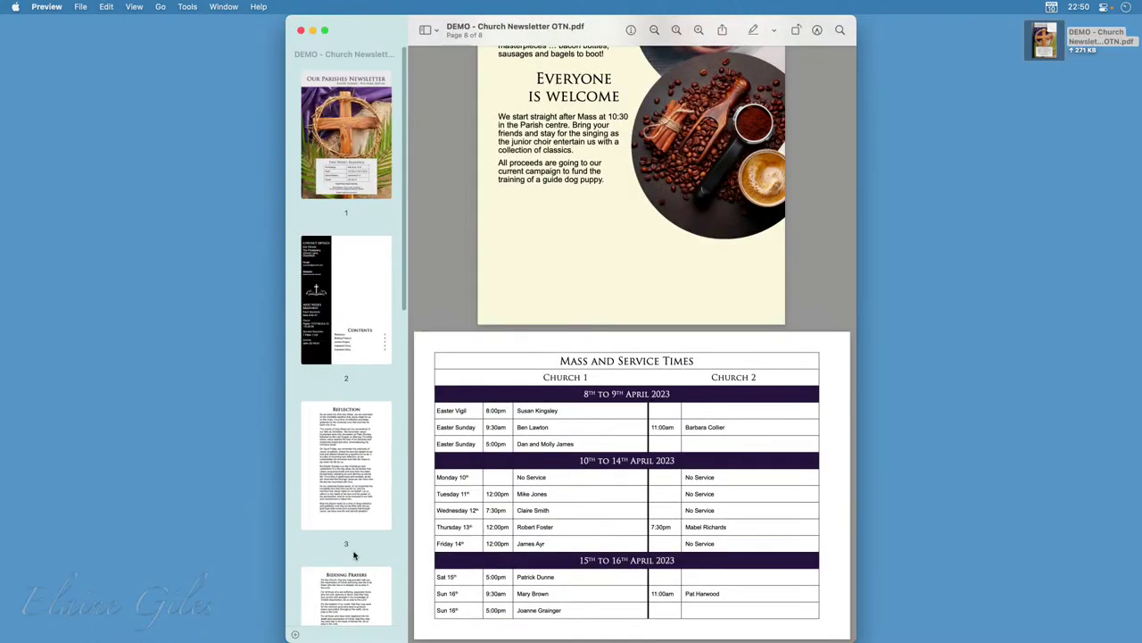
click(357, 148)
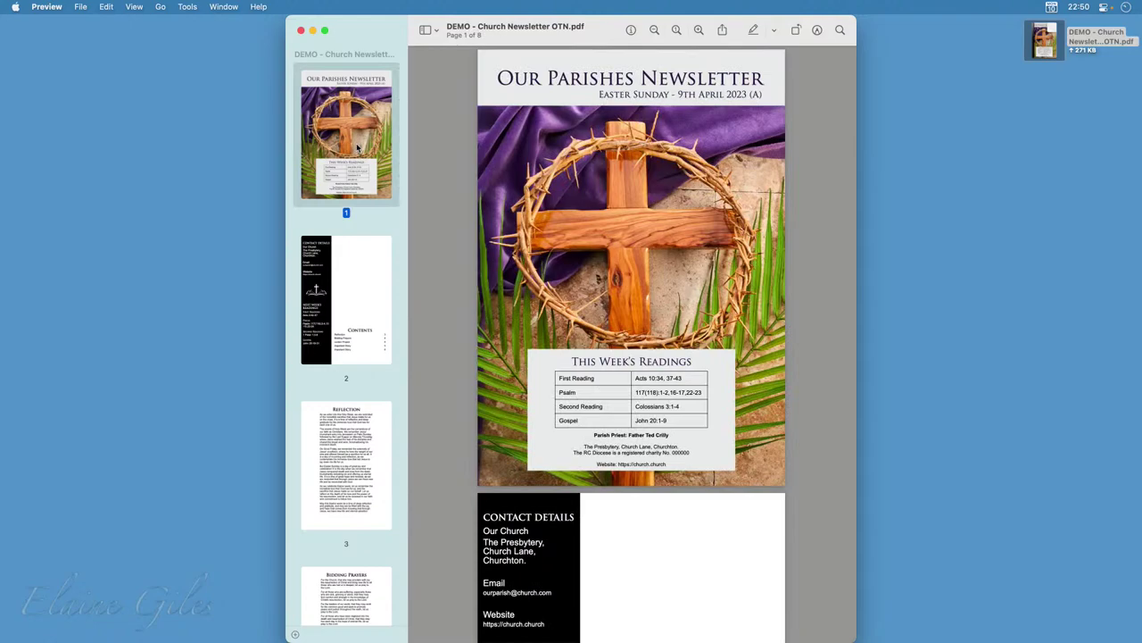
Export a PDF copy to the desktop with the Sepia Tone Quartz filter, named DEMO - Church Newsletter OTN - Sepia.
click(79, 7)
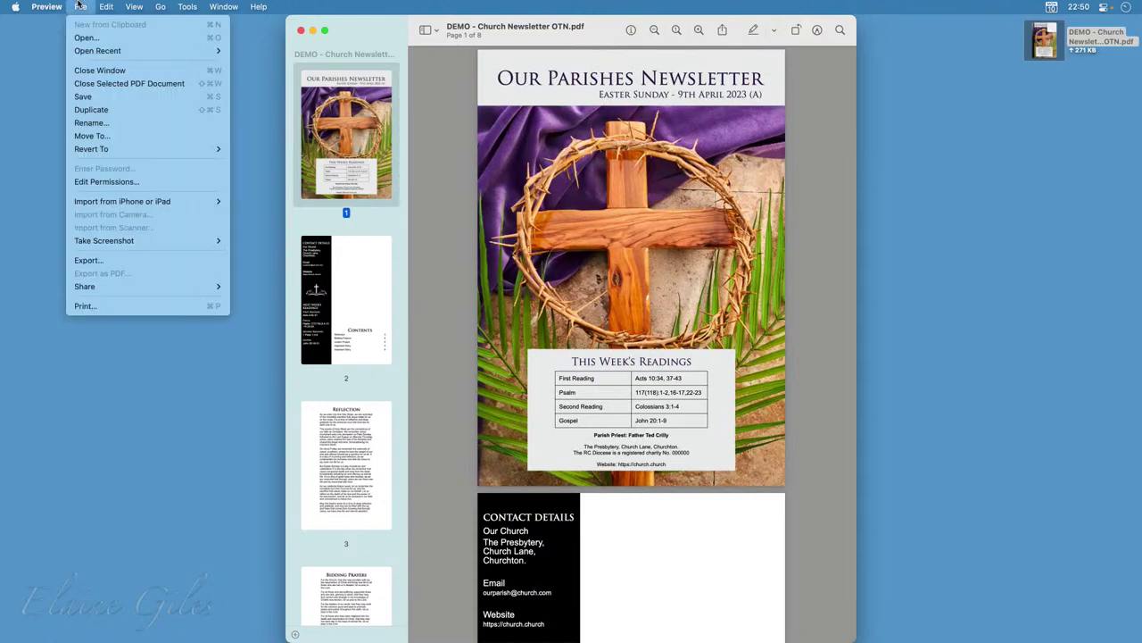
click(108, 261)
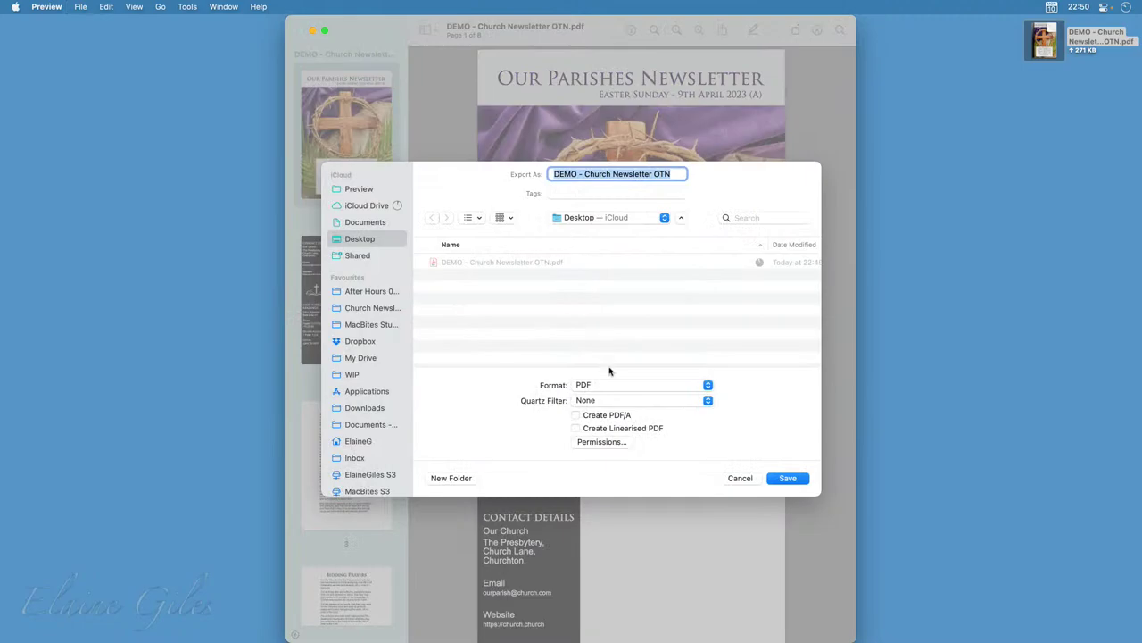
click(589, 386)
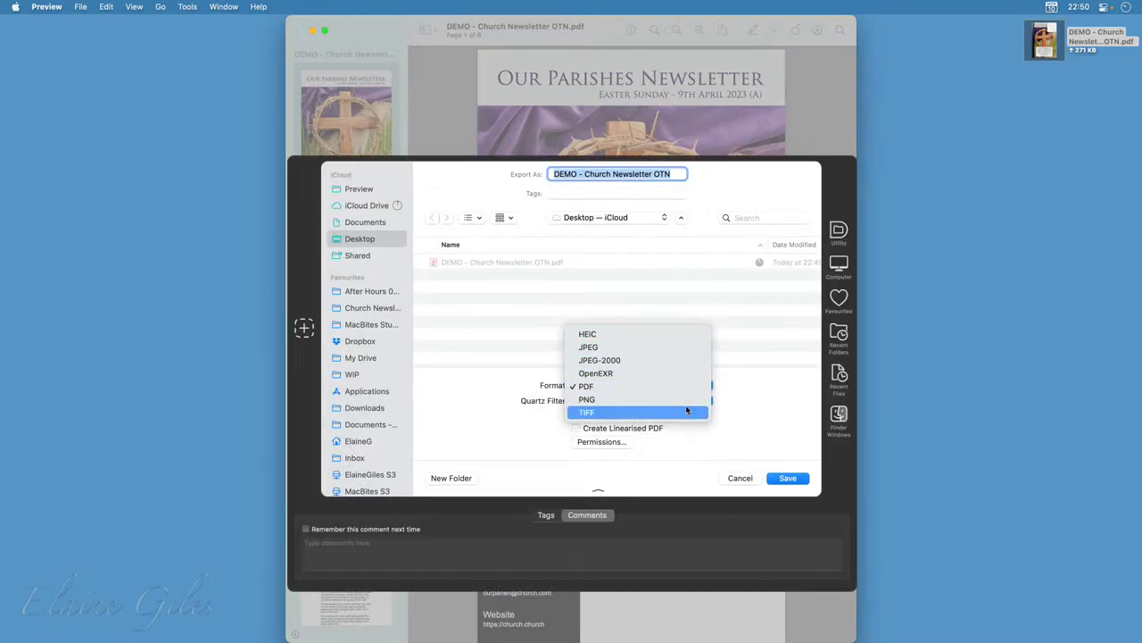
click(765, 373)
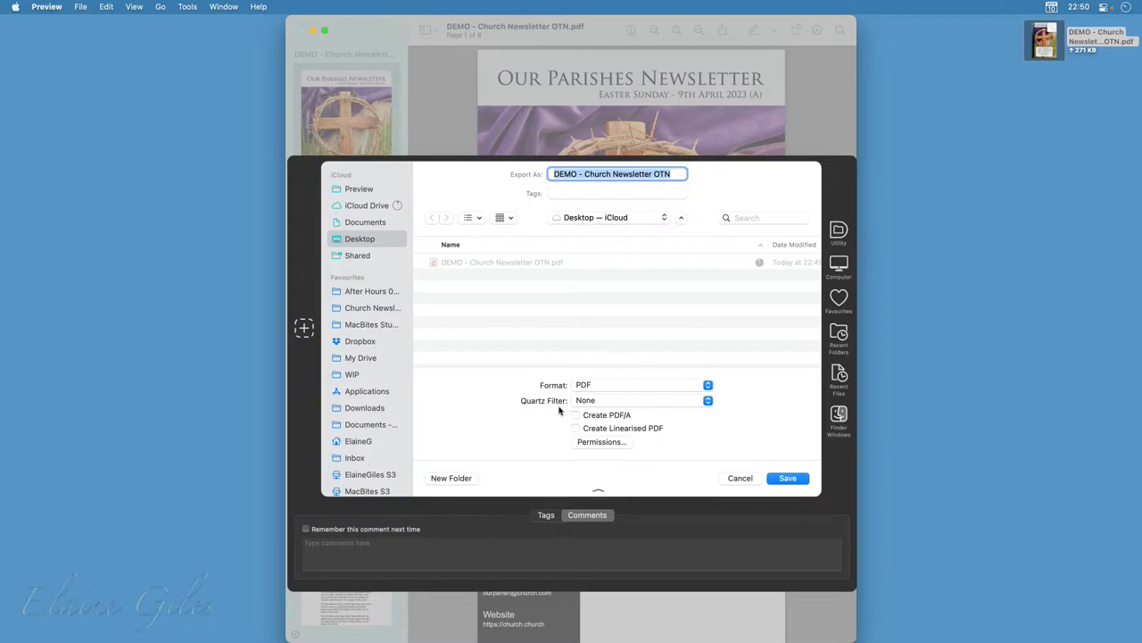
click(604, 401)
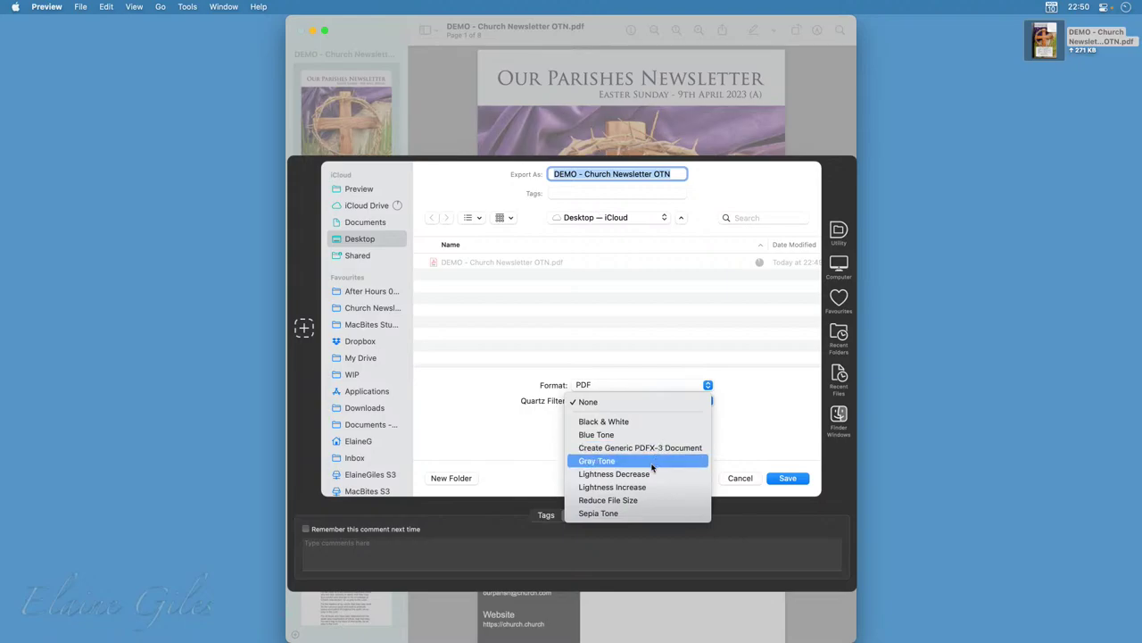
click(693, 515)
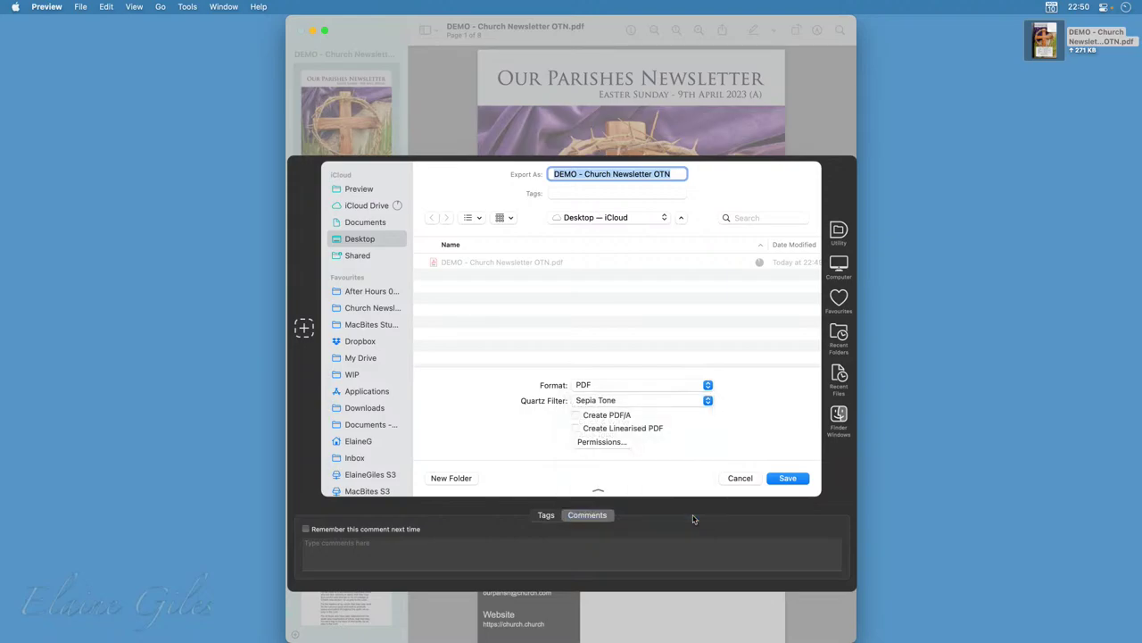
key(Right)
text(-)
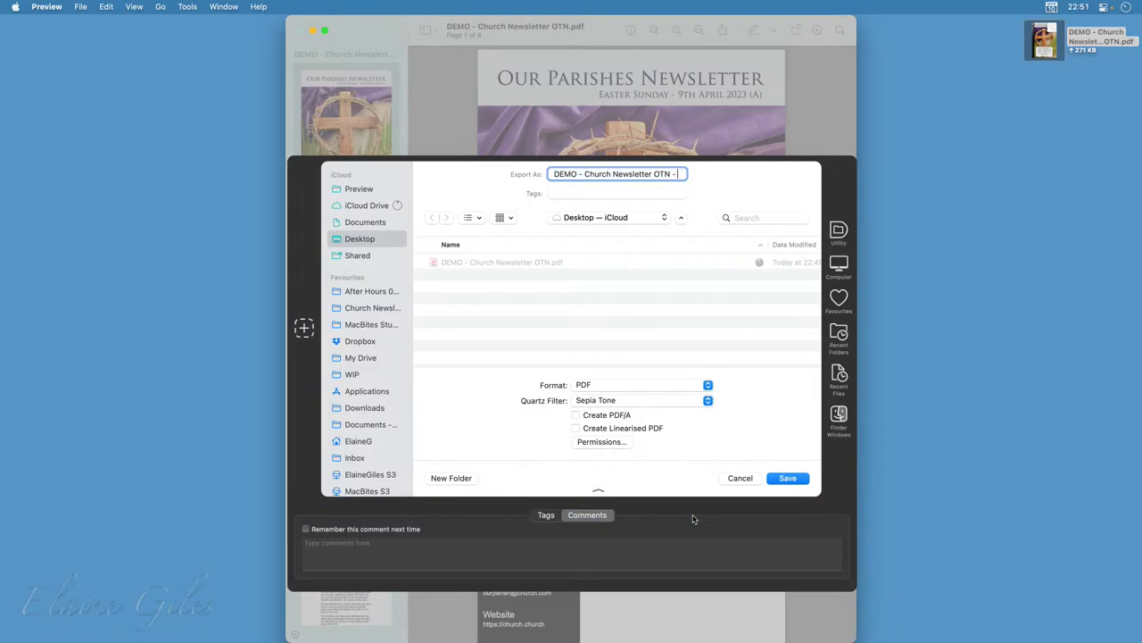
text( Sepia)
key(Return)
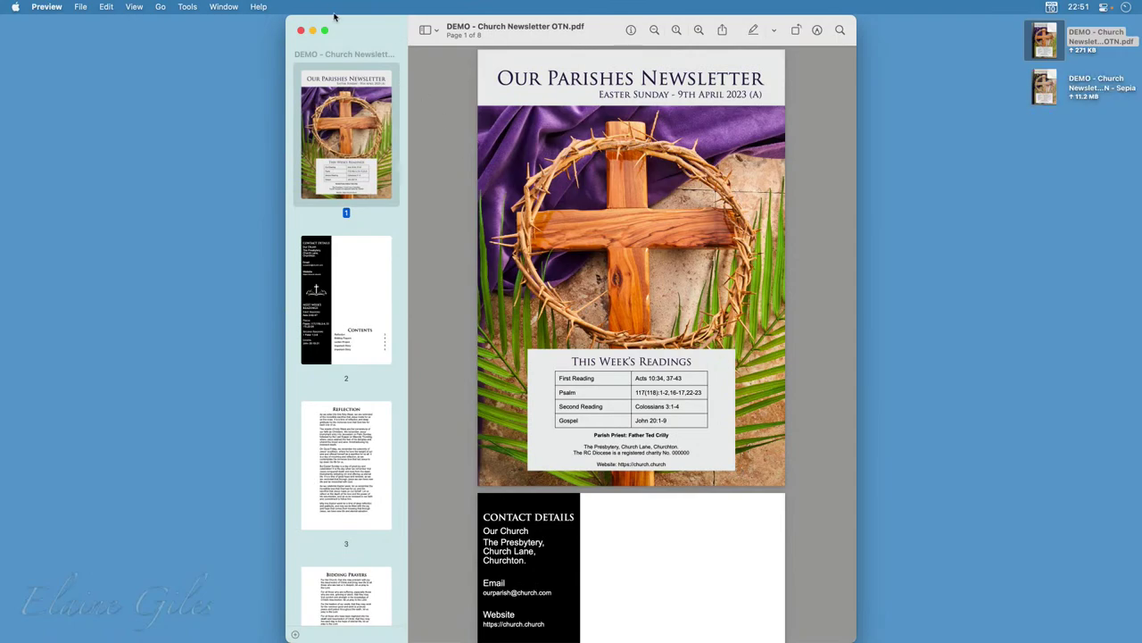
Export another PDF copy with the Blue Tone Quartz filter, named DEMO - Church Newsletter OTN - Blue.
click(79, 7)
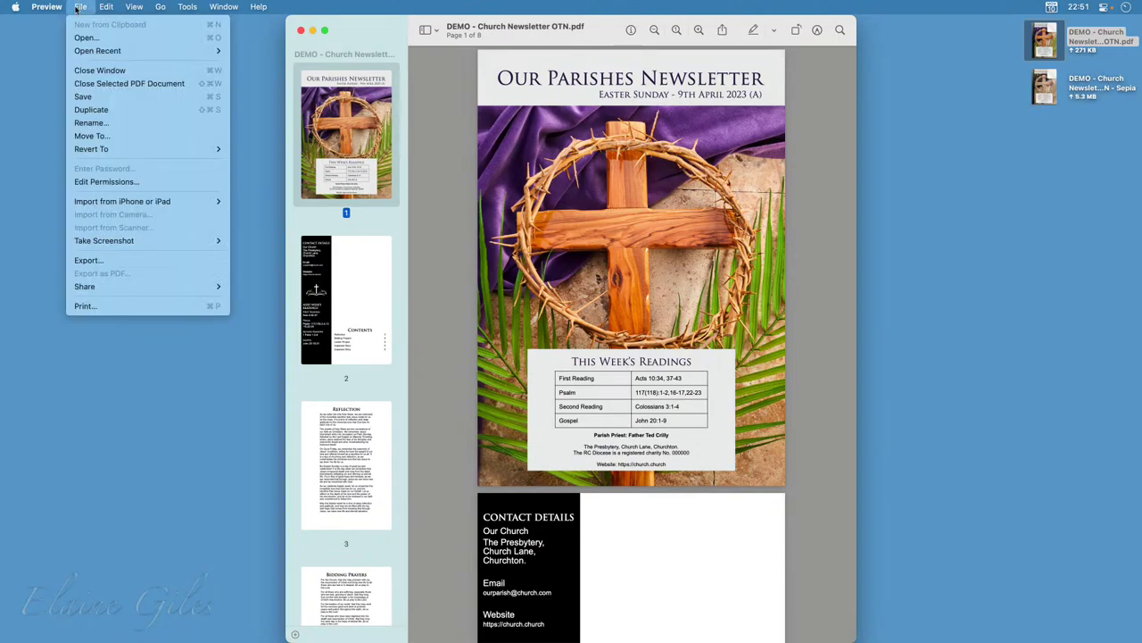
click(112, 259)
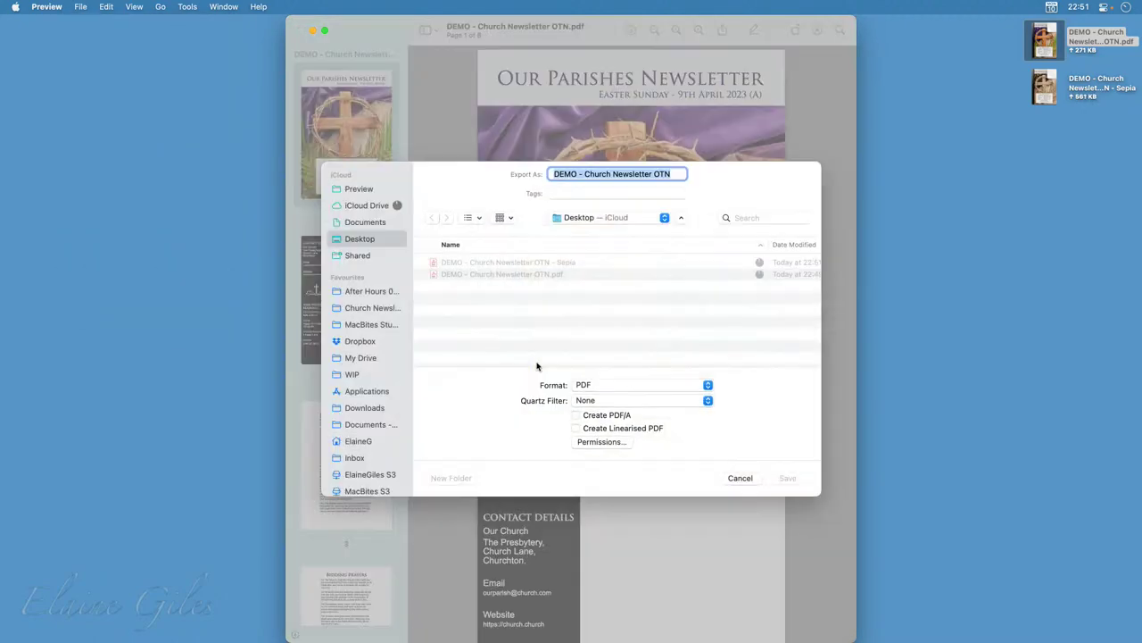
click(587, 400)
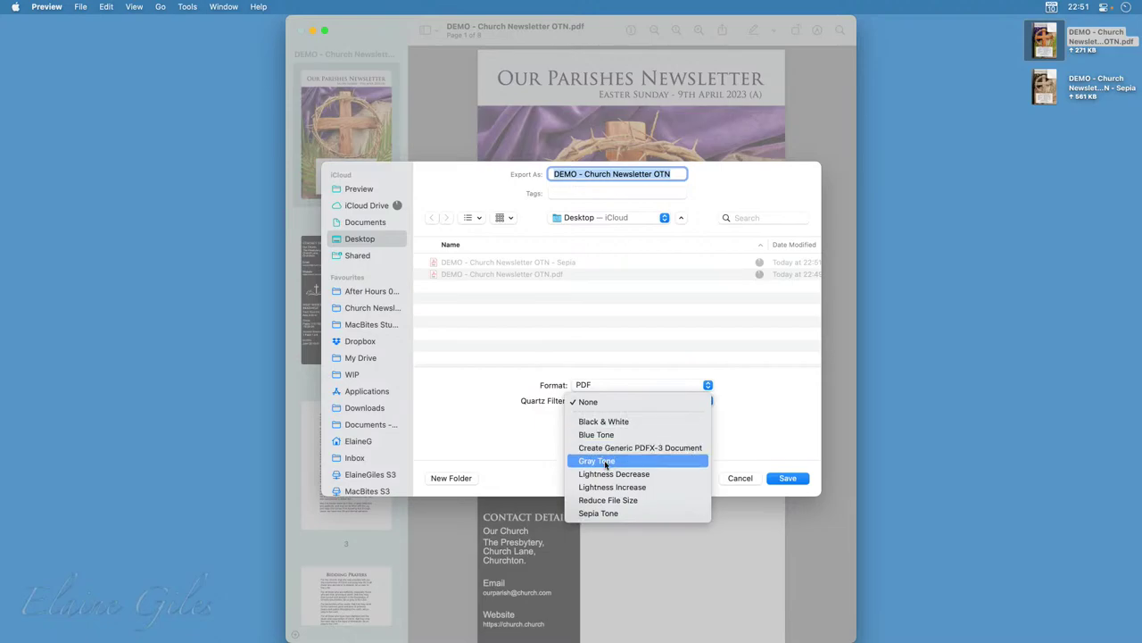
click(596, 435)
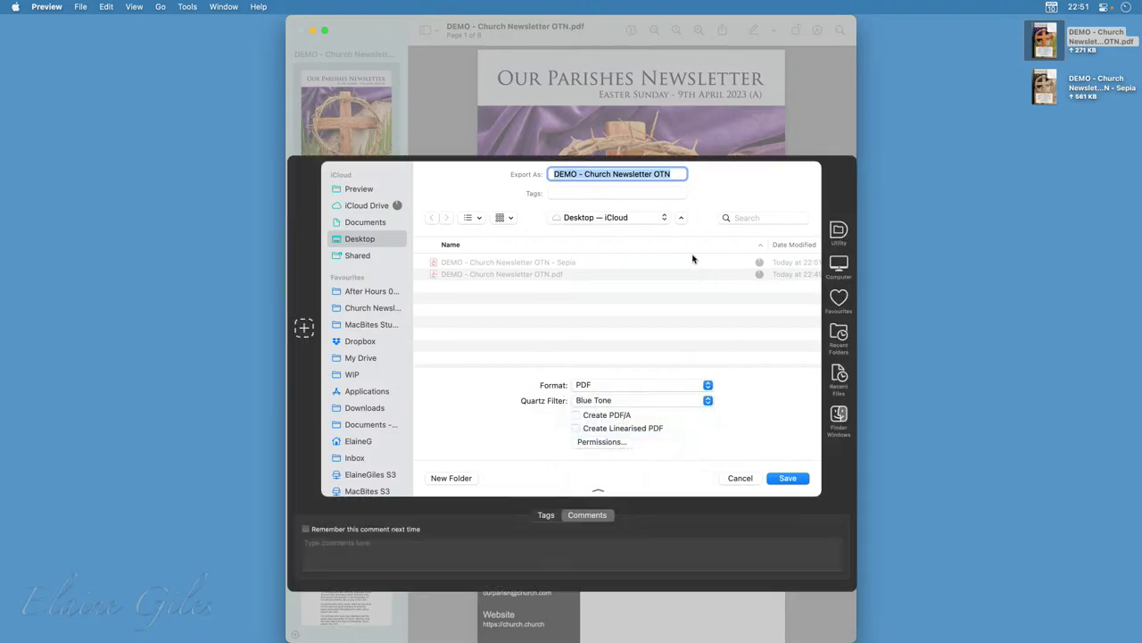
key(Right)
text(- Blue)
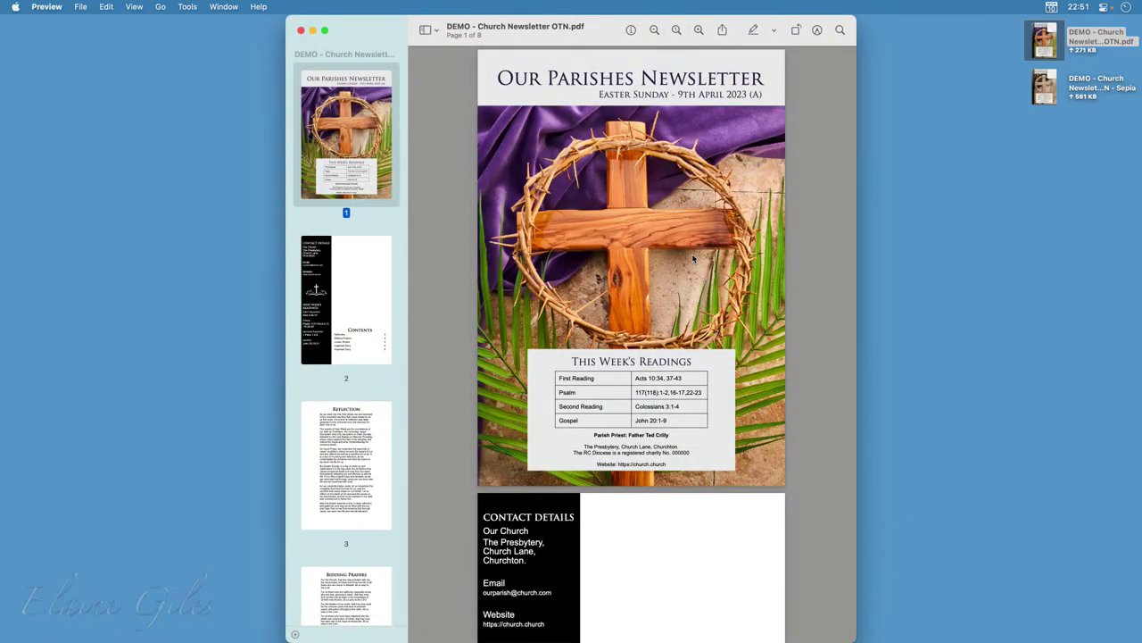
Export a third PDF copy with the Gray Tone Quartz filter, named DEMO - Church Newsletter OTN - Grey.
click(78, 6)
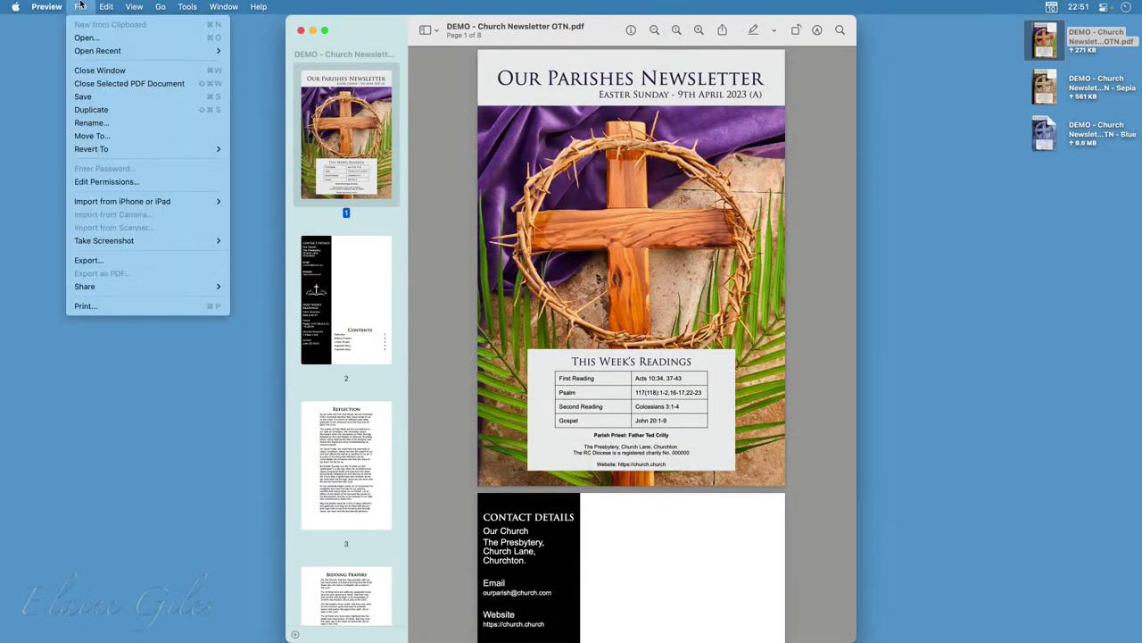
click(123, 260)
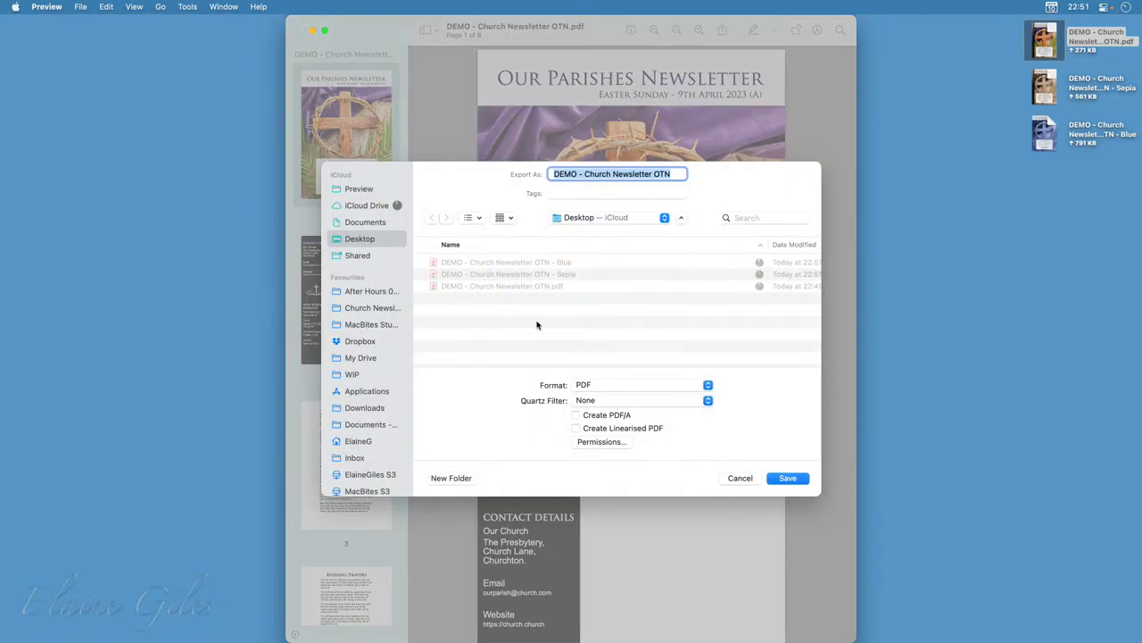
key(Right)
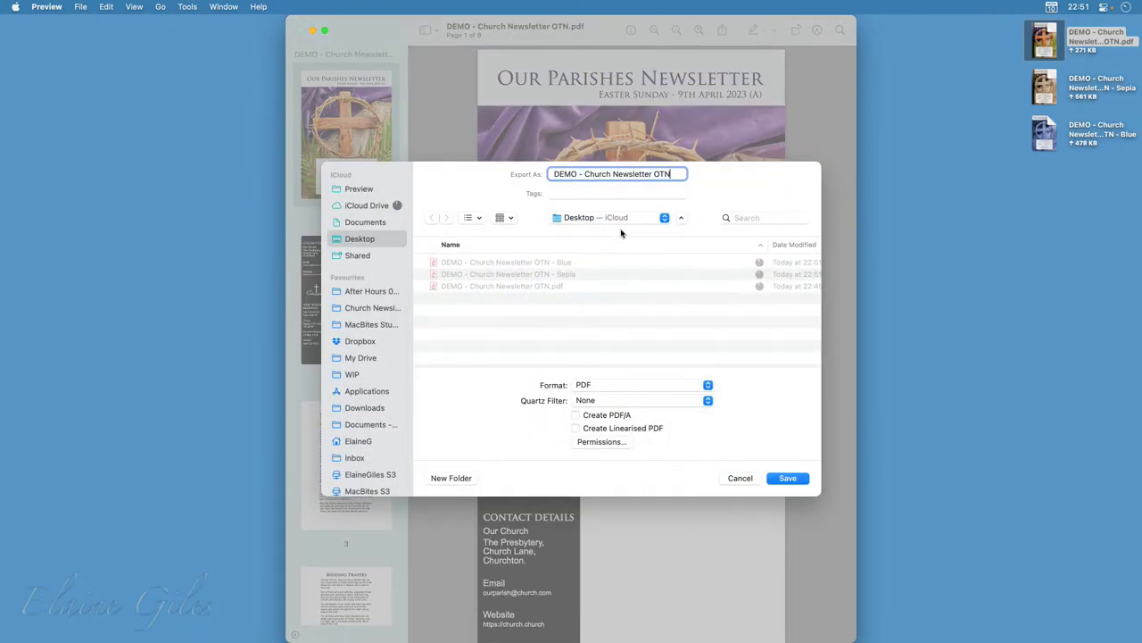
text(- Grey)
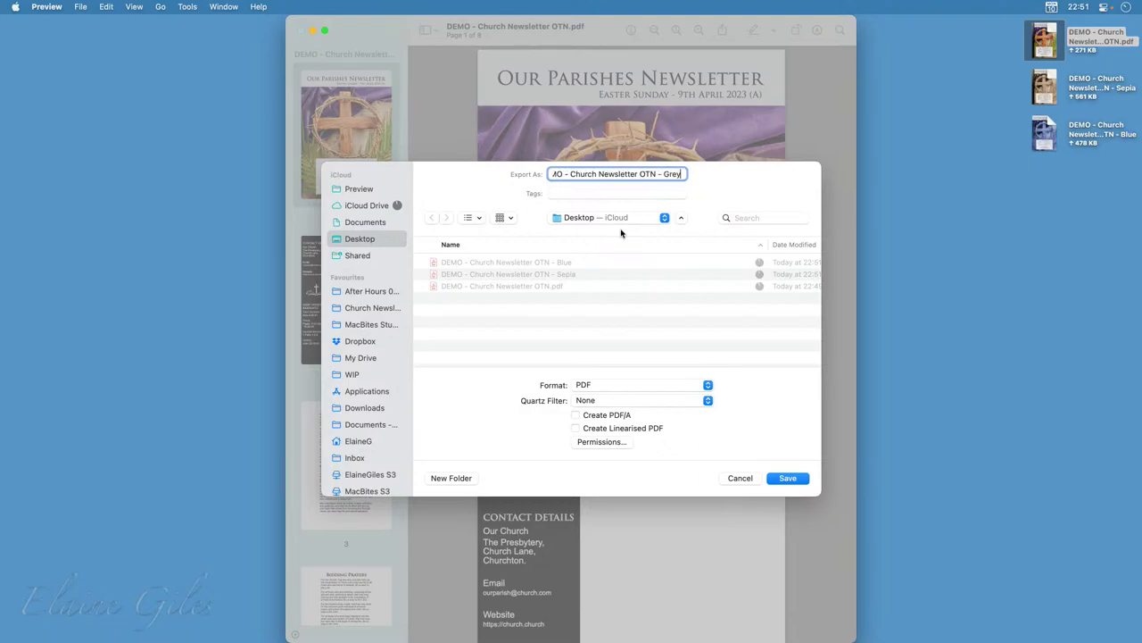
click(624, 403)
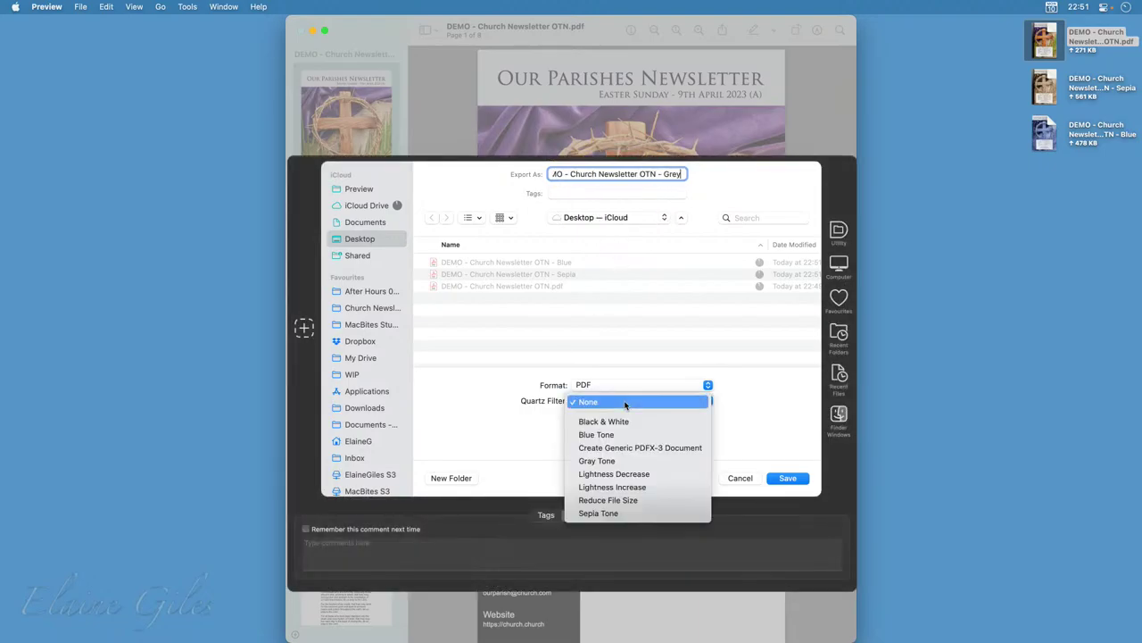
click(622, 462)
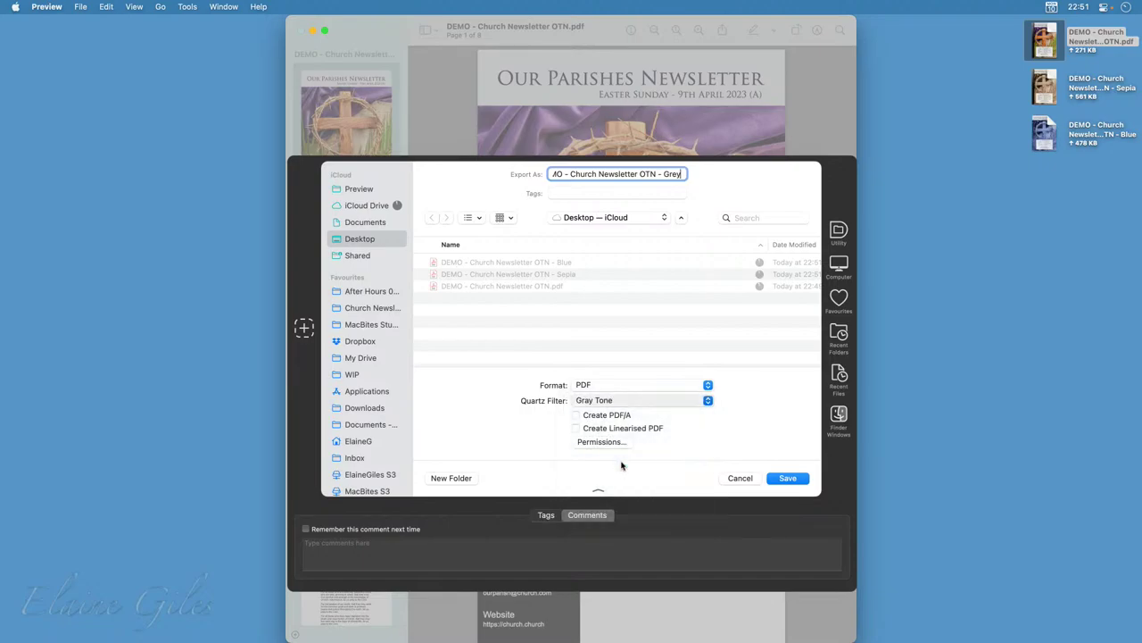
click(788, 480)
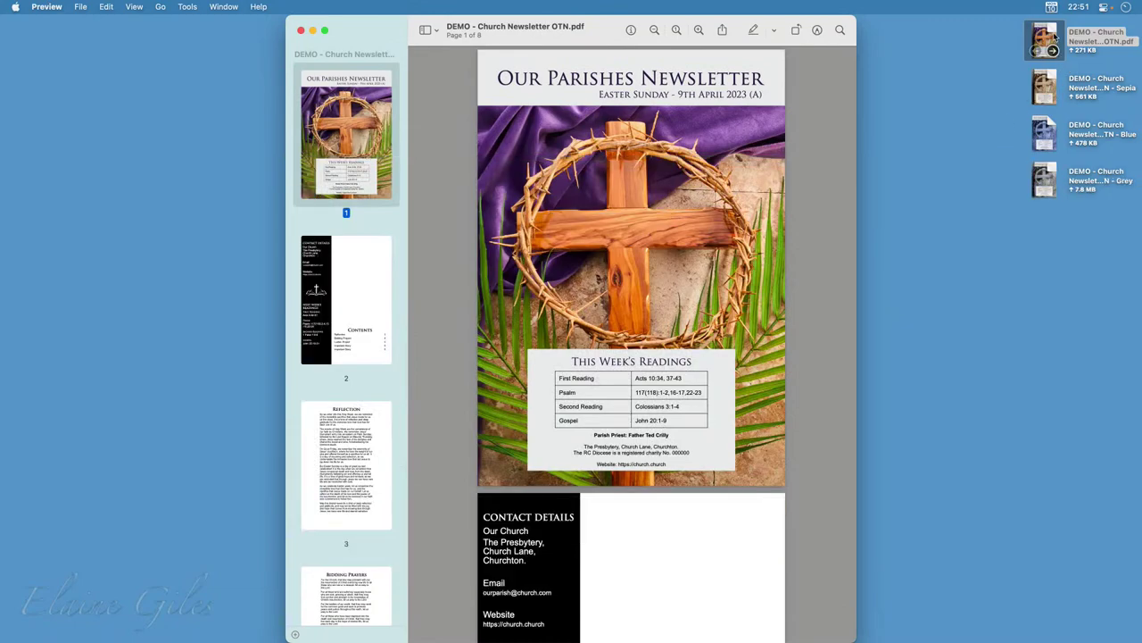
Open the Sepia copy from the desktop in Acrobat and look through its page thumbnails.
click(1053, 85)
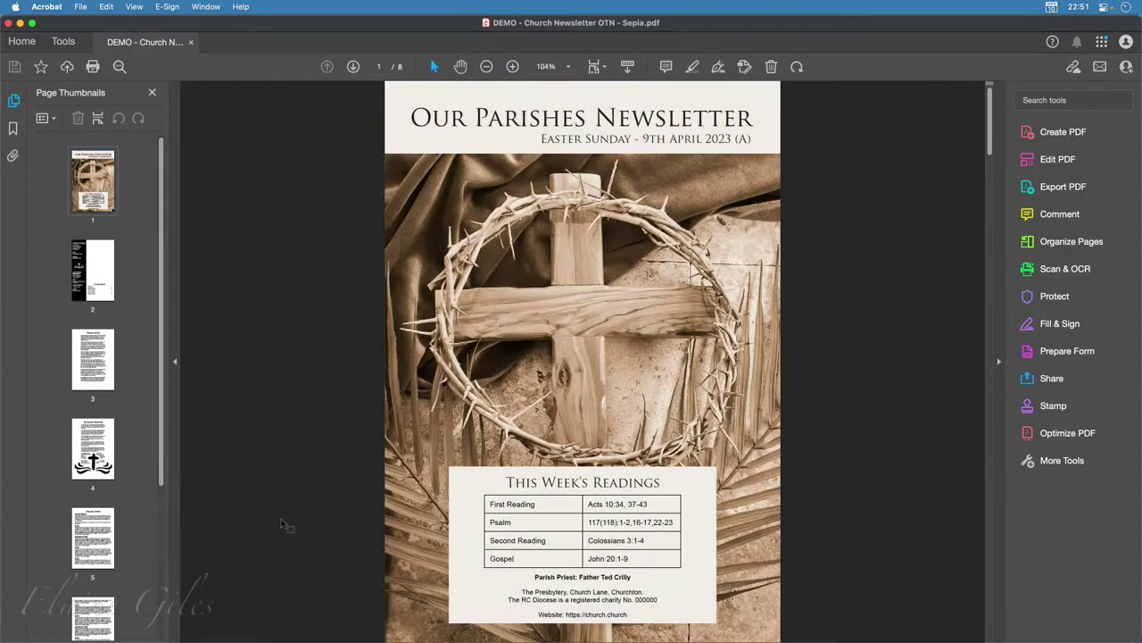
scroll(93, 614, down, 4)
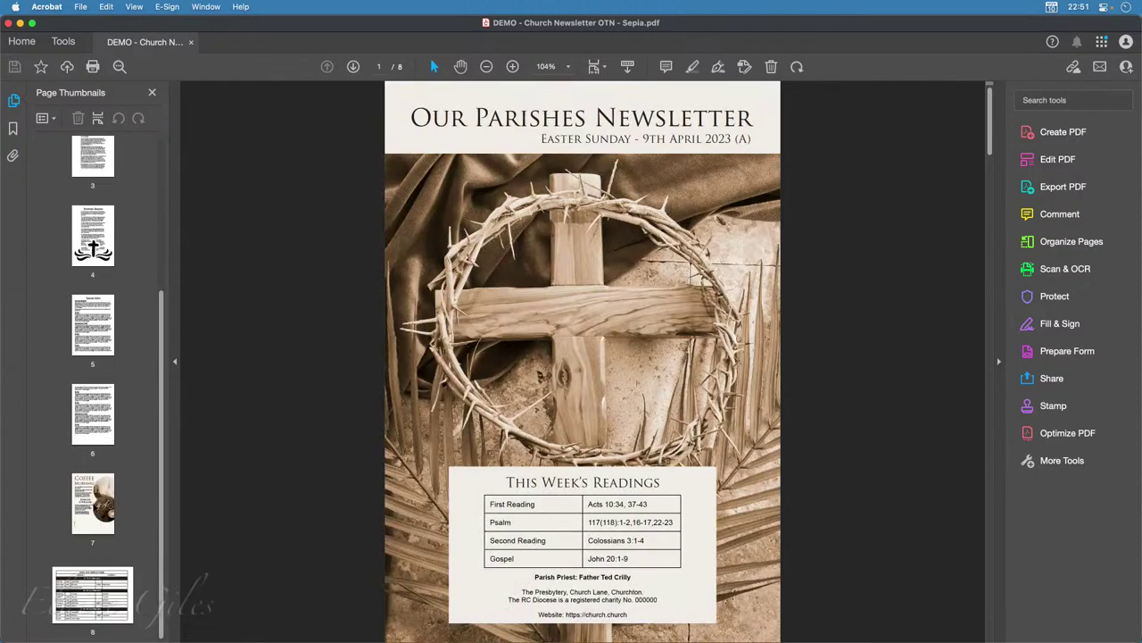
click(96, 507)
key(Home)
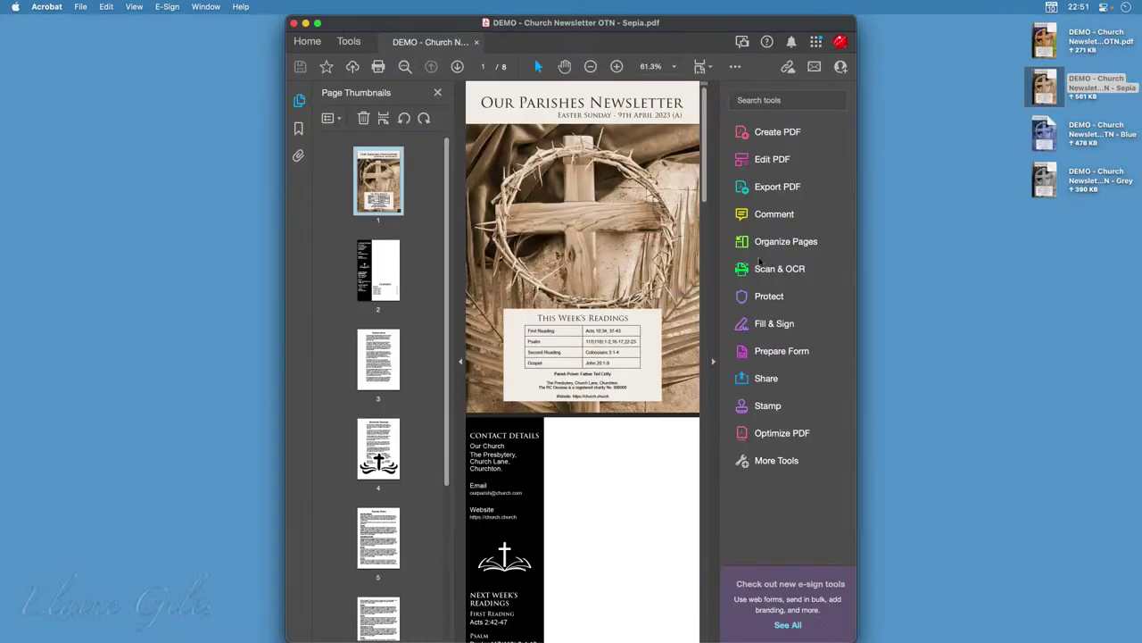
Open the Blue and Grey copies in Acrobat, enlarge the window, and compare their cover pages.
click(1050, 130)
key(super+o)
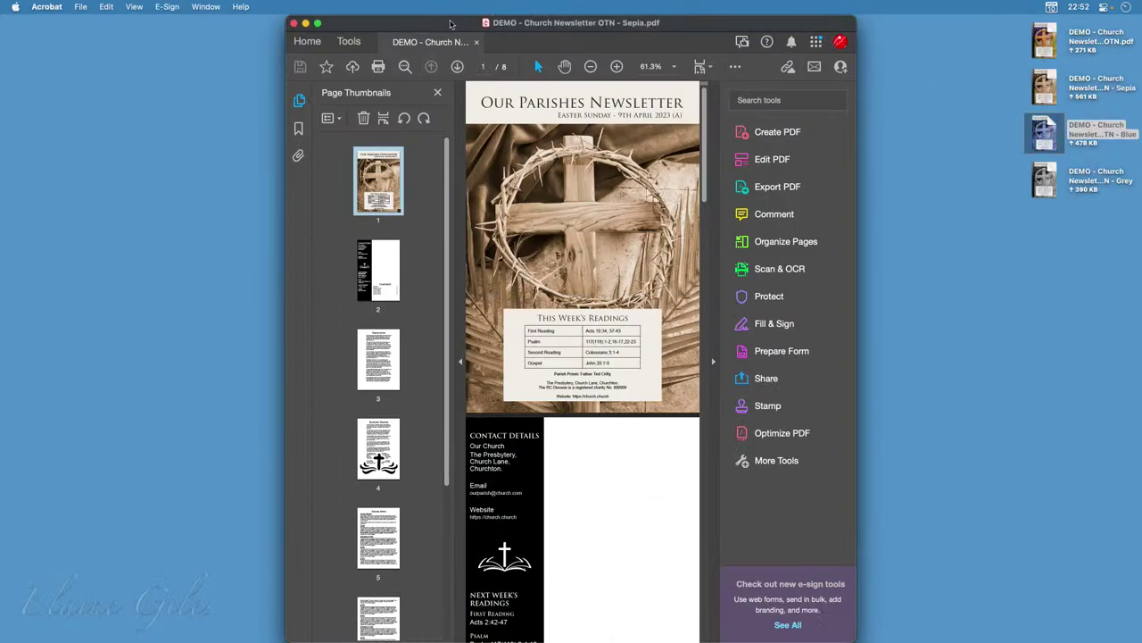
drag(1044, 179, 425, 21)
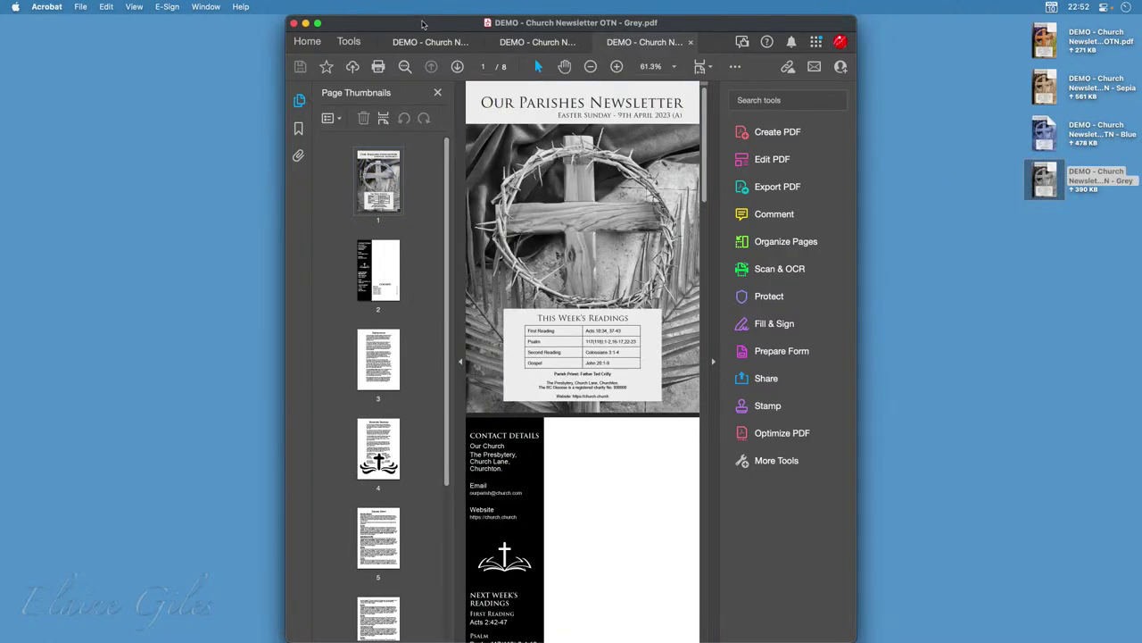
double_click(423, 23)
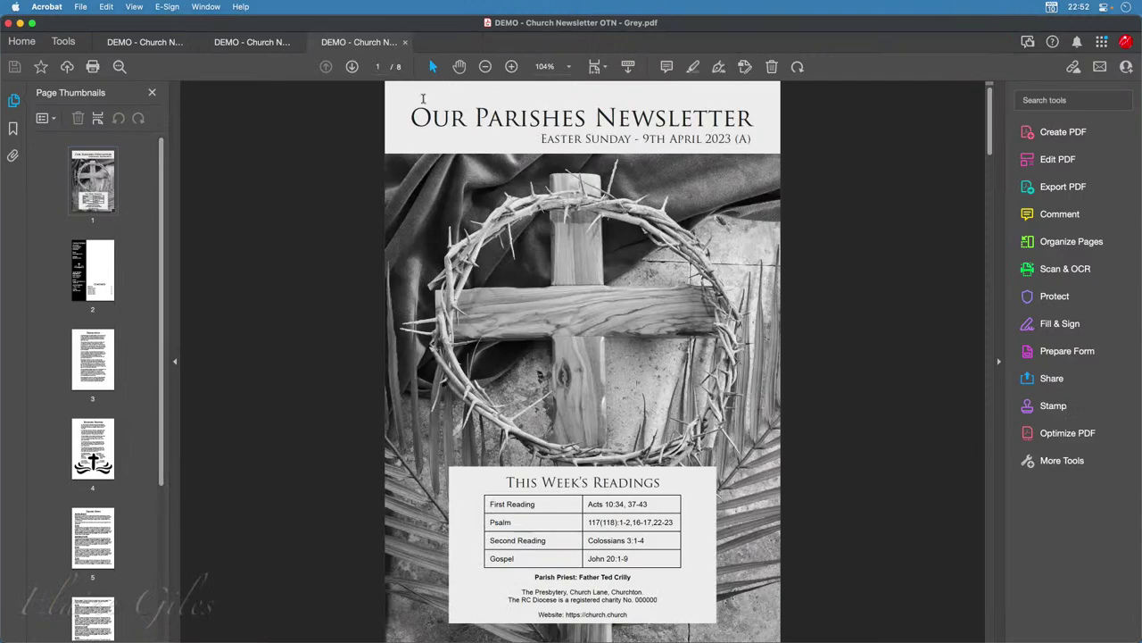
click(255, 42)
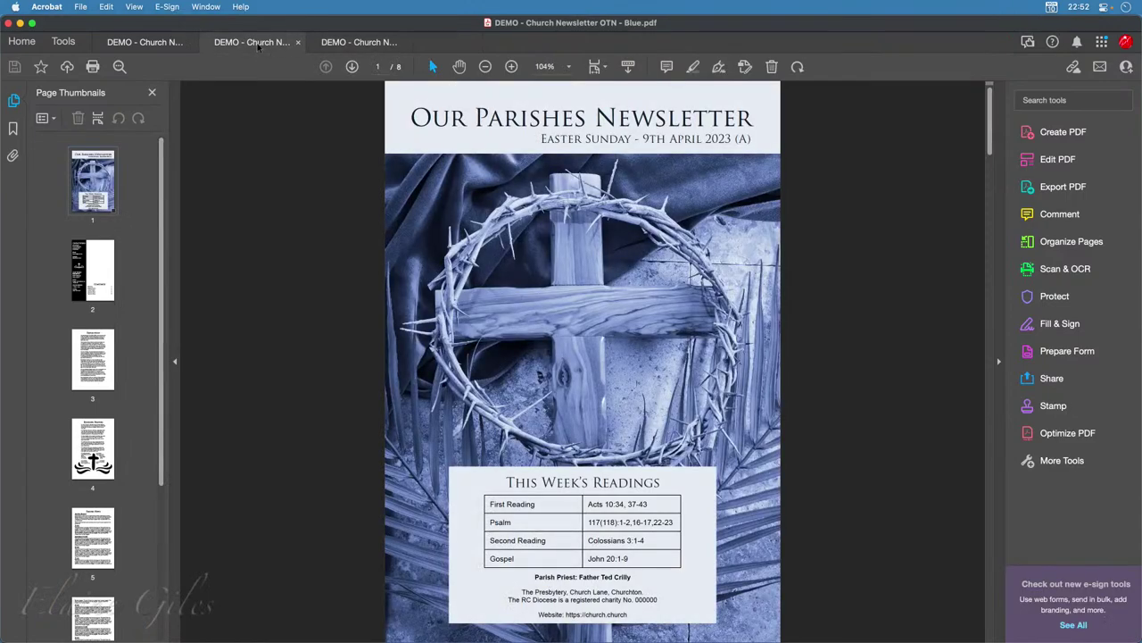
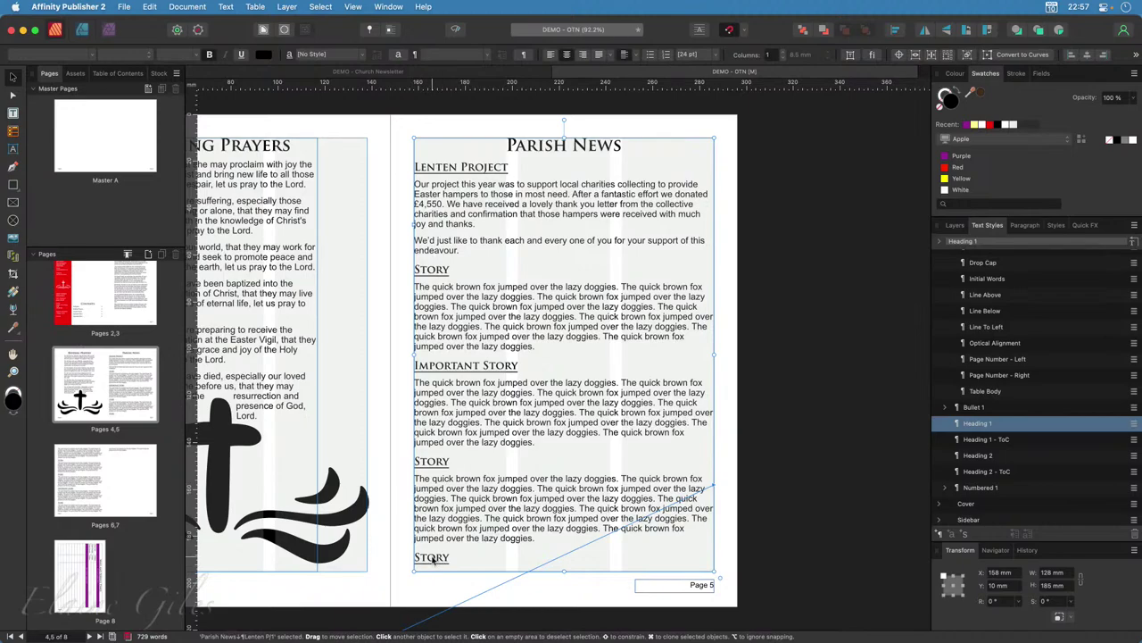
Check where the text breaks between pages 5 and 6, and open the Heading 2 style of page 5's last Story heading for editing.
click(90, 503)
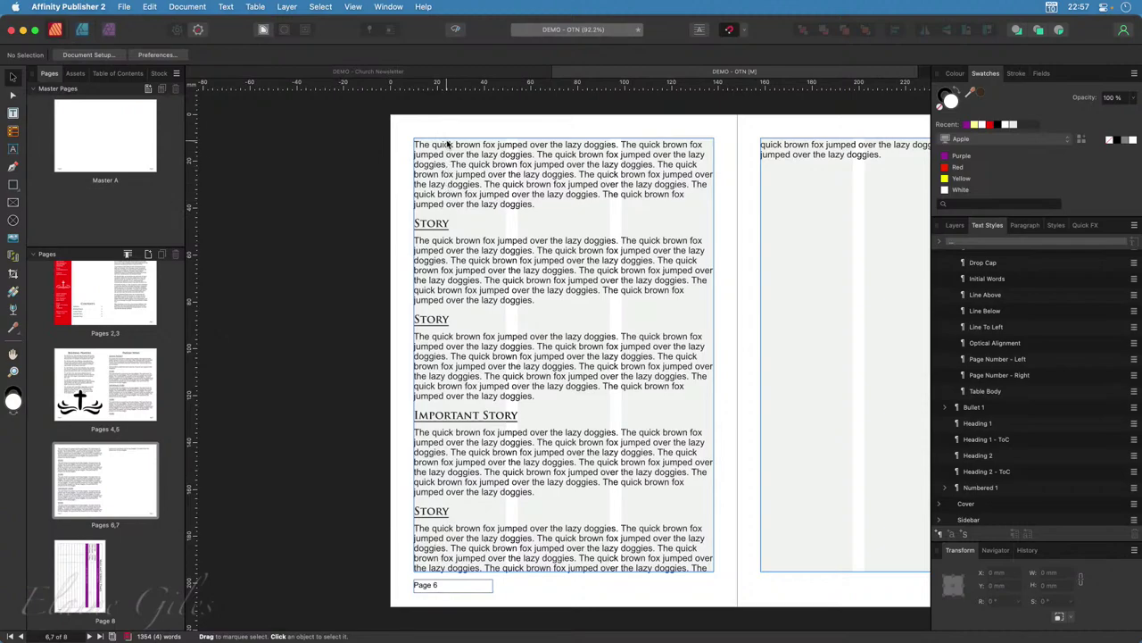
click(110, 402)
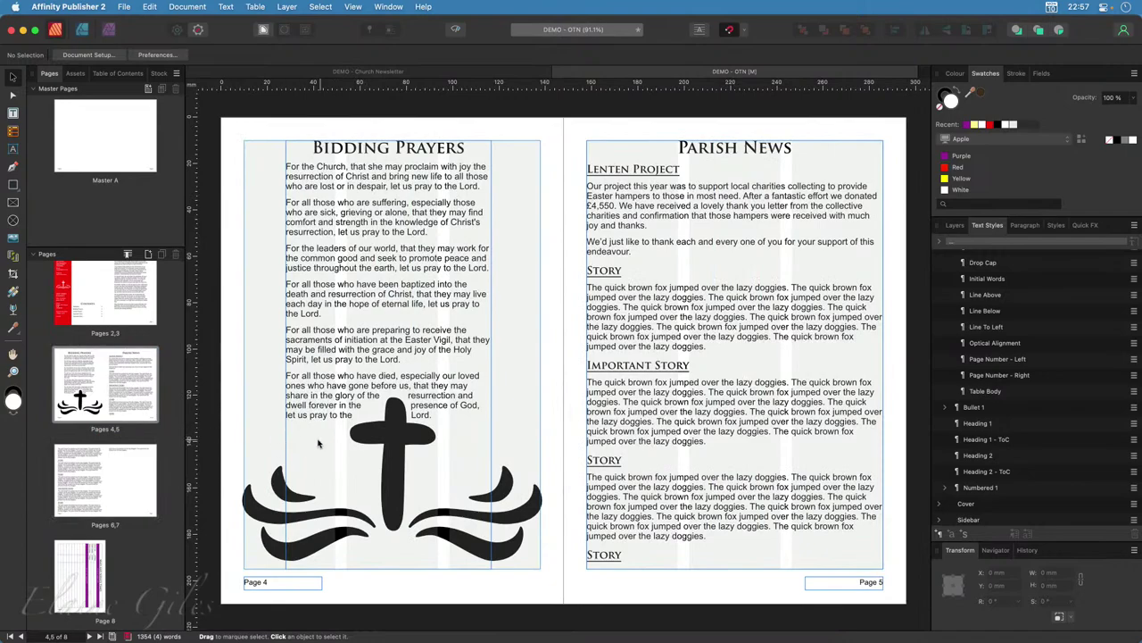
click(625, 558)
double_click(624, 558)
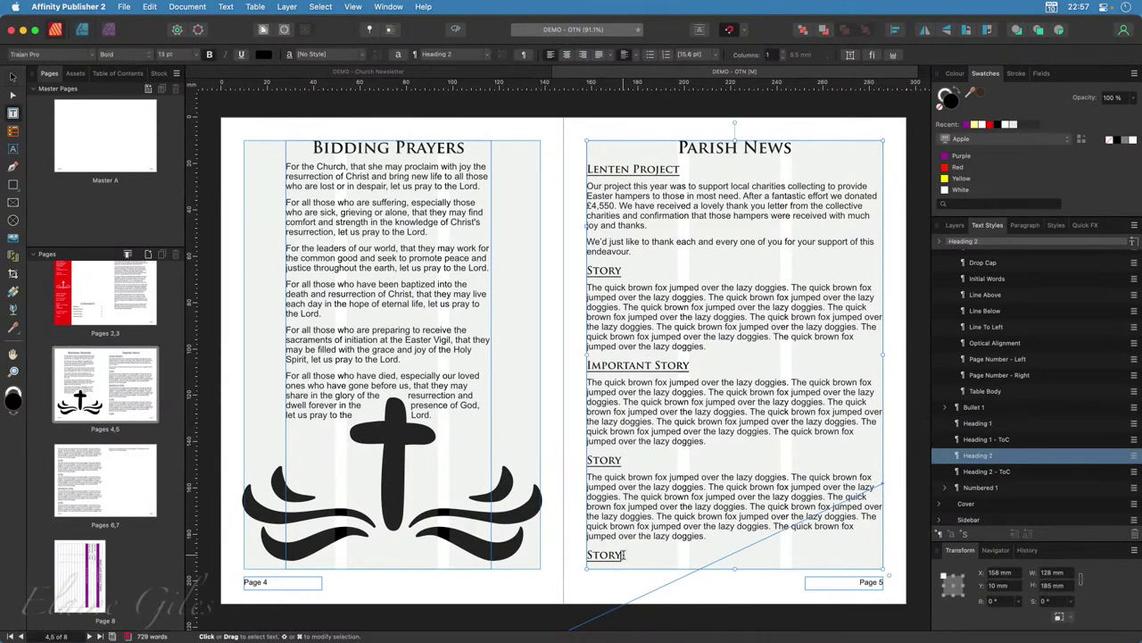
right_click(999, 460)
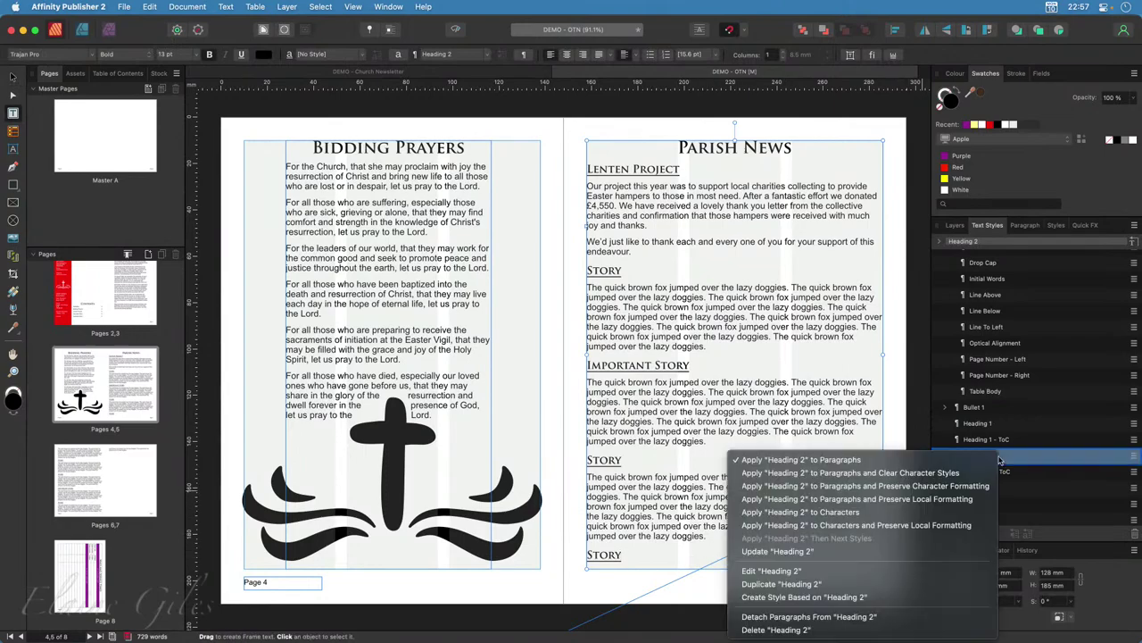
click(840, 570)
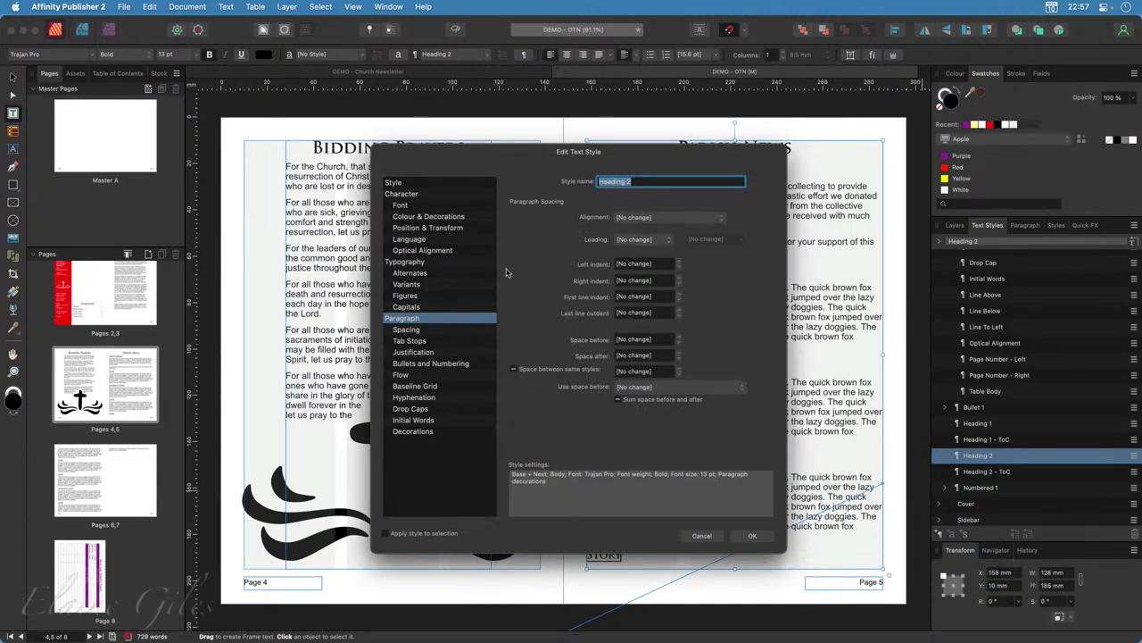
Look through the Heading 2 style's character, typography and paragraph spacing settings.
click(431, 333)
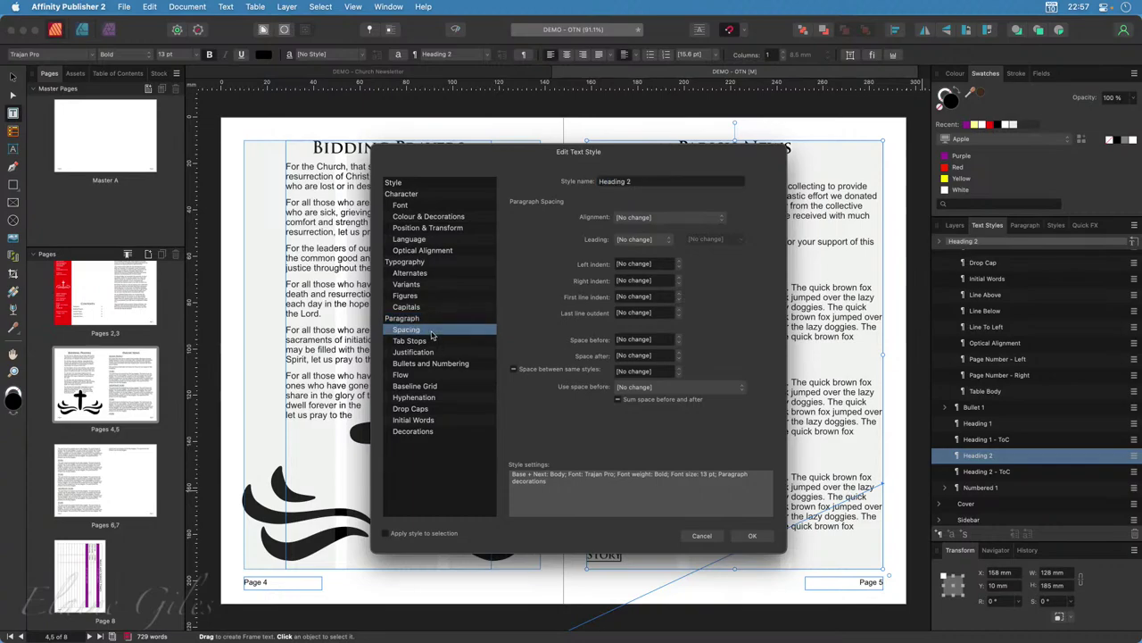
click(425, 184)
click(427, 196)
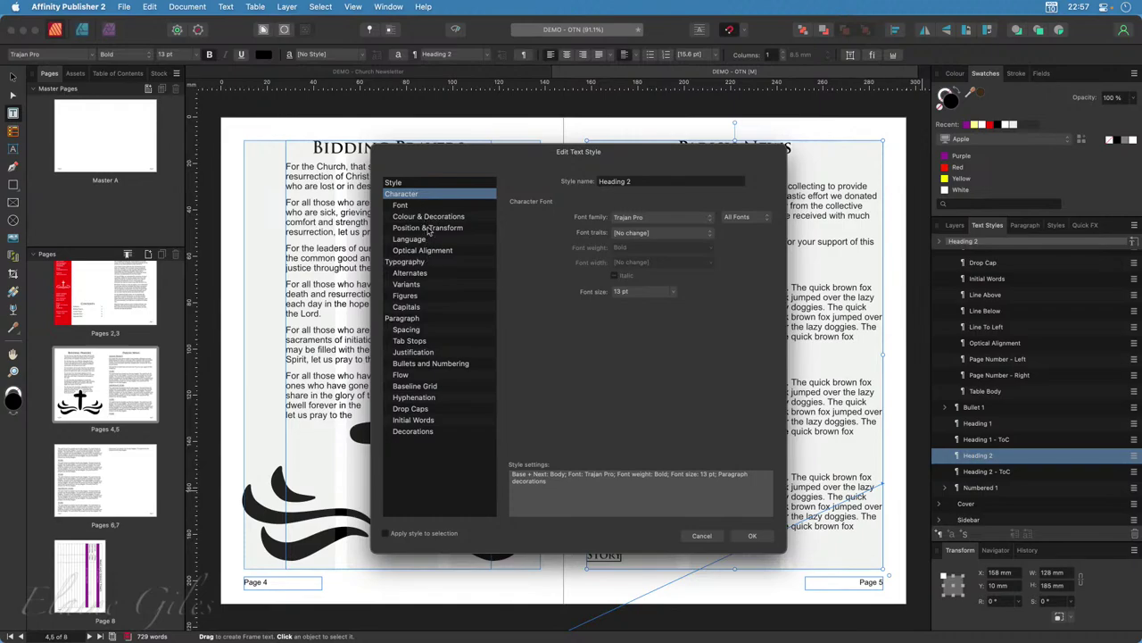
click(428, 229)
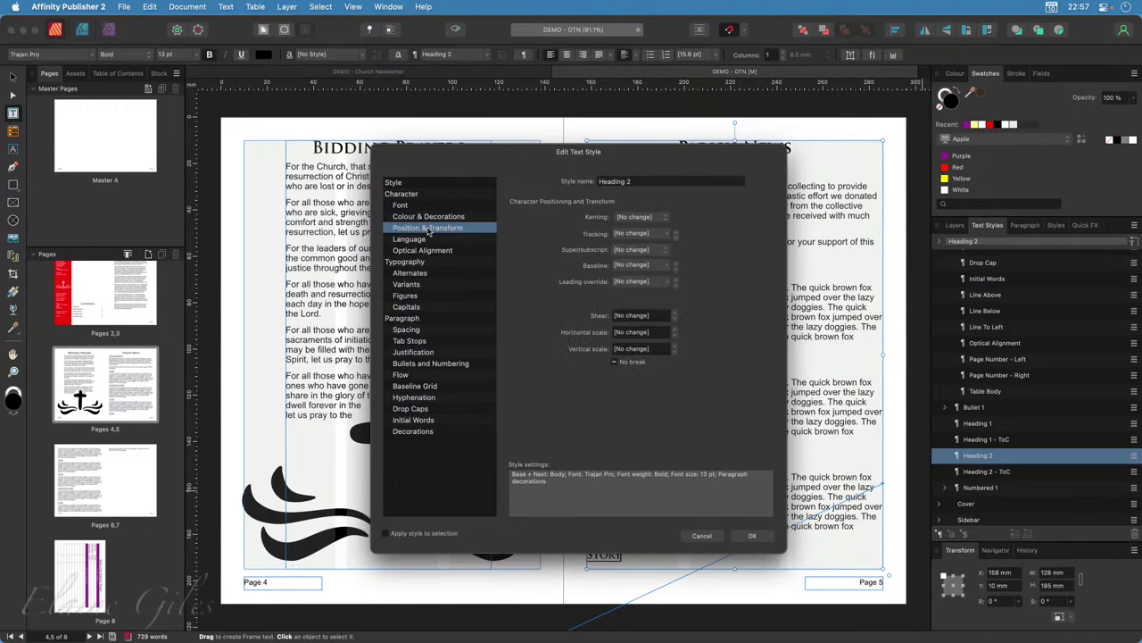
click(419, 239)
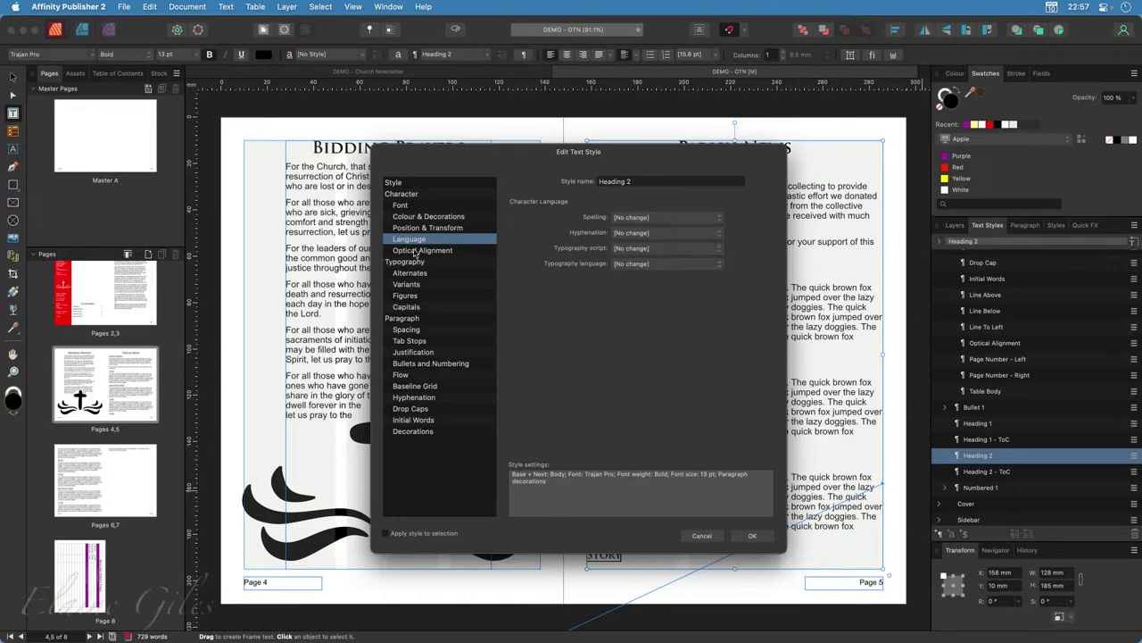
click(416, 251)
click(413, 264)
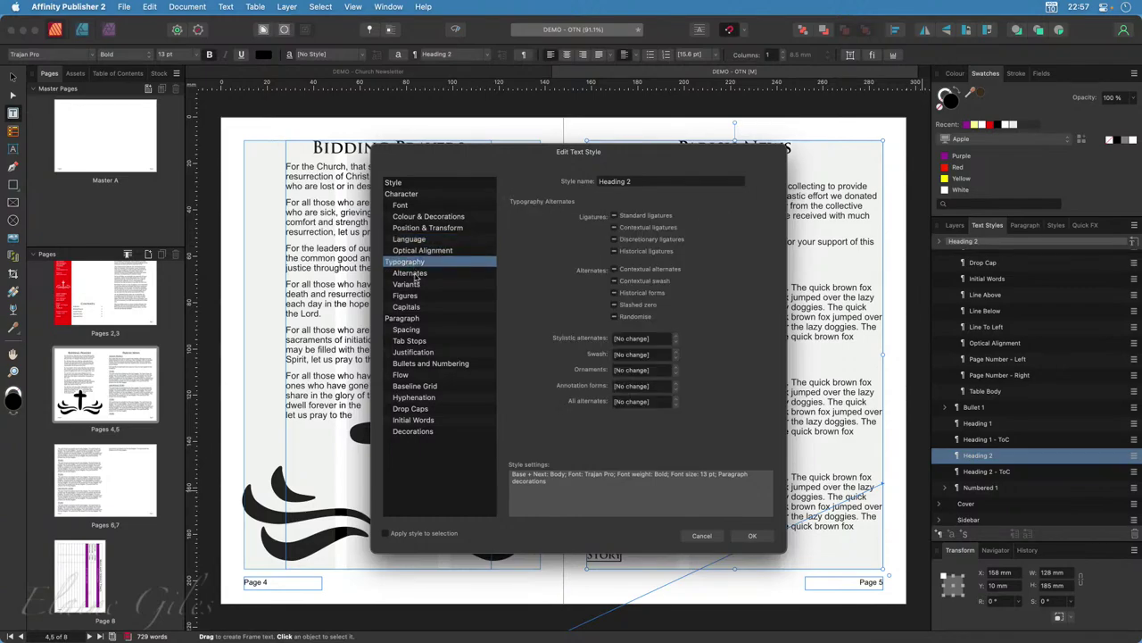
click(412, 273)
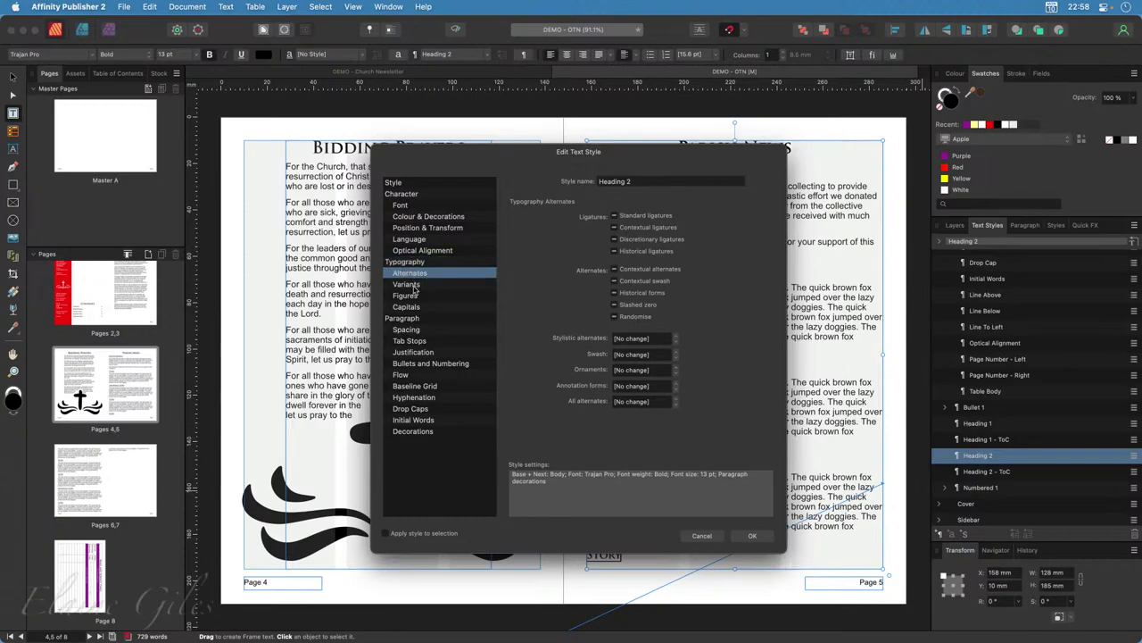
click(412, 285)
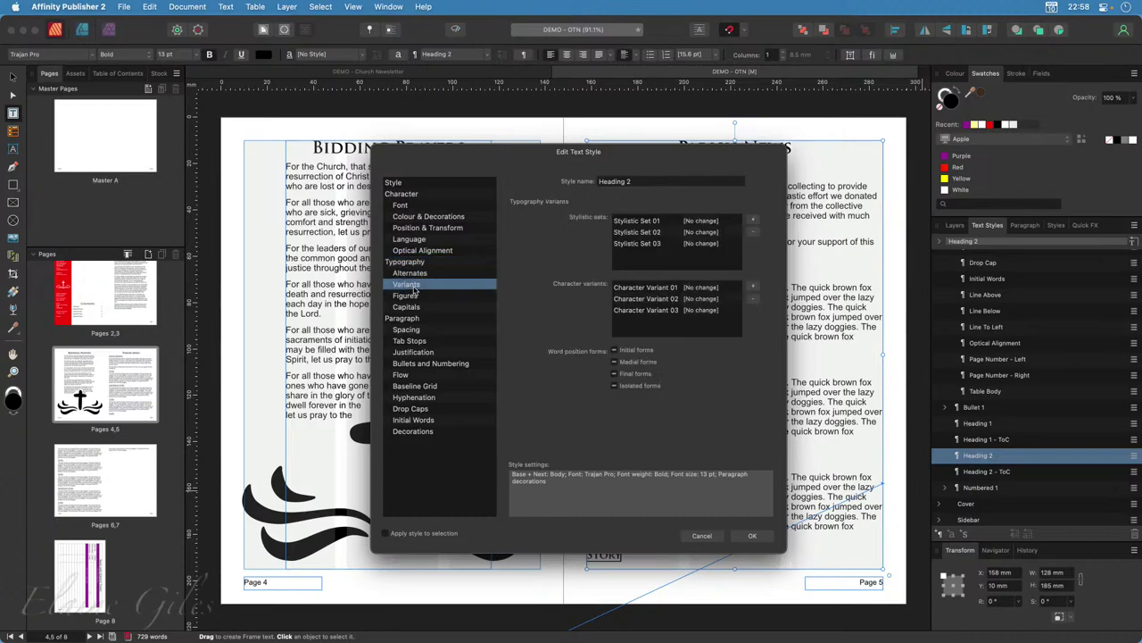
click(416, 296)
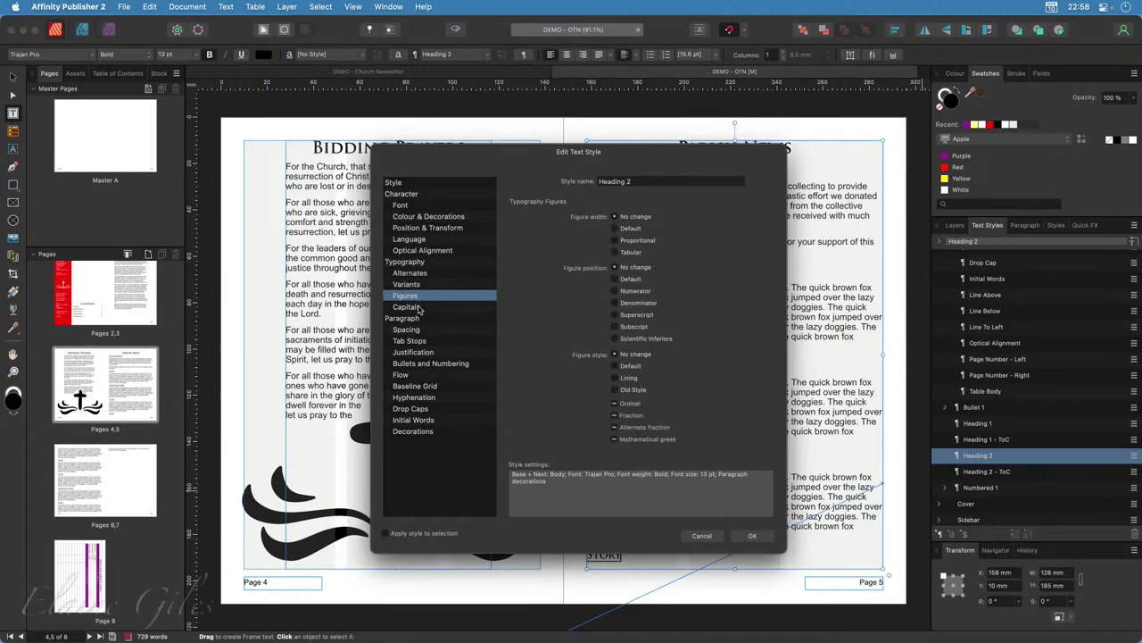
click(423, 319)
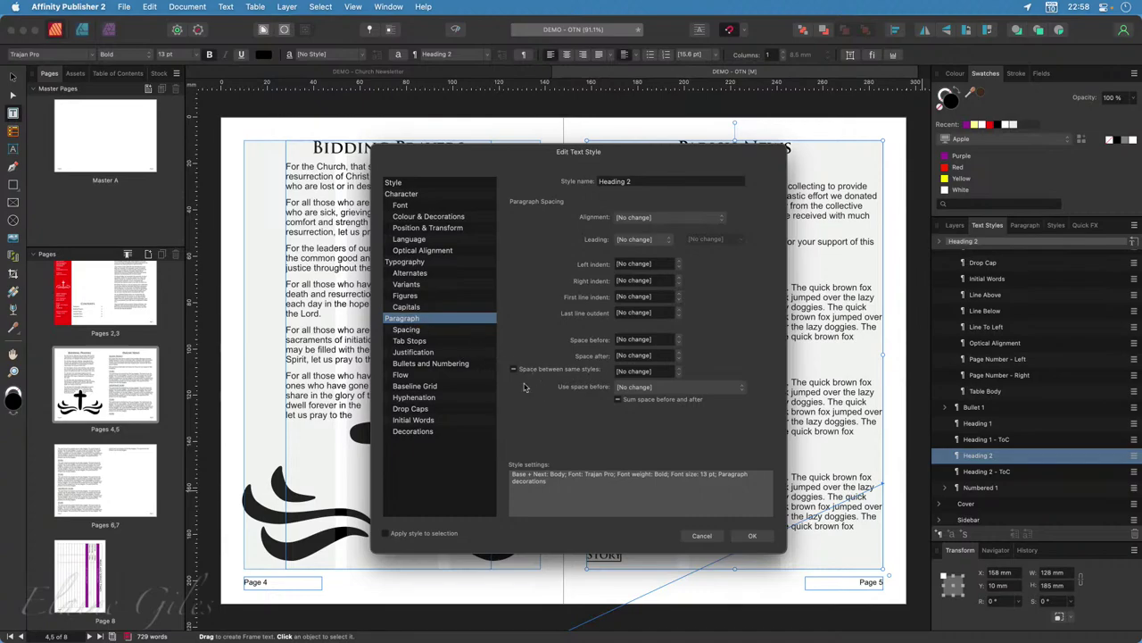
click(426, 332)
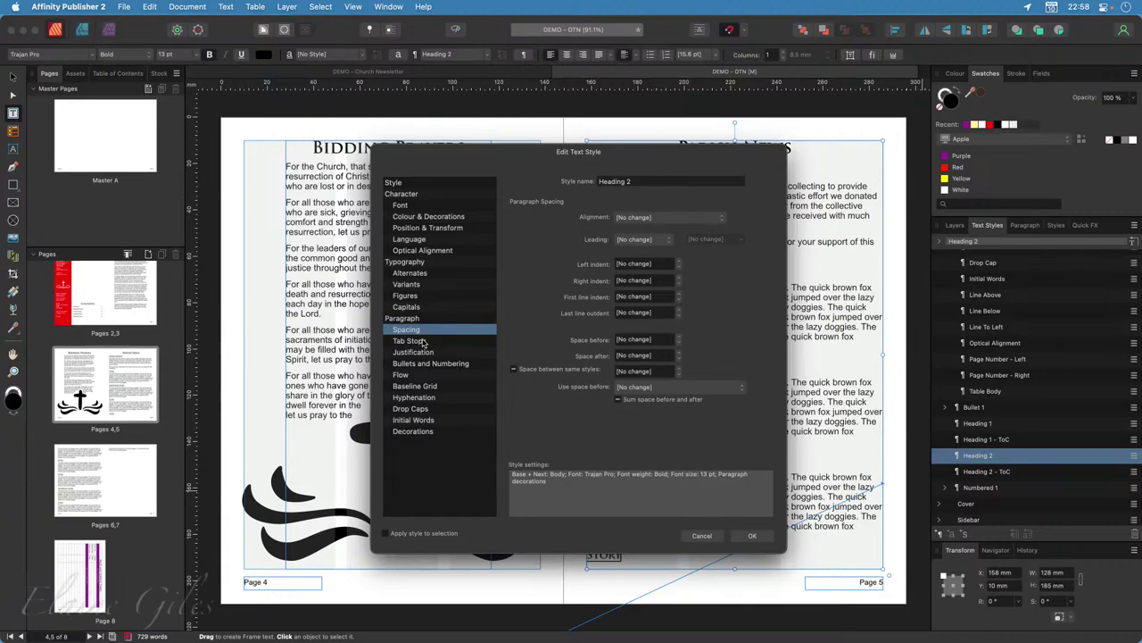
Set the Heading 2 style's paragraph flow to keep with the next 1 line and apply the change.
click(422, 376)
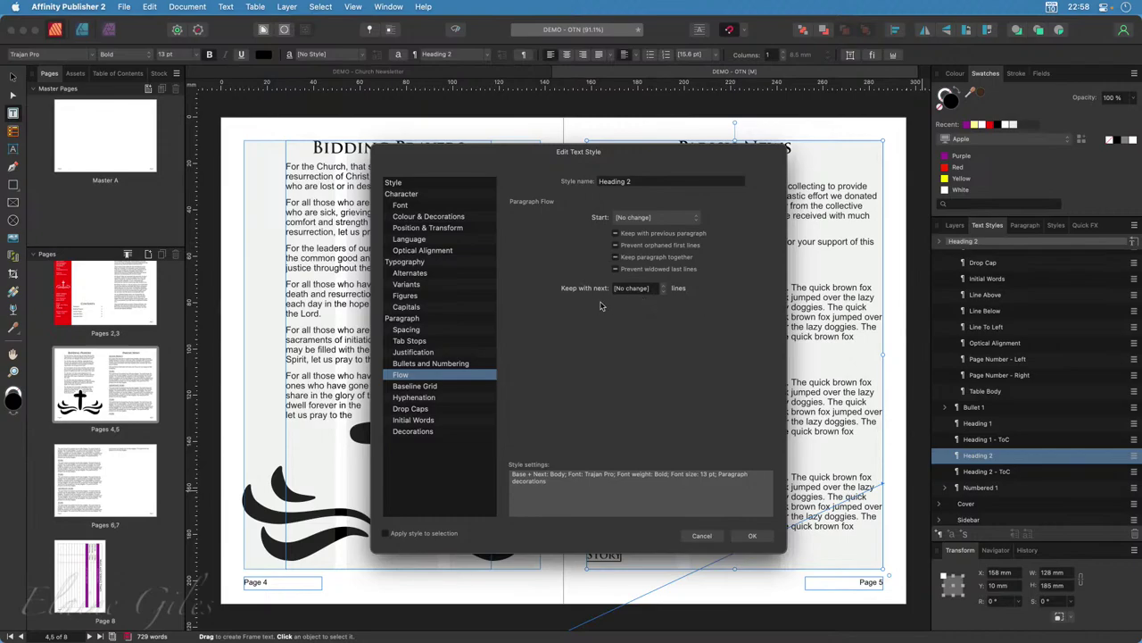
click(655, 288)
click(664, 287)
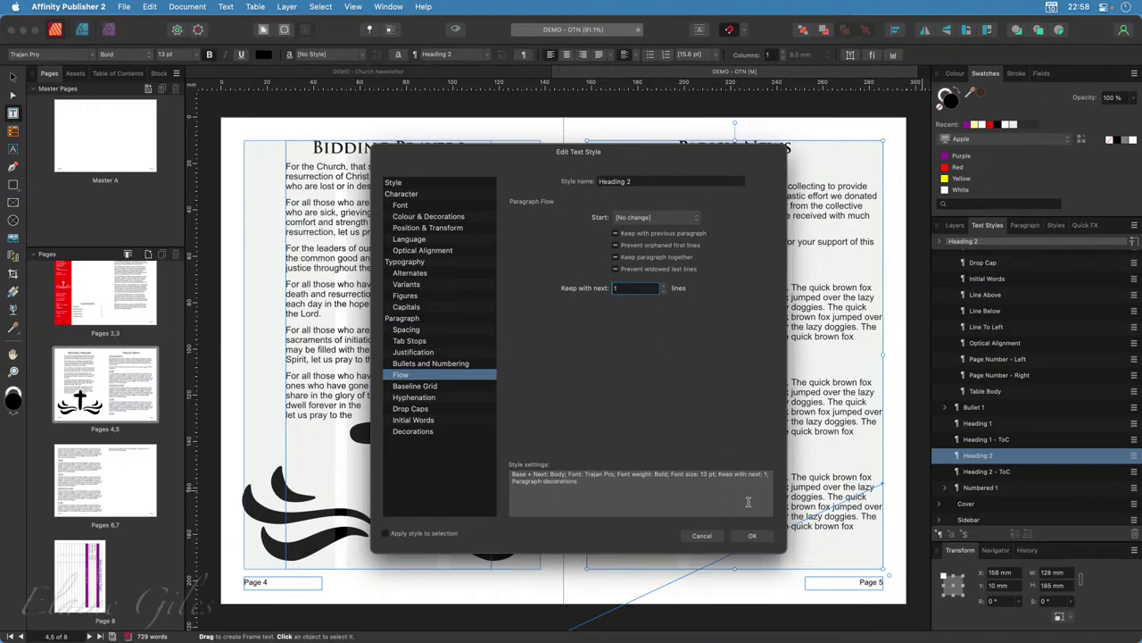
click(749, 536)
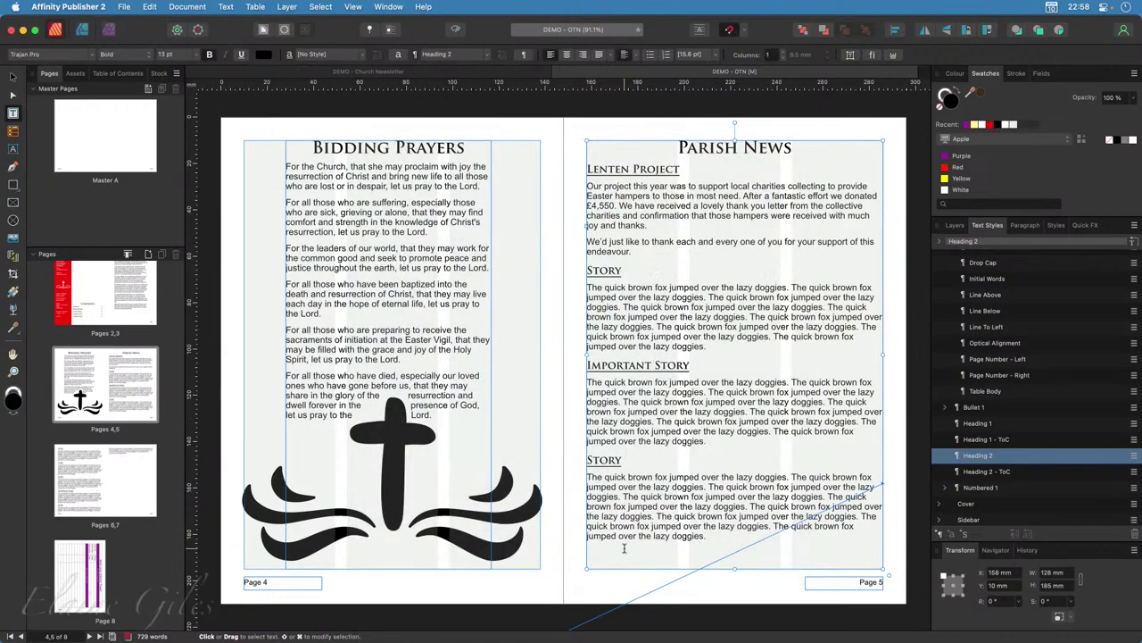
Check the first Story heading on page 6 and highlight it together with its first line of body text.
double_click(104, 481)
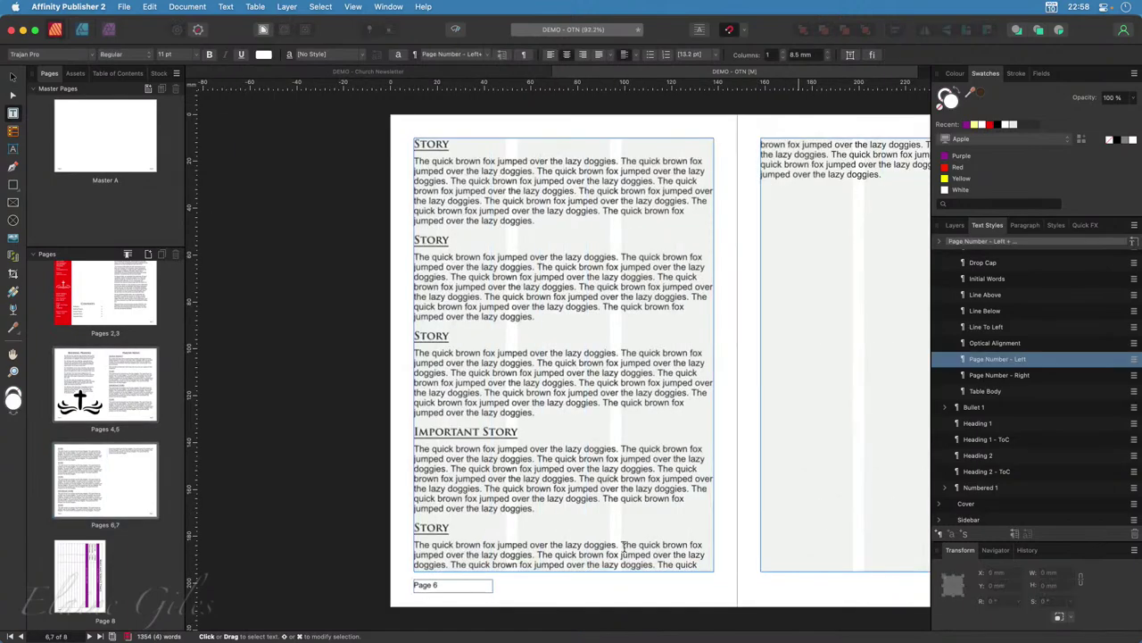
click(420, 144)
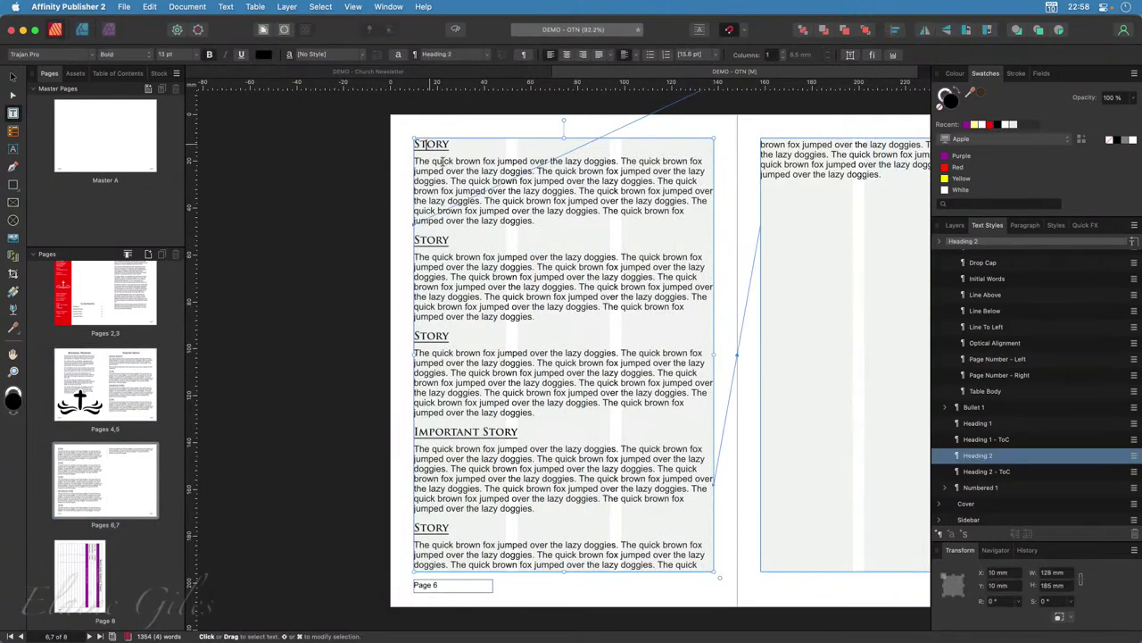
drag(704, 162, 414, 145)
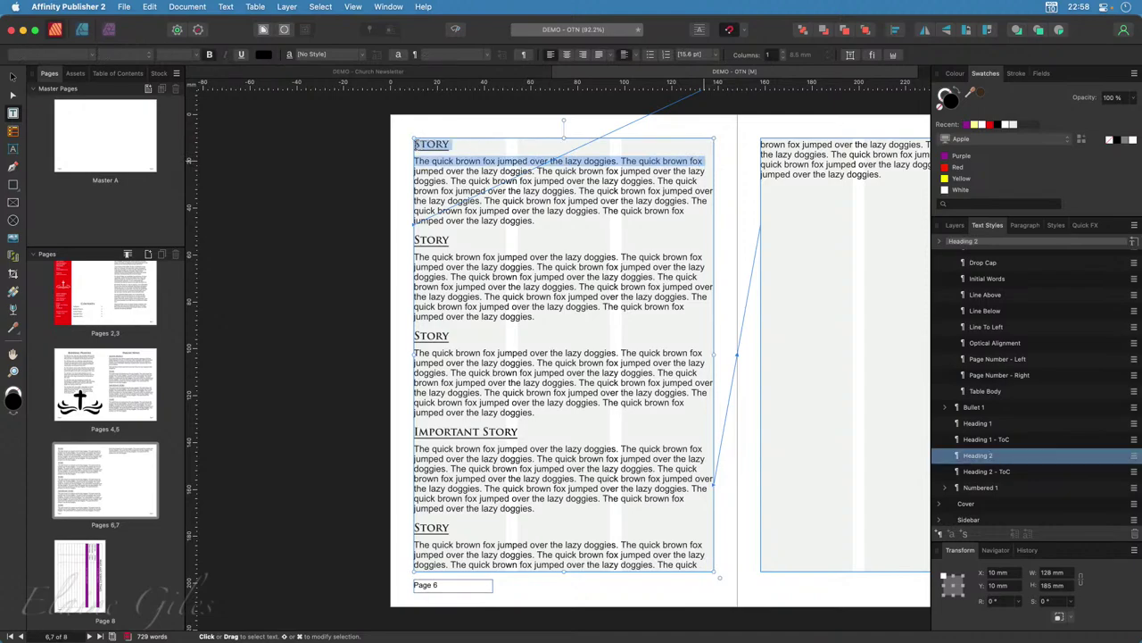
Insert two paragraph breaks after the Important Story text on page 6 and view the text flow onto page 7.
click(507, 522)
click(552, 506)
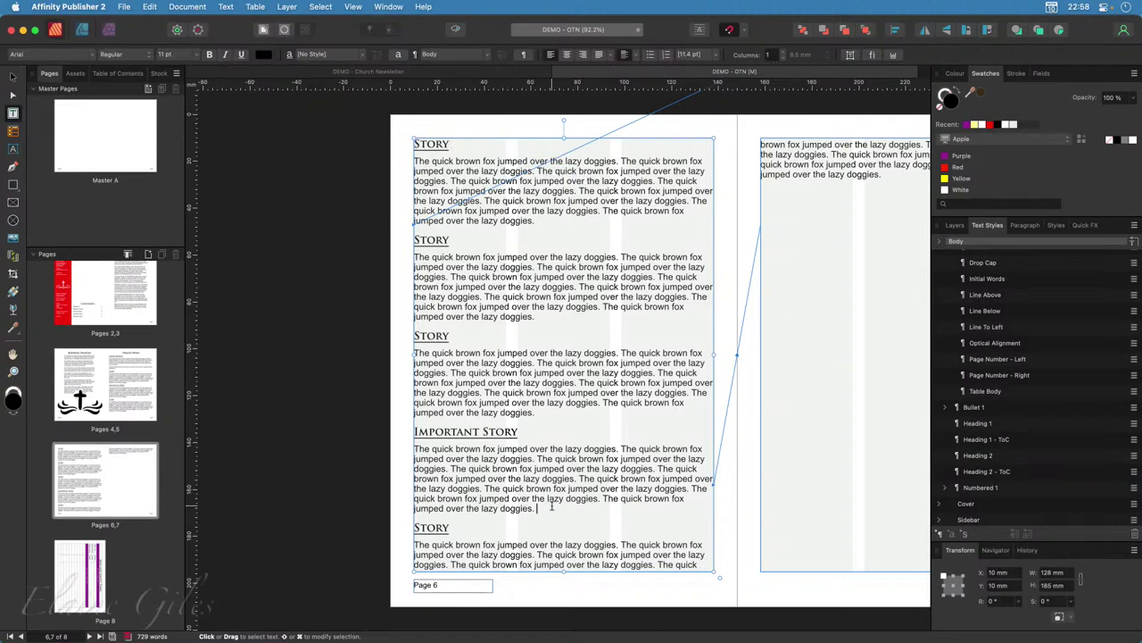
key(Return)
key(Return)
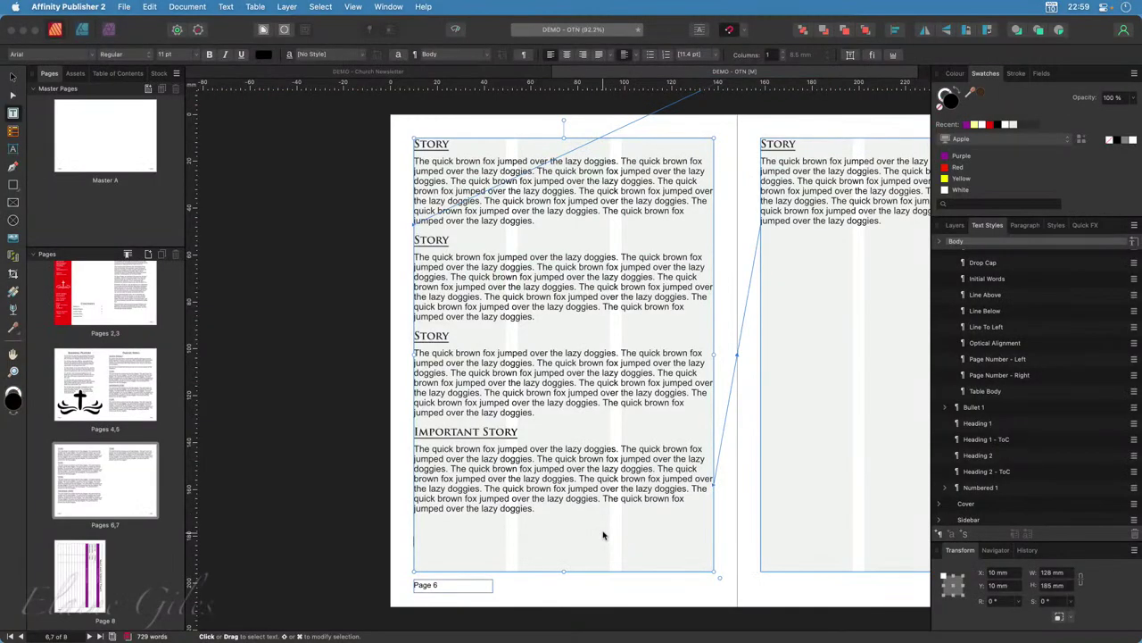
scroll(276, 438, right, 5)
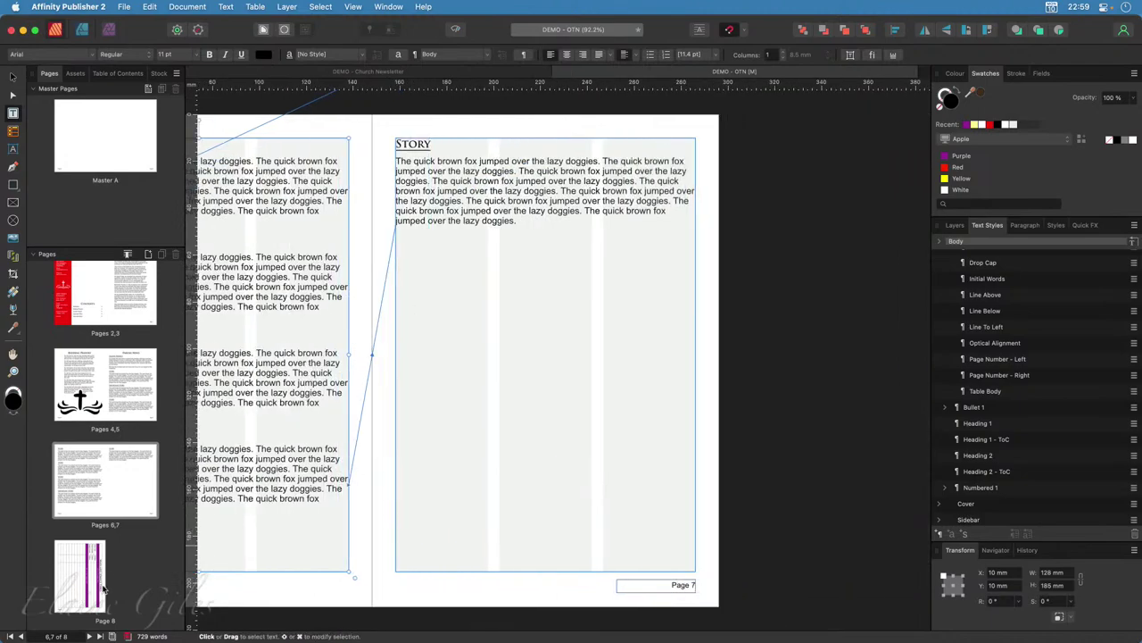
Delete the second and third Story sections, headings and body text included, above Important Story on page 6.
click(123, 489)
scroll(658, 298, left, 5)
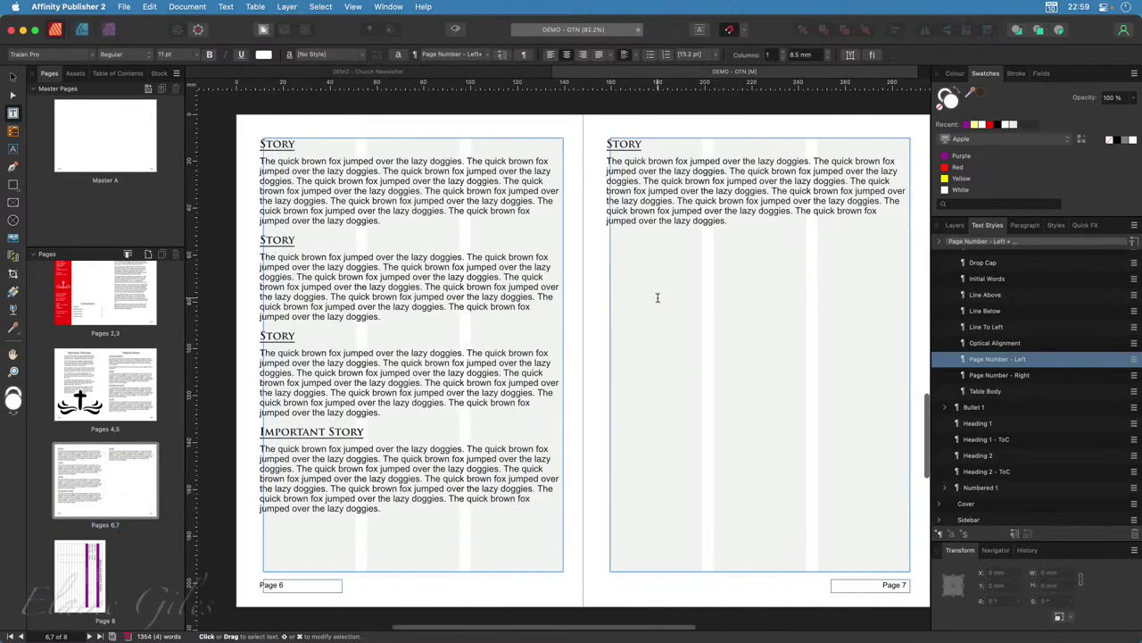
click(14, 78)
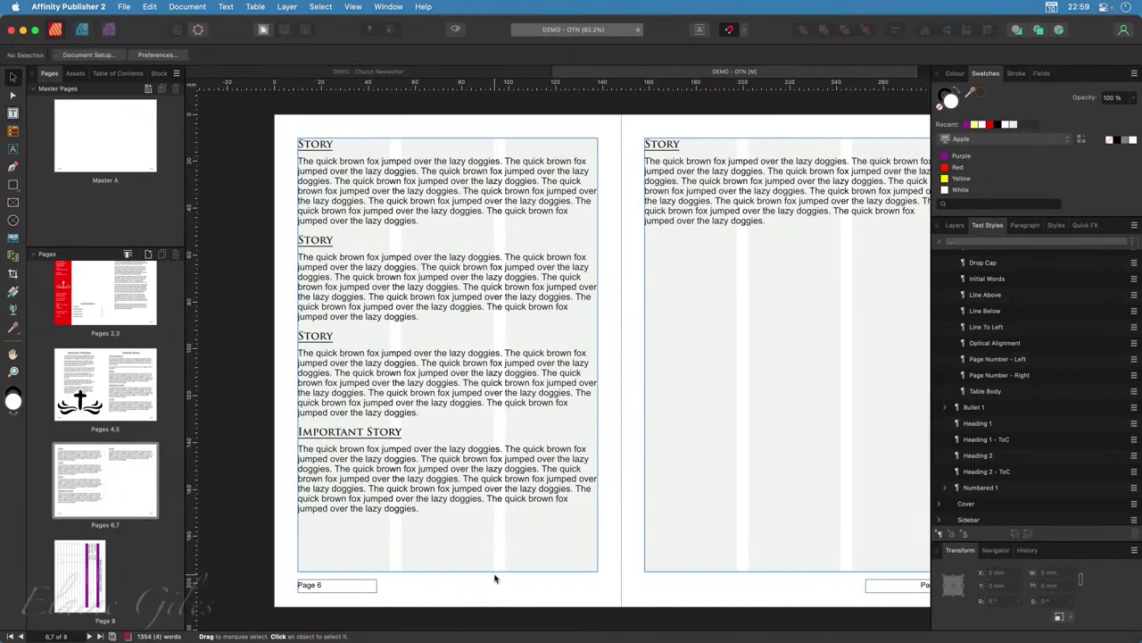
double_click(437, 415)
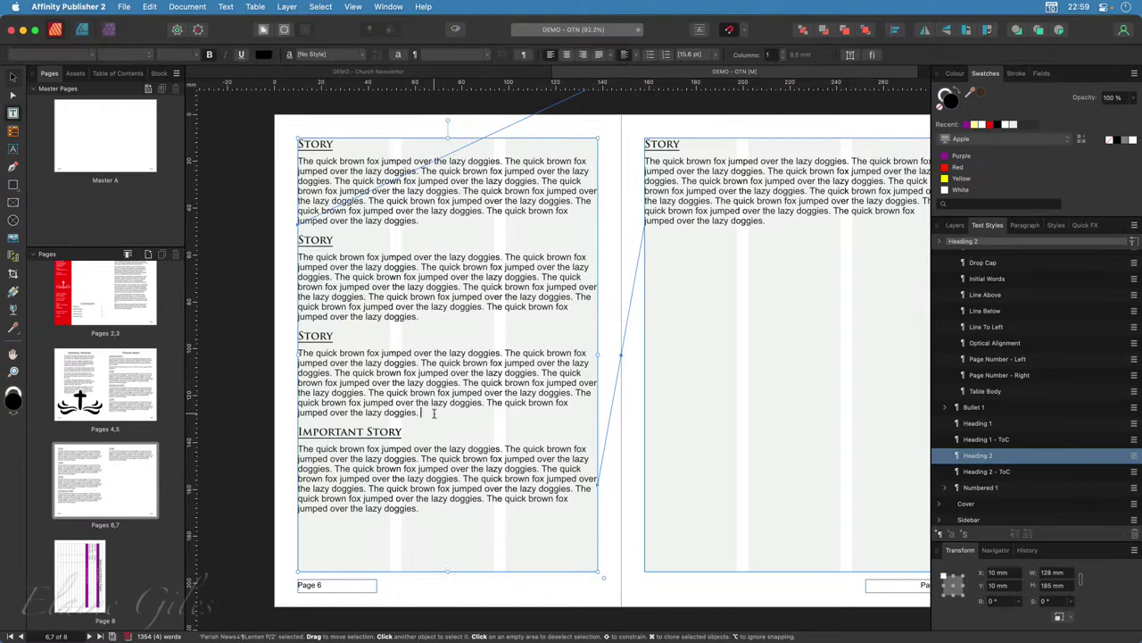
drag(435, 413, 298, 241)
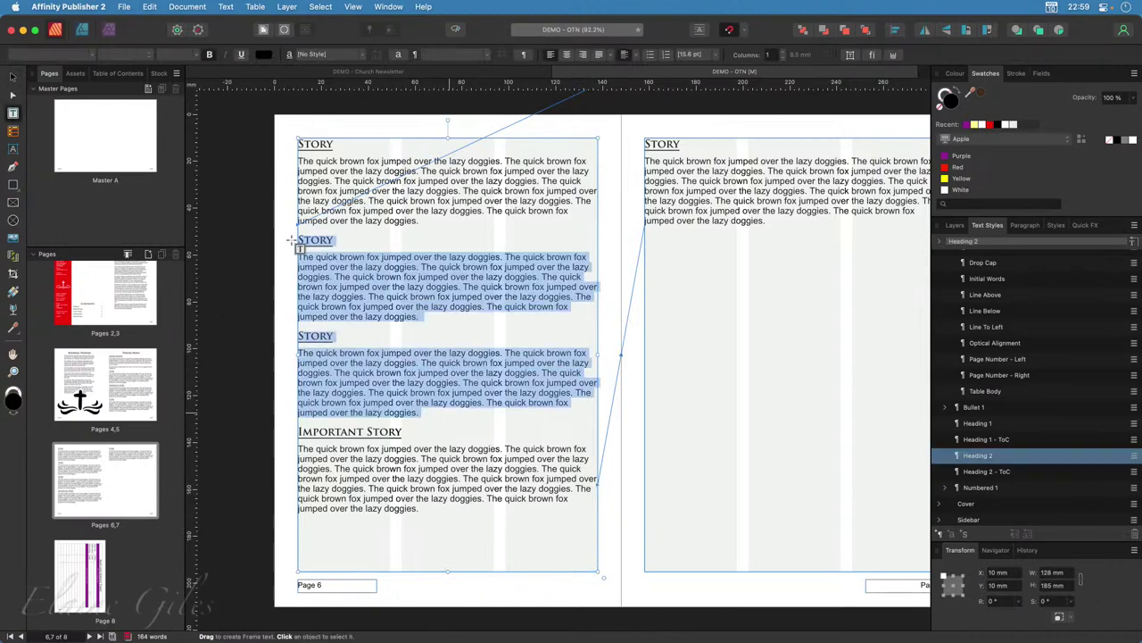
key(BackSpace)
click(656, 539)
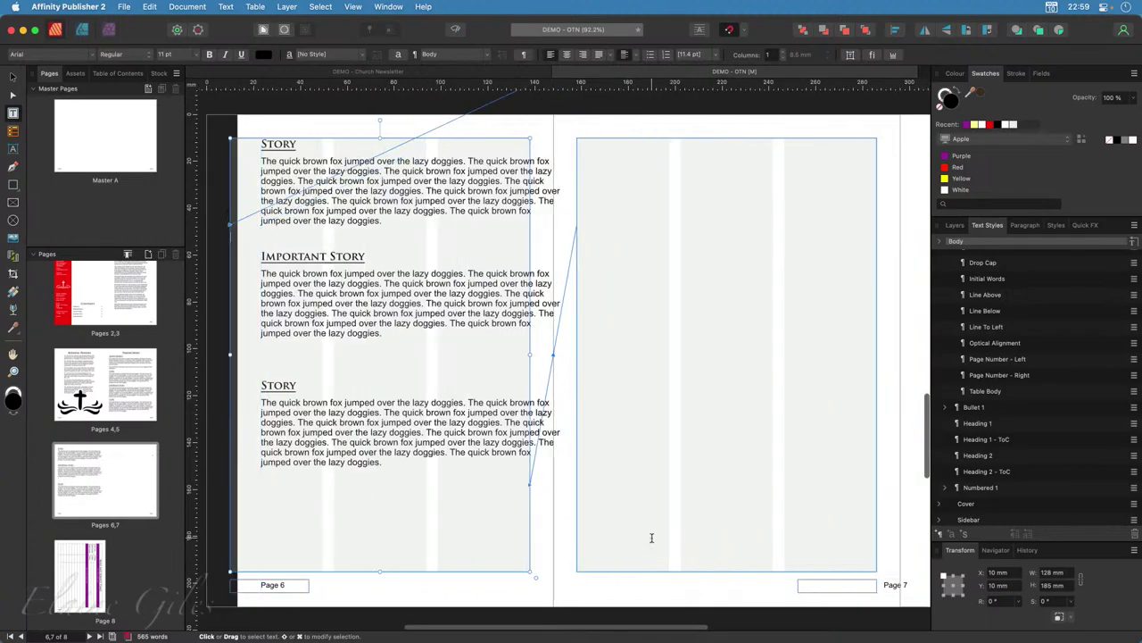
Leave text editing and select the empty linked text frame on page 7.
scroll(652, 537, right, 5)
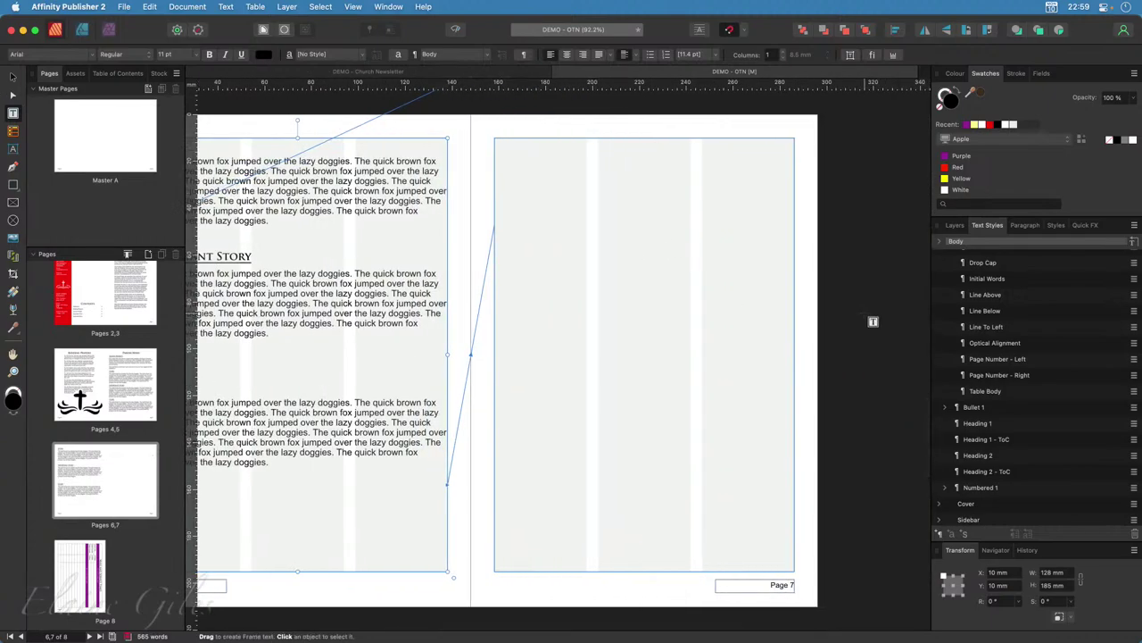
key(Escape)
key(Escape)
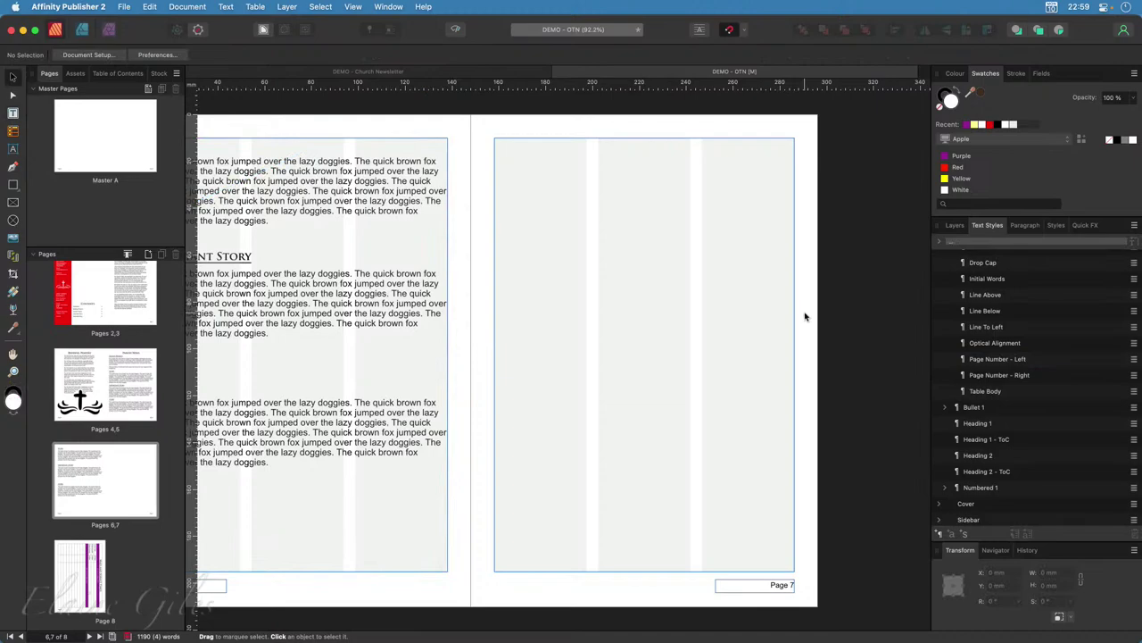
click(763, 460)
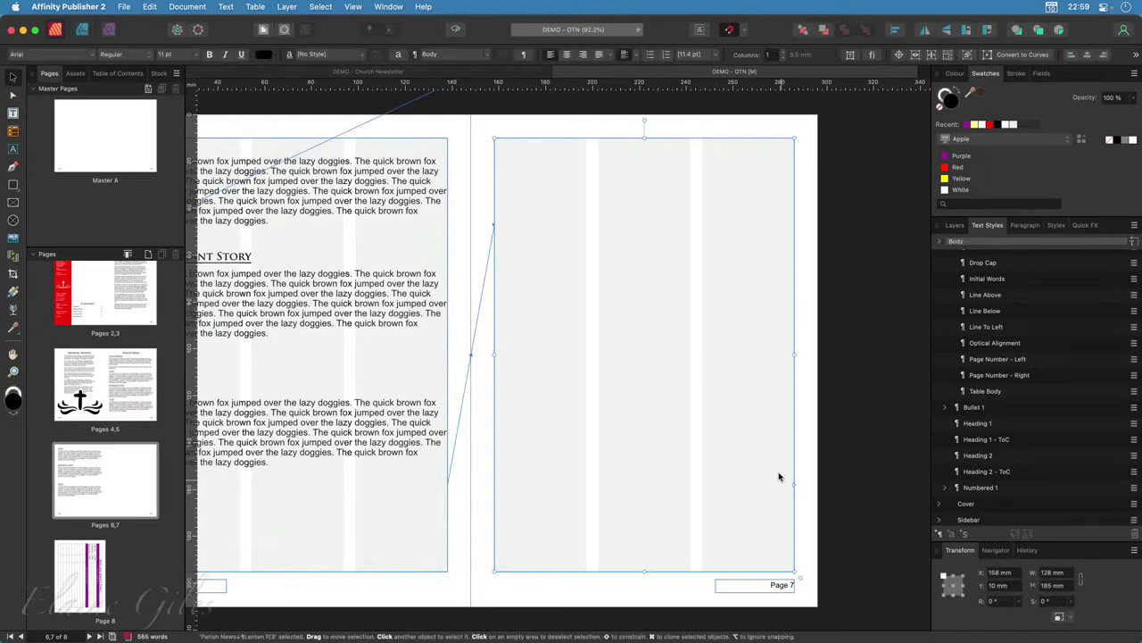
key(Escape)
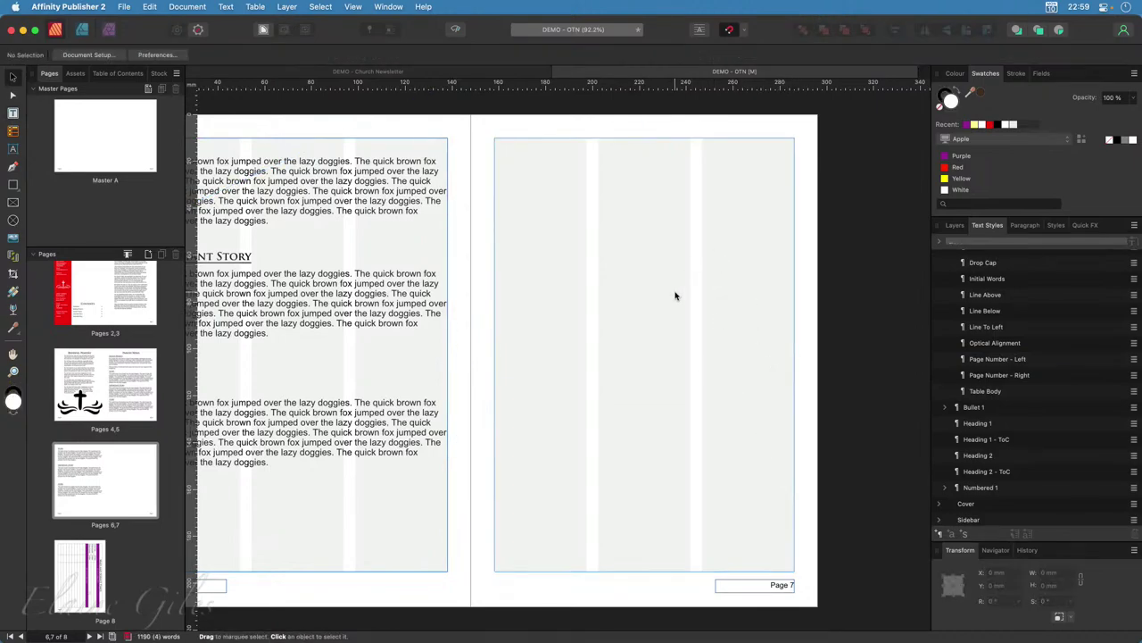
click(676, 295)
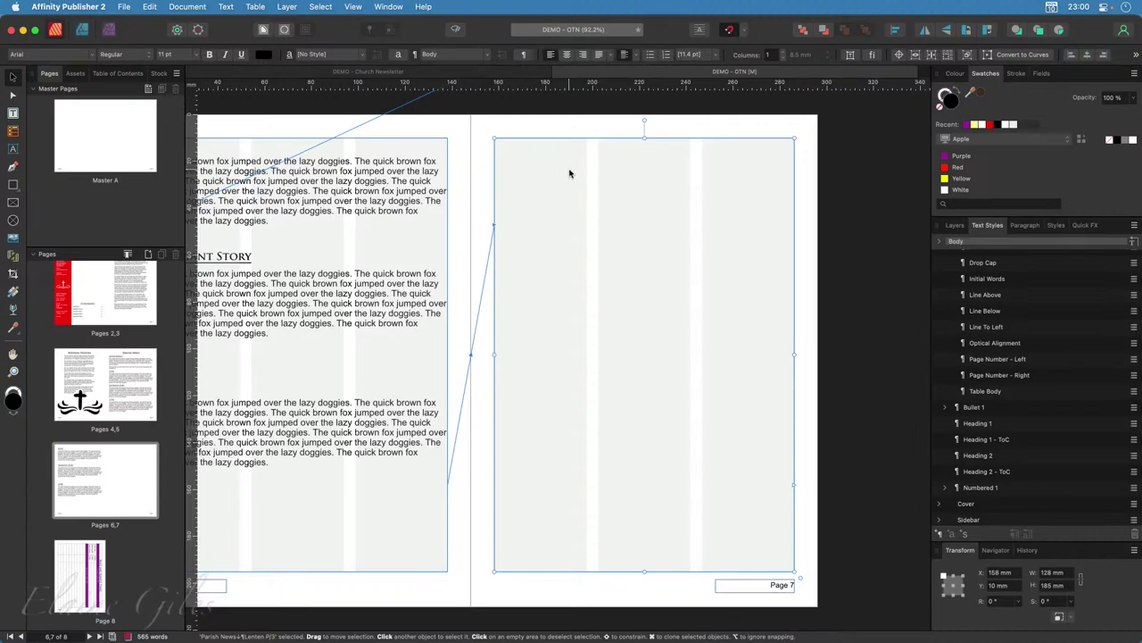
Deselect everything and add a facing-page master of 148 × 210 mm per page, with its spread open for editing.
key(t)
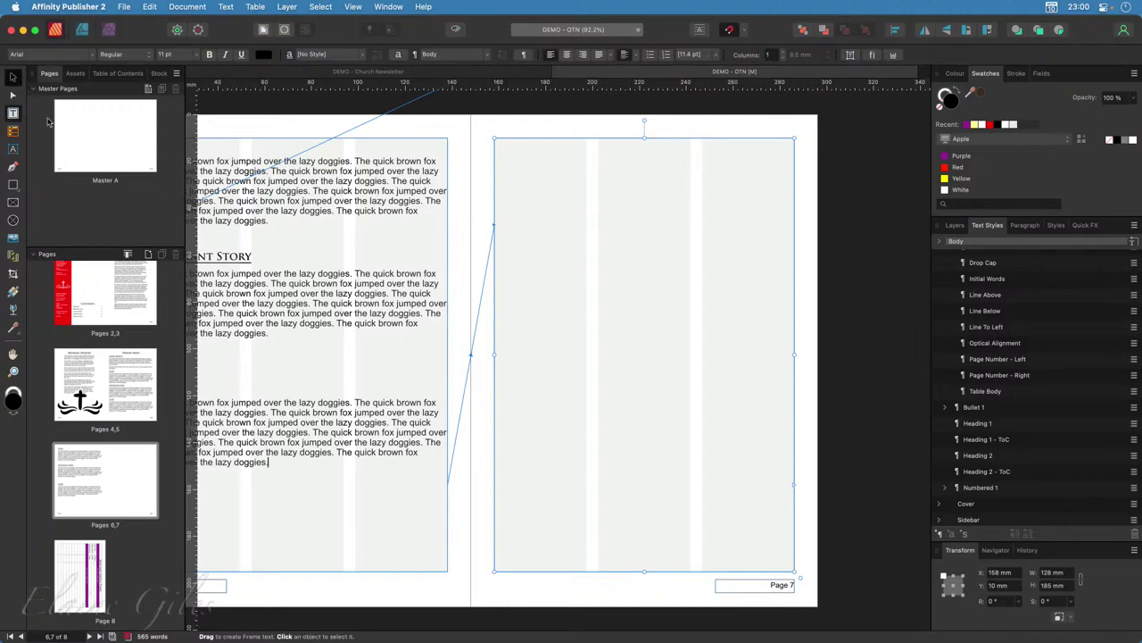
key(Escape)
key(Escape)
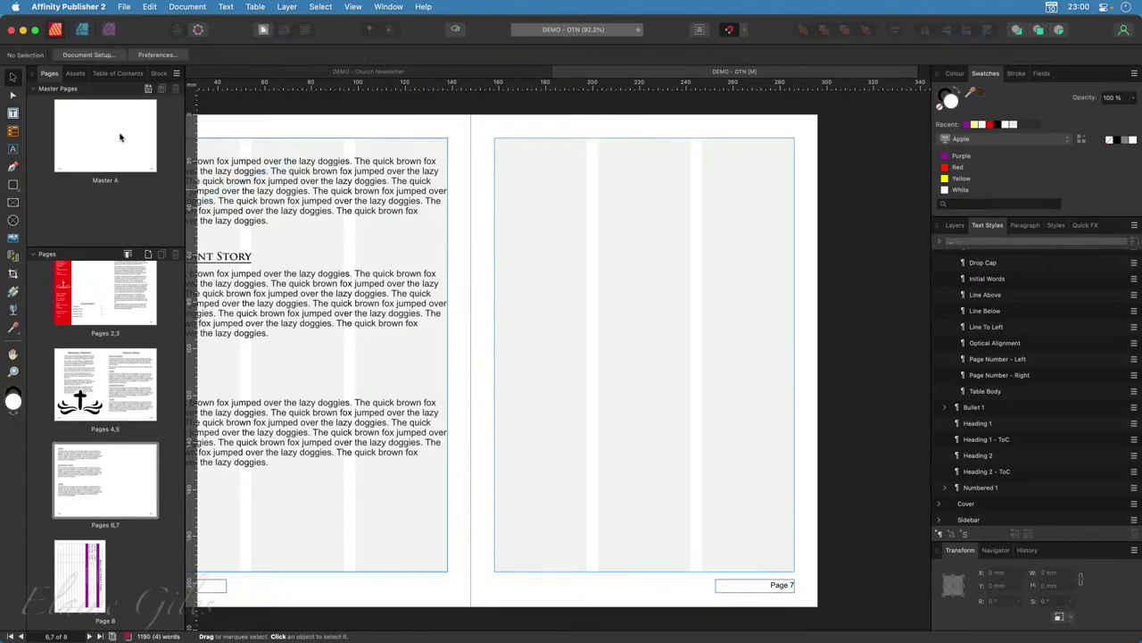
click(148, 90)
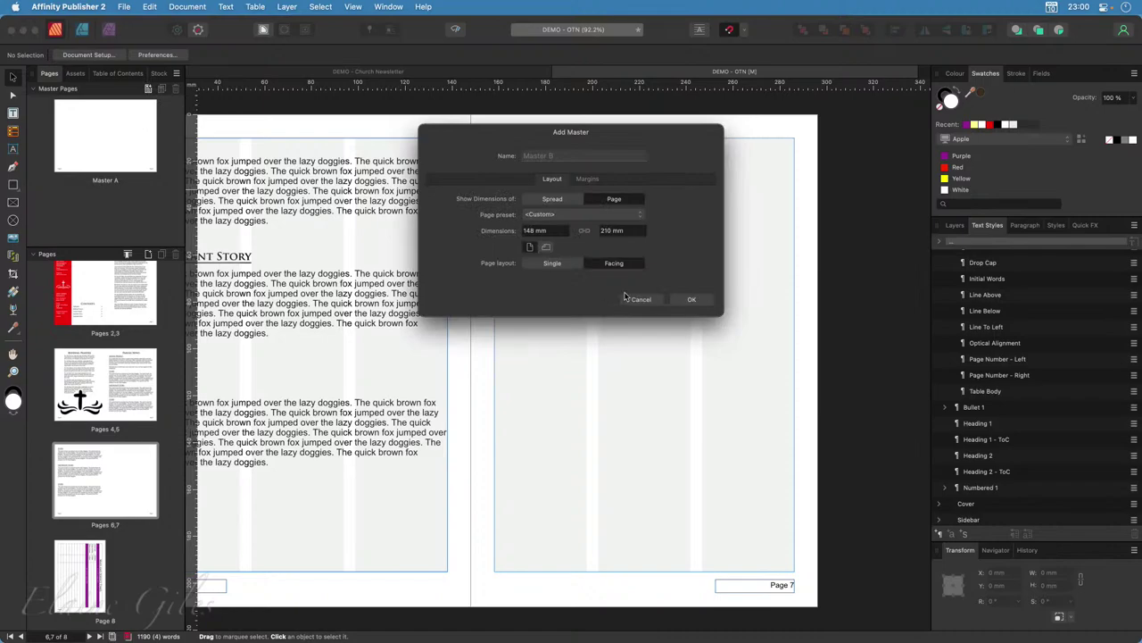
click(694, 301)
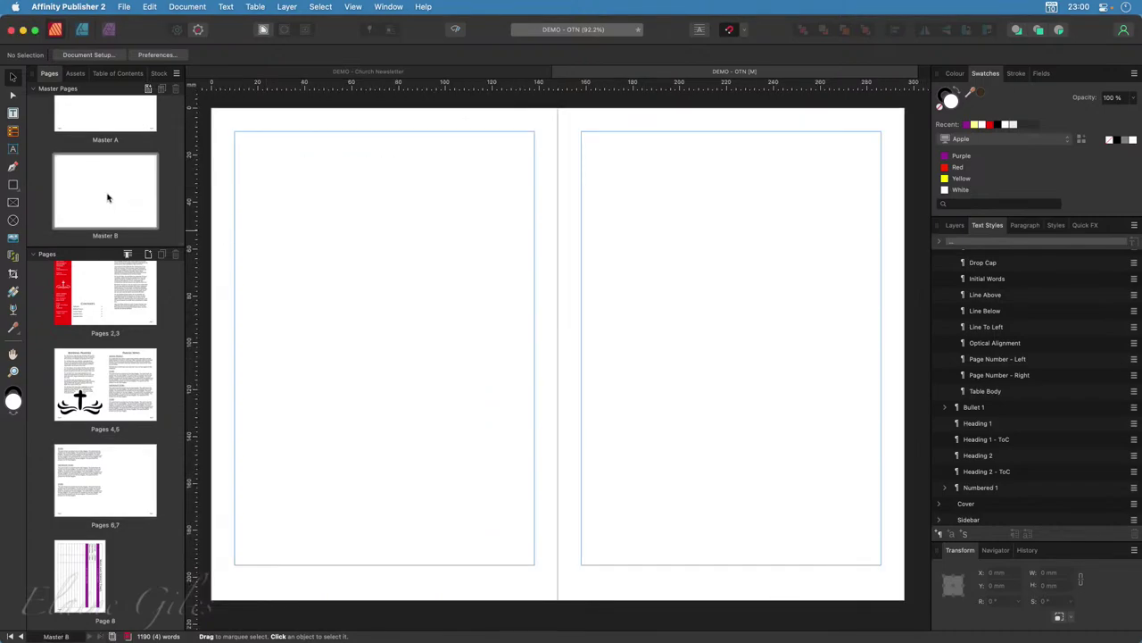
double_click(108, 196)
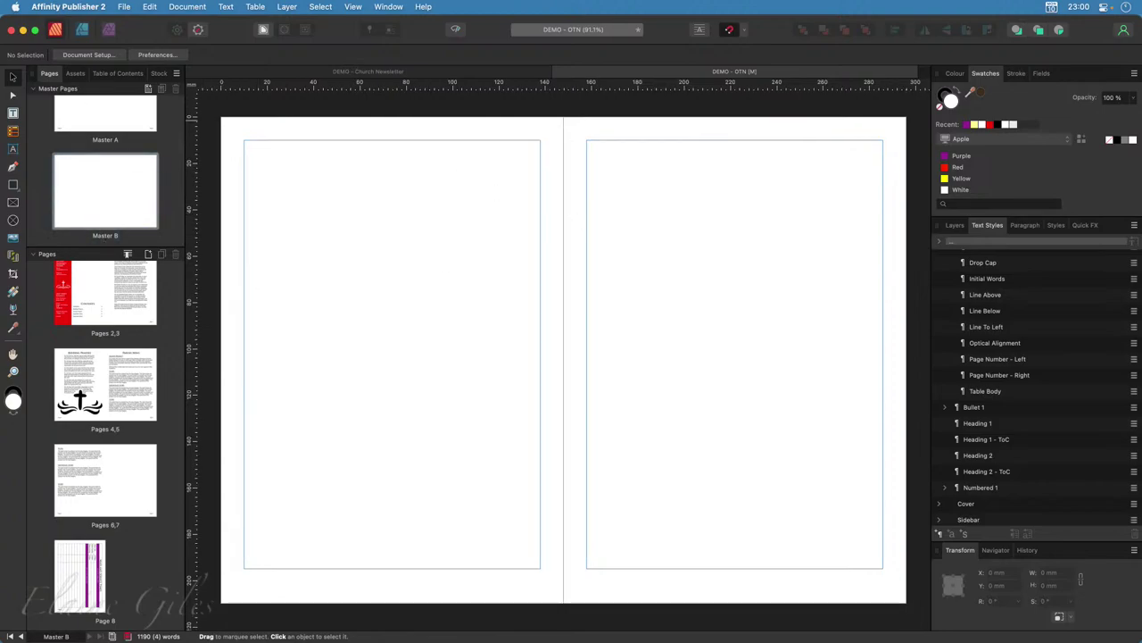
Draw a frame text box filling the margins on each page of the new master, 128 × 185 mm each.
click(14, 113)
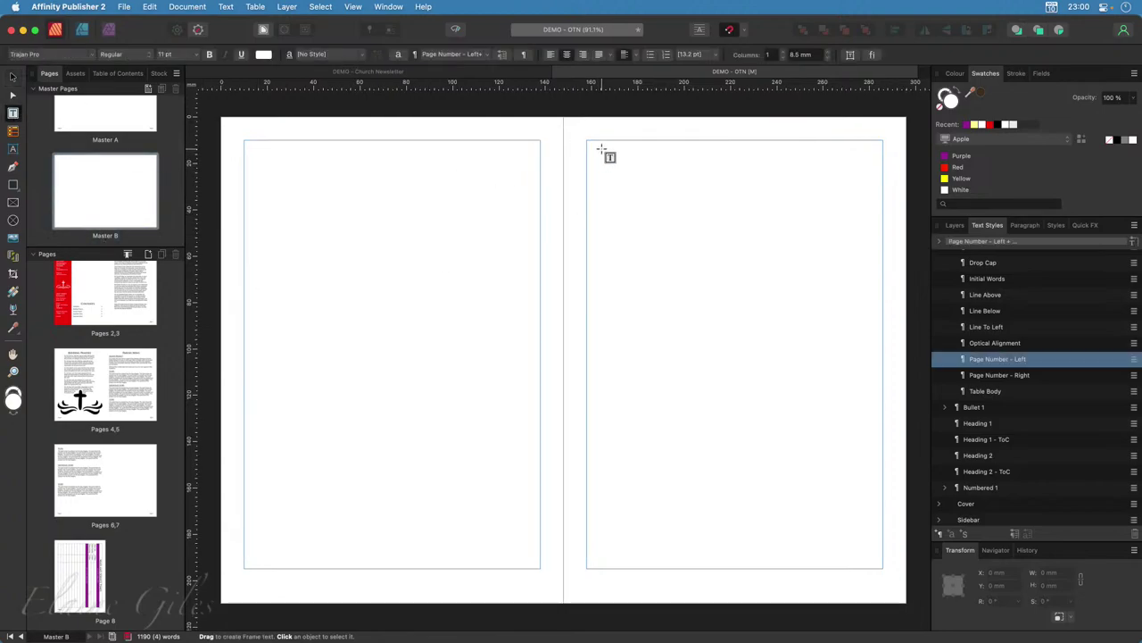
drag(586, 140, 889, 573)
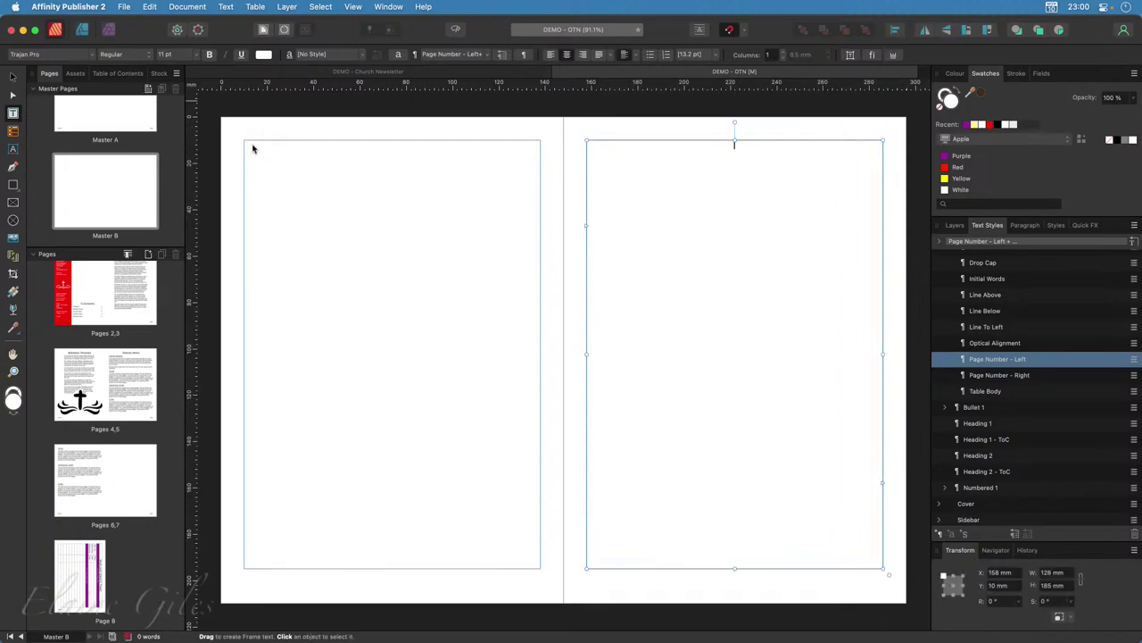
drag(244, 140, 538, 568)
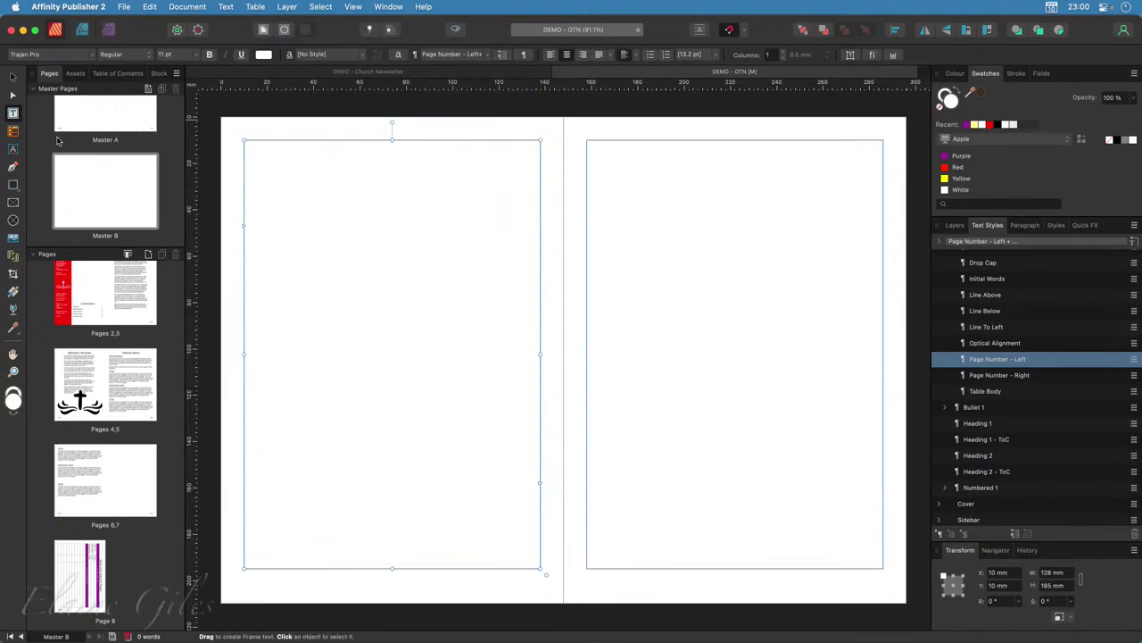
Apply Master B to page 7 only and place the text cursor in the frame it supplies there.
click(95, 191)
drag(112, 308, 129, 483)
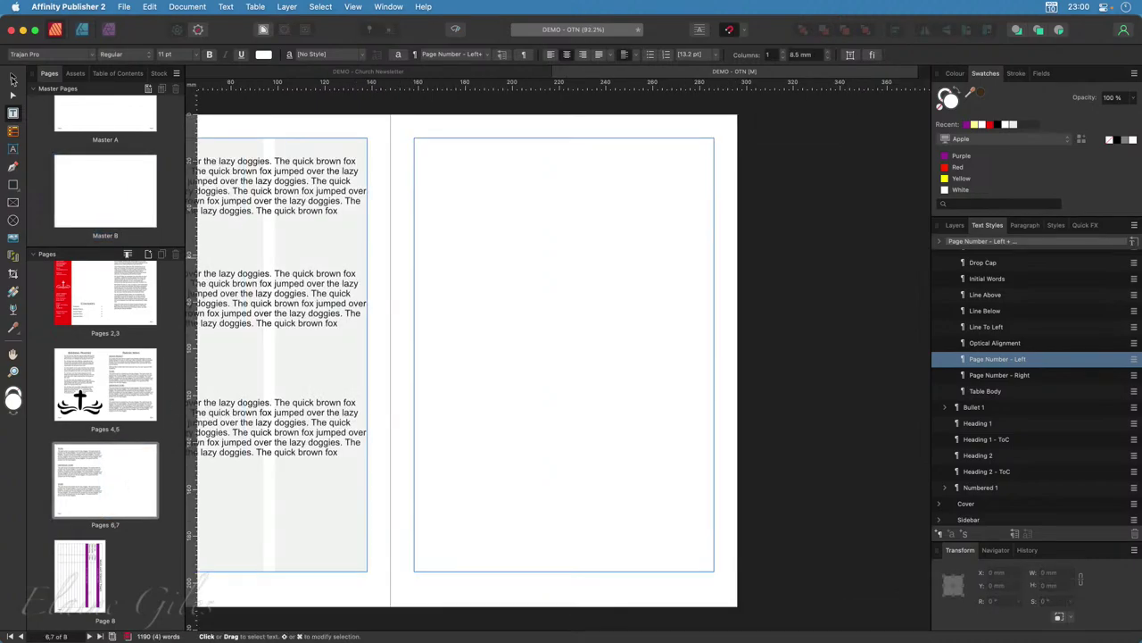
click(12, 79)
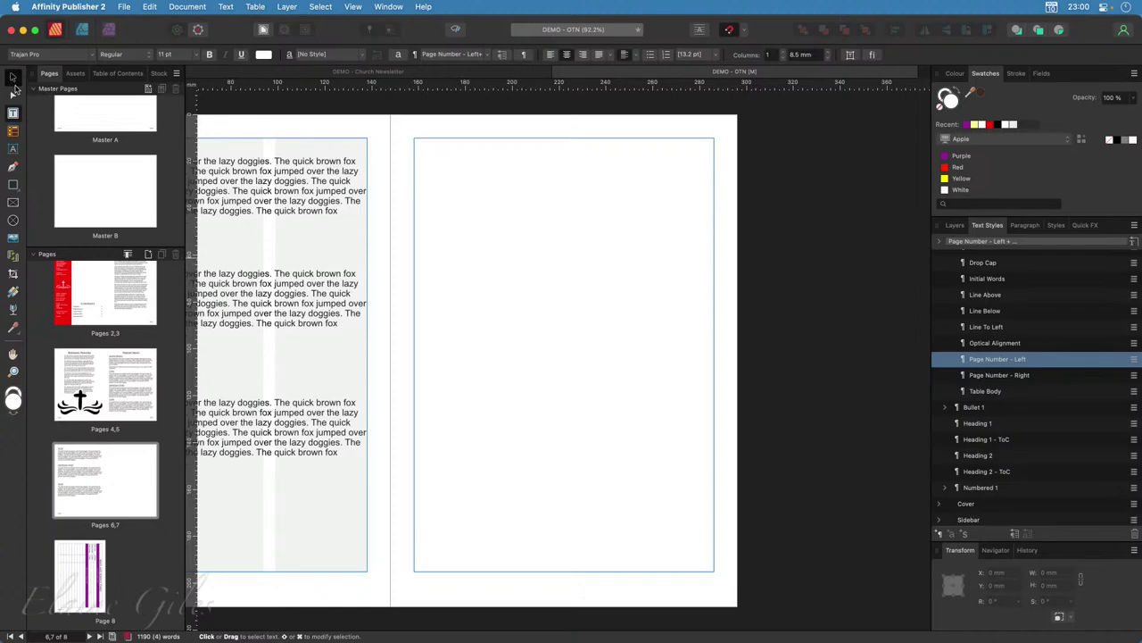
double_click(573, 342)
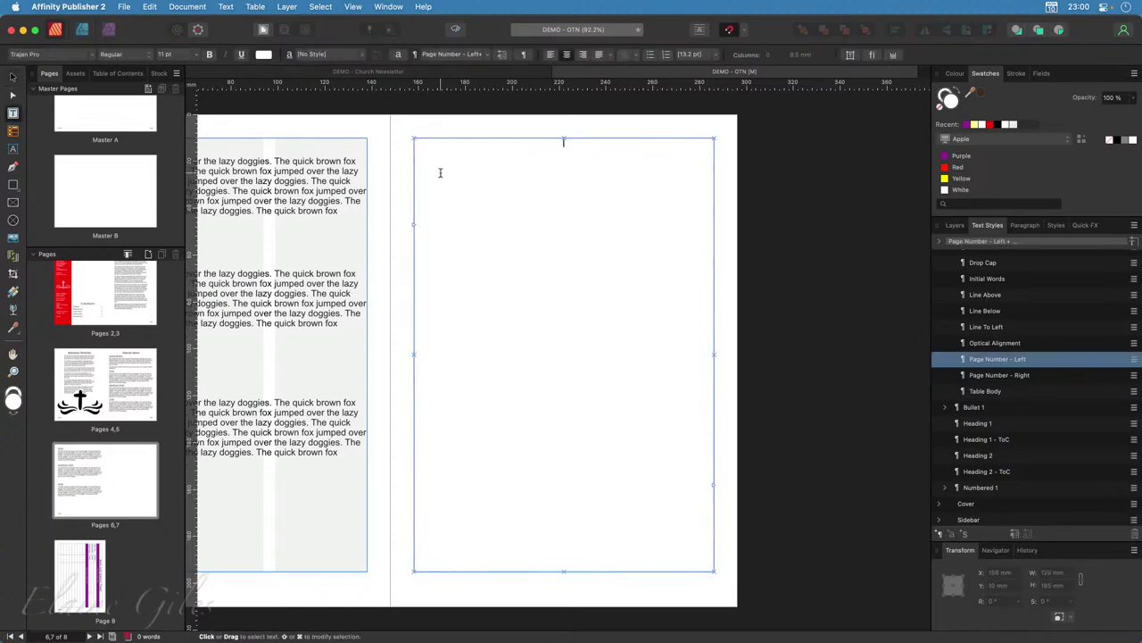
Inspect the layers of the page 6–7 spread, checking Master A - Left, Master B - Right and the story frame.
click(954, 226)
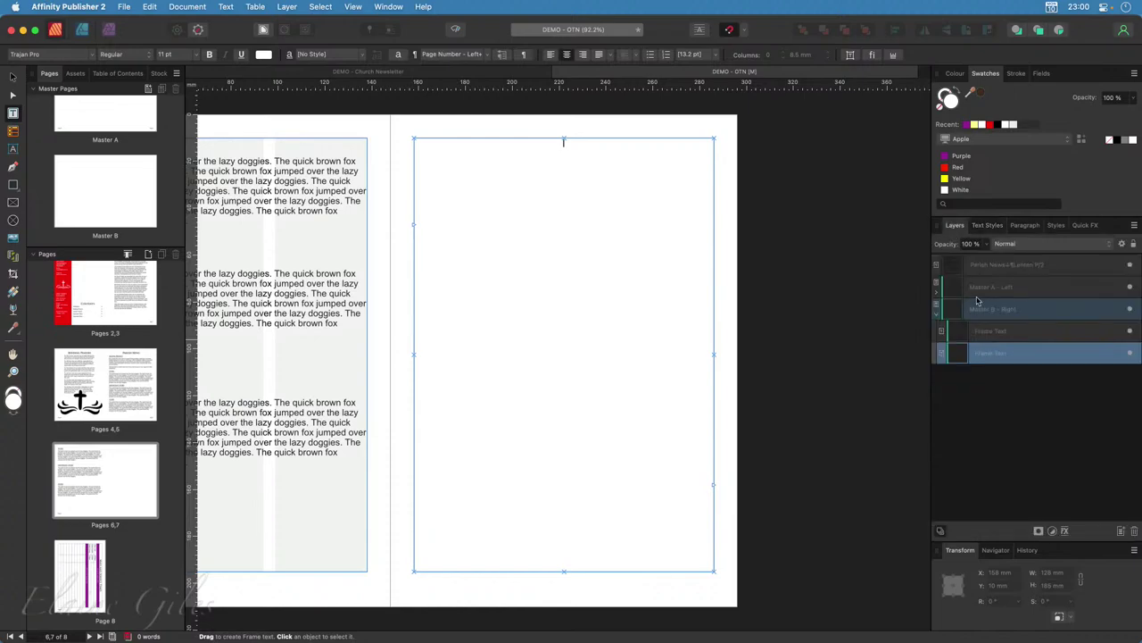
click(938, 315)
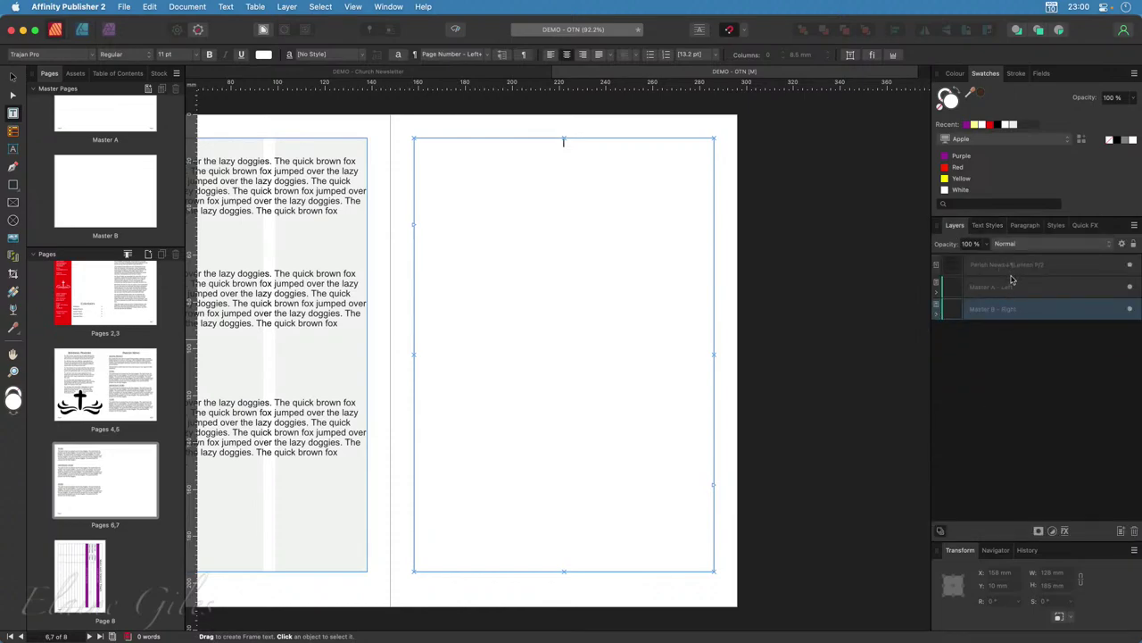
click(1015, 286)
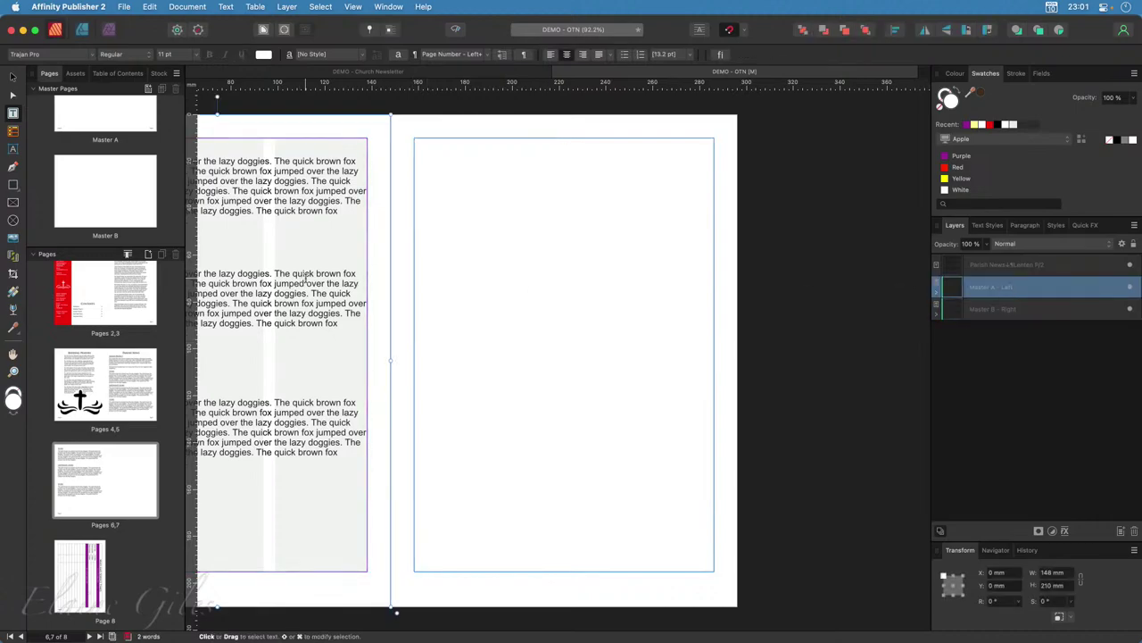
click(1053, 266)
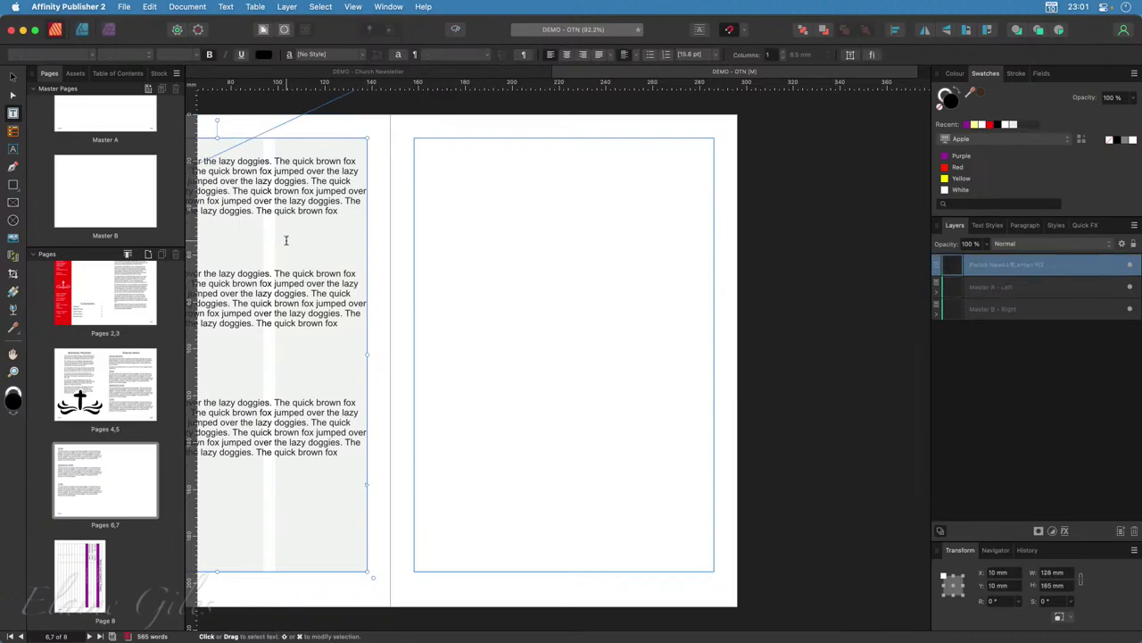
Insert filler text into the master text frame on page 7 and apply the Body text style to it.
click(545, 265)
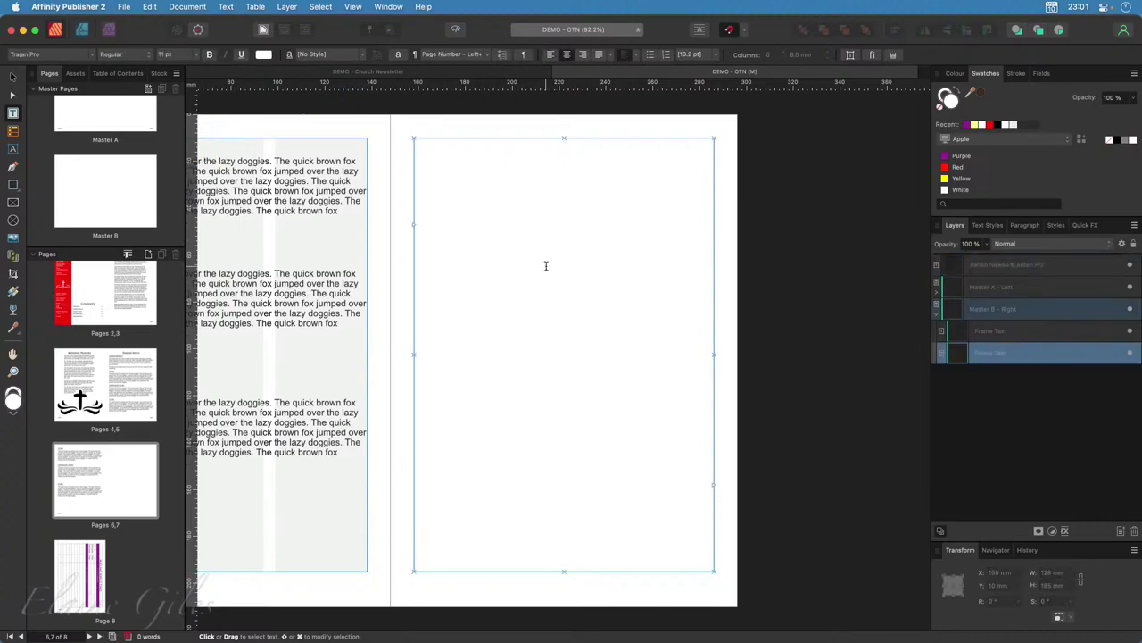
click(226, 6)
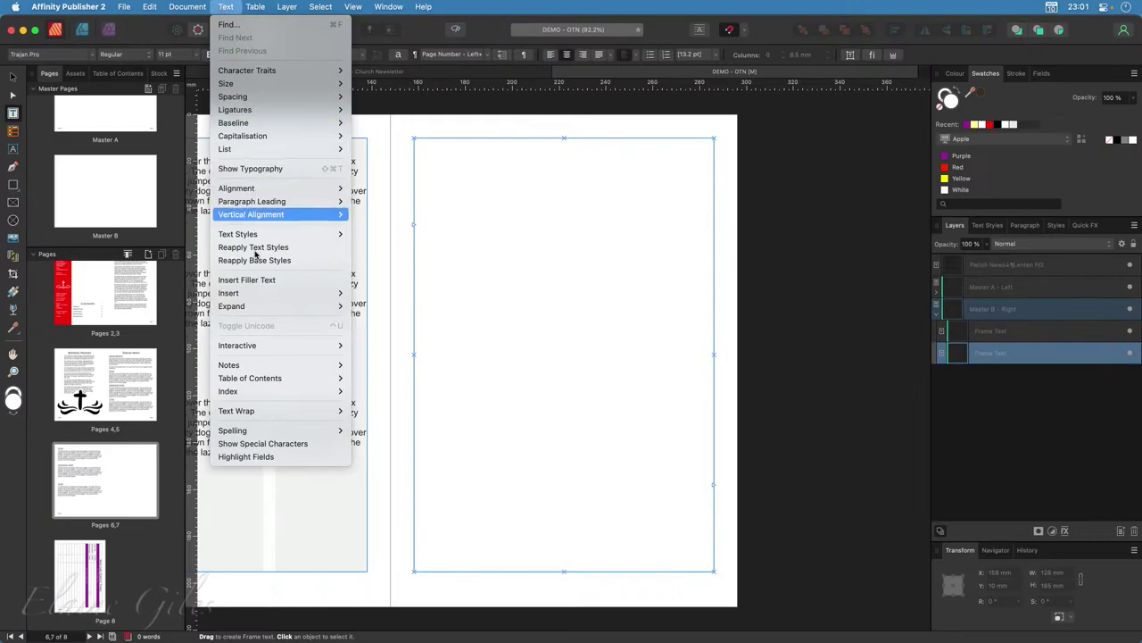
mouse_move(260, 392)
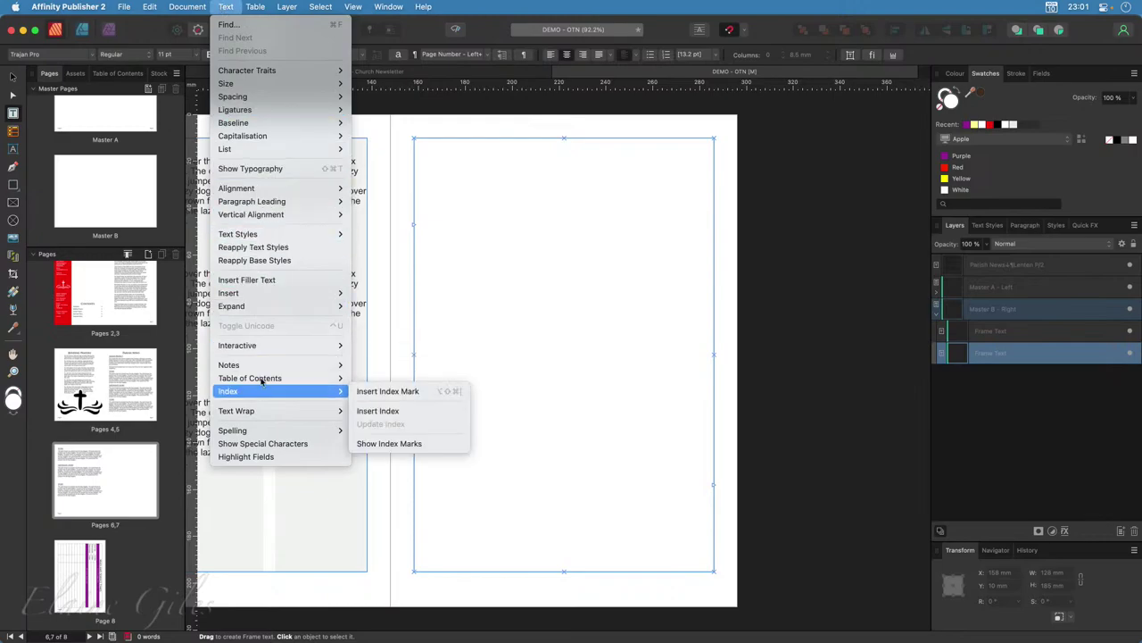
click(246, 280)
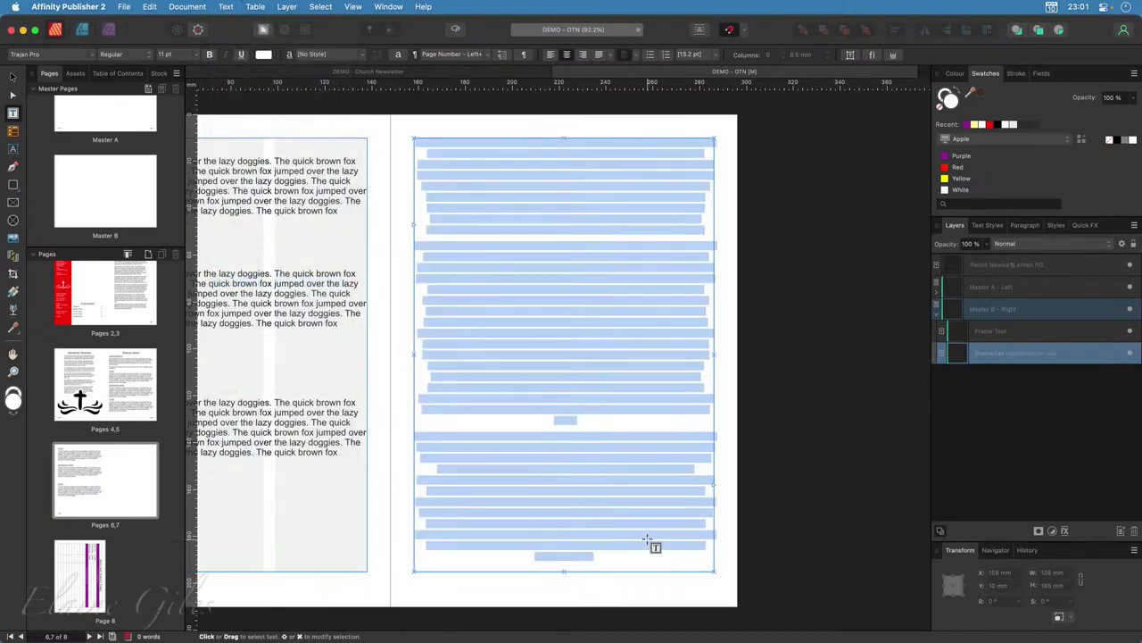
click(987, 225)
scroll(986, 310, up, 2)
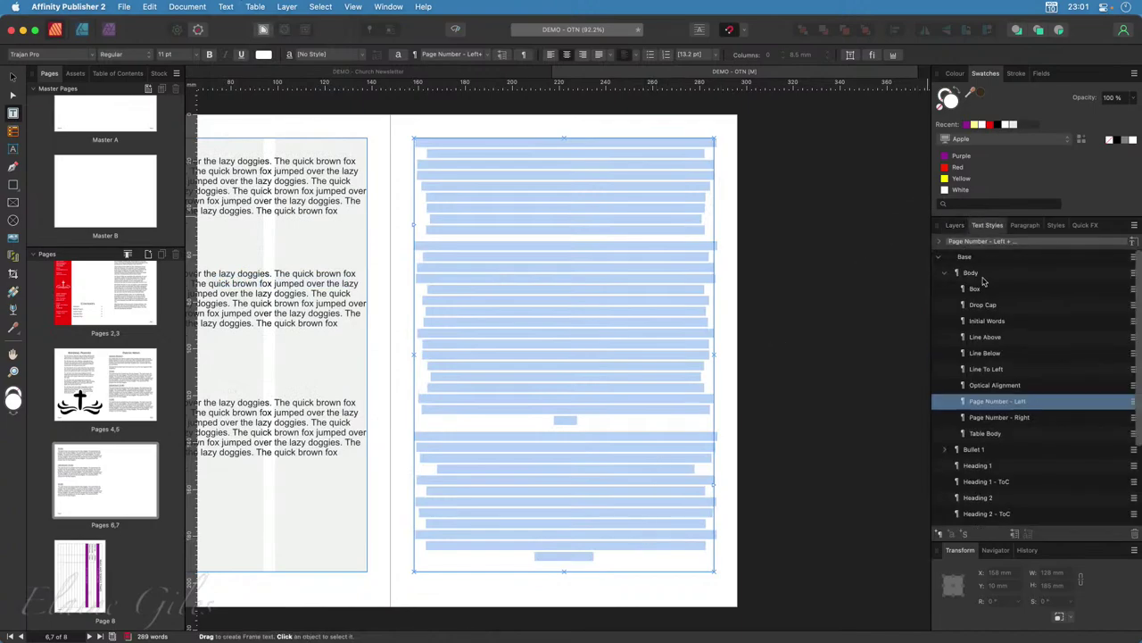
click(984, 273)
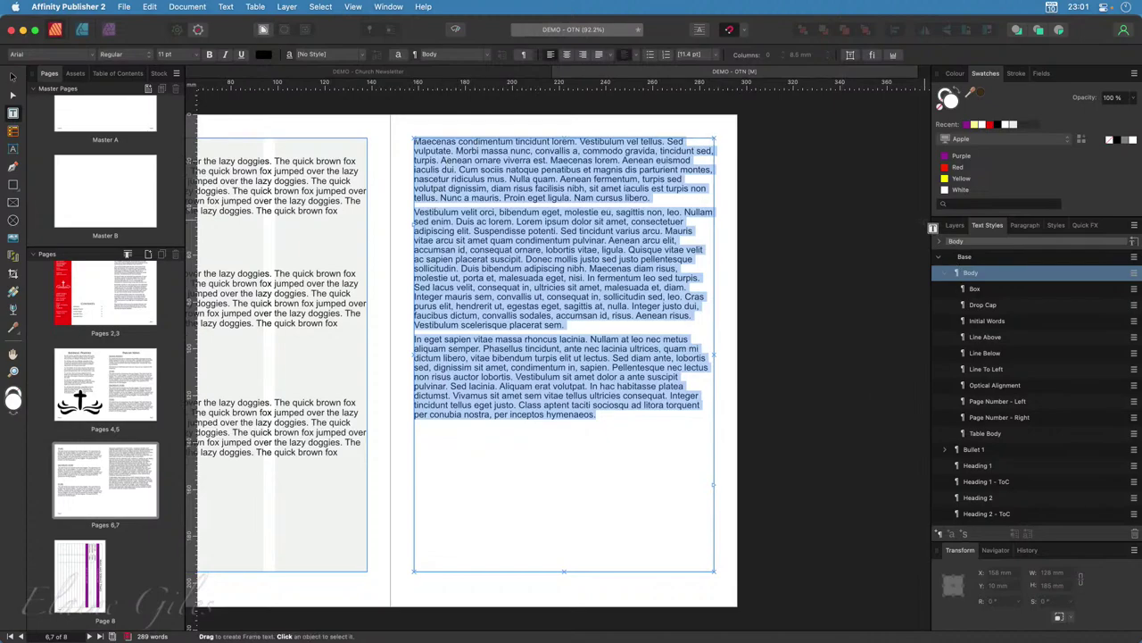
Examine the Master B - Right layer and its two nested text frames, including the commands offered for the empty one.
click(954, 225)
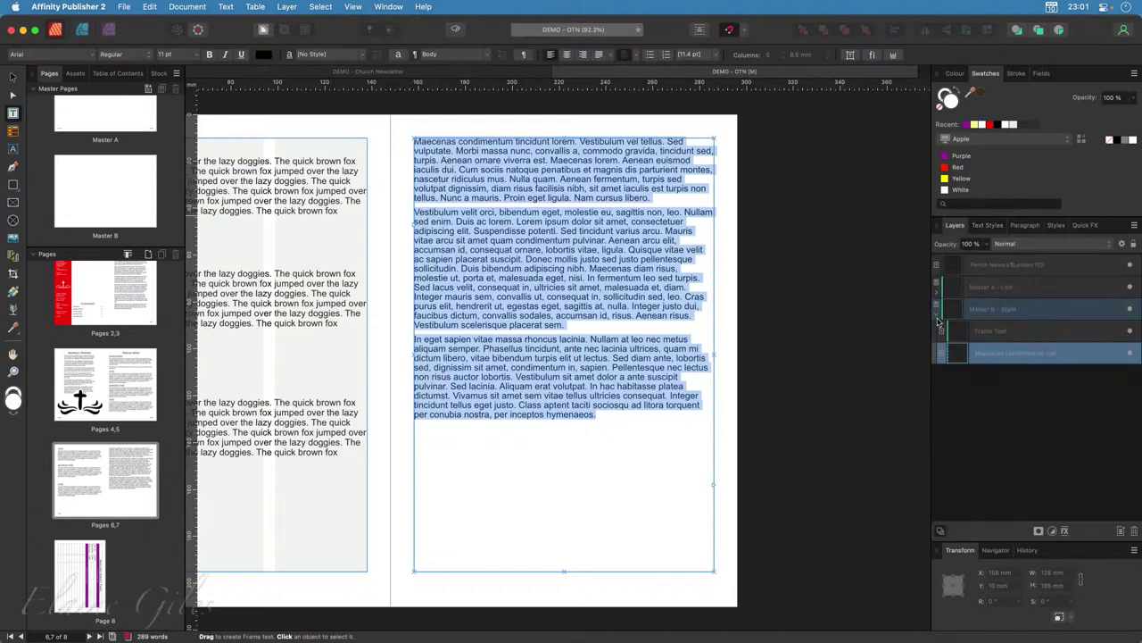
click(937, 310)
click(1039, 312)
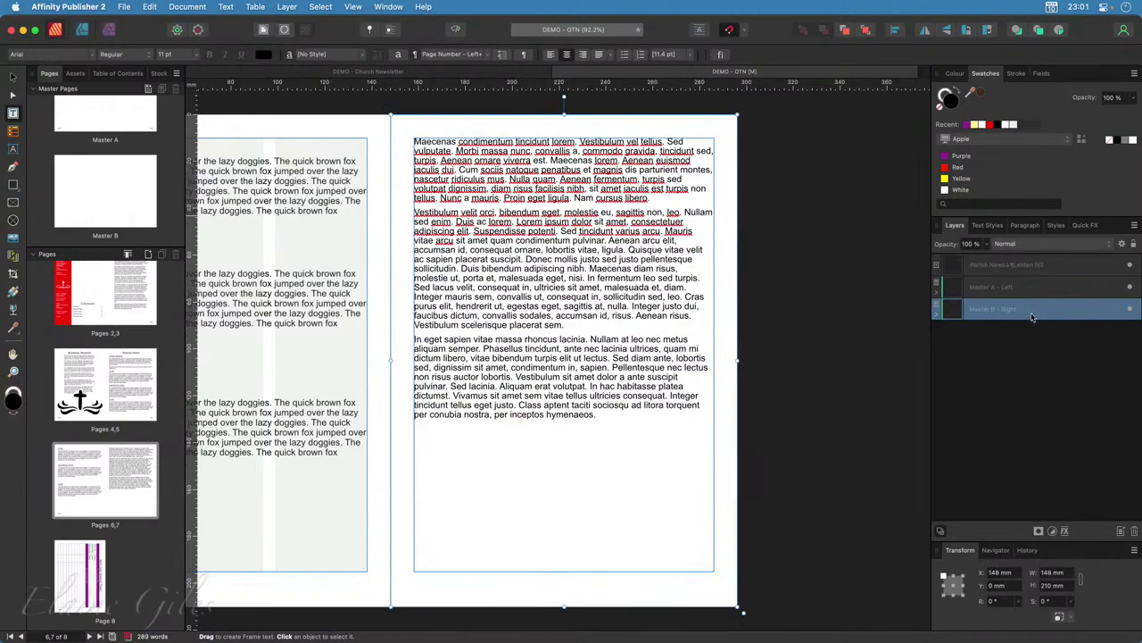
click(937, 310)
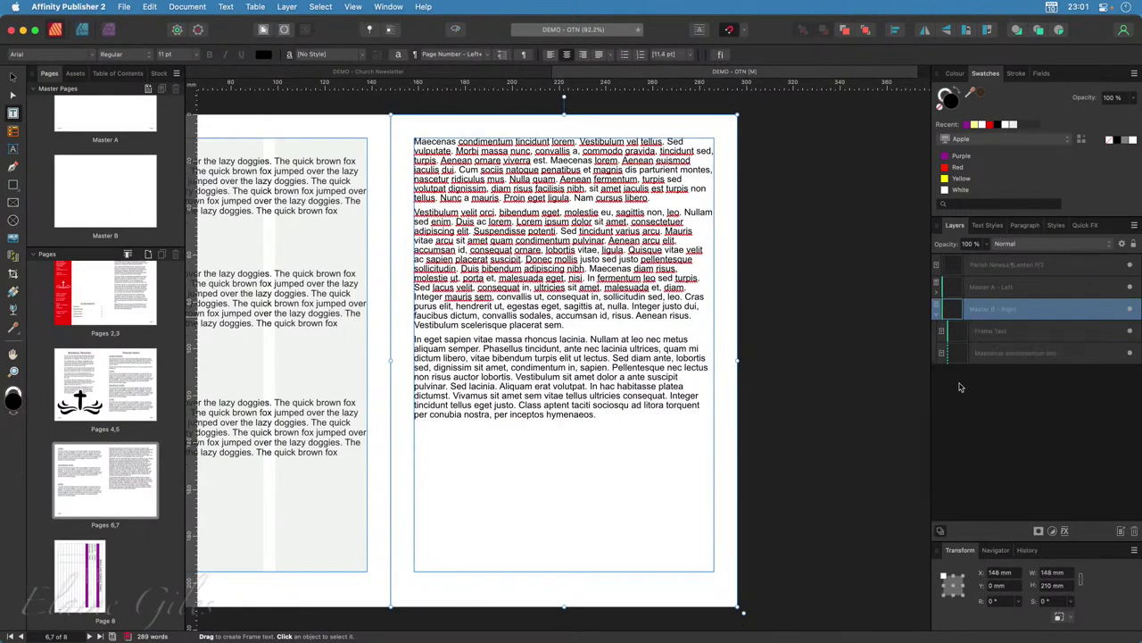
click(1019, 333)
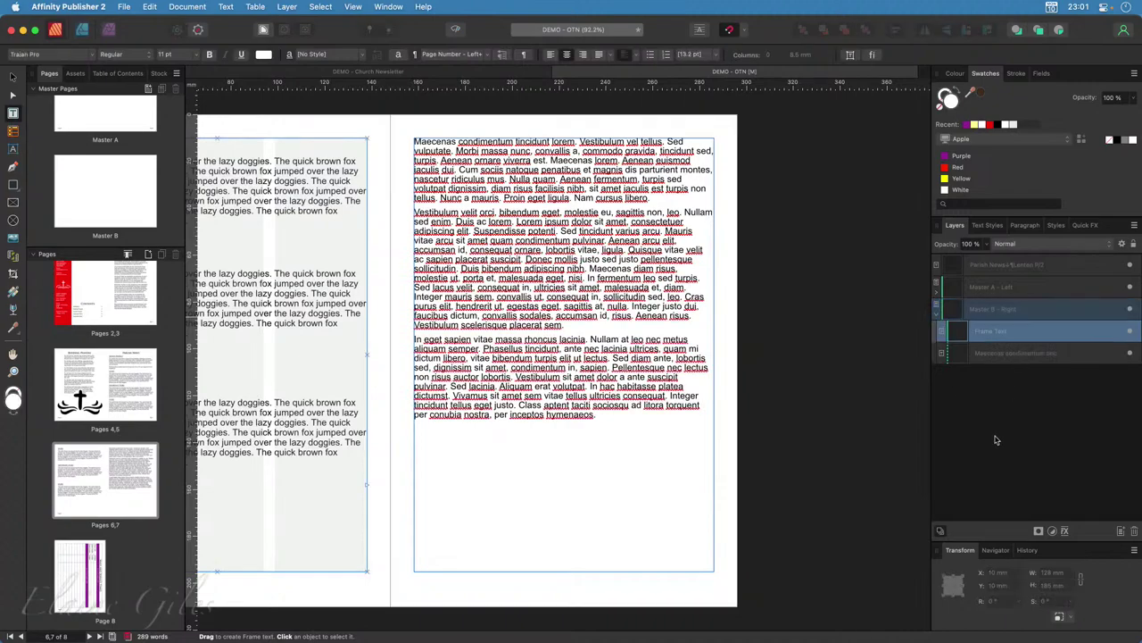
click(1008, 354)
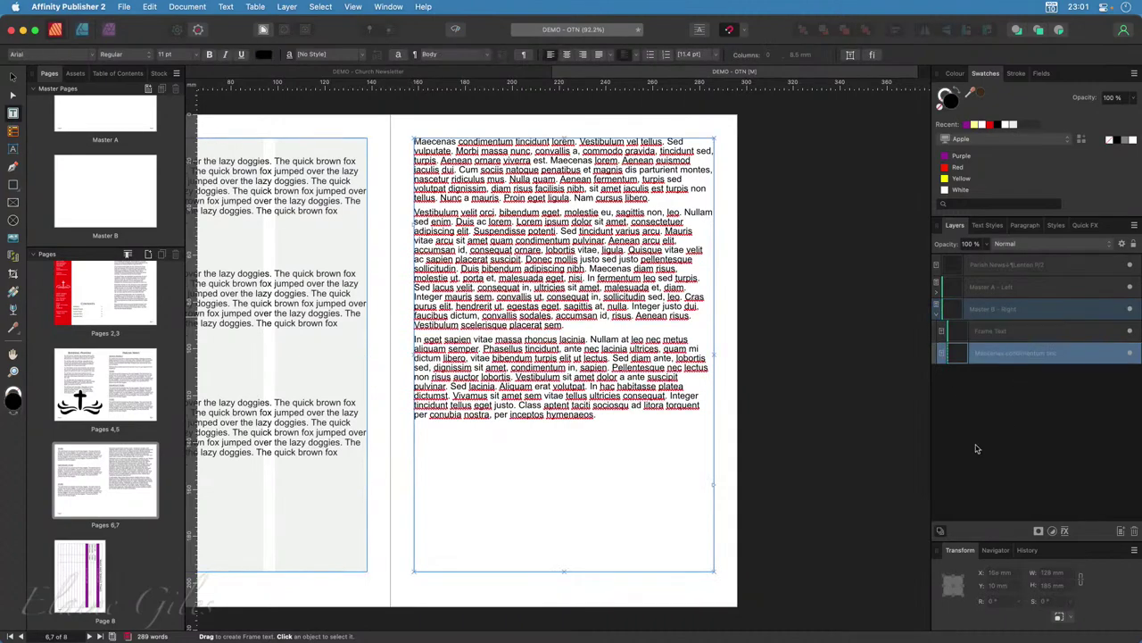
right_click(1031, 335)
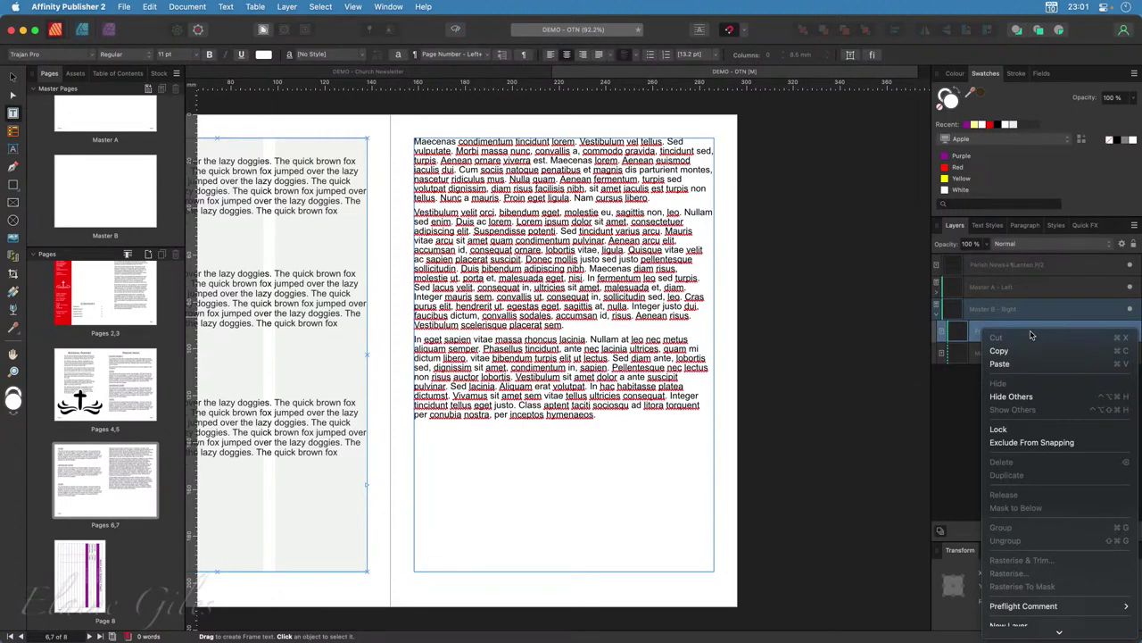
mouse_move(1035, 636)
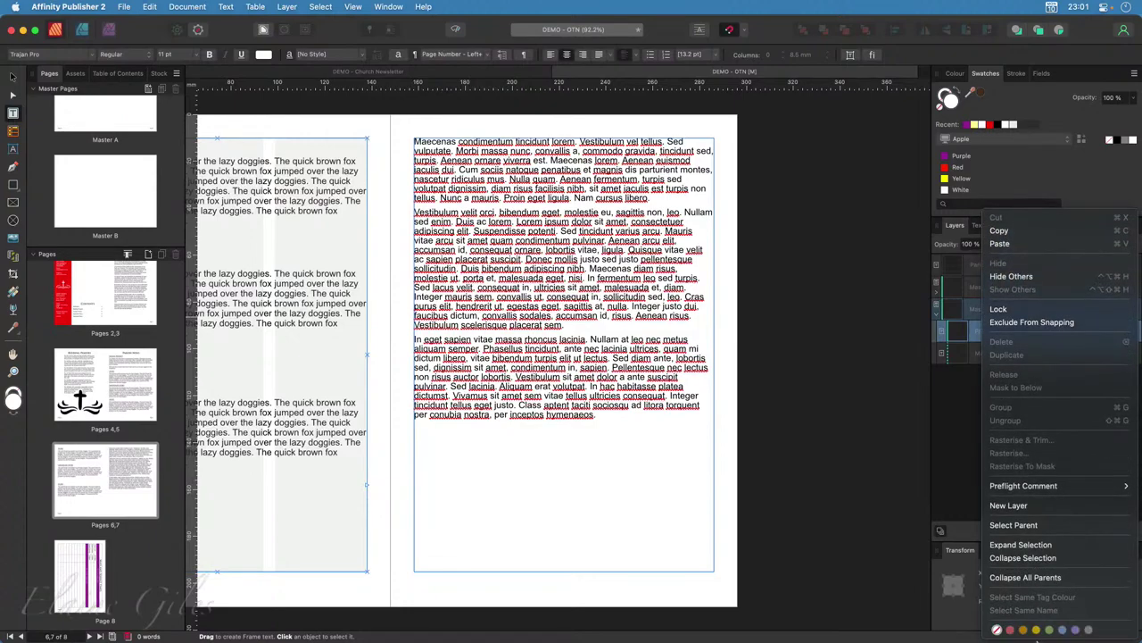
click(962, 451)
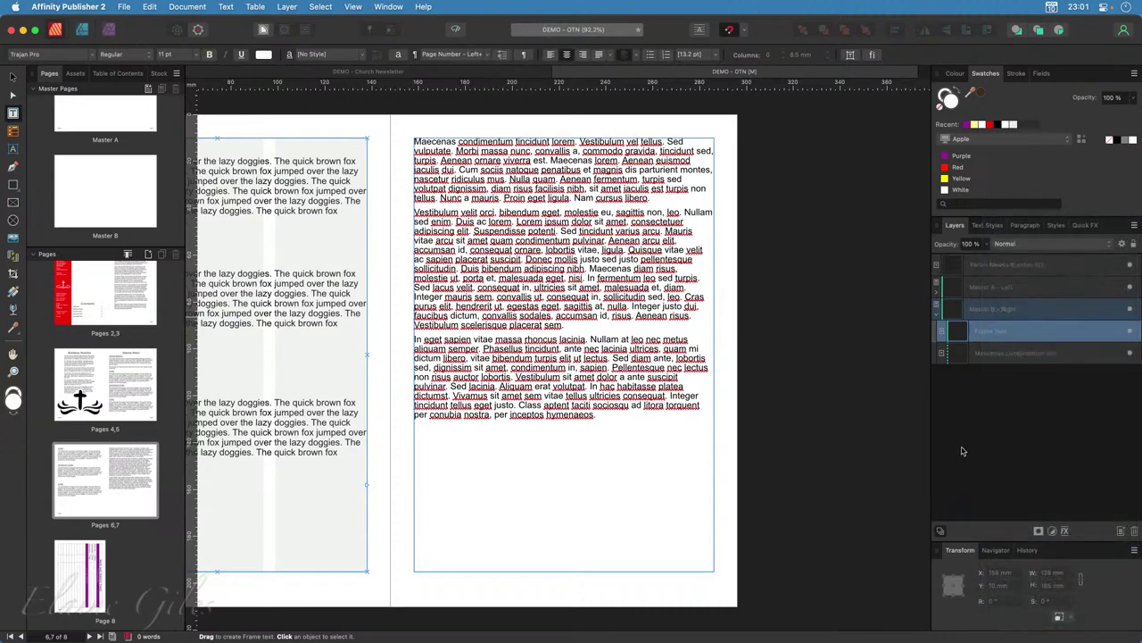
click(1045, 342)
Edit Master B detached on page 7, narrow its text frame to about 107 mm from the inner side, and finish detached editing.
right_click(1061, 310)
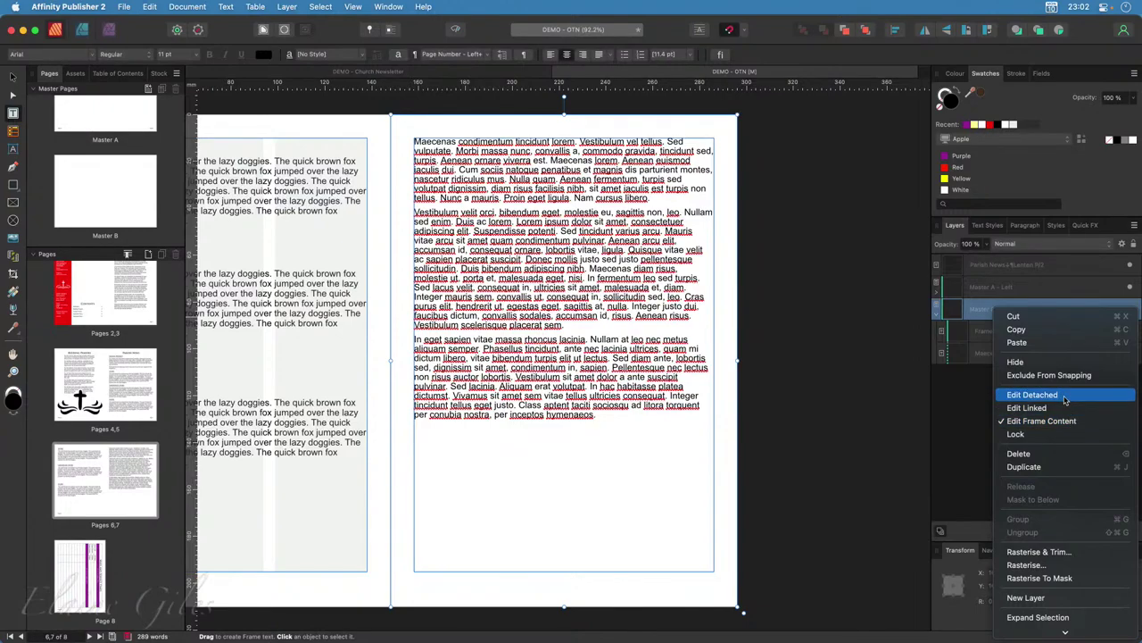
click(1065, 399)
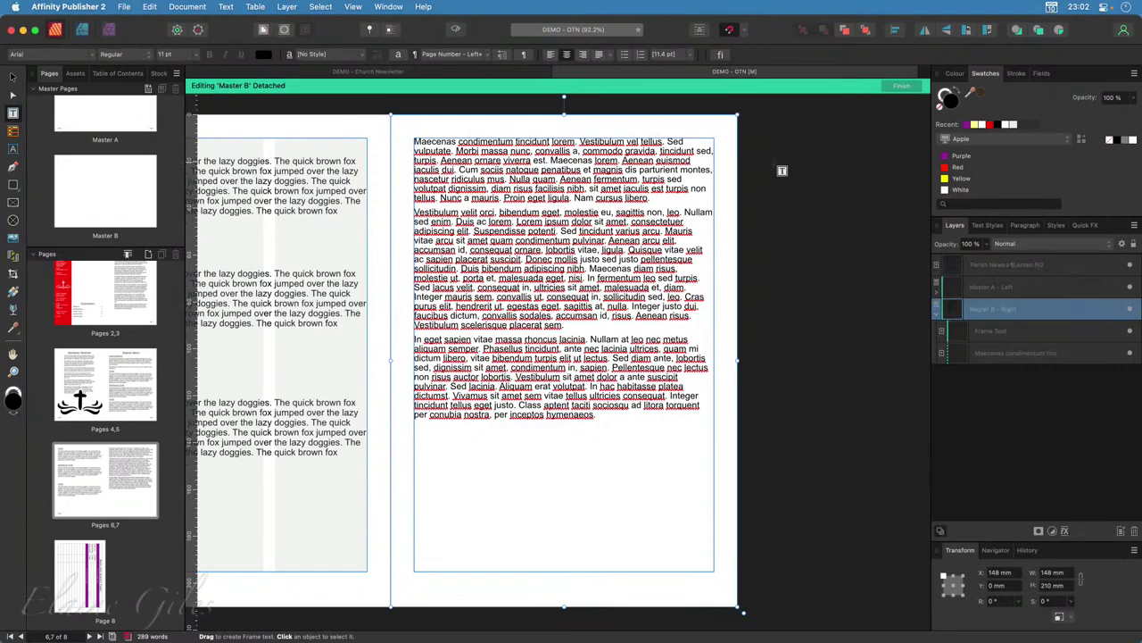
click(630, 426)
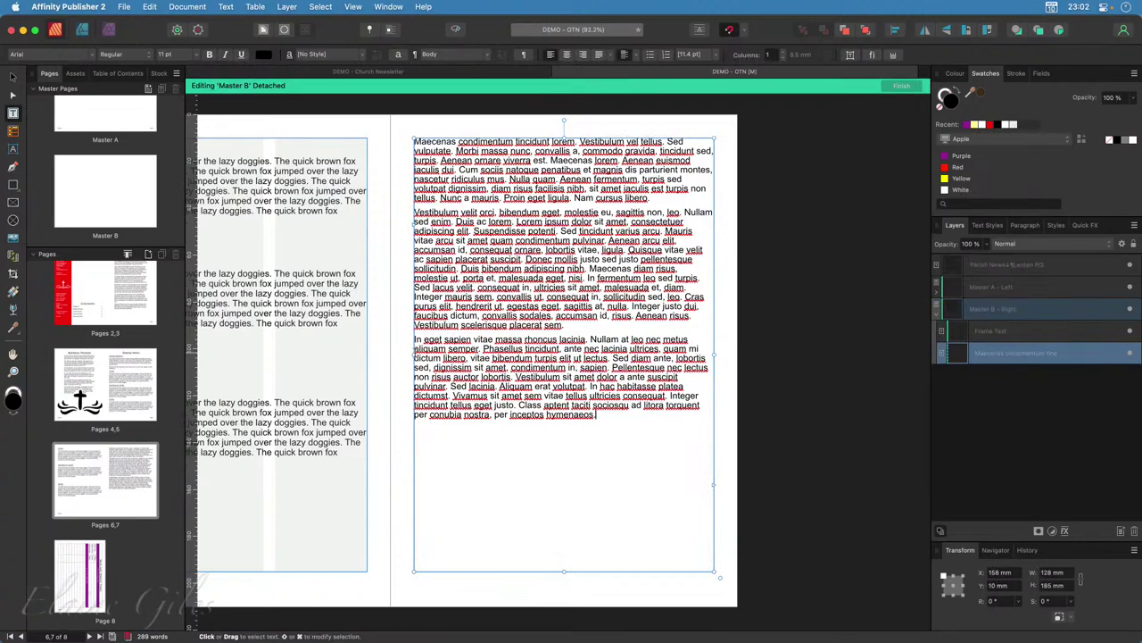
drag(414, 354, 463, 349)
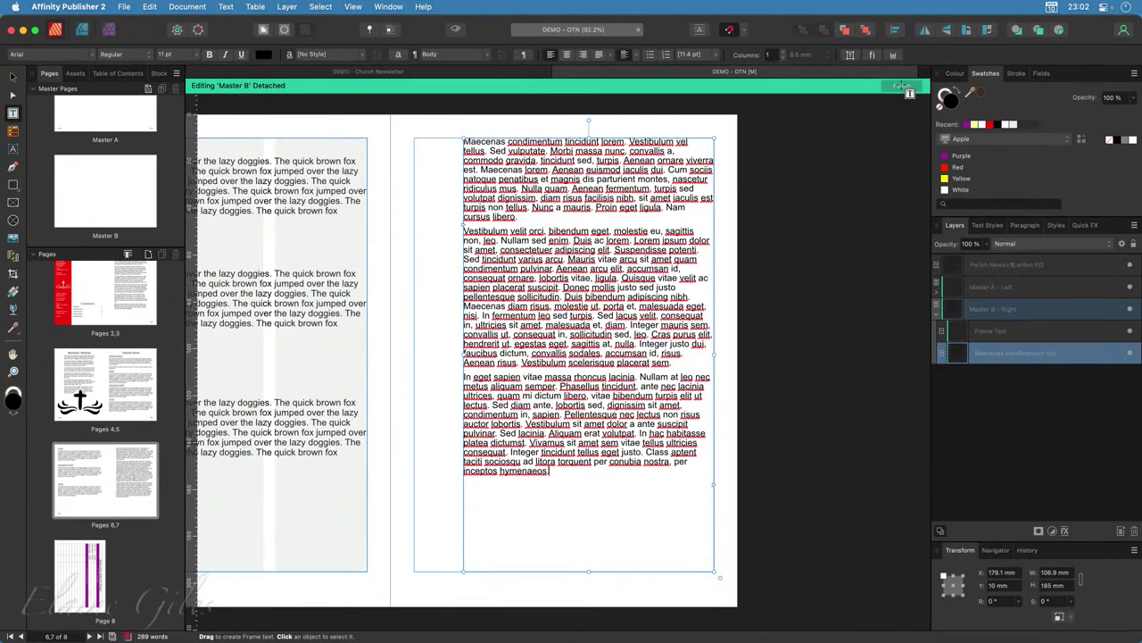
click(904, 87)
Check the master editing modes offered for the Master B - Right layer on page 7.
click(1059, 311)
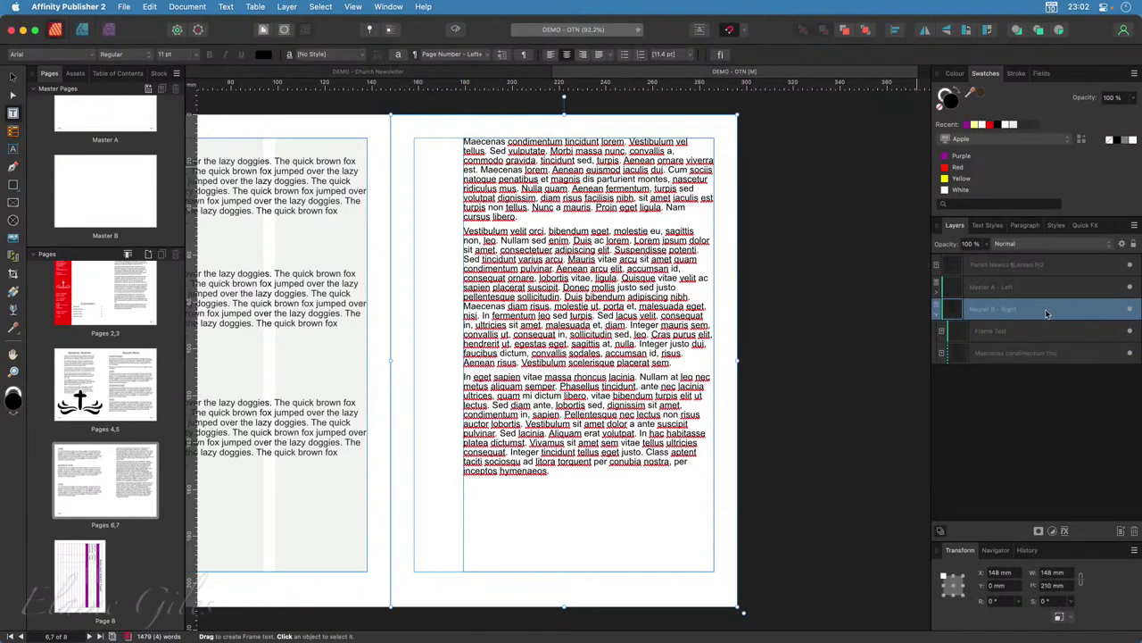
right_click(1046, 310)
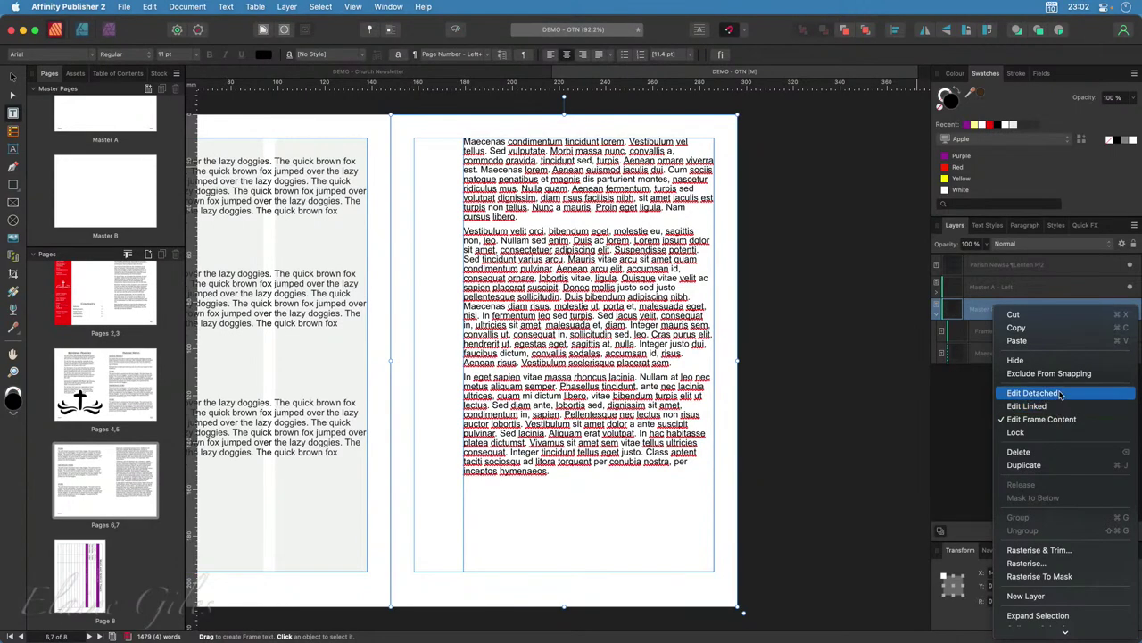
click(797, 356)
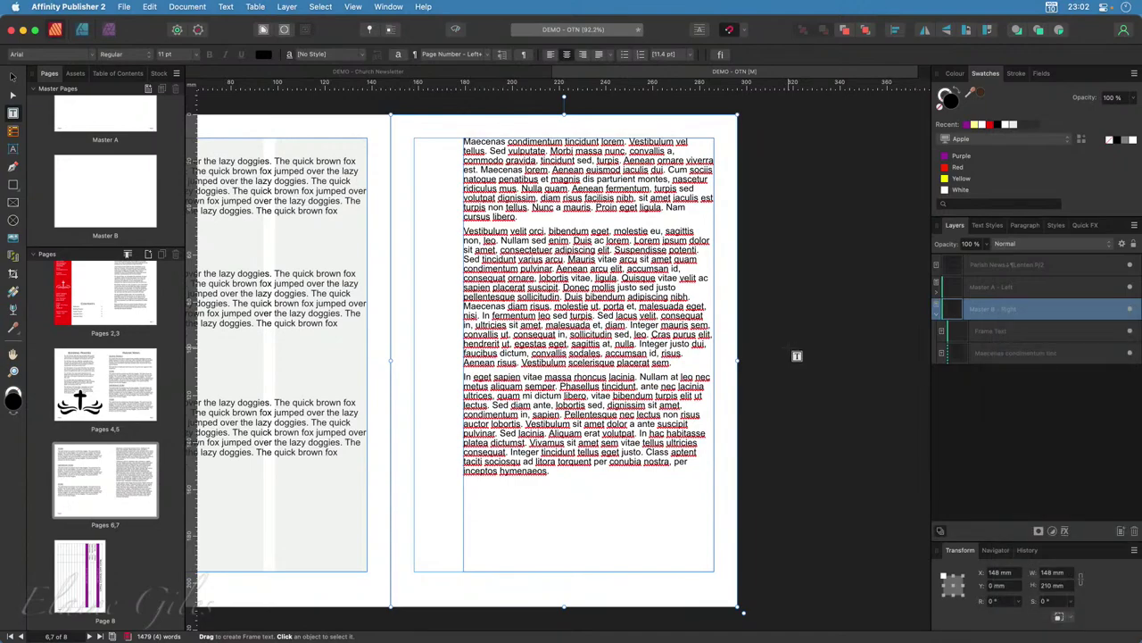